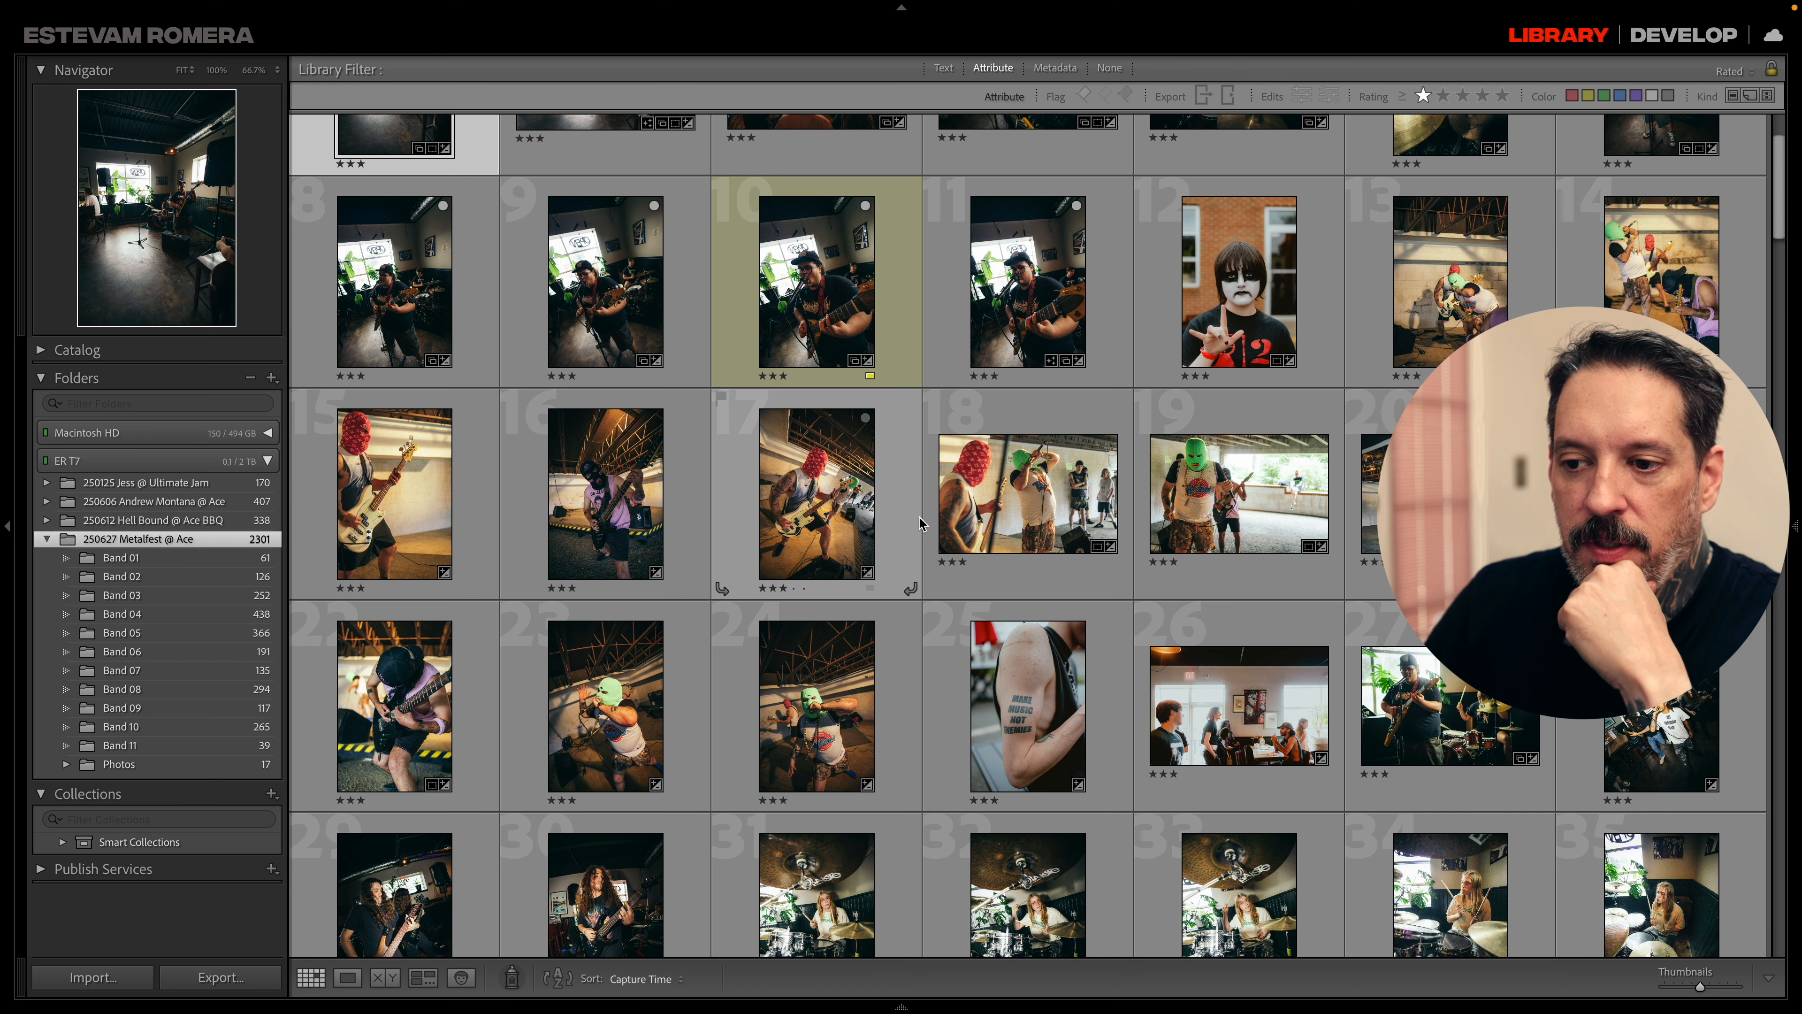
- Browse the thumbnails of the rated photos in the 250627 Metalfest @ Ace folder
scroll(869, 517, "up", 4)
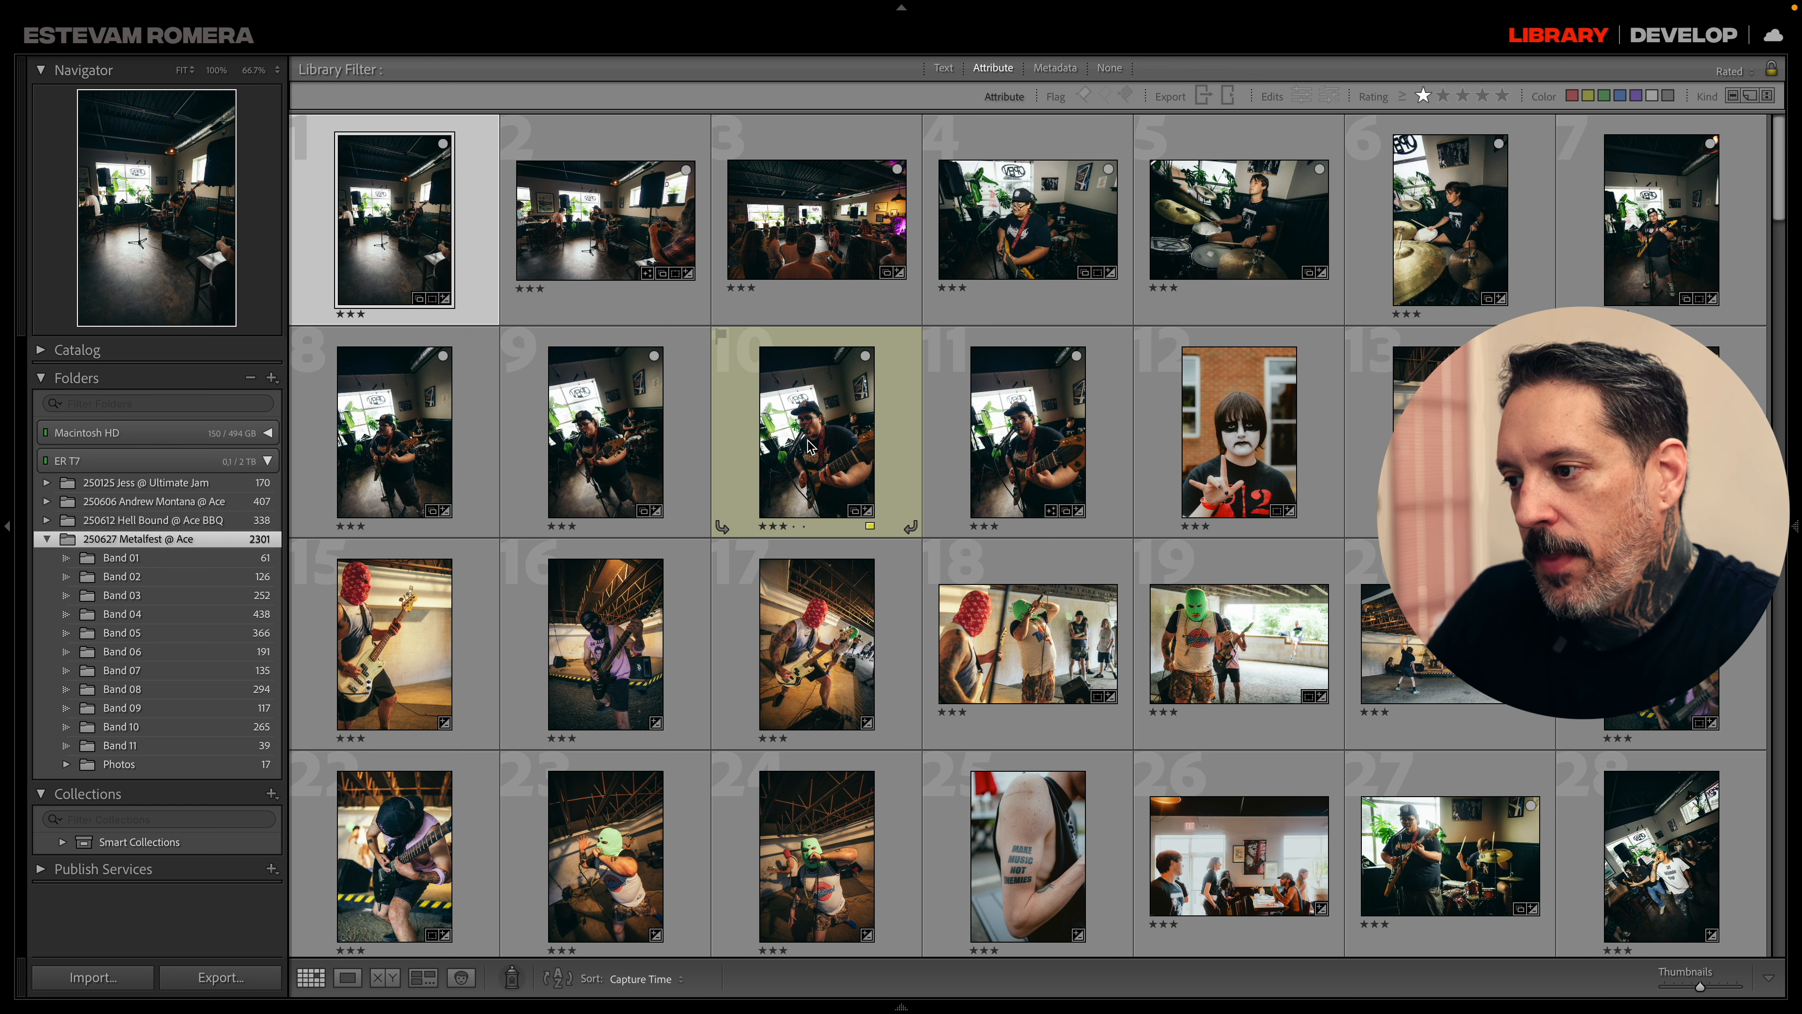
scroll(816, 447, "down", 1)
scroll(816, 448, "down", 3)
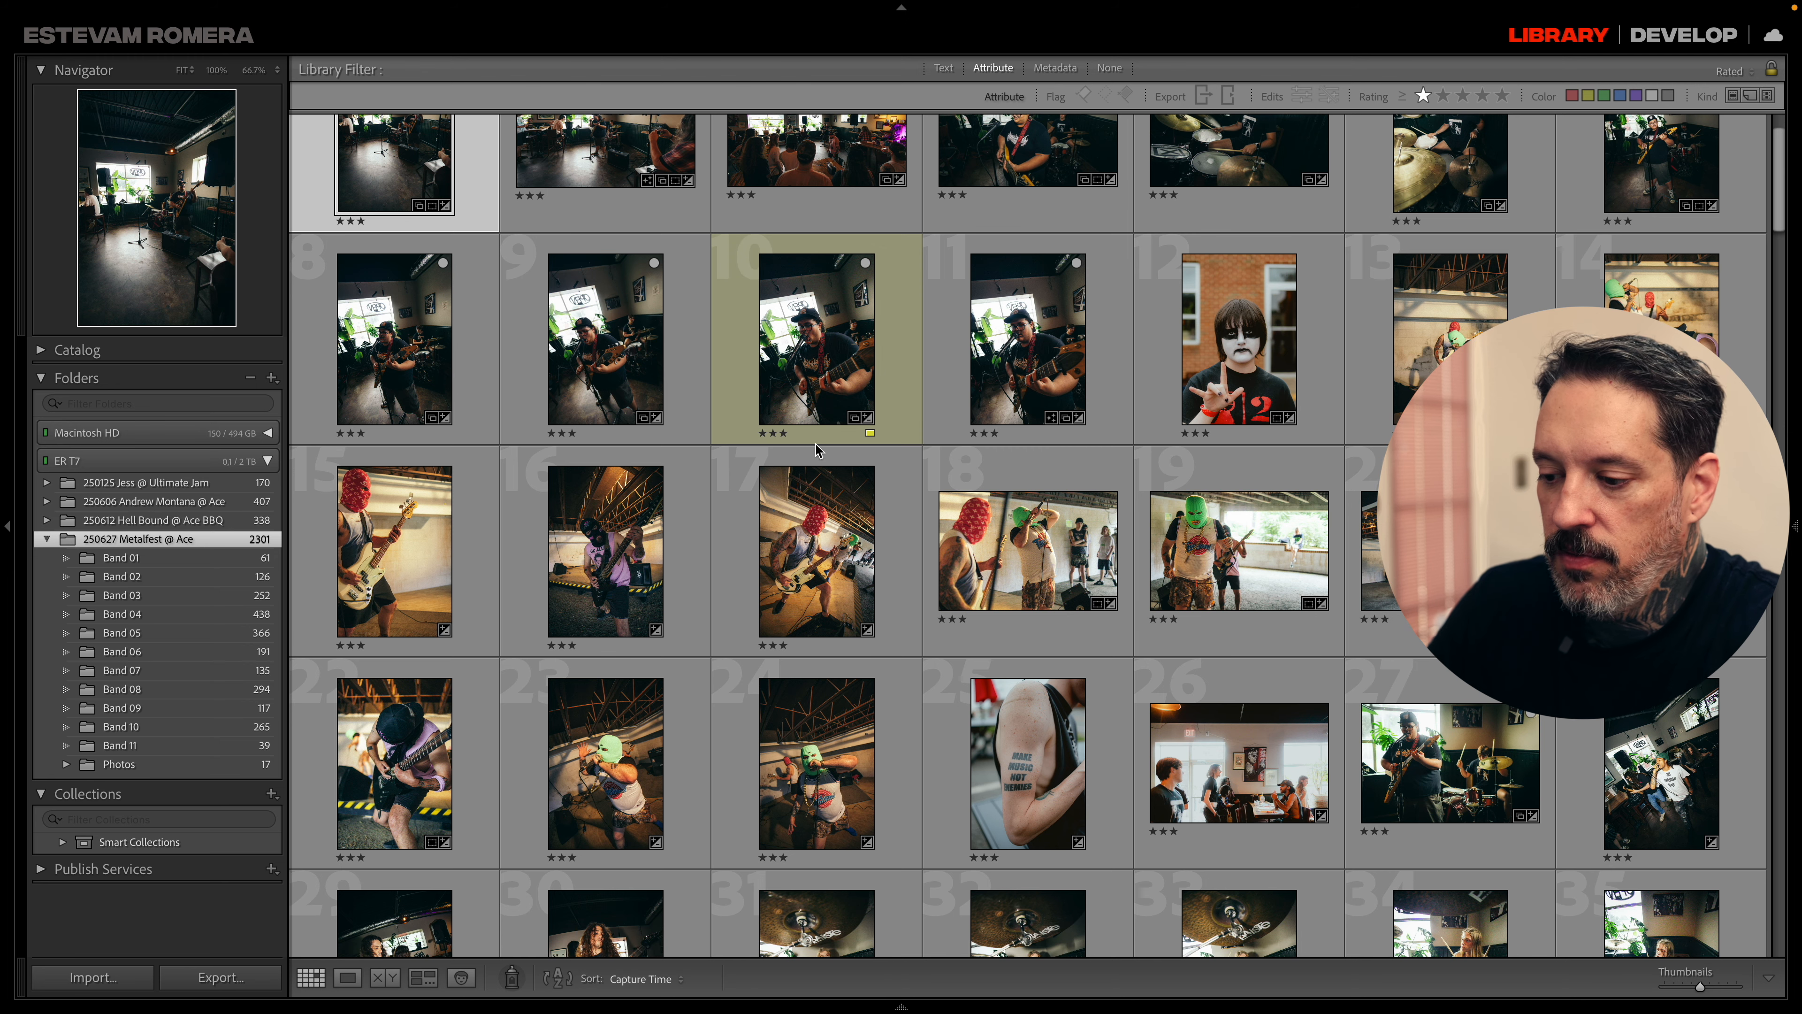
scroll(816, 443, "down", 7)
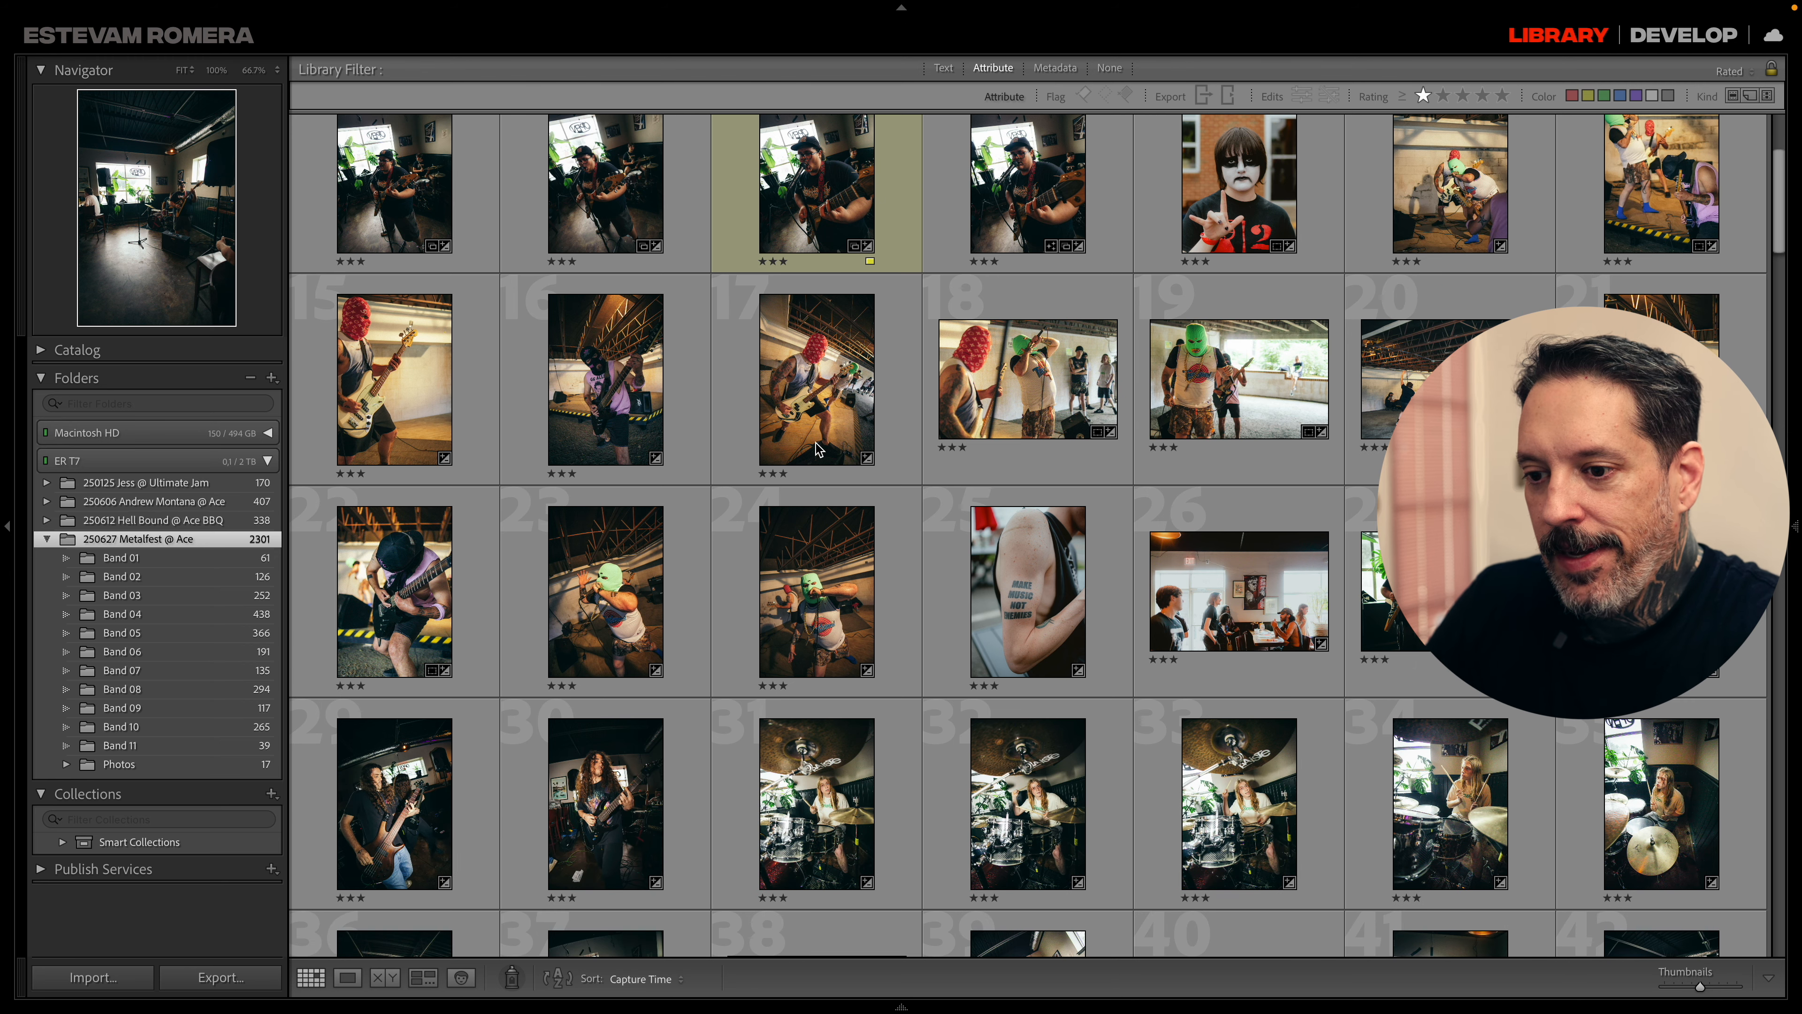
scroll(820, 449, "up", 8)
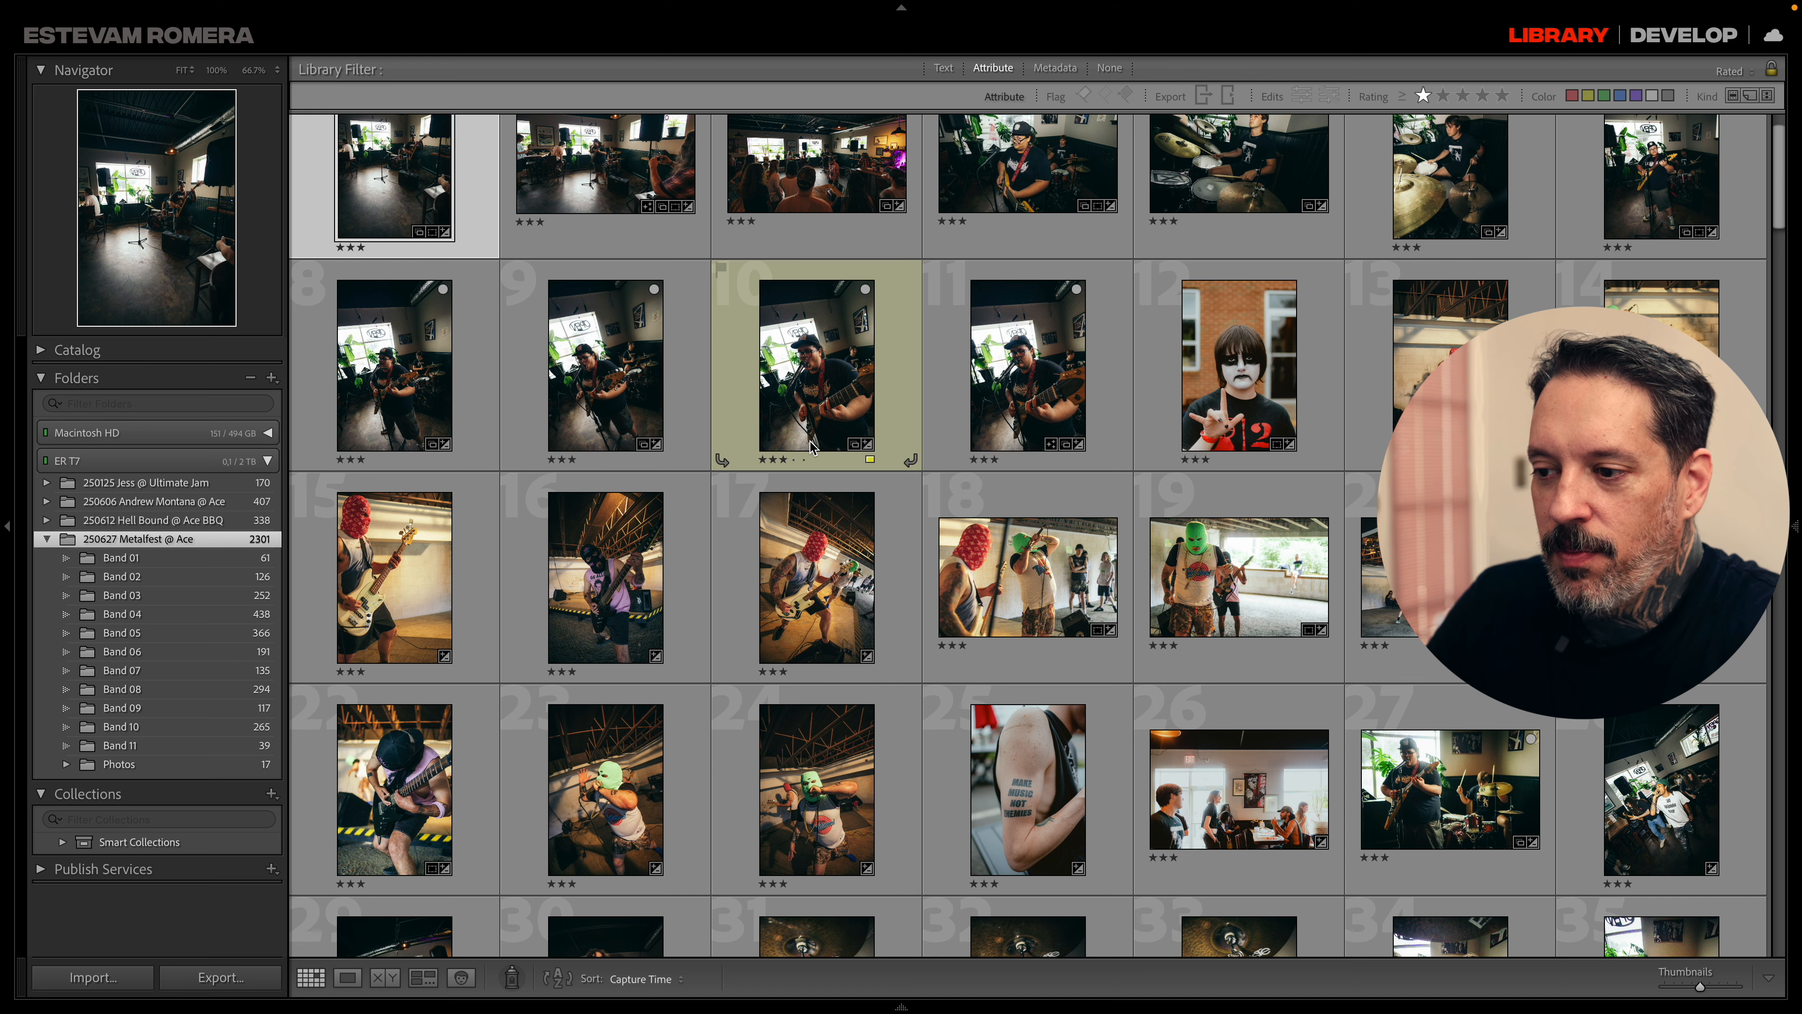
scroll(806, 439, "up", 3)
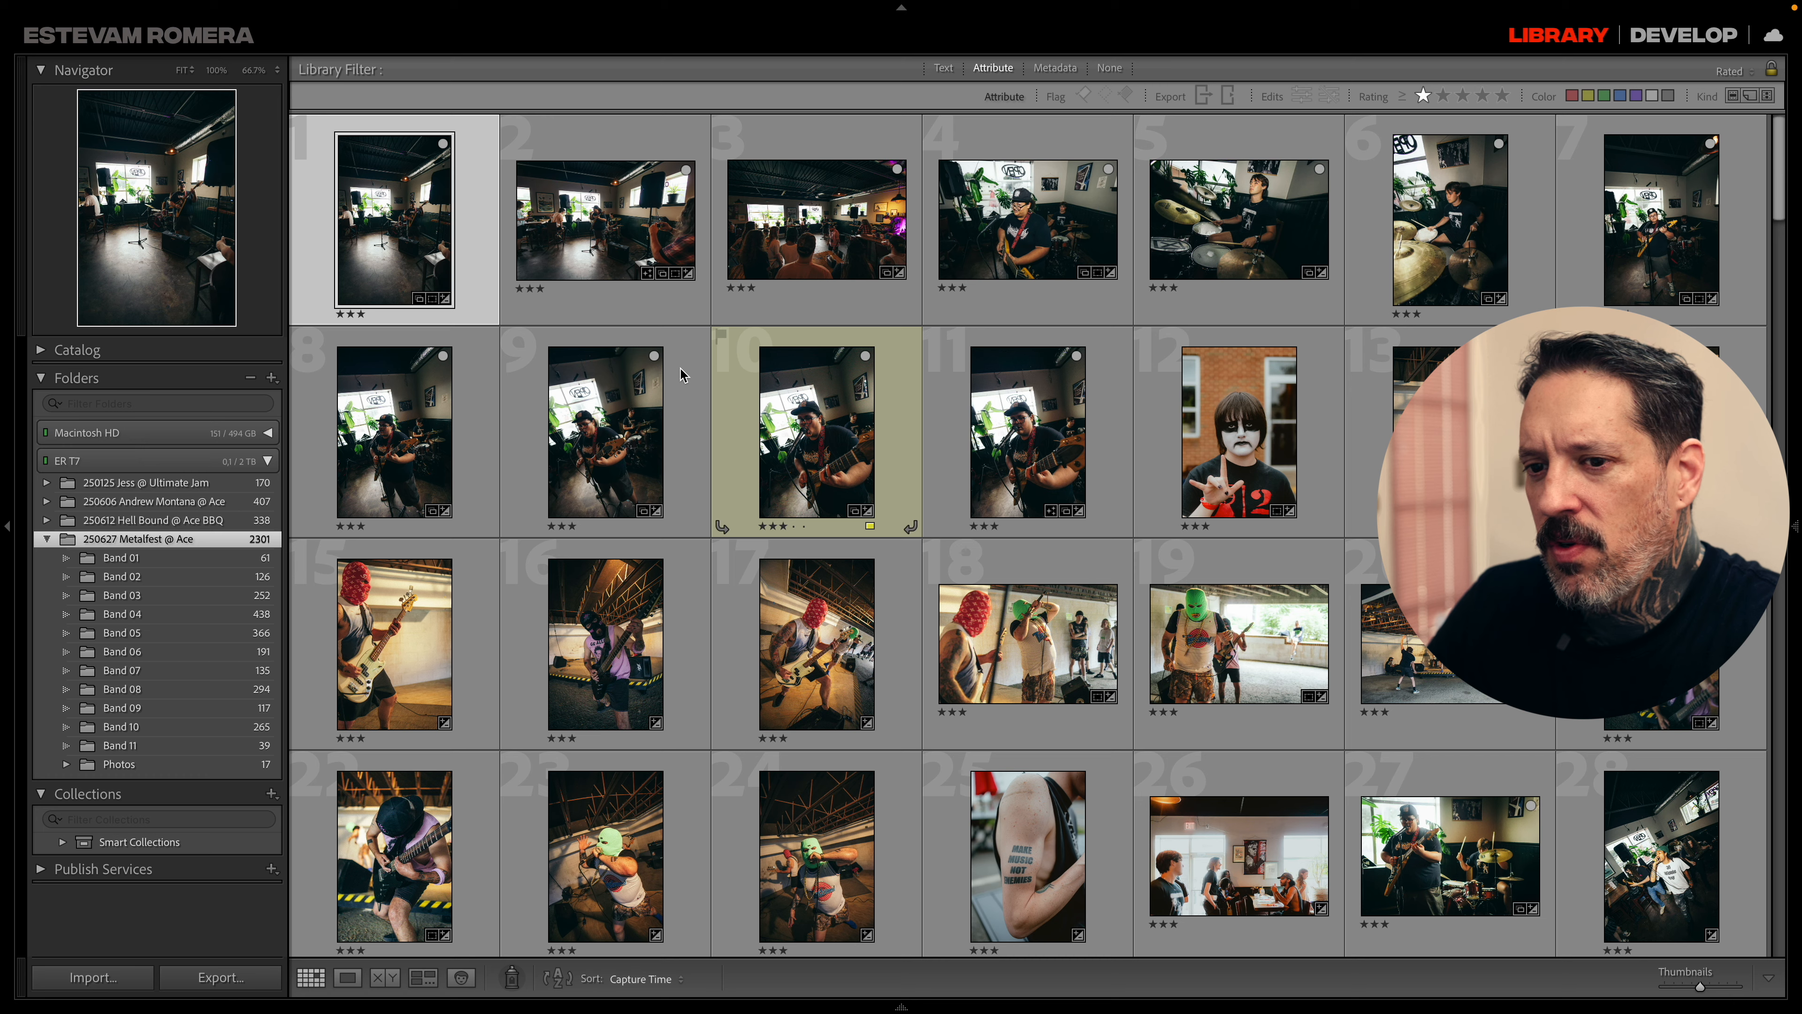
- Open the first photo in the single-image view and review the following concert photos one by one
left_click(412, 221)
double_click(412, 222)
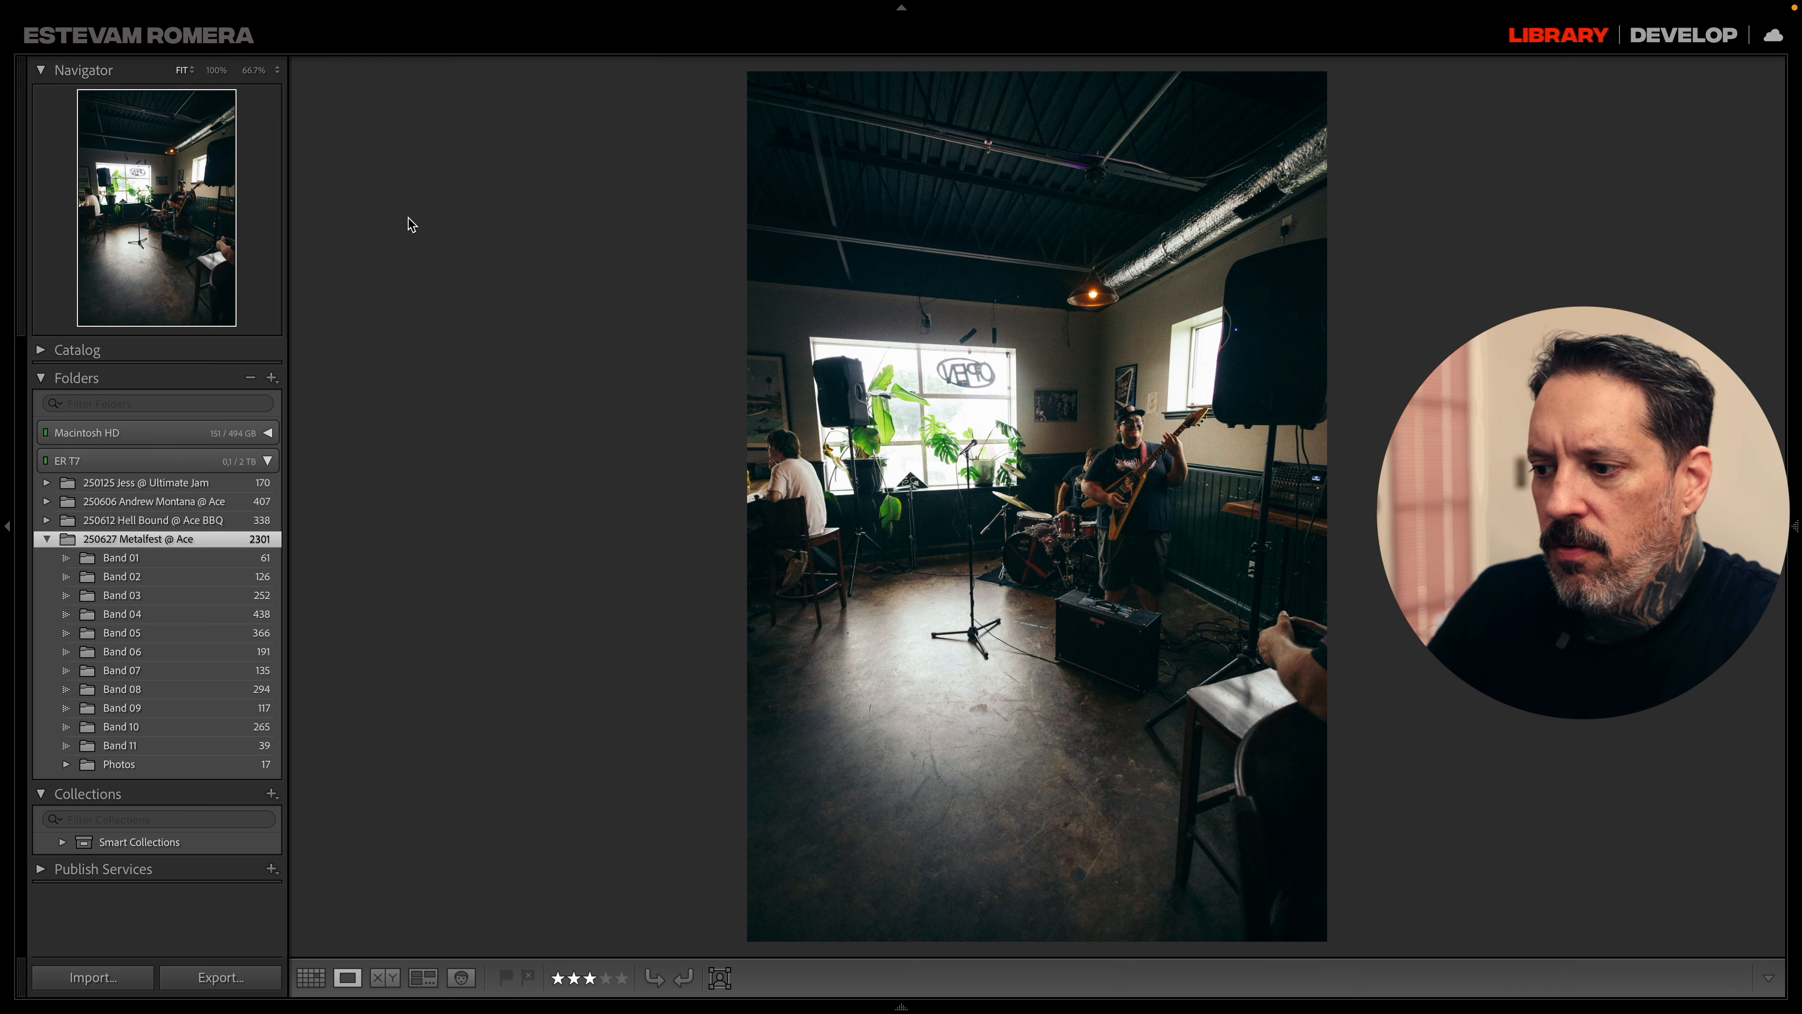
key("Right")
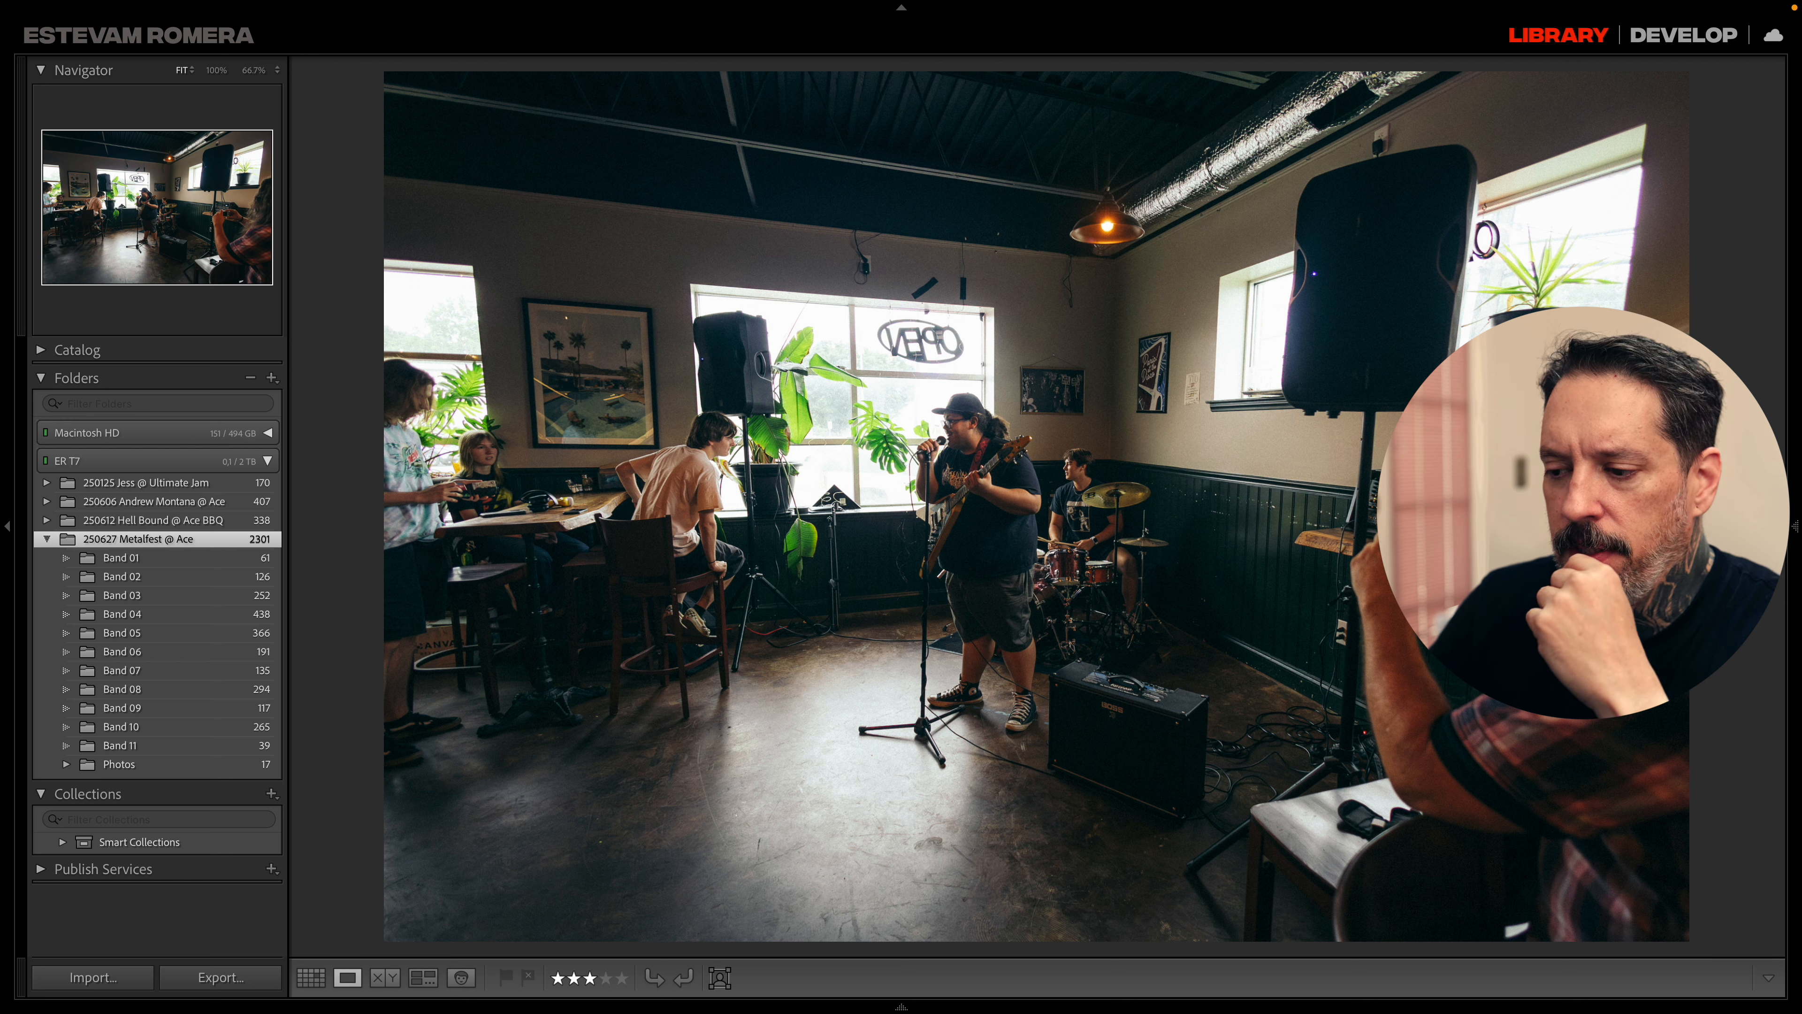
key("Right")
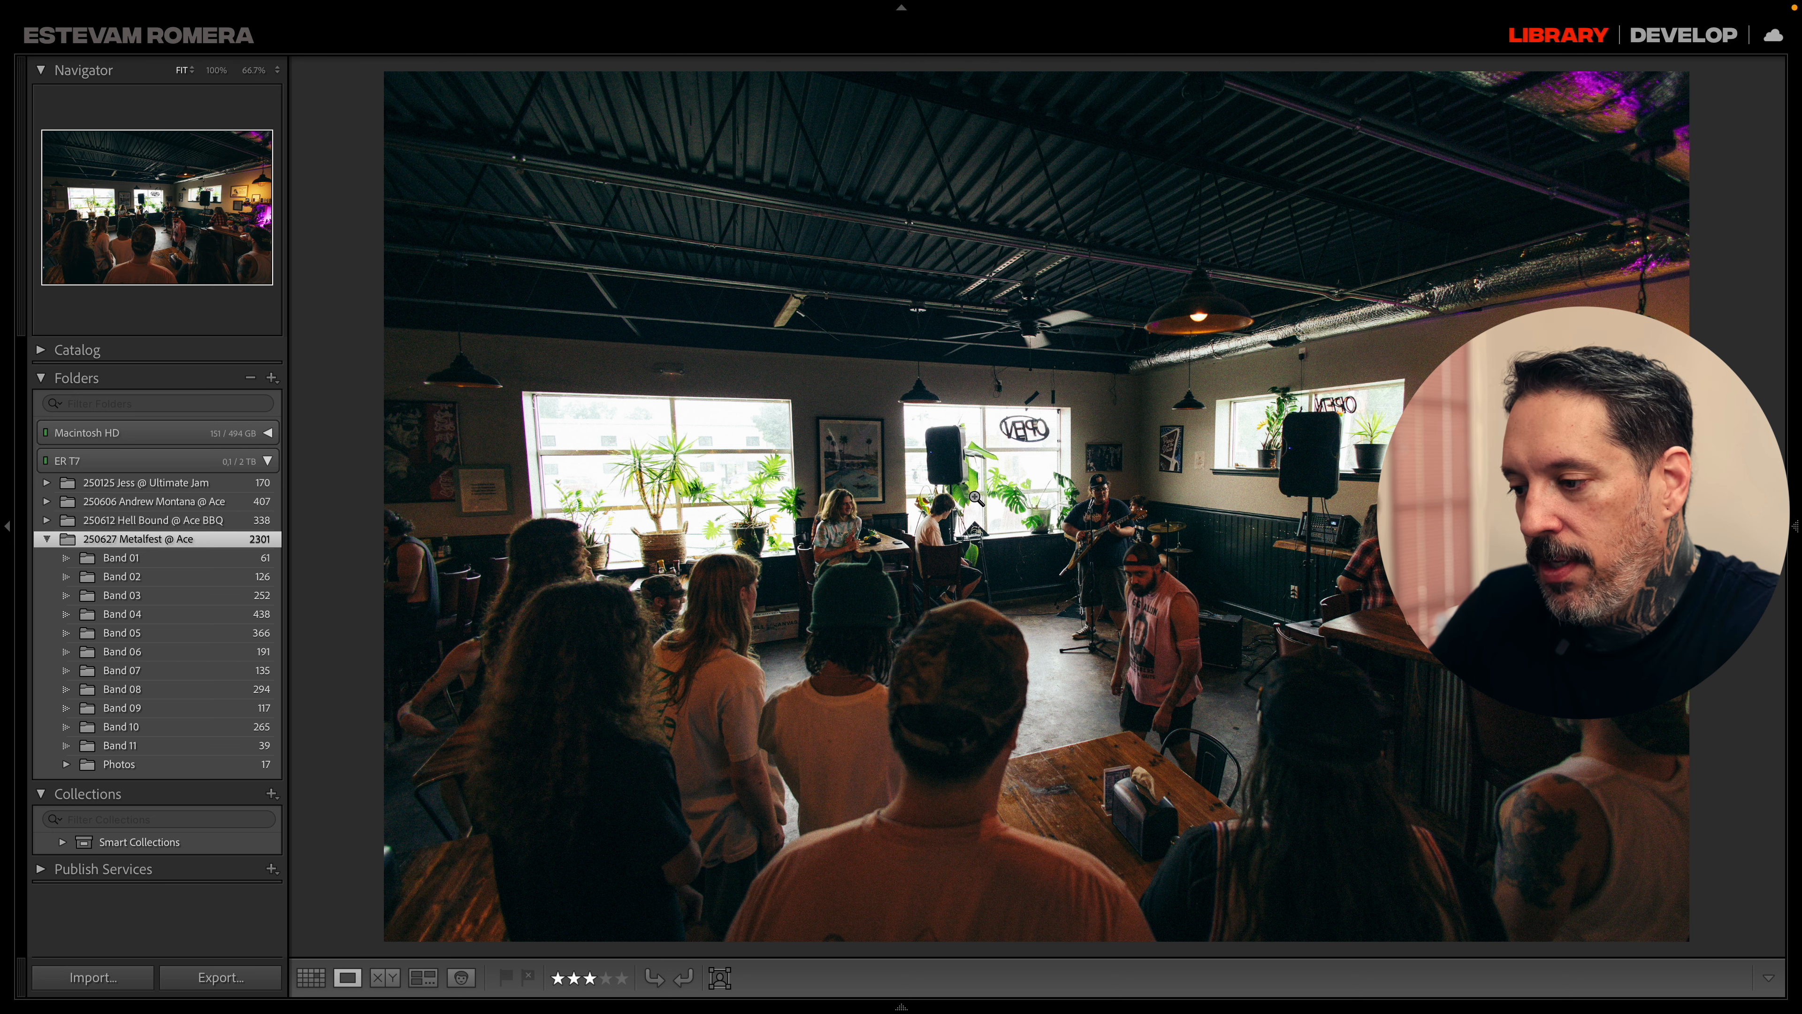
key("Right")
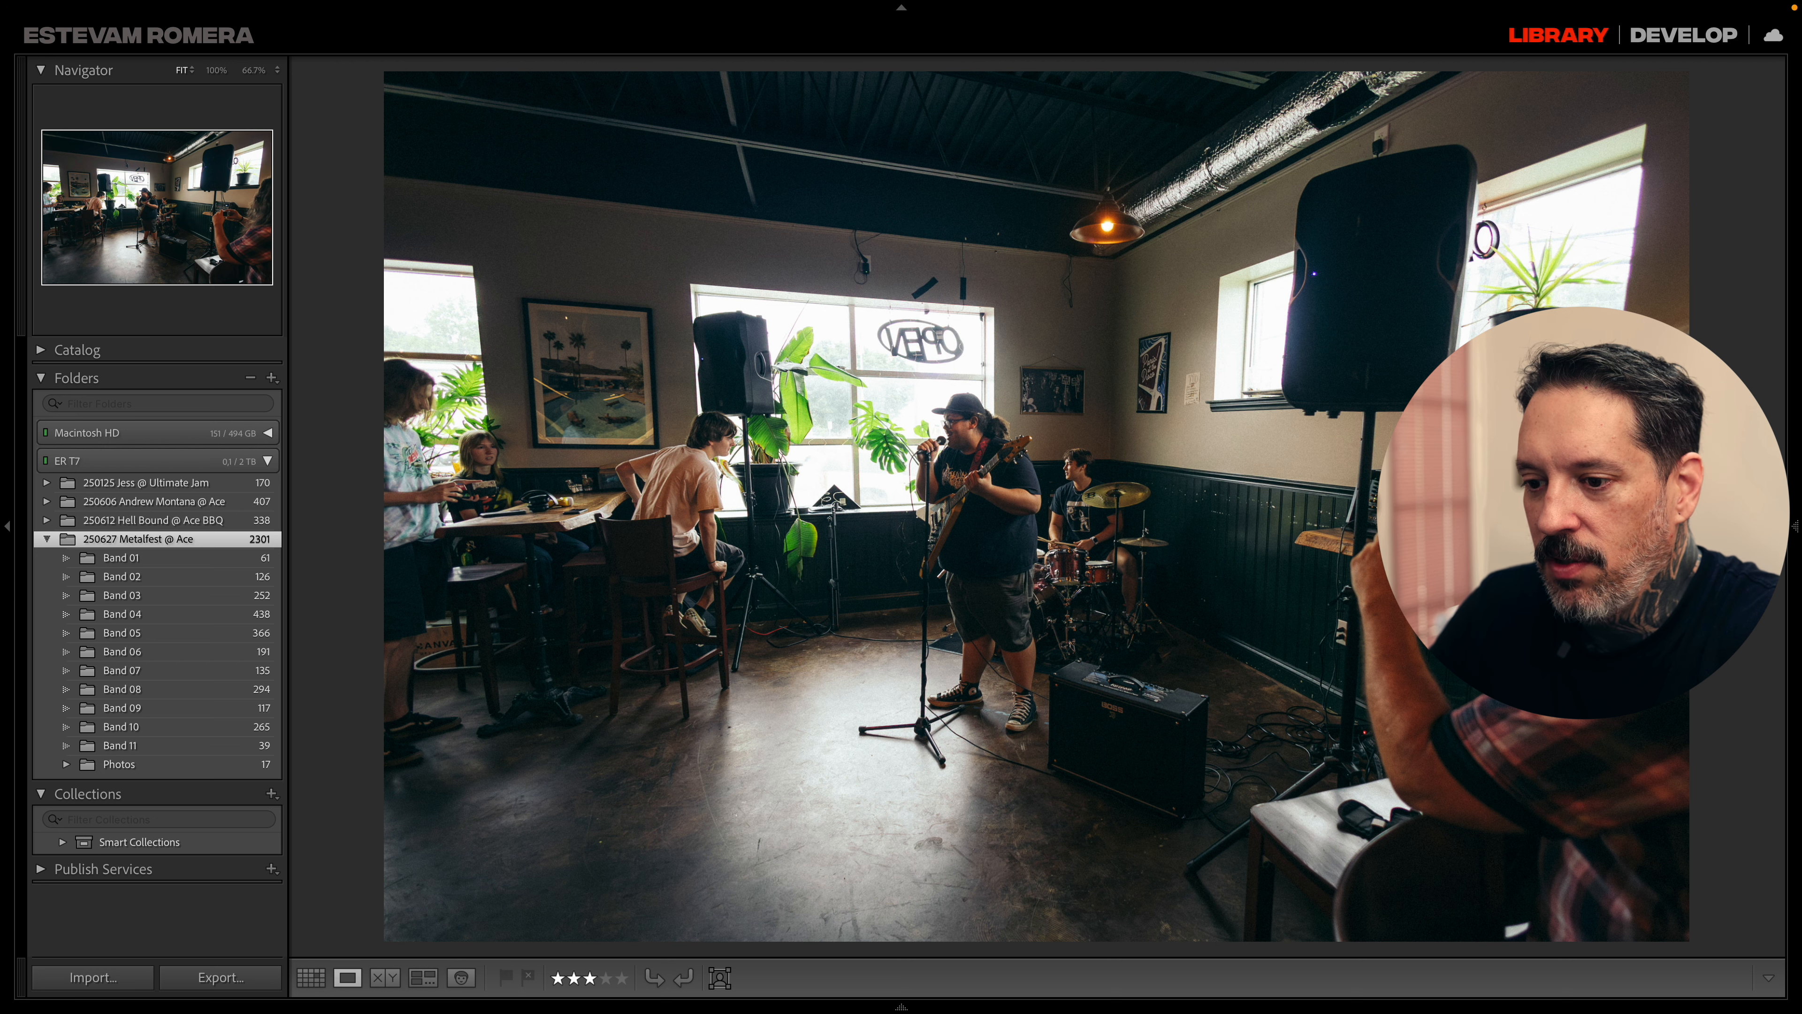
key("Right")
key("Right")
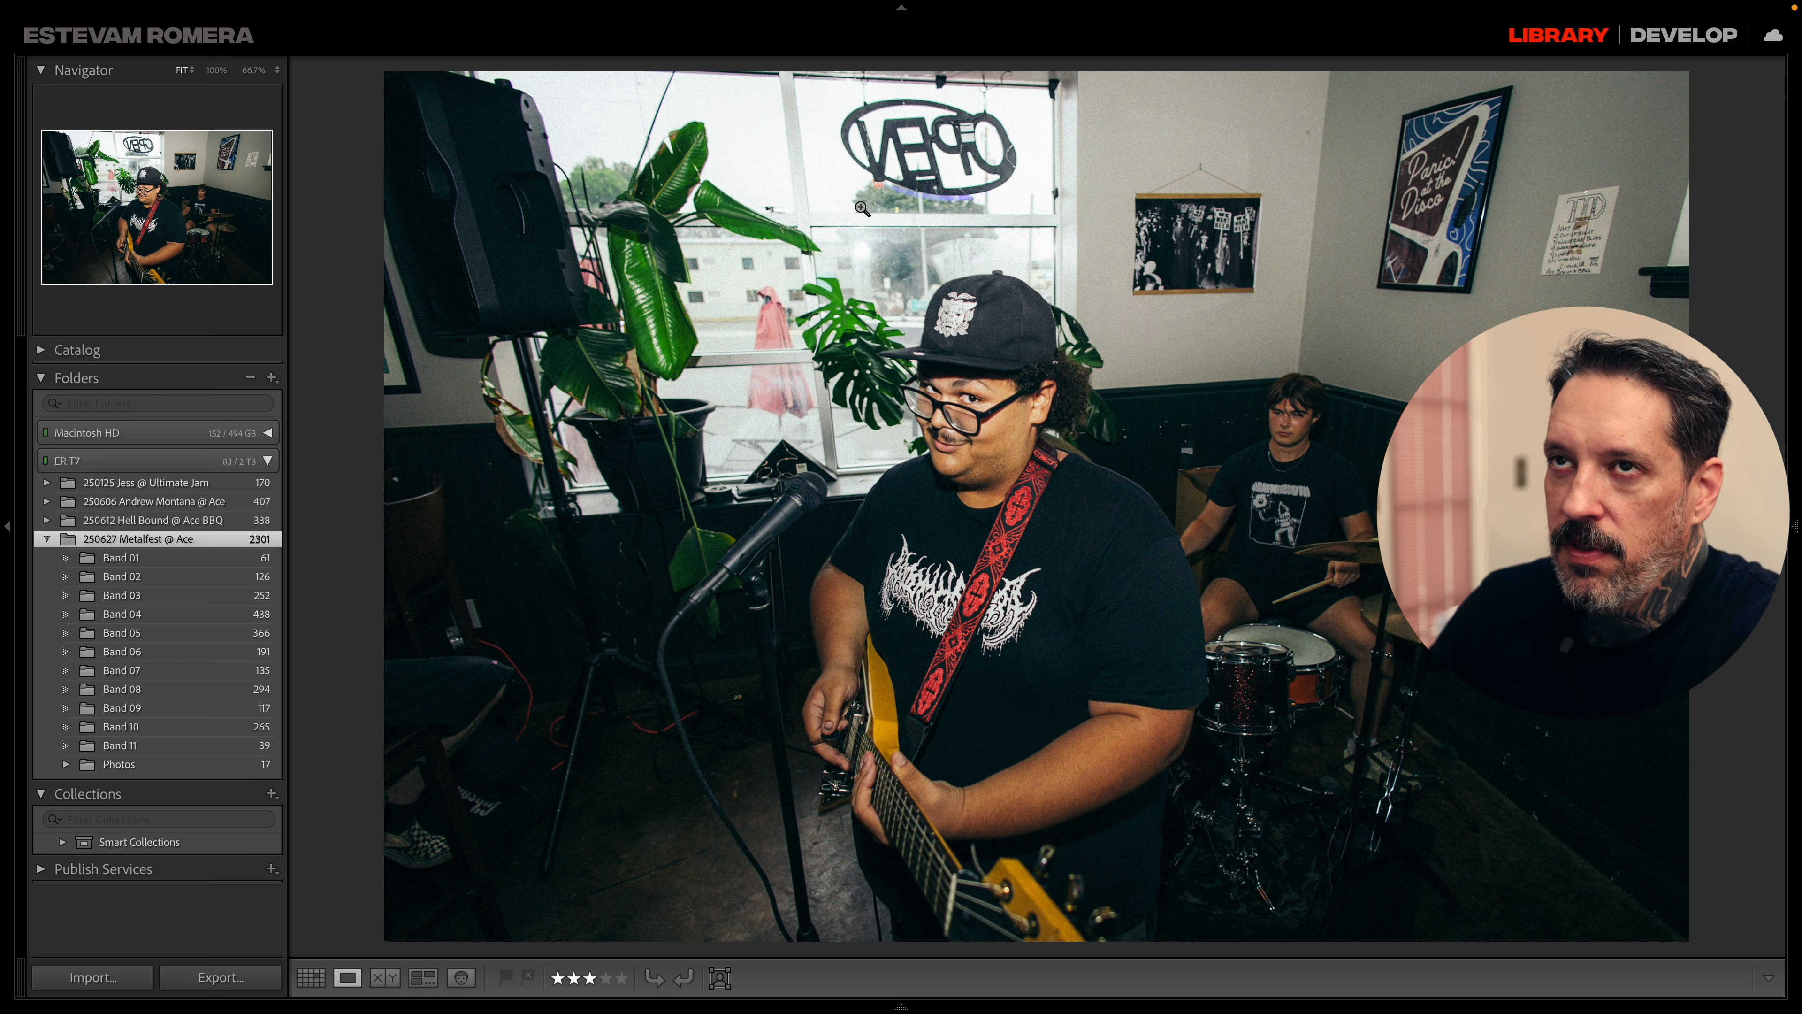
key("Right")
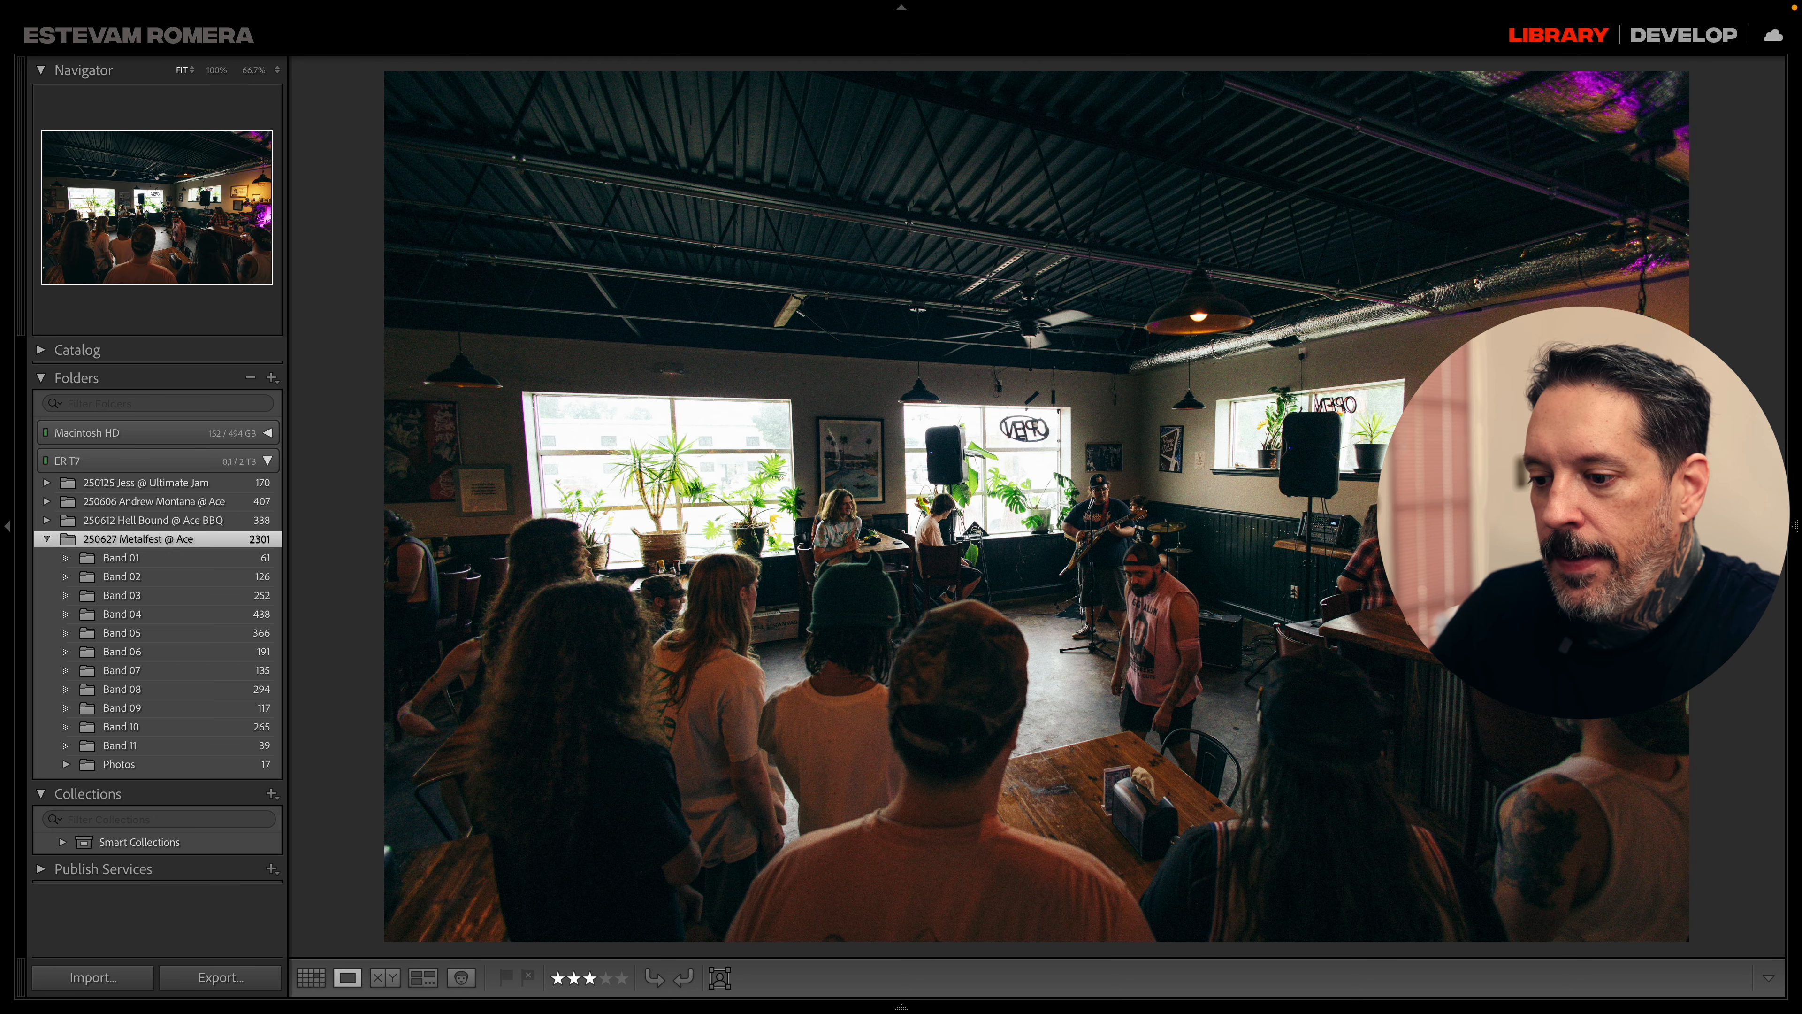
key("Right")
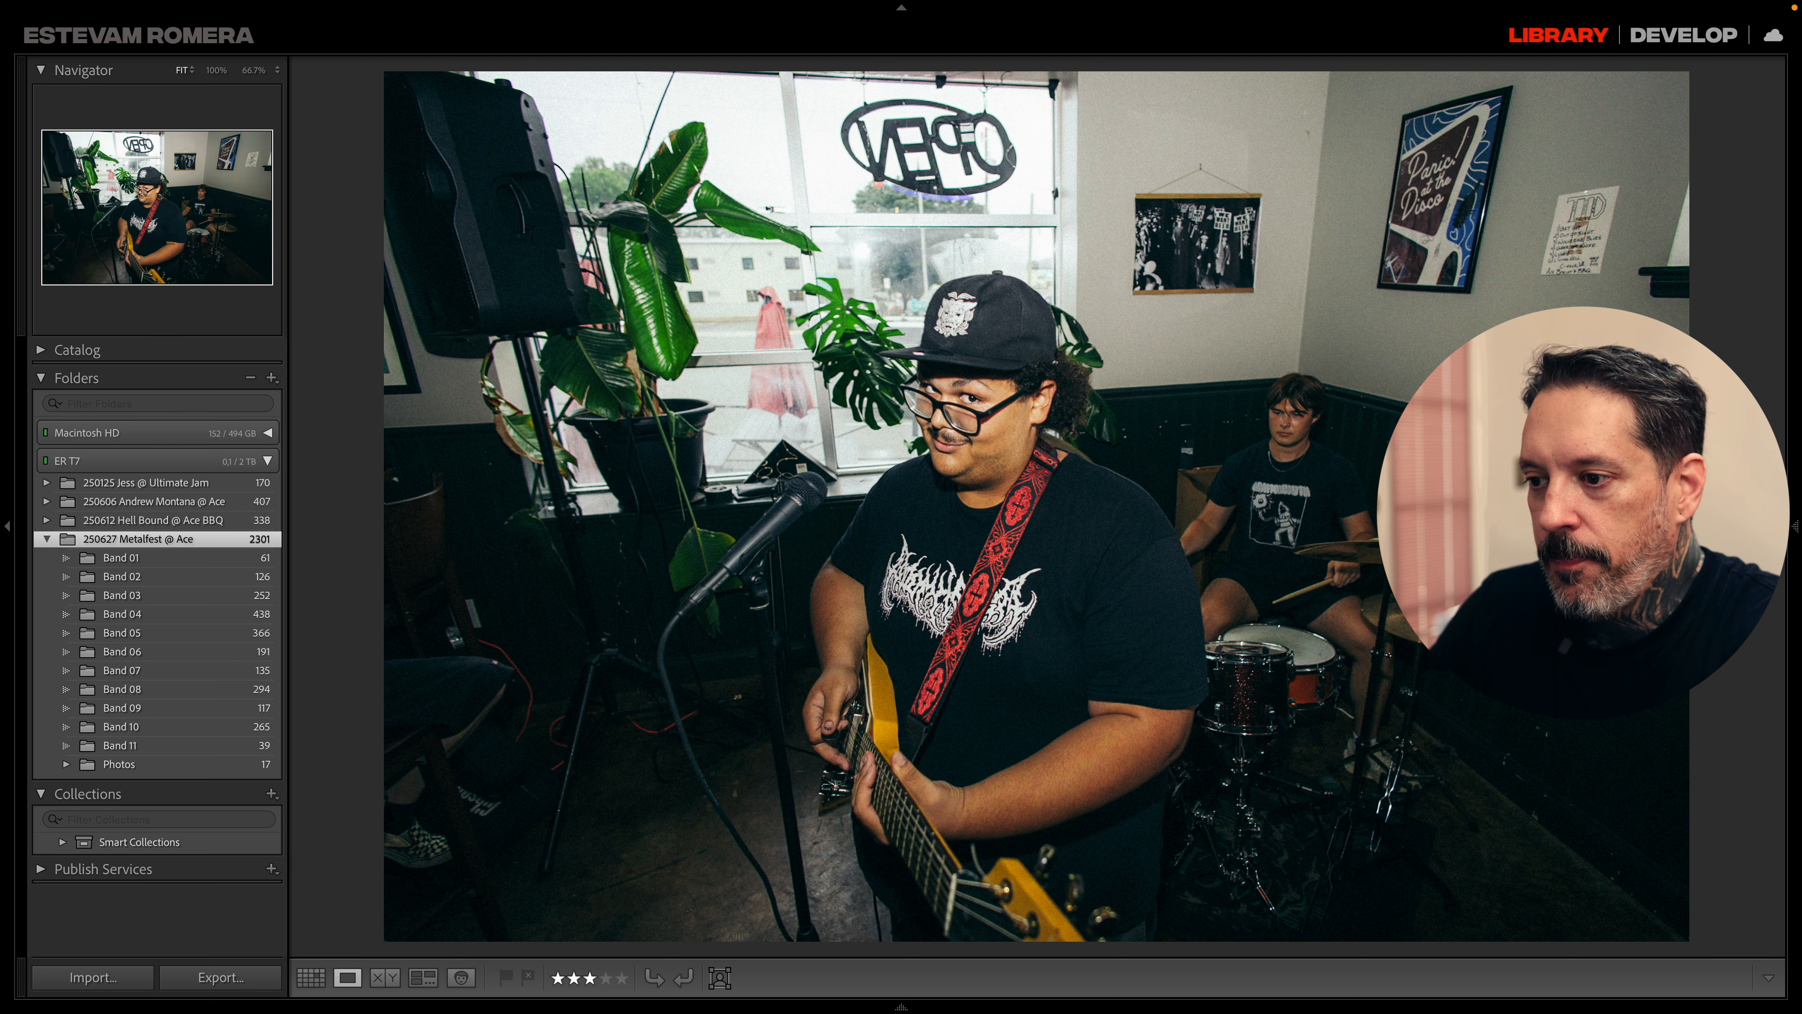
key("Right")
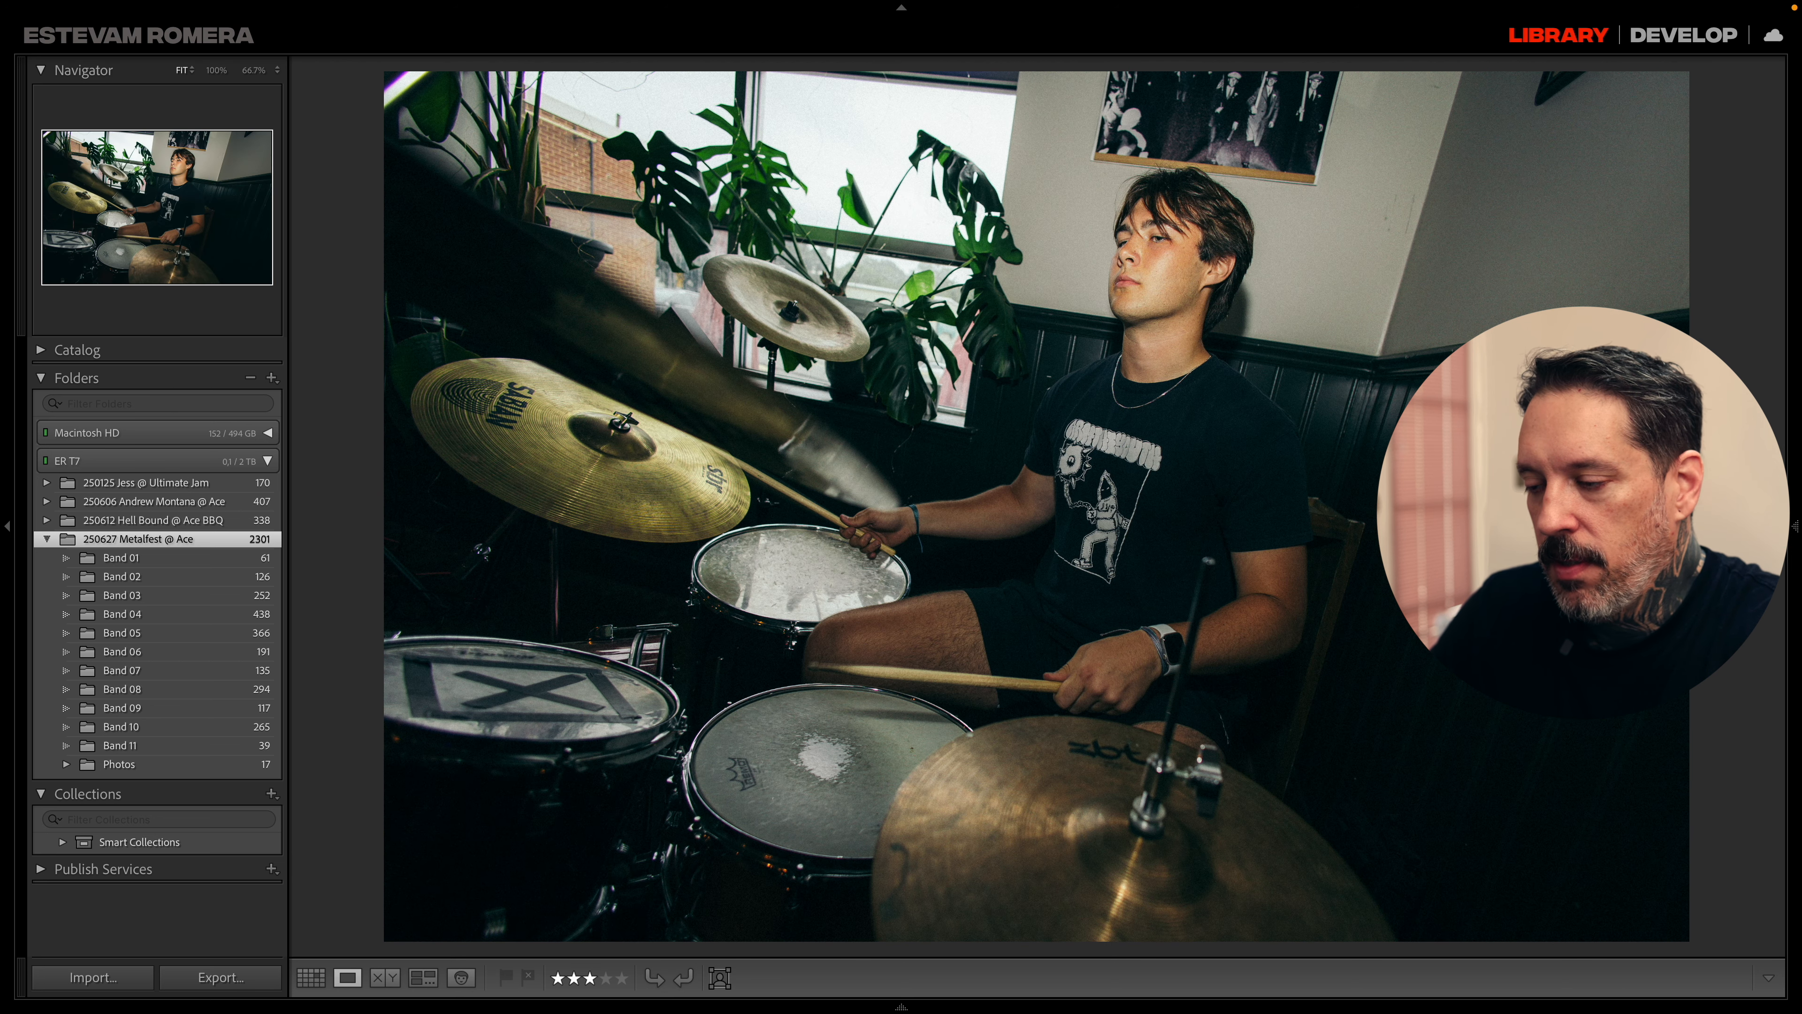
key("Right")
key("Right")
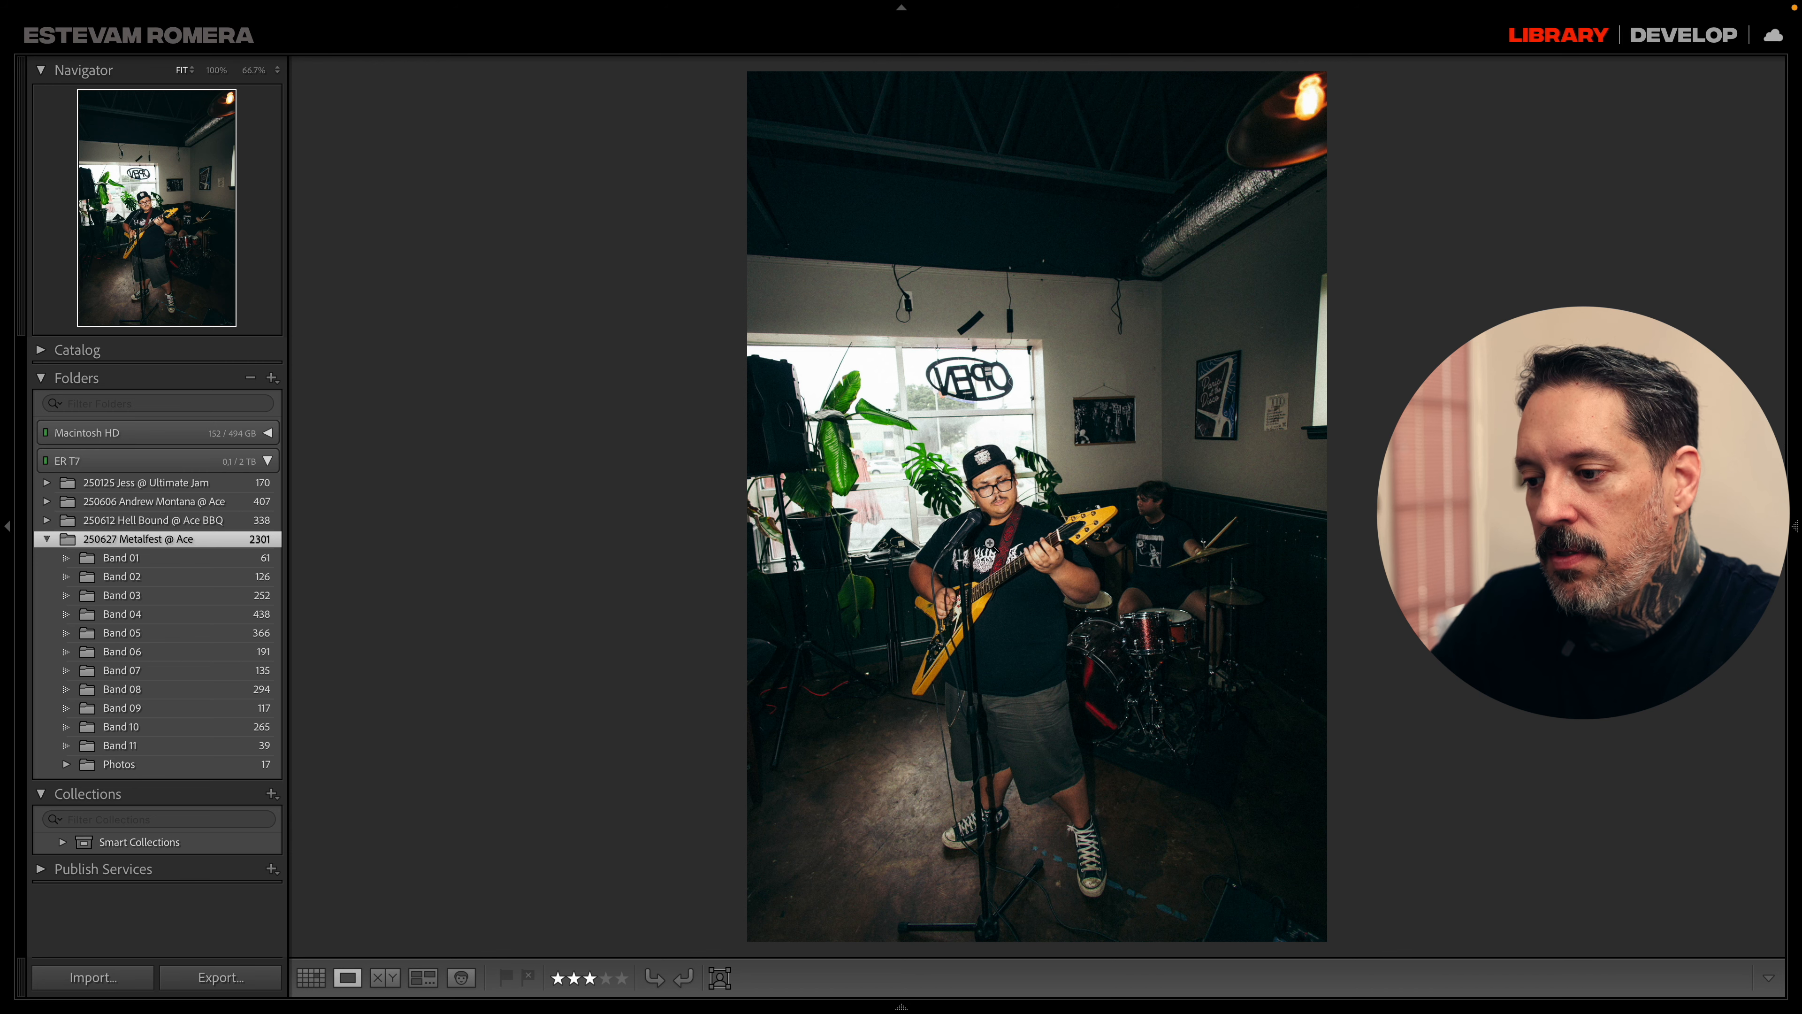
key("Right")
key("Right")
key("Right")
key("Right")
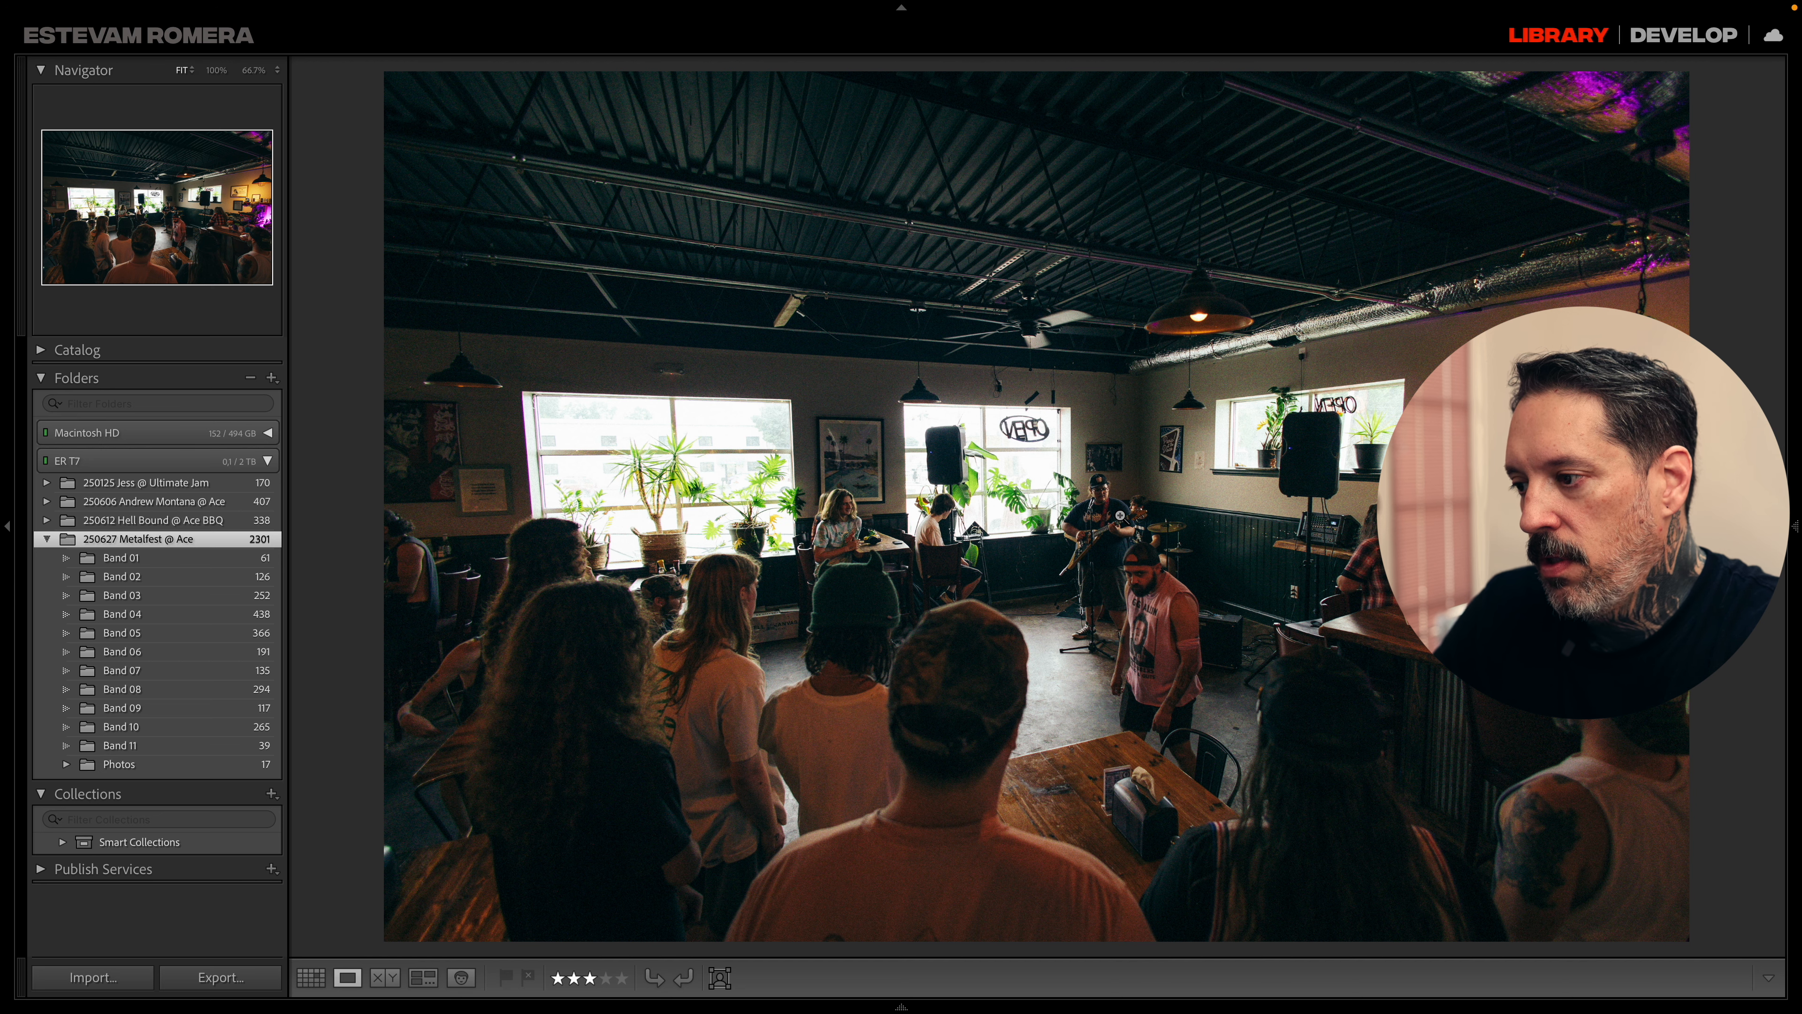
key("Right")
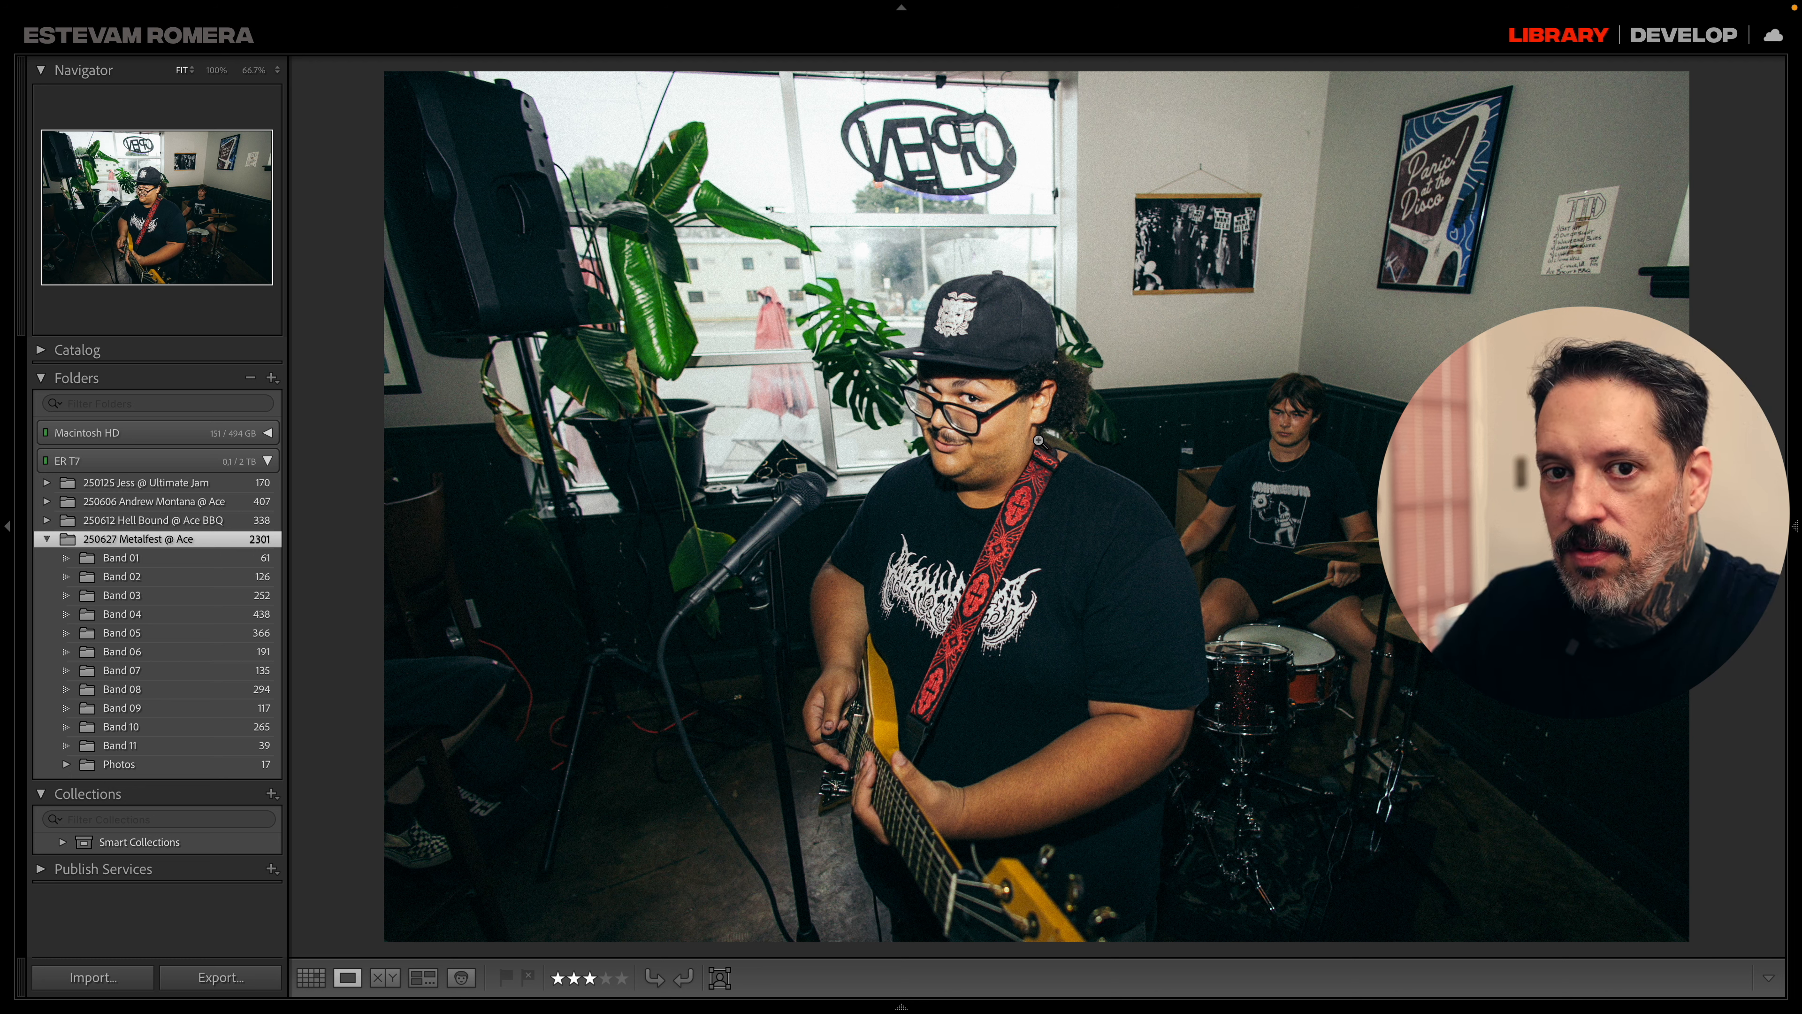
key("Right")
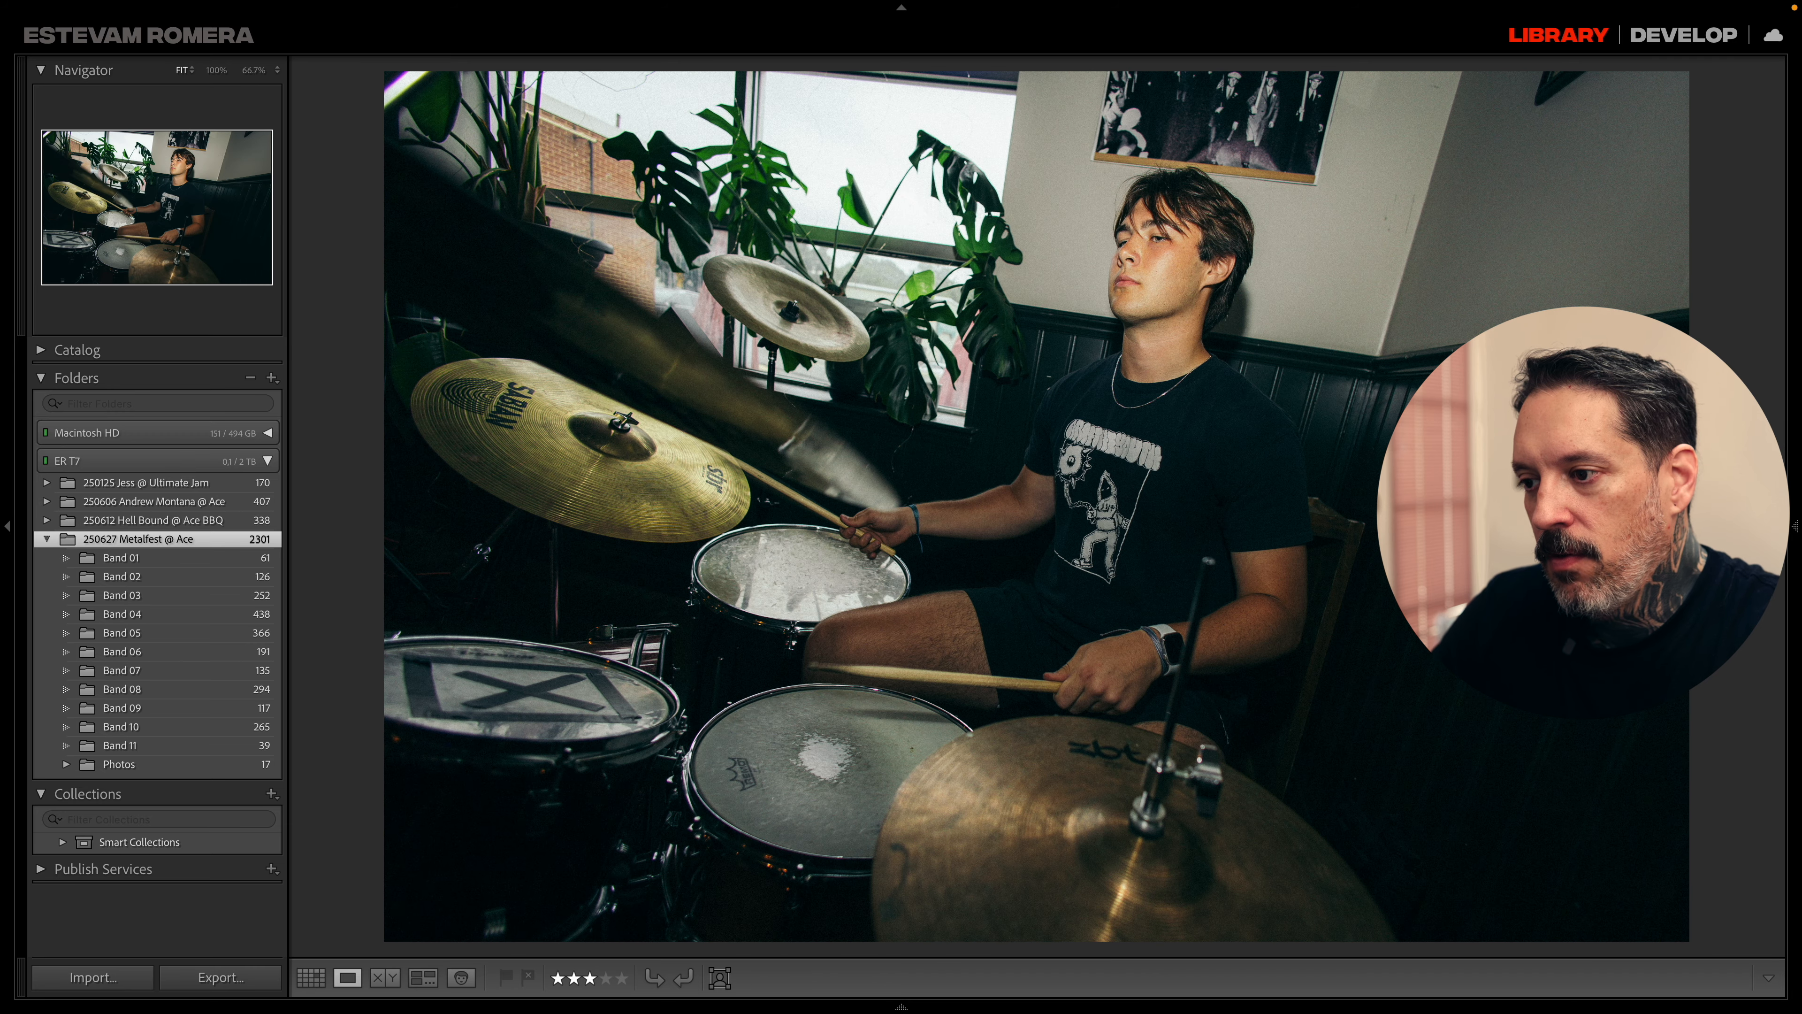
key("Right")
key("Right")
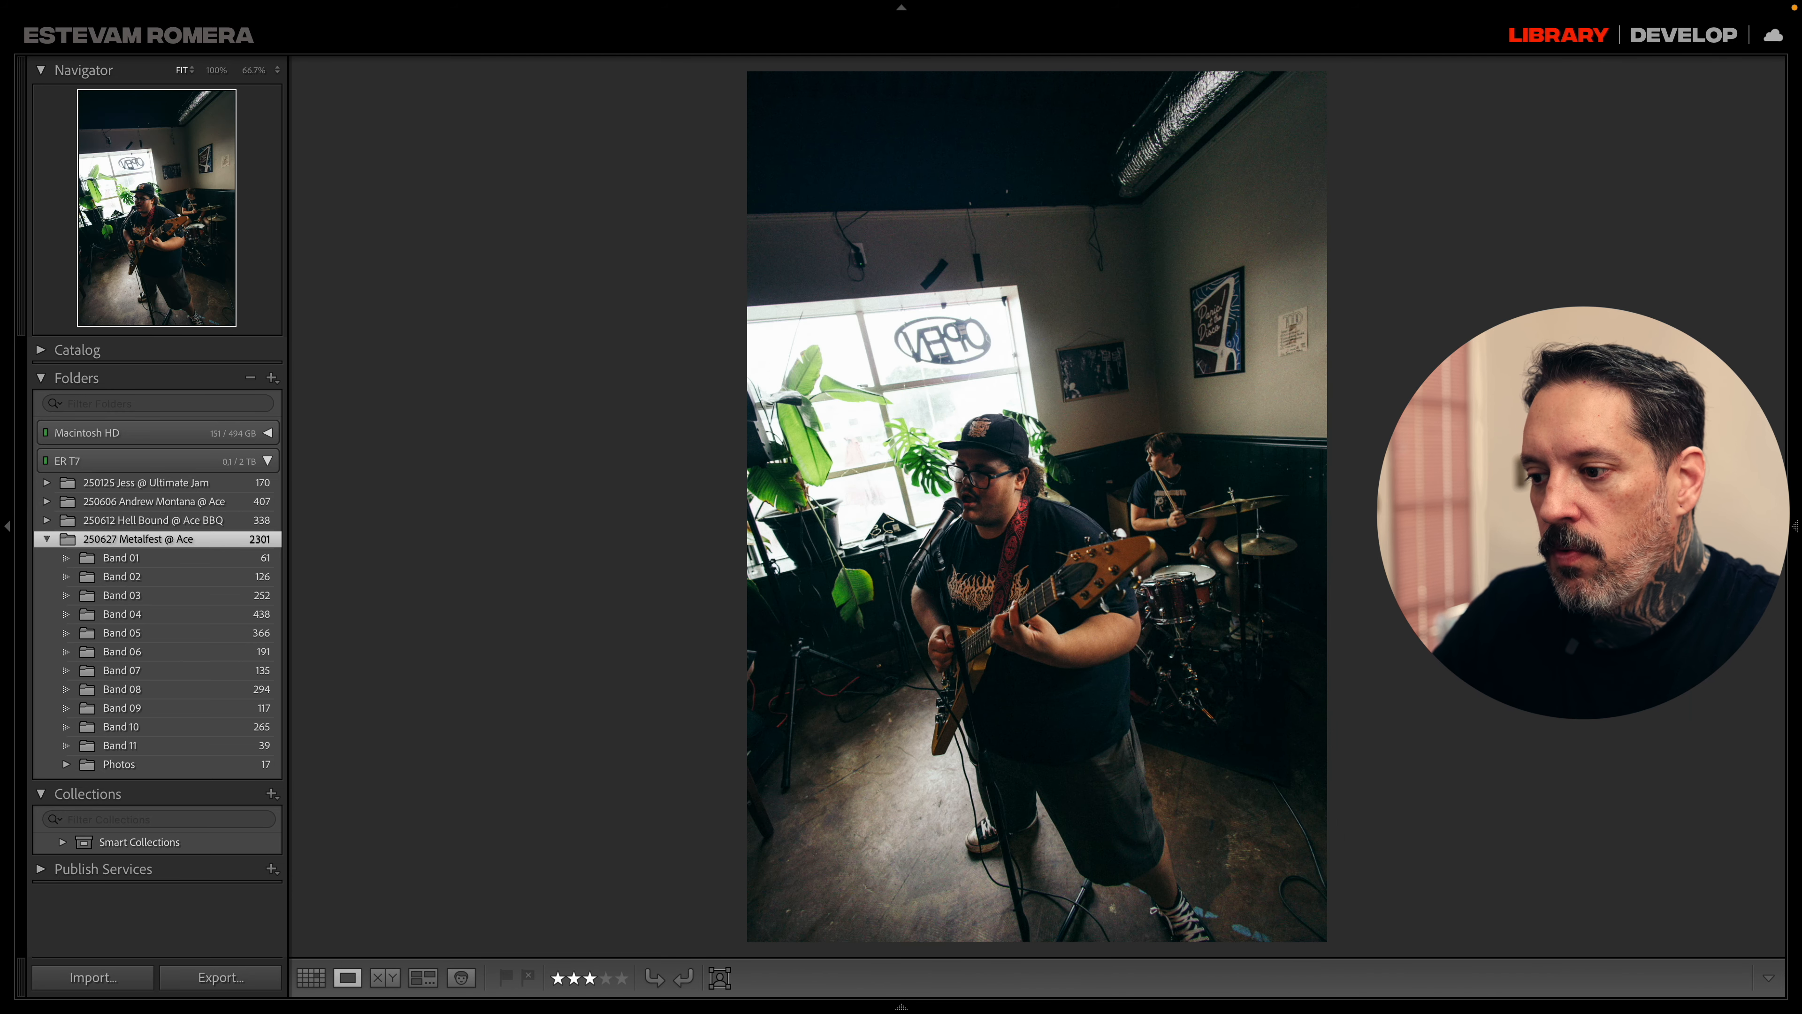
key("Right")
key("Right")
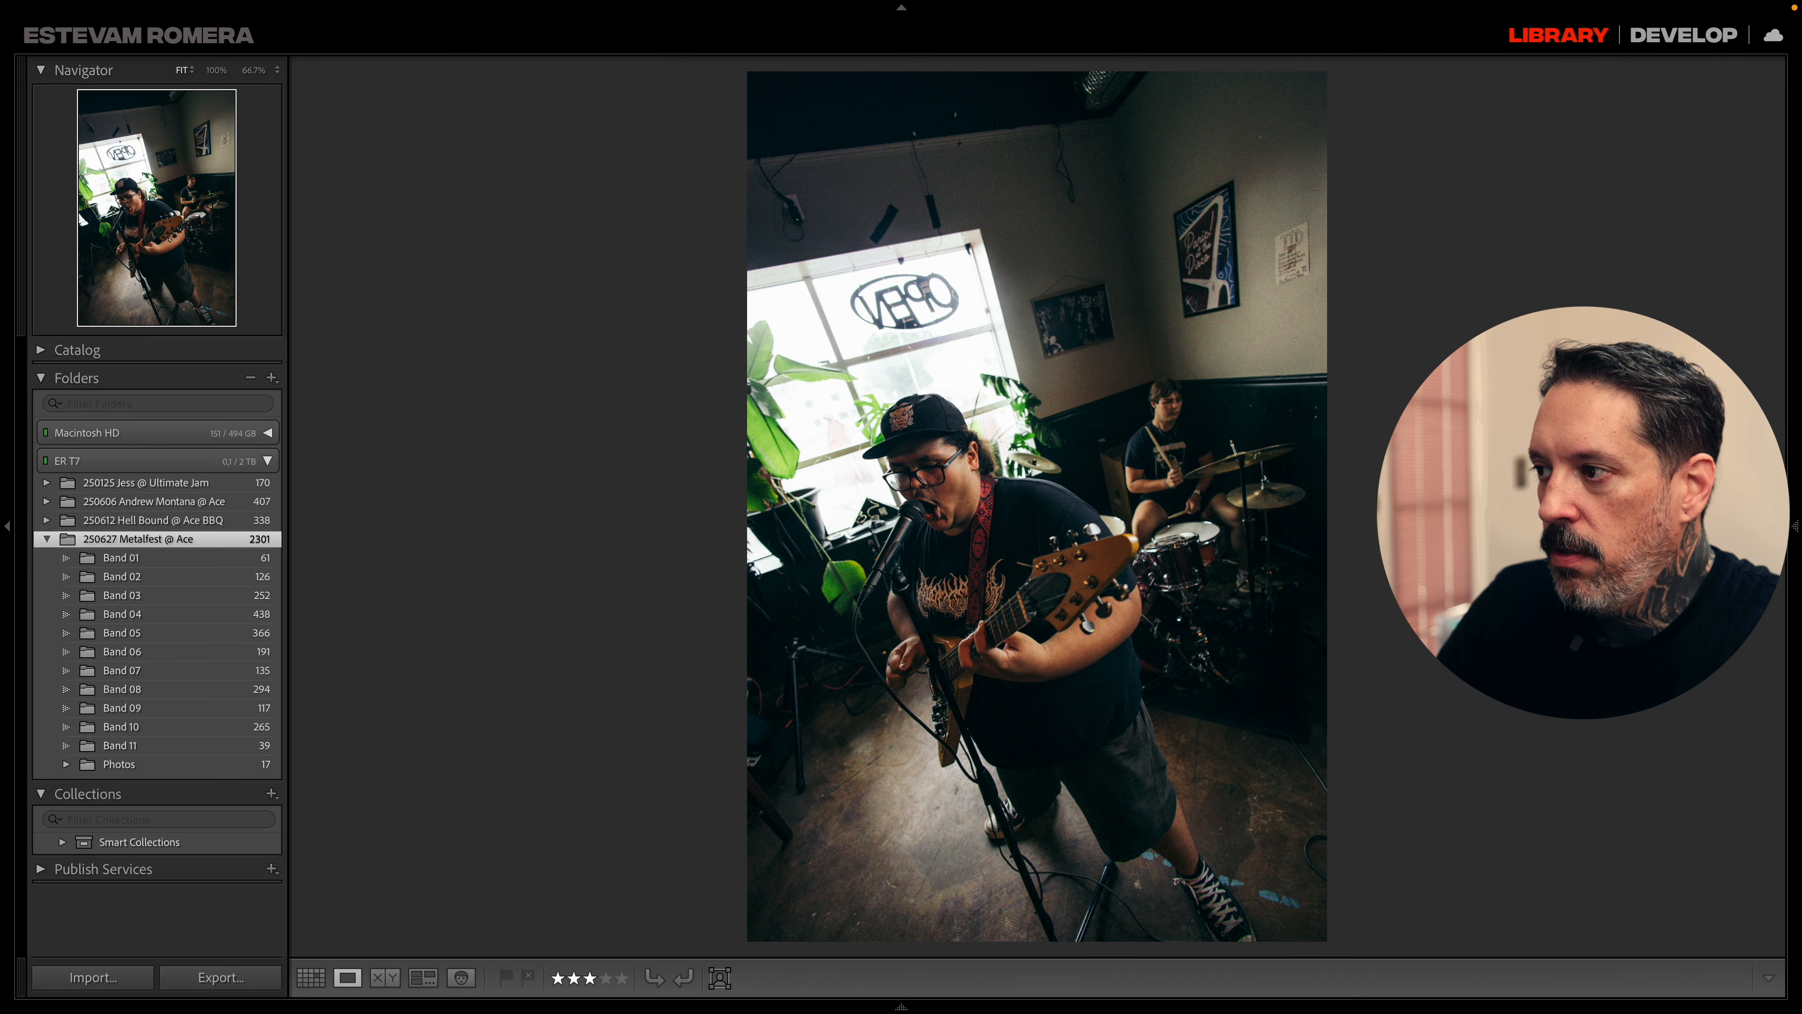
- Open the displayed singer photo in the Develop module and look through the ER presets
left_click(1683, 35)
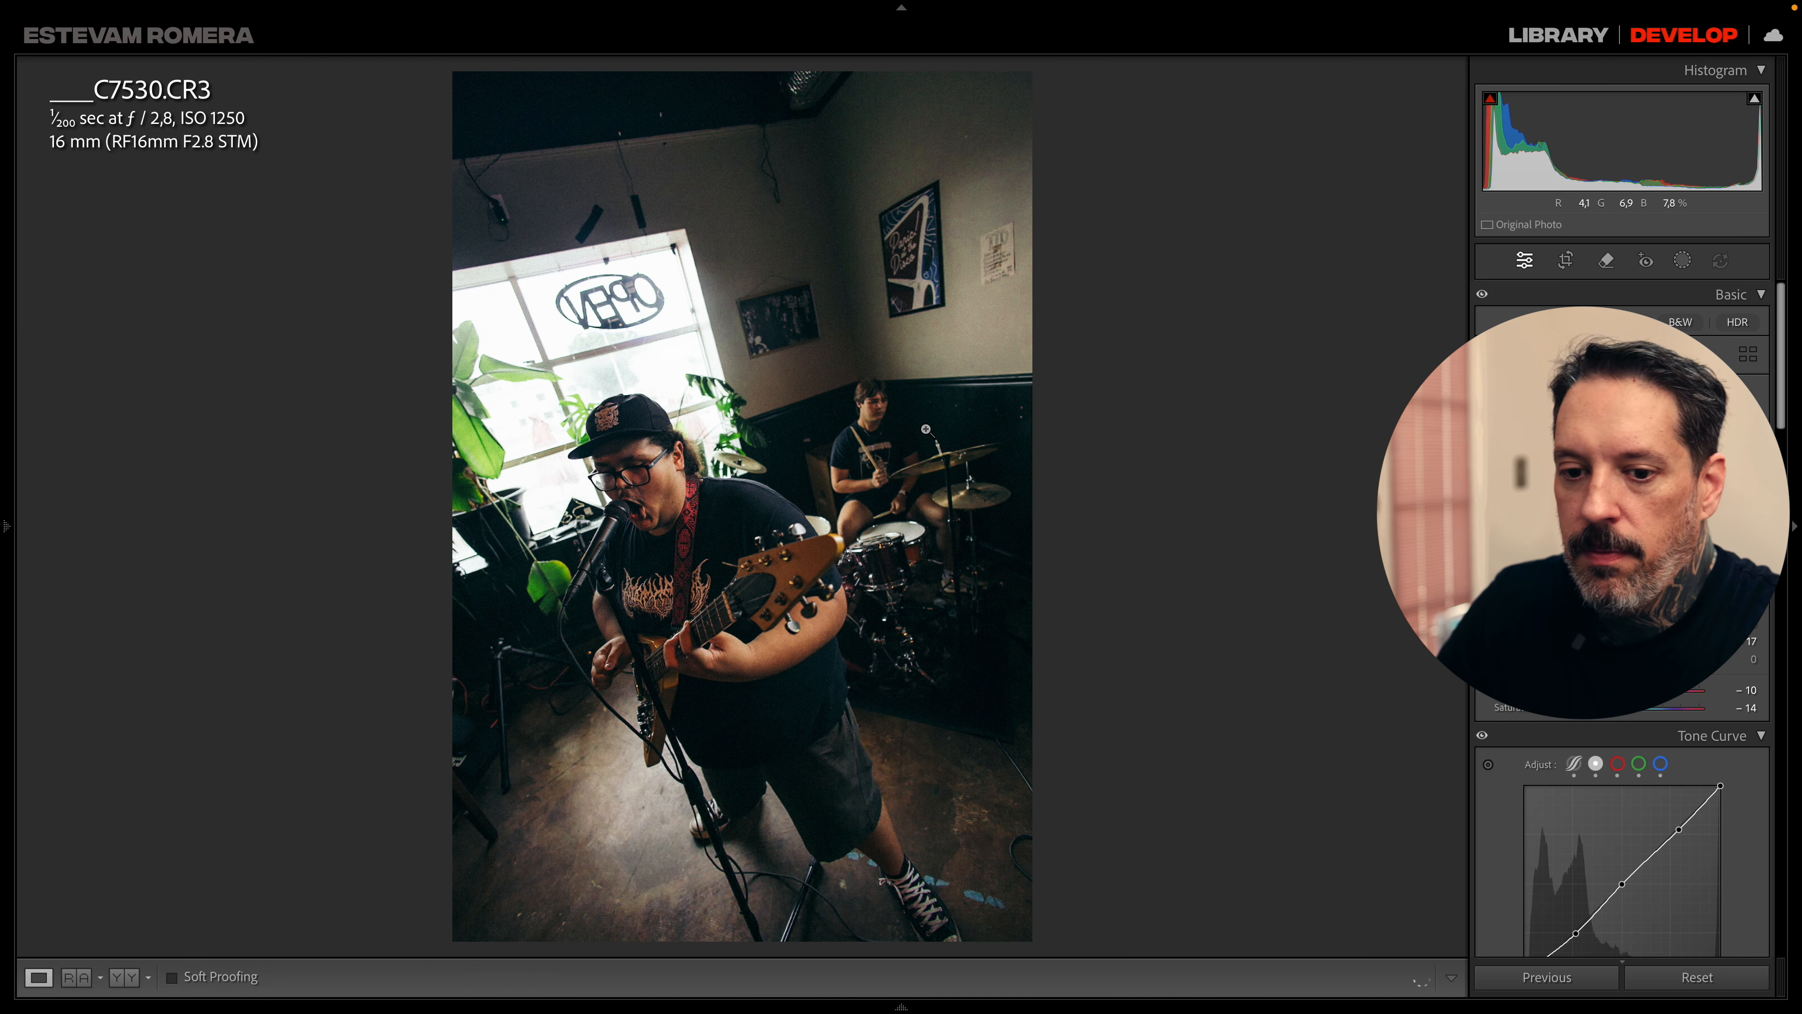
mouse_move(6, 526)
scroll(114, 525, "down", 5)
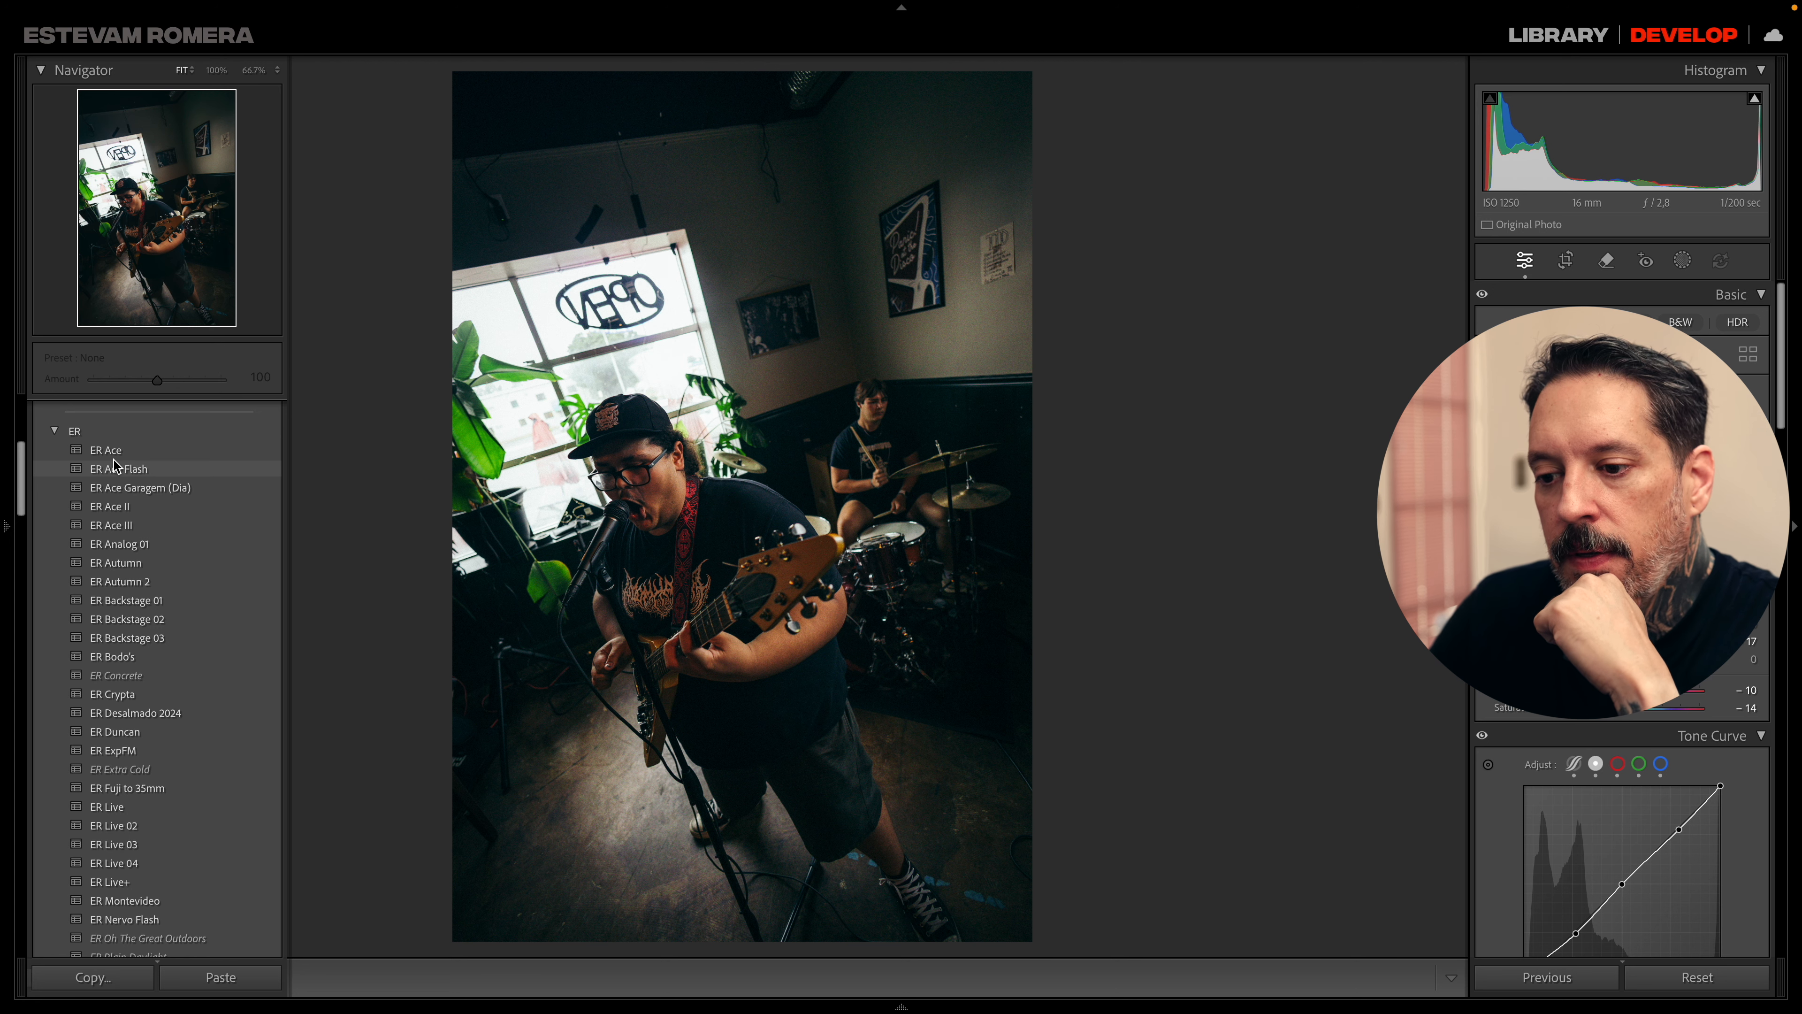
- Go to photo ___C7543.CR3, enable Denoise for it and set the amount to 8
key("Right")
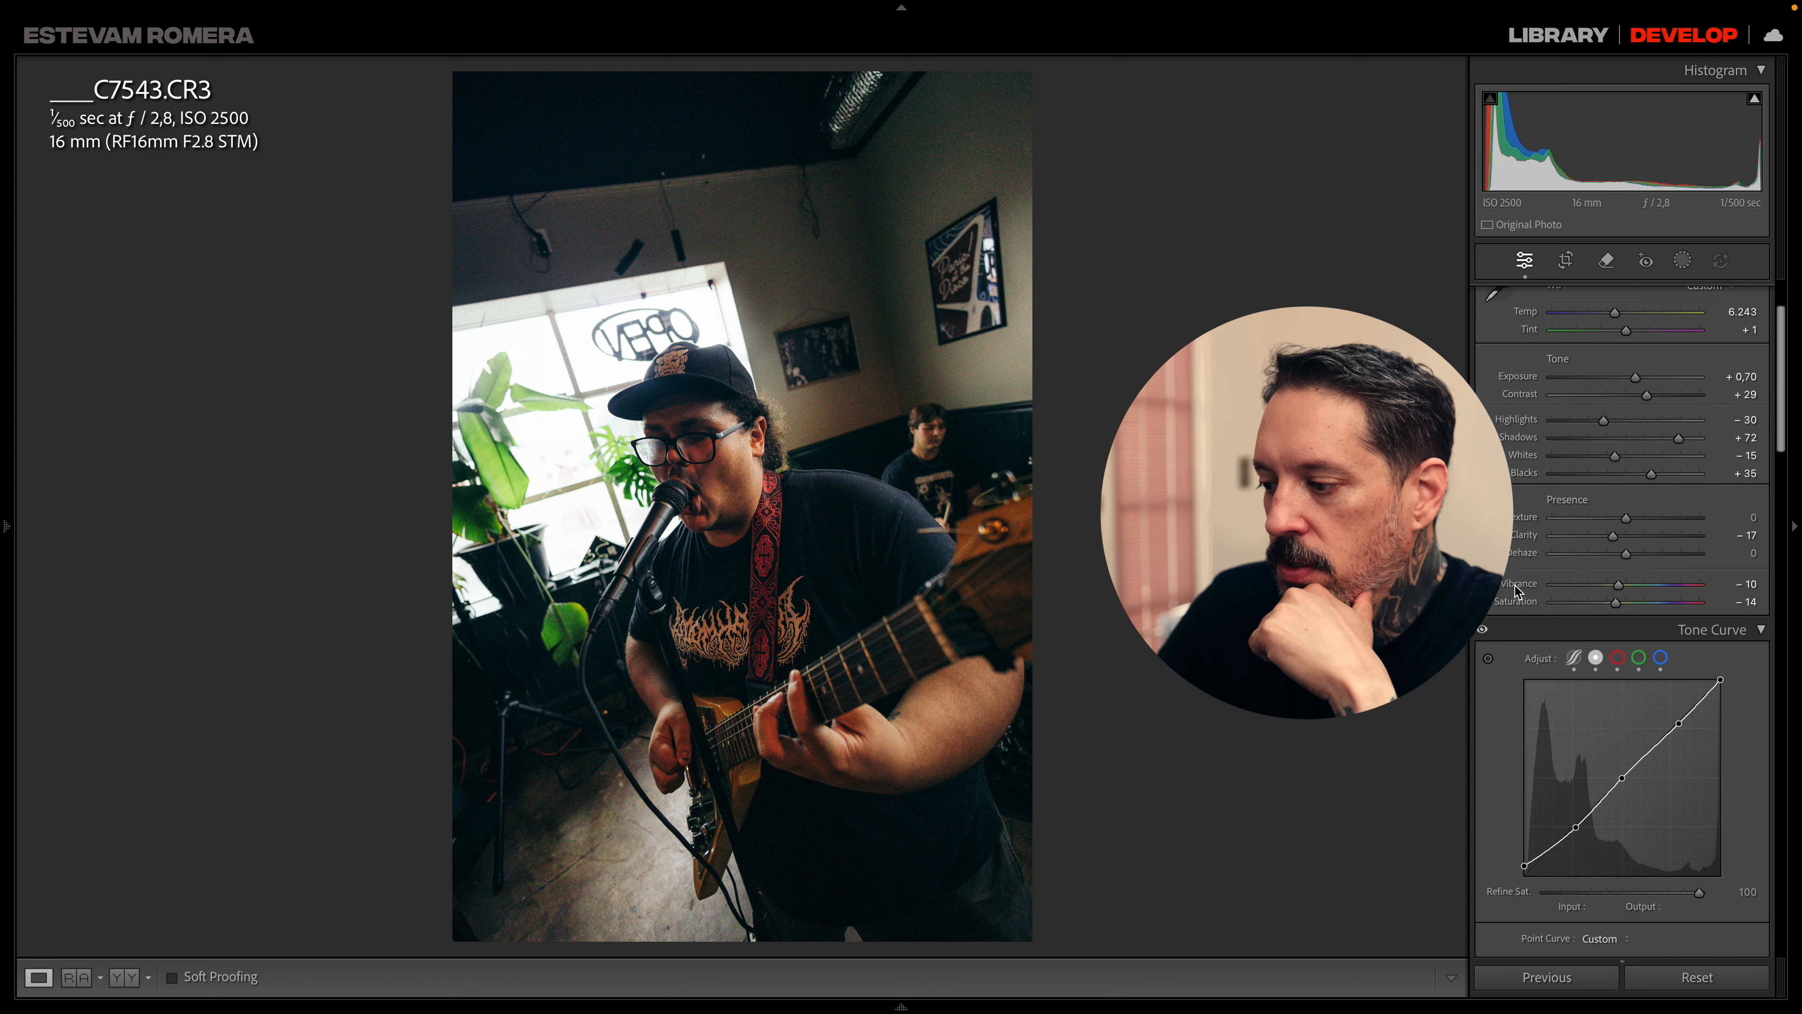
scroll(1534, 652, "down", 10)
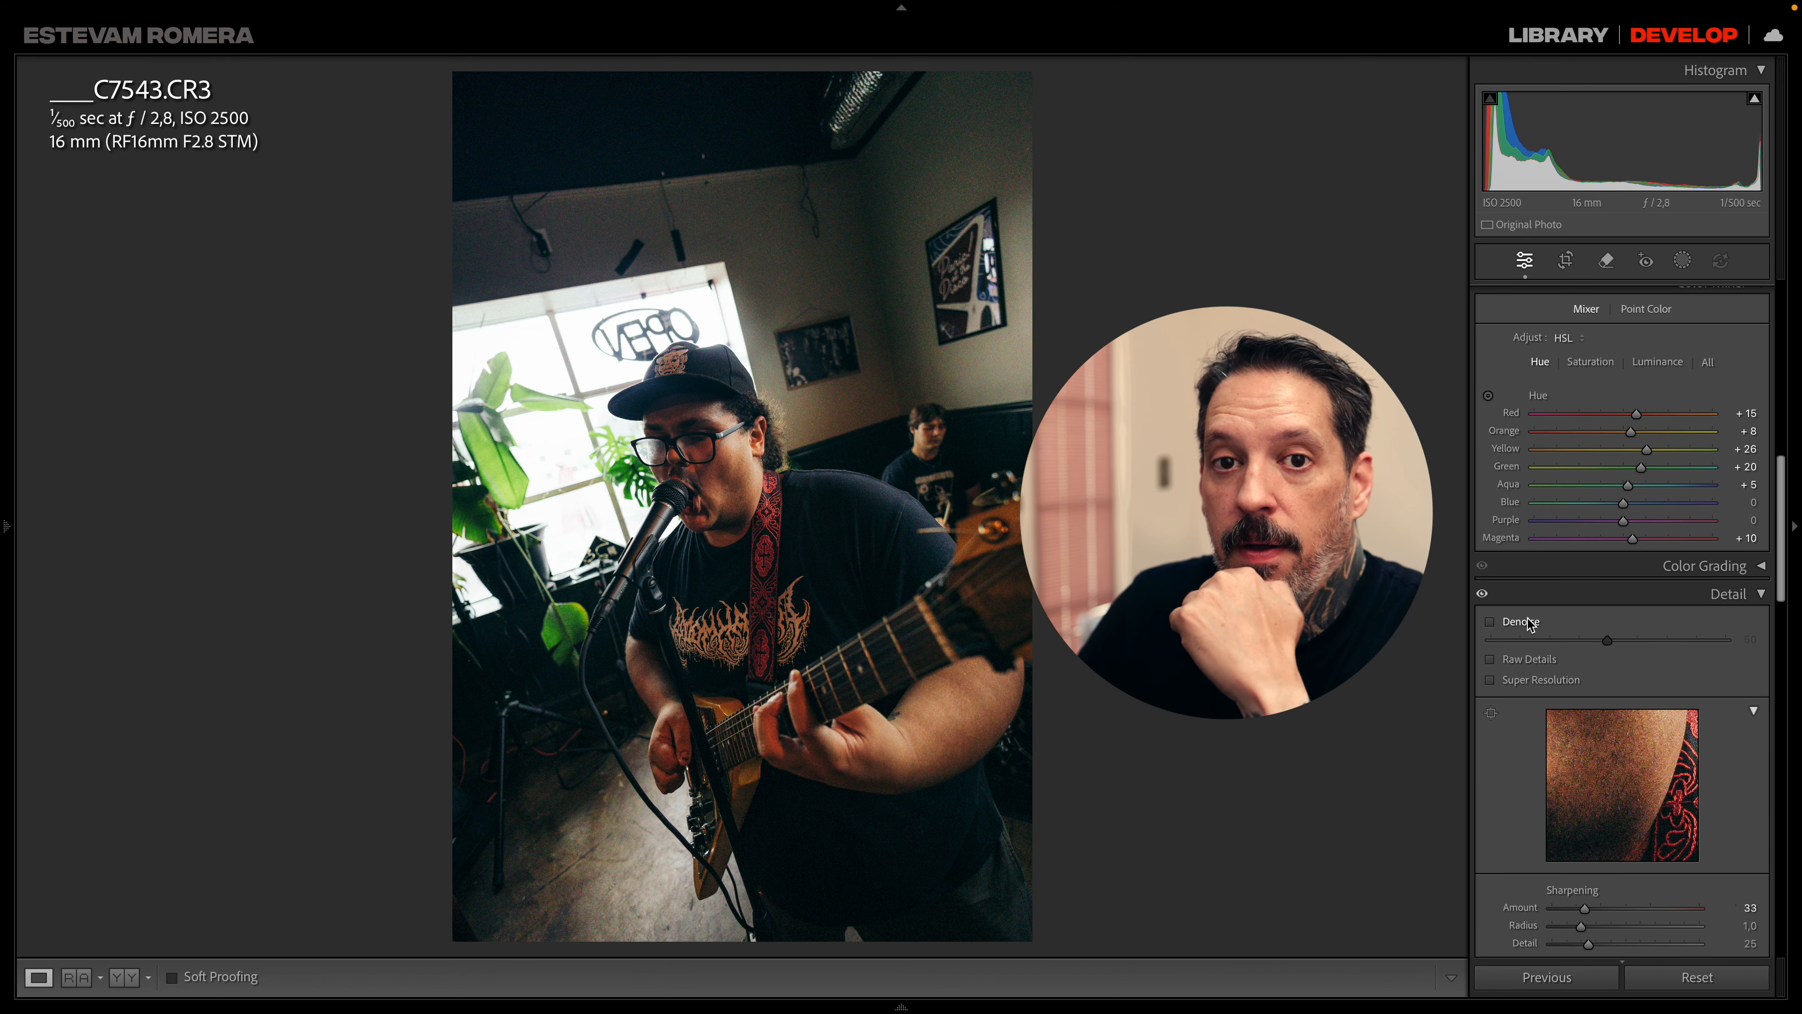
left_click(1491, 622)
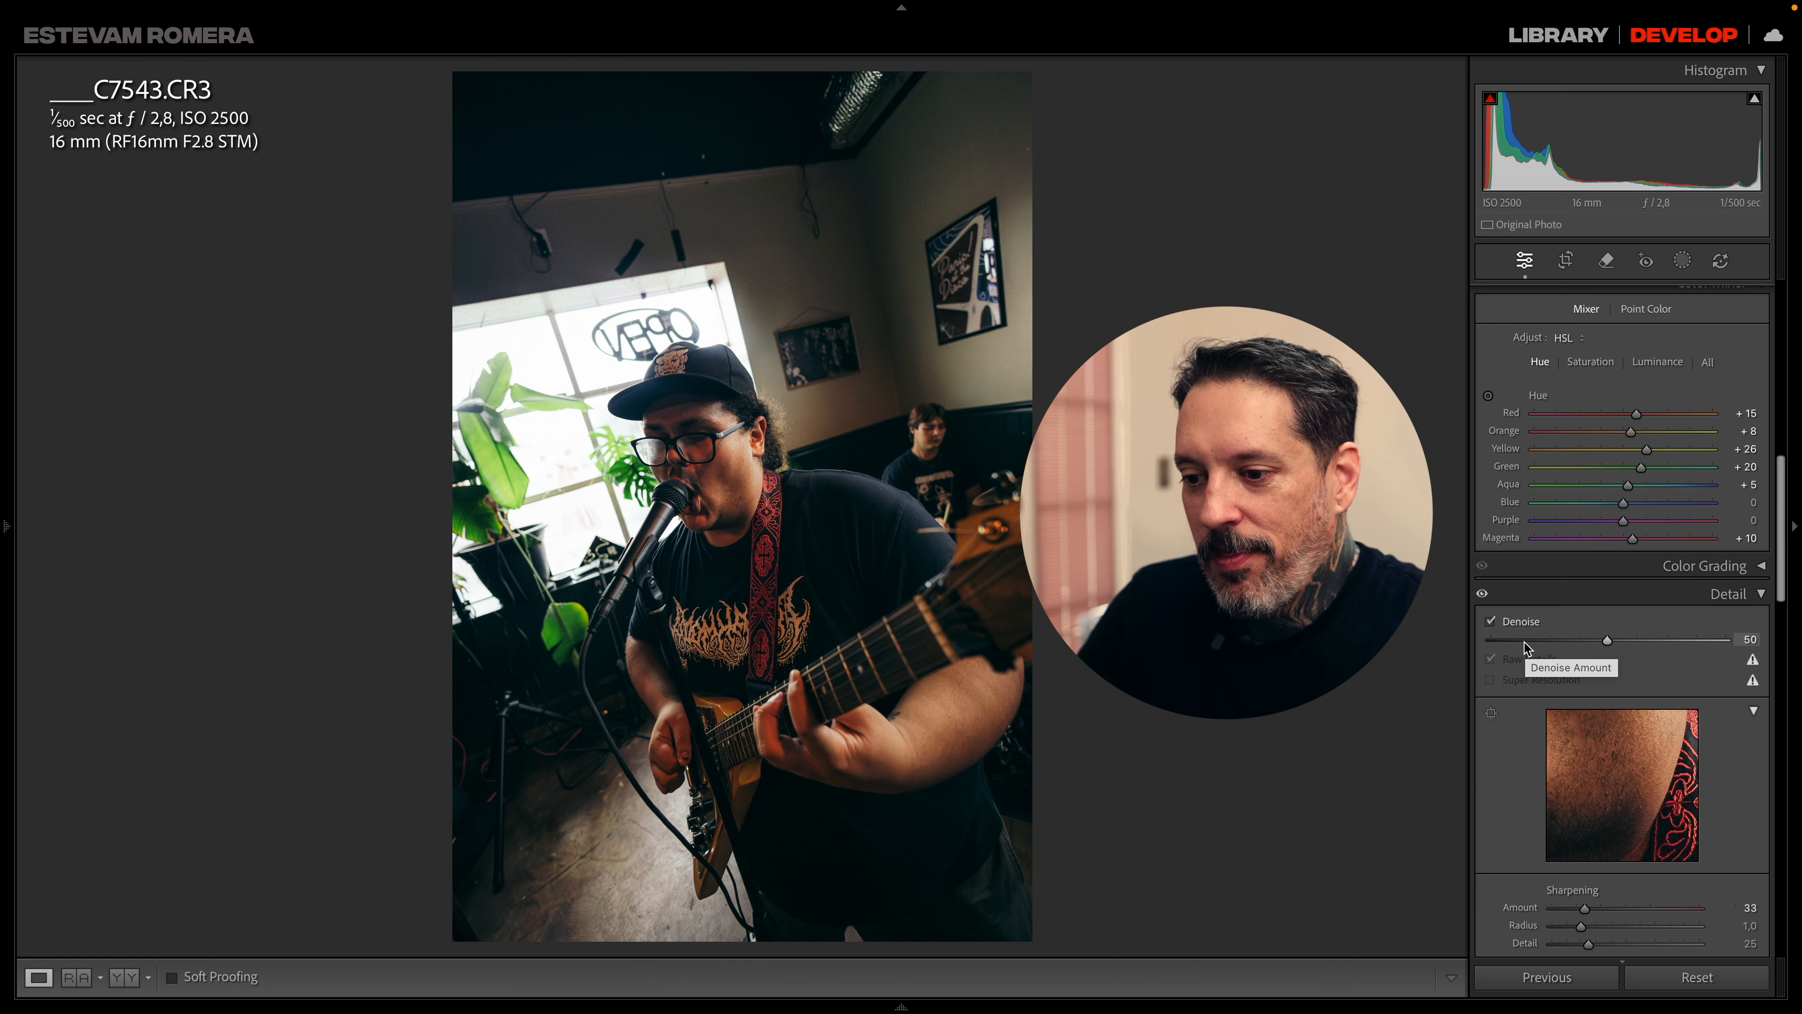
left_click_drag(1604, 640, 1511, 648)
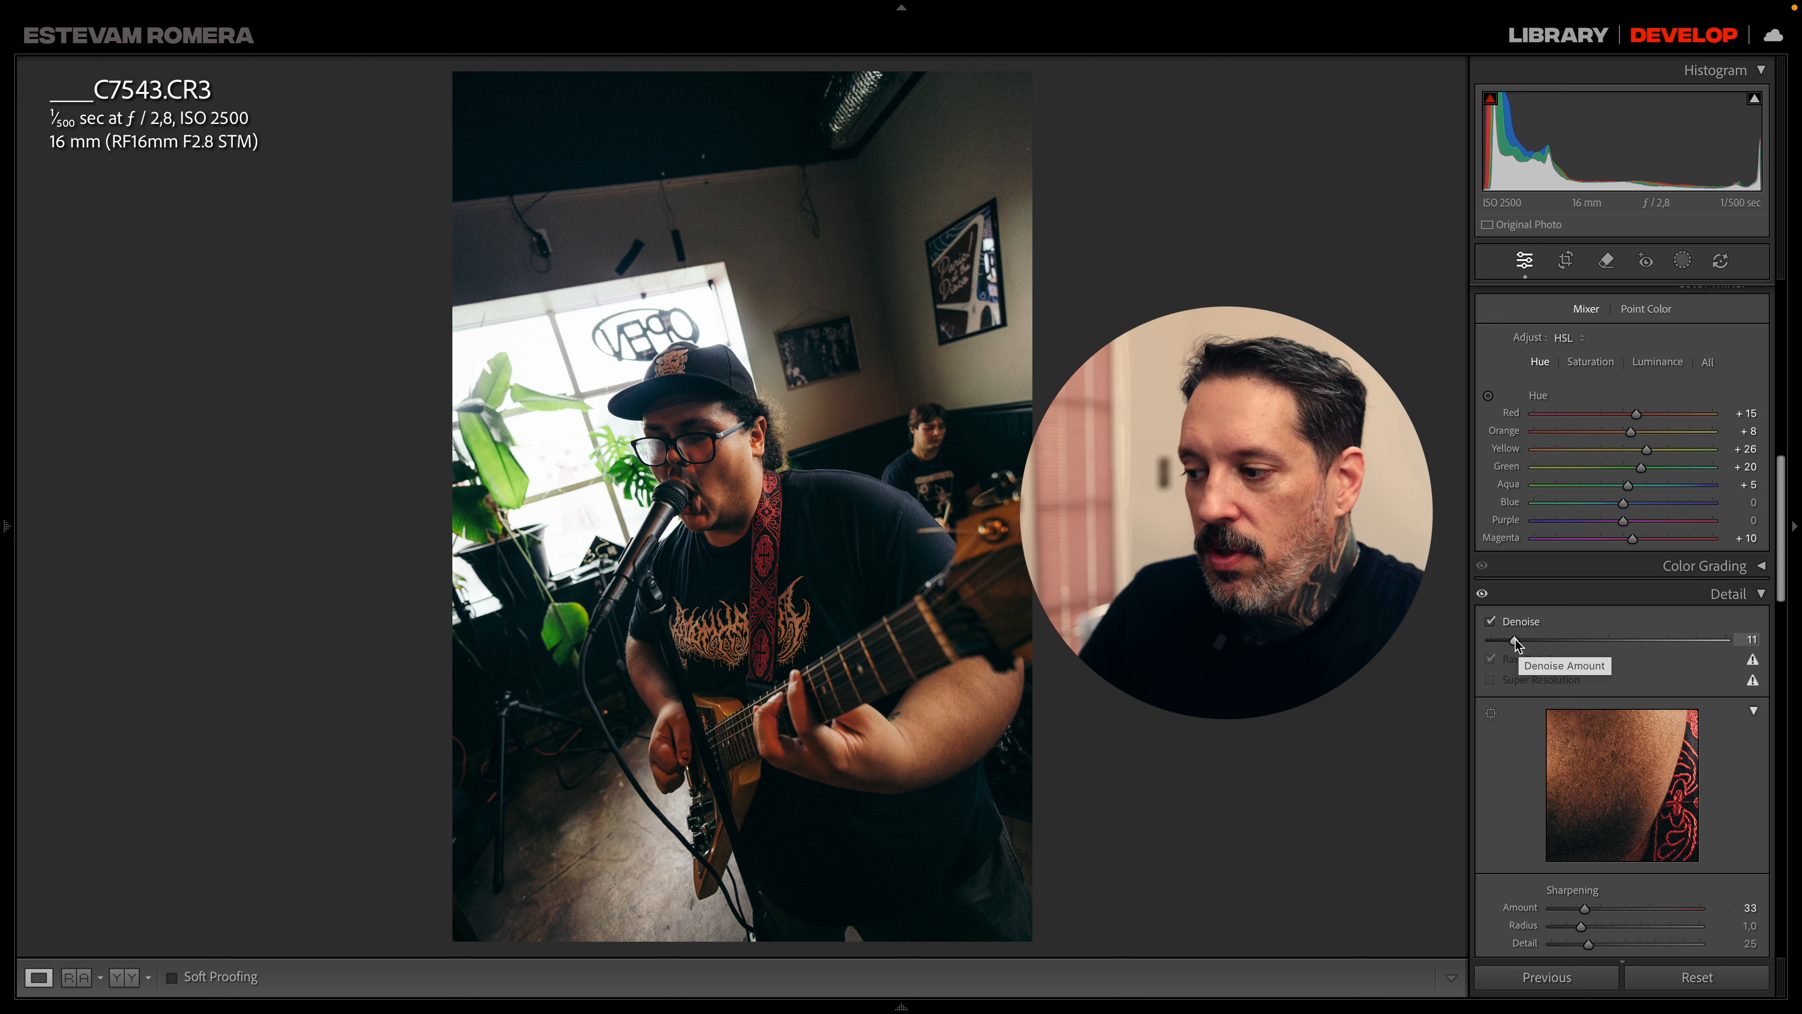
left_click_drag(1516, 643, 1511, 650)
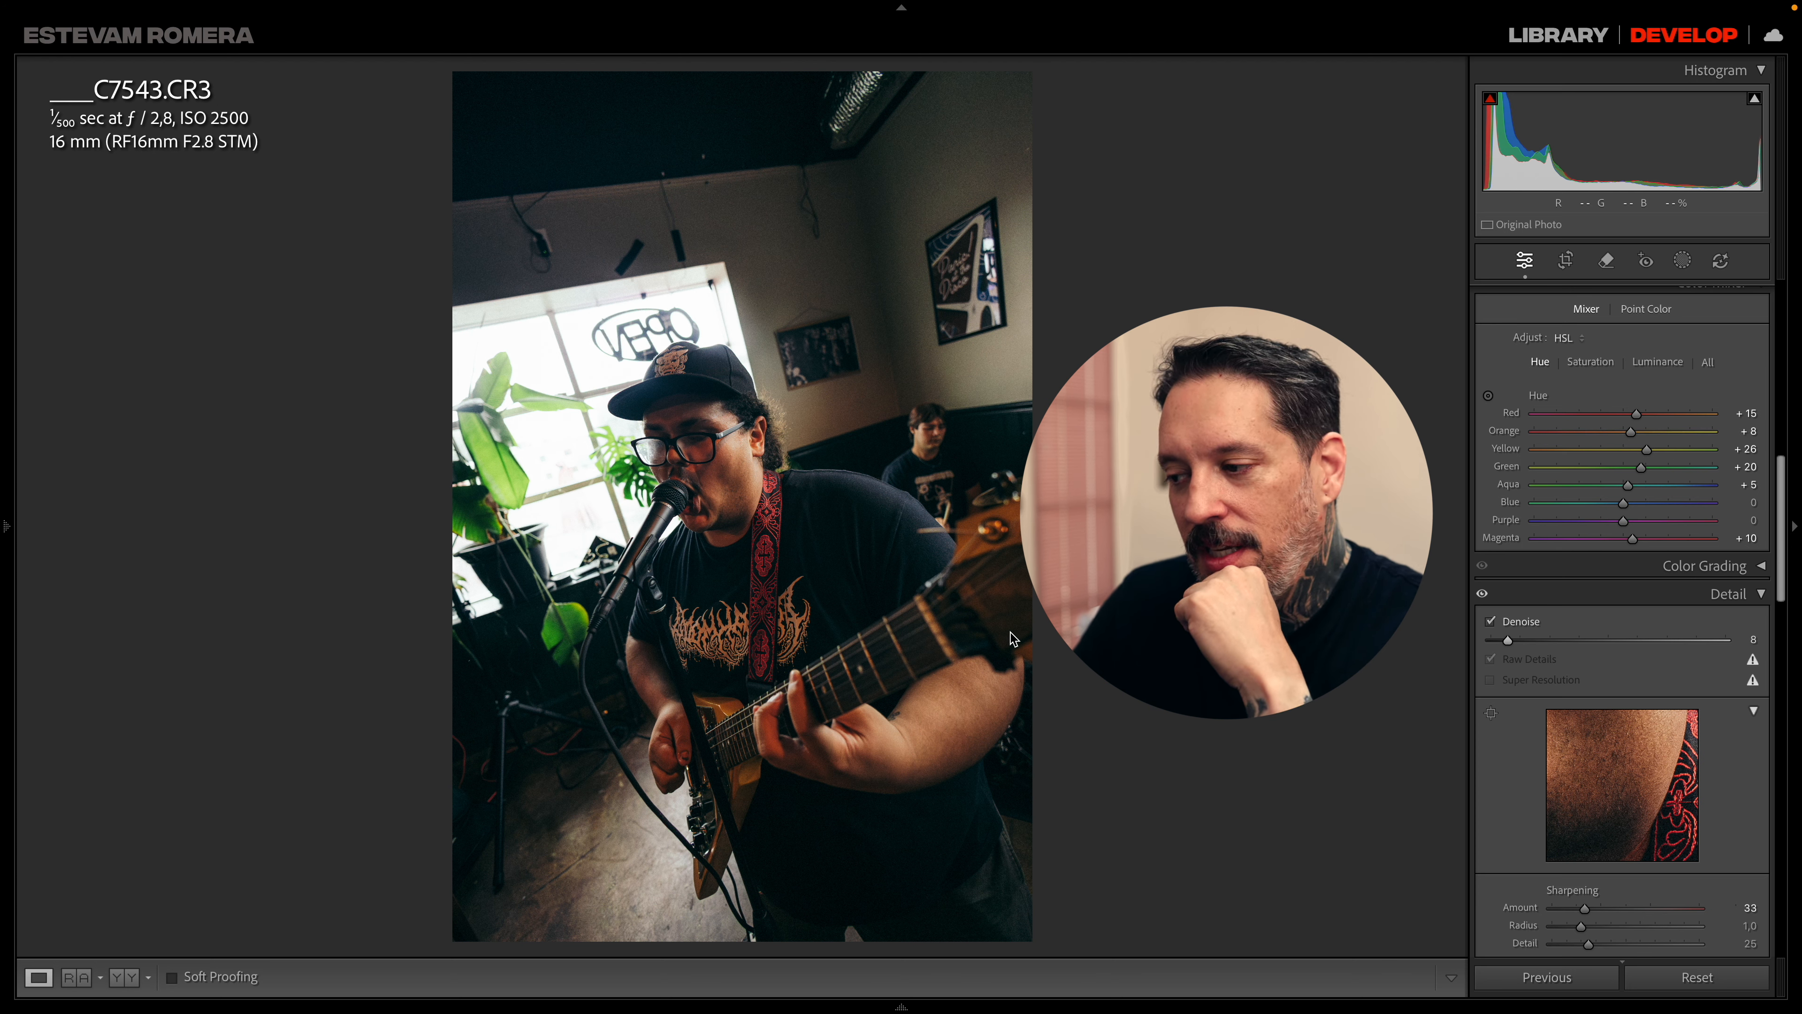
- View the neighbouring photo ___C7544.CR3 for comparison and return to ___C7543.CR3
mouse_move(920, 1003)
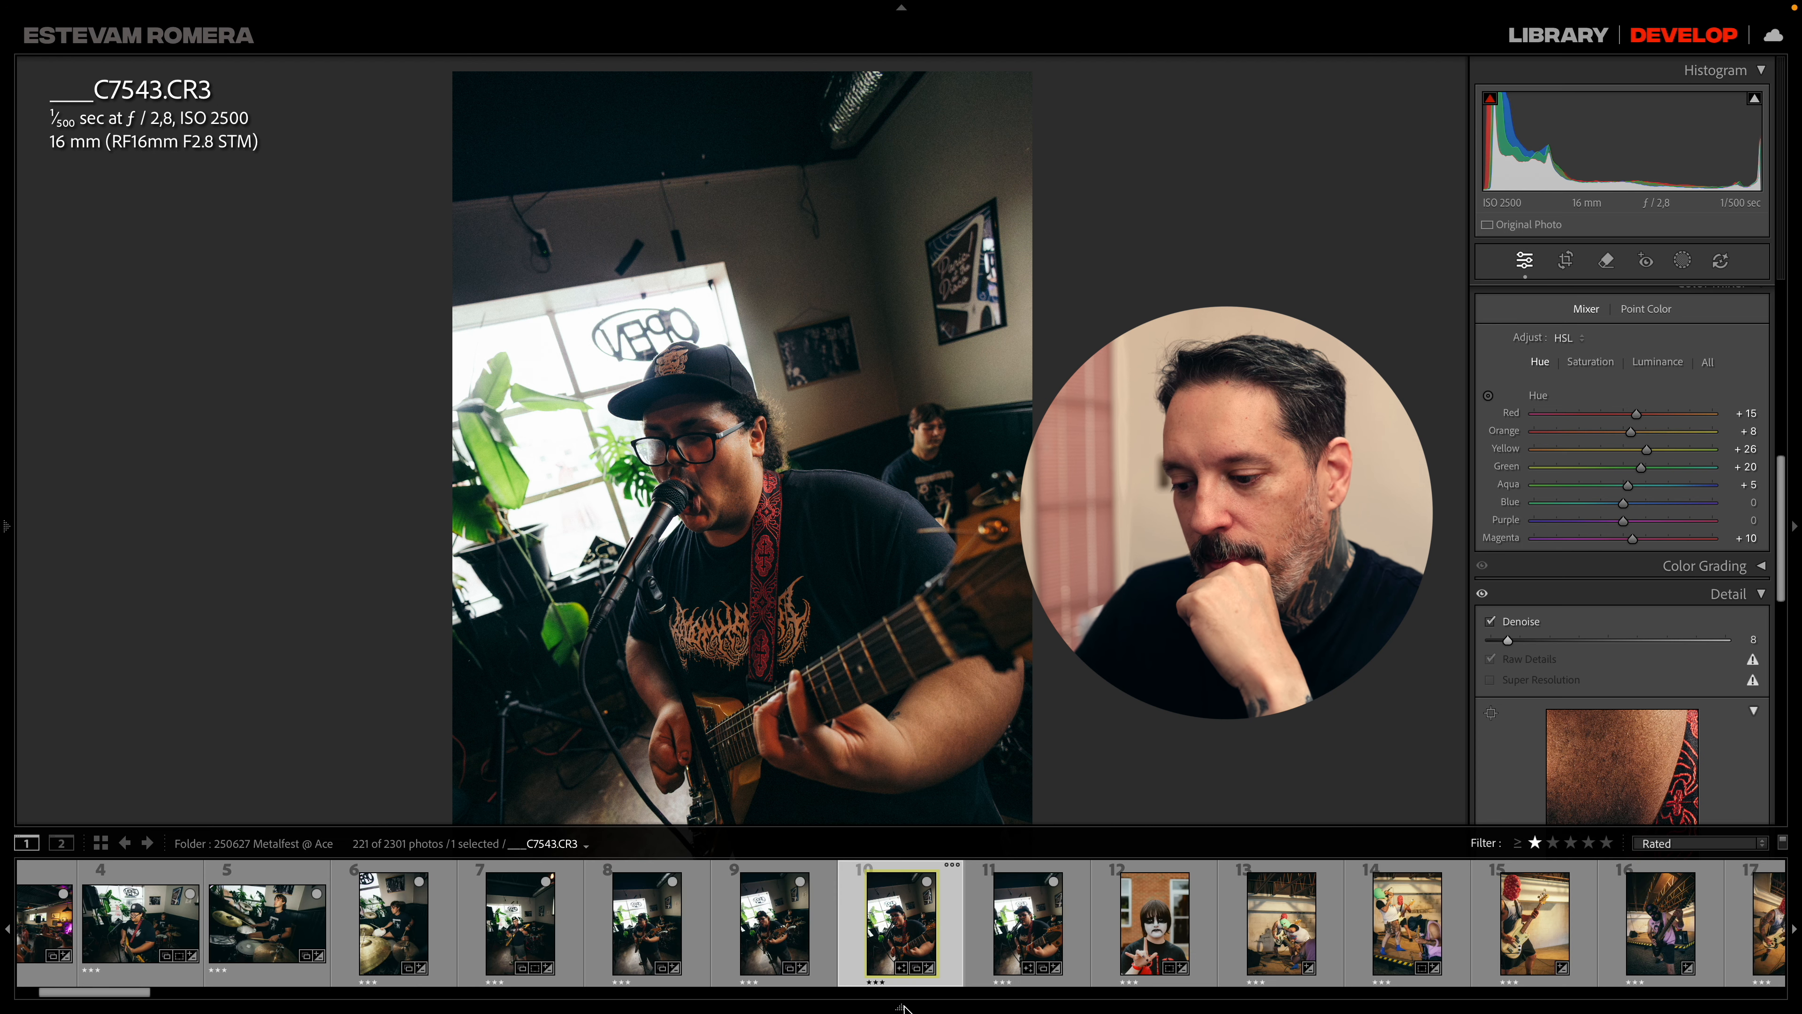
left_click(1034, 940)
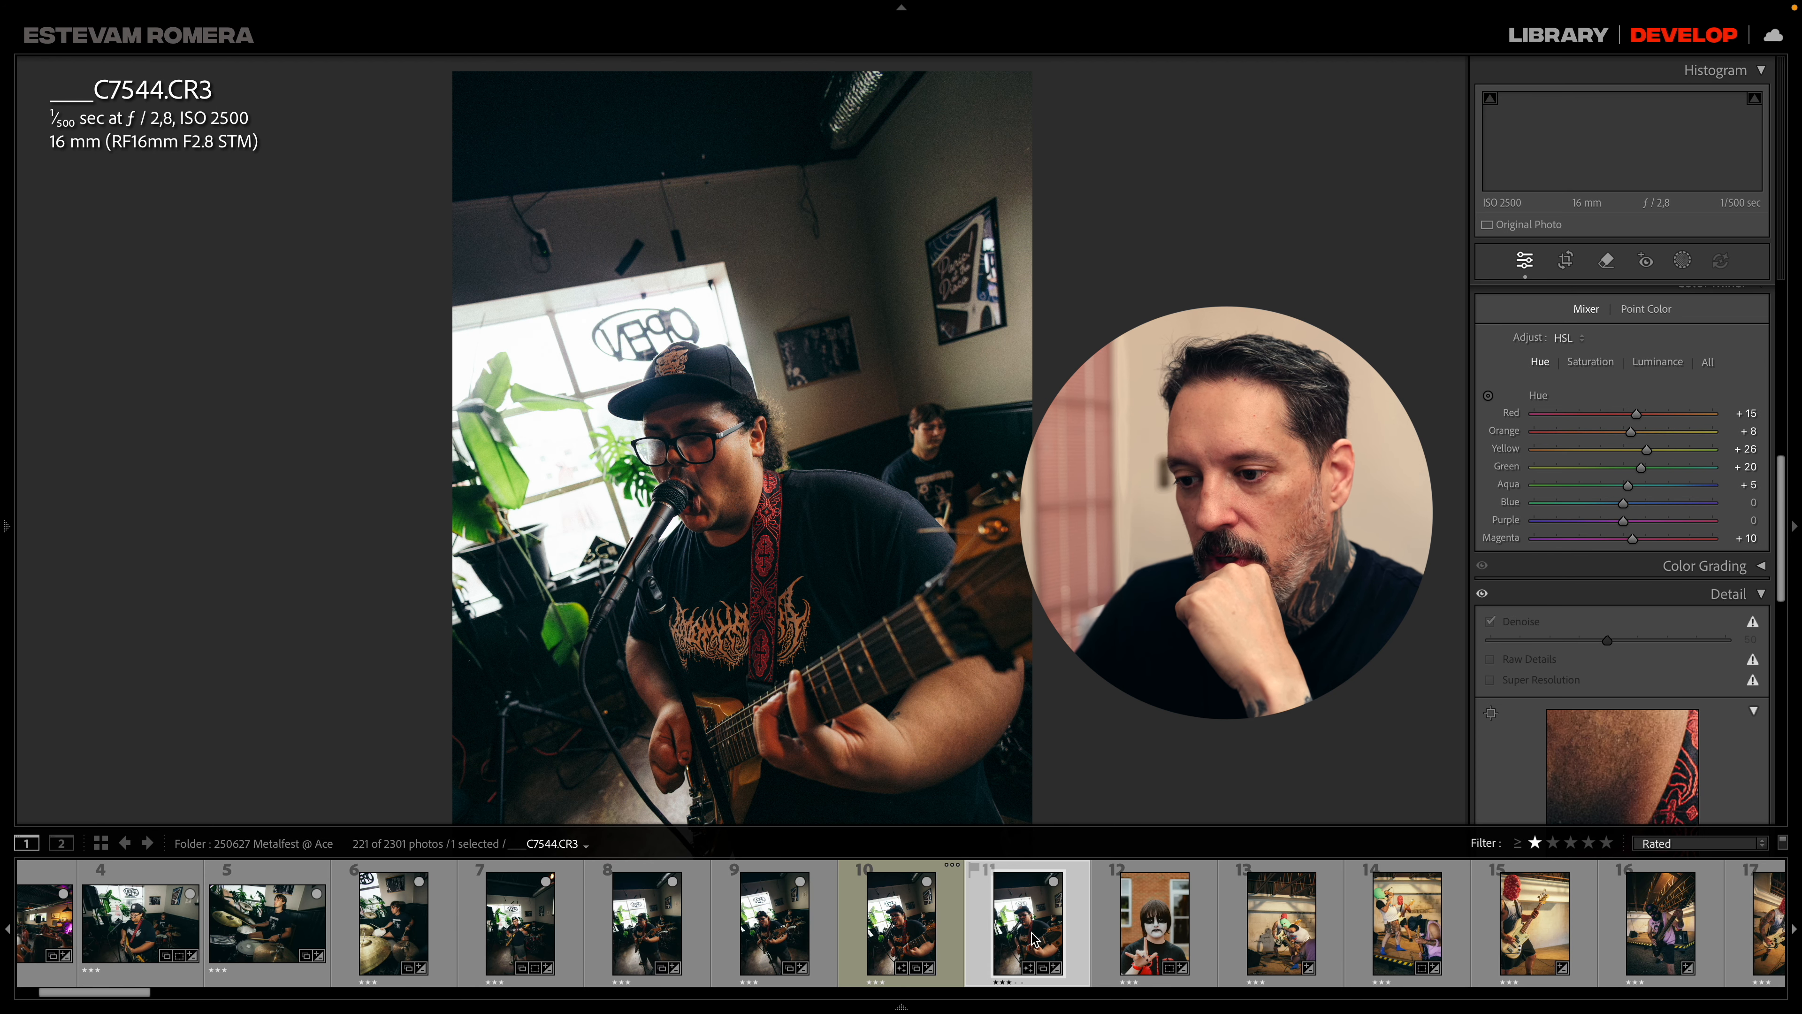
left_click(906, 937)
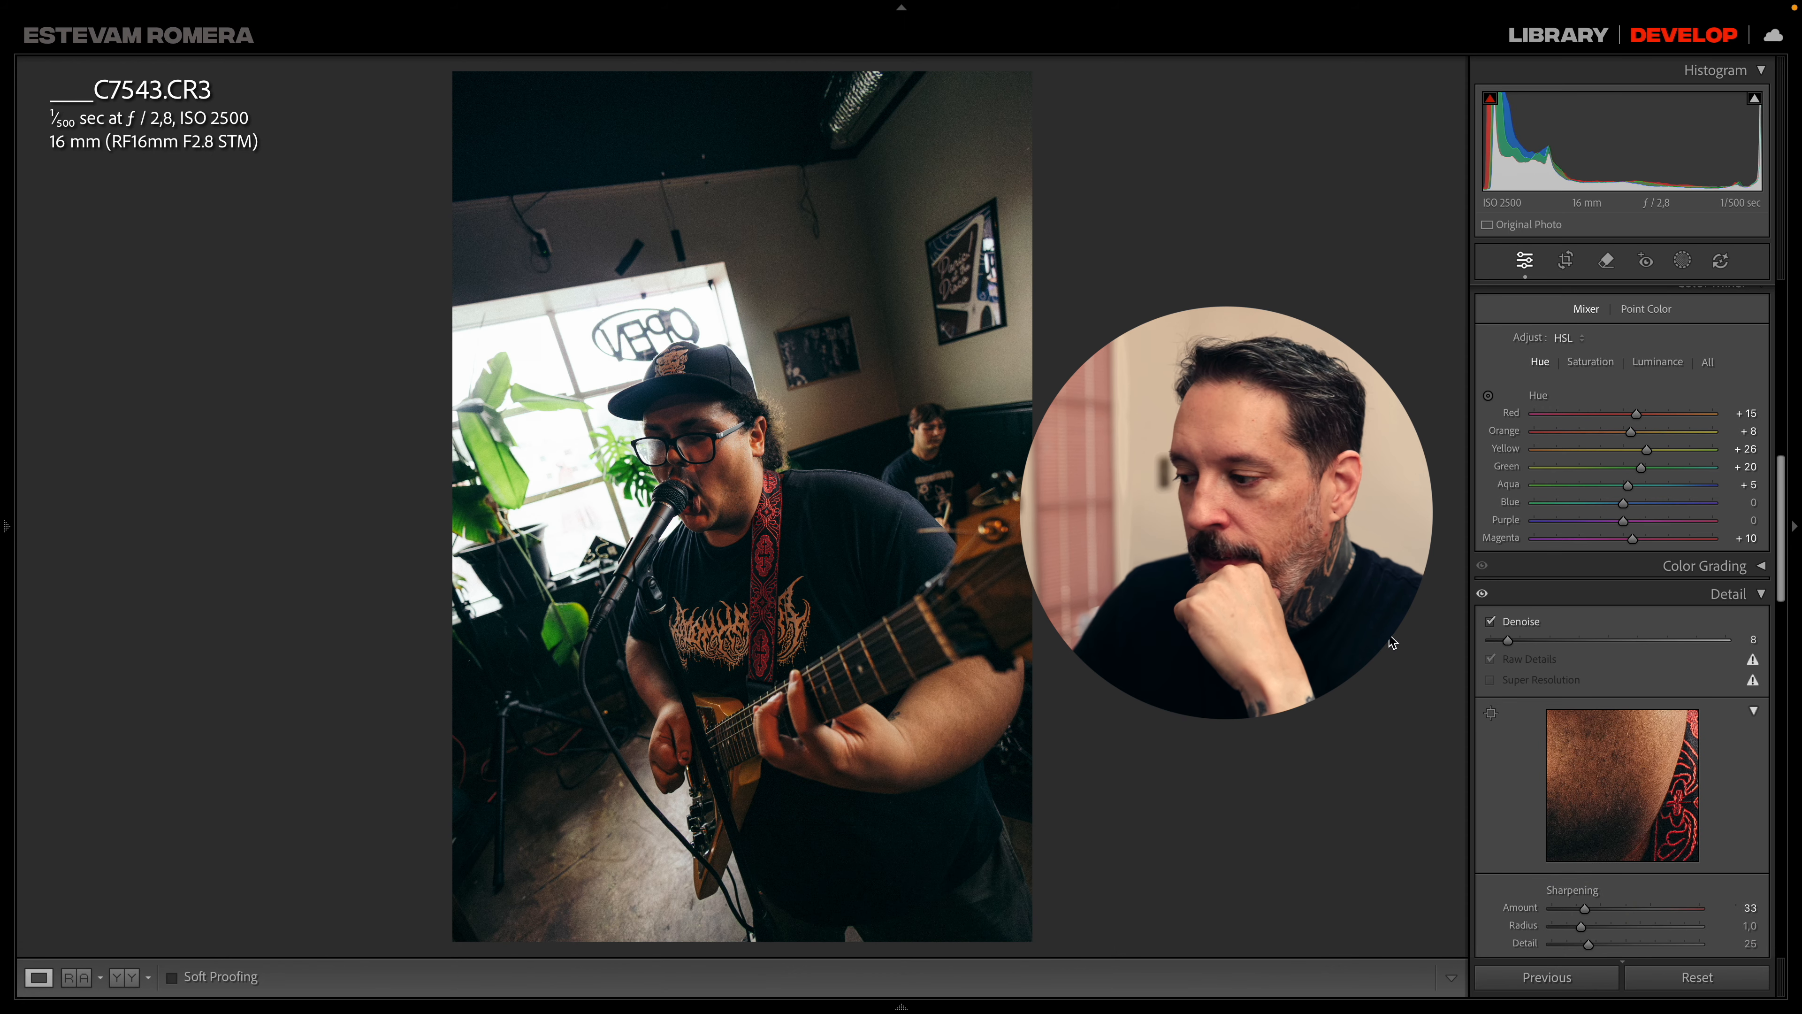
- Set the Denoise amount to 50 and zoom in on the singer's face to inspect the noise
left_click(1611, 641)
left_click_drag(1609, 642, 1608, 642)
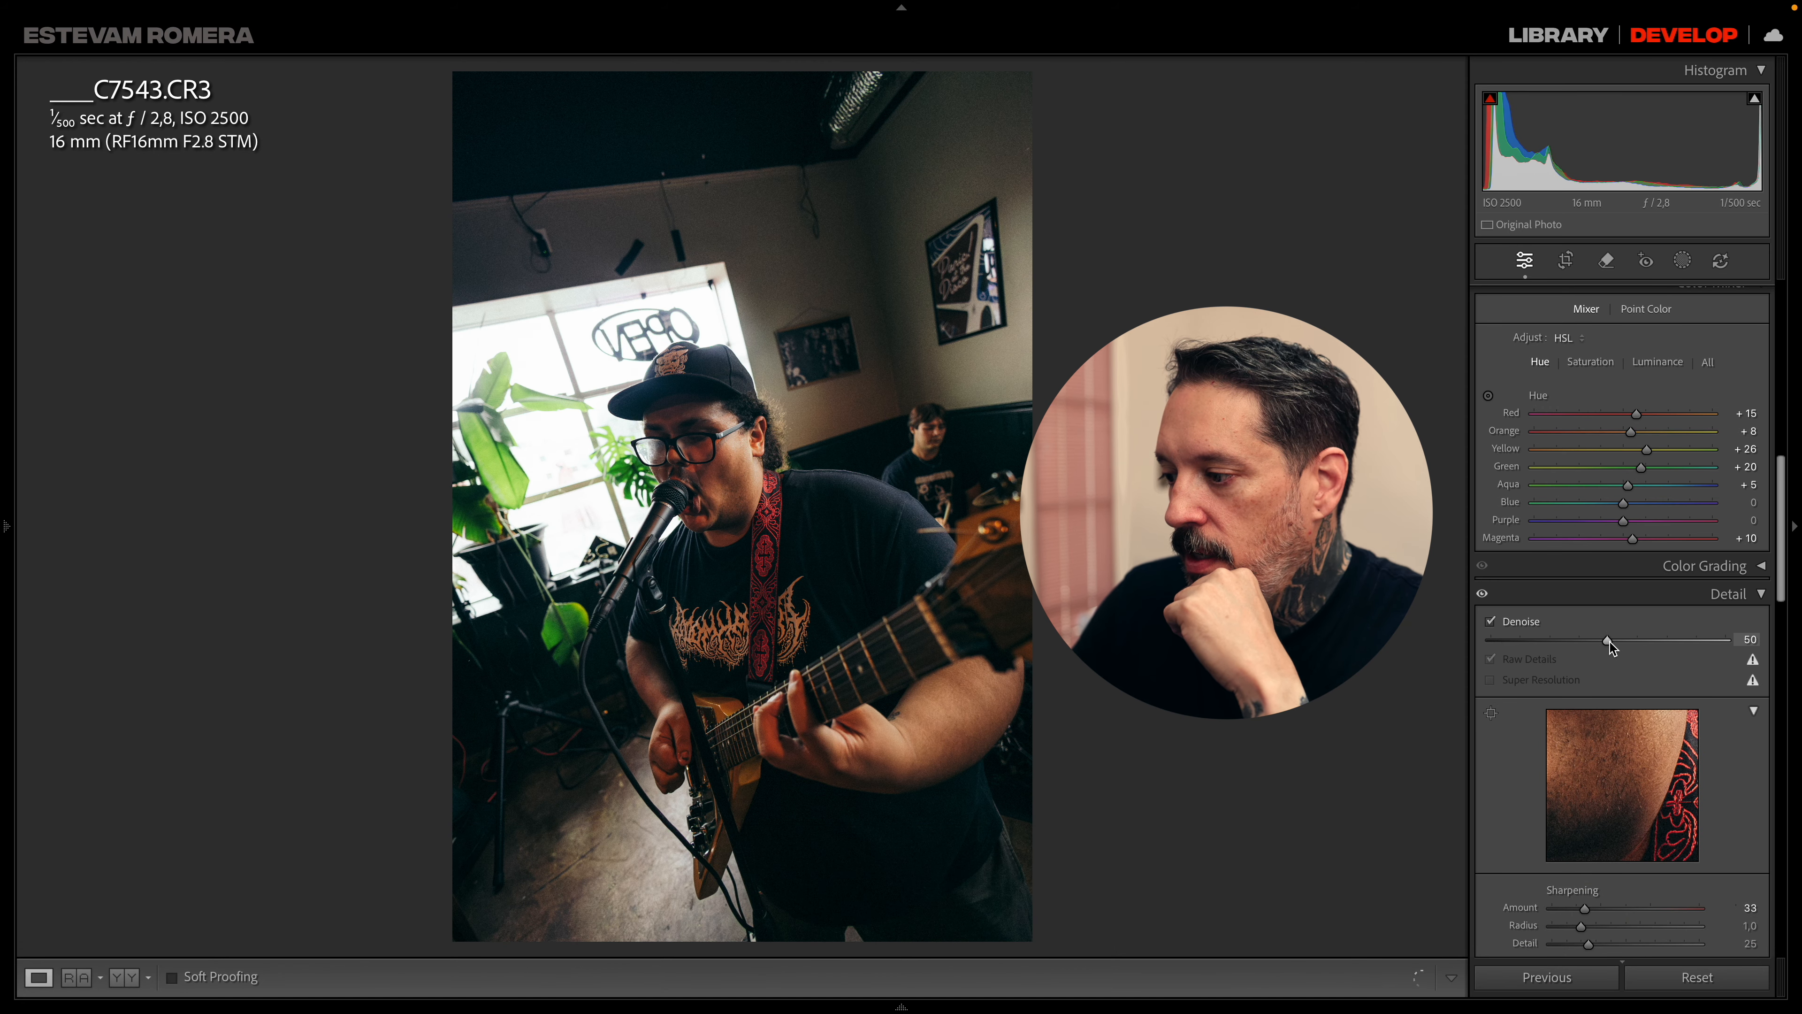
left_click(813, 417)
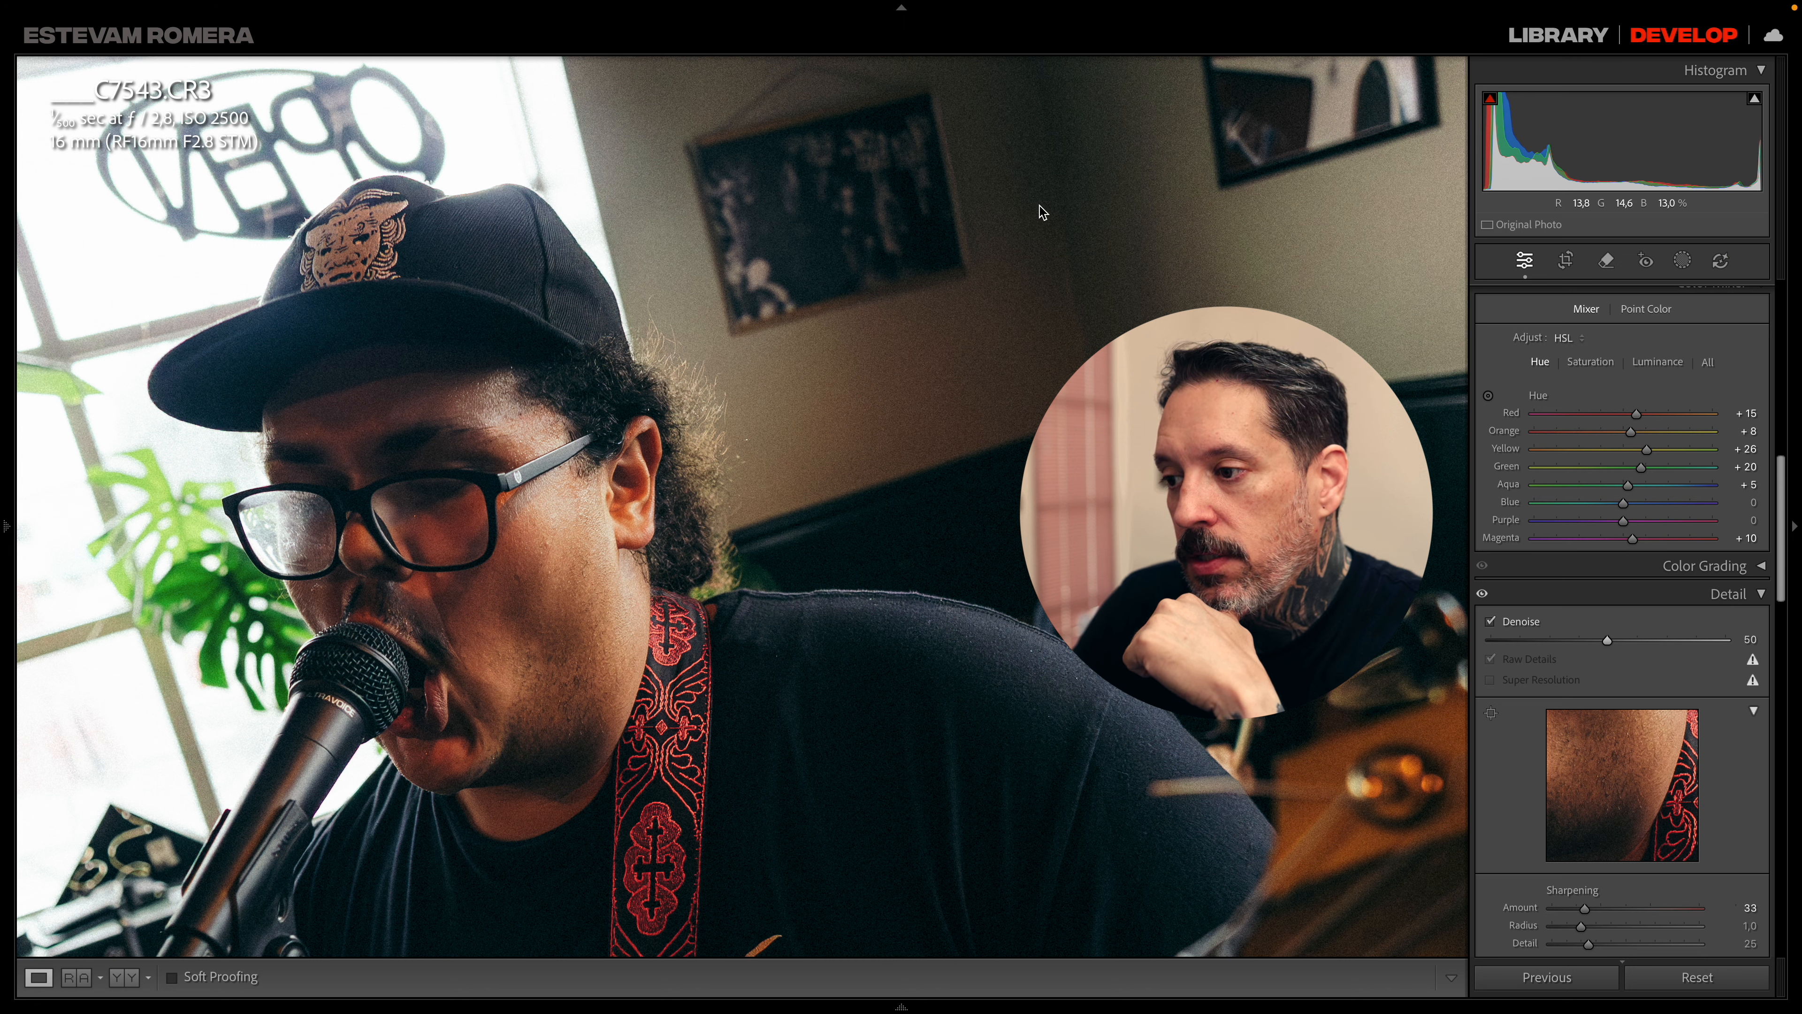
- Lower the Denoise amount to 6 and toggle Denoise off and on to compare the grain, leaving it enabled
left_click(1503, 640)
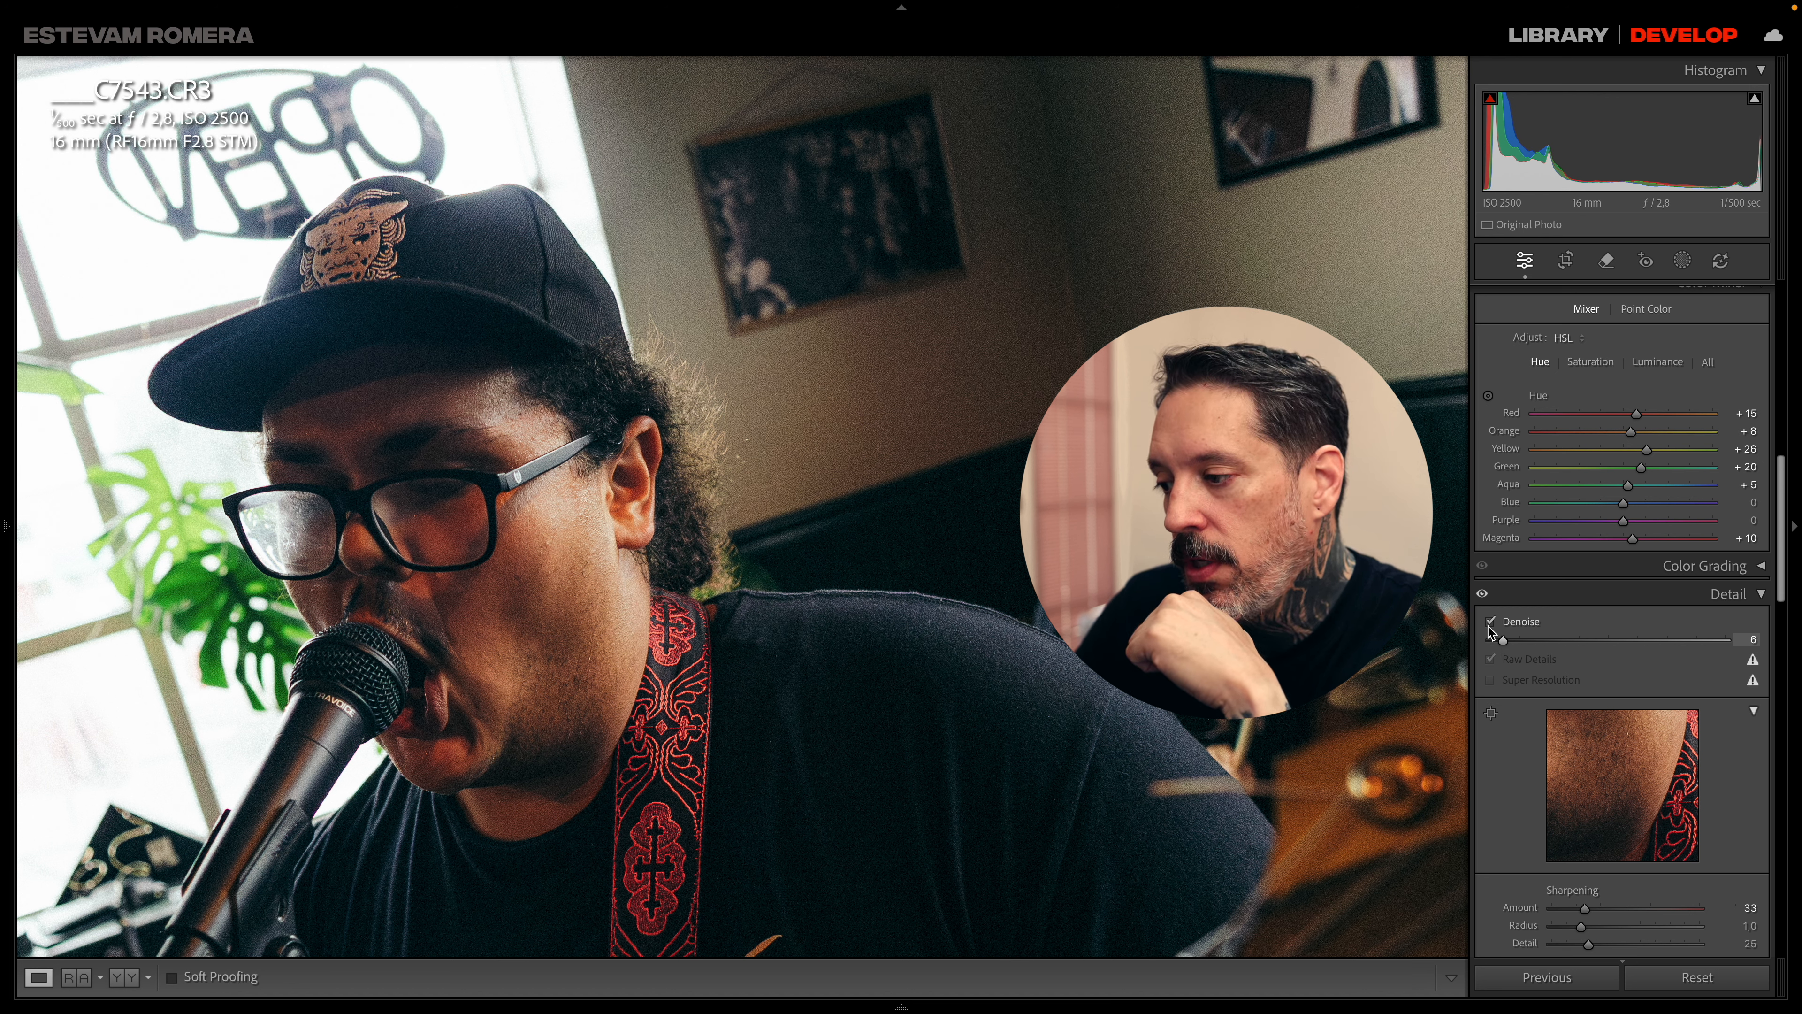
left_click(1490, 623)
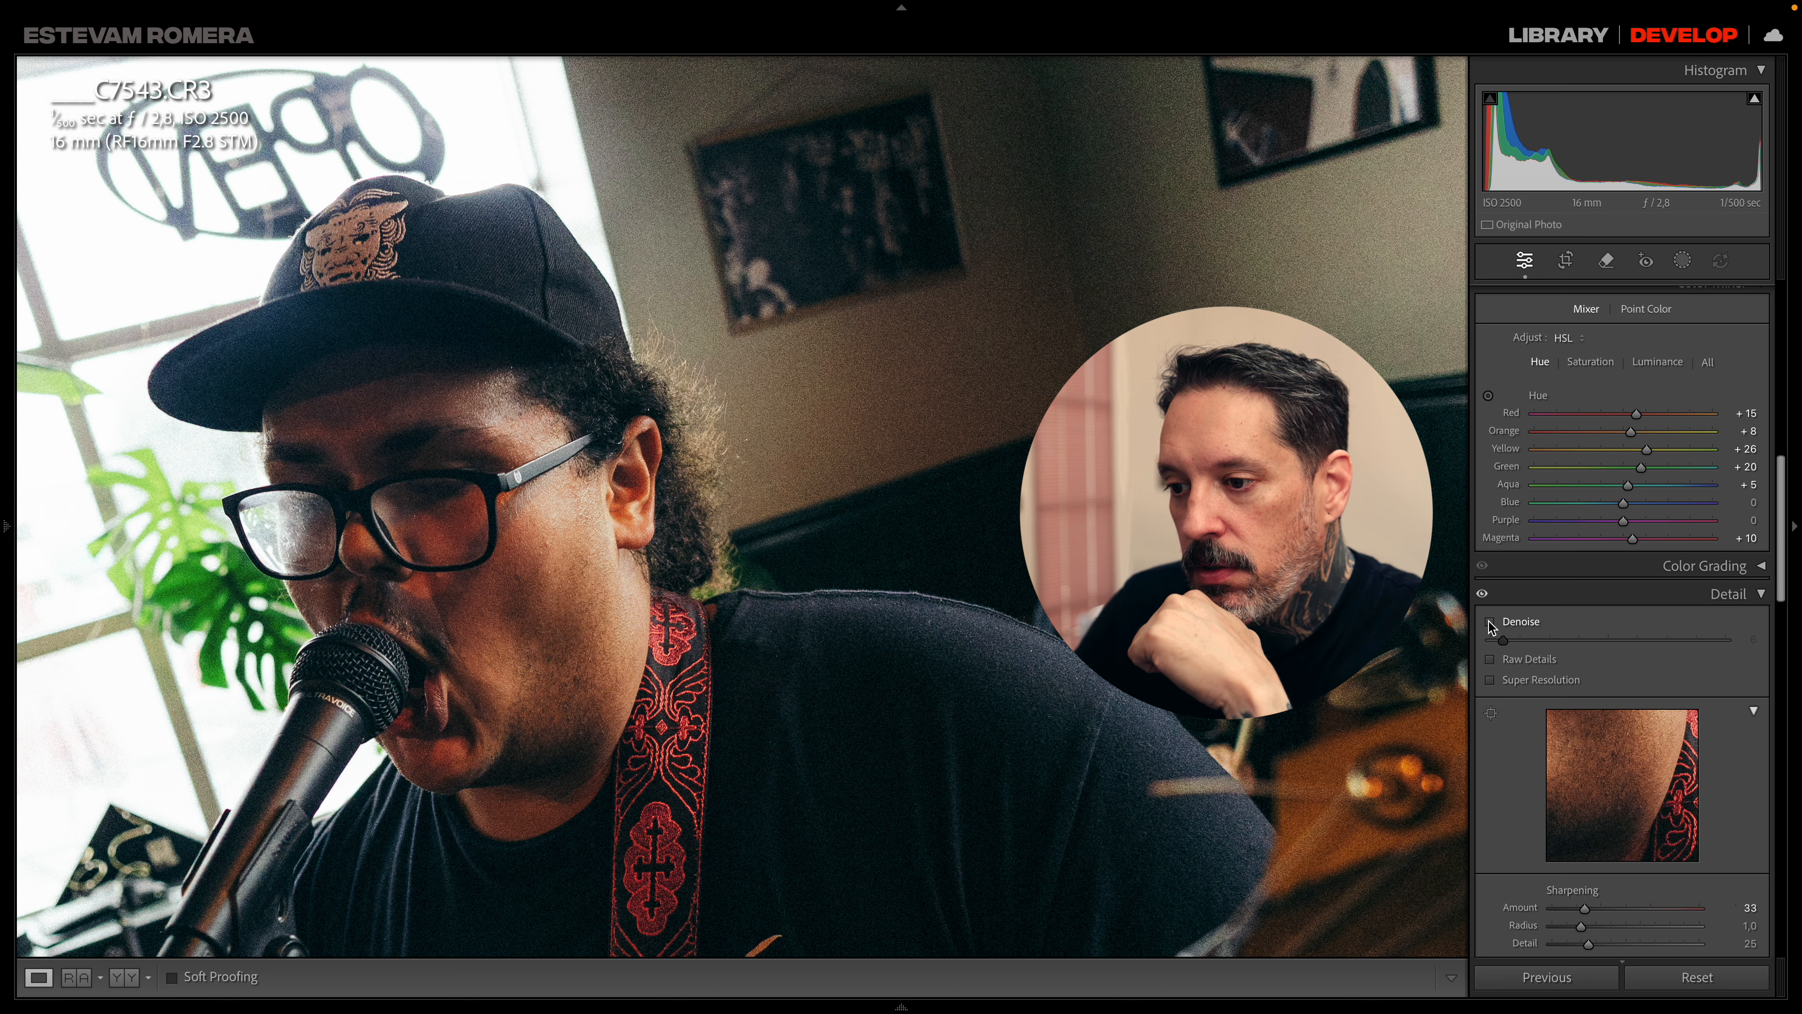
left_click(1490, 622)
left_click(1490, 623)
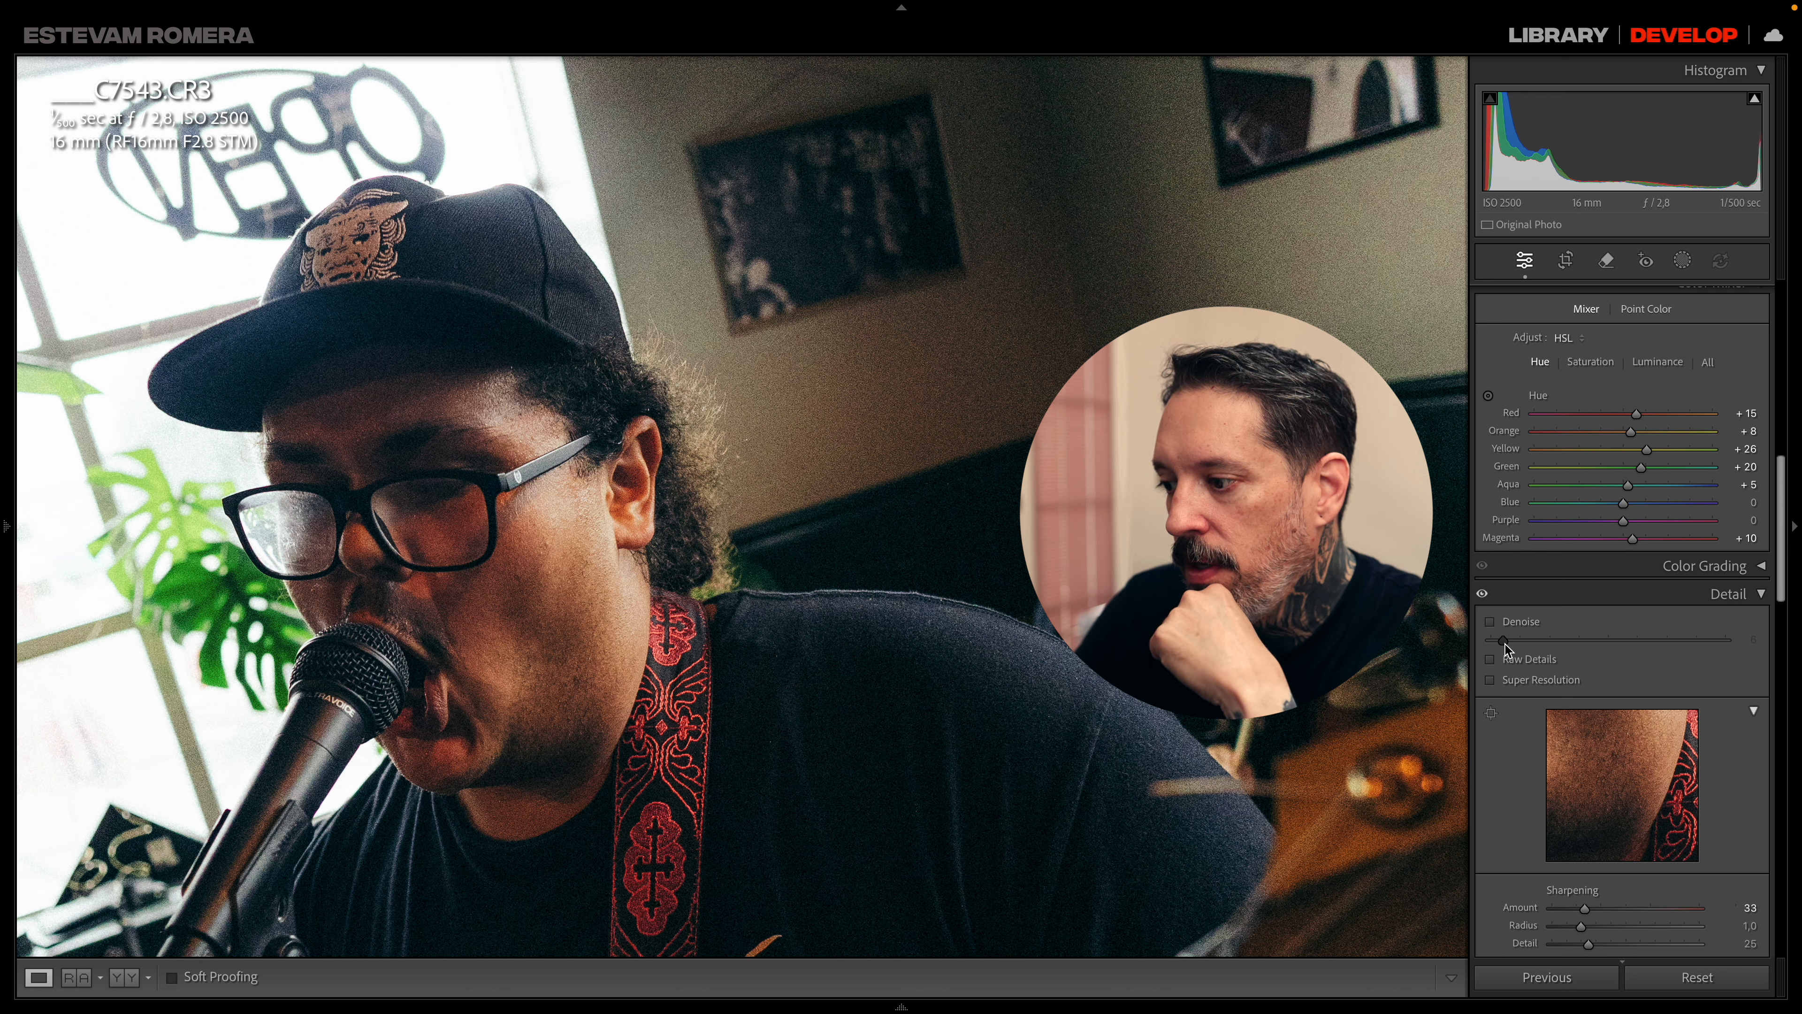
left_click(1490, 623)
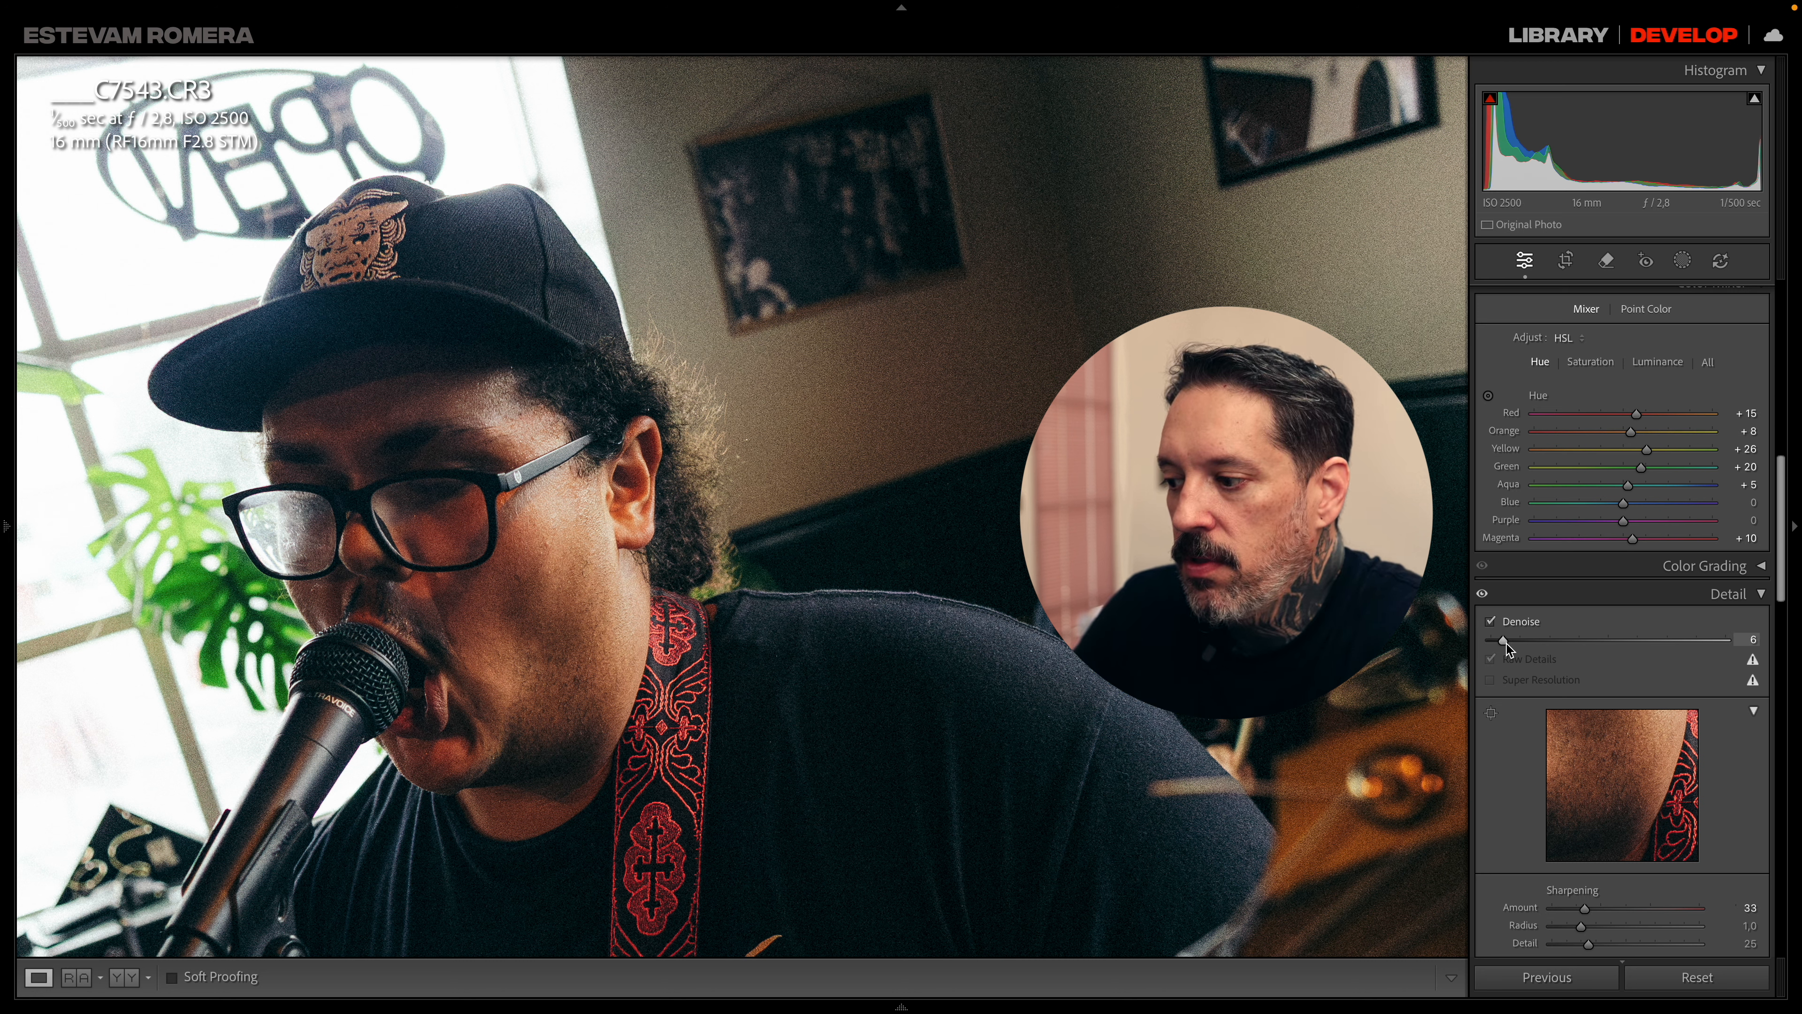
- Set the Denoise amount to 7, view the whole photo and compare it with the neighbouring ___C7544.CR3
left_click_drag(1509, 648, 1511, 647)
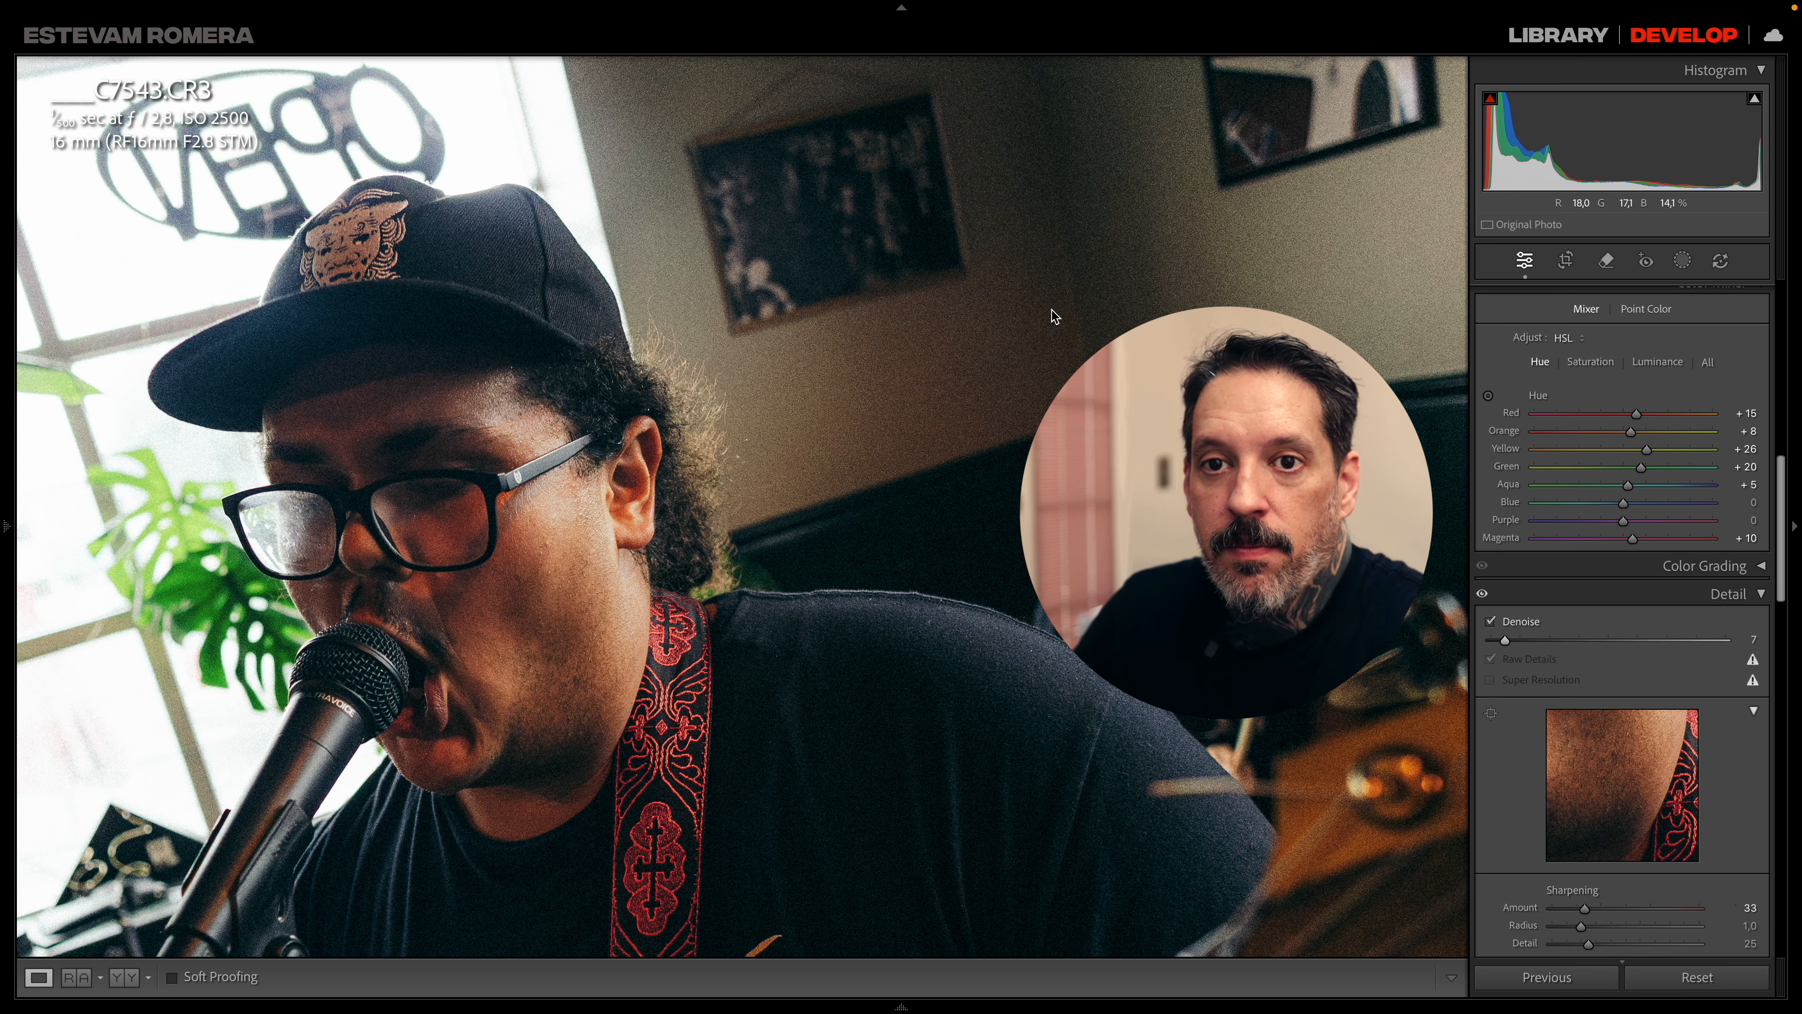
left_click(850, 359)
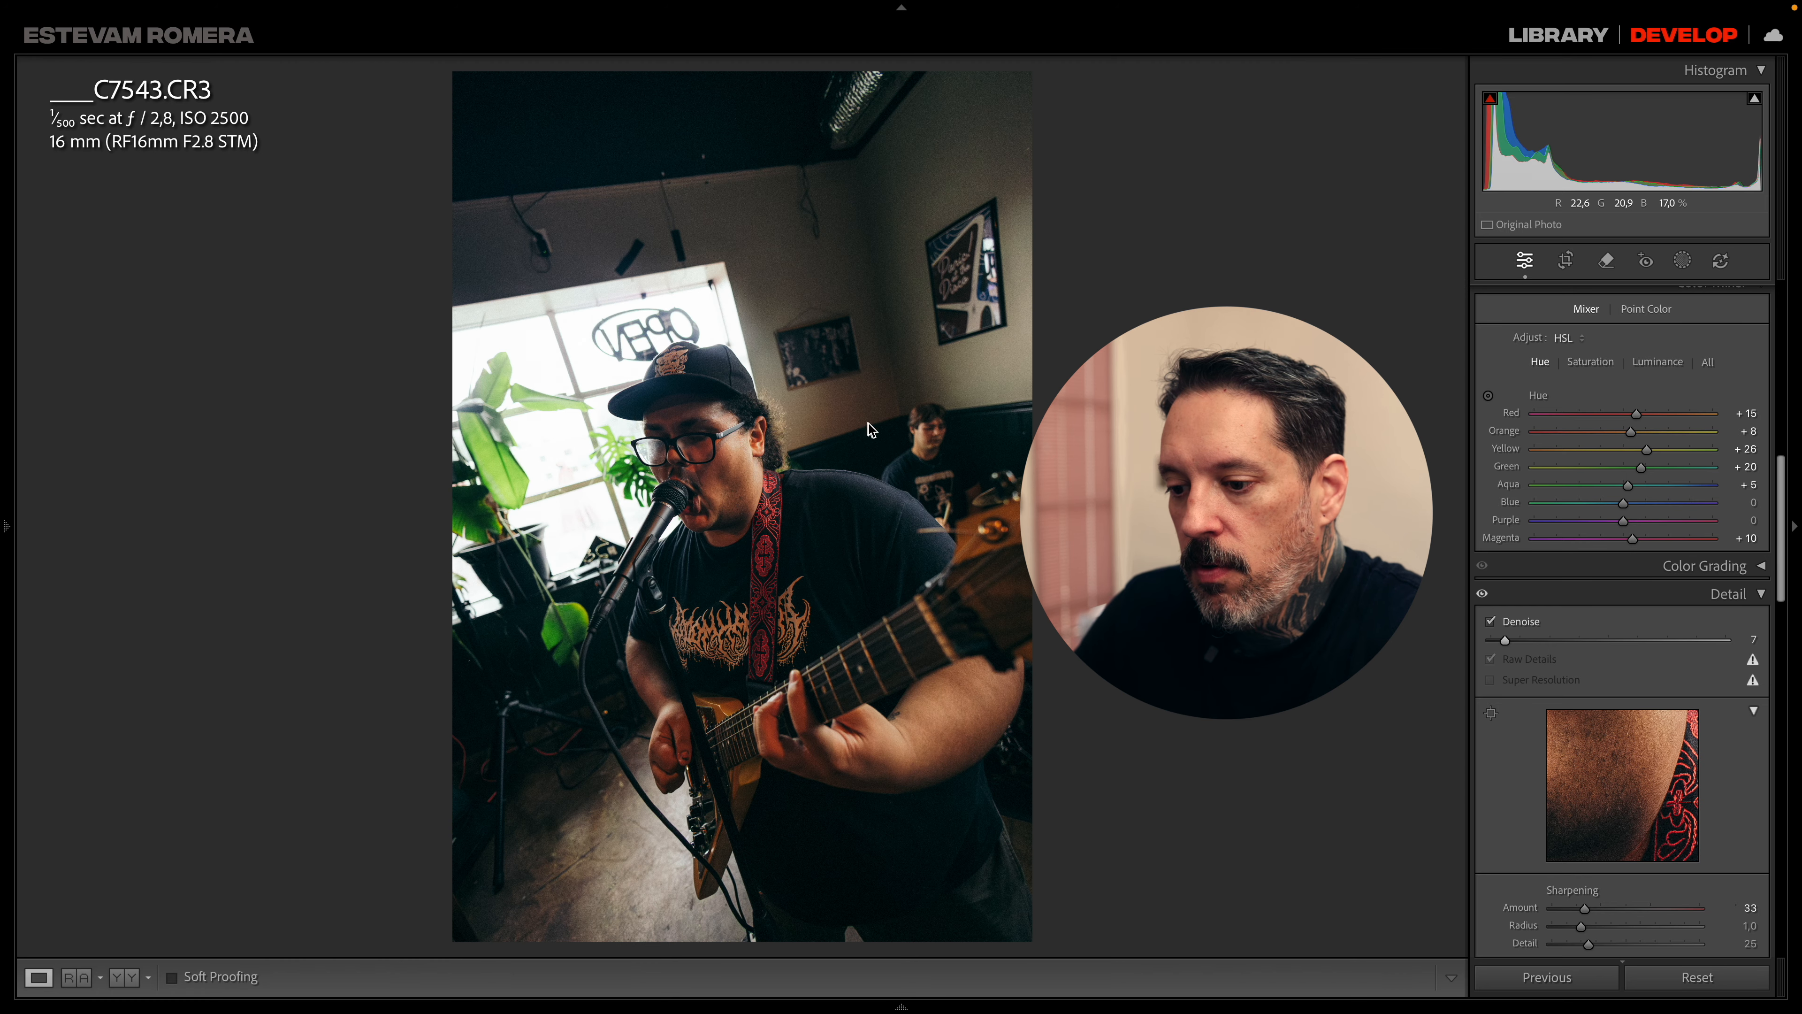
key("Right")
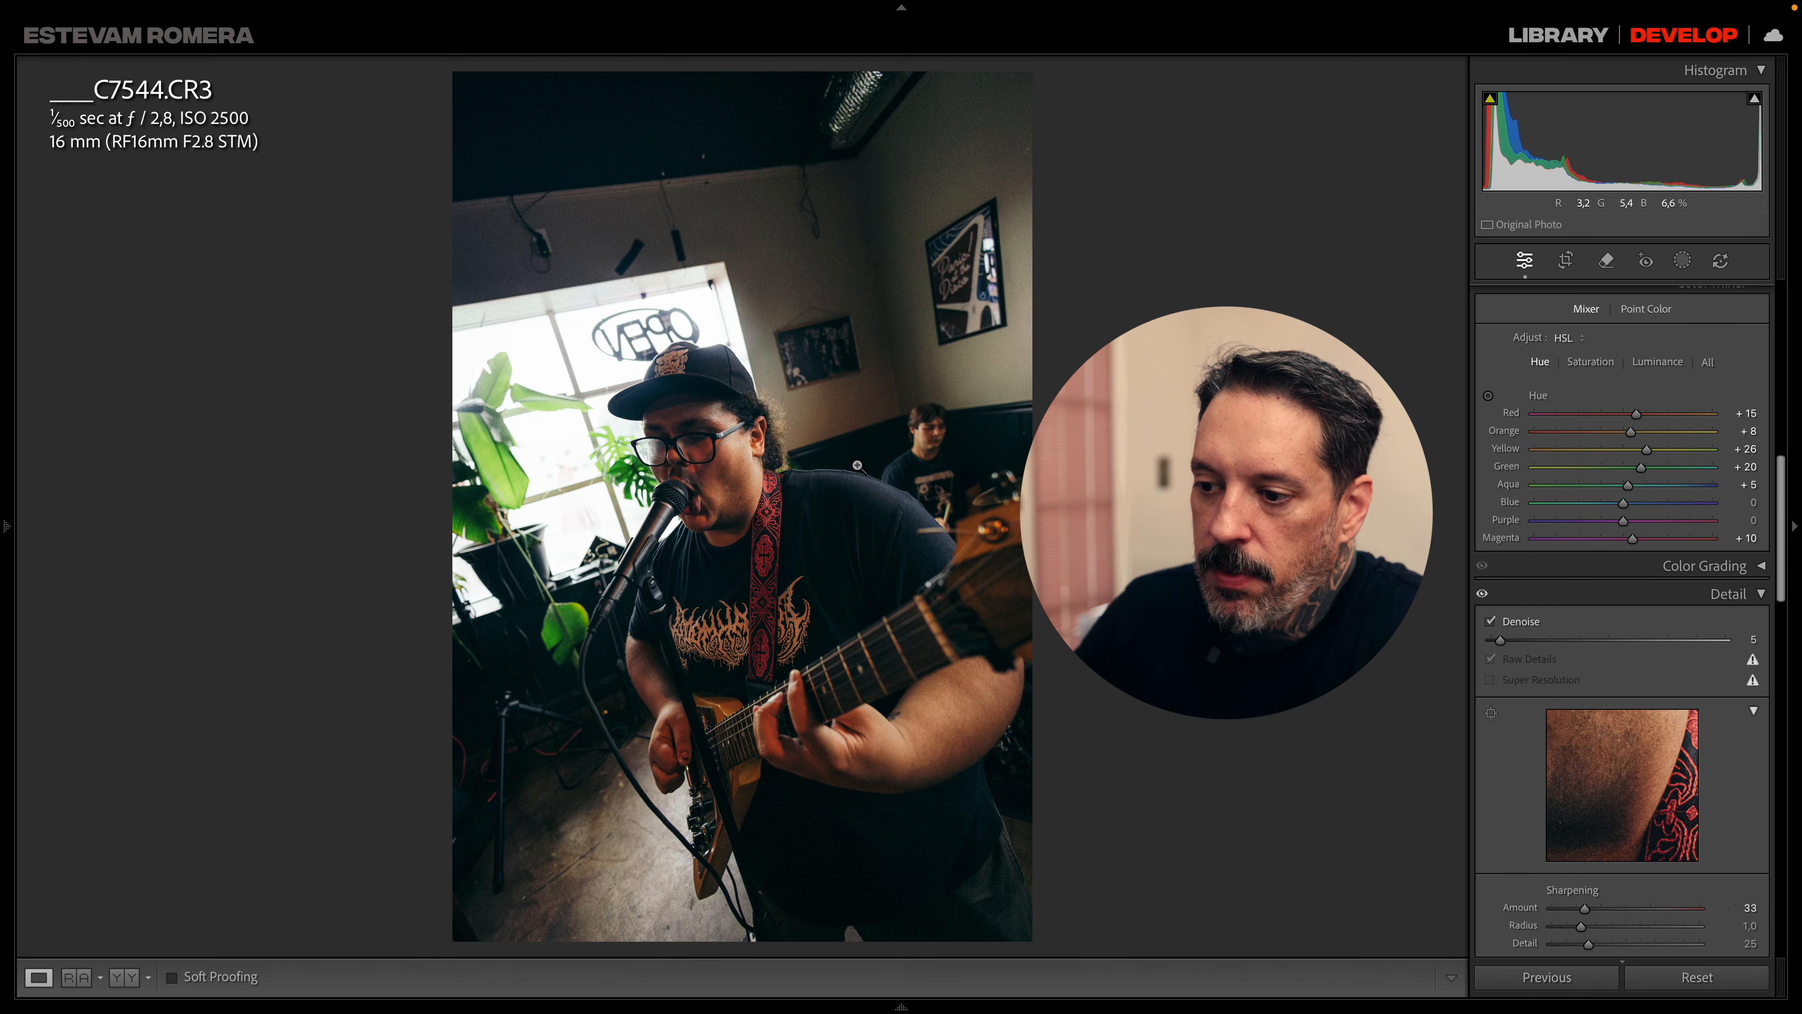
- Review the photos ER__3195.CR3, ER__3198.CR3, ER__3205.CR3, ER__3208.CR3 and ___C7560.CR3 one after another
key("Right")
key("Right")
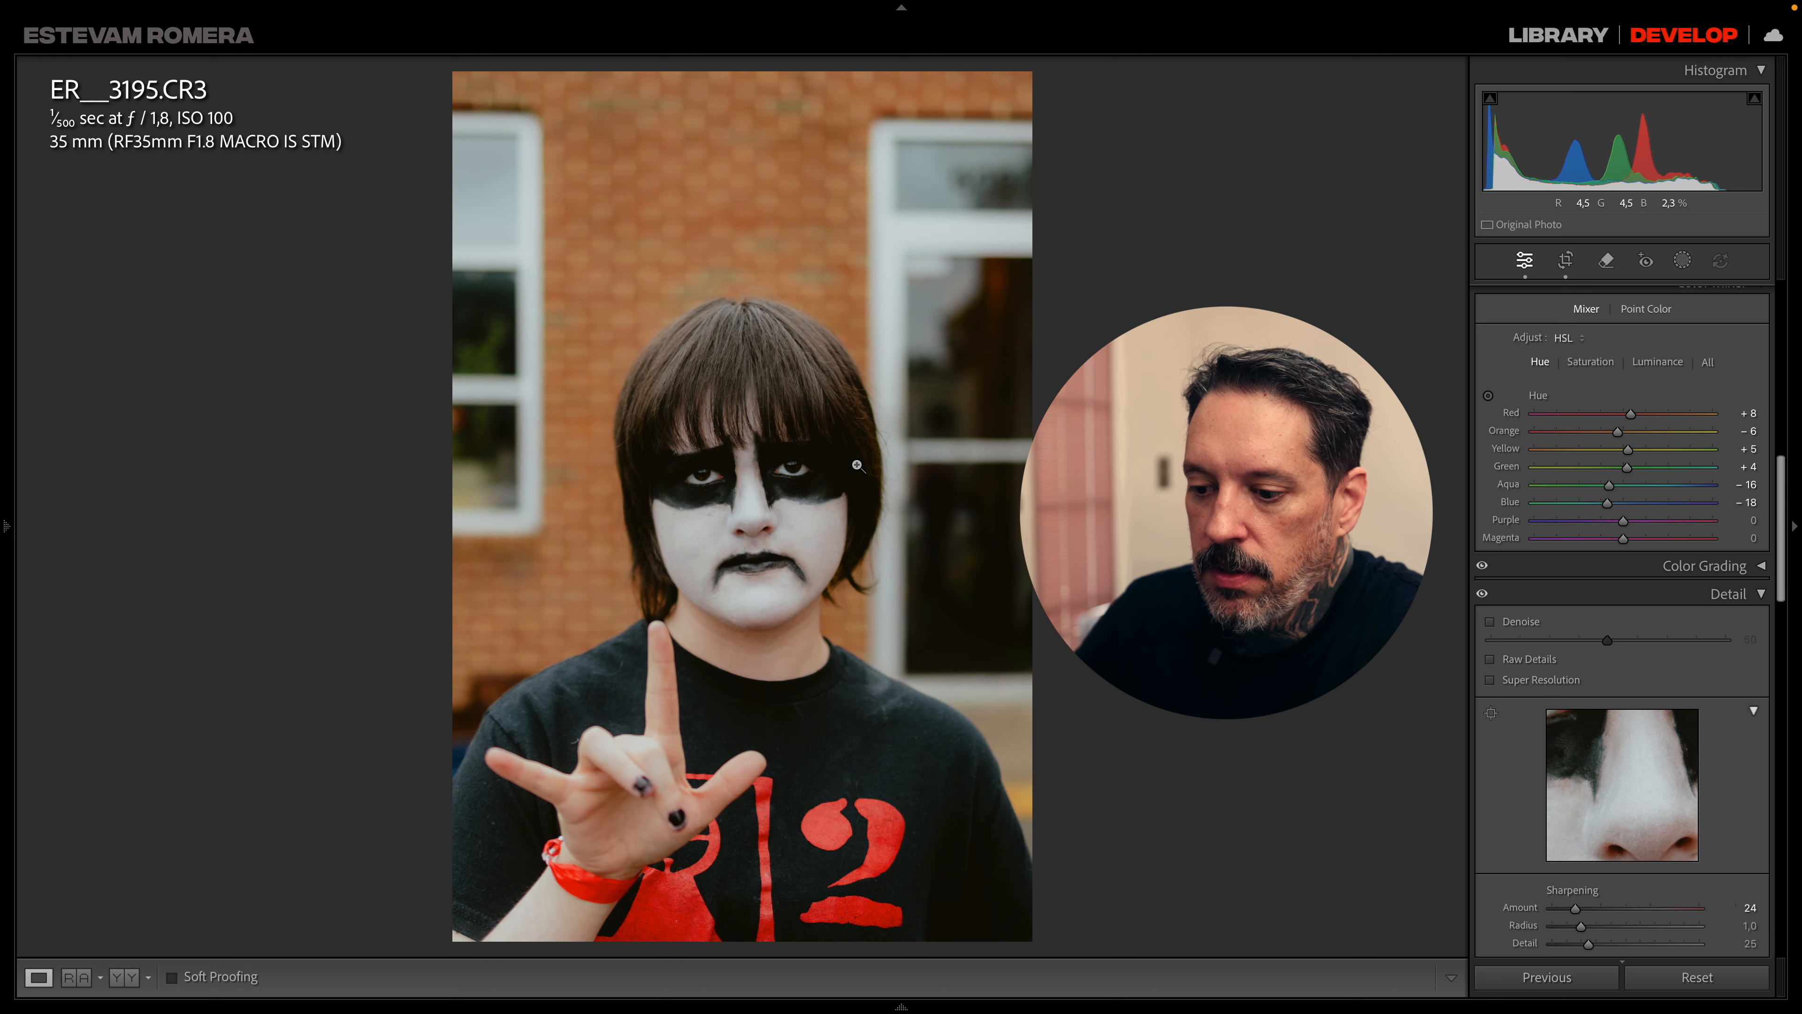
key("Right")
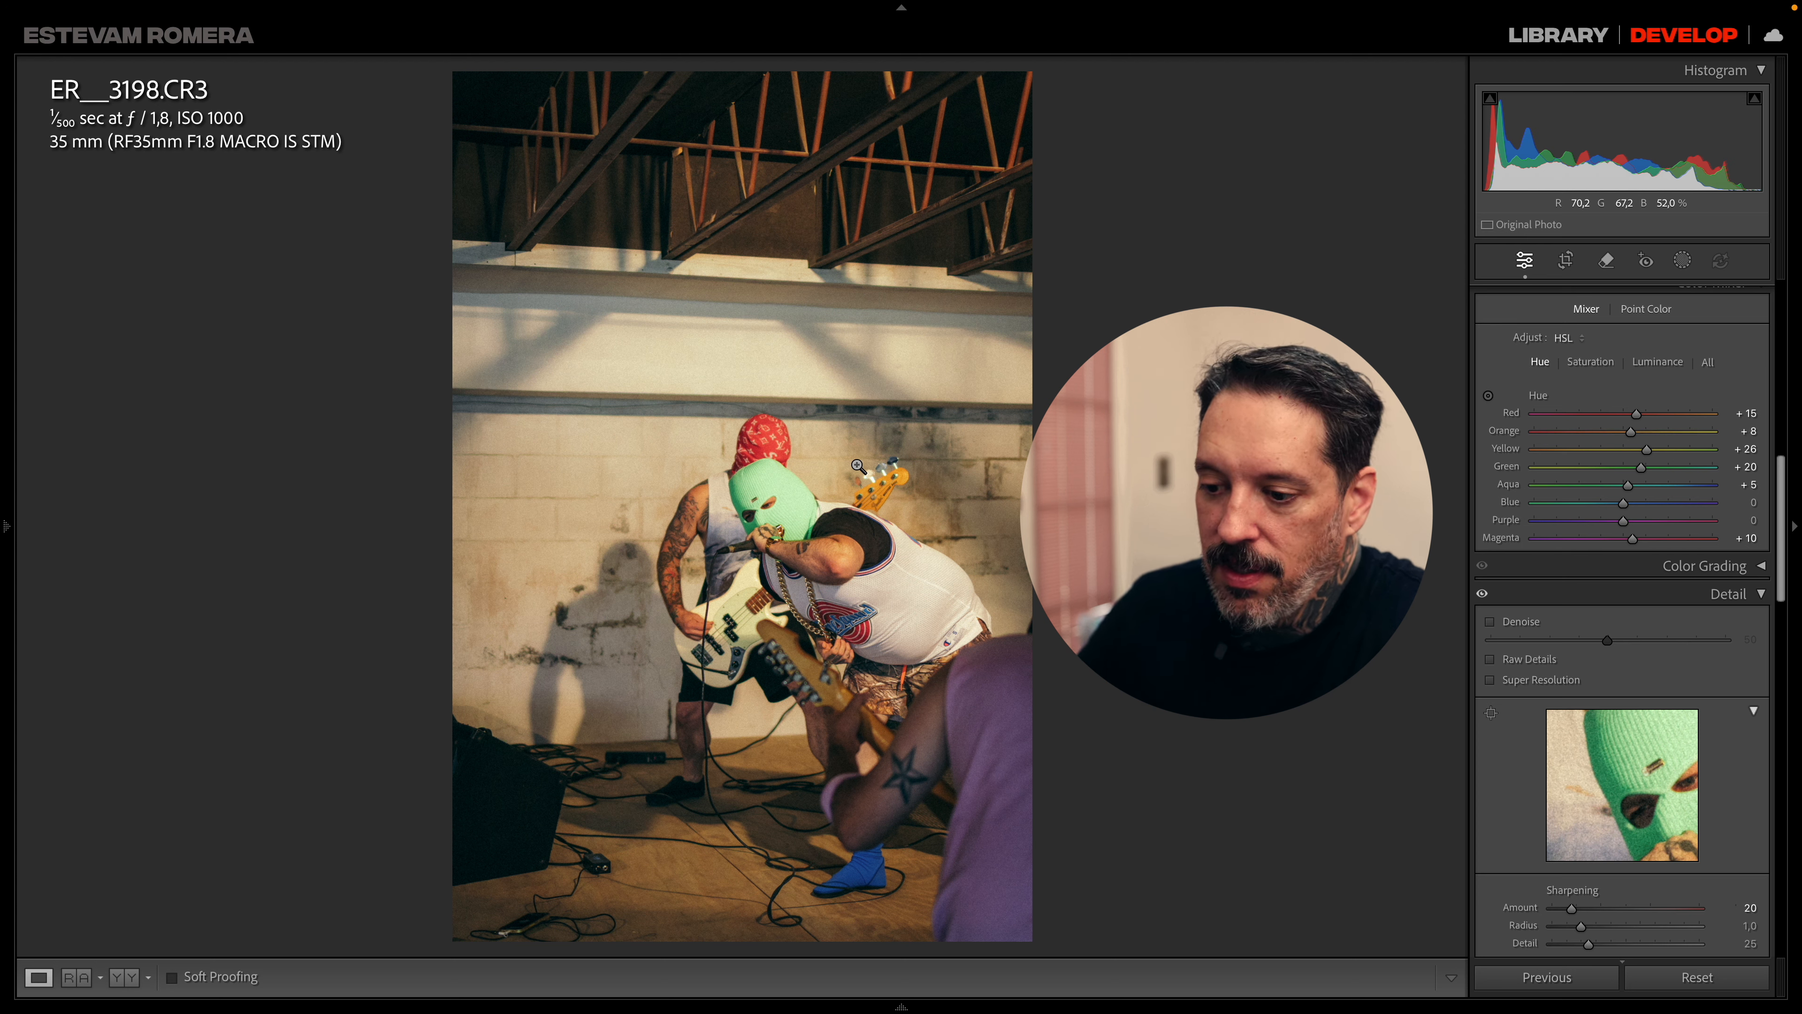
mouse_move(862, 1007)
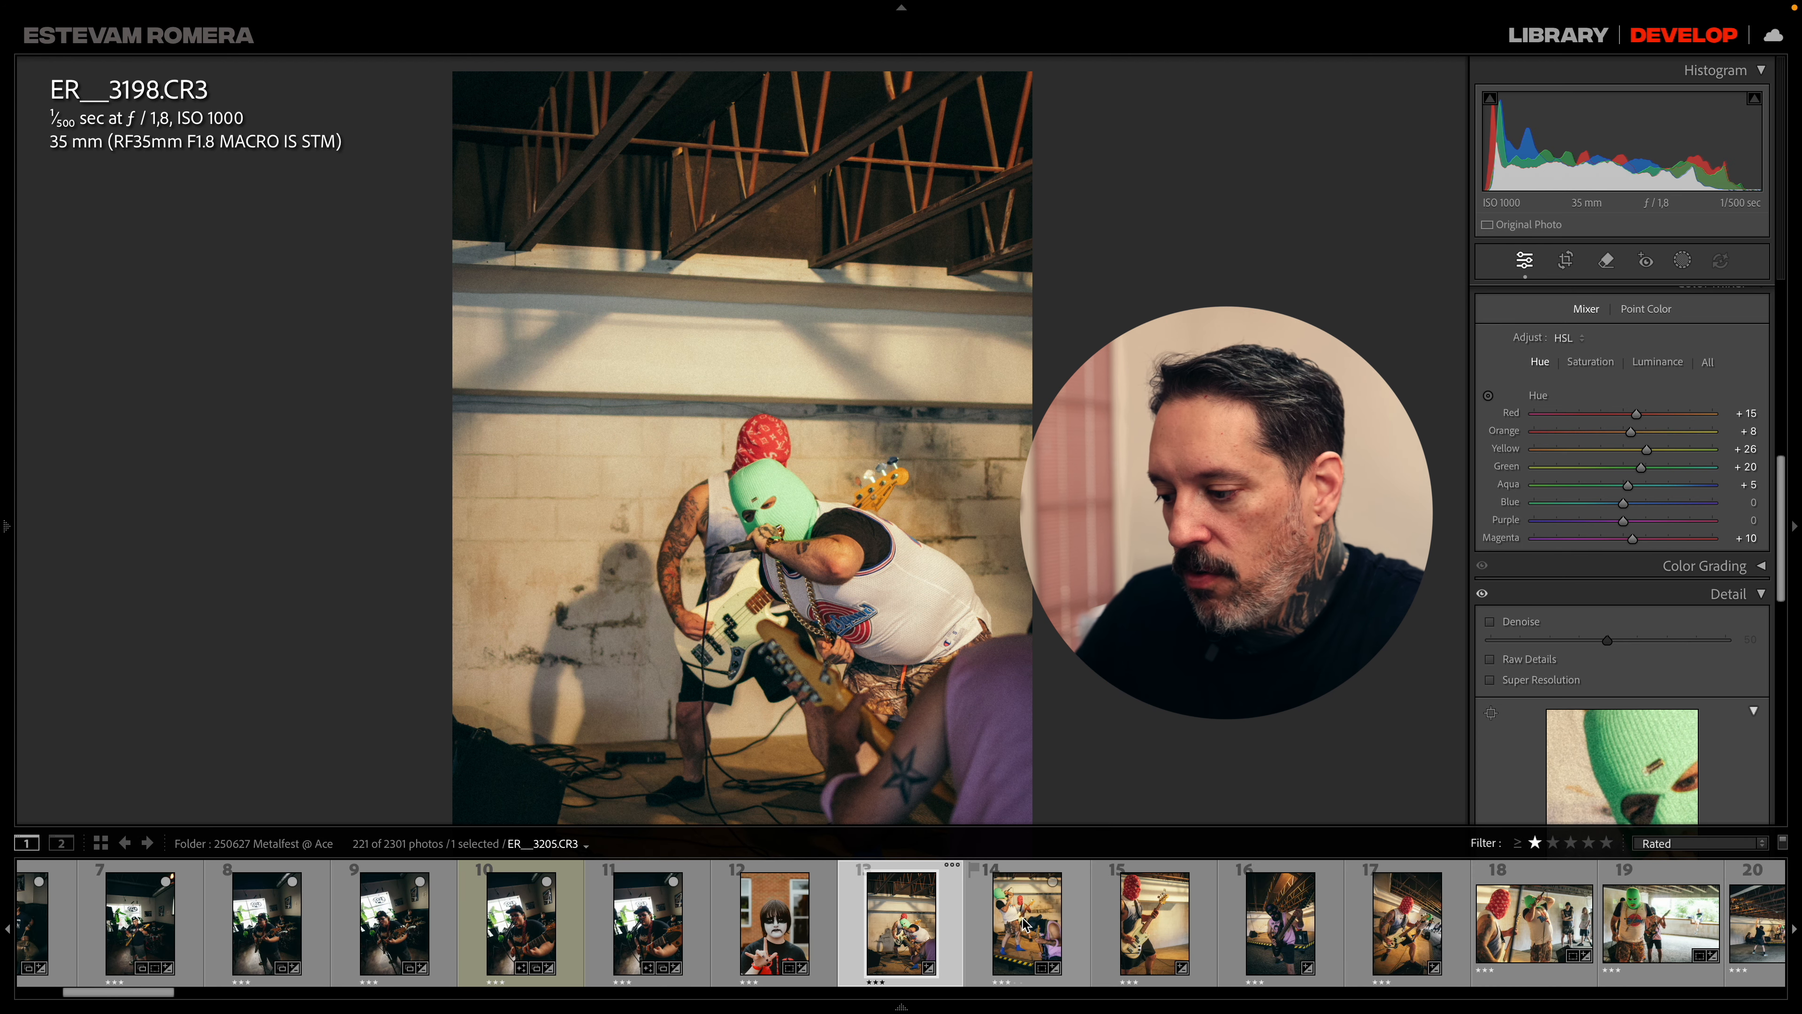
left_click(1022, 923)
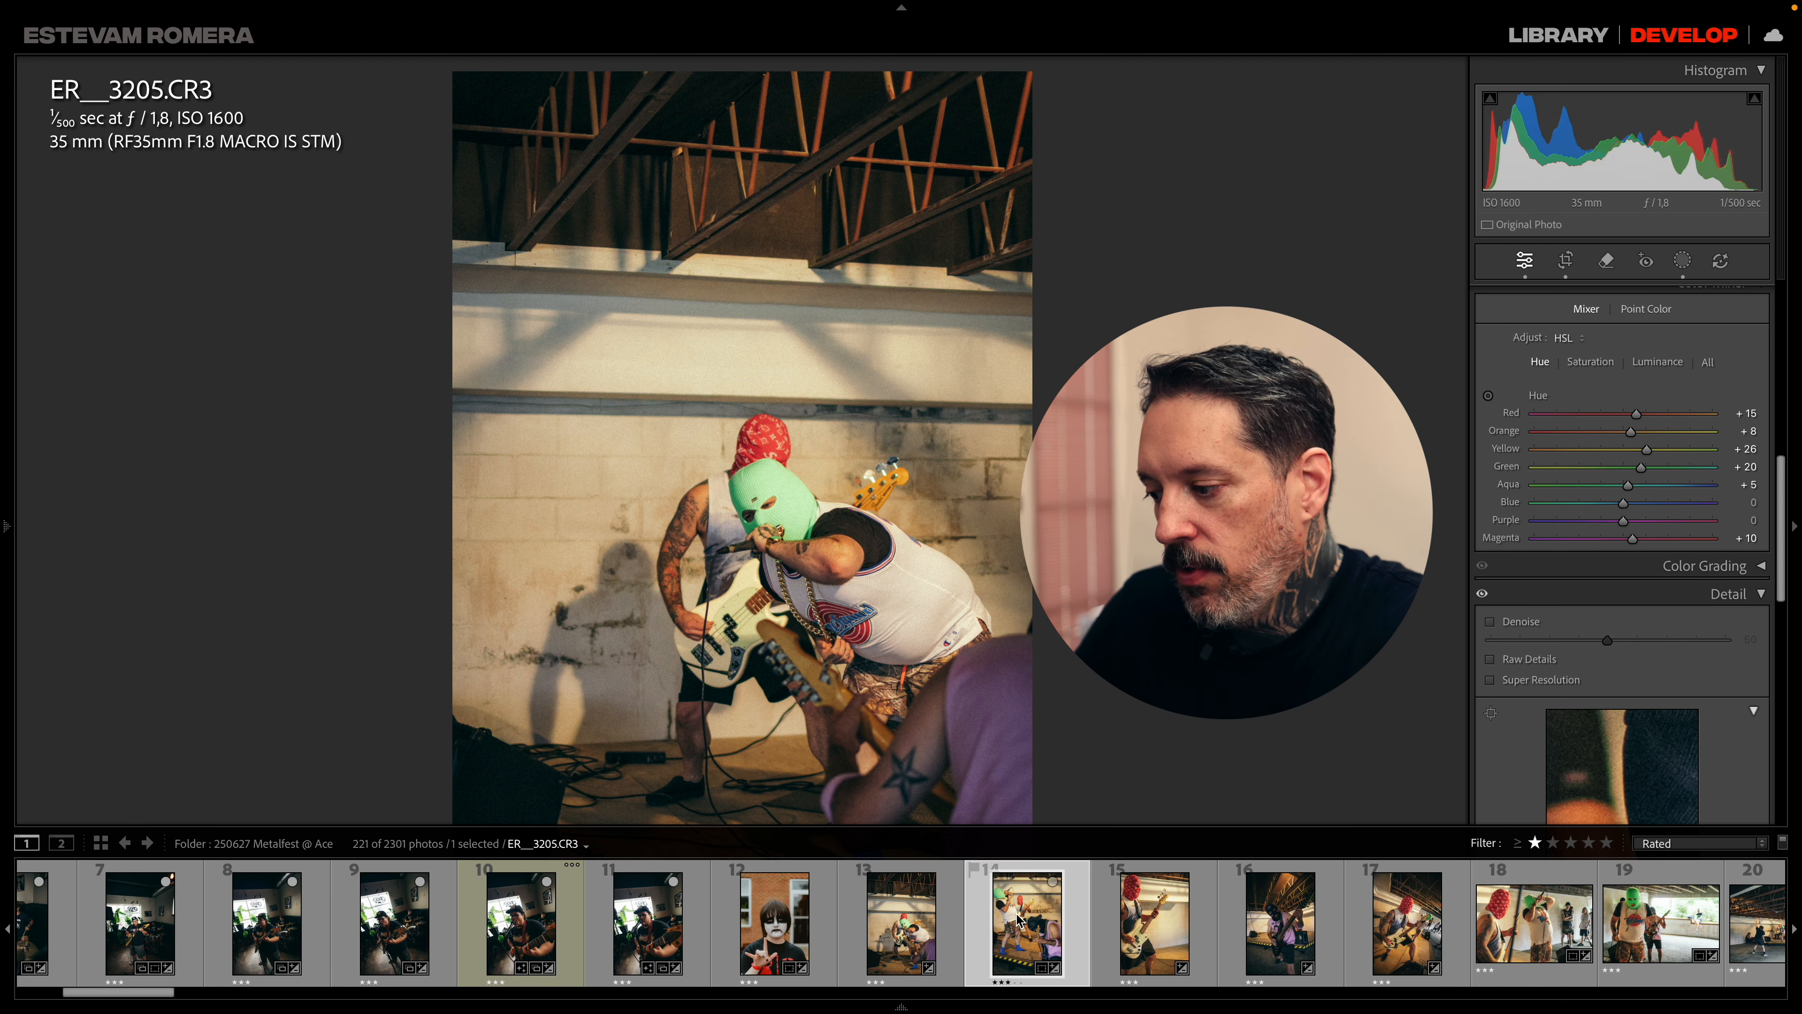
left_click(1131, 930)
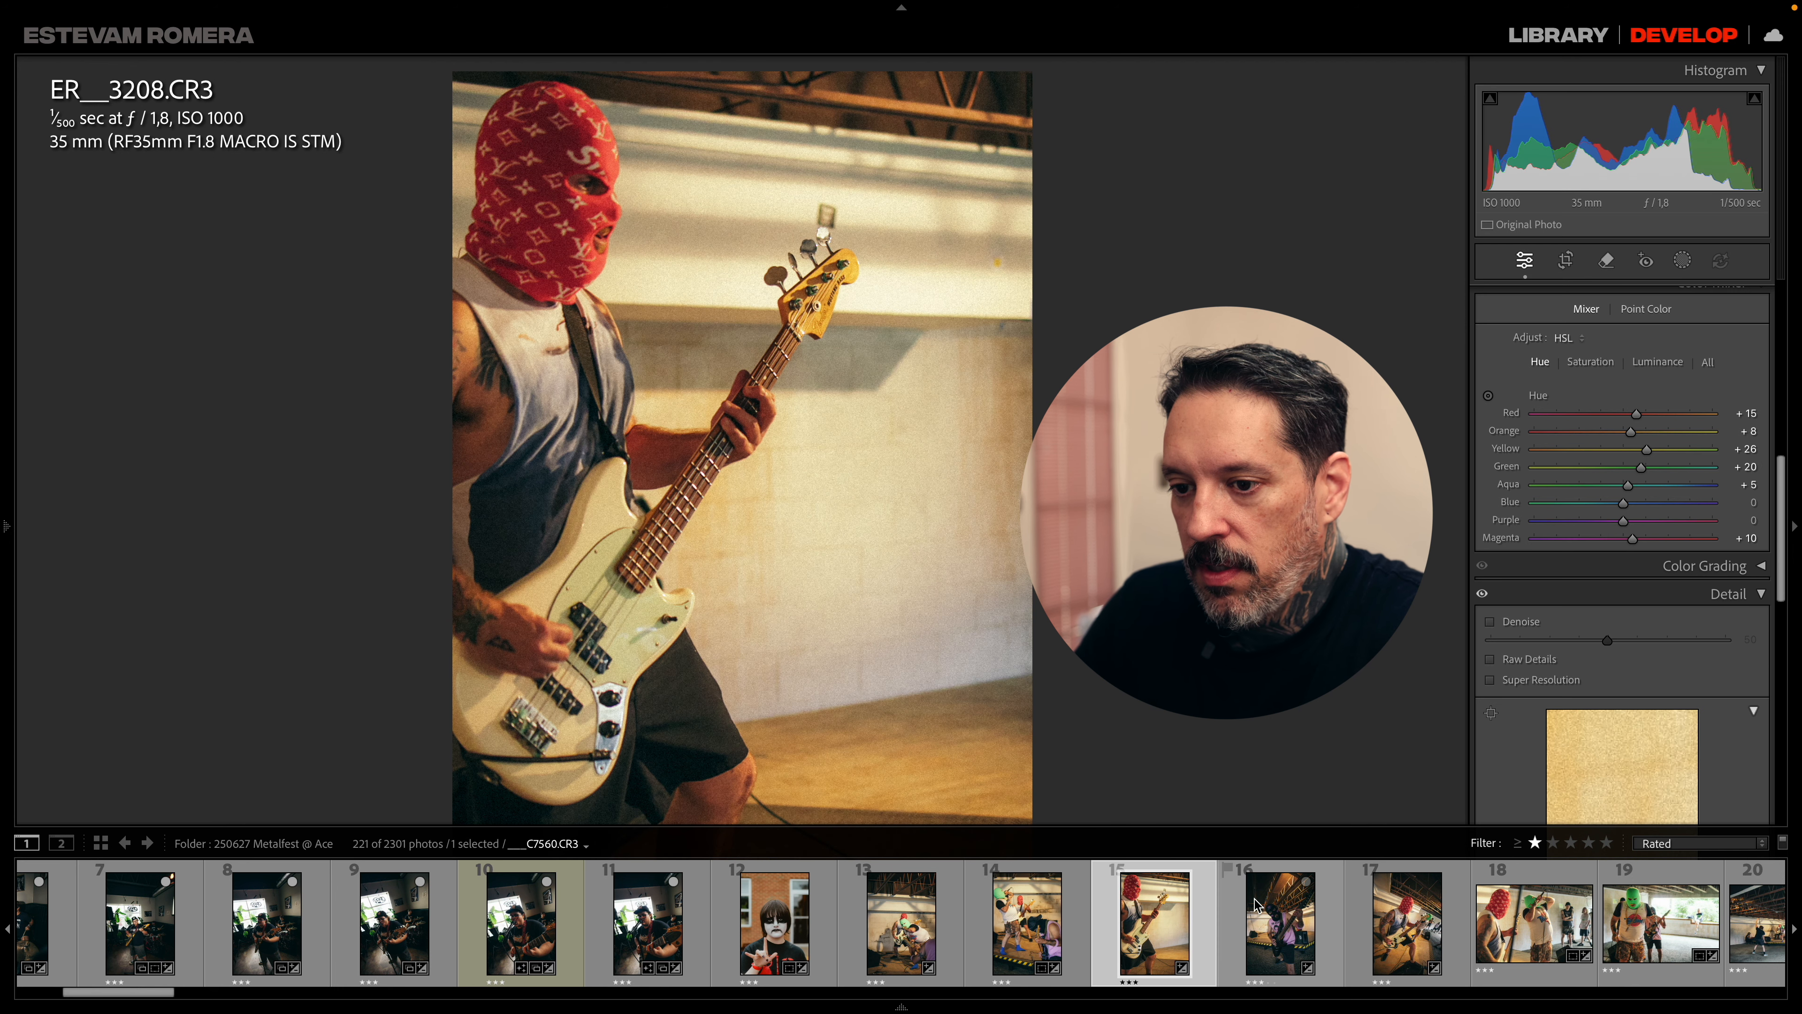
left_click(1256, 926)
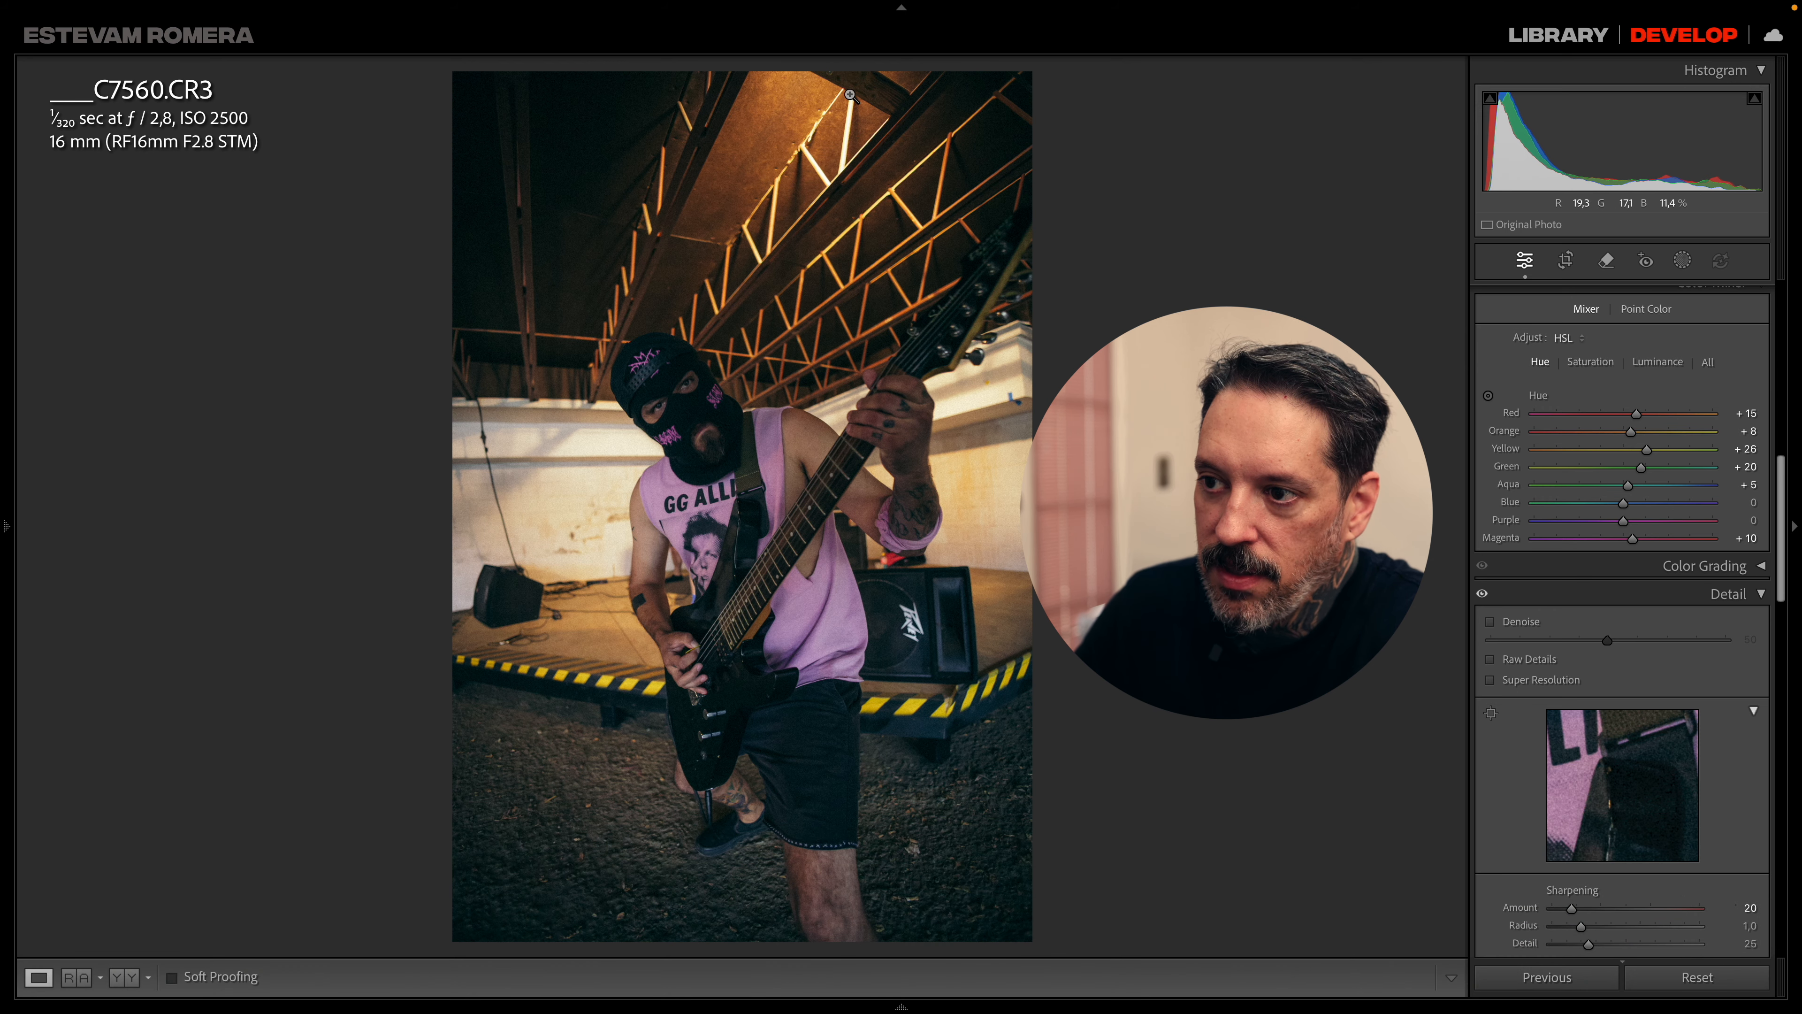
- Open photo ER__3211.CR3, rotate its crop to an angle of about -2.44 and apply the crop
mouse_move(1167, 1008)
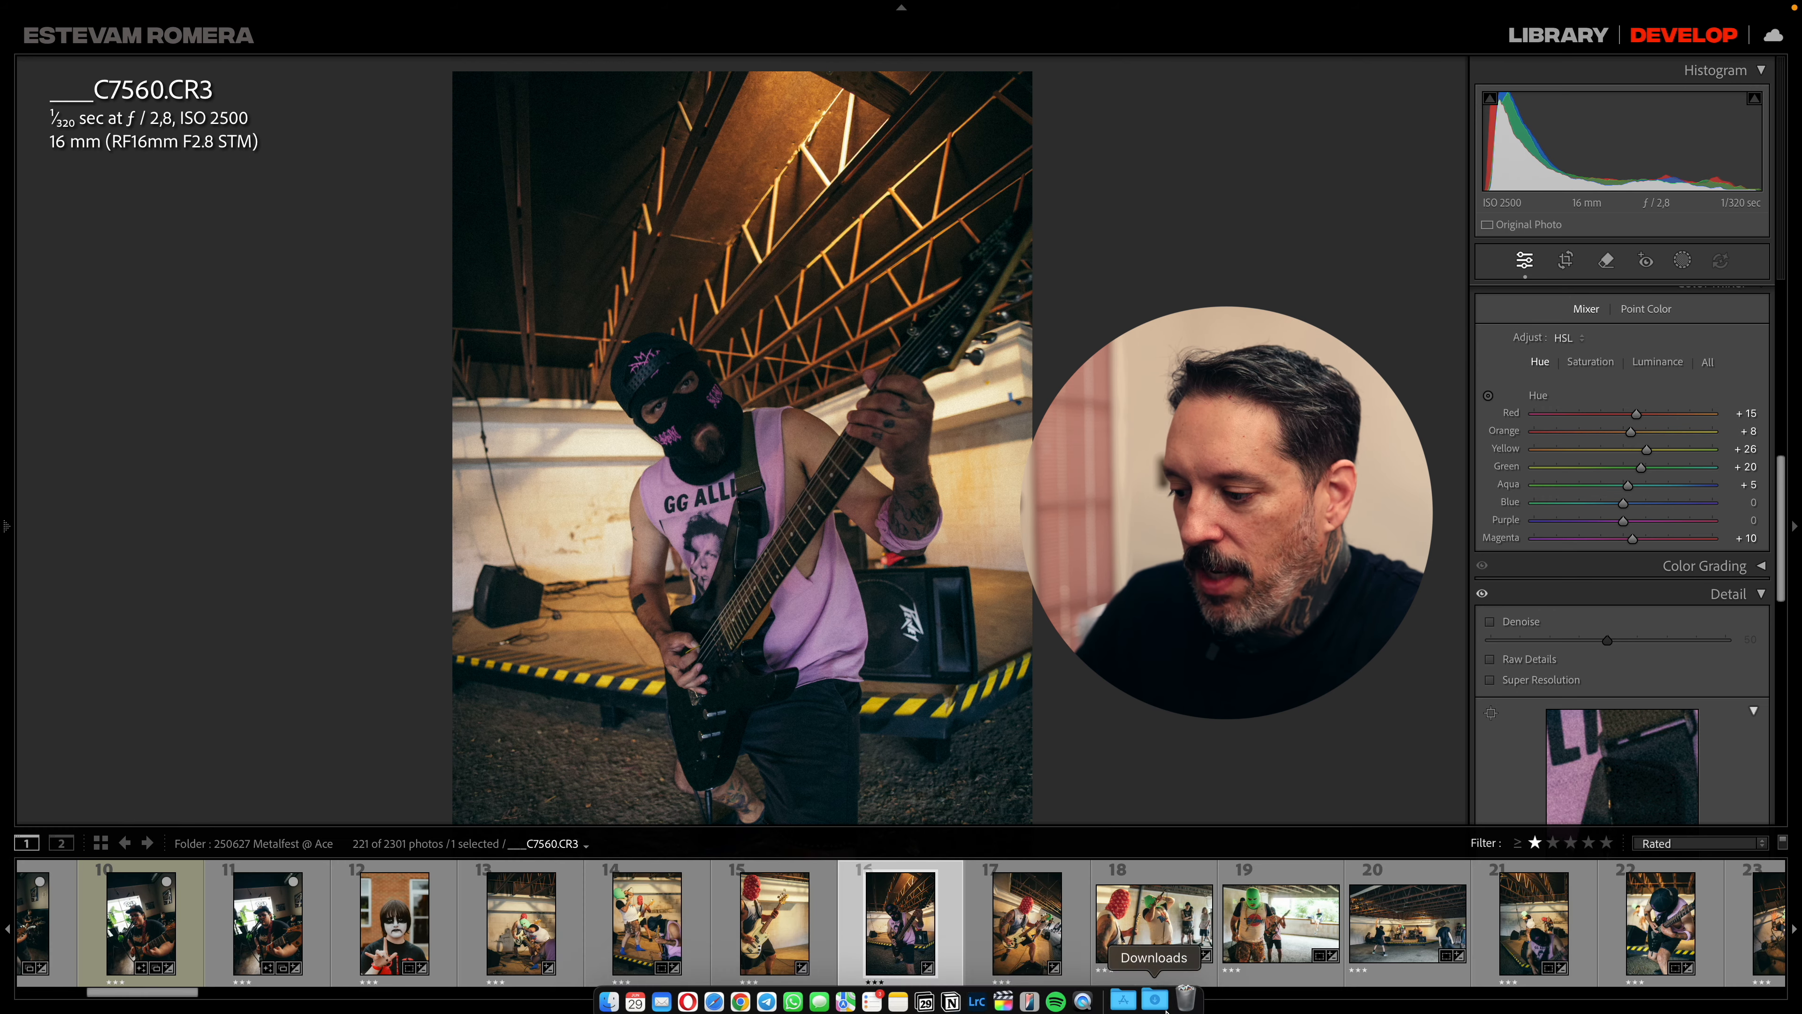
left_click(1263, 935)
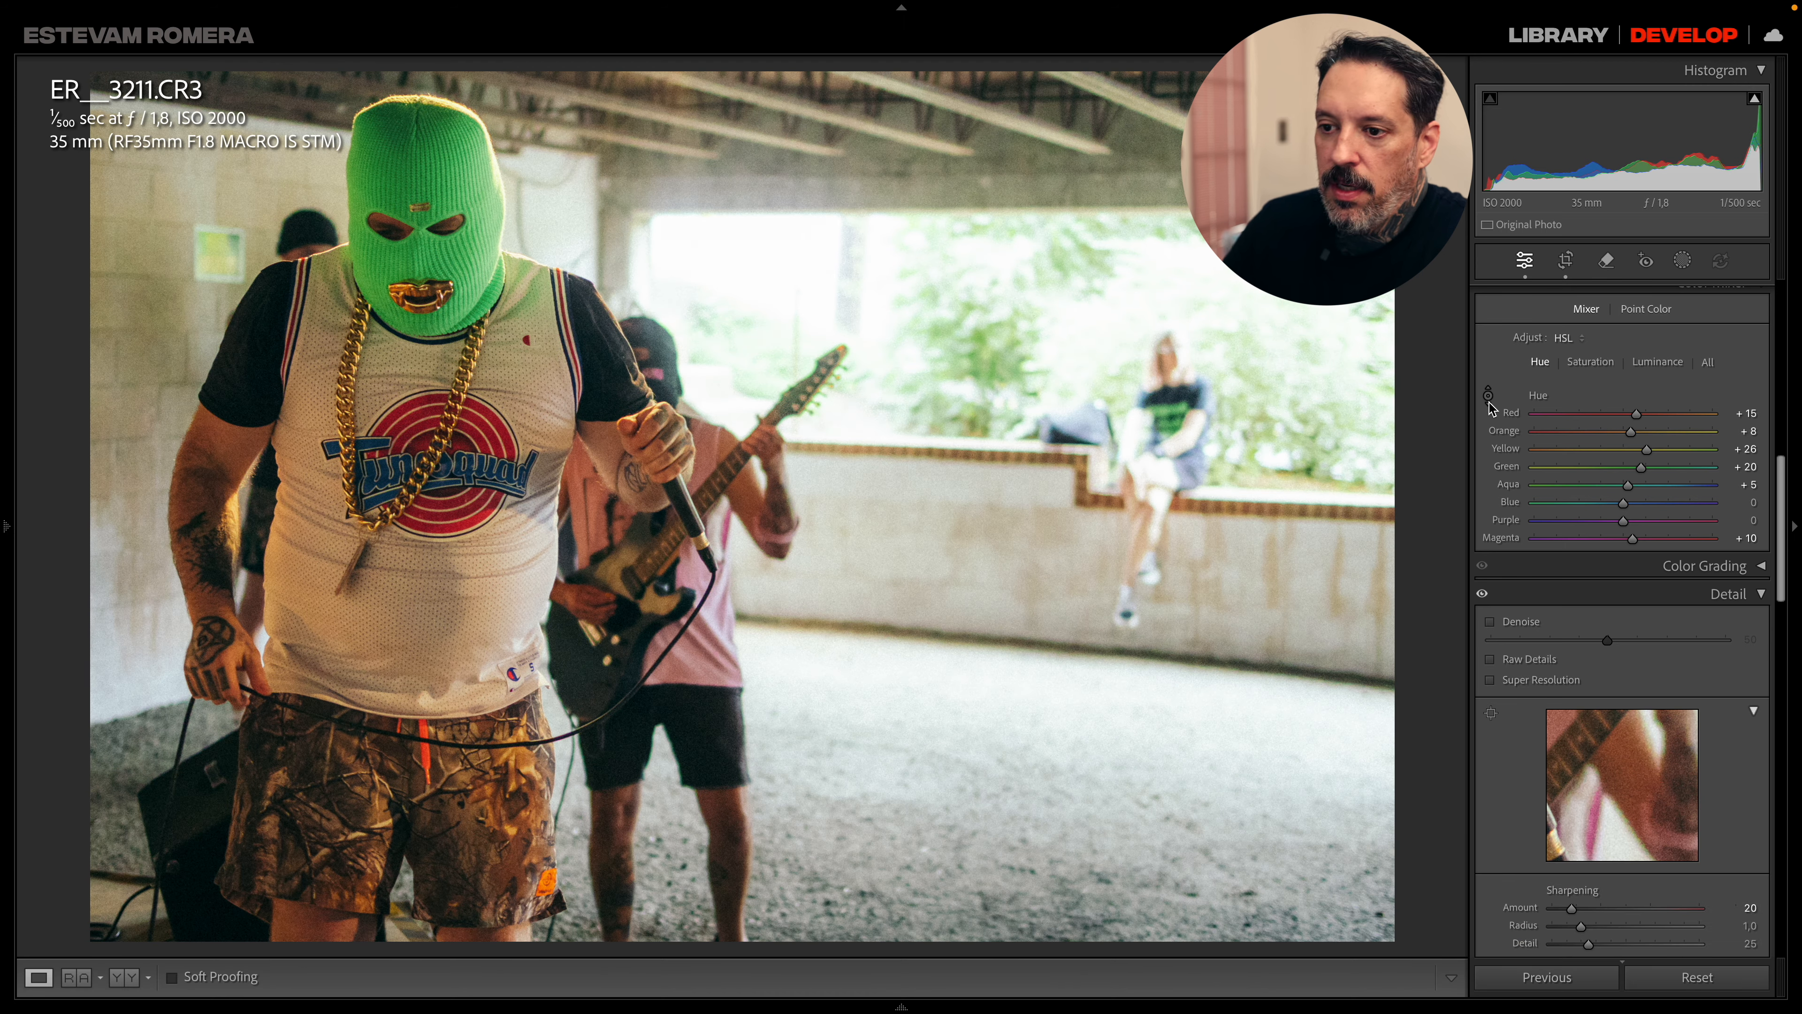
left_click(1565, 260)
left_click_drag(1412, 238, 1410, 231)
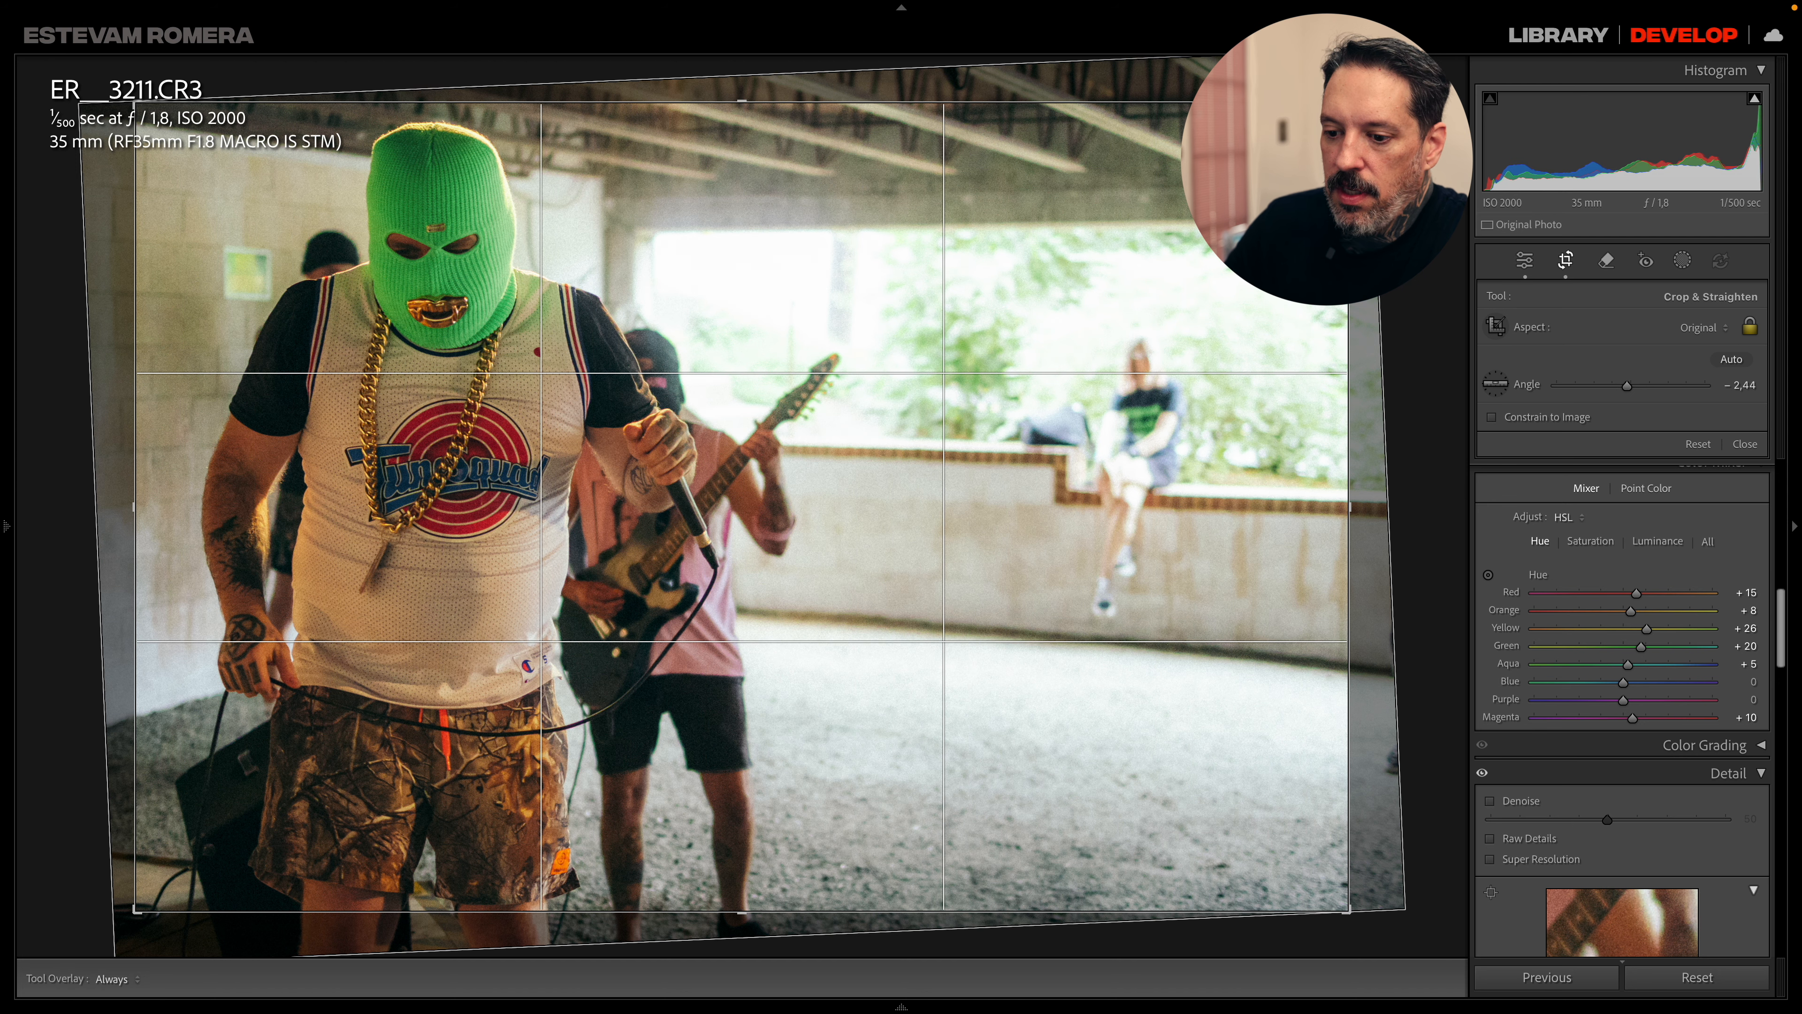
key("Return")
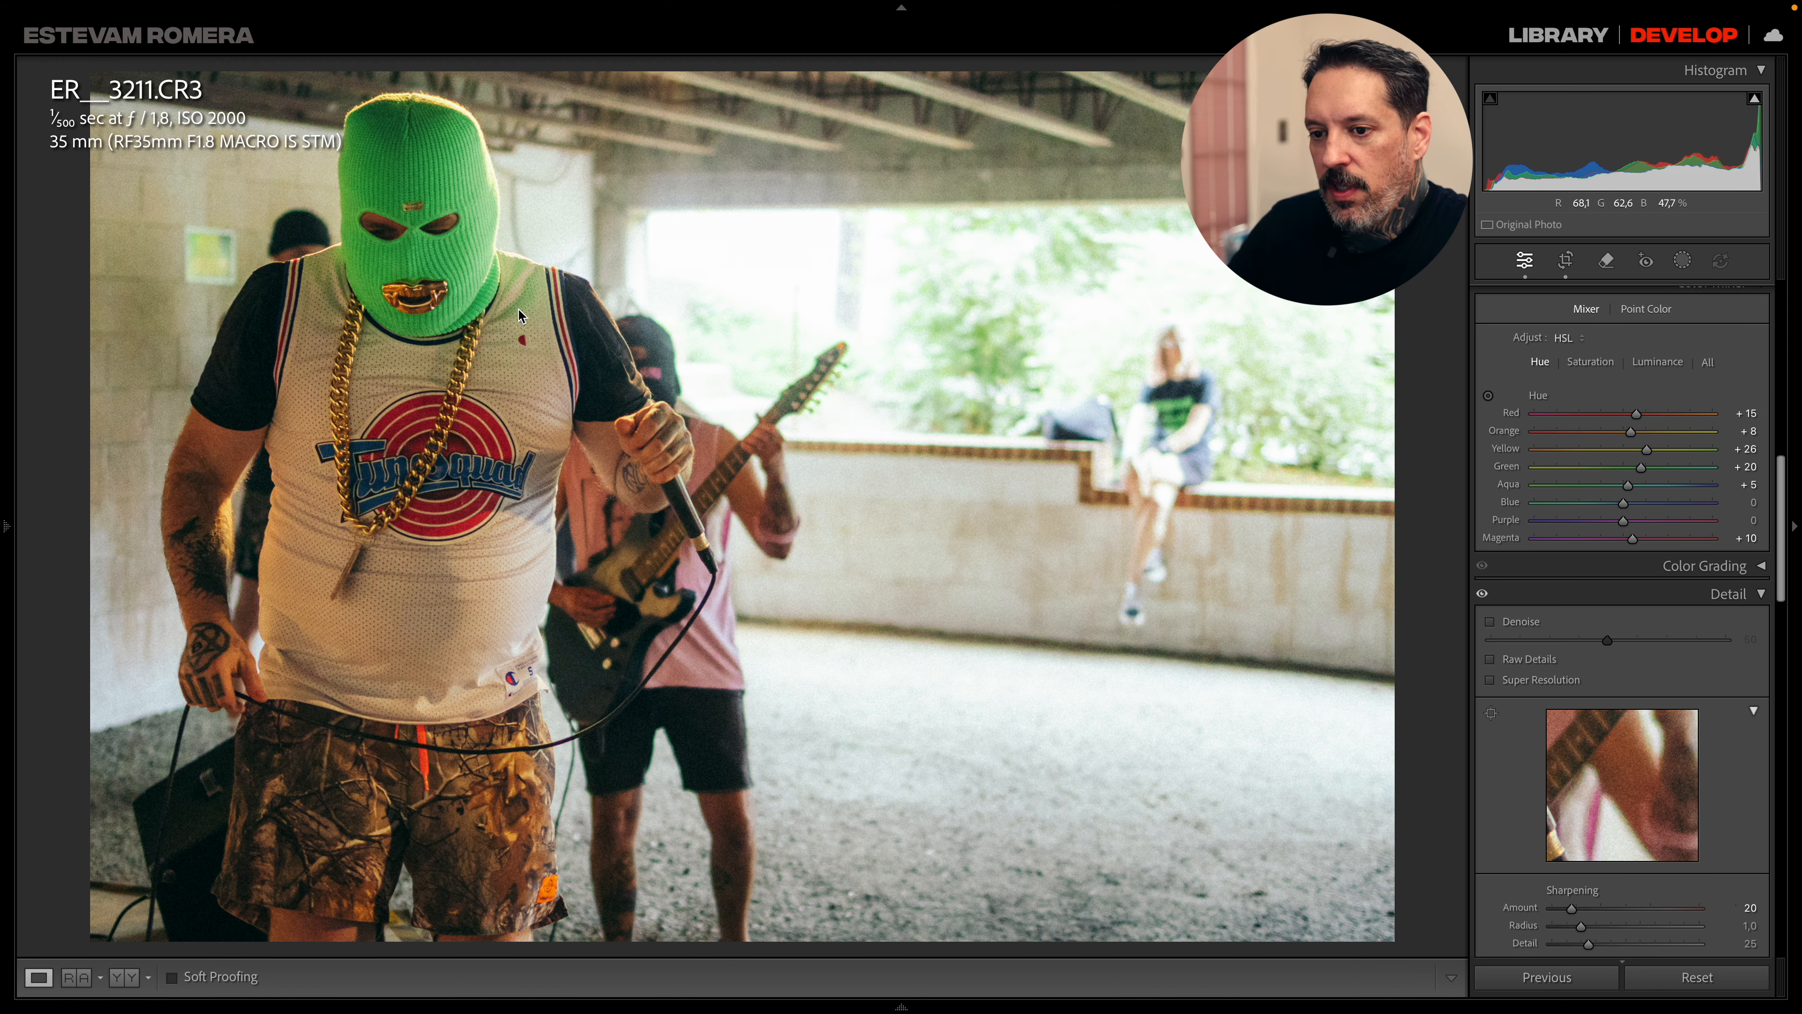
- Review the wide stage shot ER__3224.CR3, then ER__3238.CR3 and the guitarist photo ER__3242.CR3
mouse_move(942, 1002)
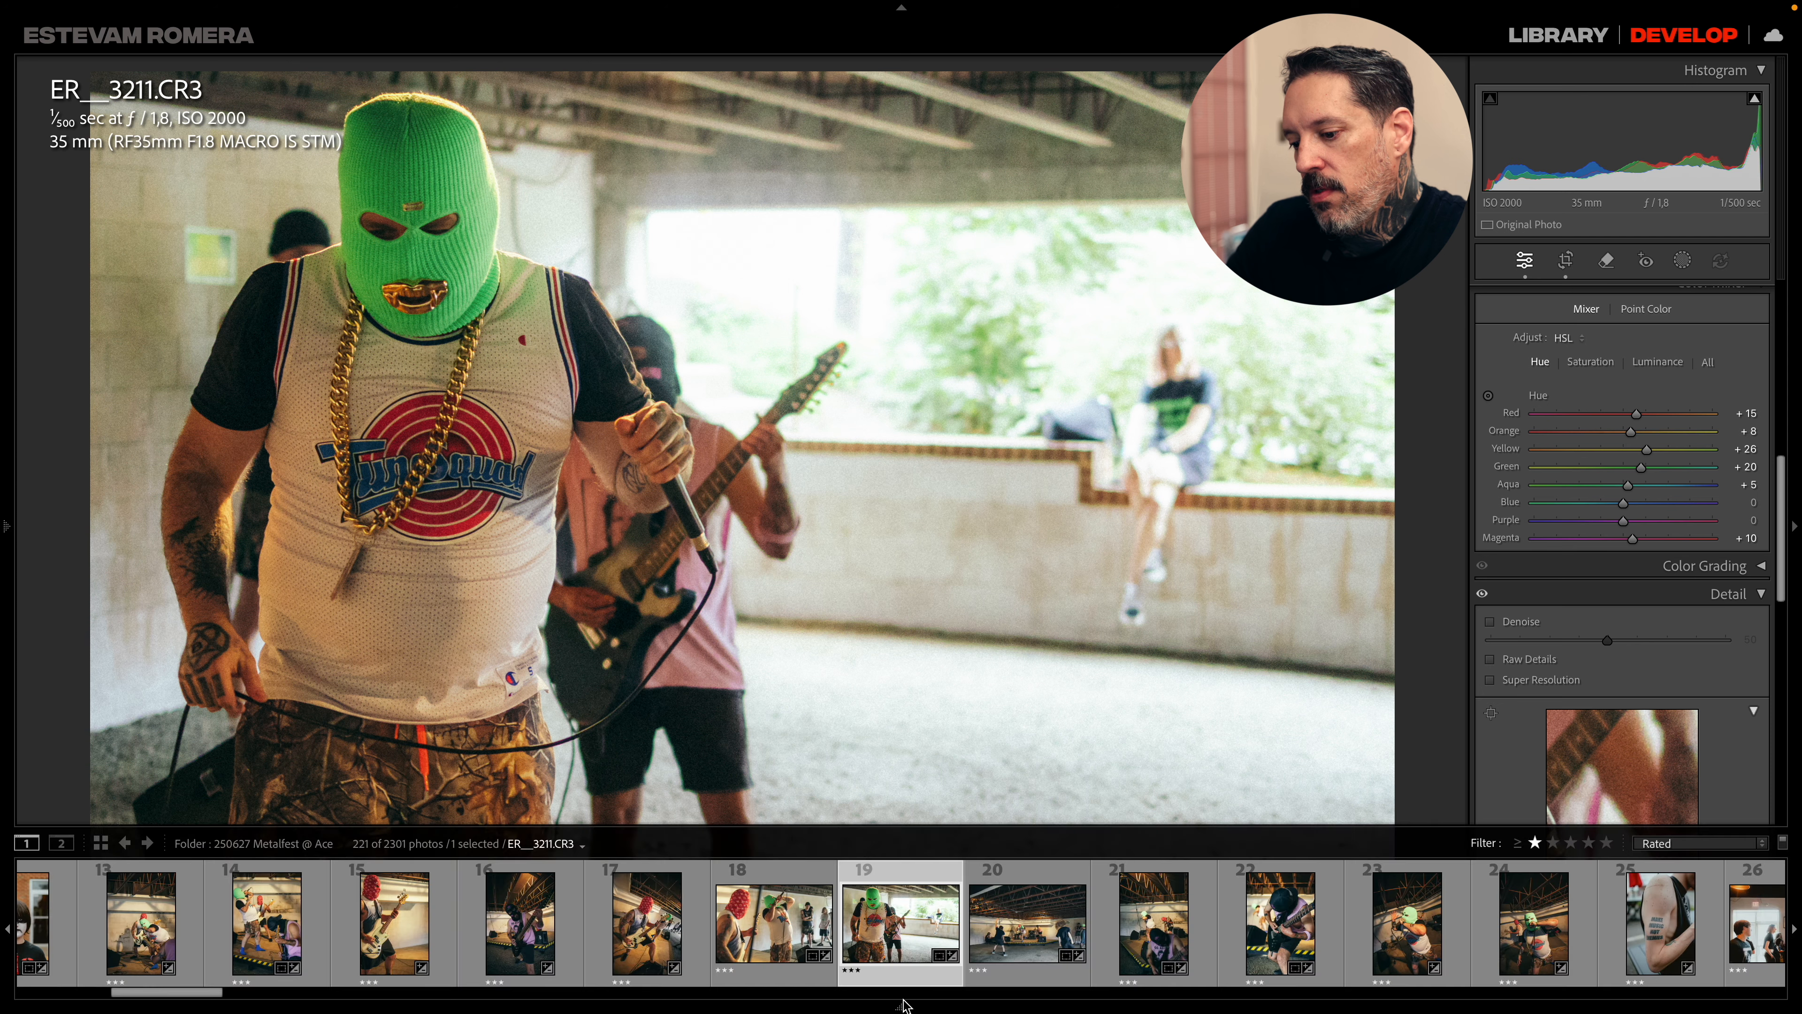
left_click(1019, 934)
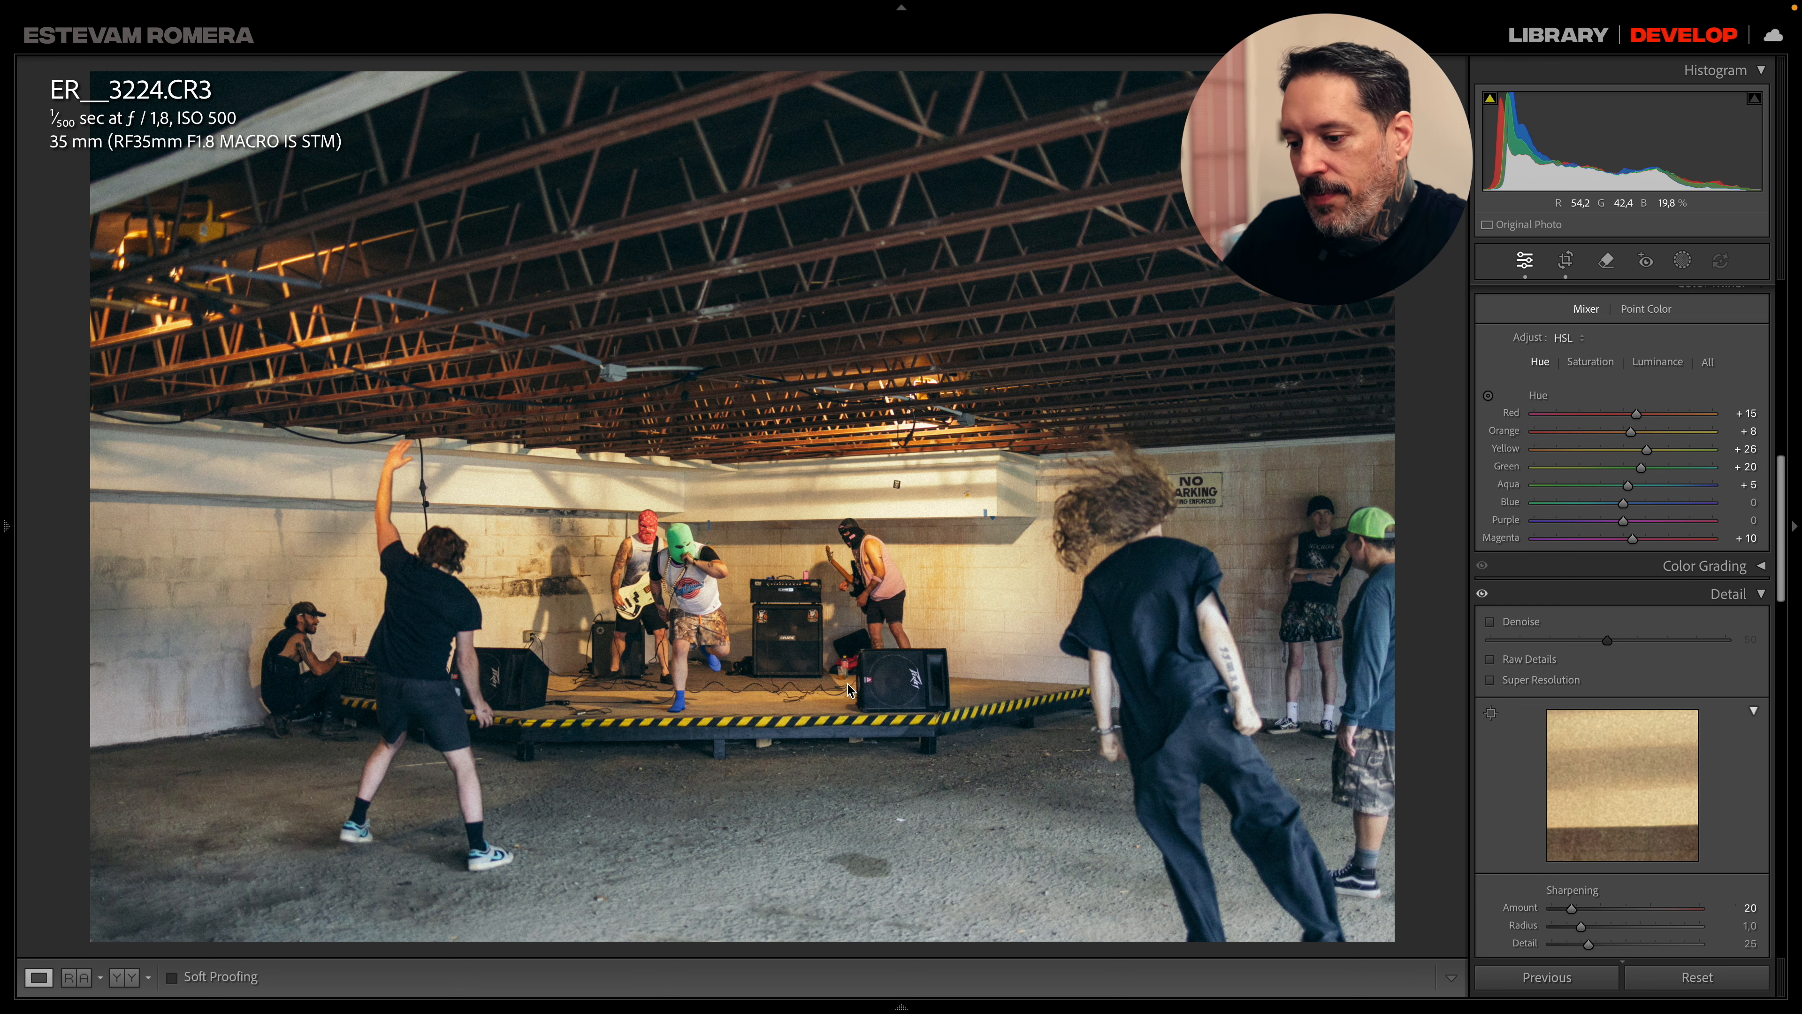
mouse_move(973, 1004)
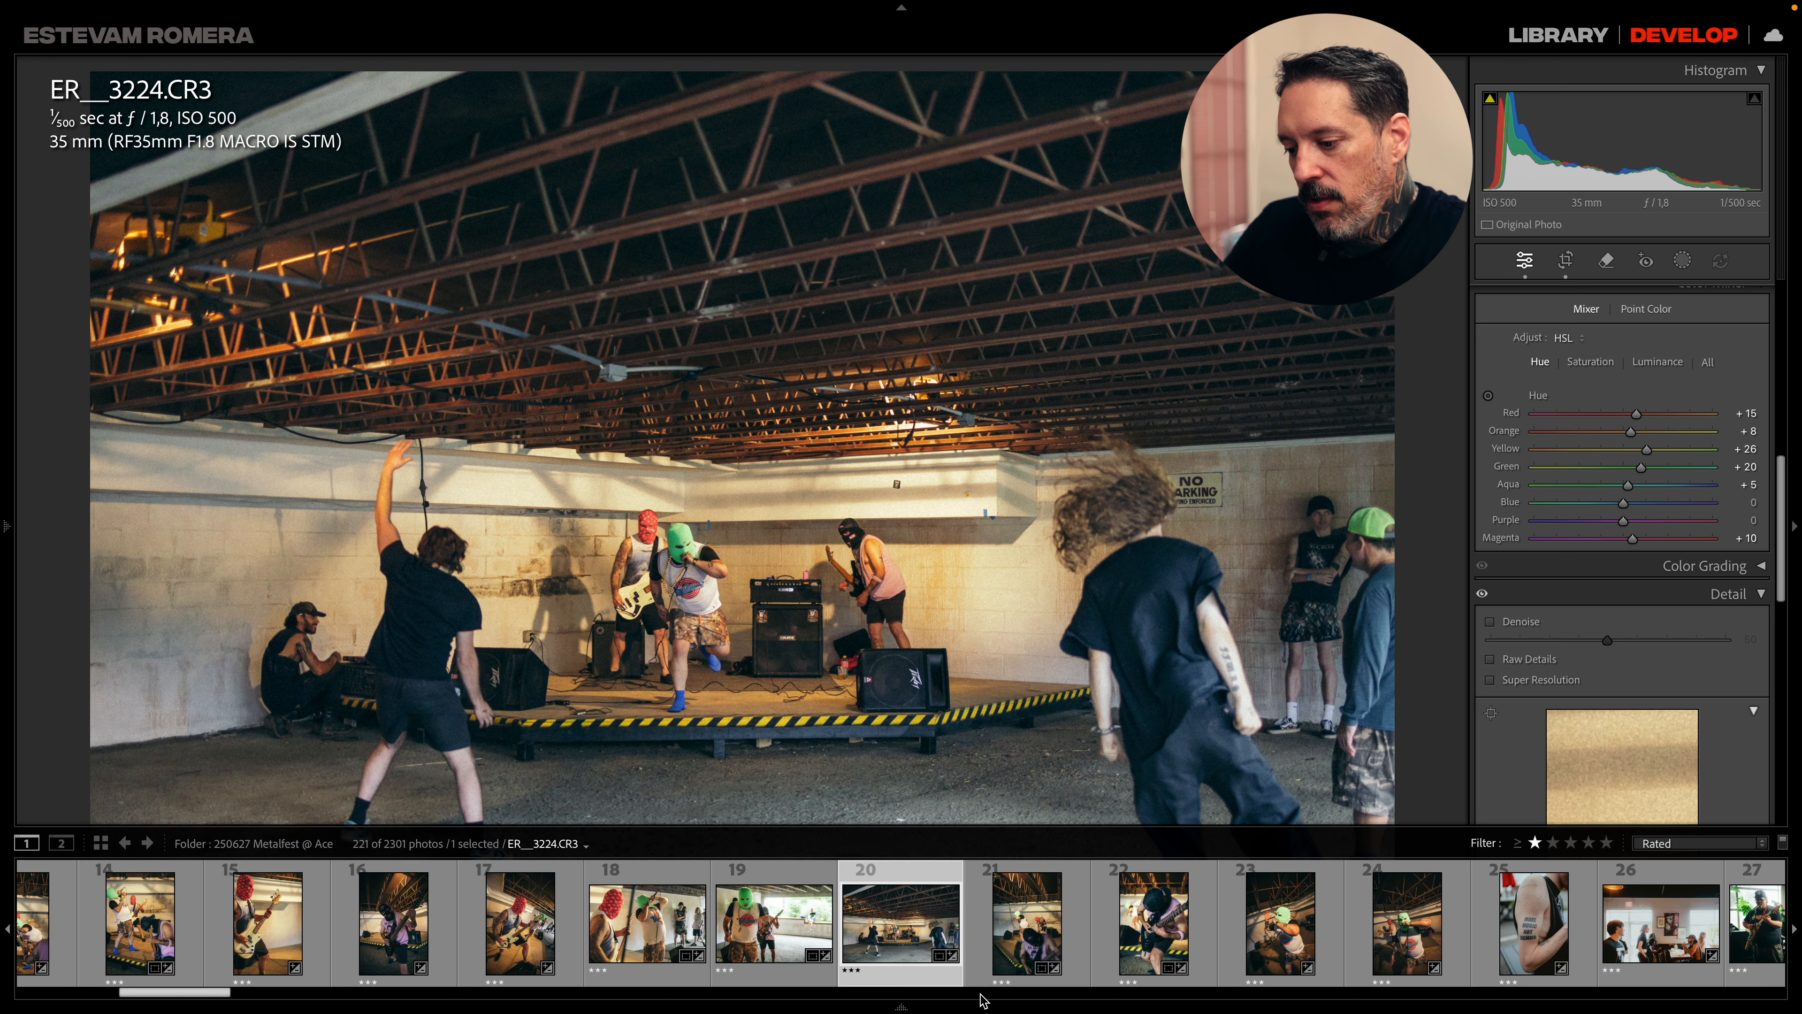
left_click(1035, 944)
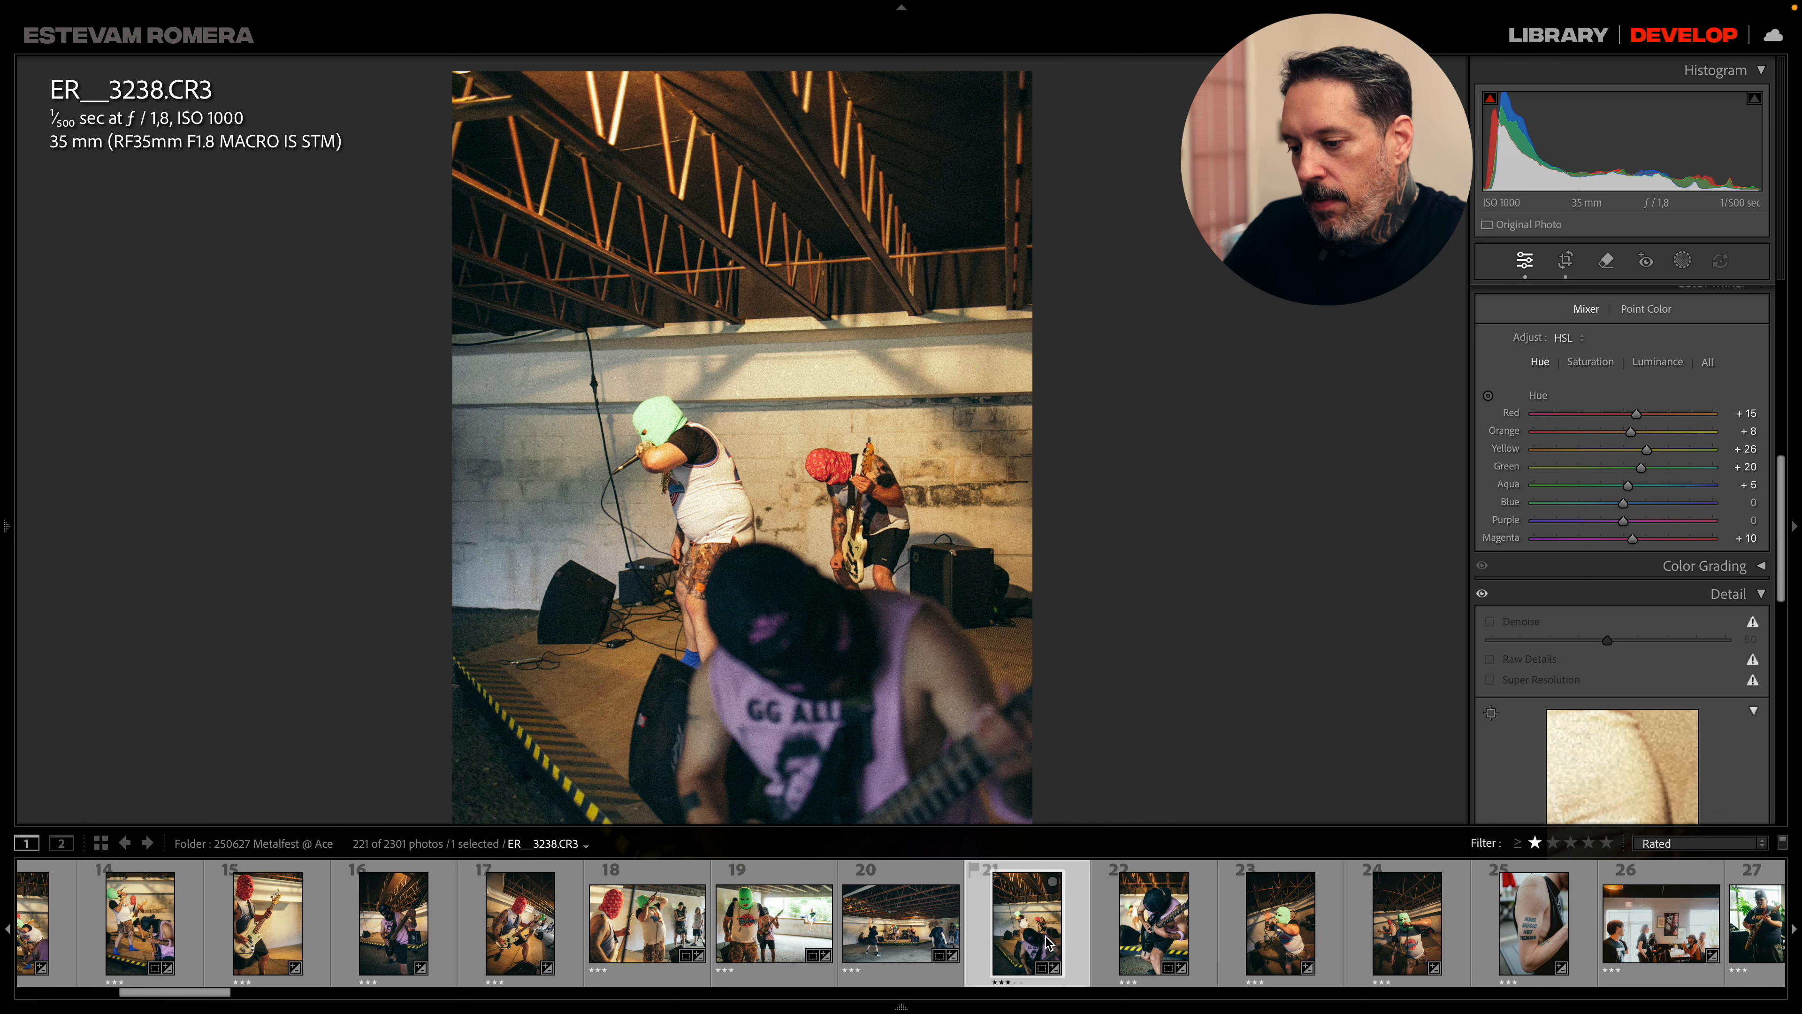
left_click(1152, 933)
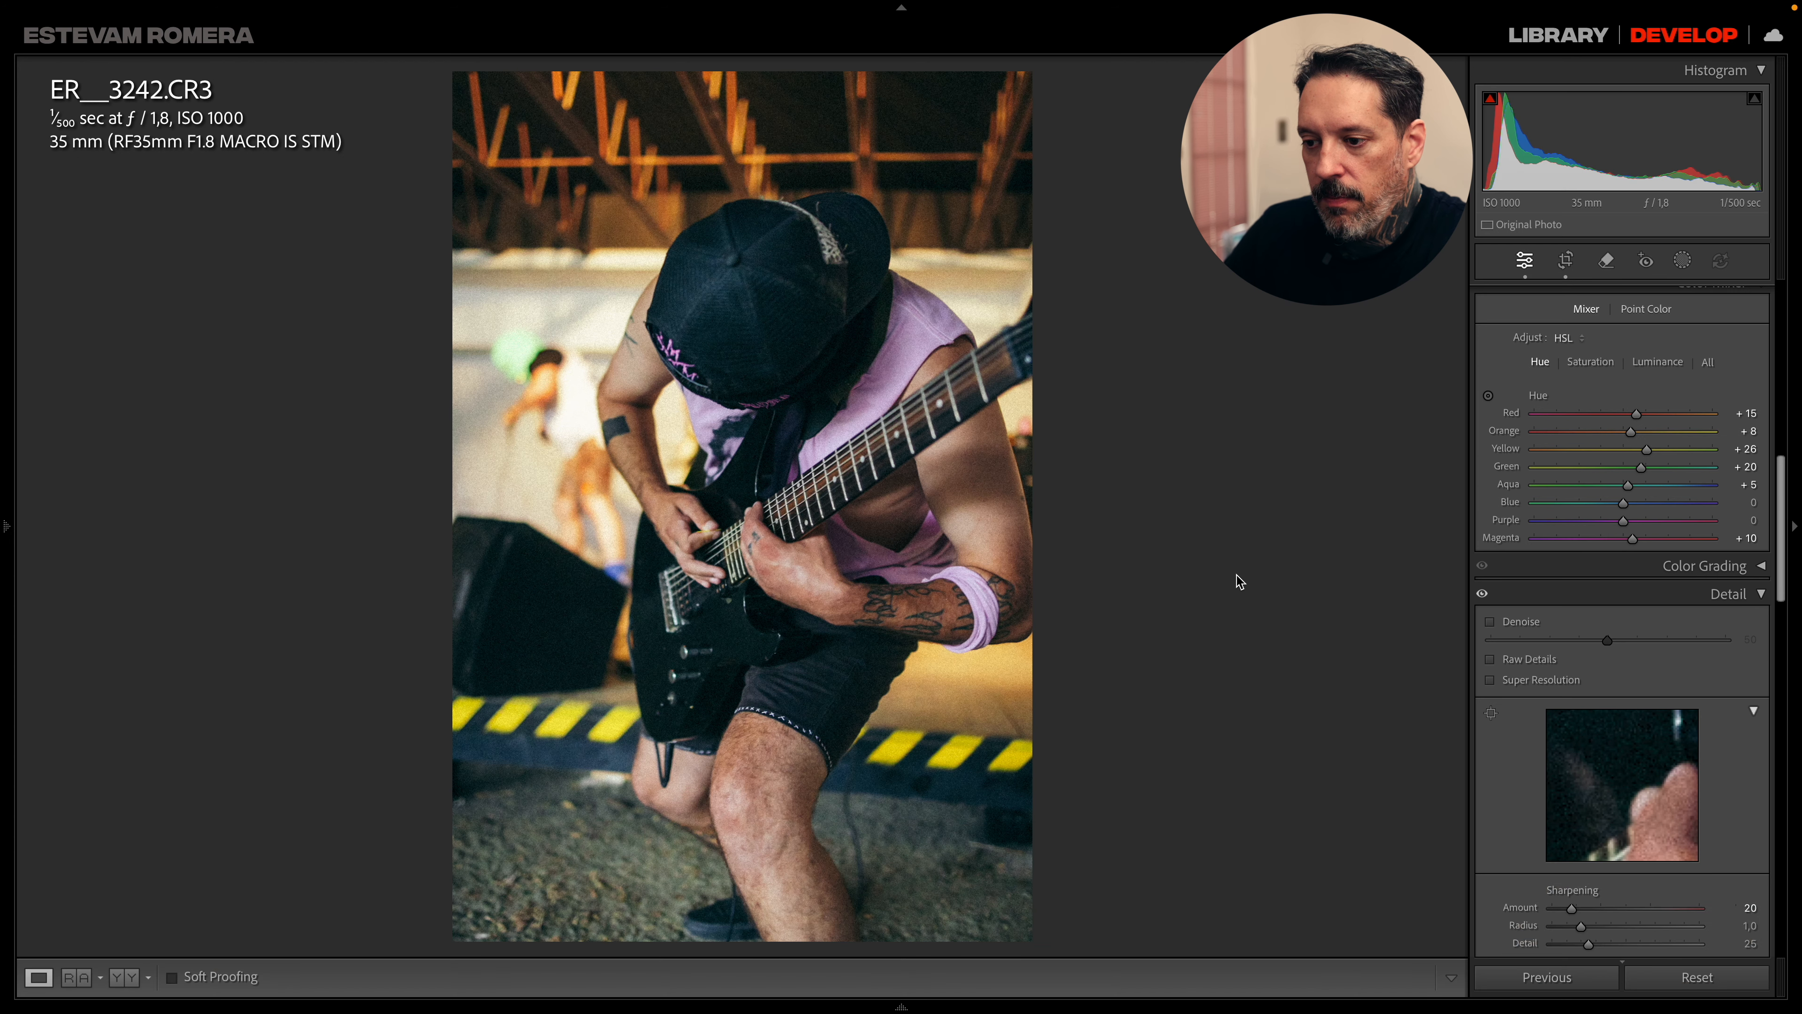
- Compare ER__3242.CR3 with the masked-singer photo ___C7610.CR3 and open the next shot, ___C7615.CR3
key("Right")
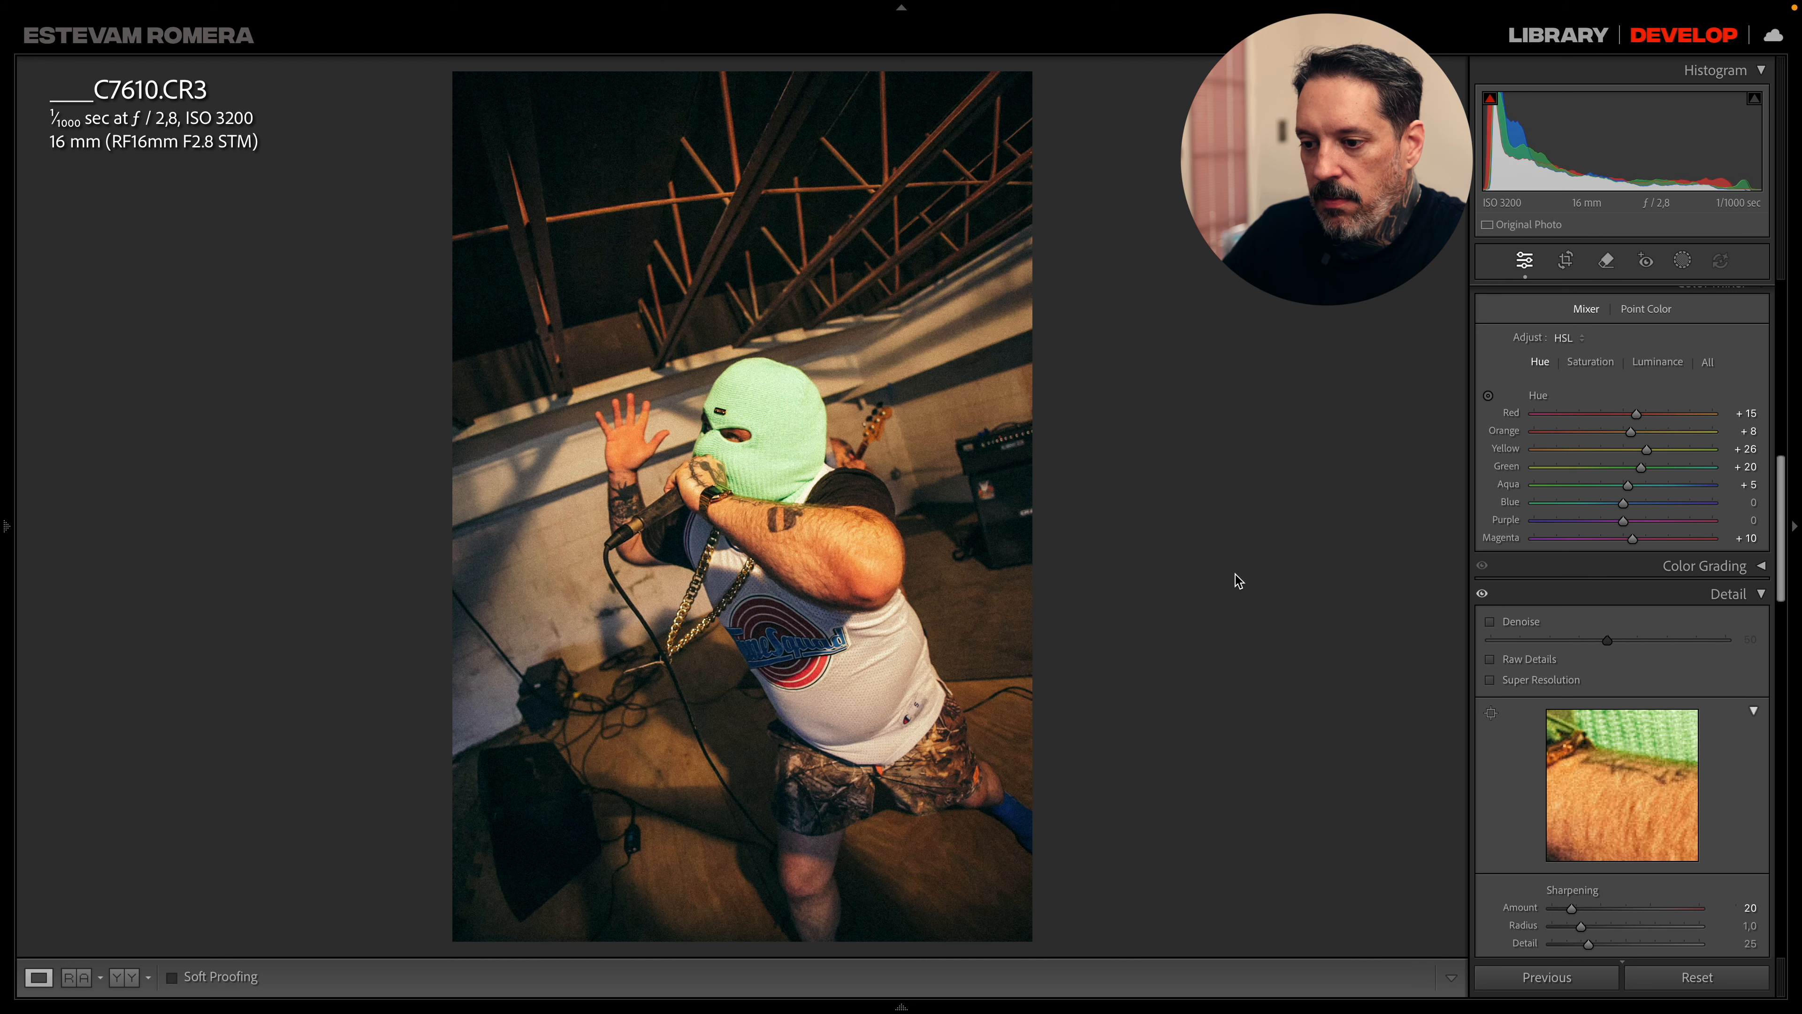
key("Left")
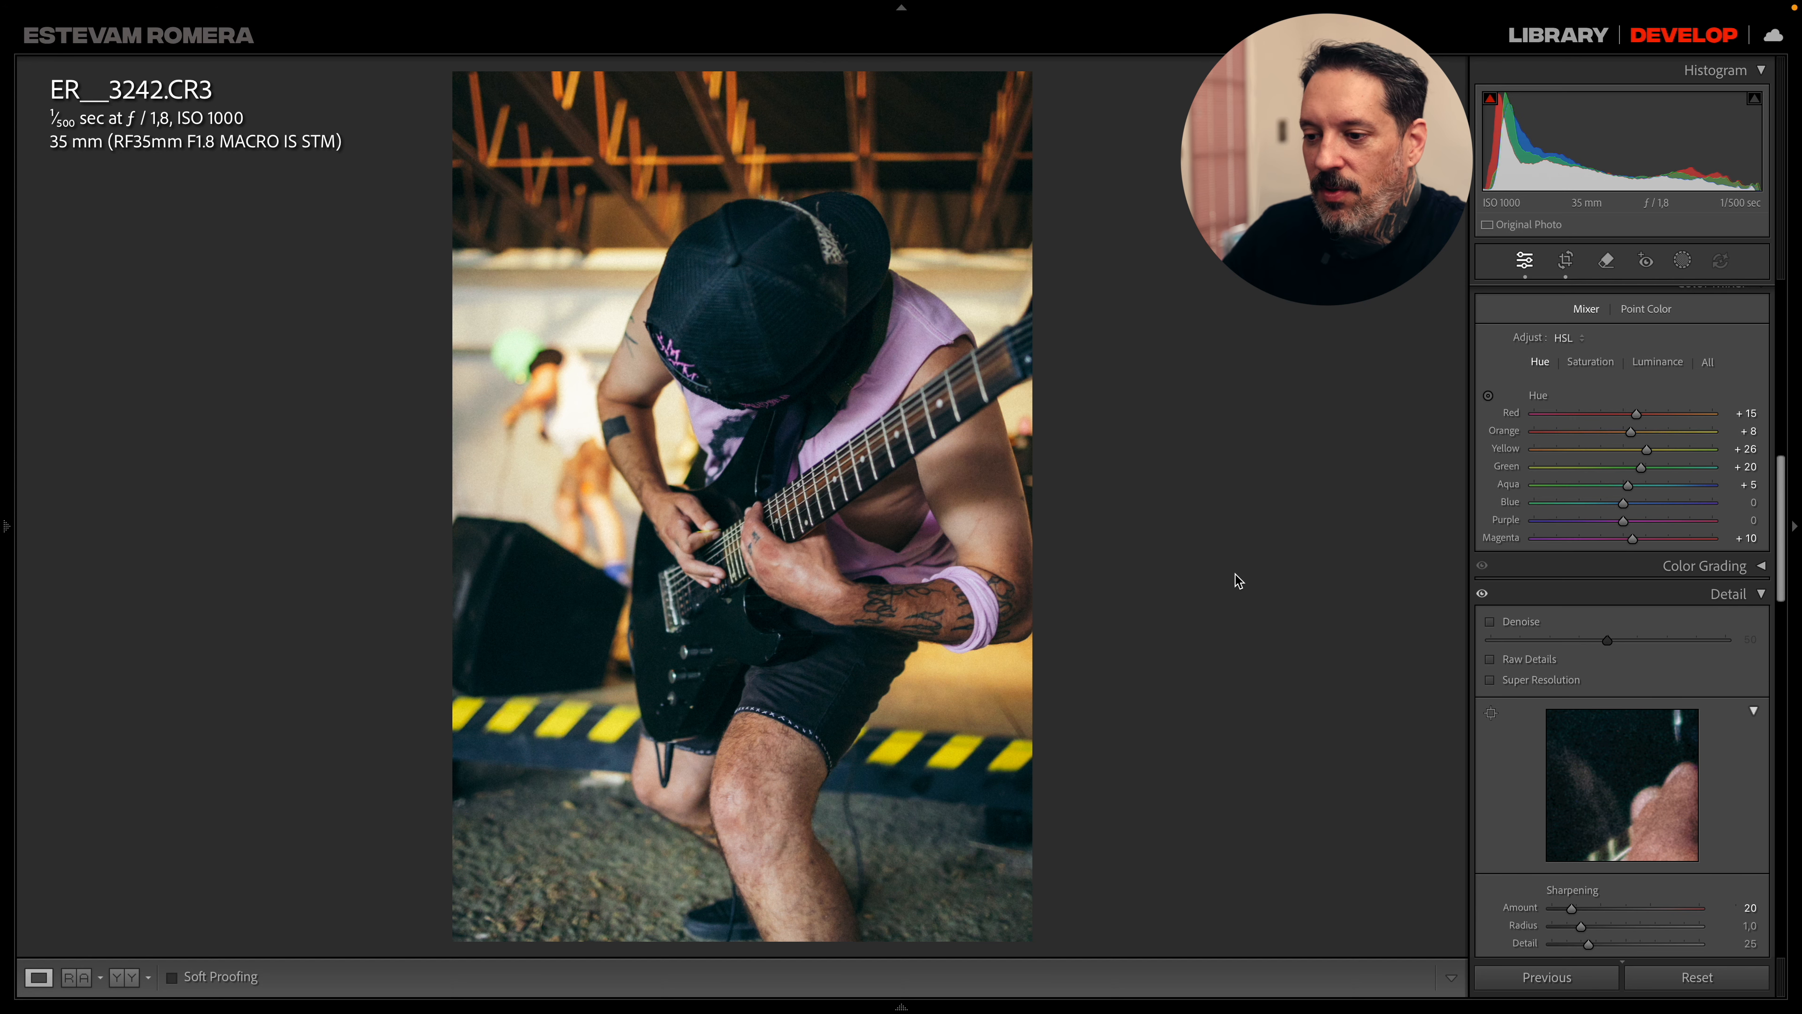
key("Right")
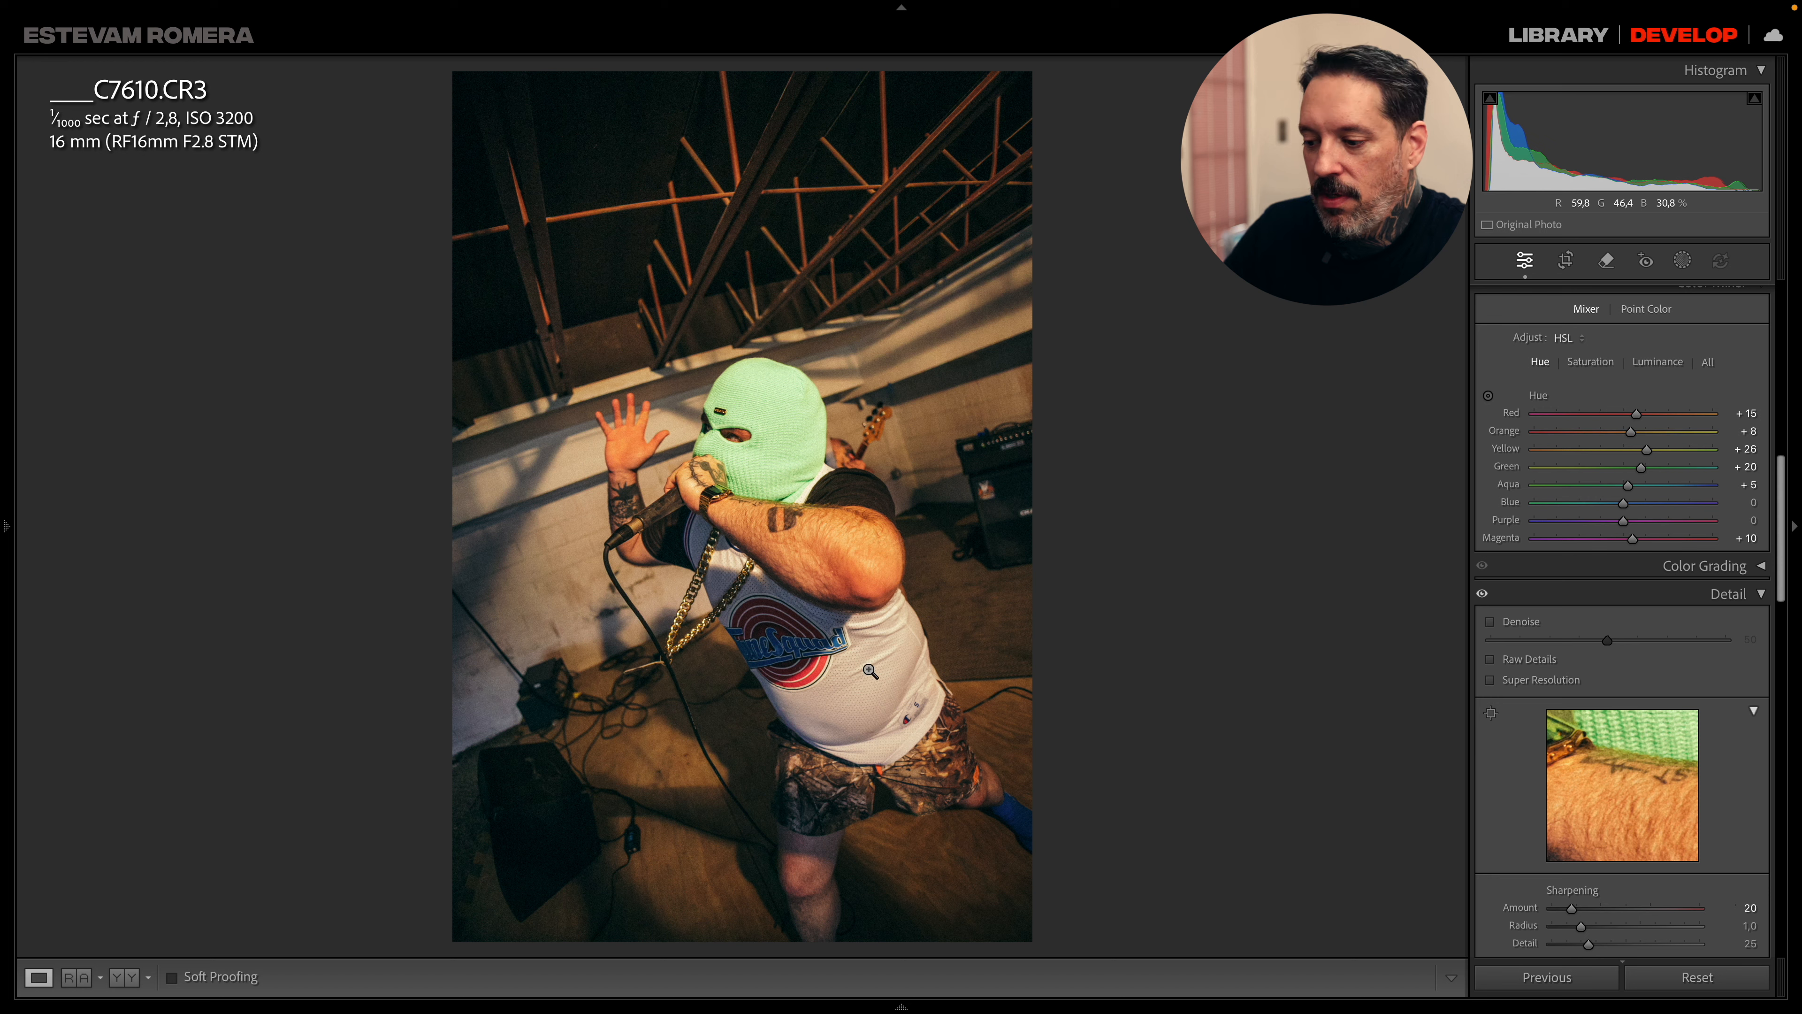
mouse_move(887, 1004)
left_click(1008, 932)
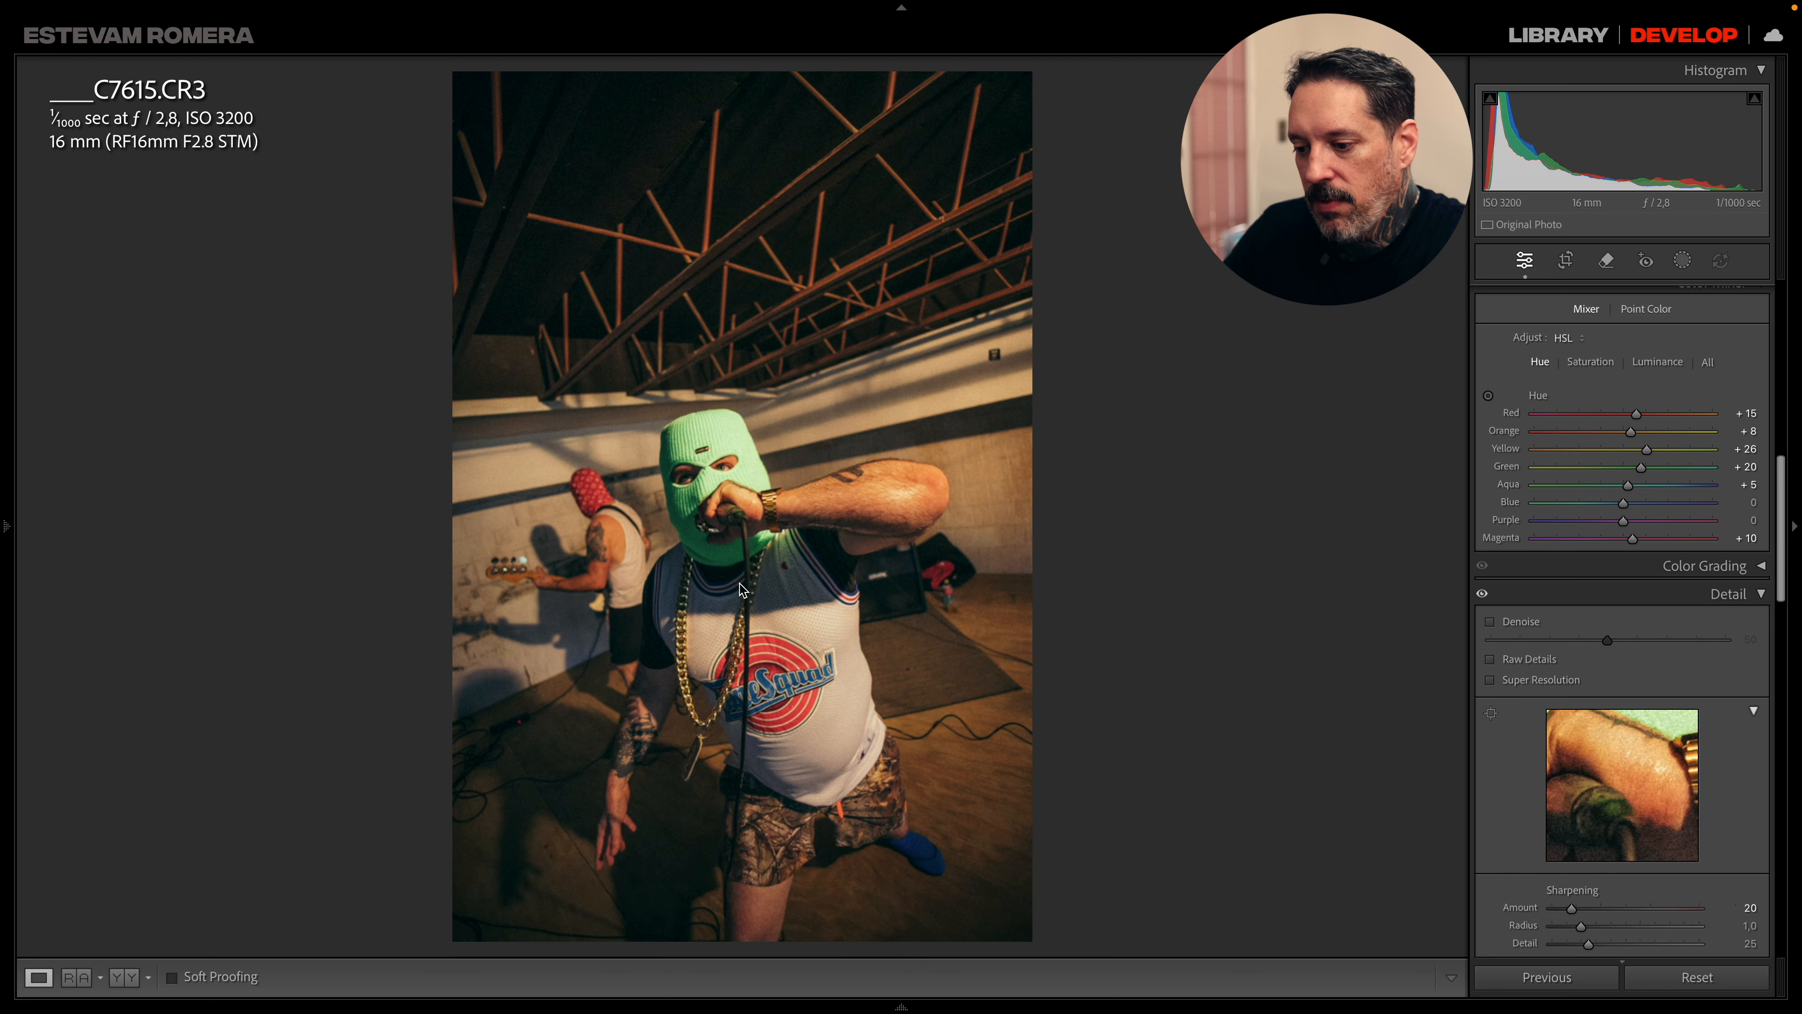
- Browse the develop presets from the ER group down to the VSCO Film groups and expand VSCO Film 04 - Canon
mouse_move(915, 1000)
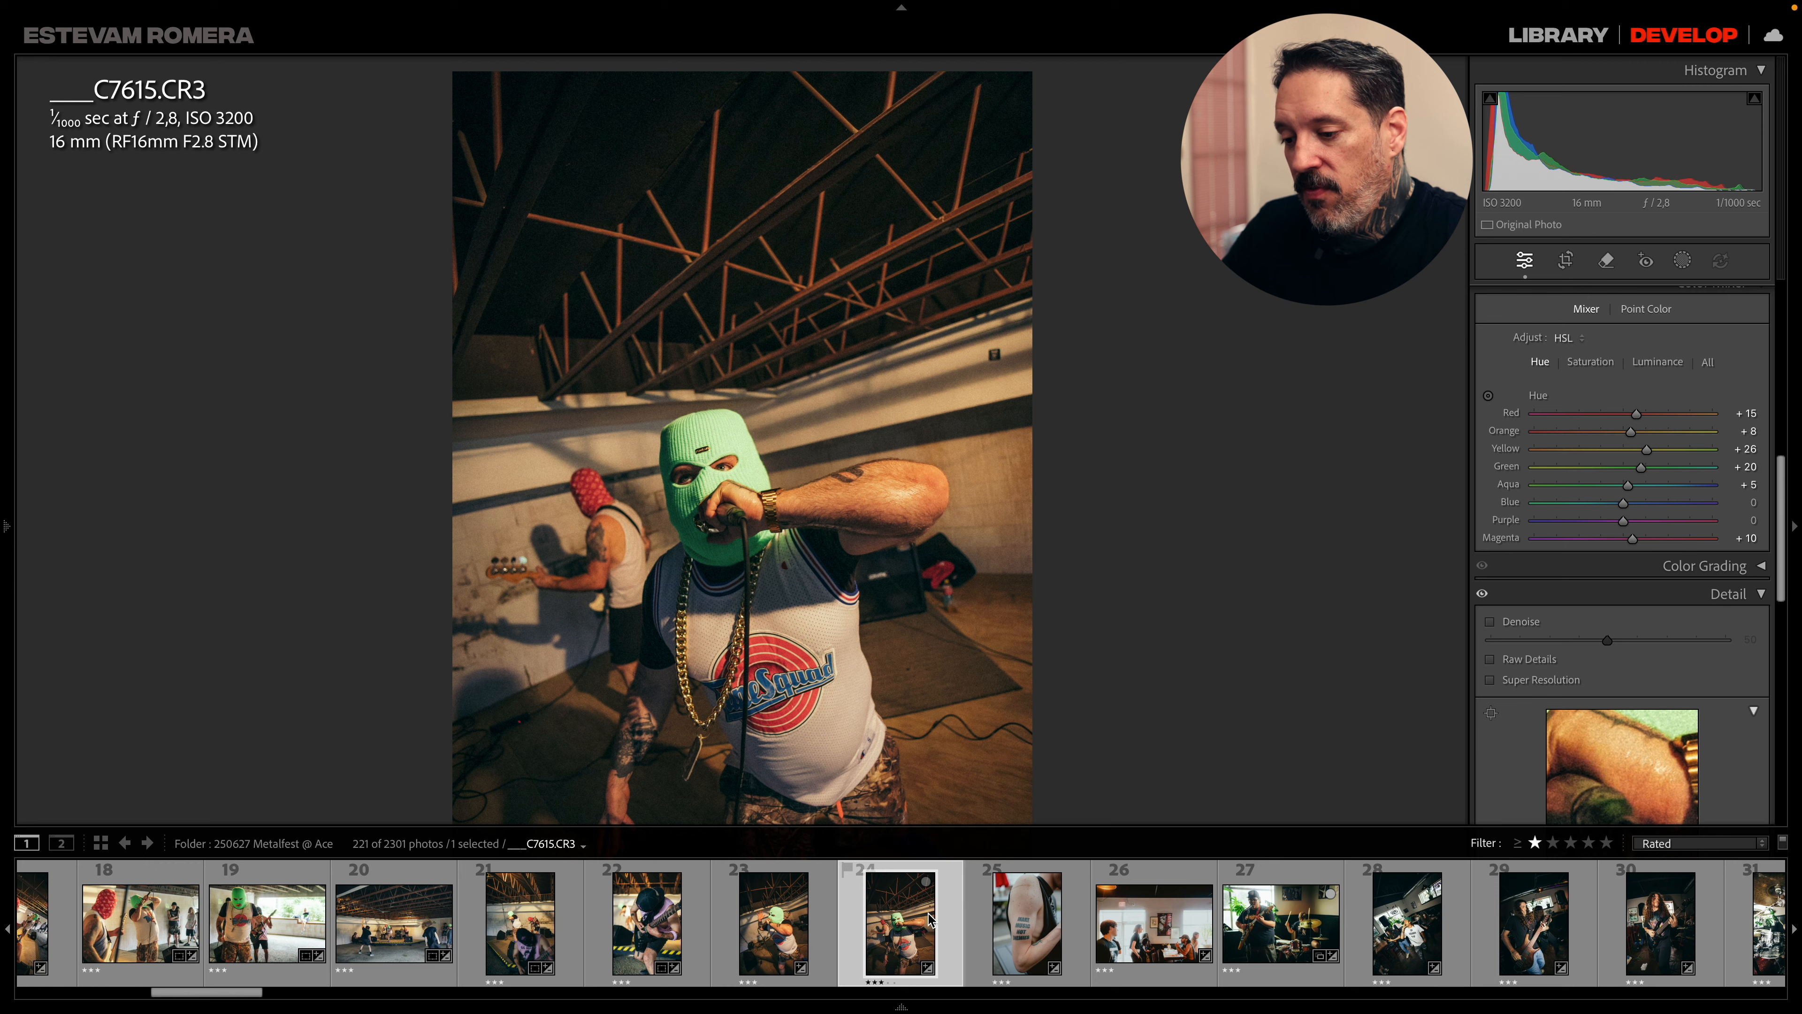
mouse_move(8, 528)
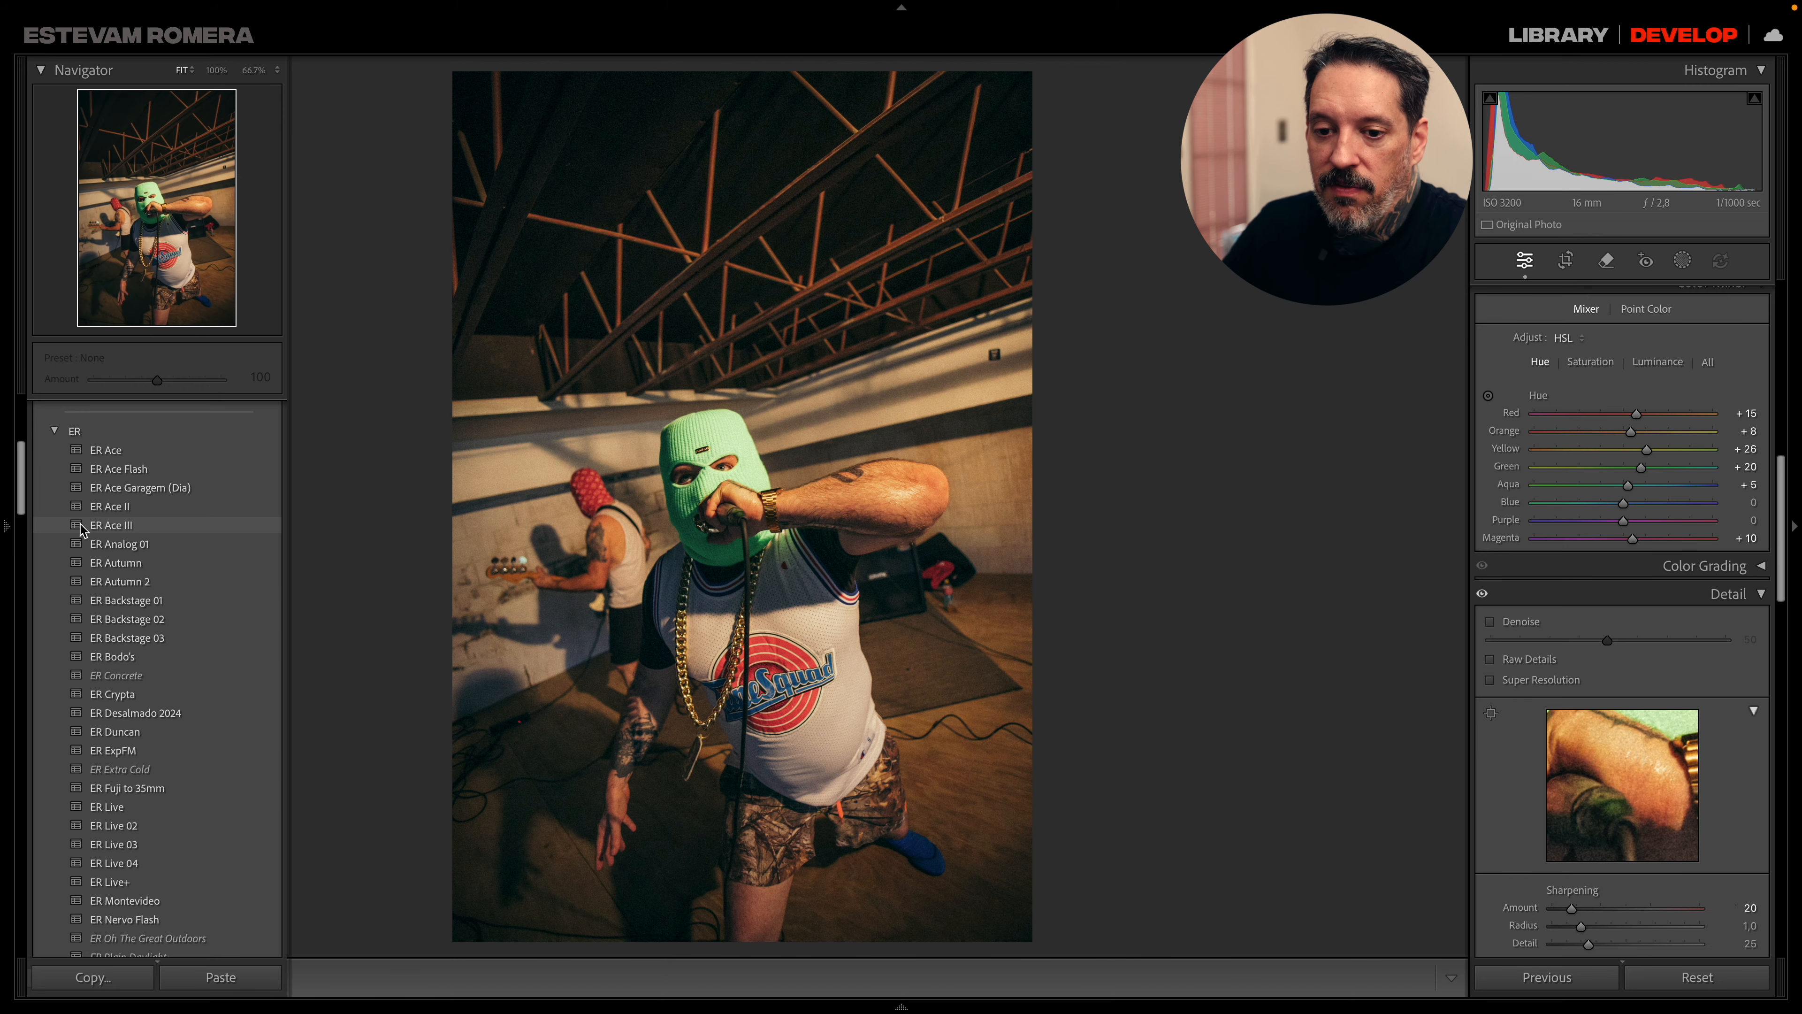
scroll(85, 532, "down", 10)
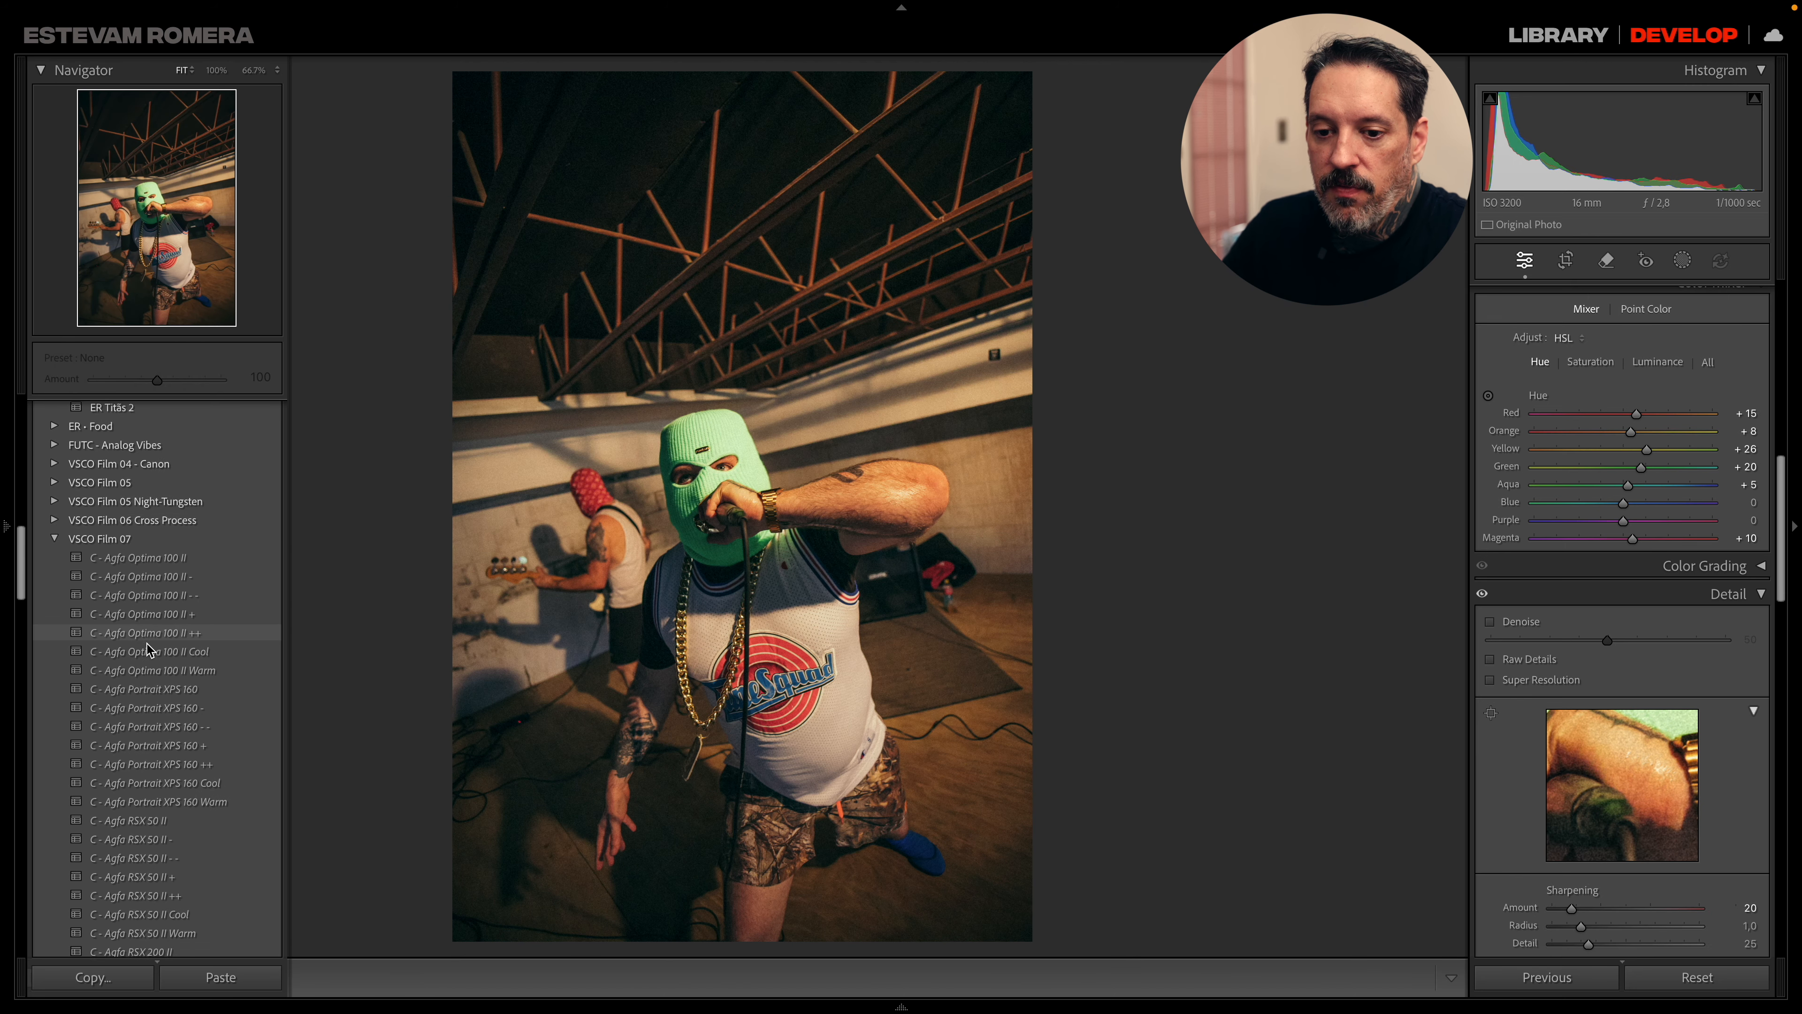
scroll(137, 588, "up", 3)
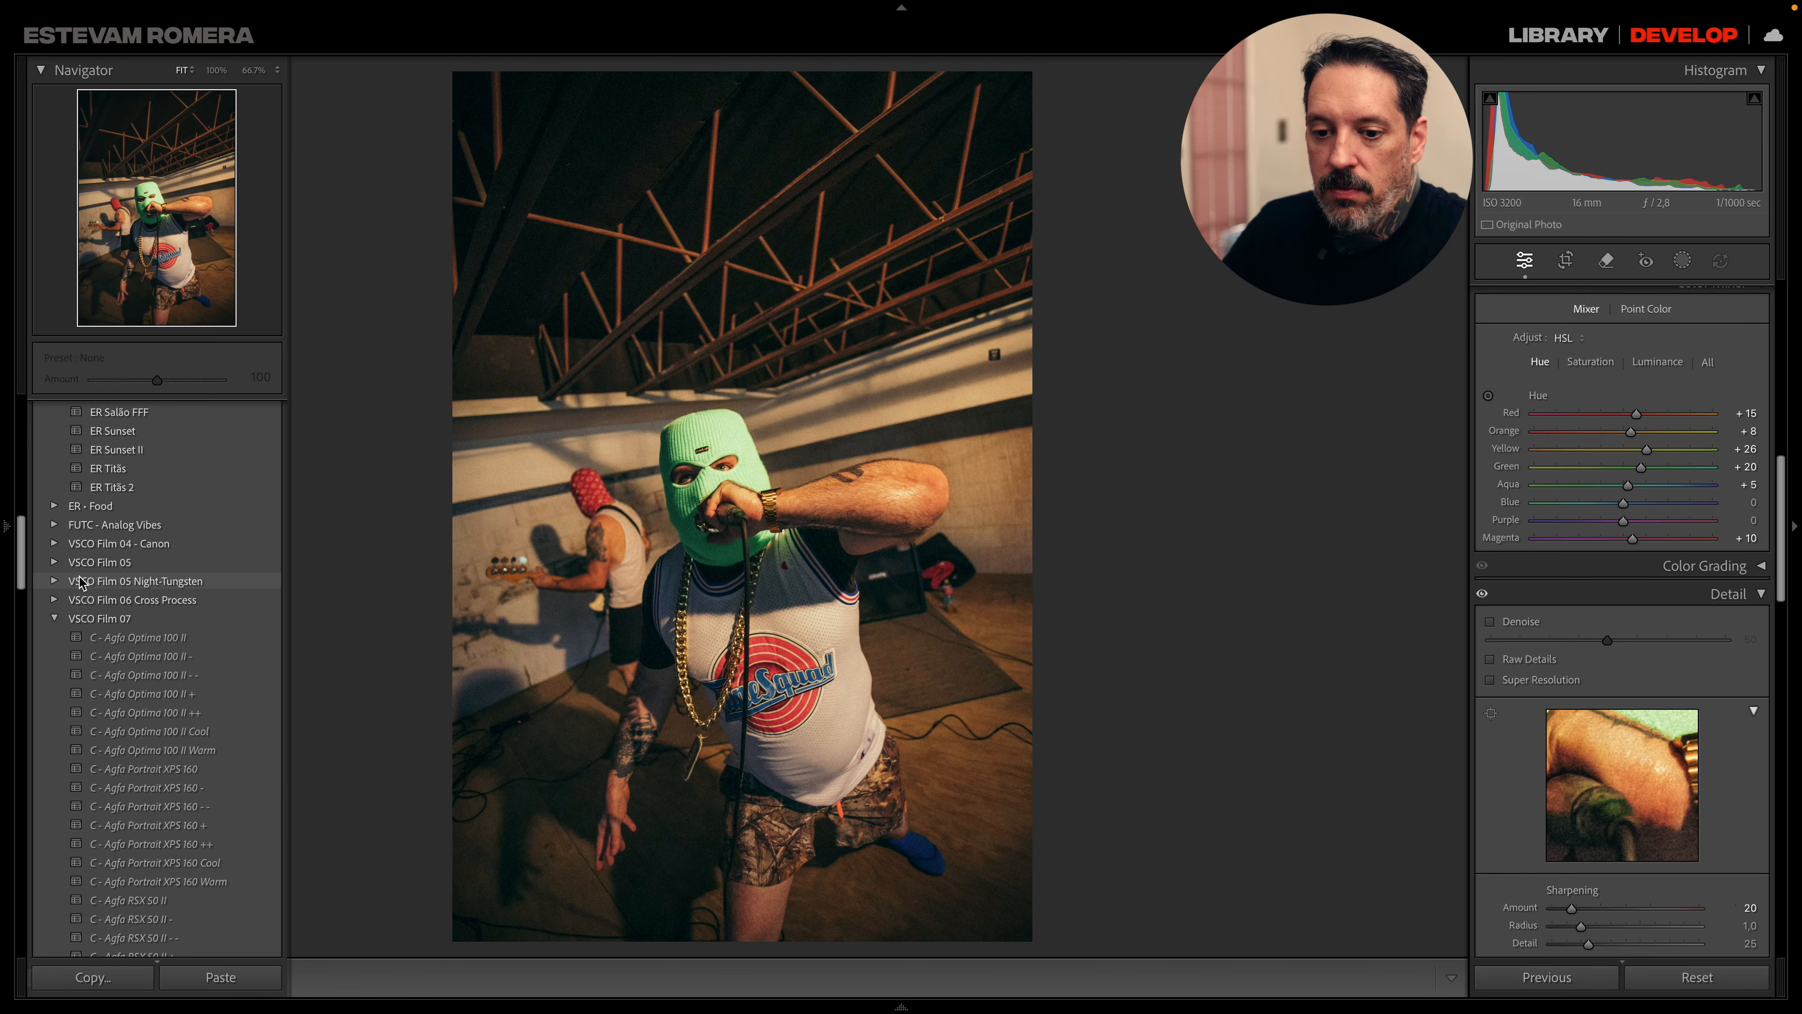
left_click(54, 544)
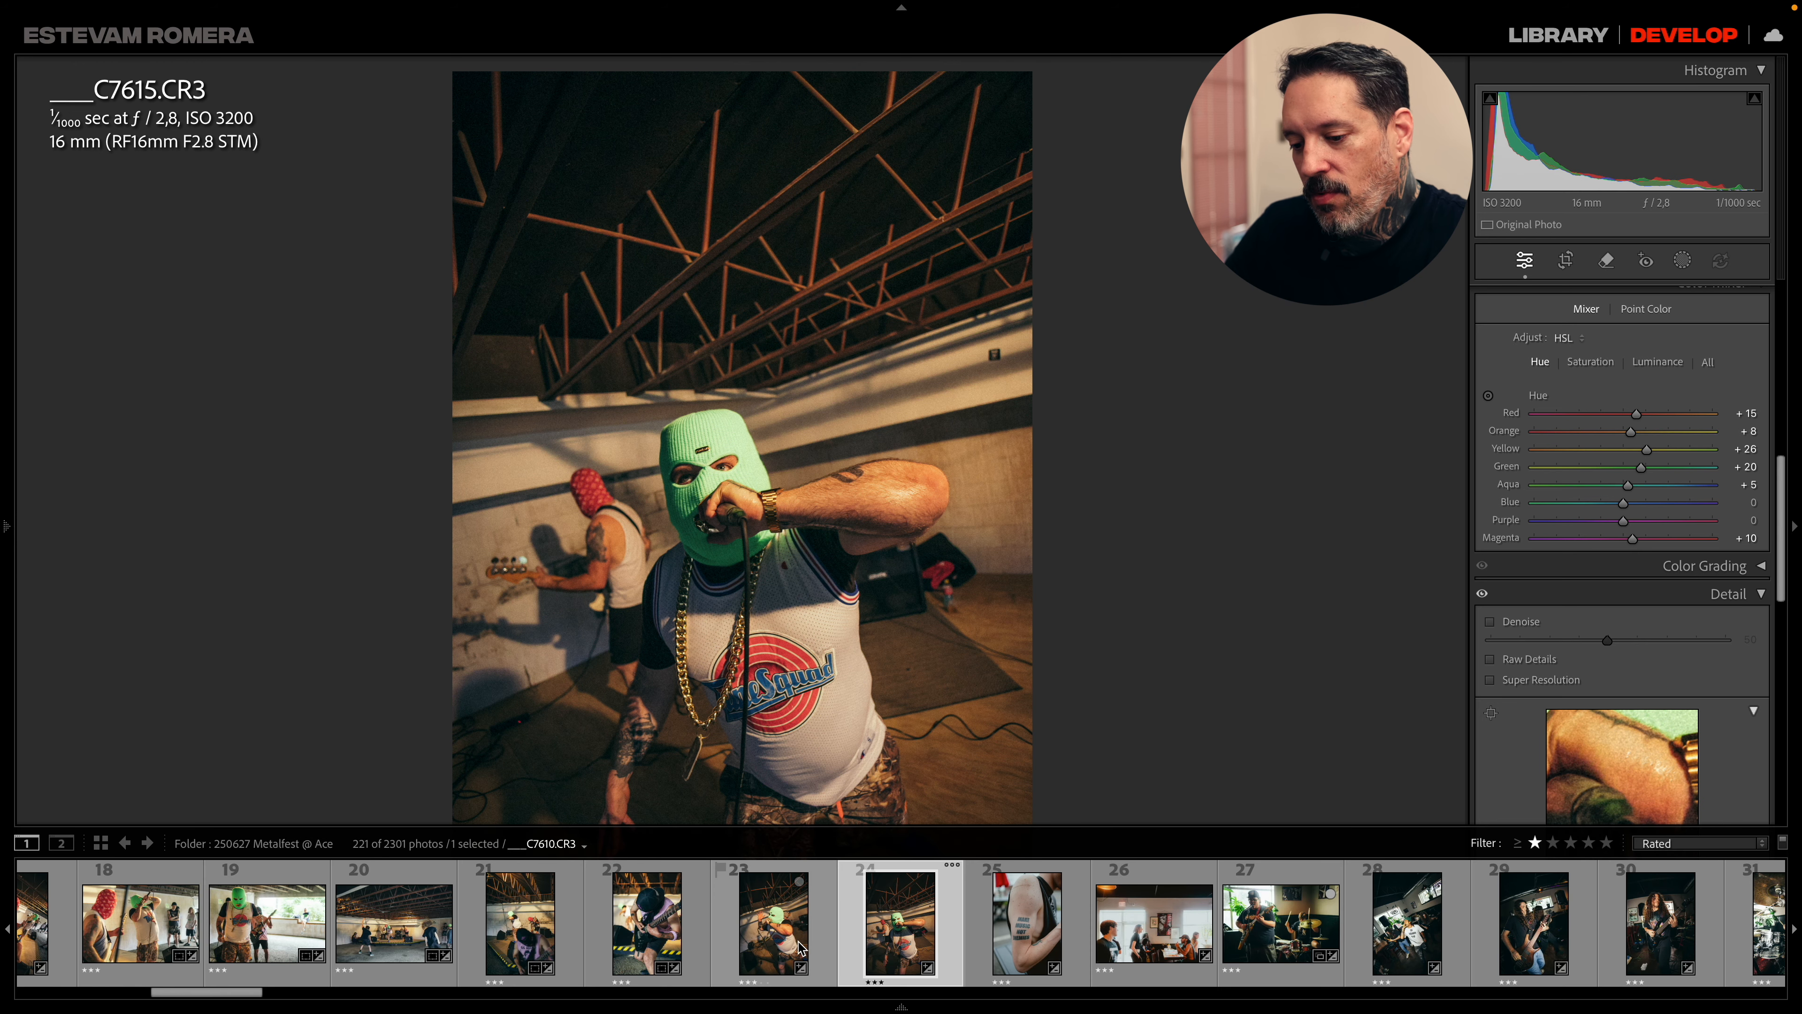
- Revisit the photos ___C7610.CR3, ER__3211.CR3 and ER__3210.CR3 to compare their colours
left_click(798, 942)
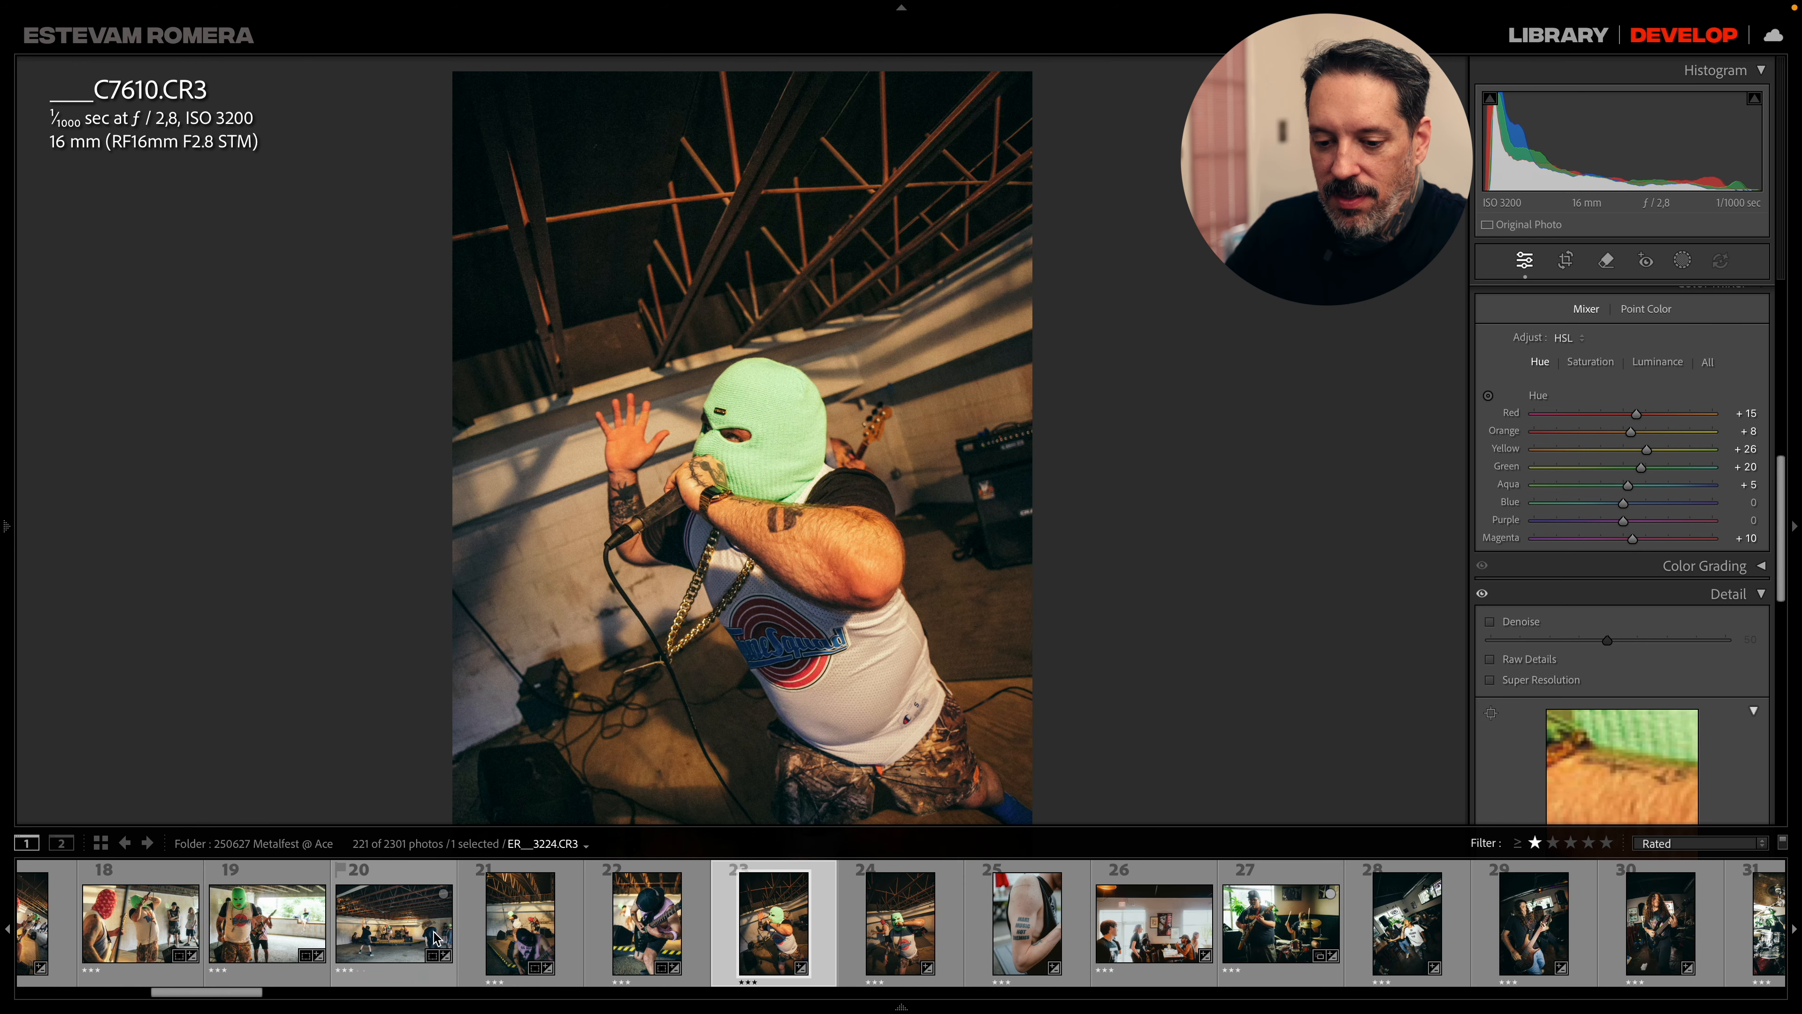
left_click(262, 927)
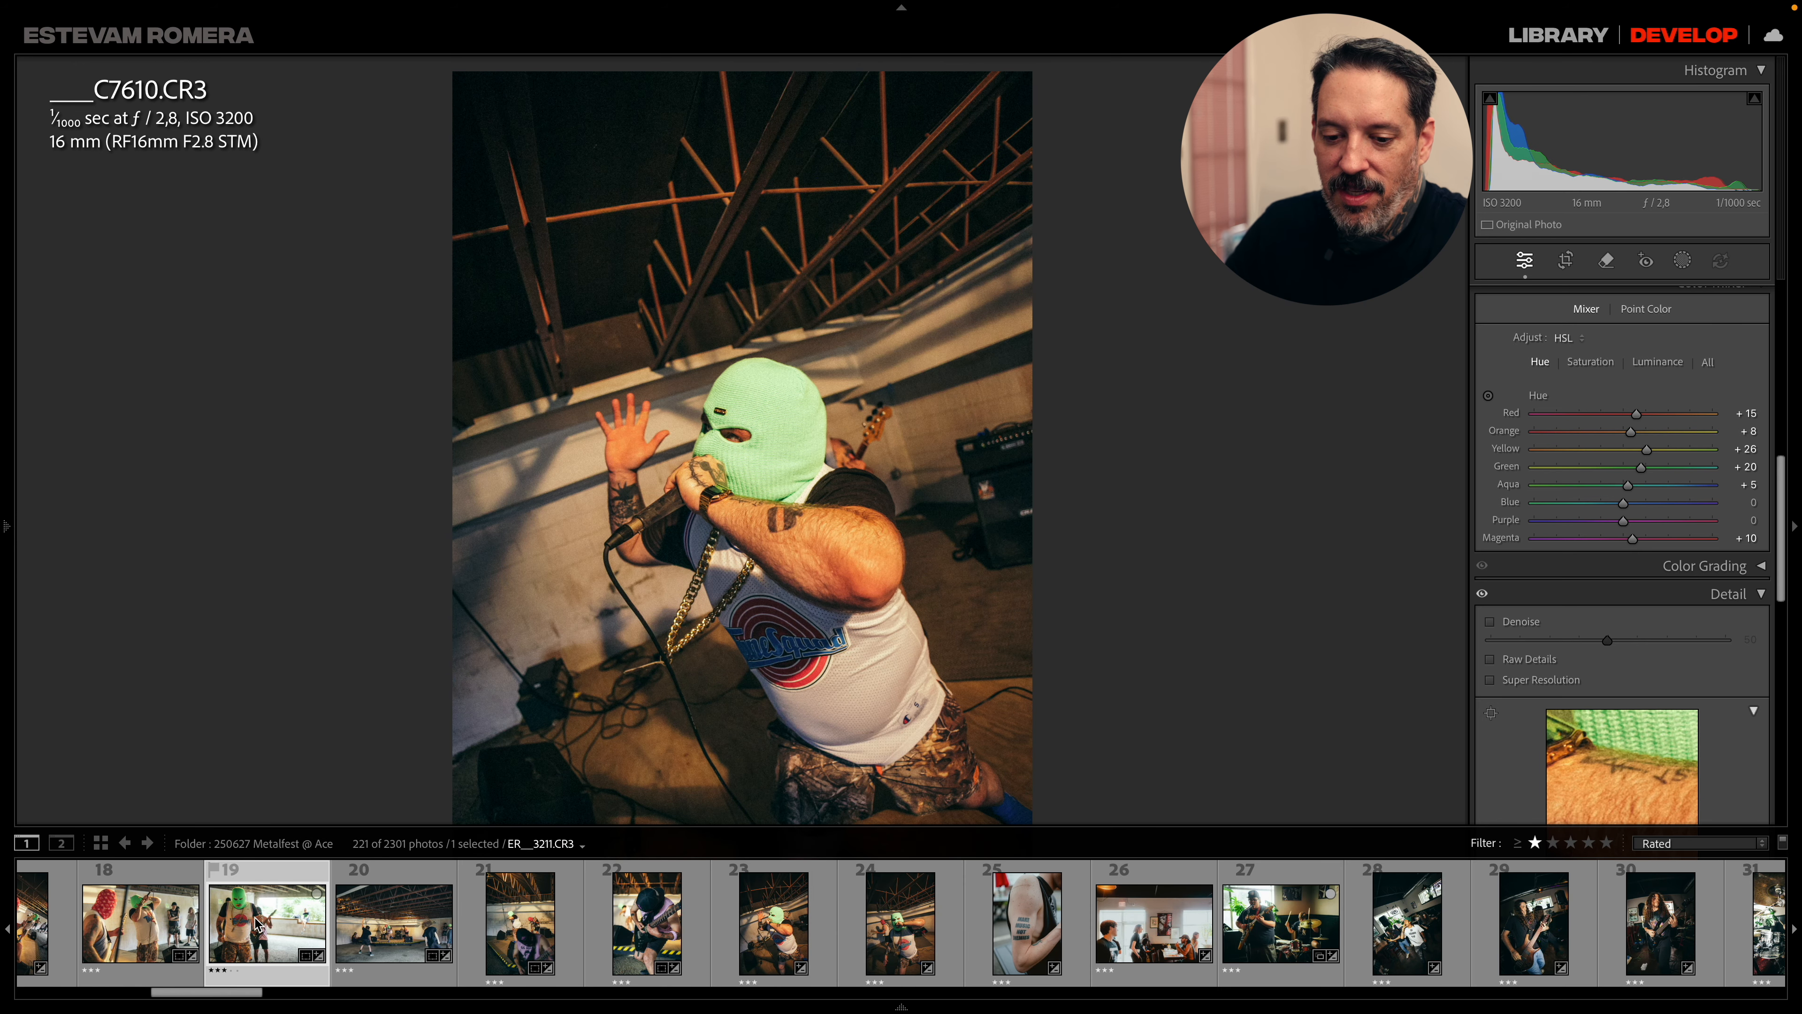
left_click(174, 924)
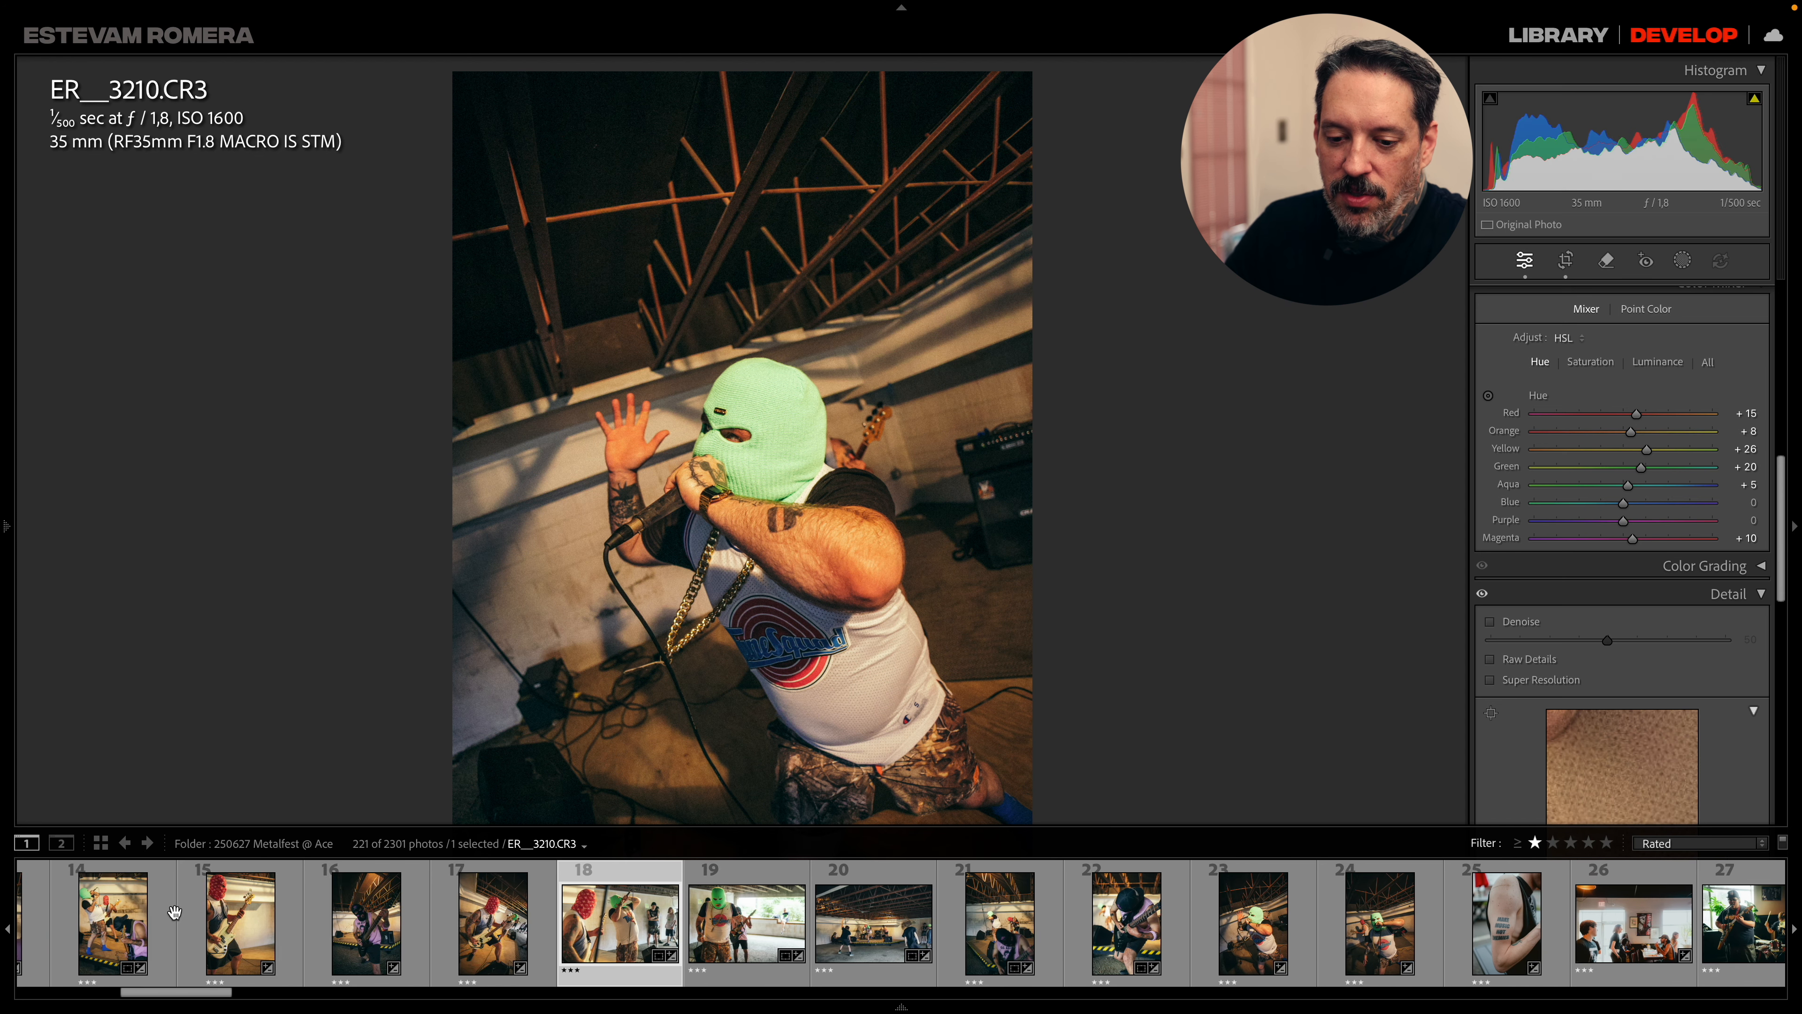
- Look through the neighbouring thumbnails and return to the masked-singer photos ___C7610.CR3 and ___C7615.CR3
scroll(176, 918, "up", 5)
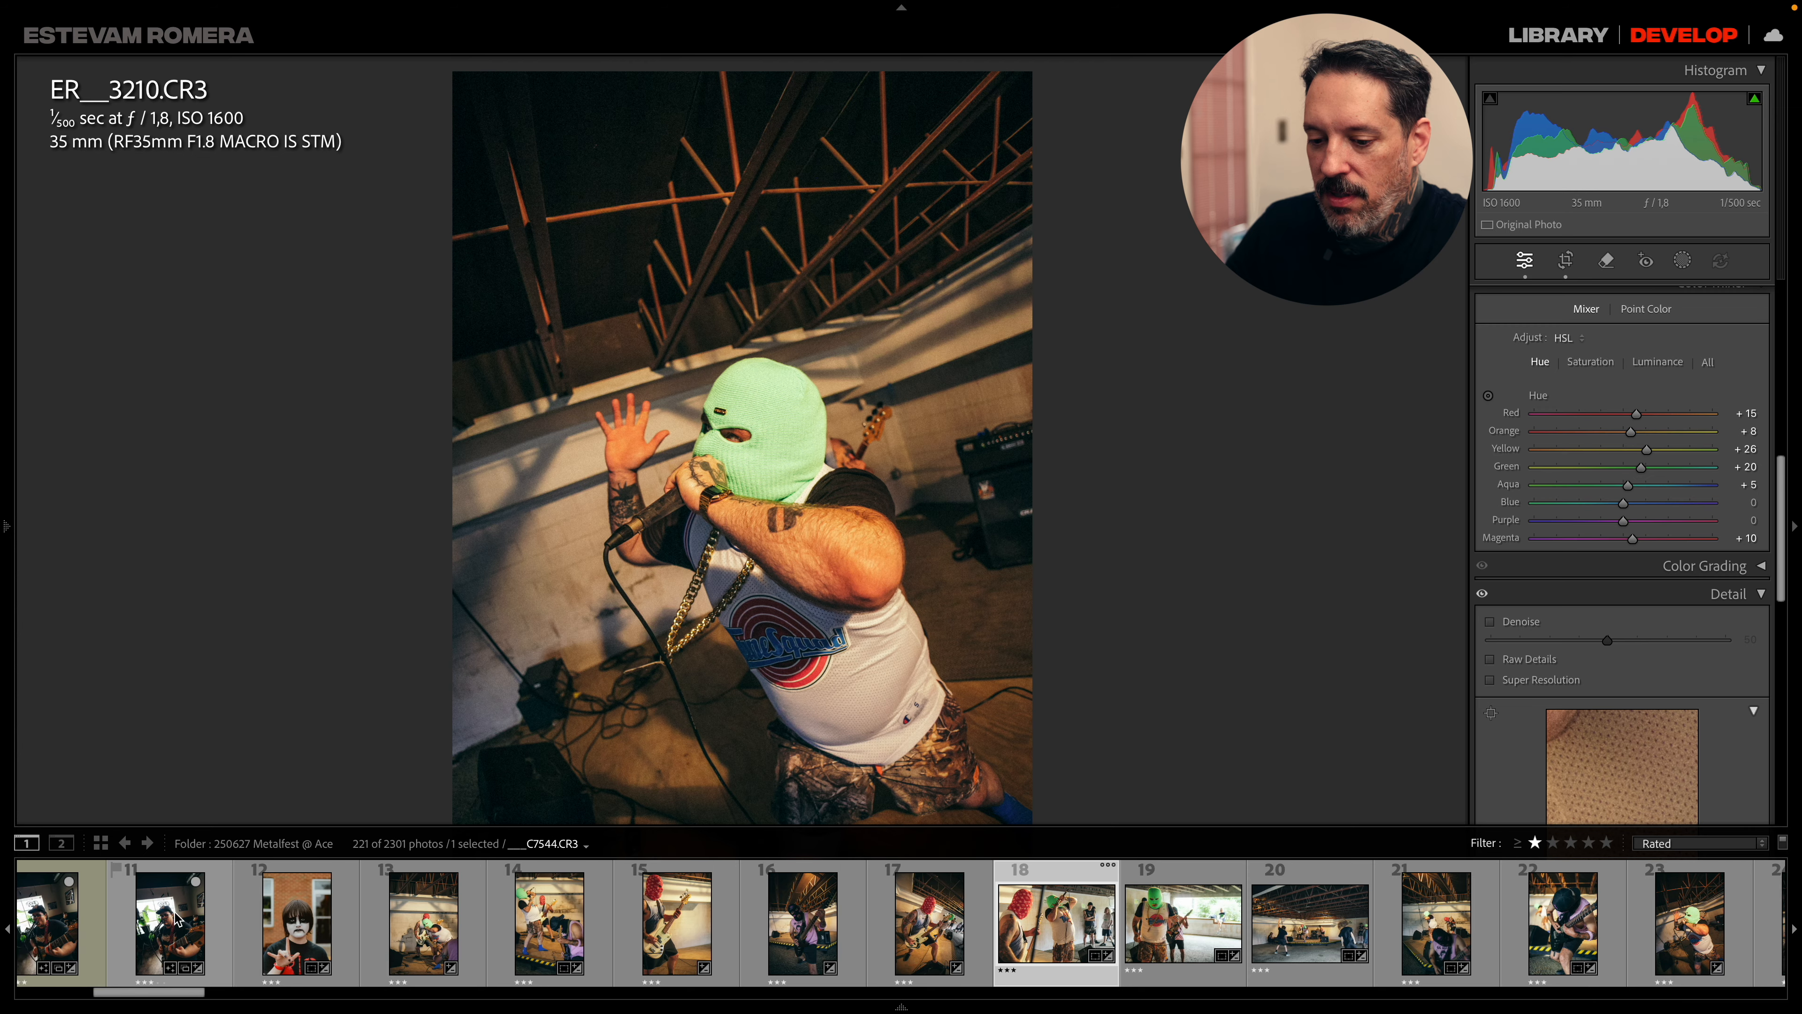
scroll(176, 917, "down", 9)
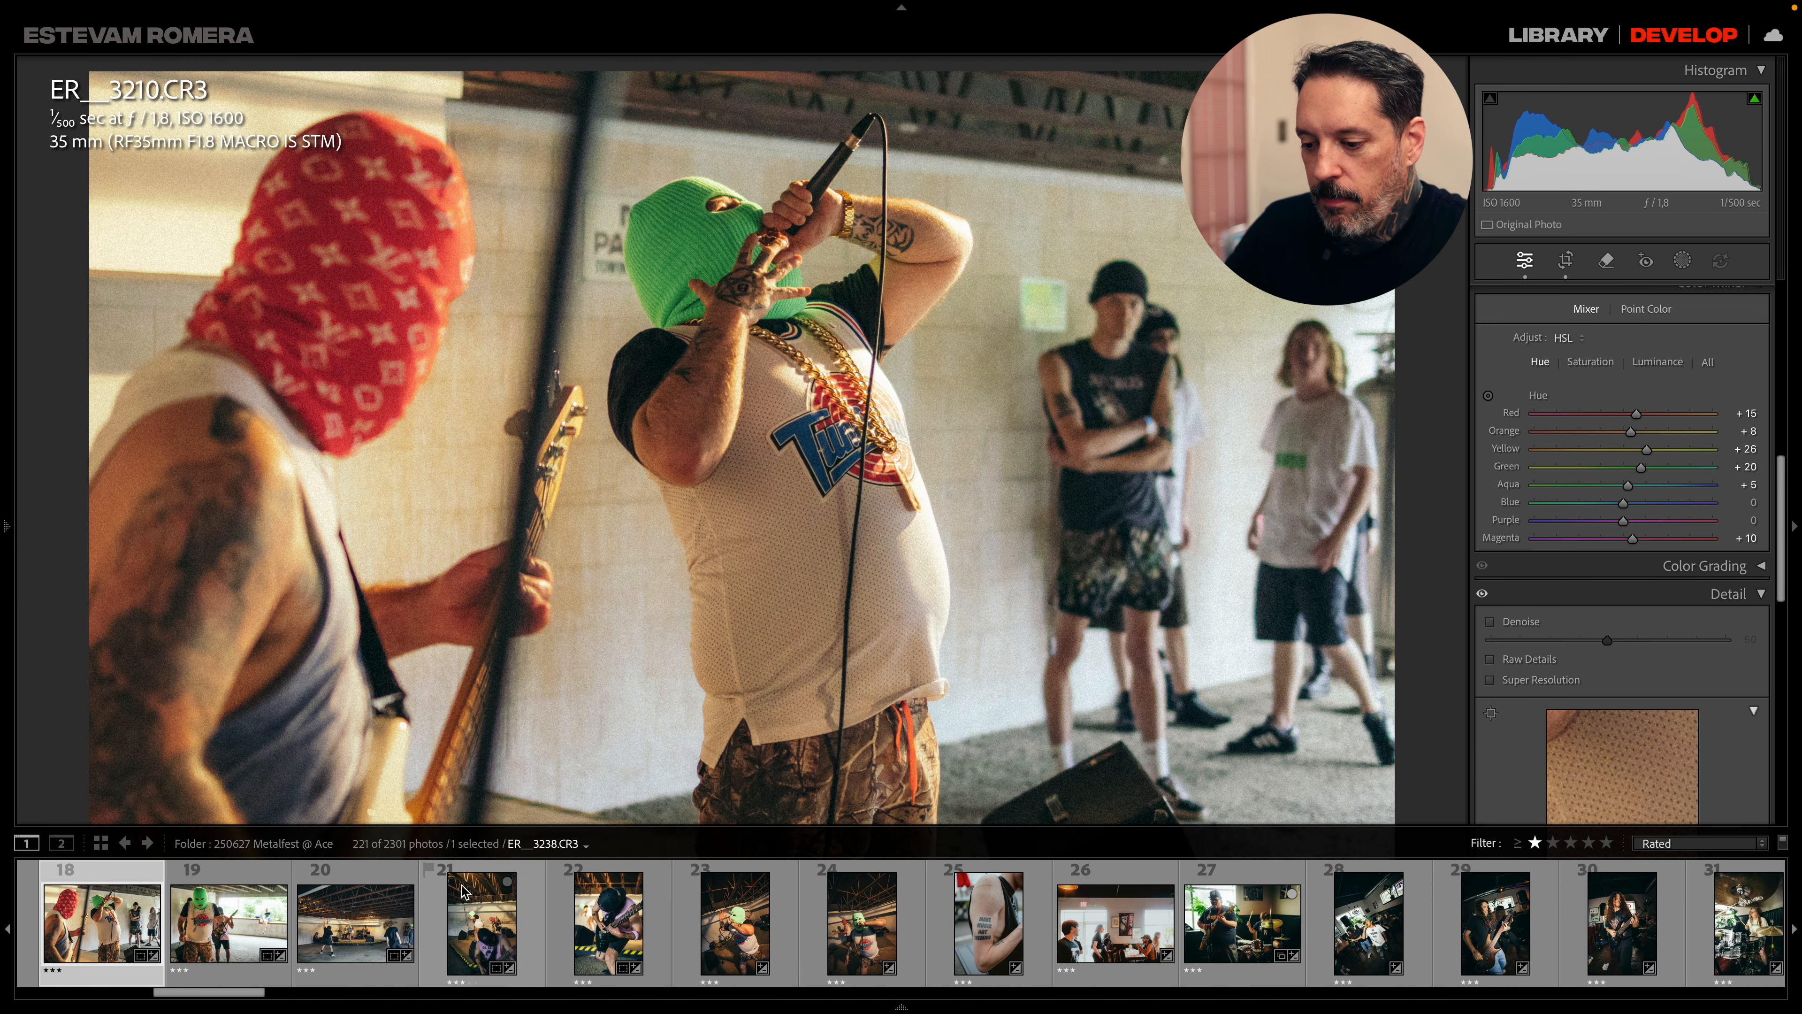
left_click(717, 920)
left_click(880, 930)
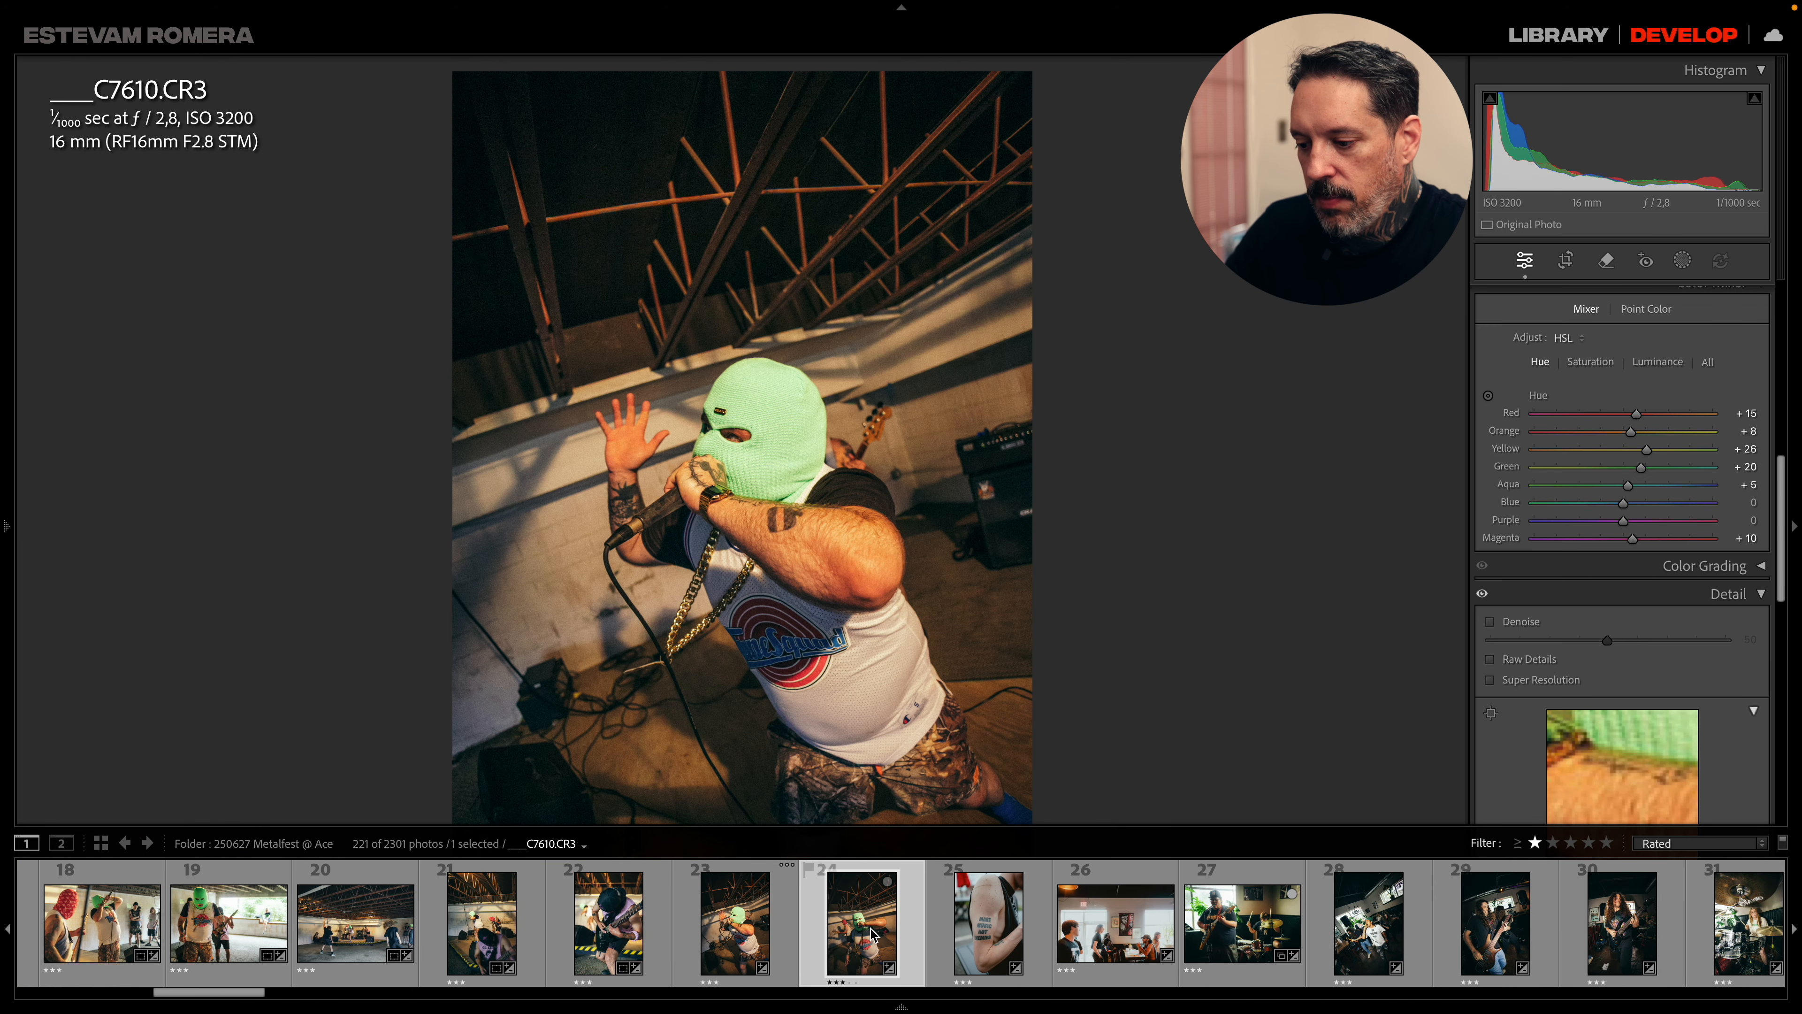
- View the tattooed-arm photo ER__3247.CR3 alongside the ER preset list, and move on to ER__3249.CR3
left_click(982, 923)
left_click(950, 927)
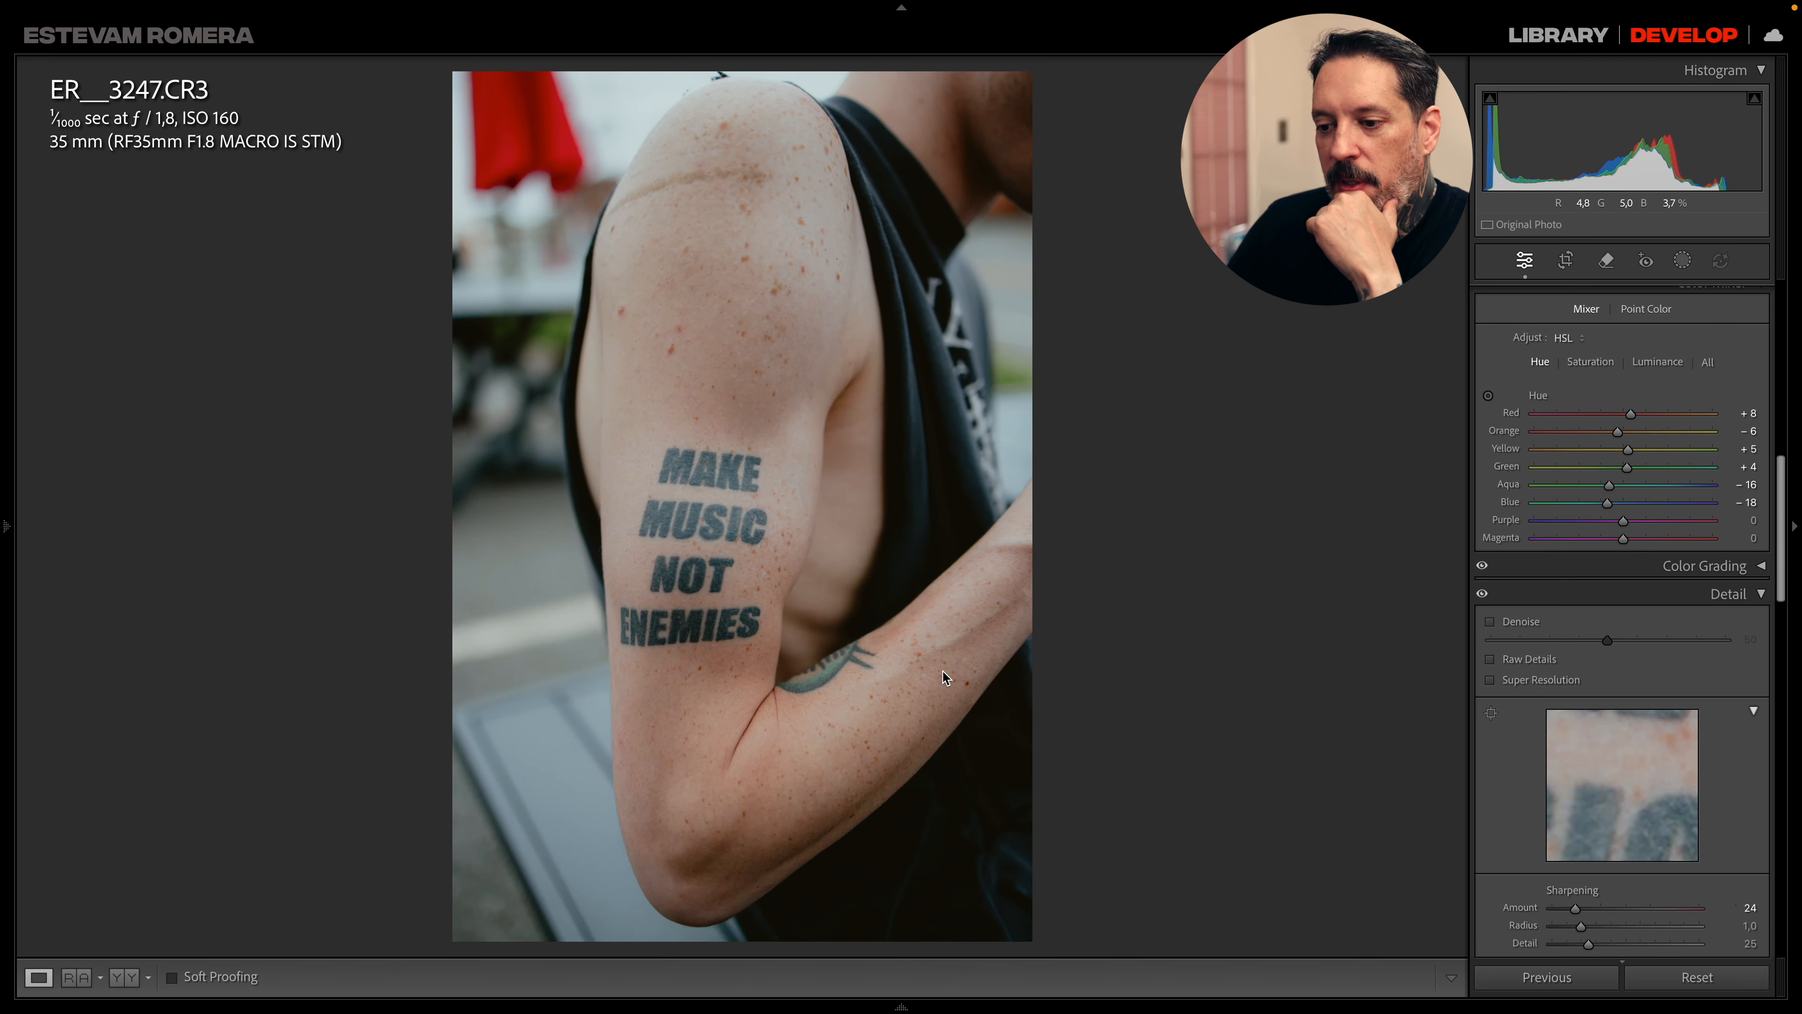
mouse_move(7, 522)
scroll(163, 511, "up", 3)
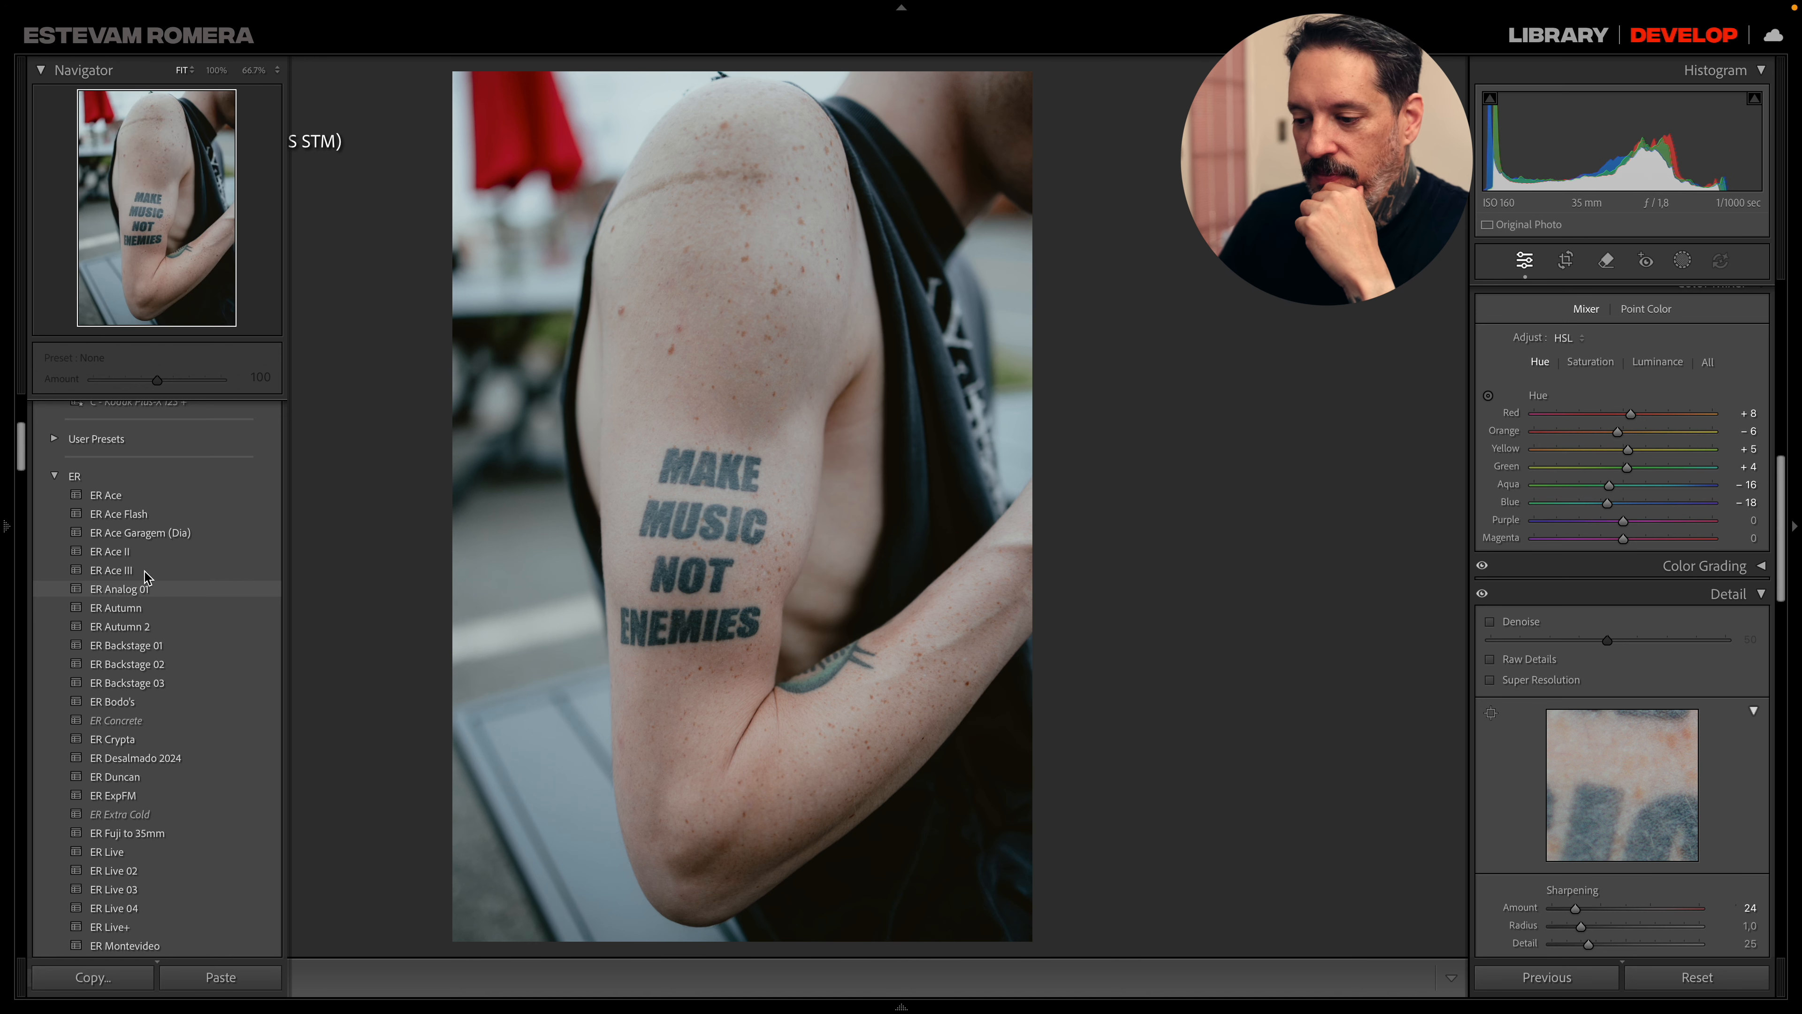
mouse_move(901, 1002)
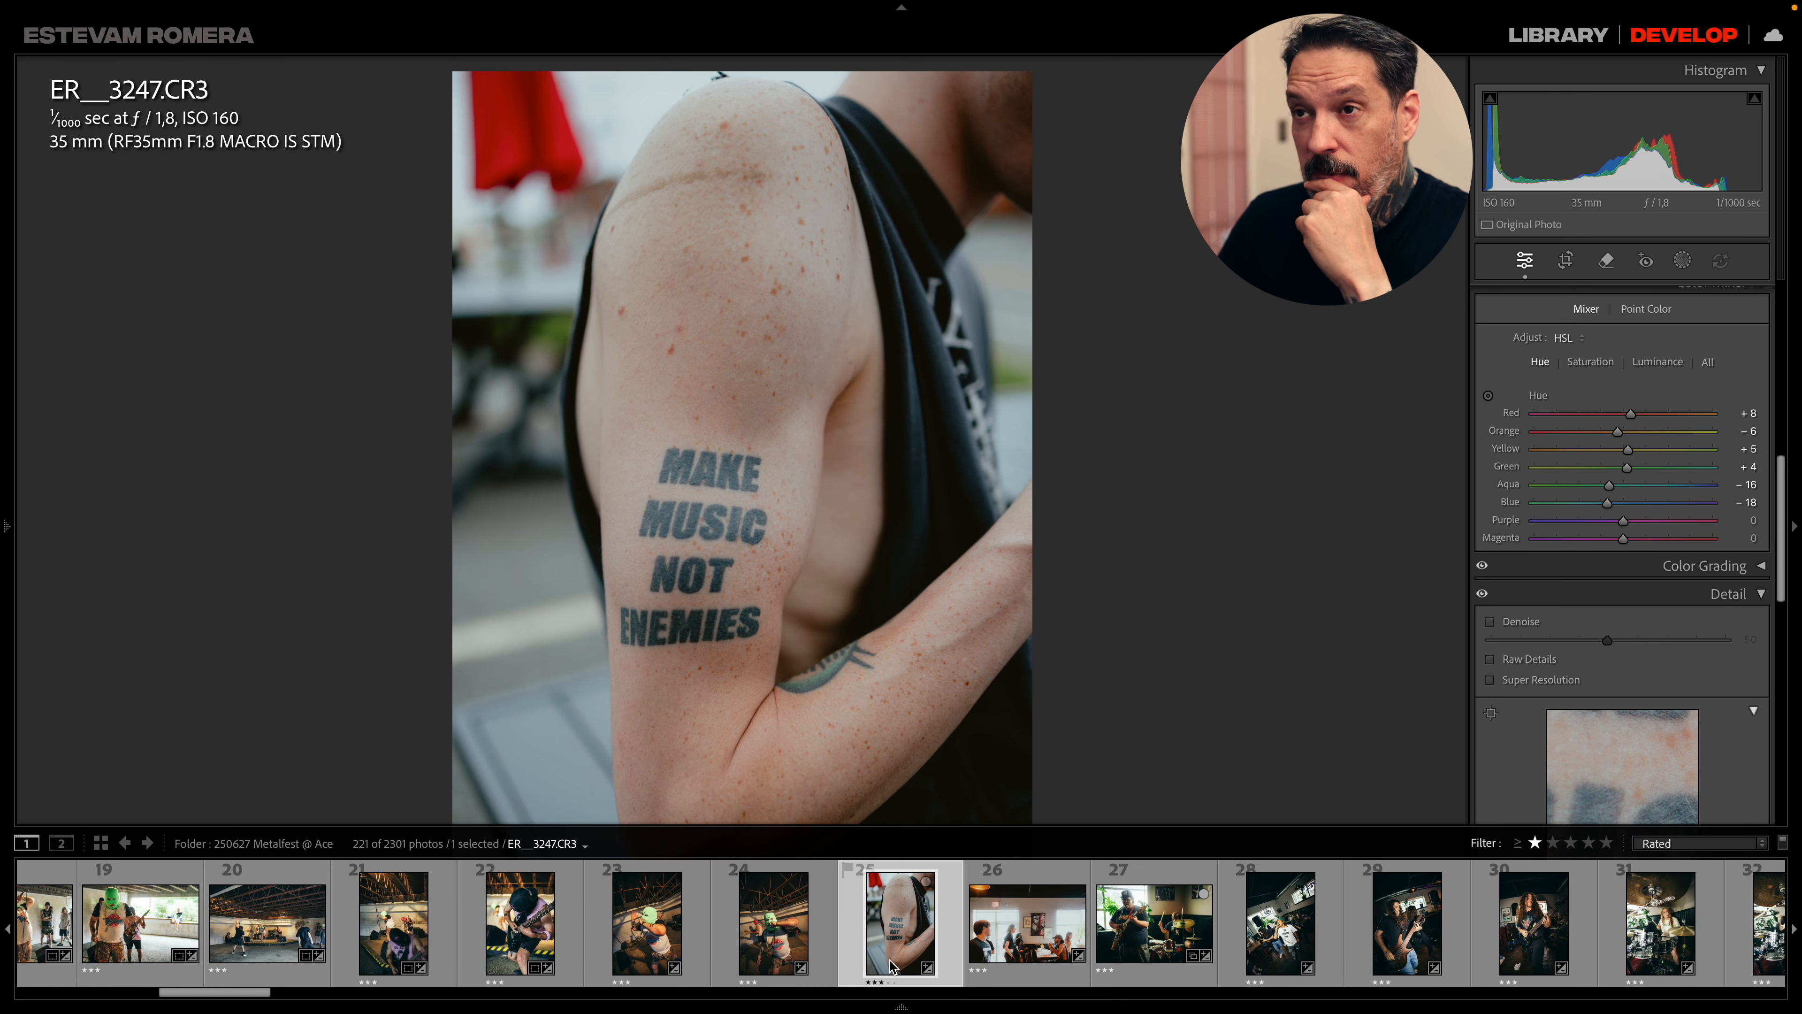
left_click(1034, 924)
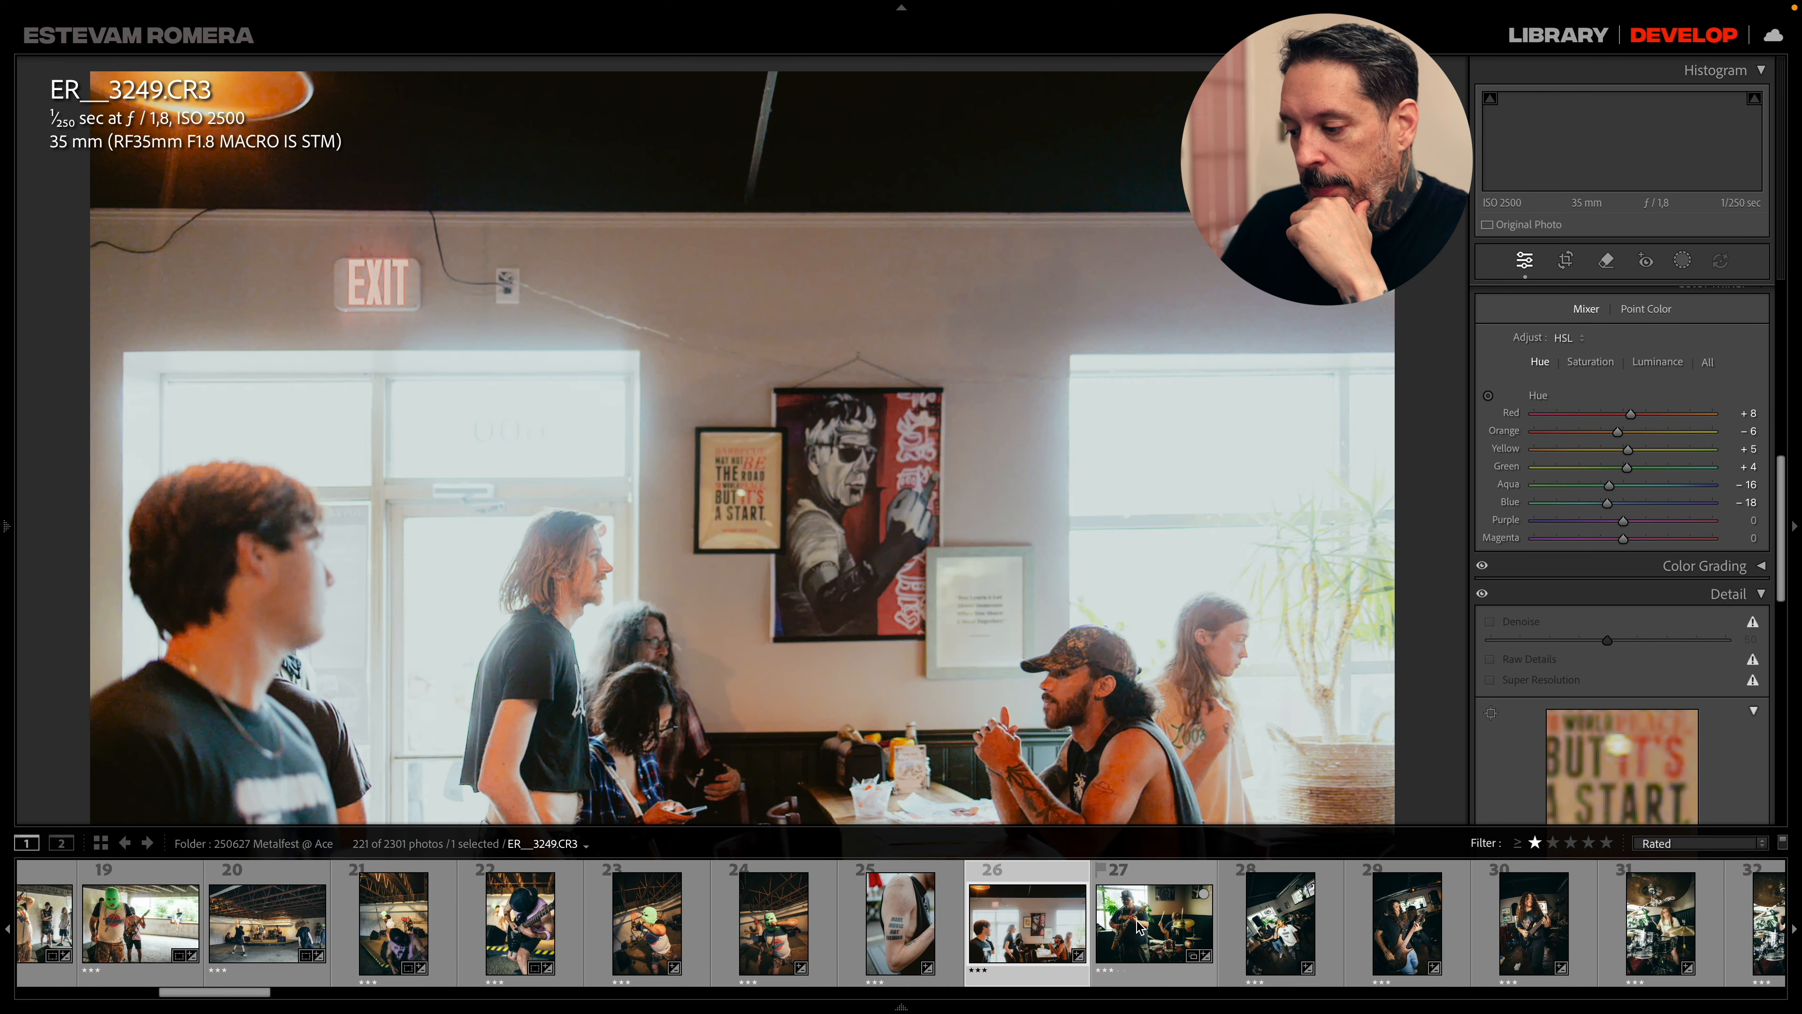
- Adjust ER__3172.CR3 to Temp 6,037, Tint +18, Exposure −0.20 and Contrast +43
left_click(1140, 928)
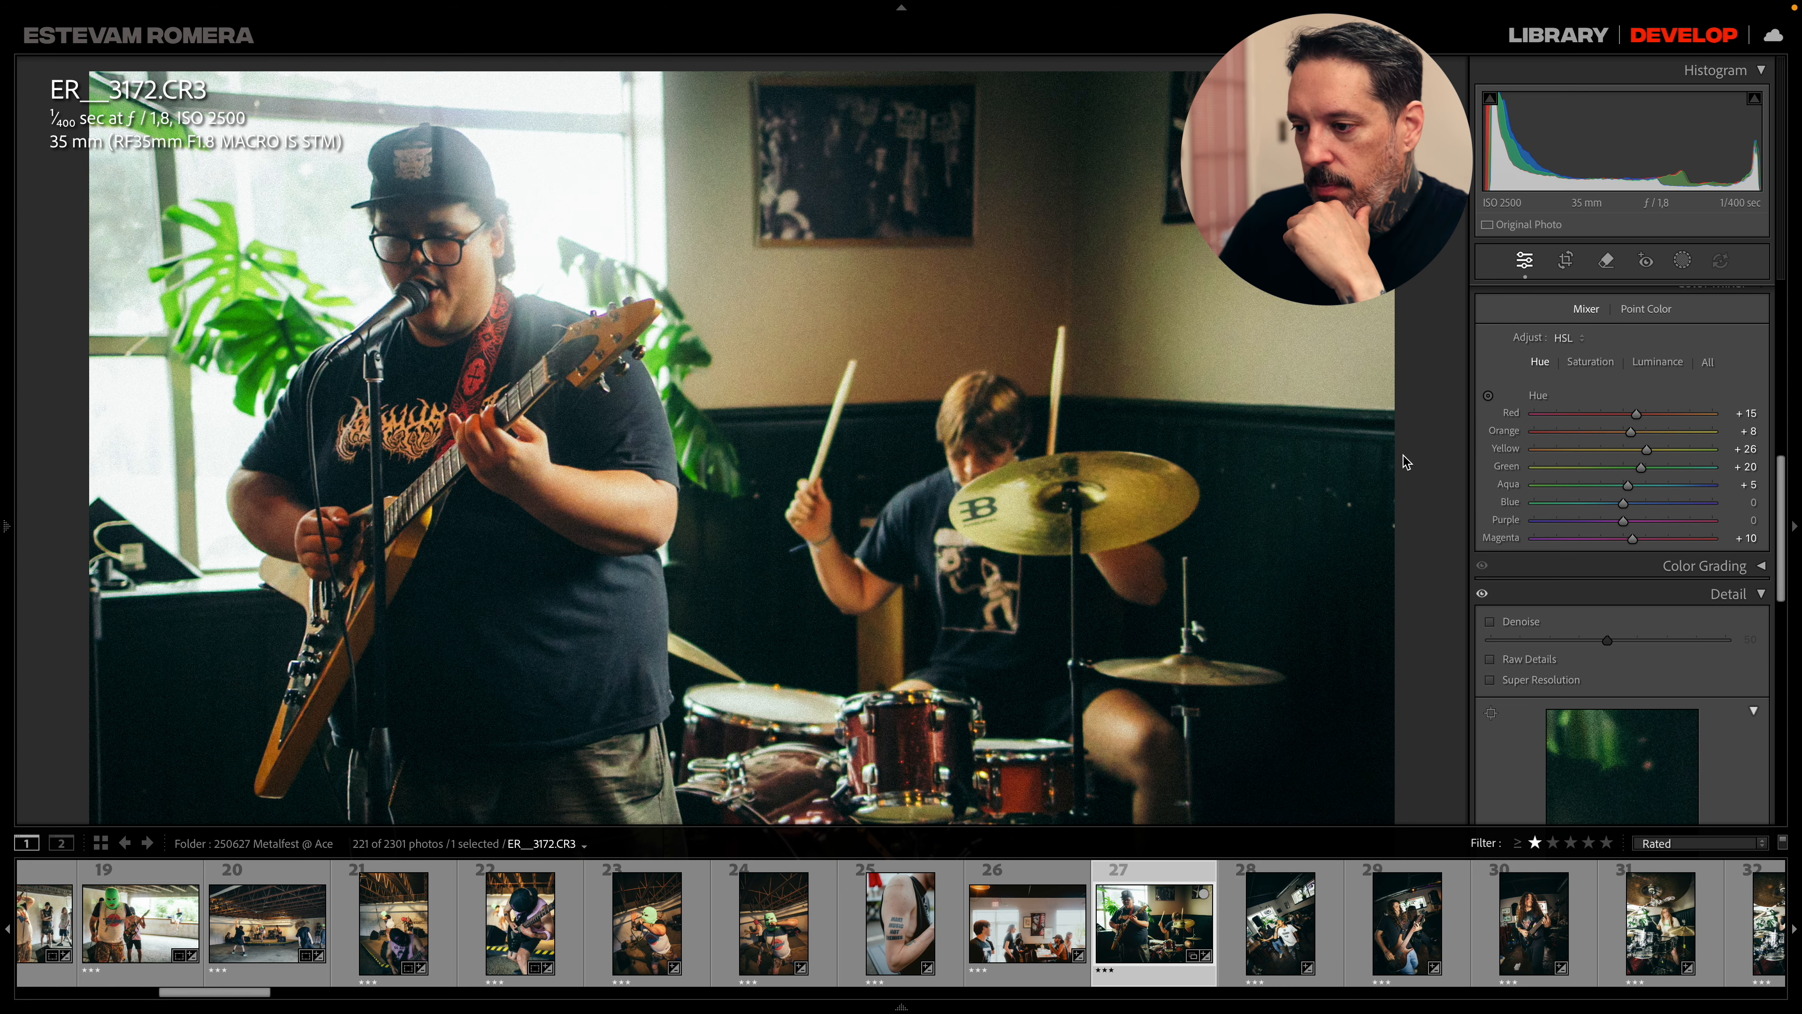
key("F6")
scroll(1618, 426, "up", 10)
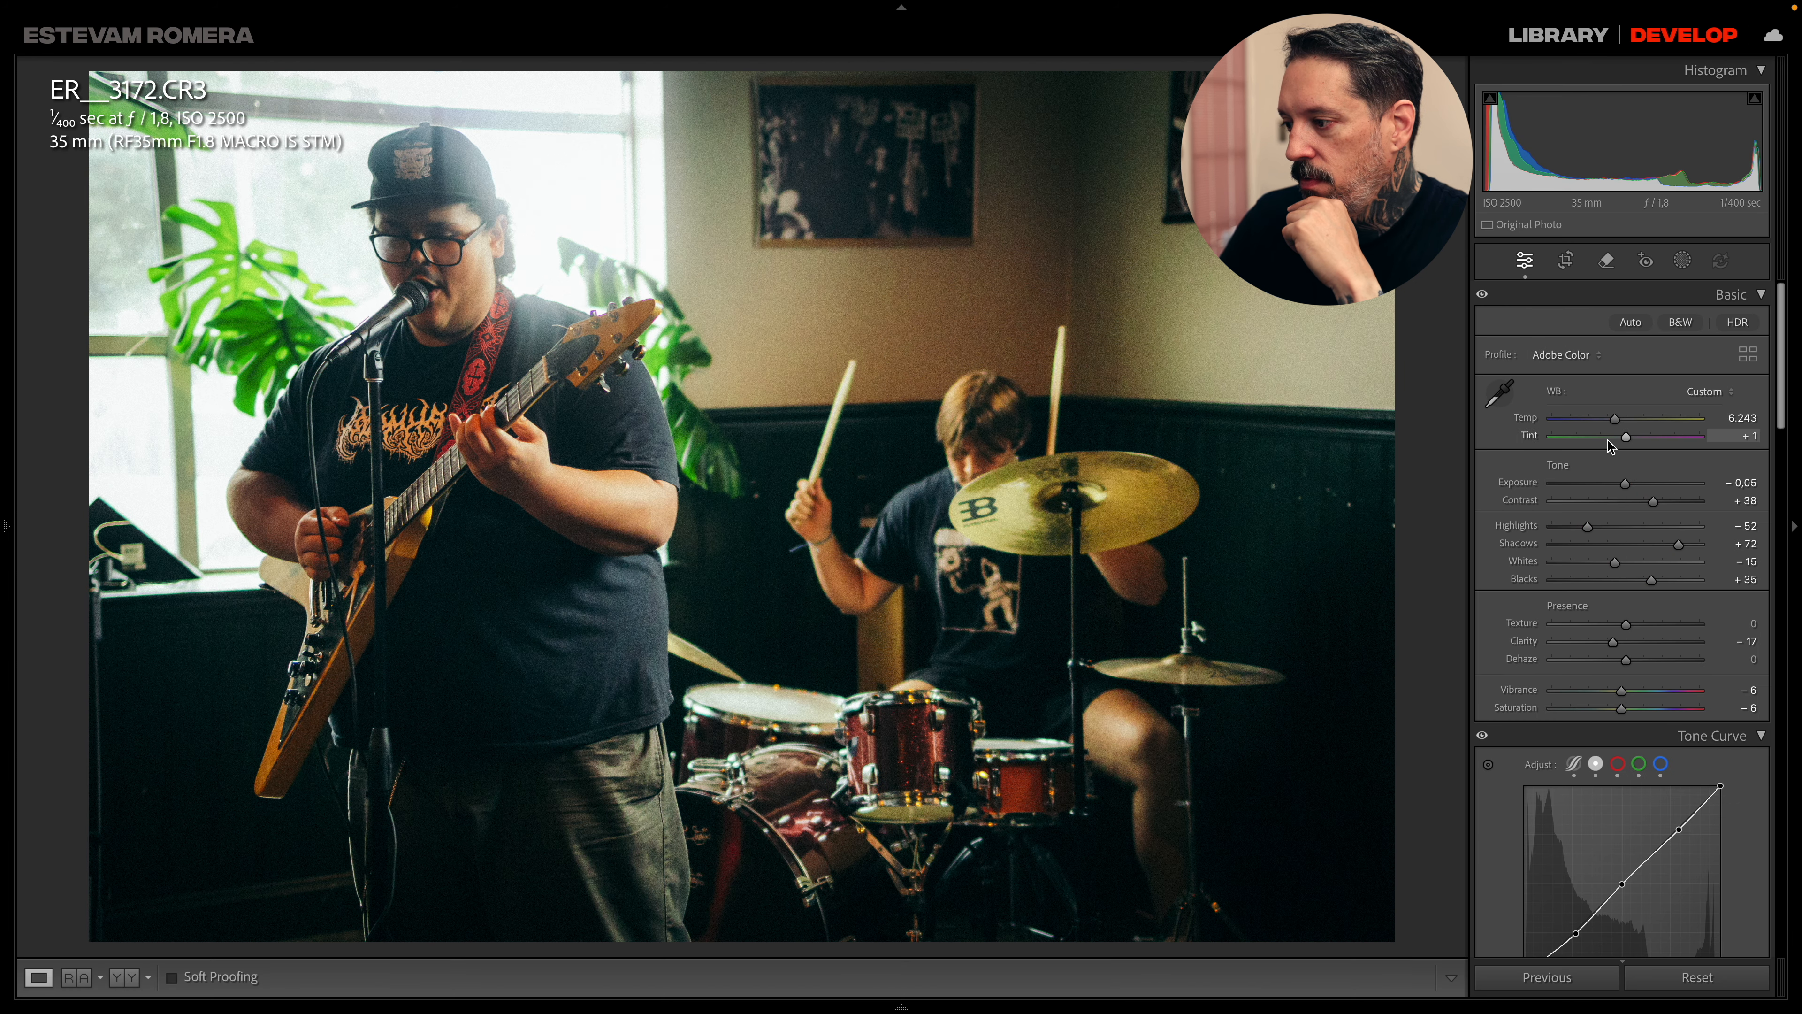
left_click_drag(1631, 436, 1611, 419)
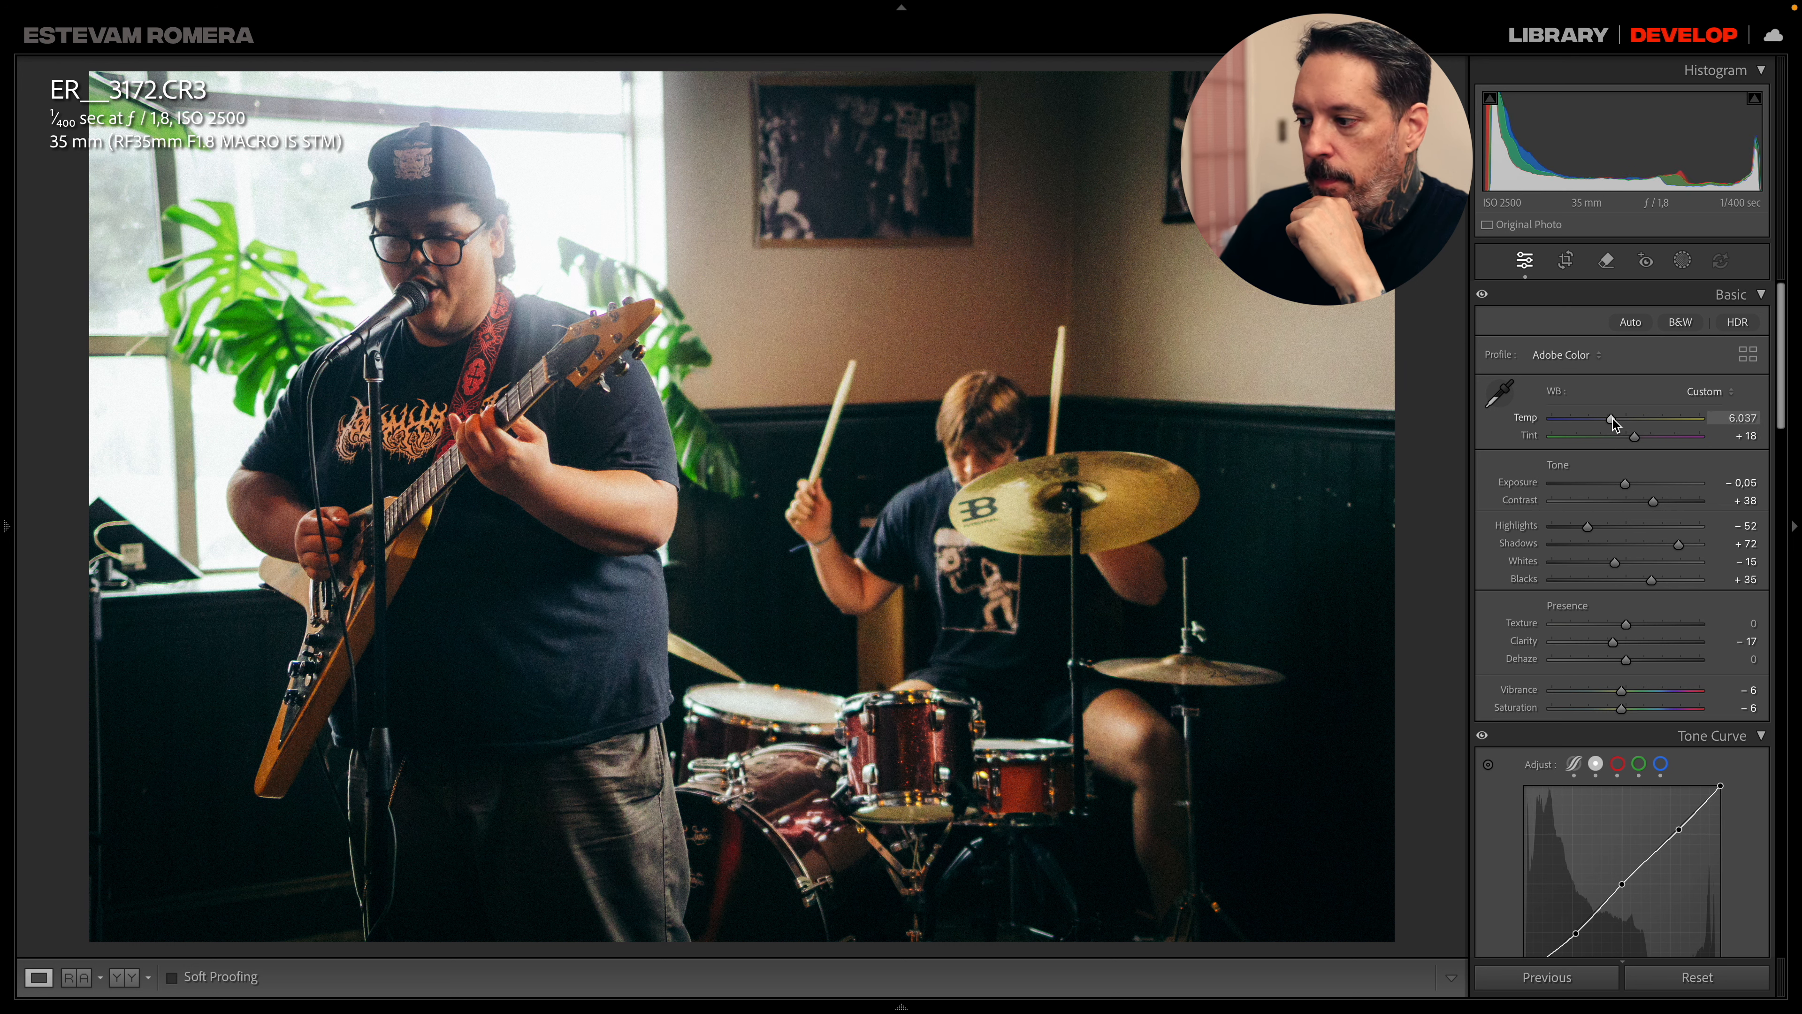
left_click_drag(1653, 501, 1619, 487)
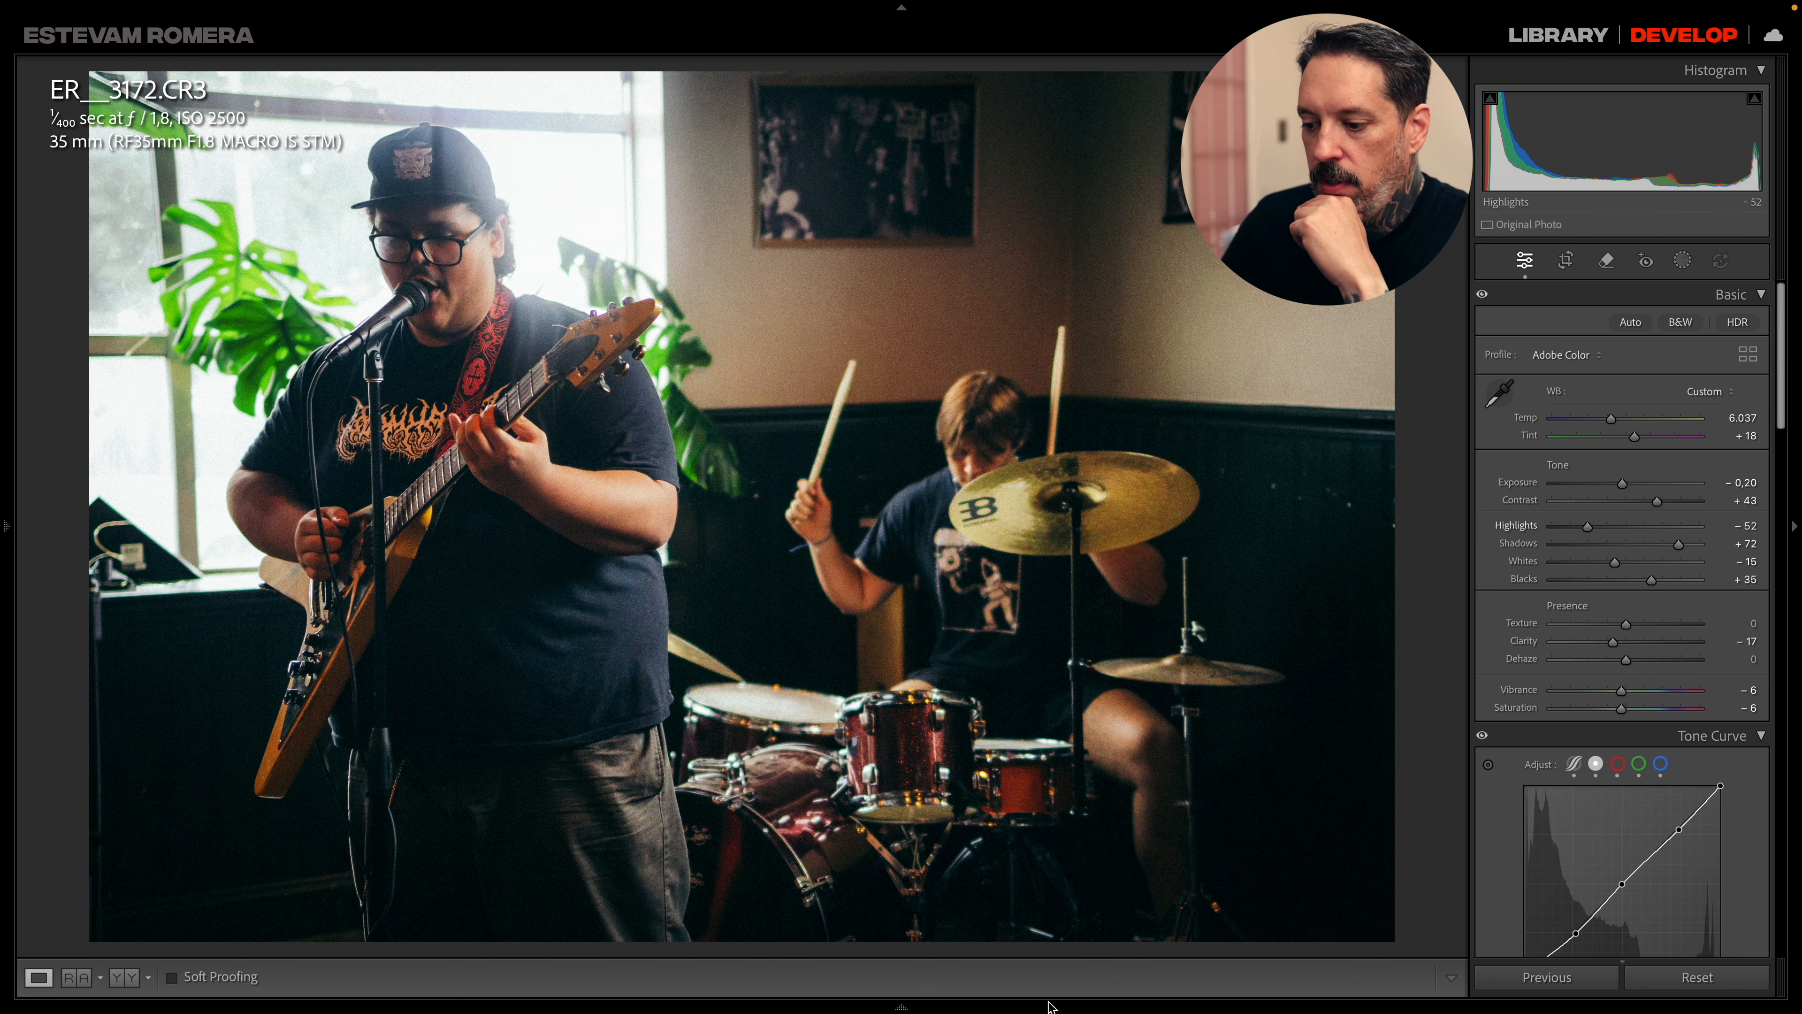
- Revisit ___C7615.CR3 and ER__3249.CR3 to compare their look with ER__3172.CR3
mouse_move(922, 1000)
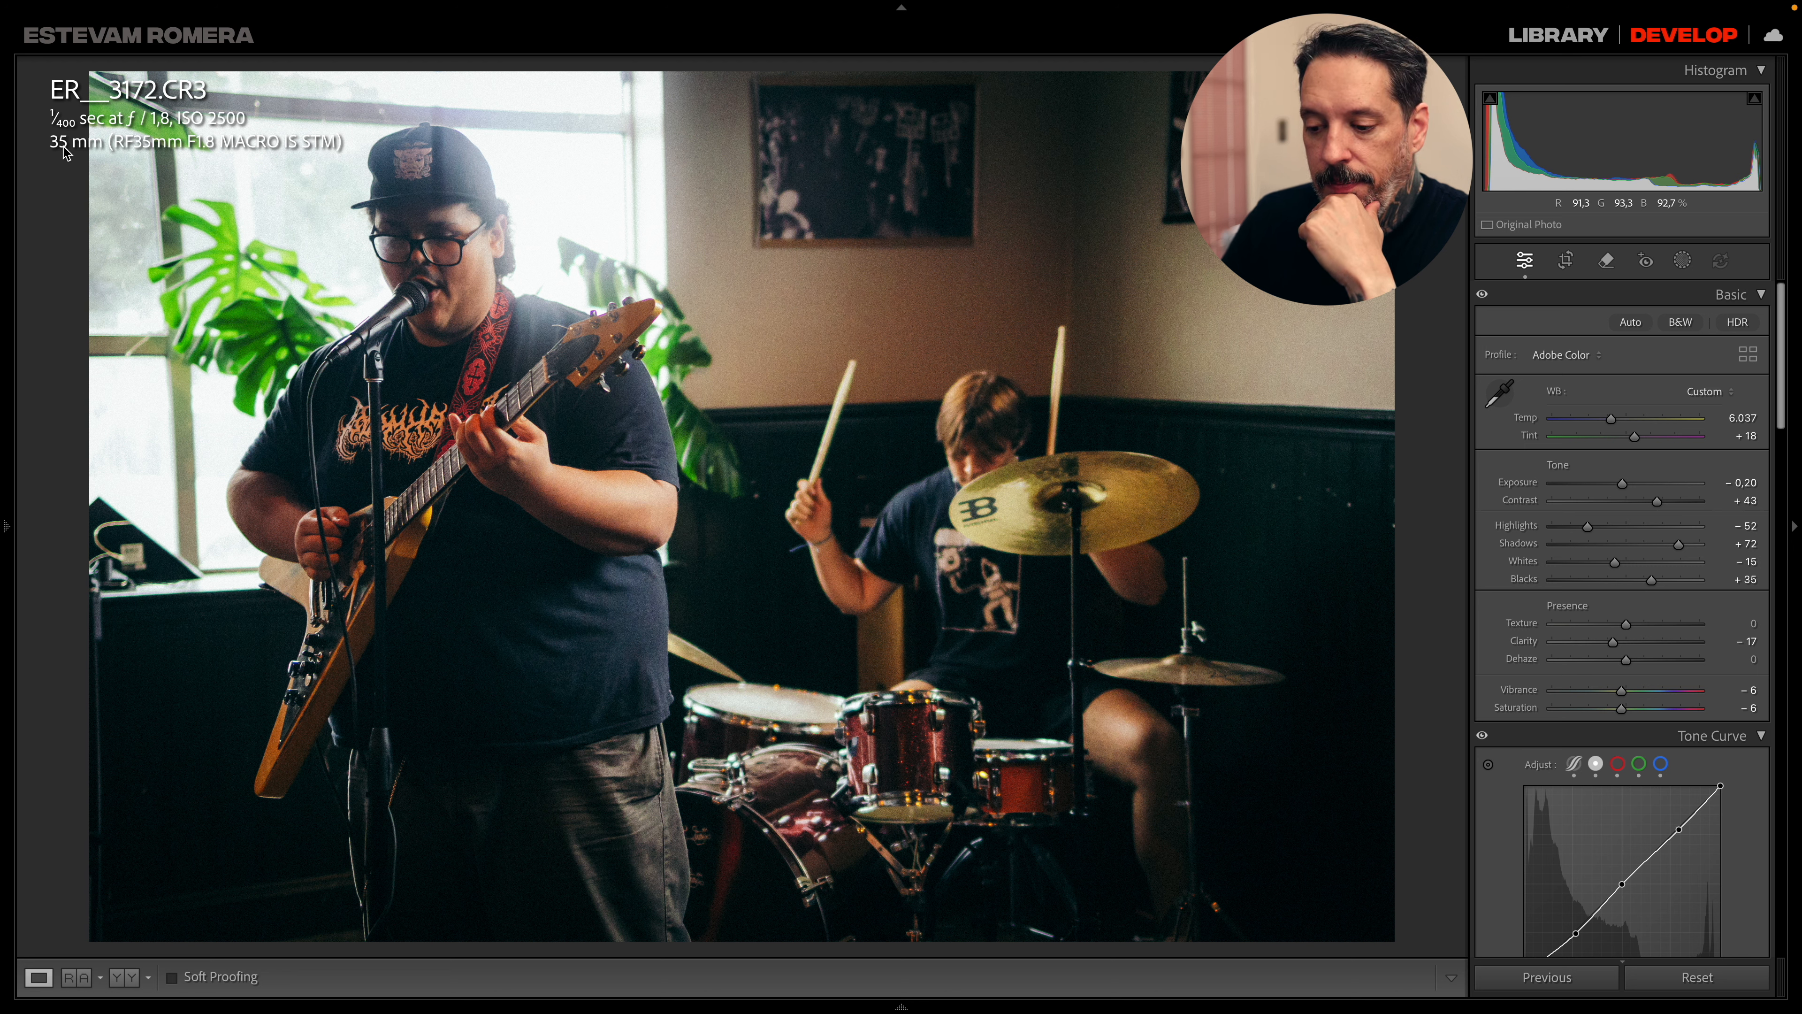
mouse_move(848, 1007)
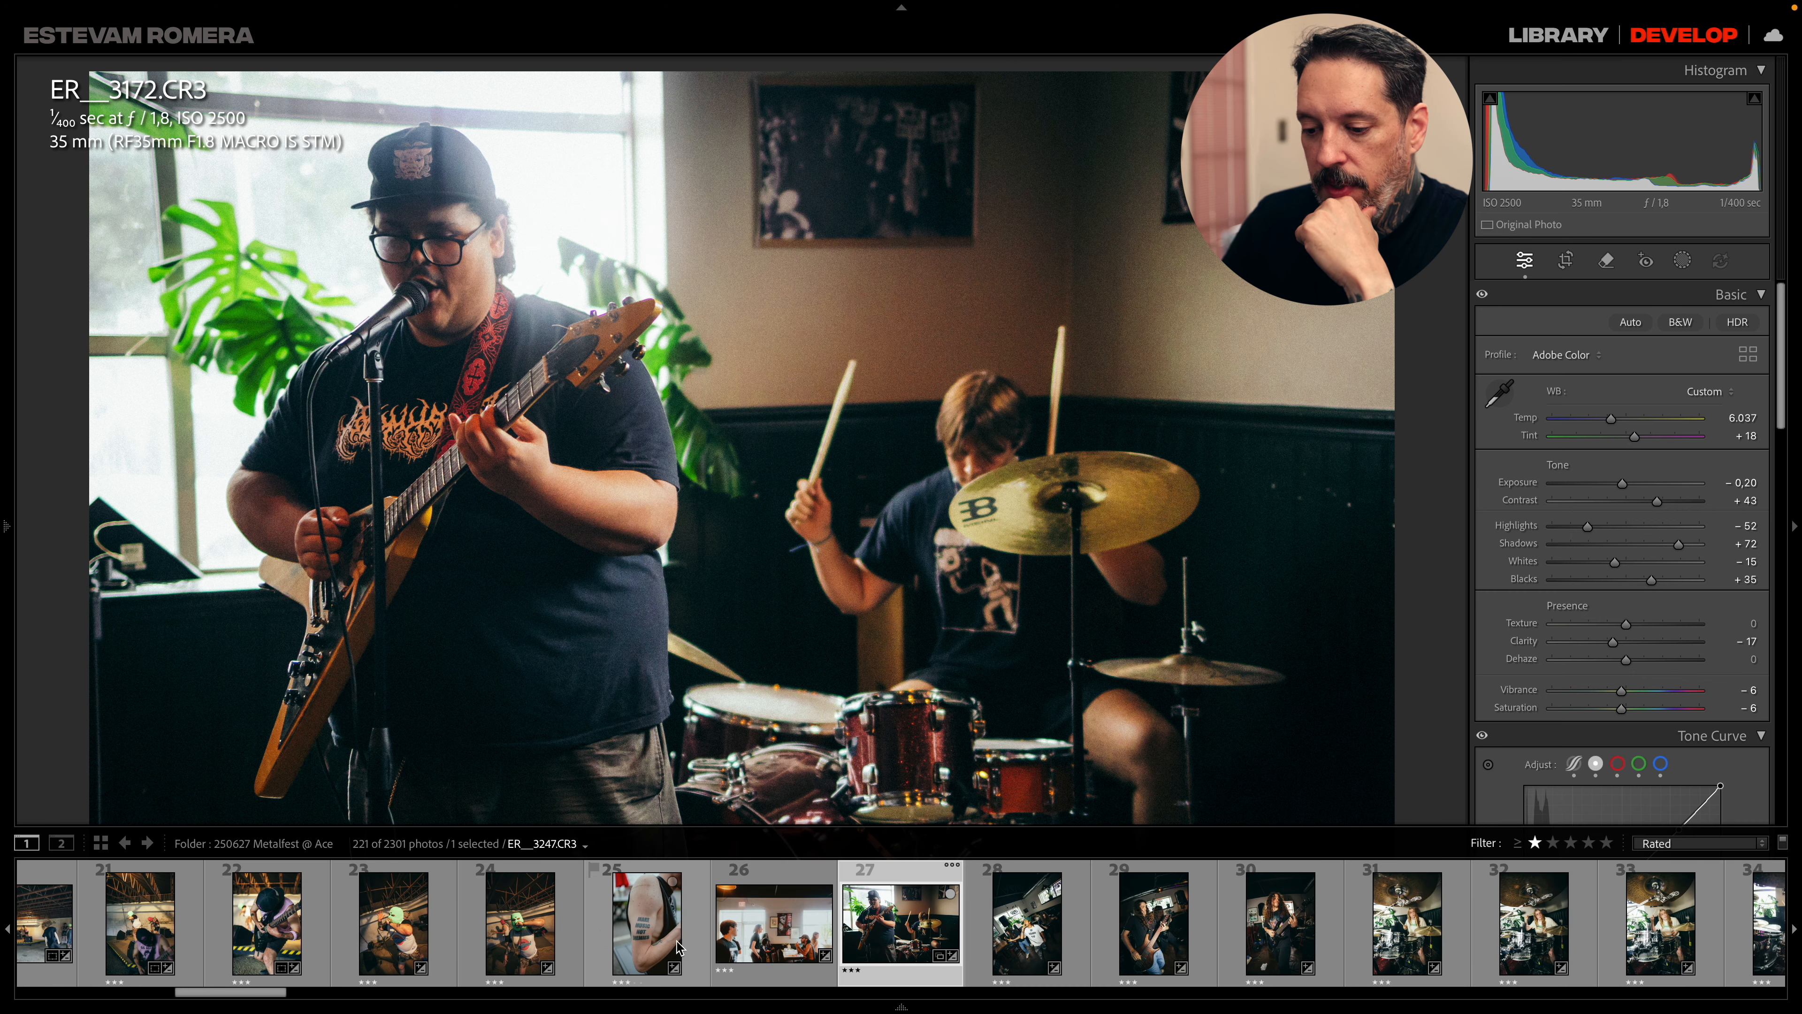
left_click(535, 932)
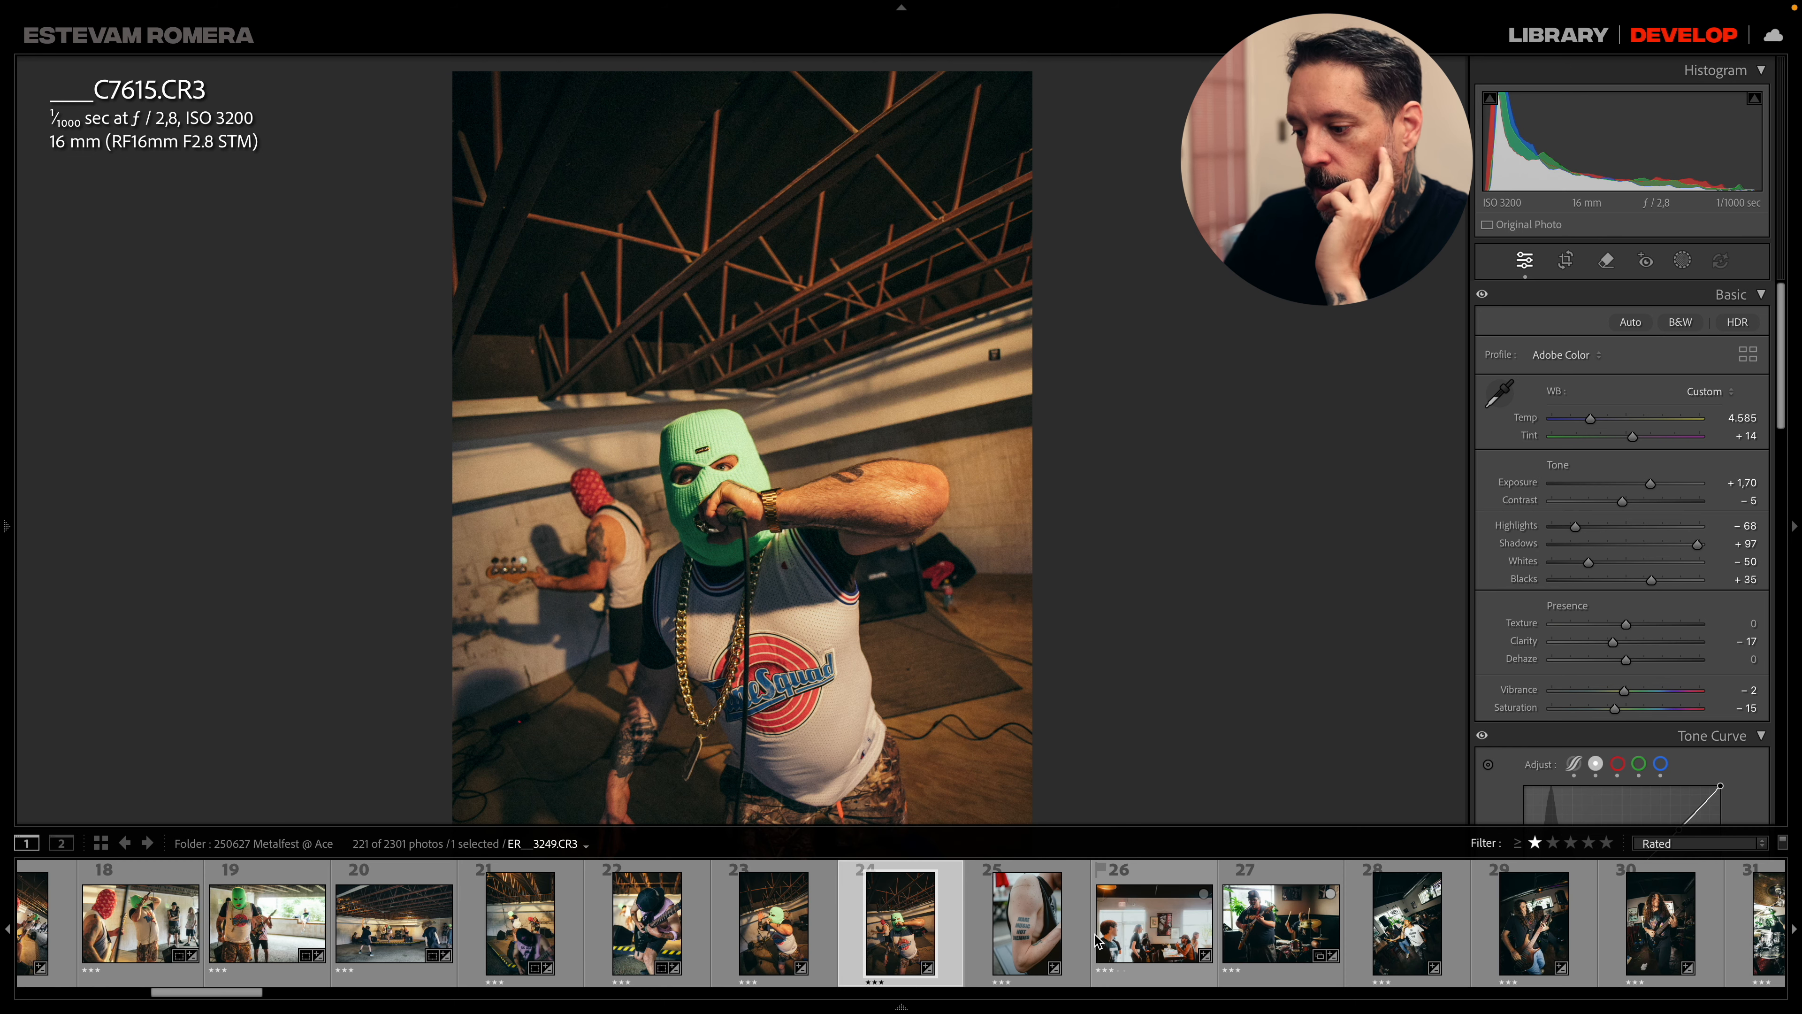
scroll(1128, 945, "right", 2)
left_click(1054, 946)
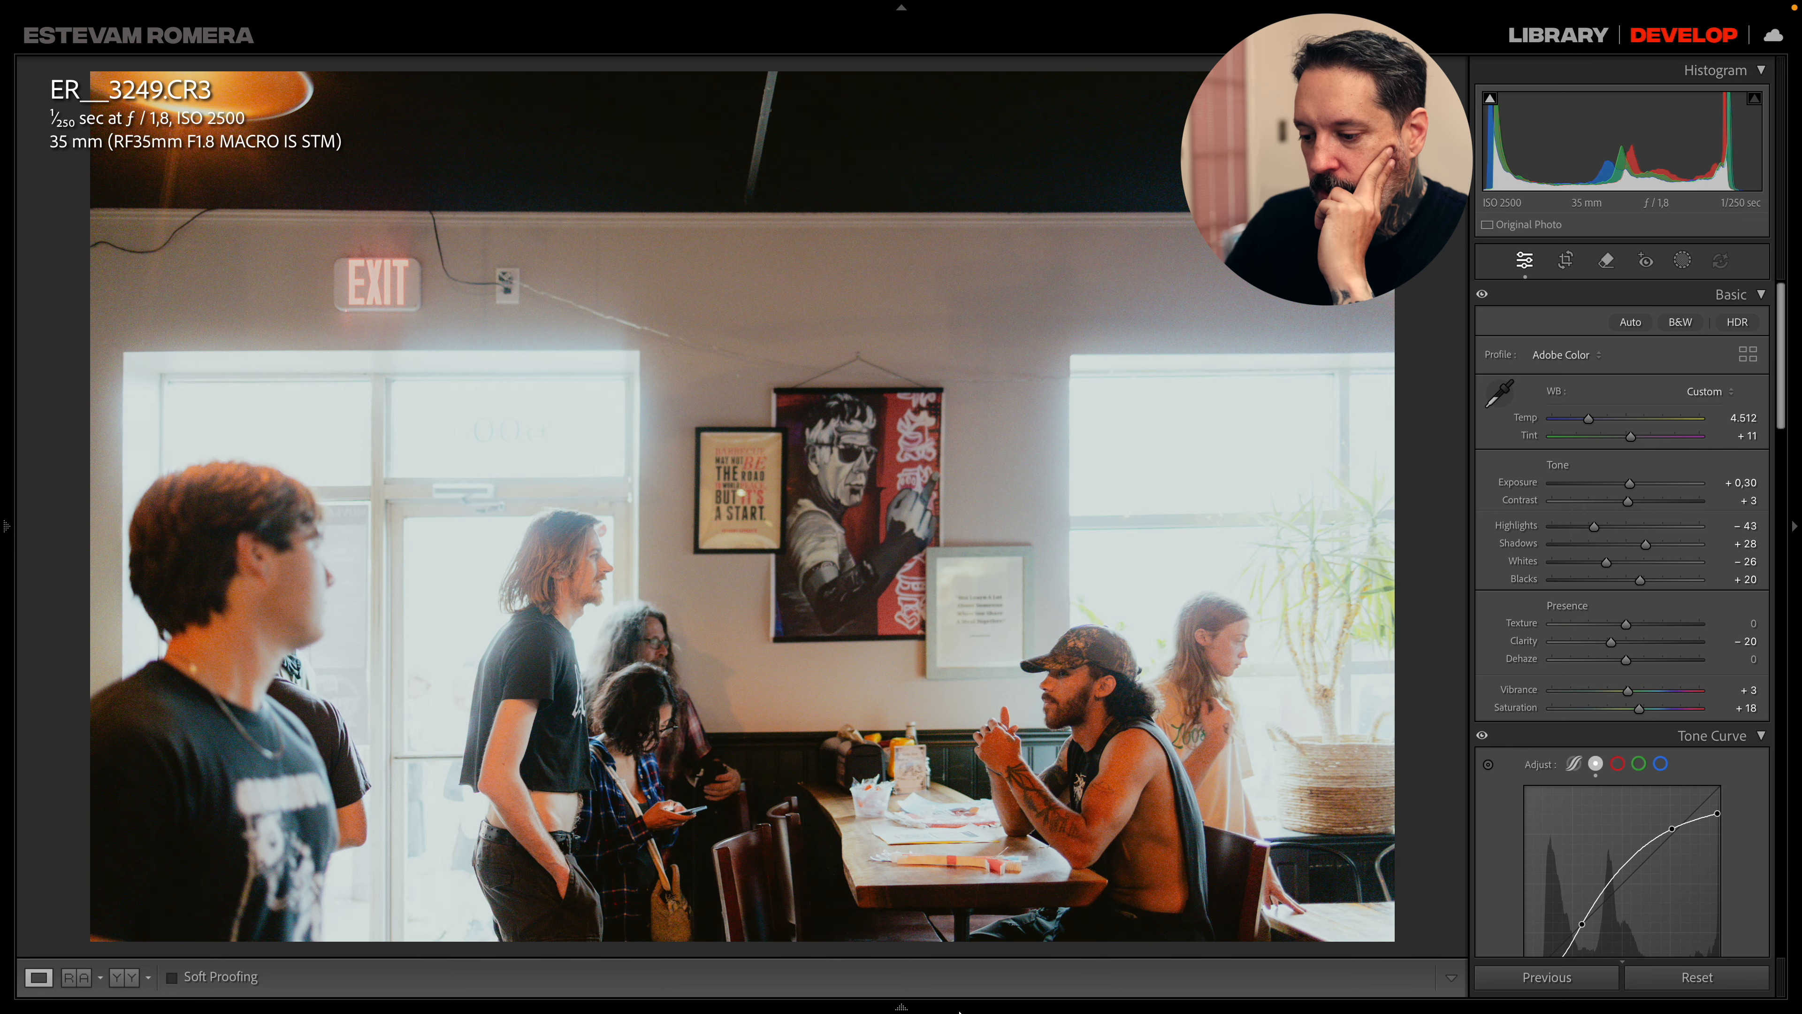
mouse_move(1012, 988)
left_click(1028, 931)
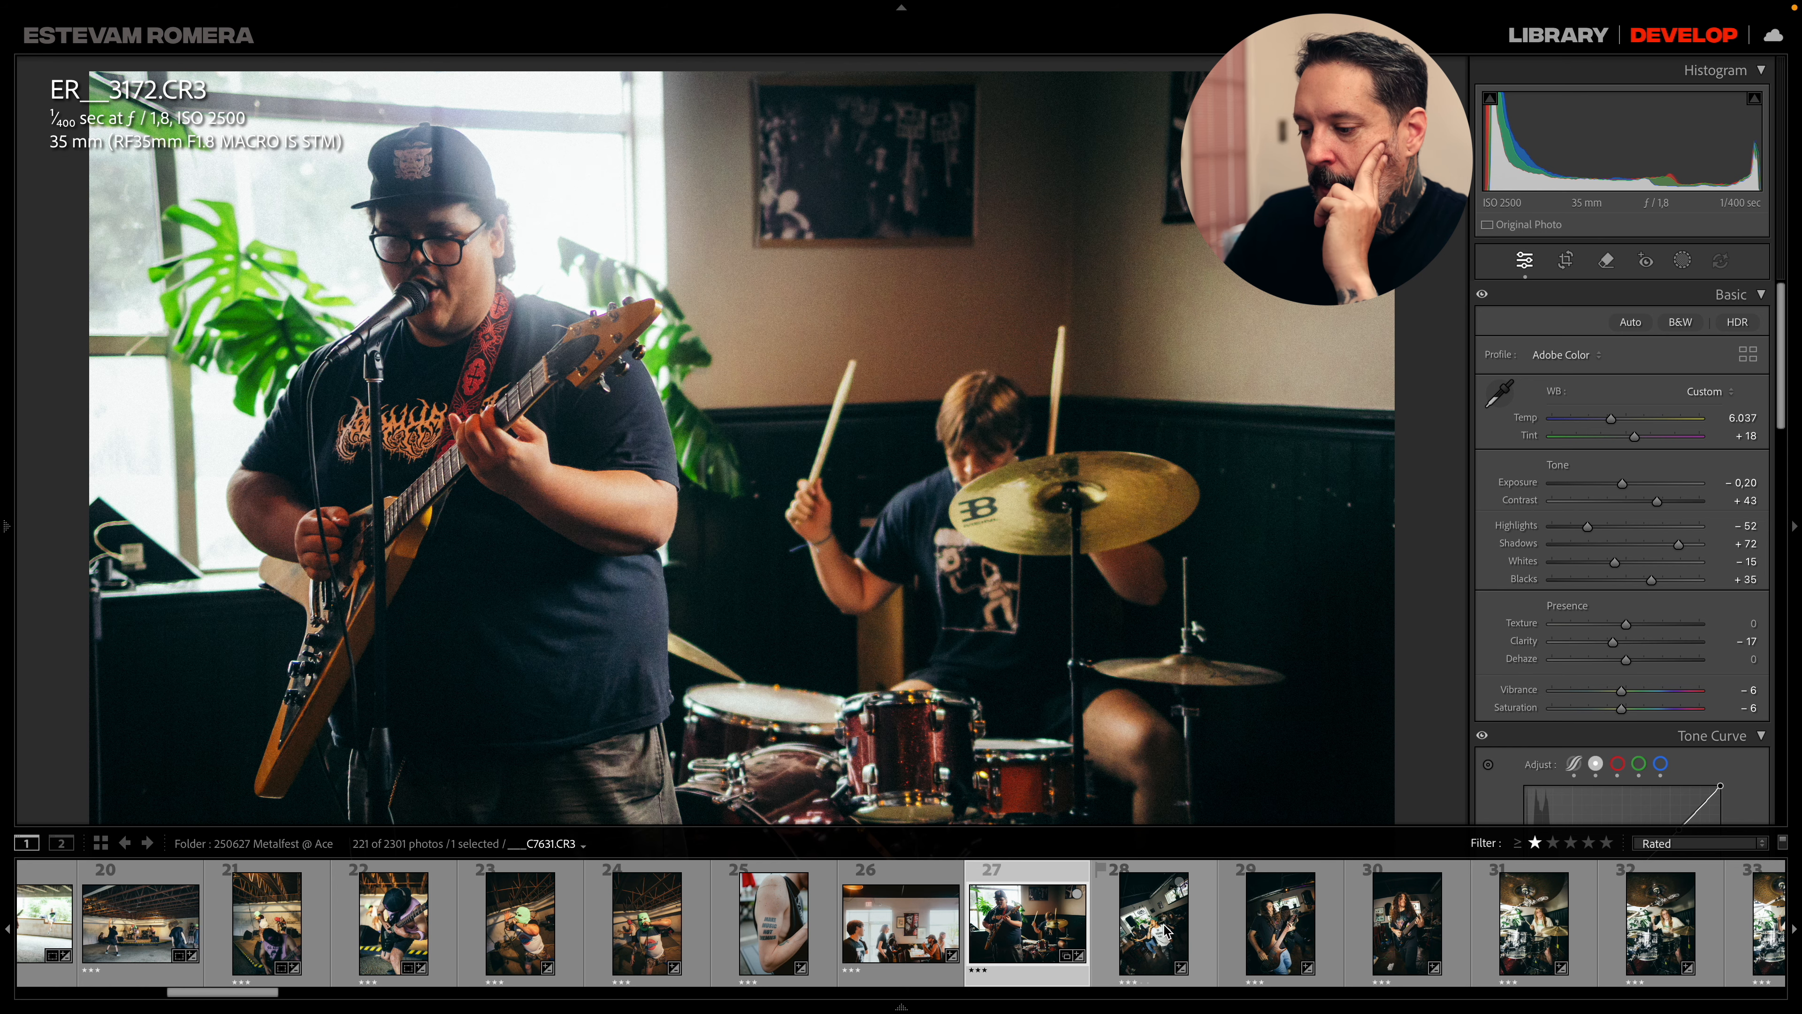
- Review the indoor band photos ___C7631.CR3, ___C7643.CR3, ___C7653.CR3 and ___C7655.CR3
left_click(1165, 930)
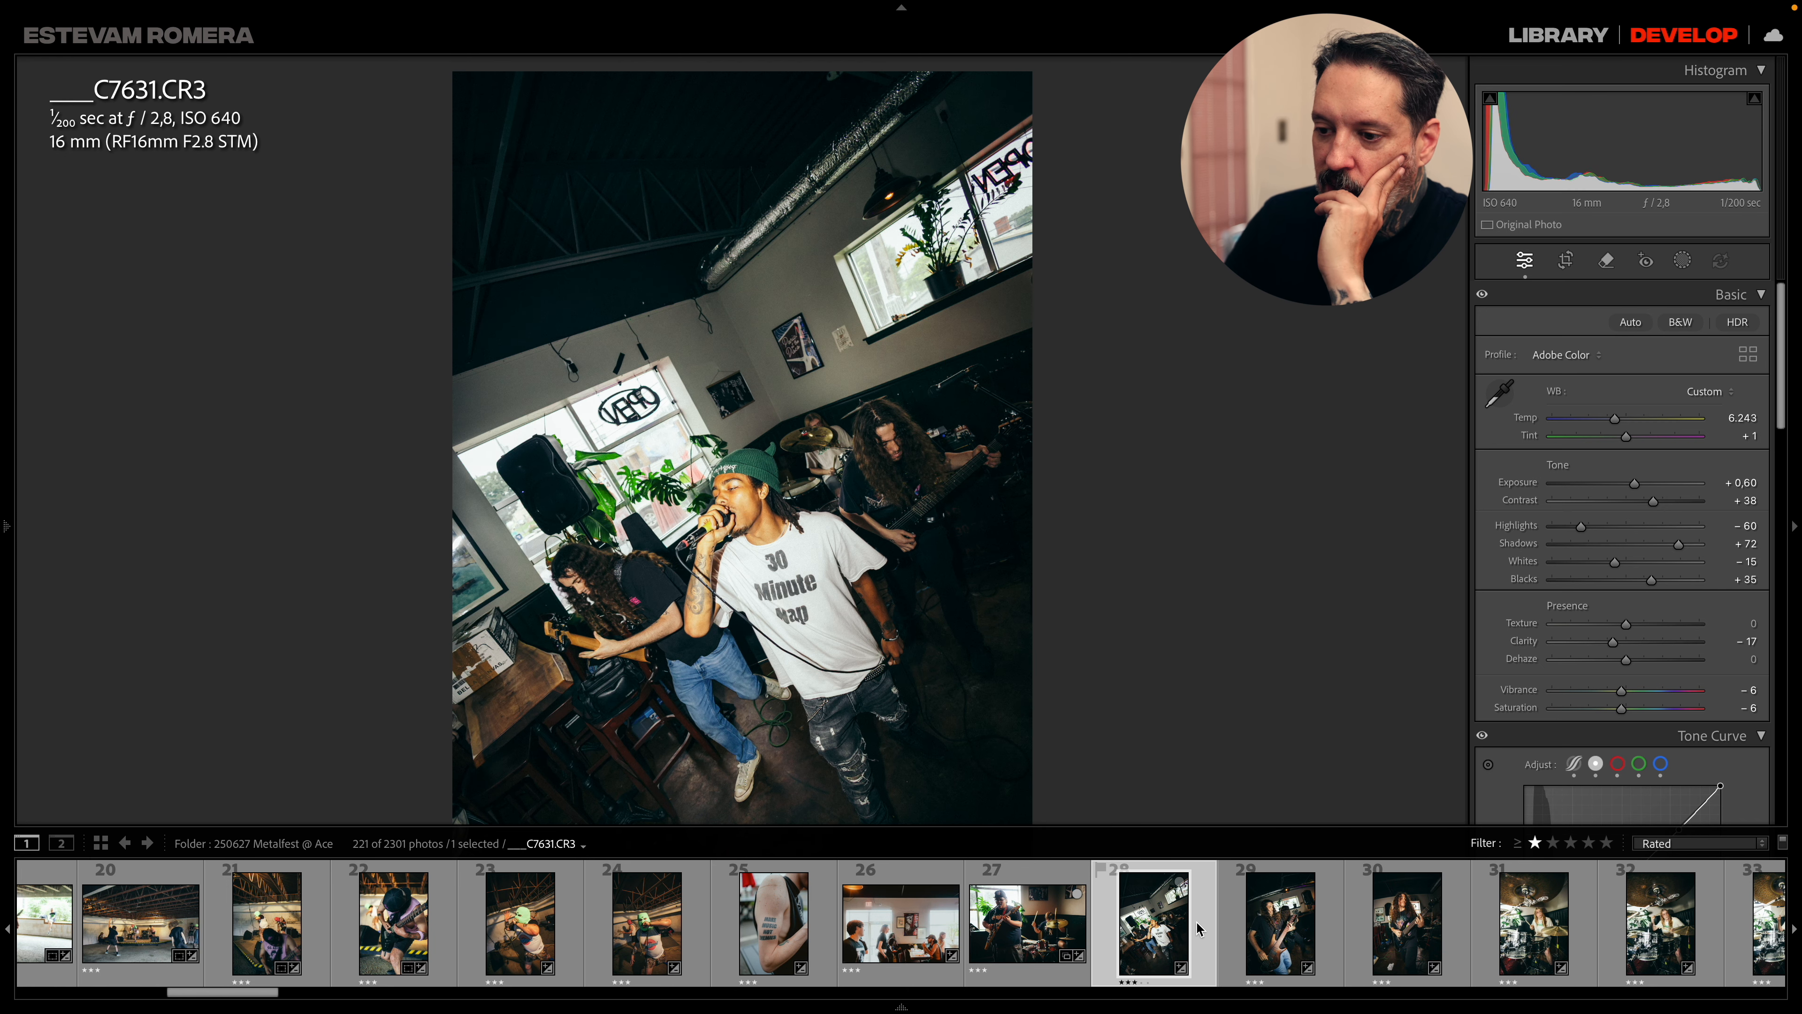
left_click(1412, 929)
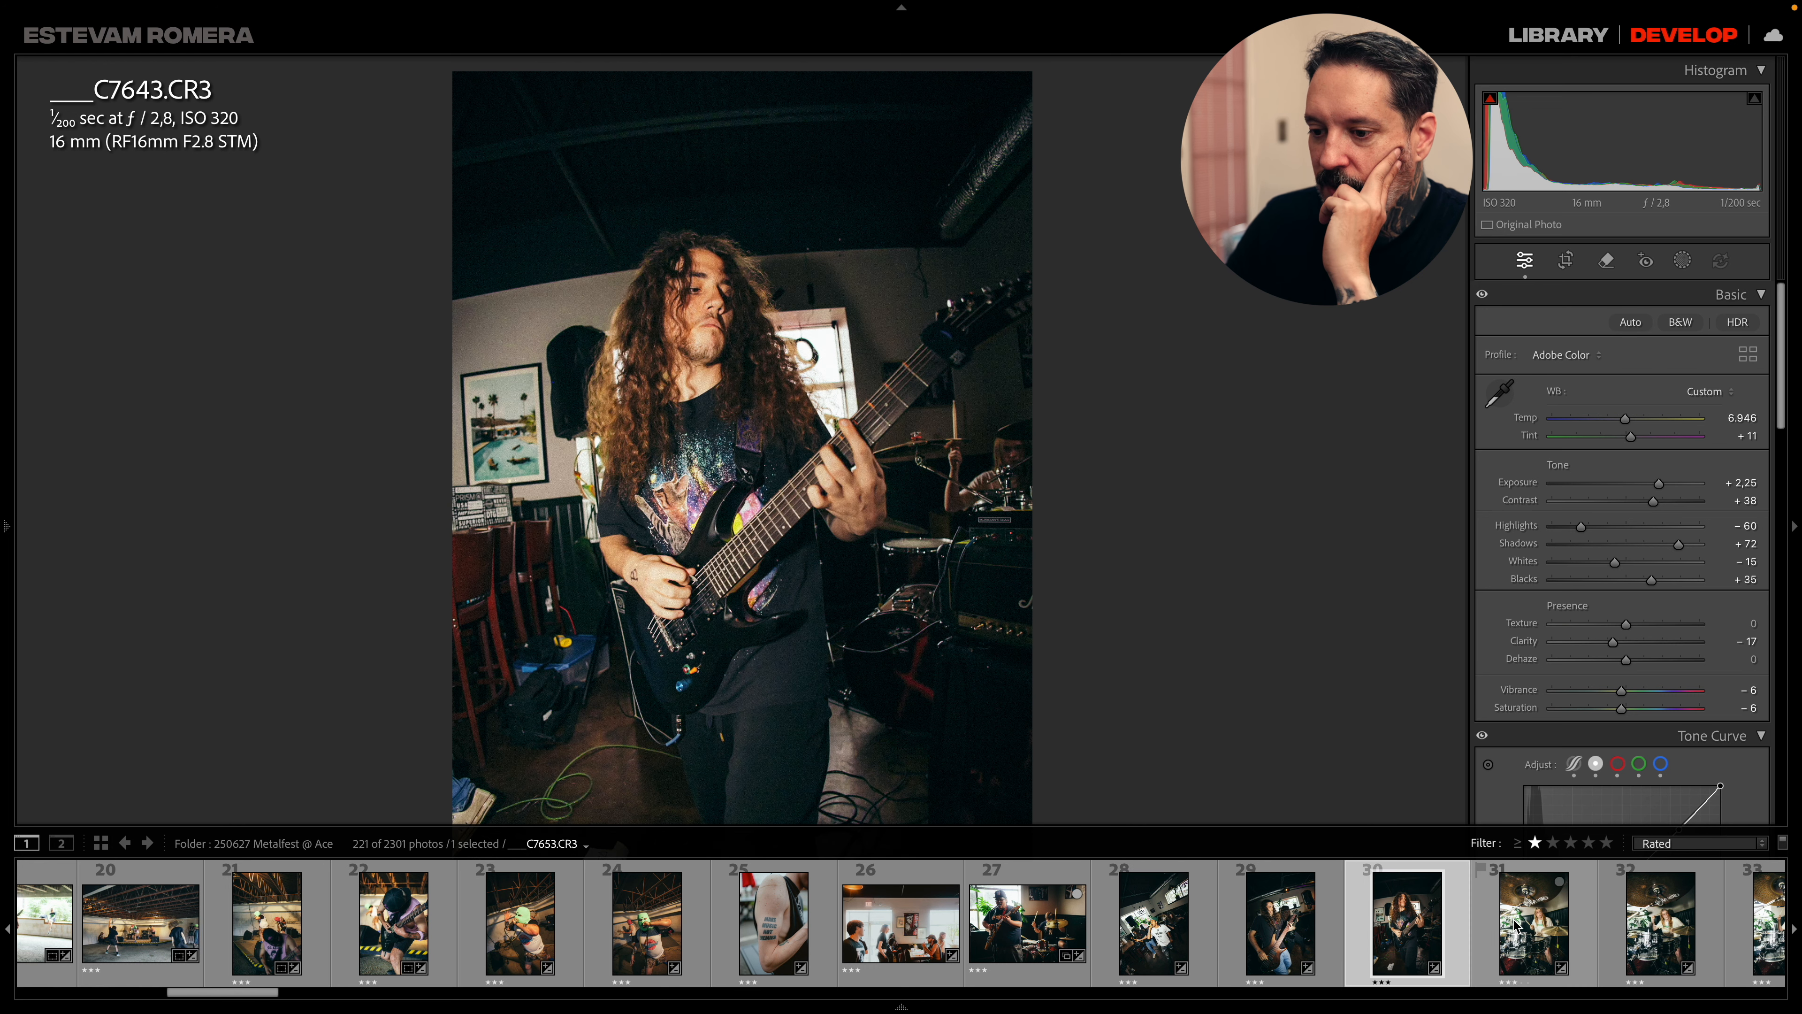
left_click(1515, 925)
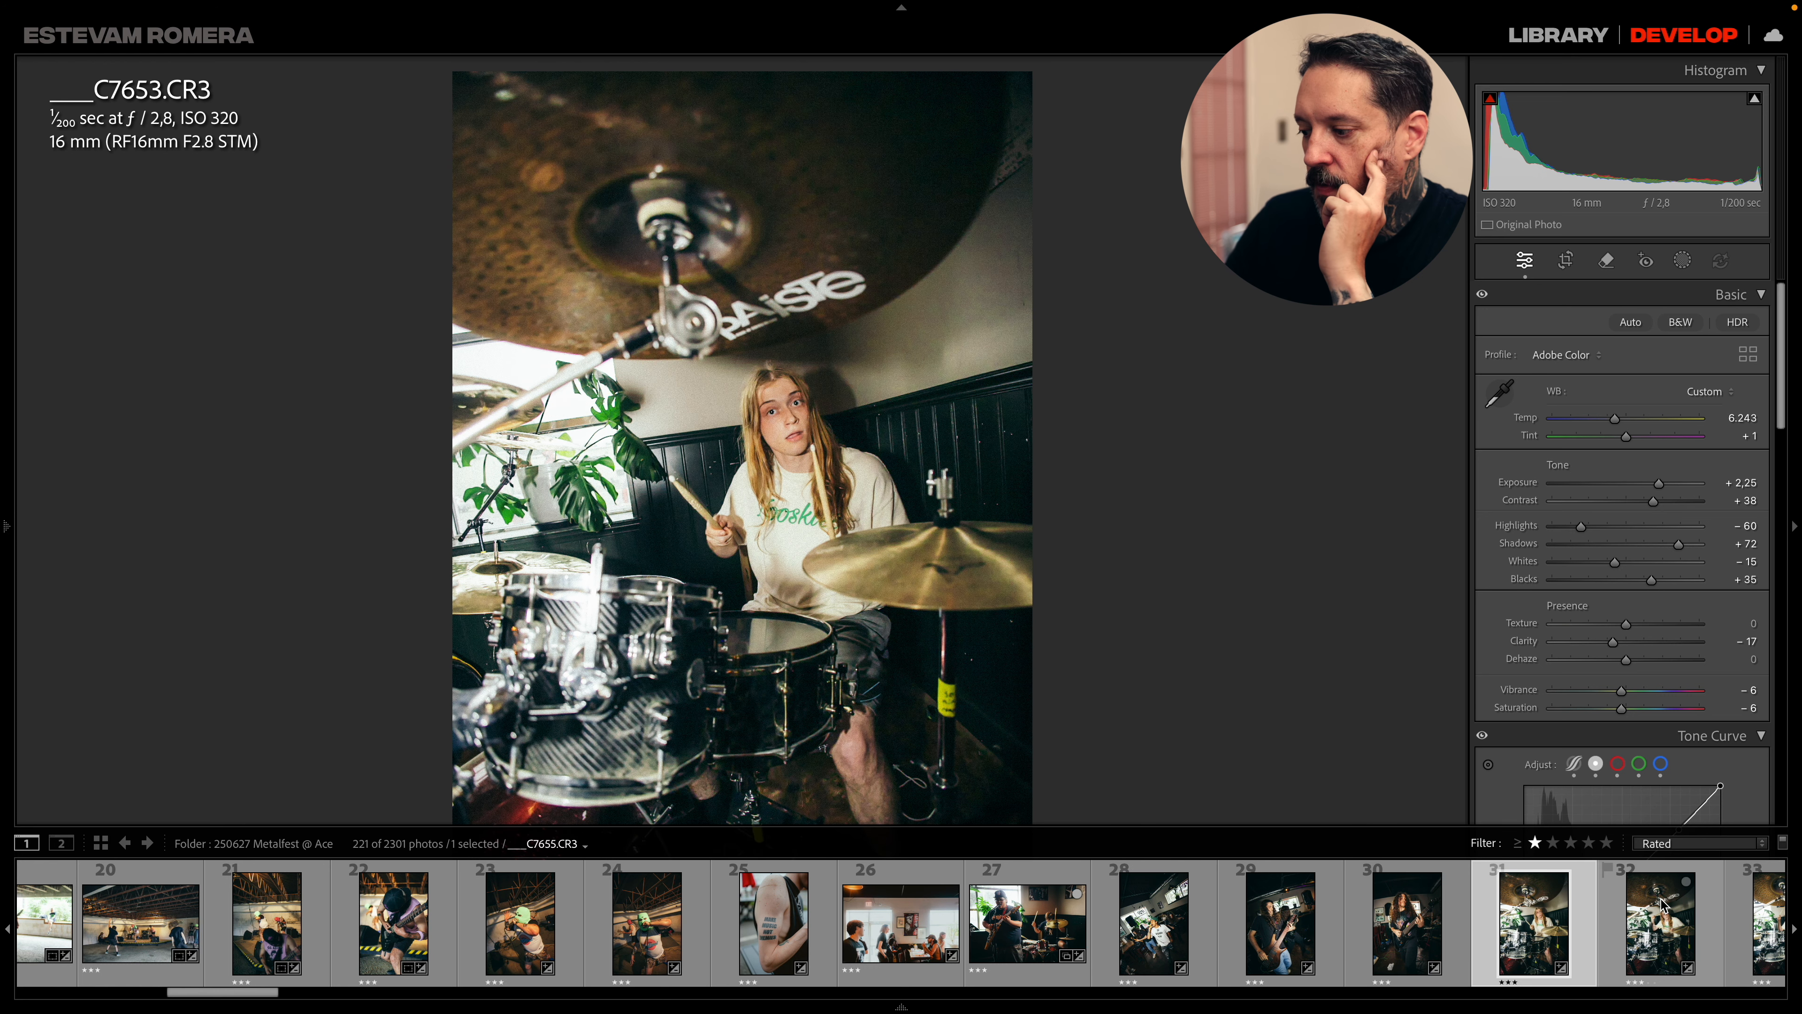
left_click(1661, 923)
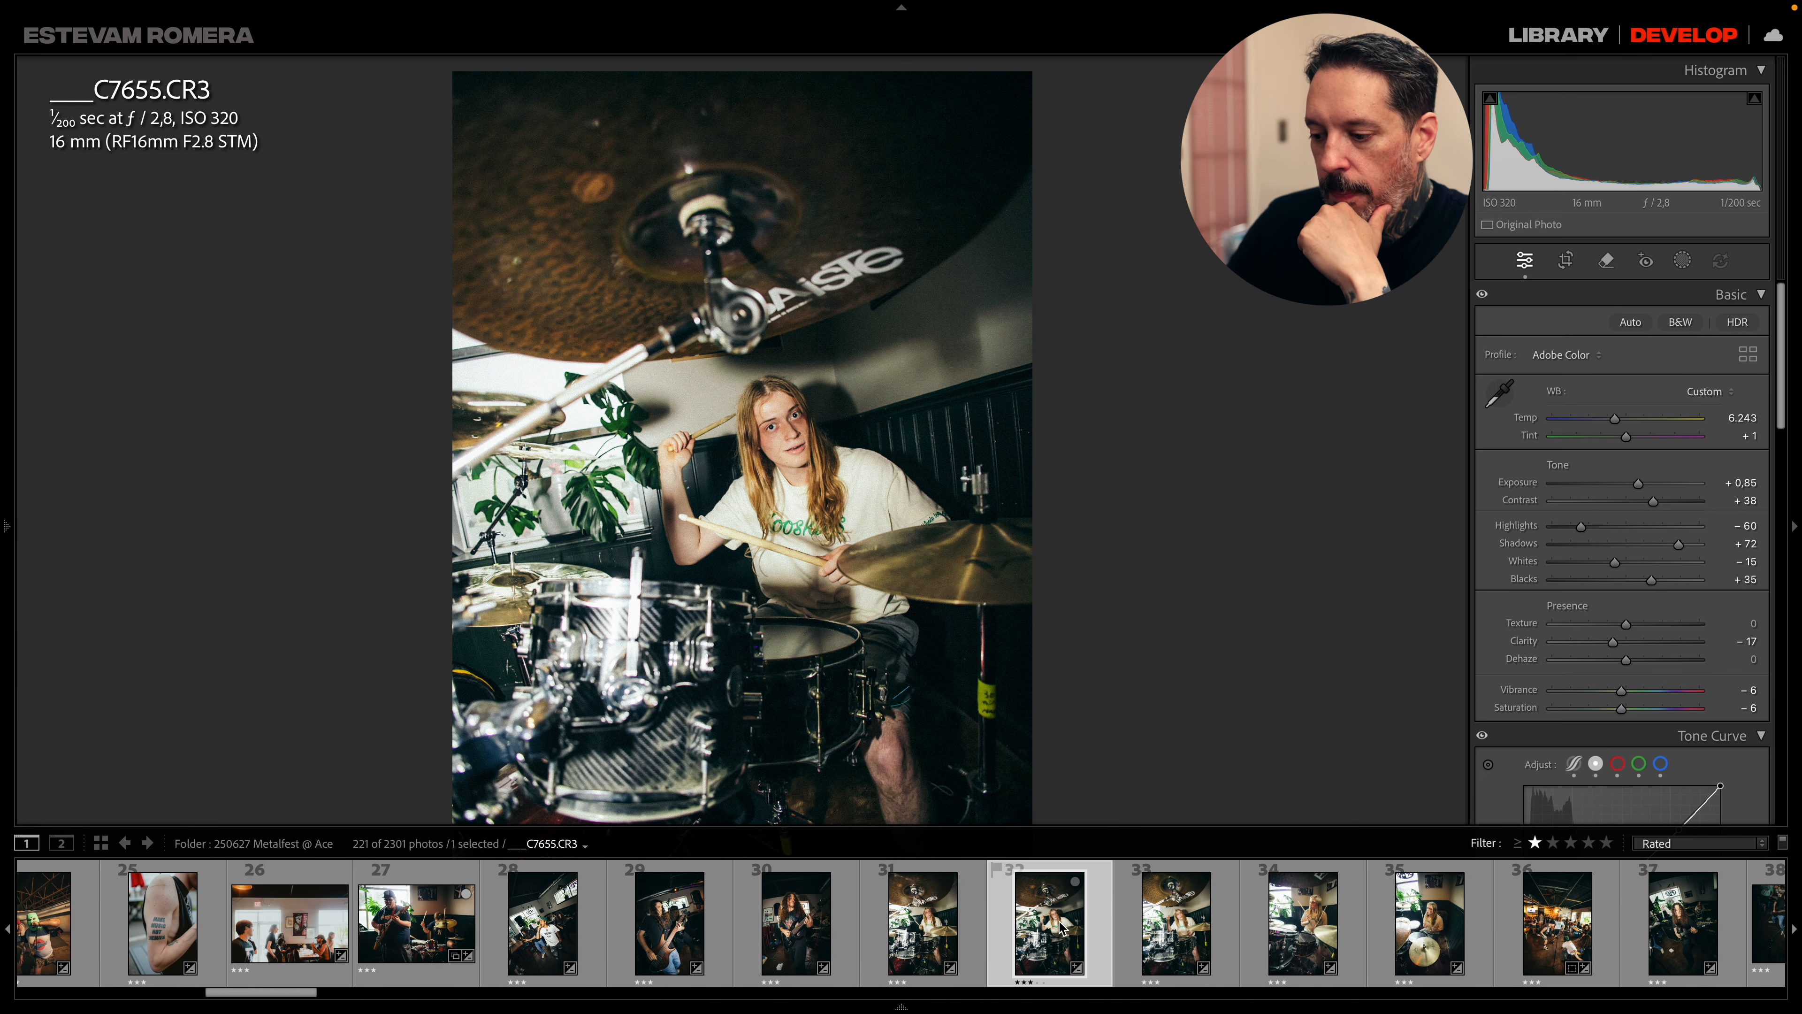
- Compare the drummer photo ___C7655.CR3 before and after editing, and return to the single-image view
key("y")
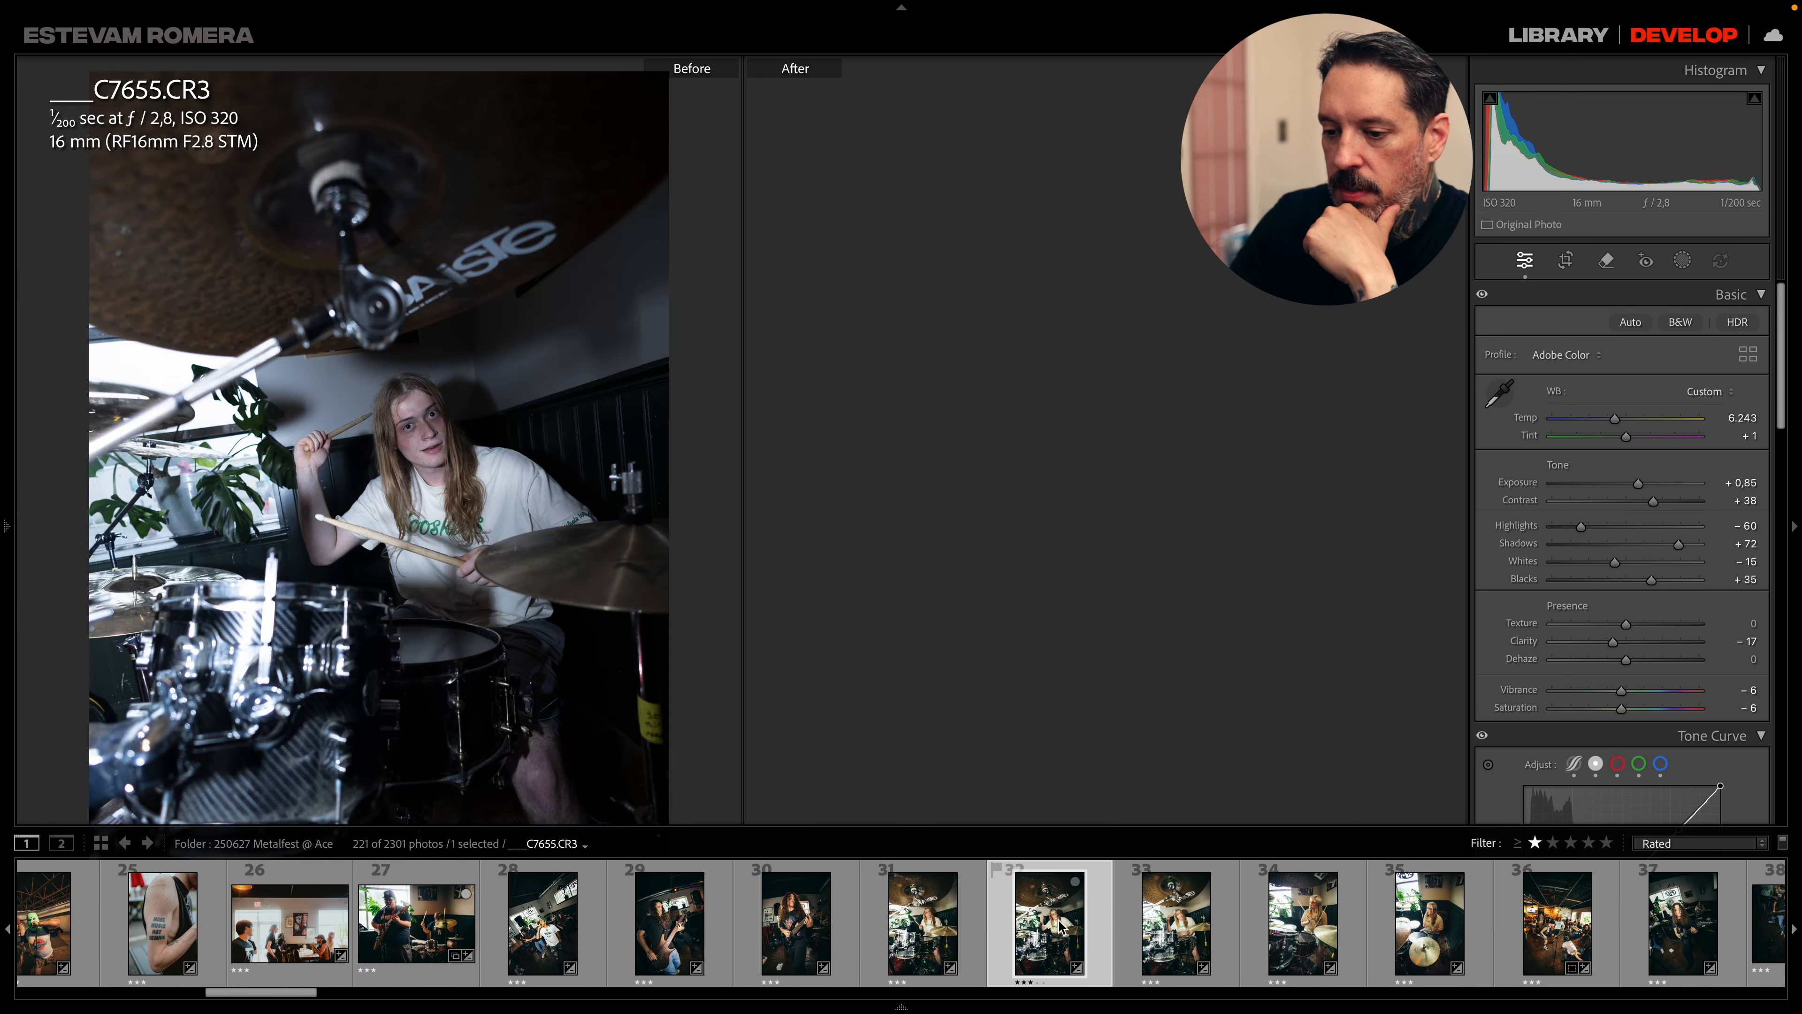
key("y")
key("y")
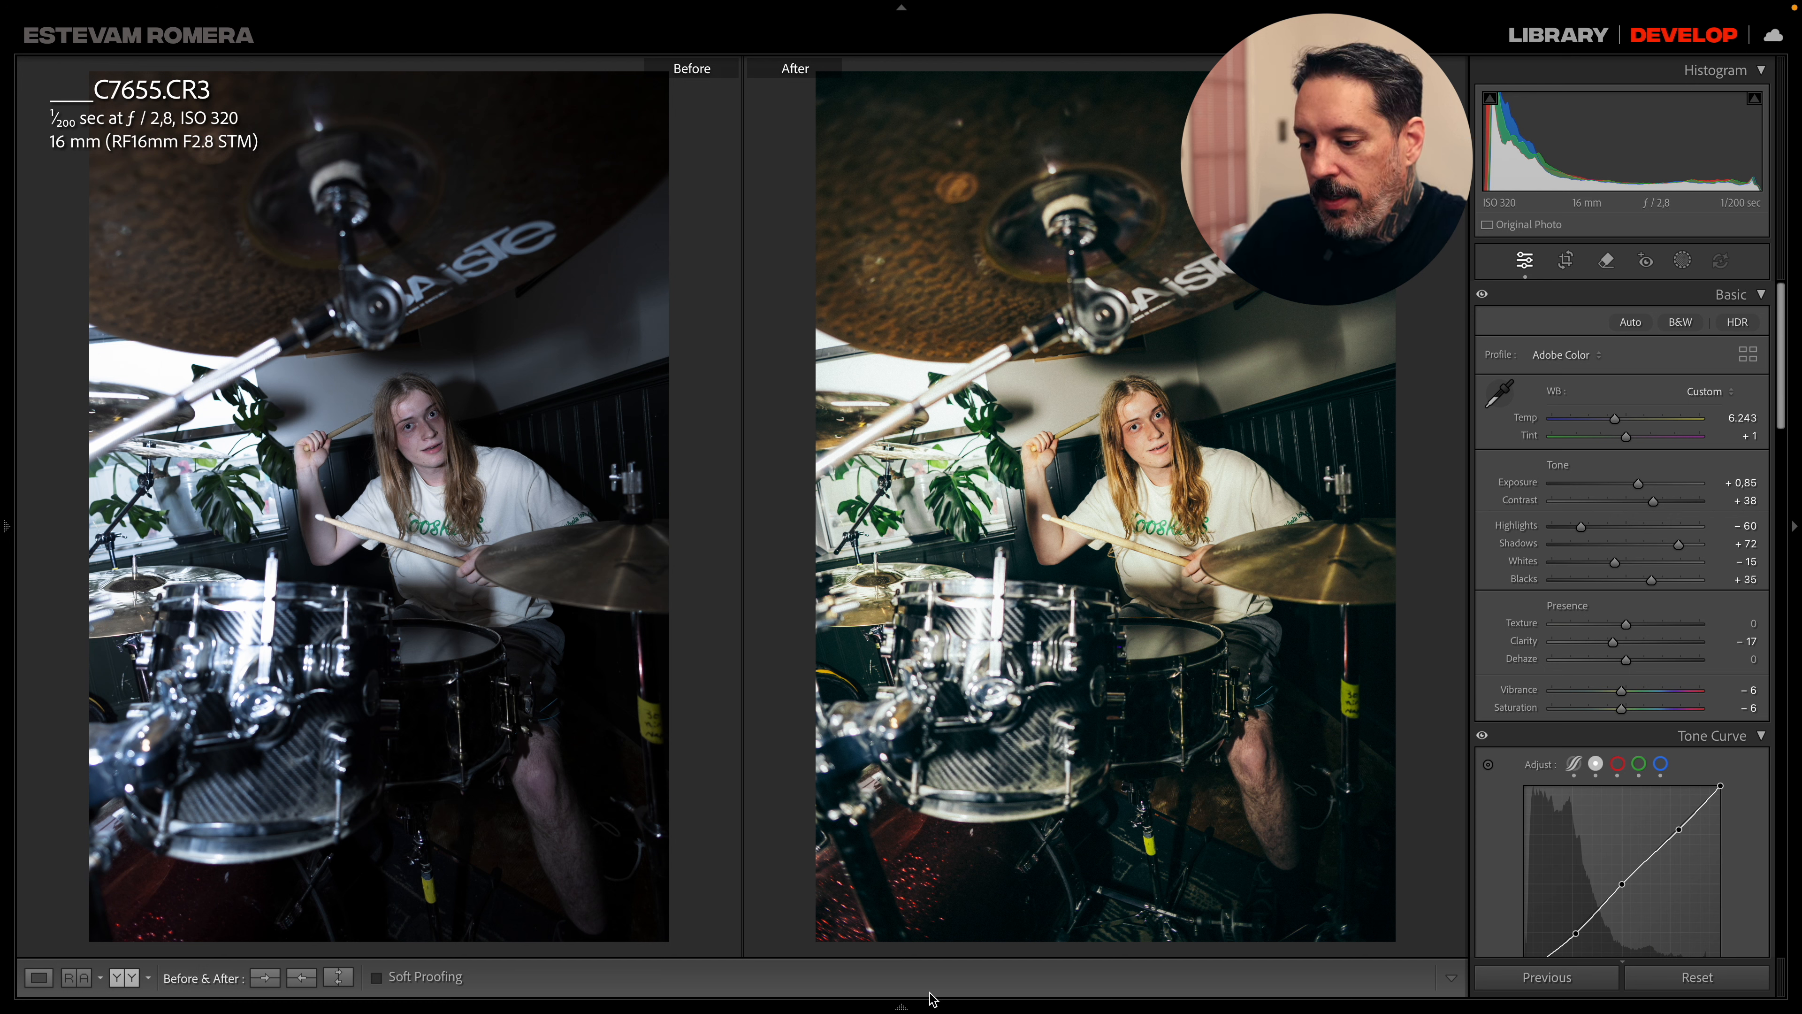
mouse_move(933, 1002)
key("y")
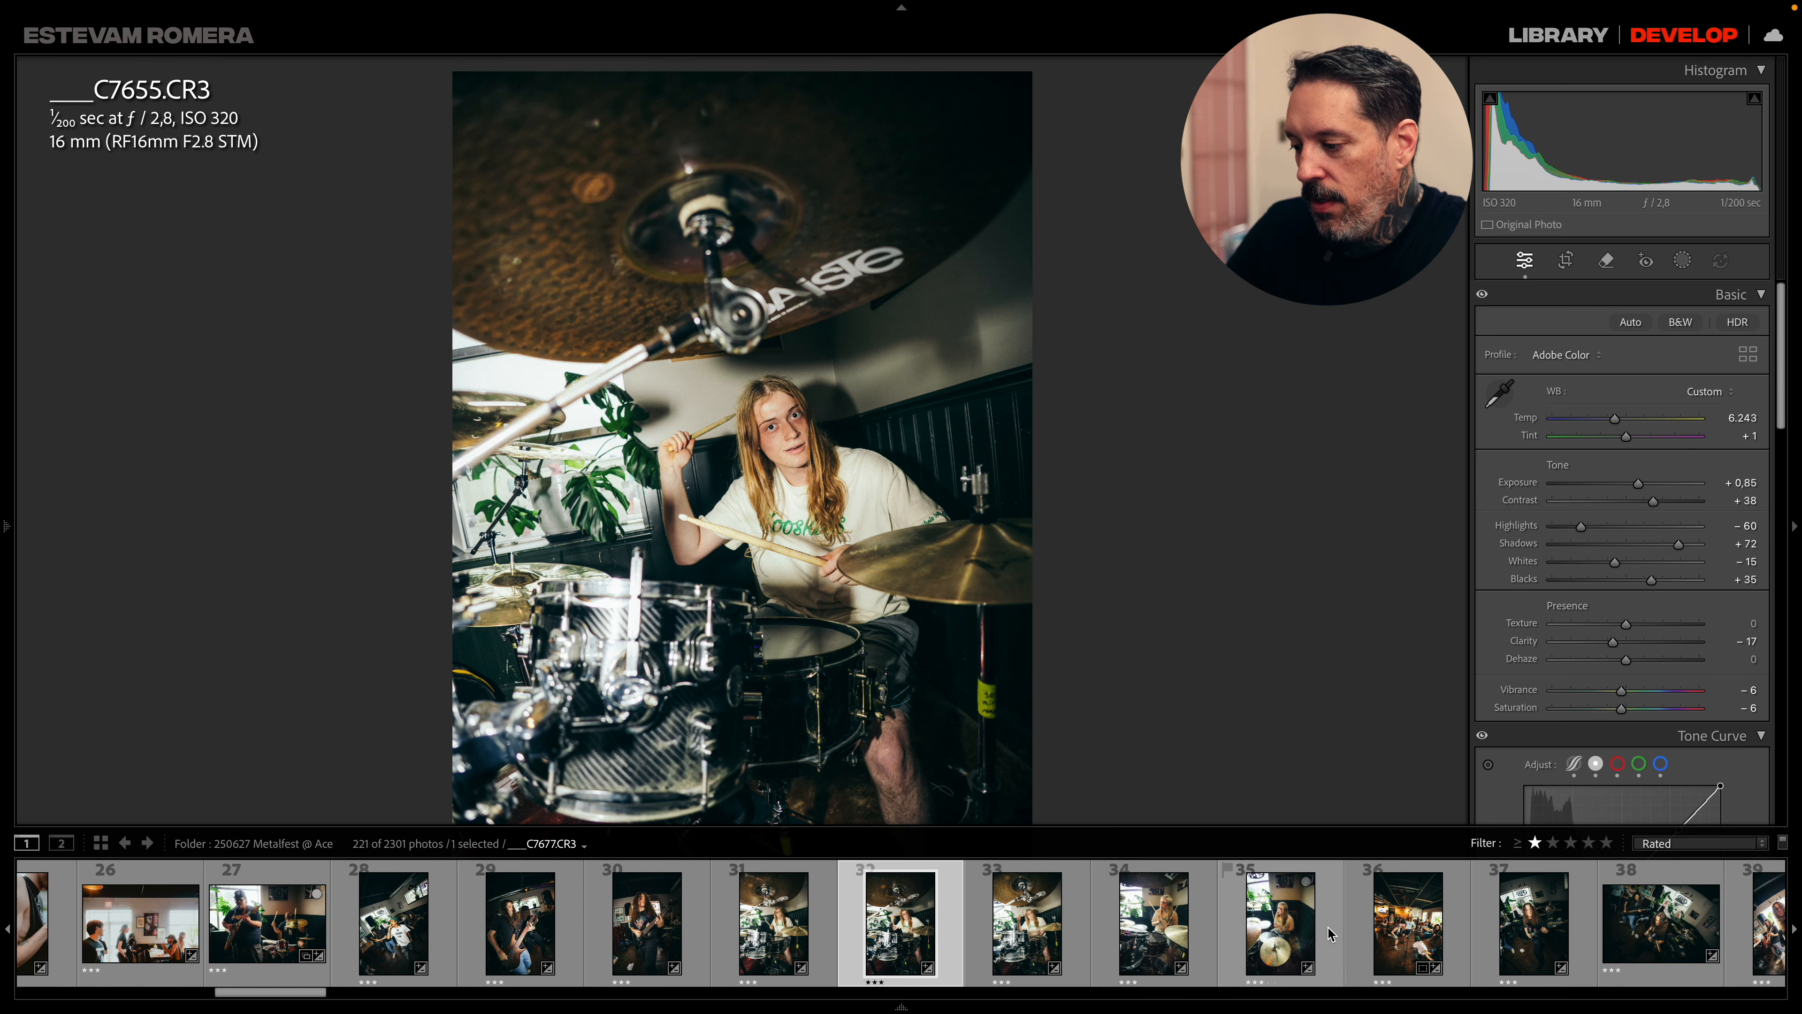
- Compare ___C7689.CR3 before and after editing, and examine its Color Mixer, noise reduction and lens distortion settings
left_click(1402, 923)
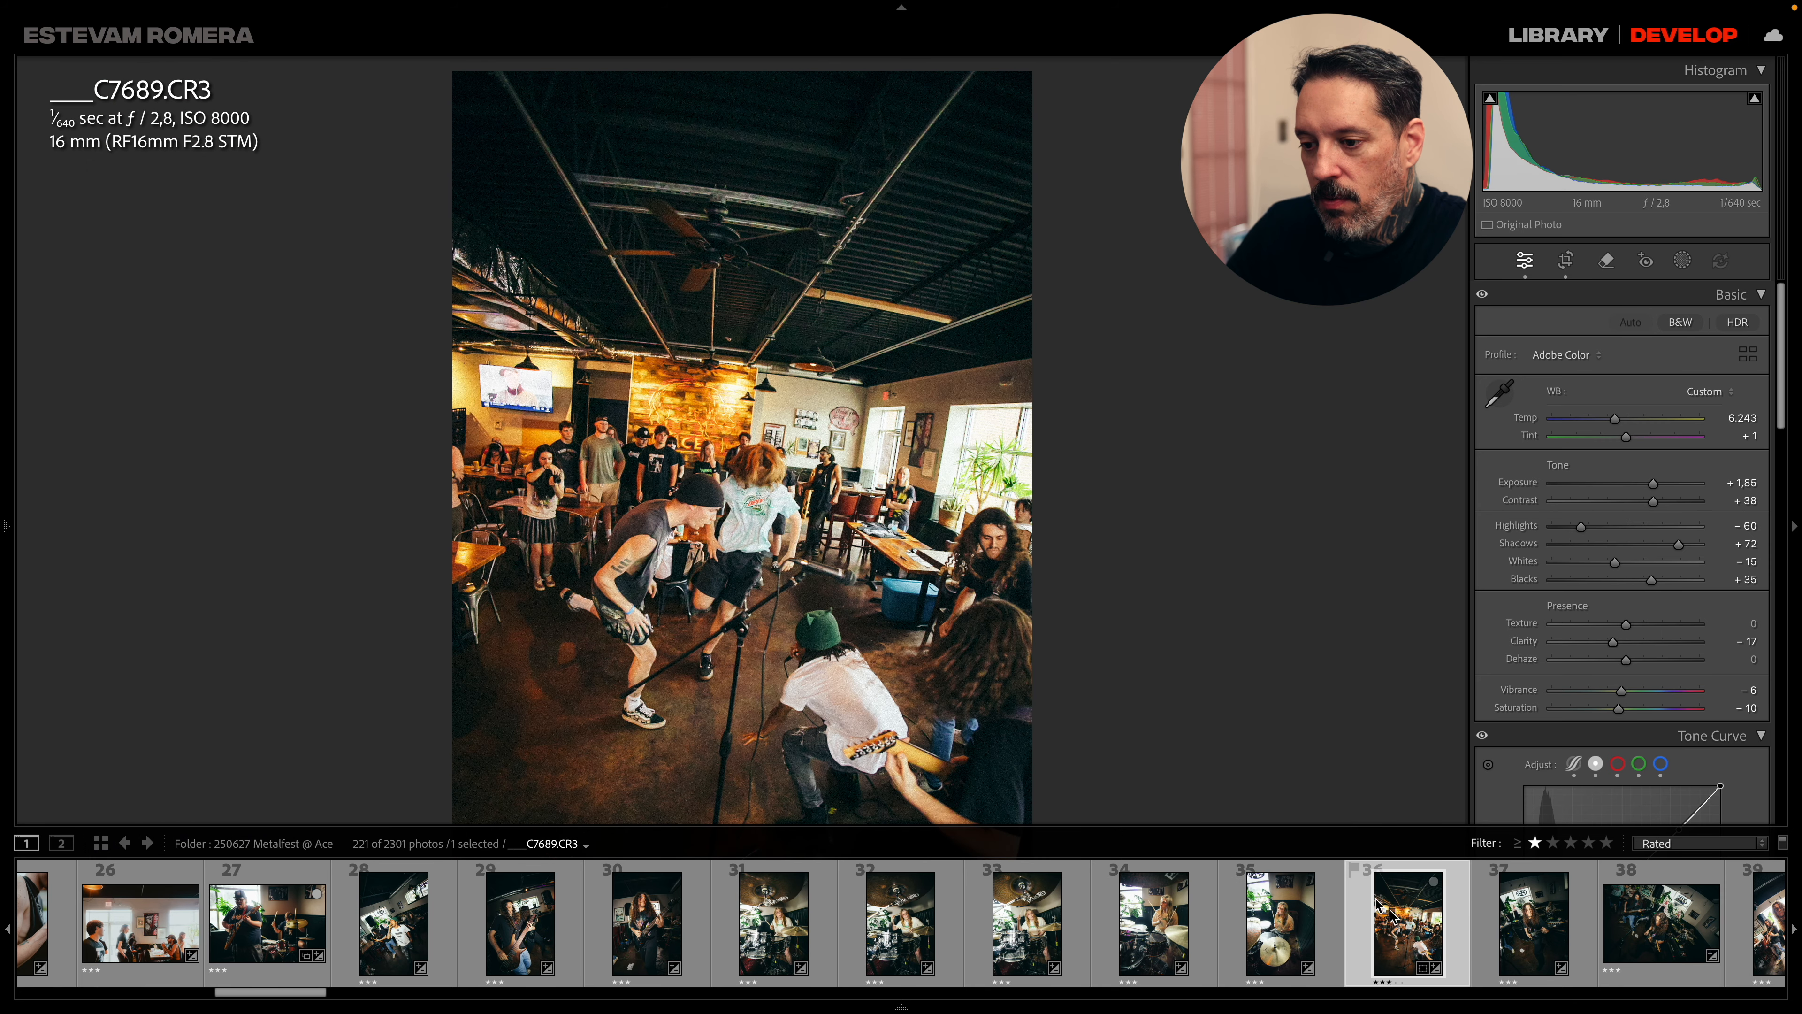
key("y")
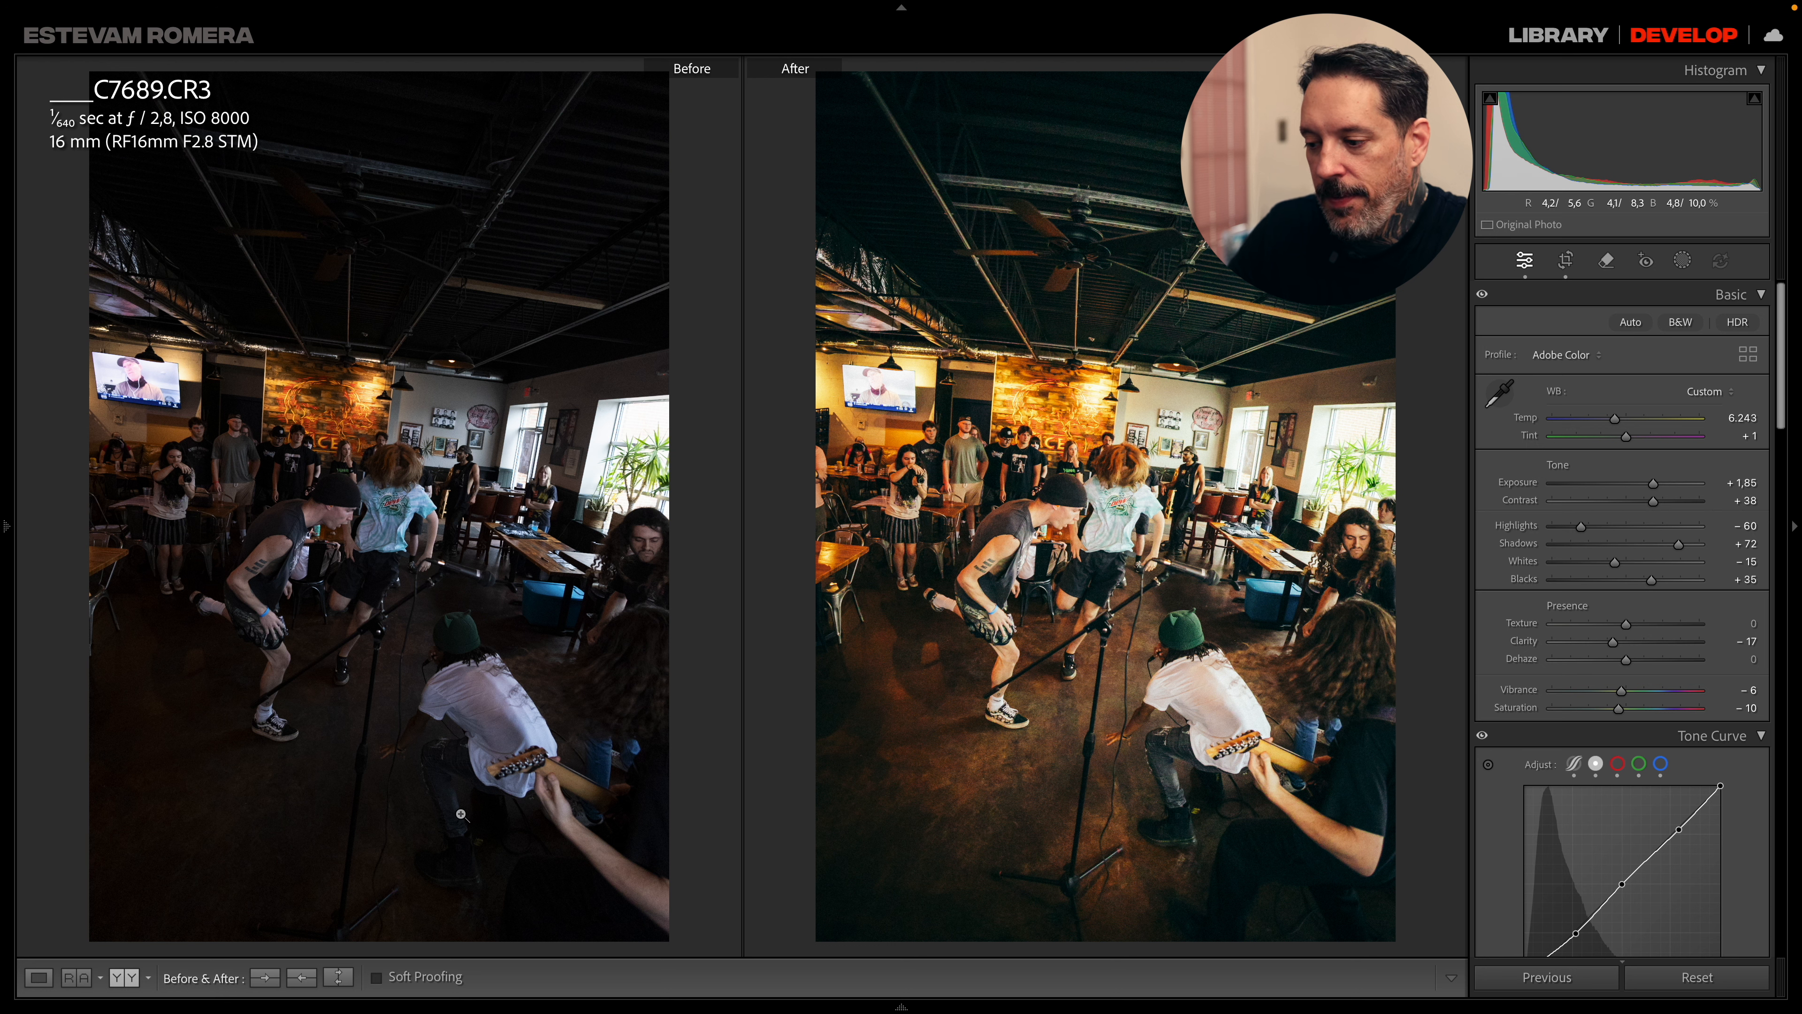
scroll(1502, 685, "down", 8)
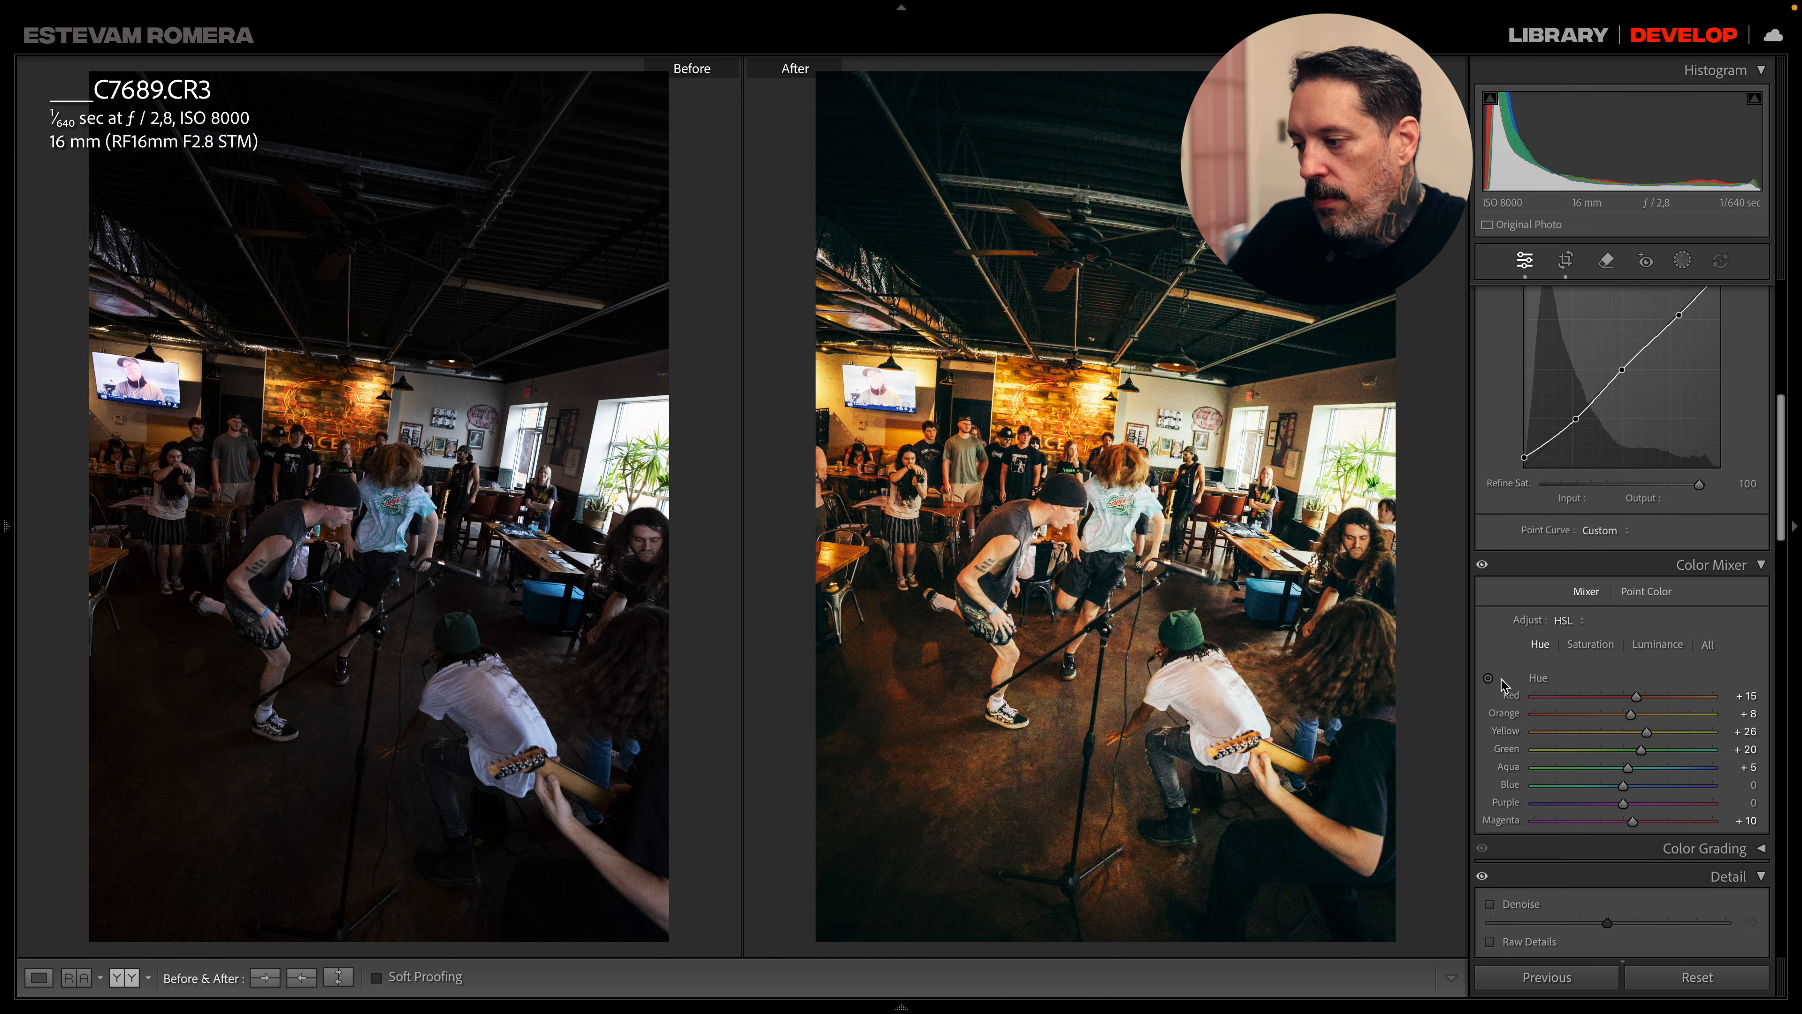
scroll(1502, 686, "down", 8)
left_click_drag(1554, 776, 1350, 826)
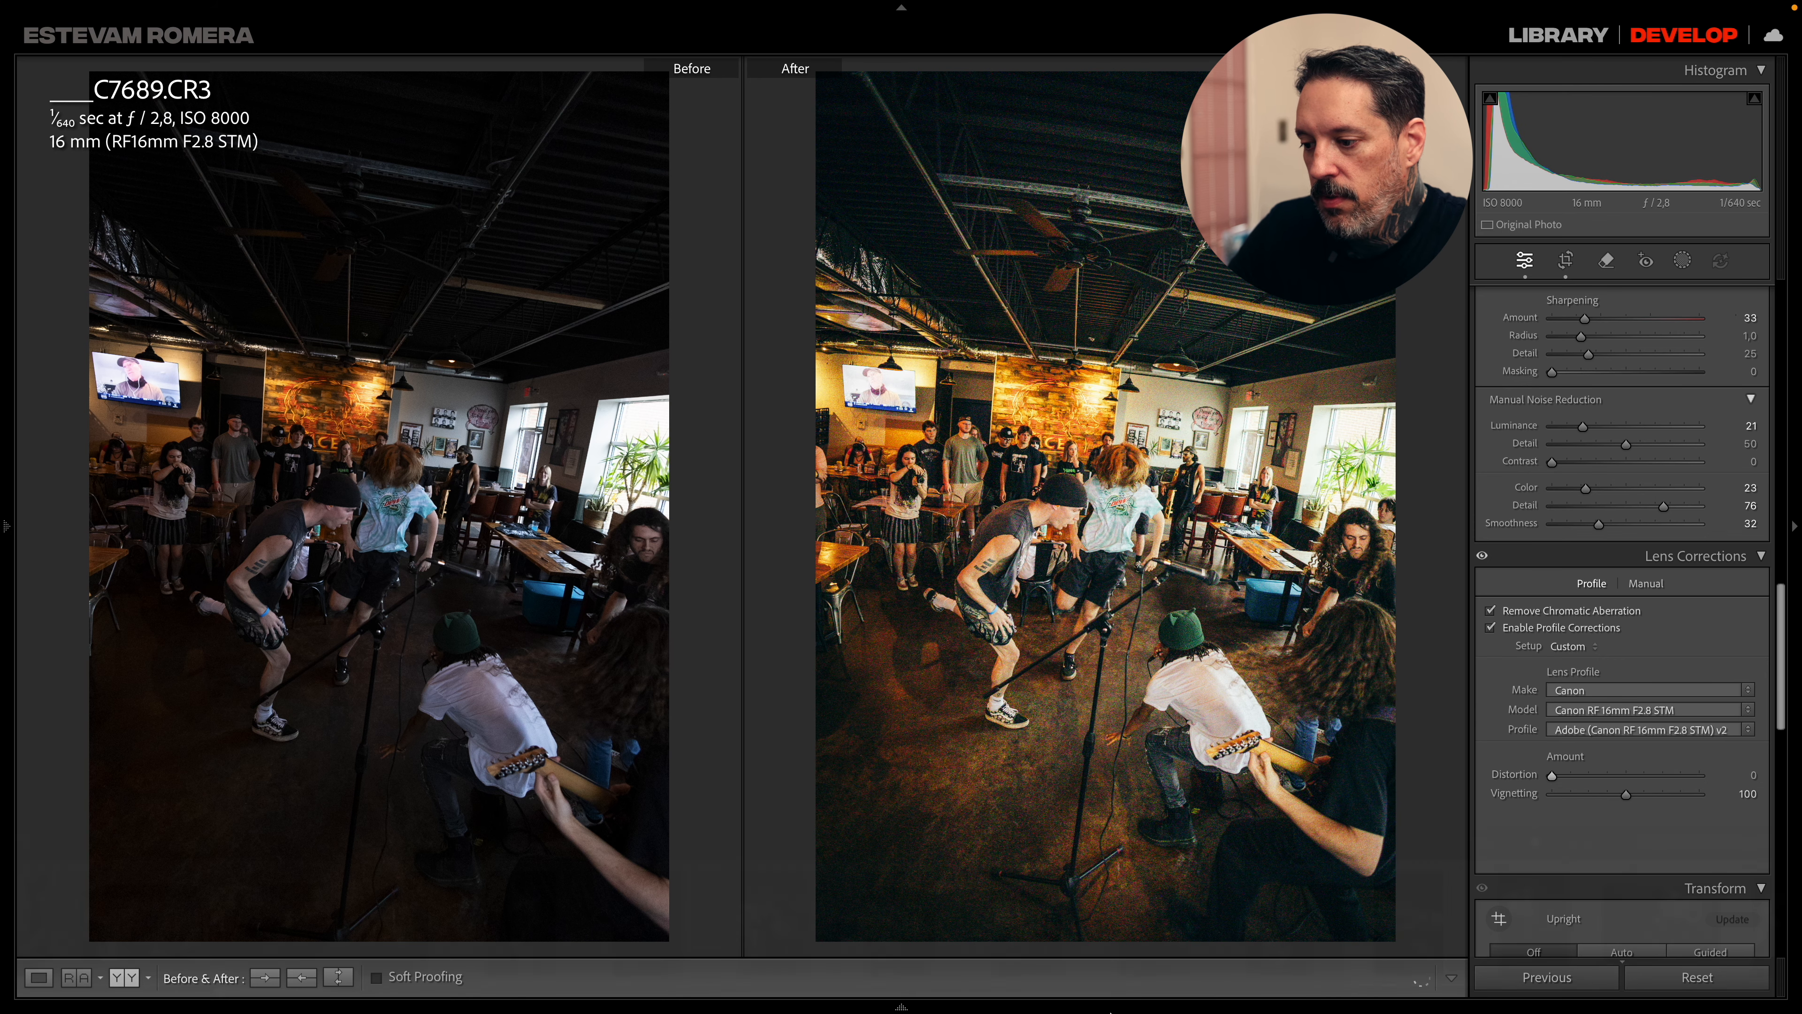
- Compare the guitarist shots ___C7694.CR3 and ___C7700.CR3 before and after editing, and open ___C7712.CR3
mouse_move(1110, 1010)
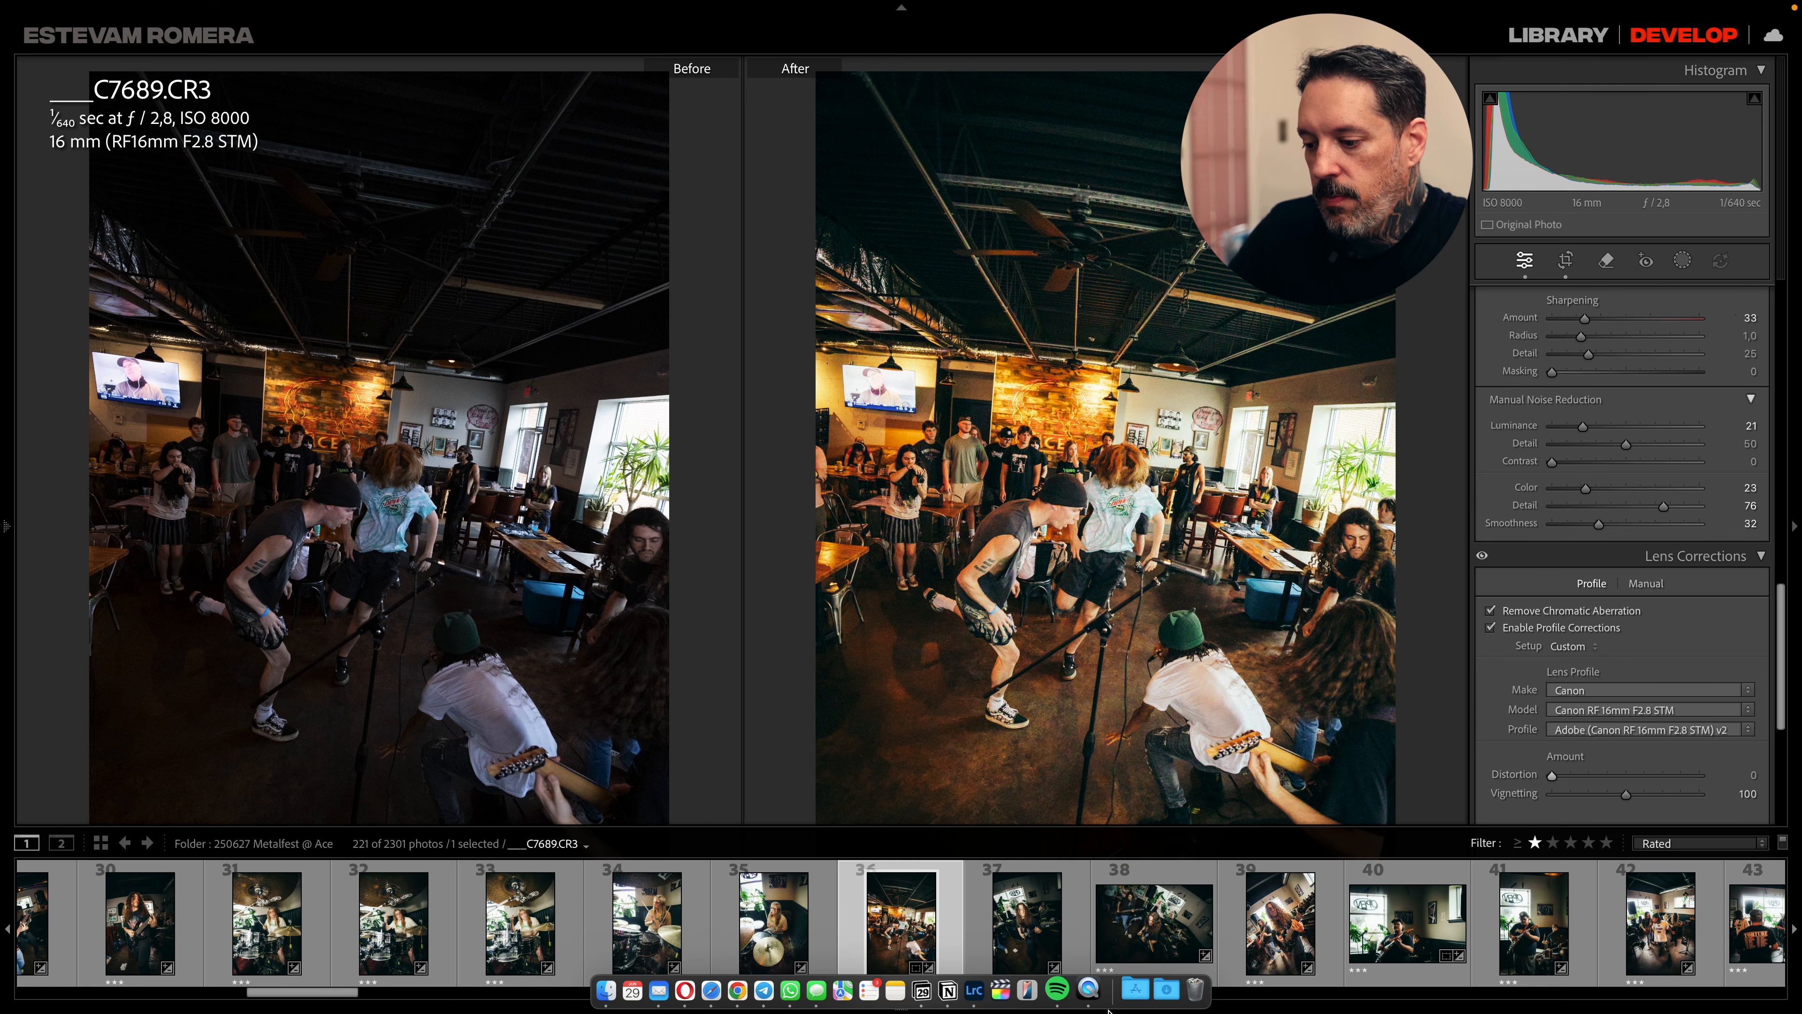
left_click(1079, 932)
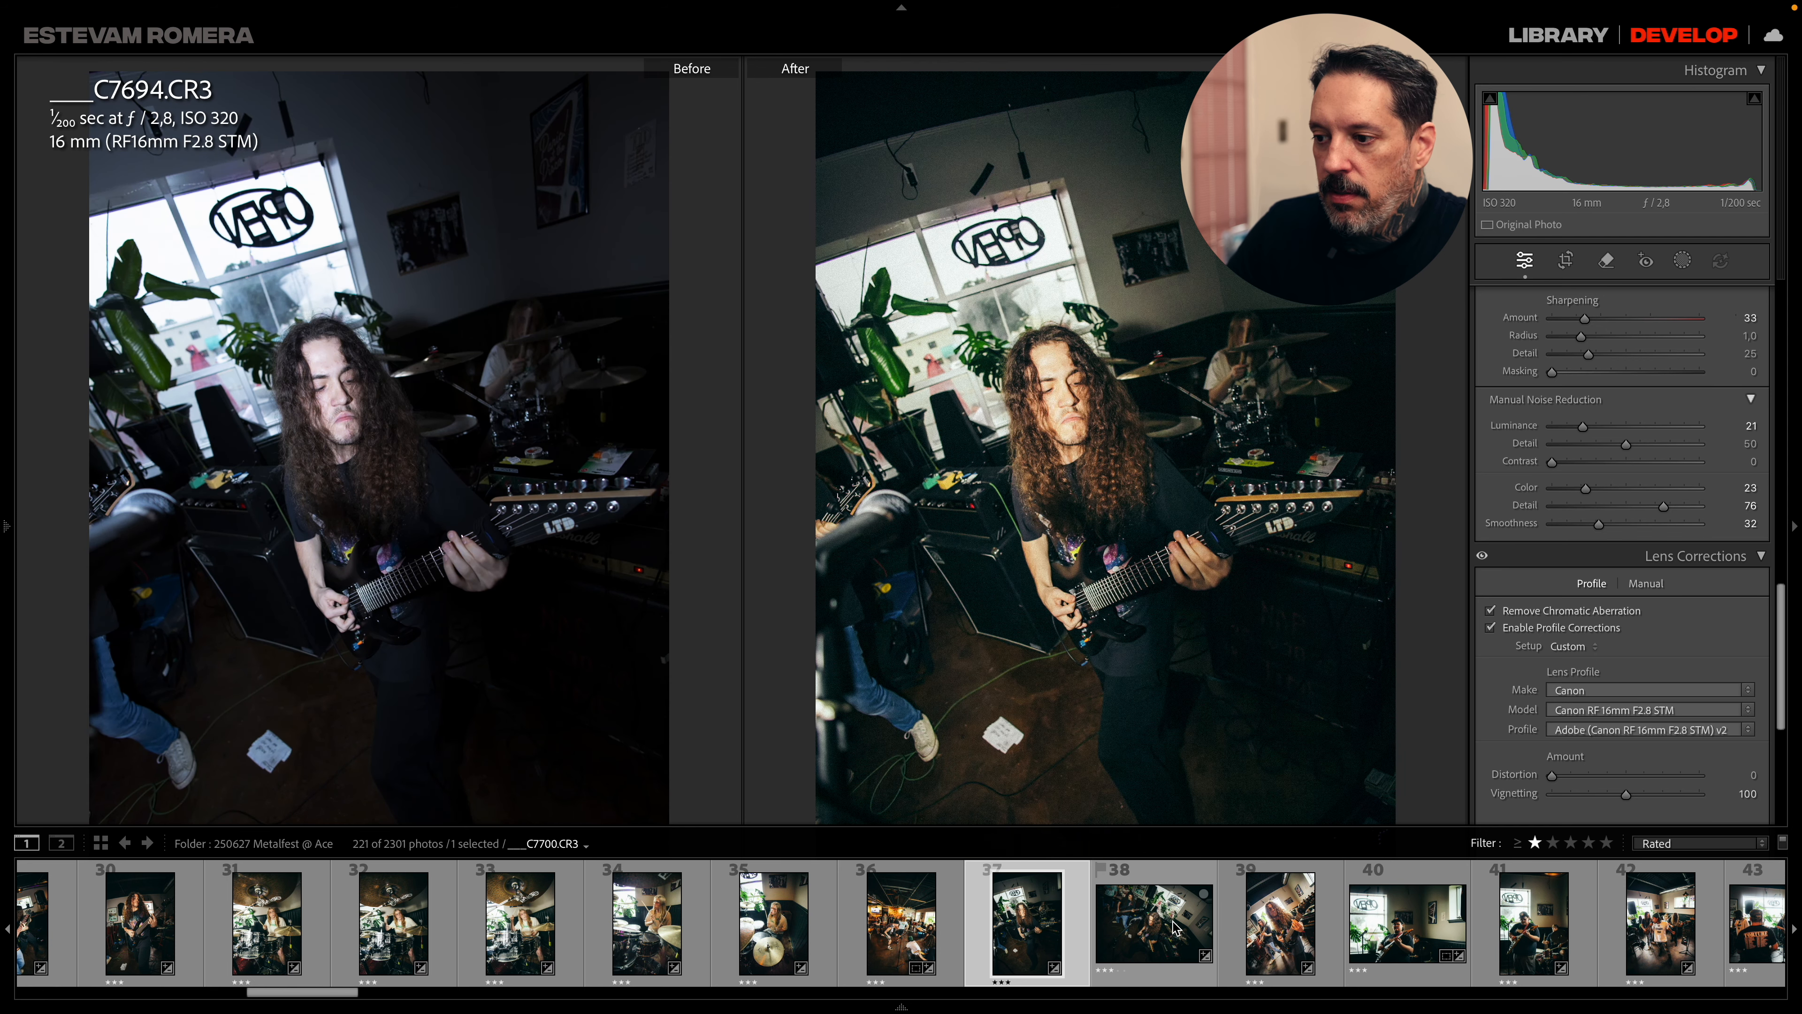
left_click(1174, 926)
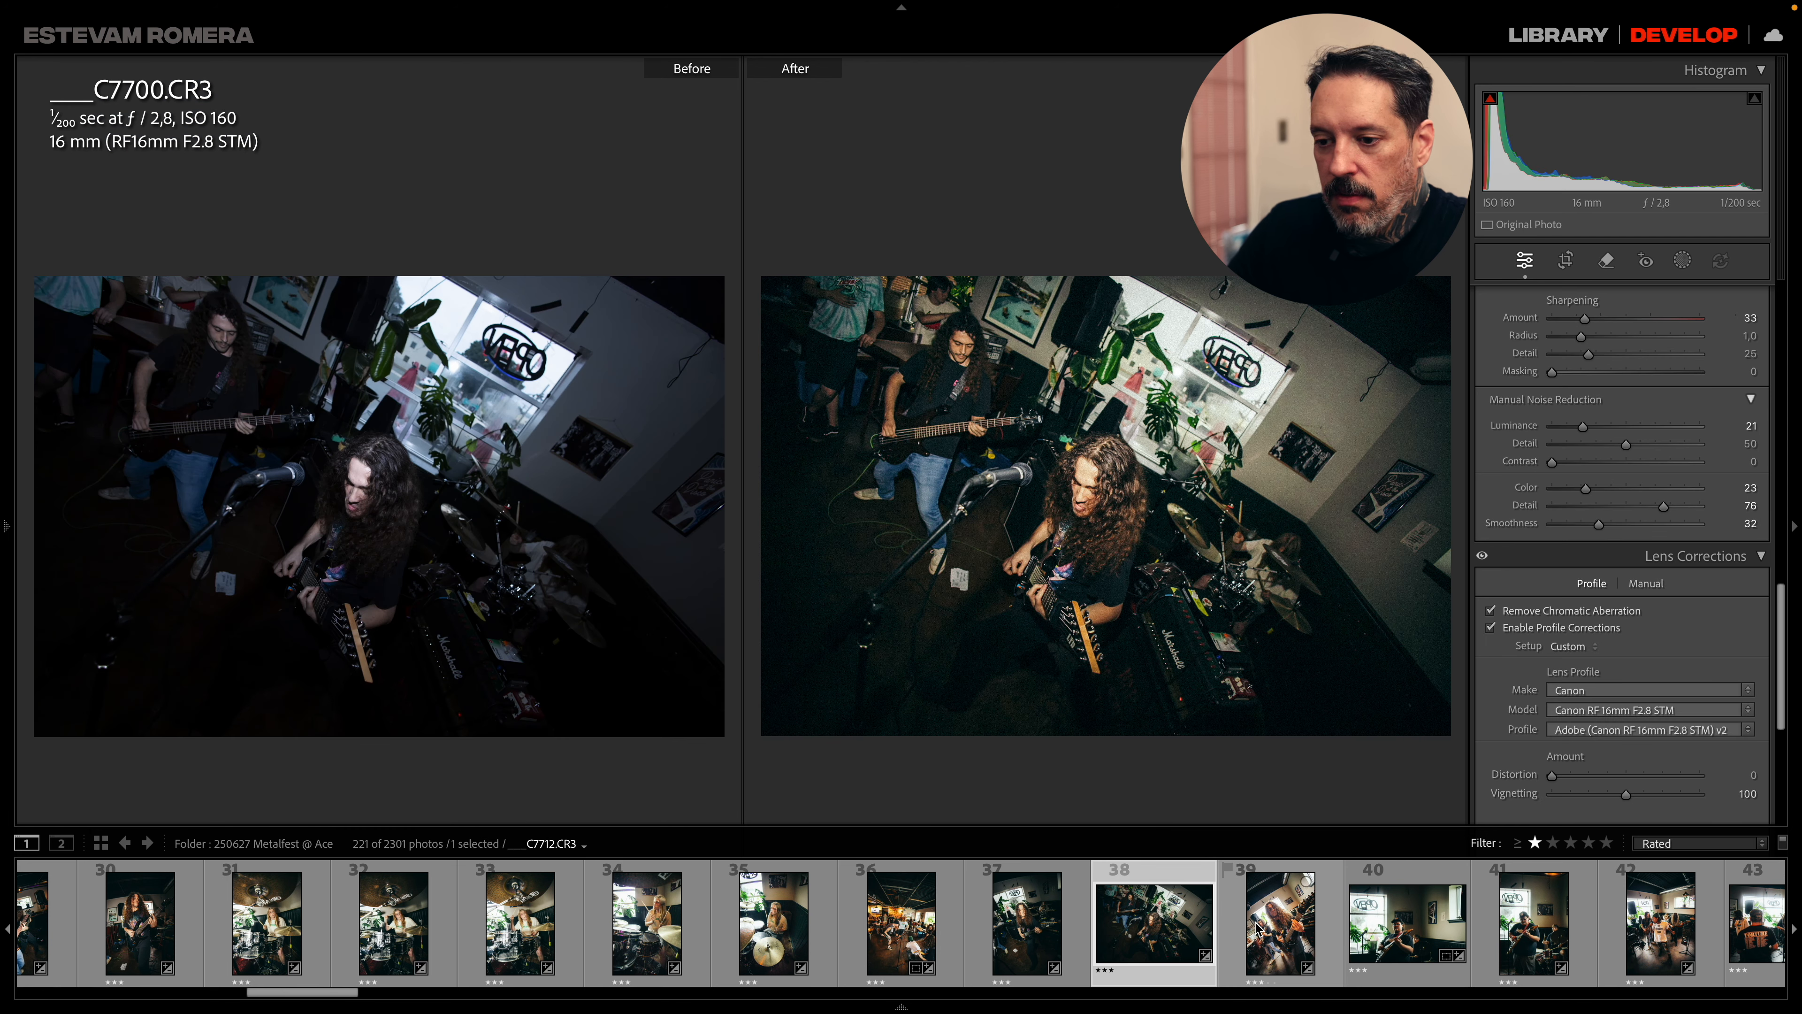
left_click(1256, 927)
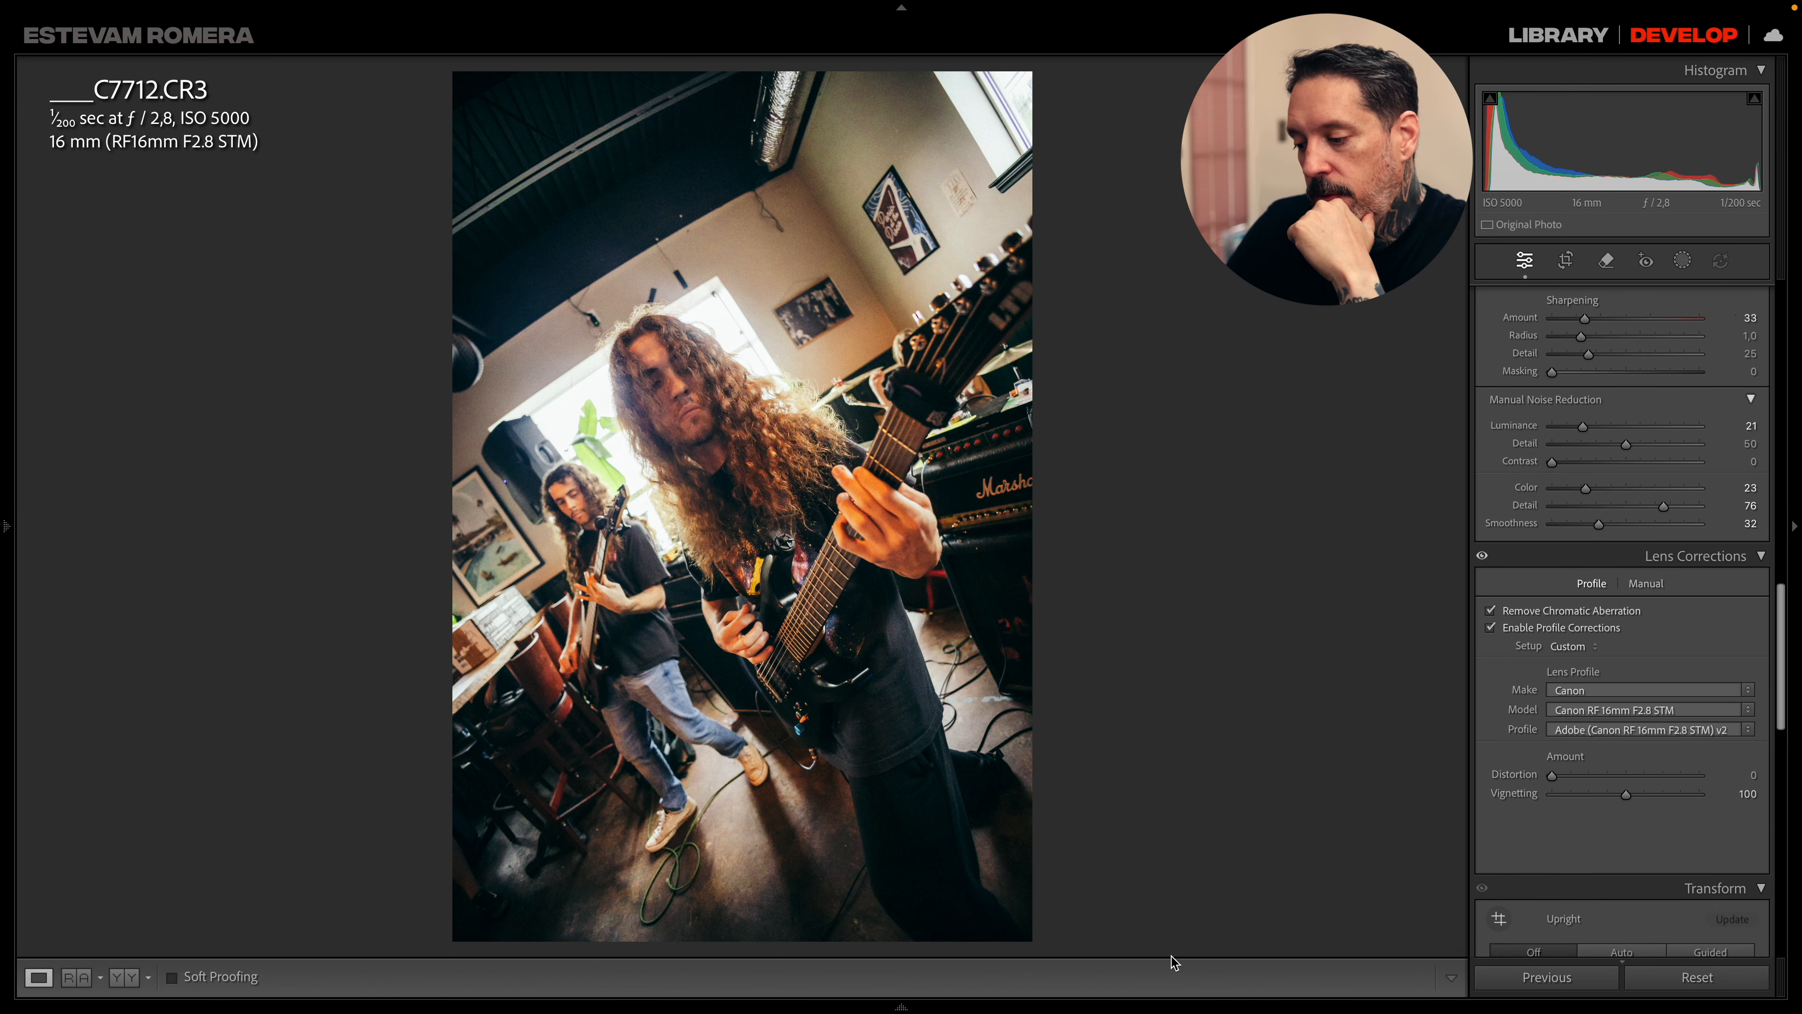
- Skip ahead in the series to view ___C7813.CR3, ER__3269.CR3 and the wide venue shot ___C7814.CR3
scroll(1376, 898, "right", 10)
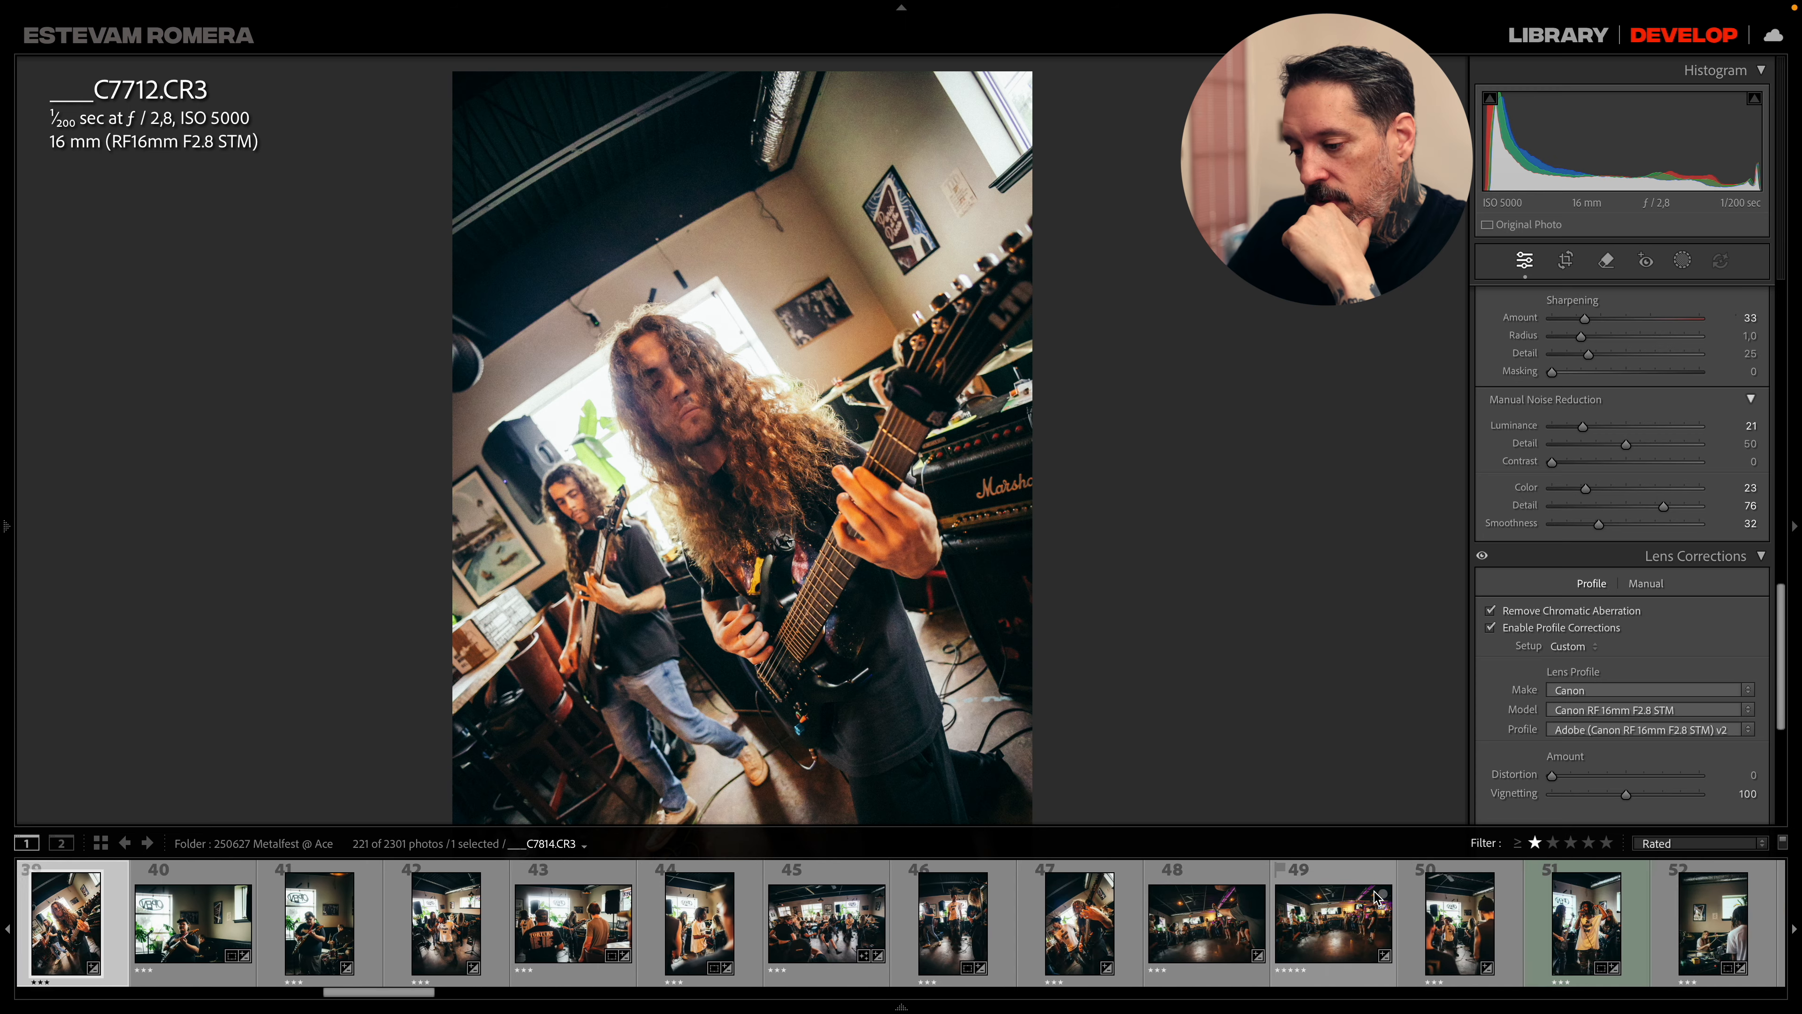
left_click(1102, 924)
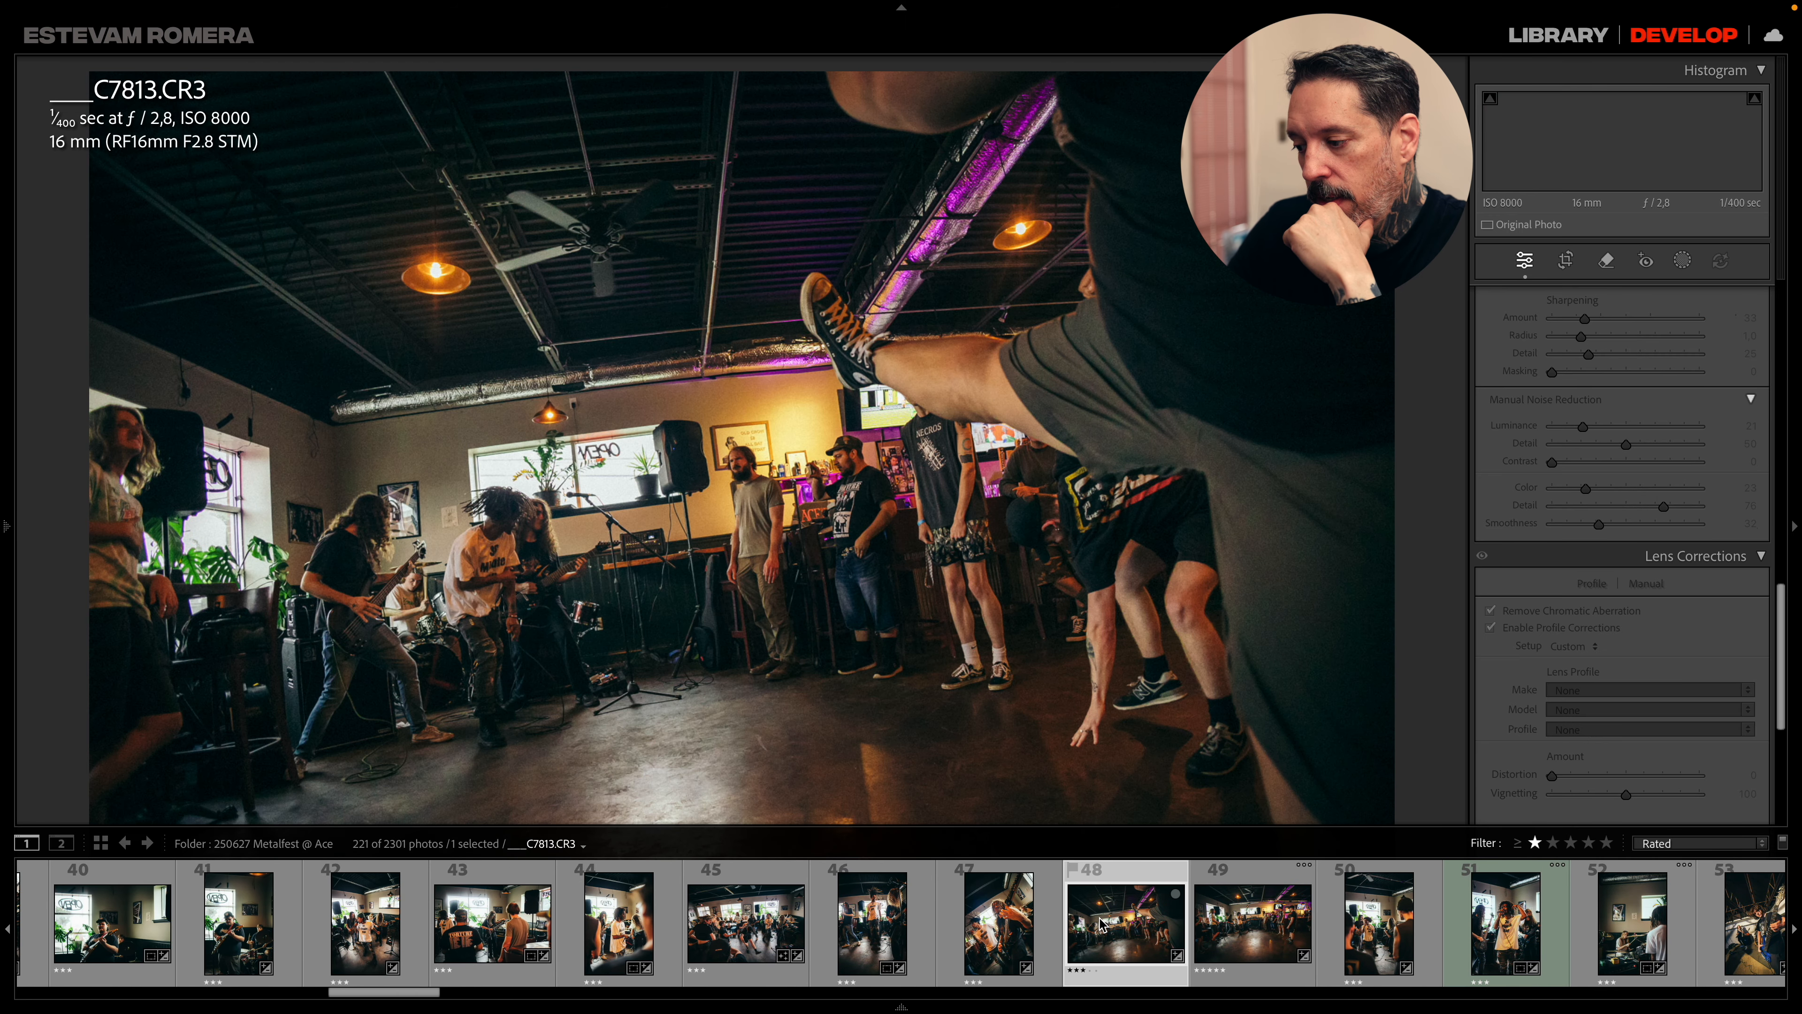
left_click(1369, 908)
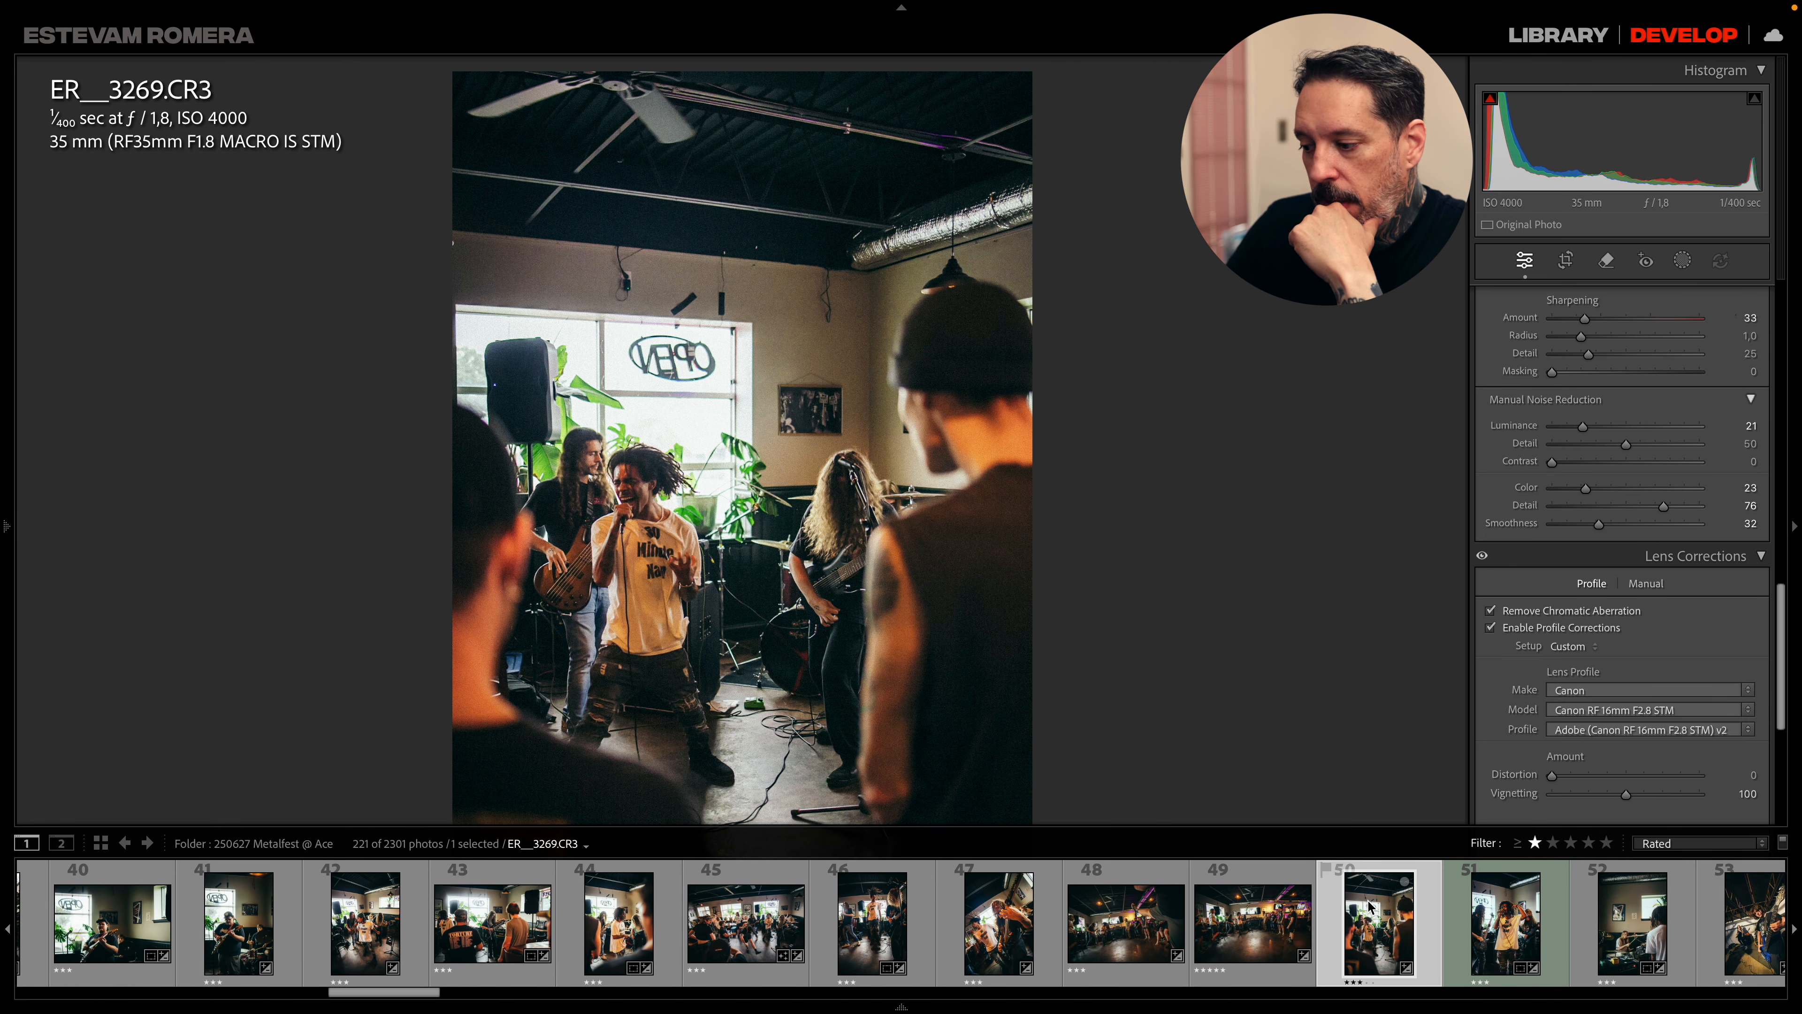
left_click(1275, 928)
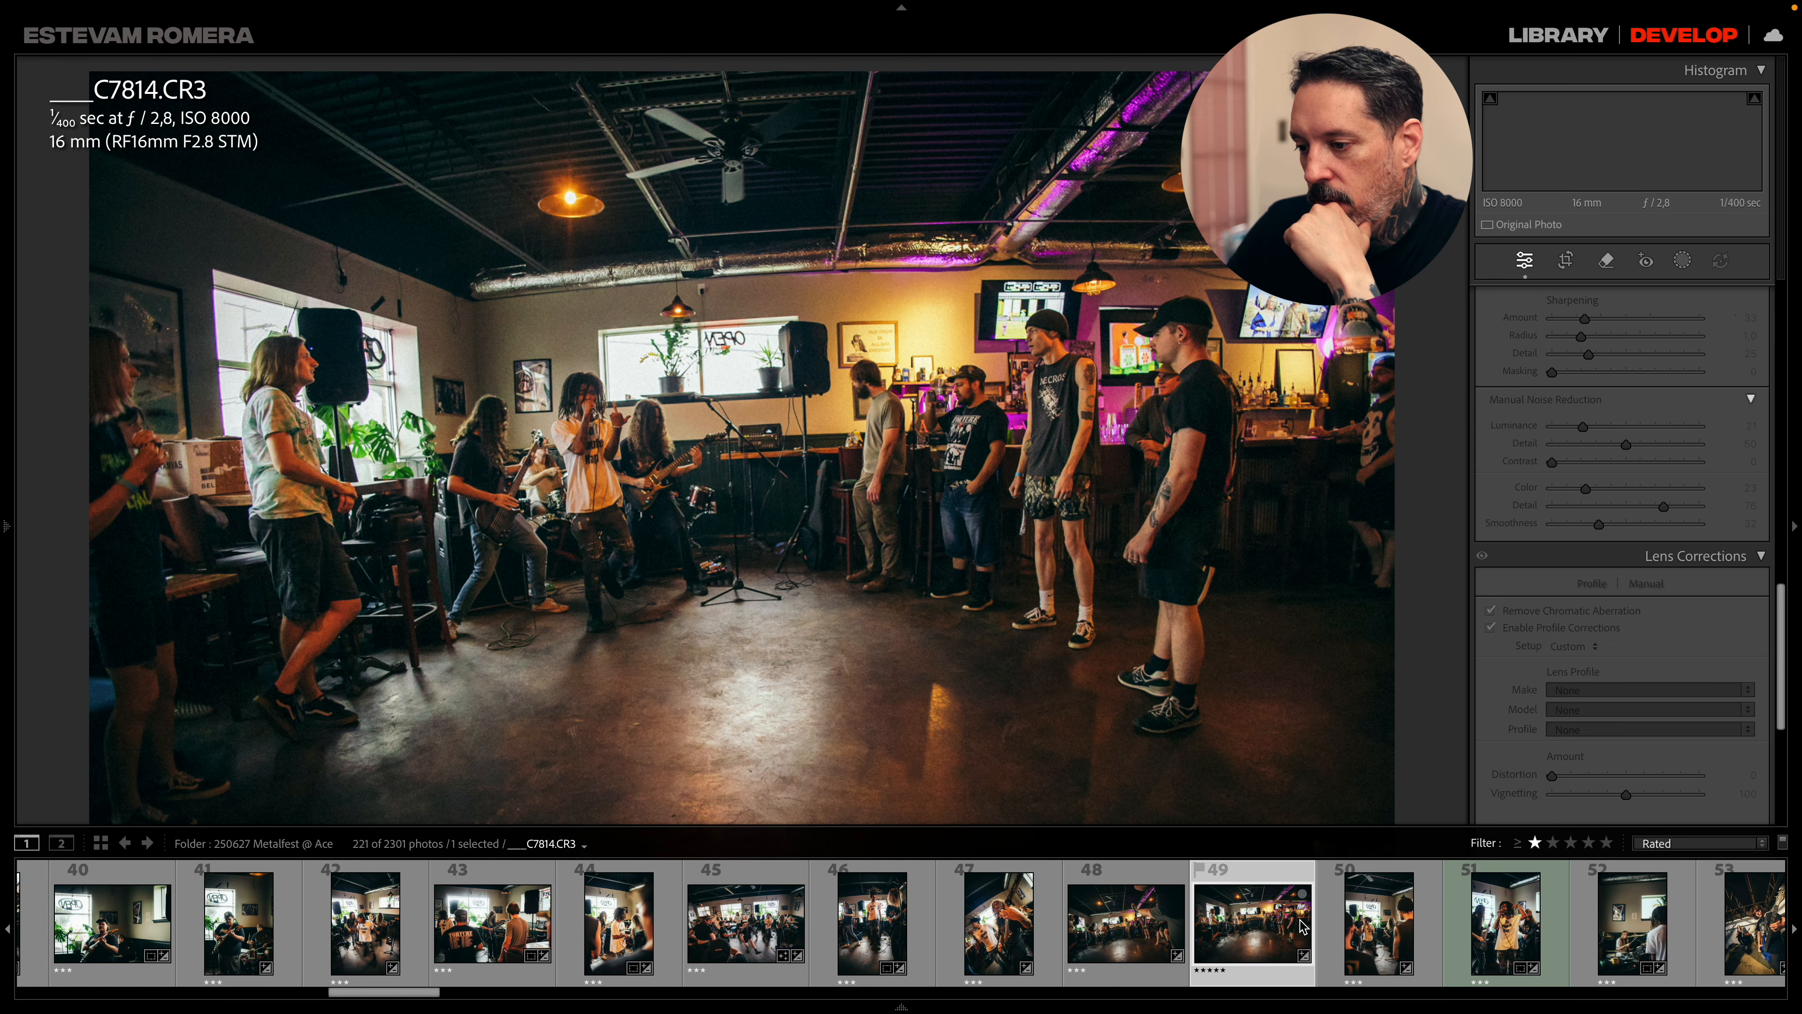
- Open the singer photo ER__3278.CR3 and look through its develop settings to the Color Mixer's saturation values
left_click(1243, 922)
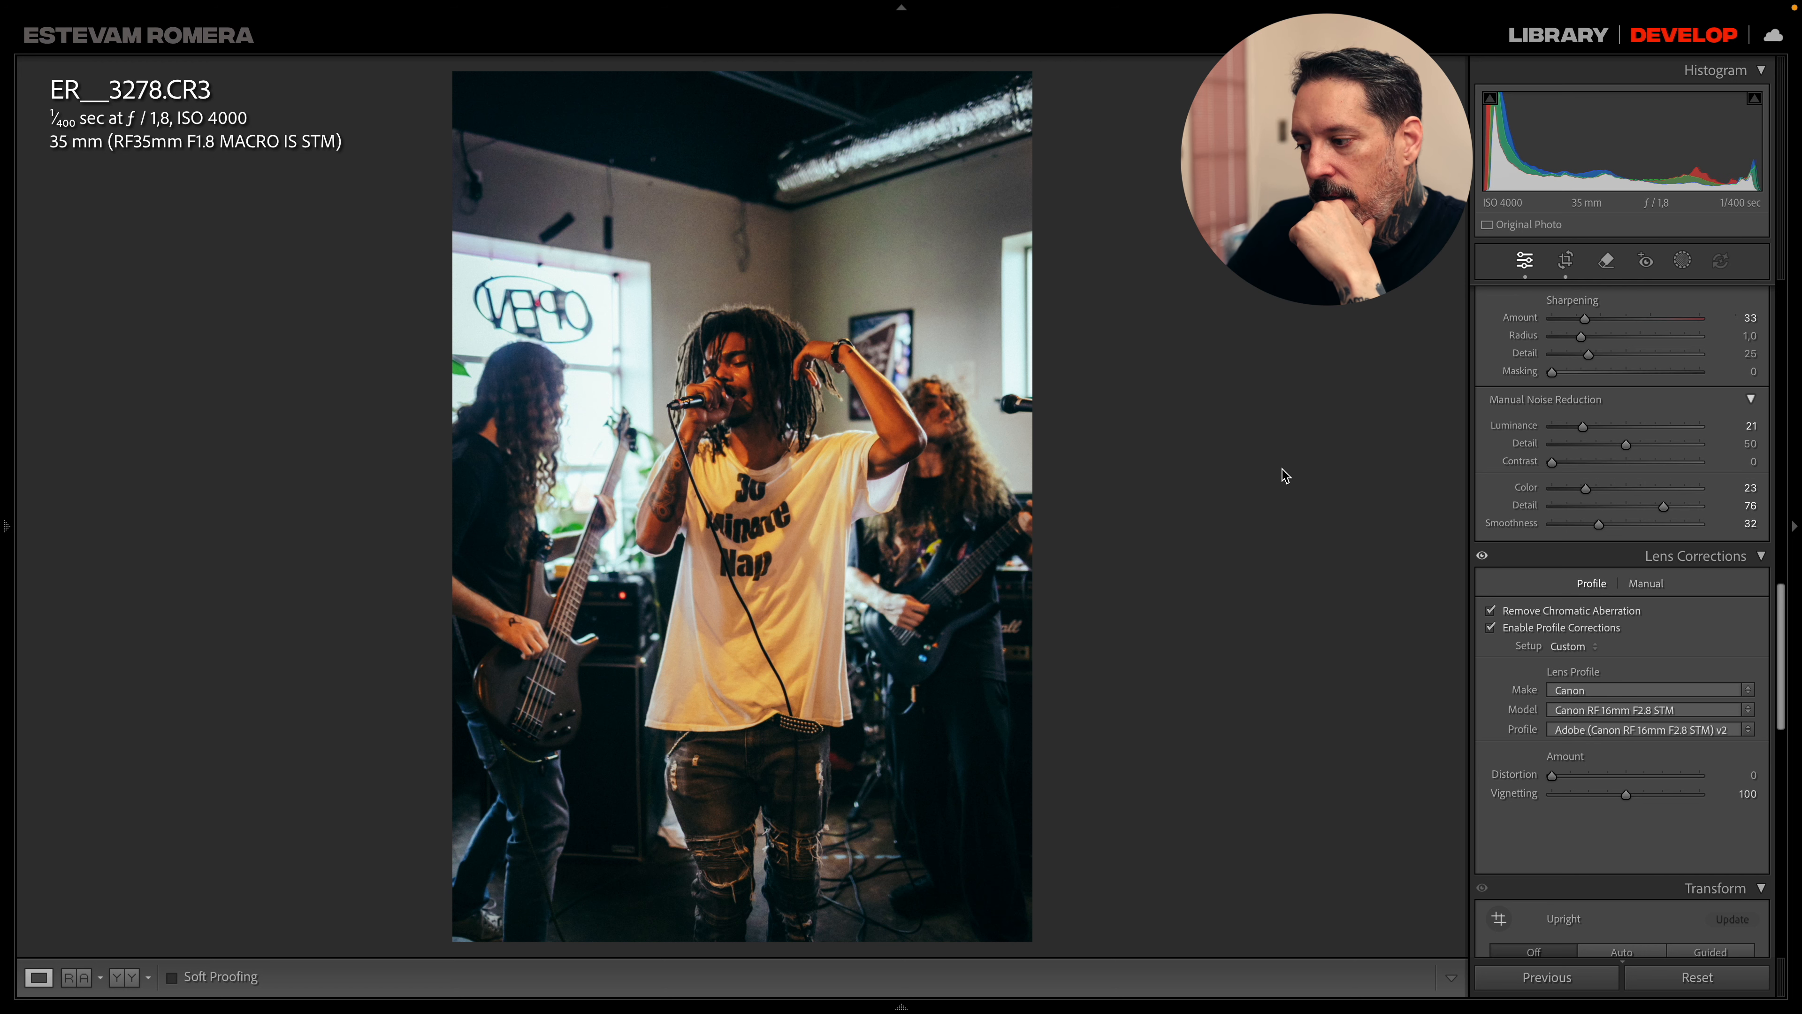
scroll(1502, 509, "down", 15)
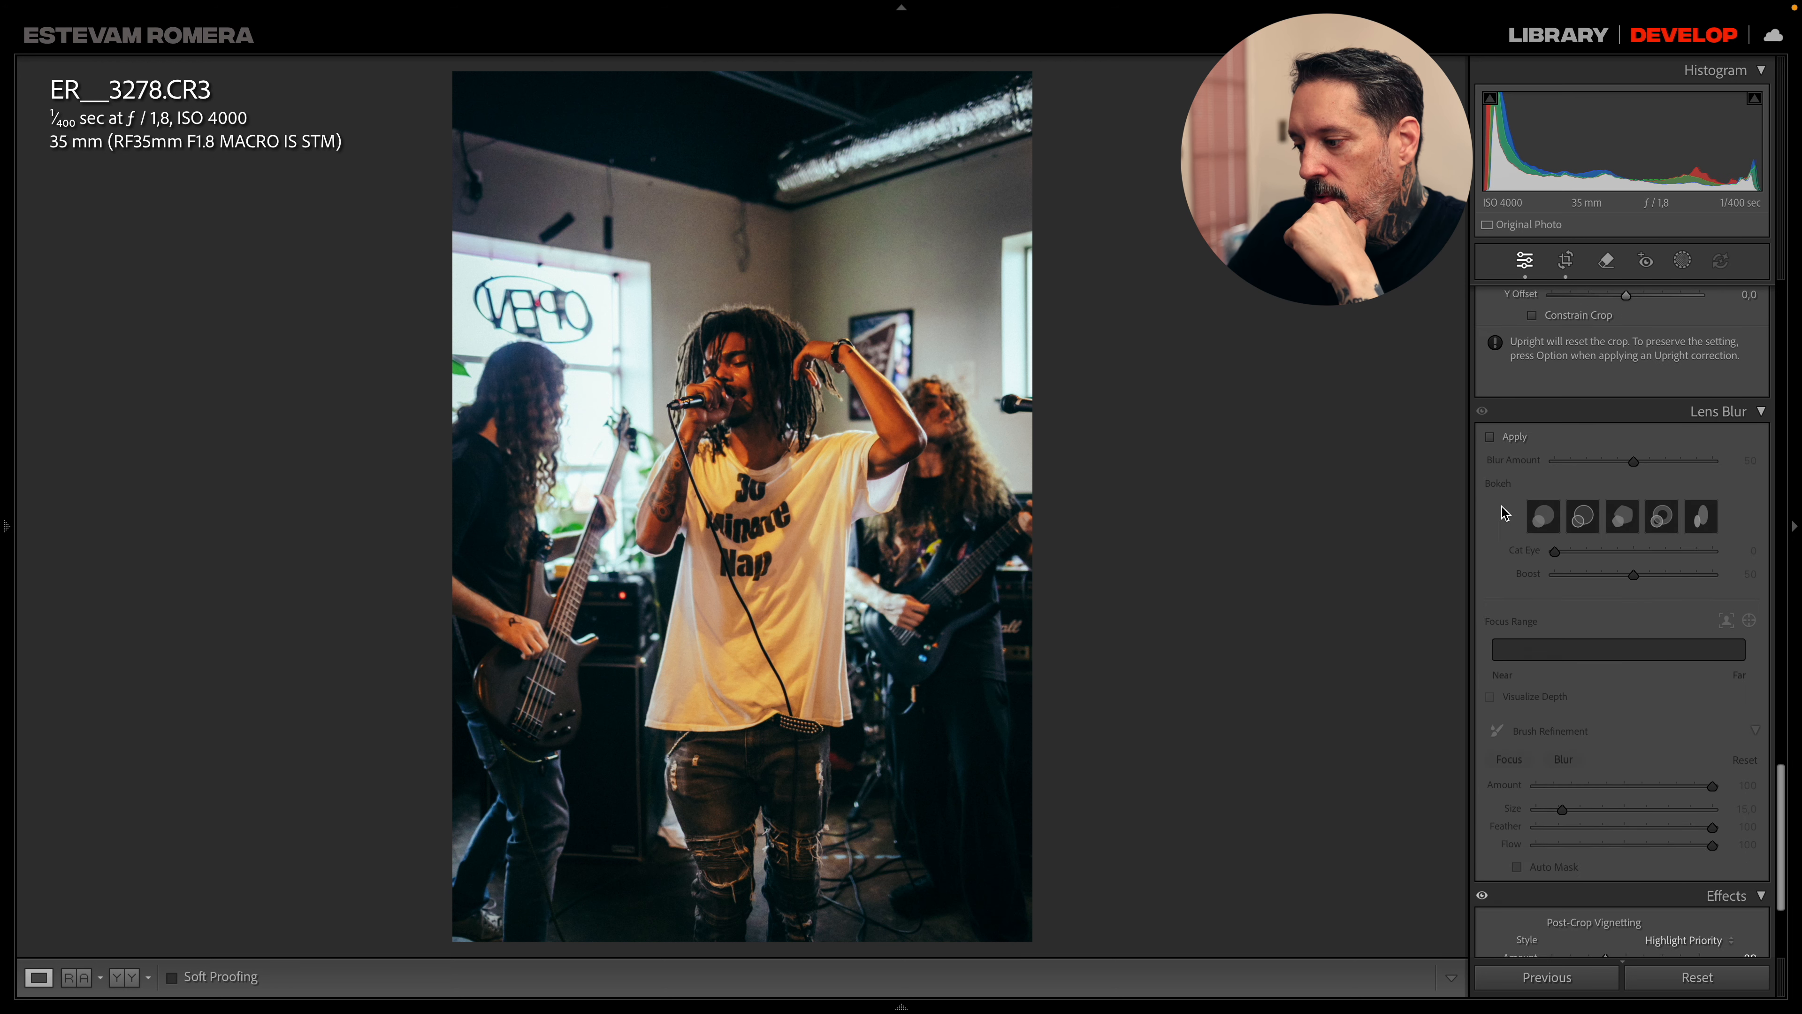
scroll(1503, 506, "up", 20)
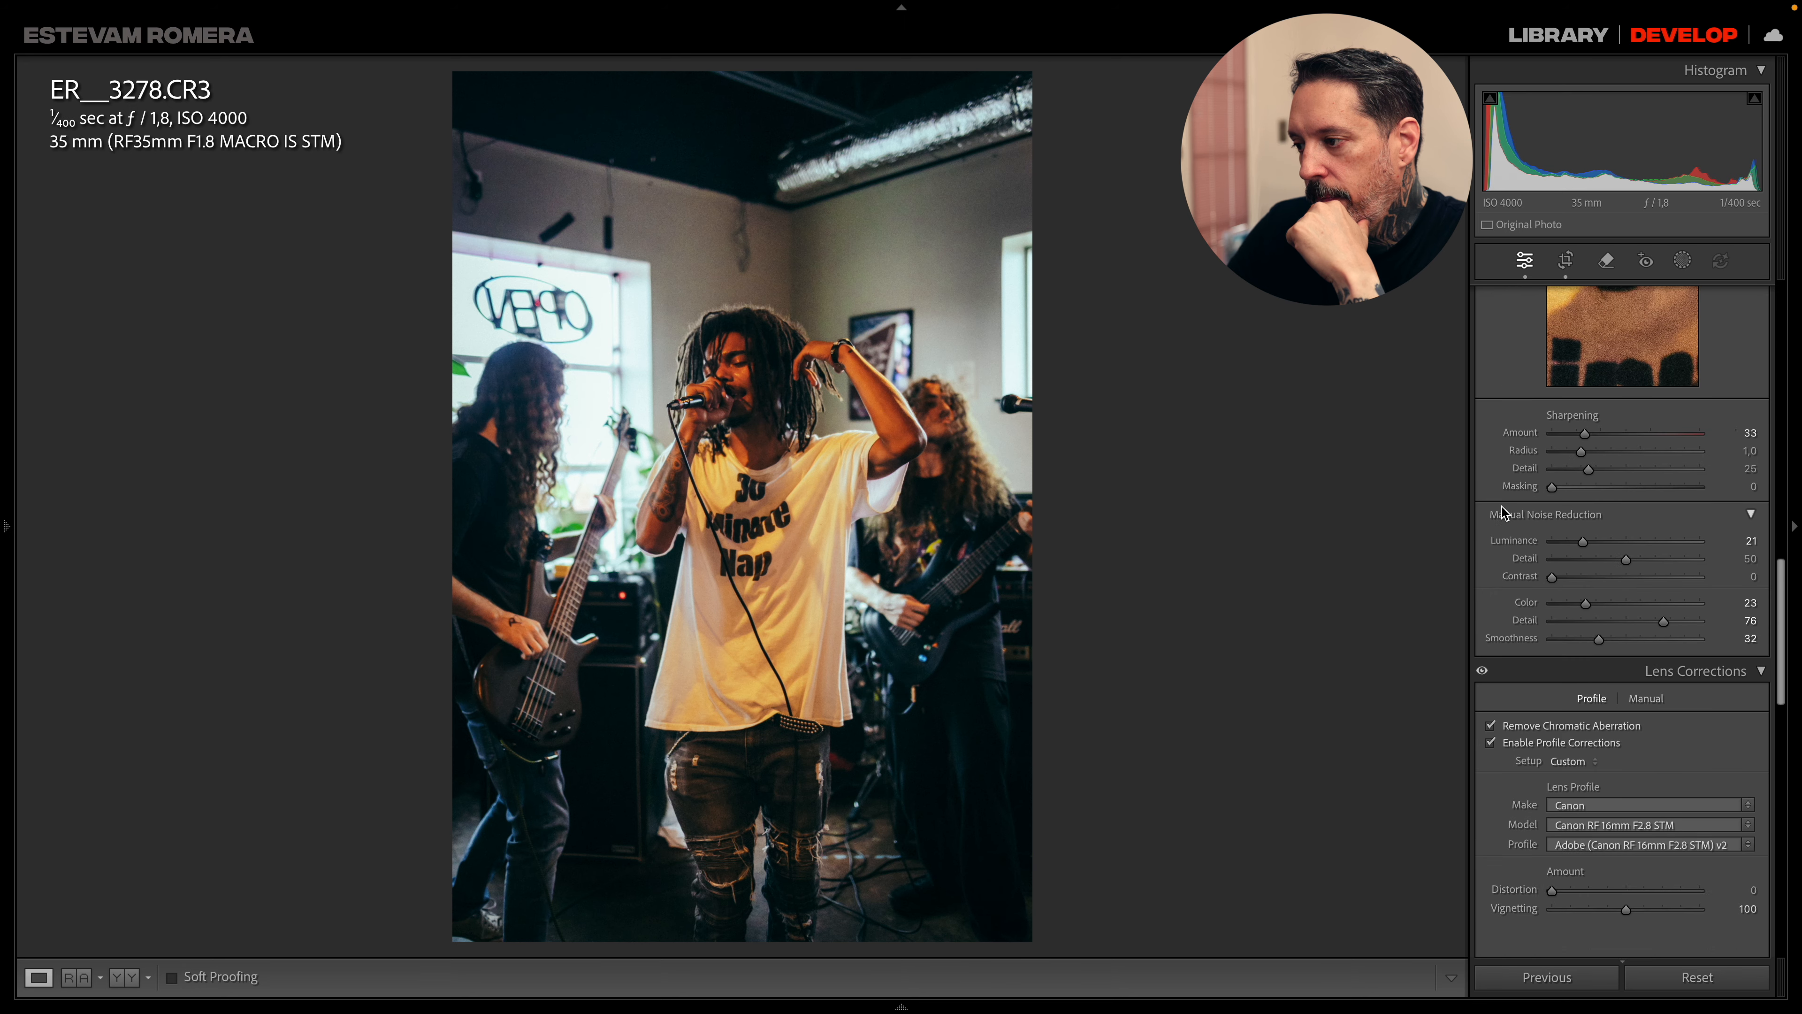
scroll(1502, 511, "up", 3)
left_click(1581, 568)
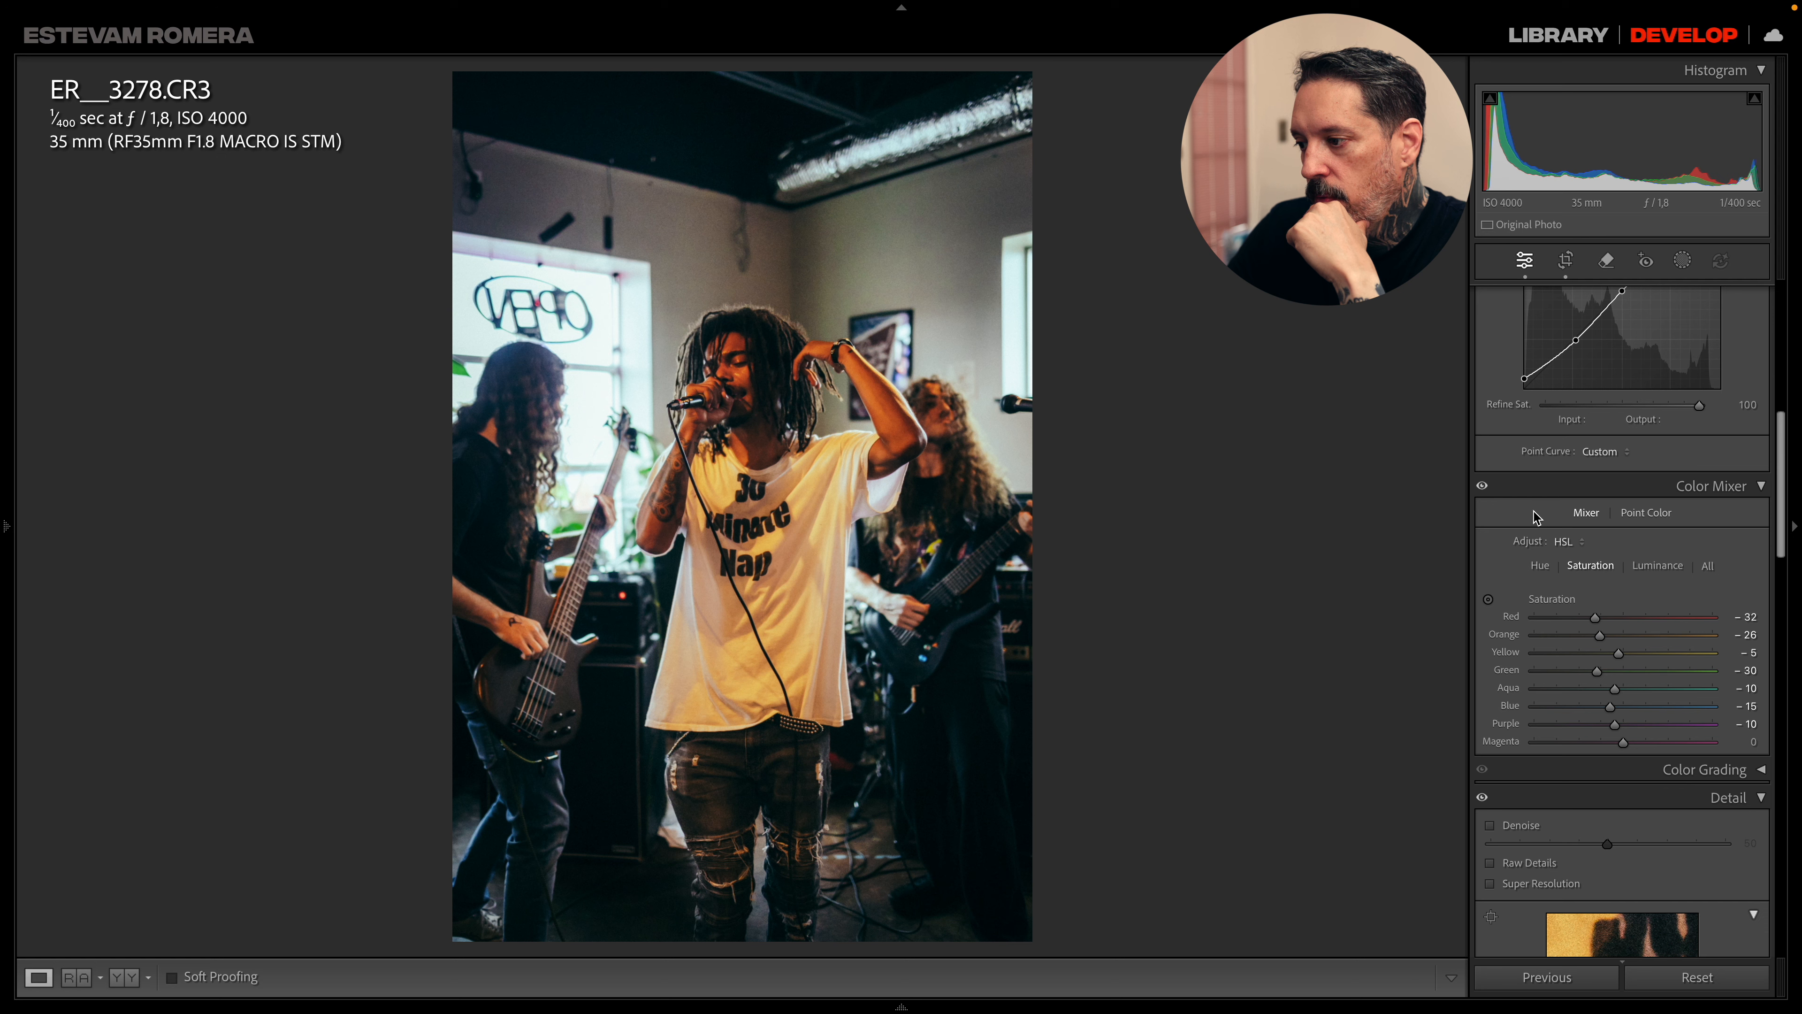
- Compare ER__3278.CR3 repeatedly with the Color Mixer adjustments off and on
left_click(1482, 487)
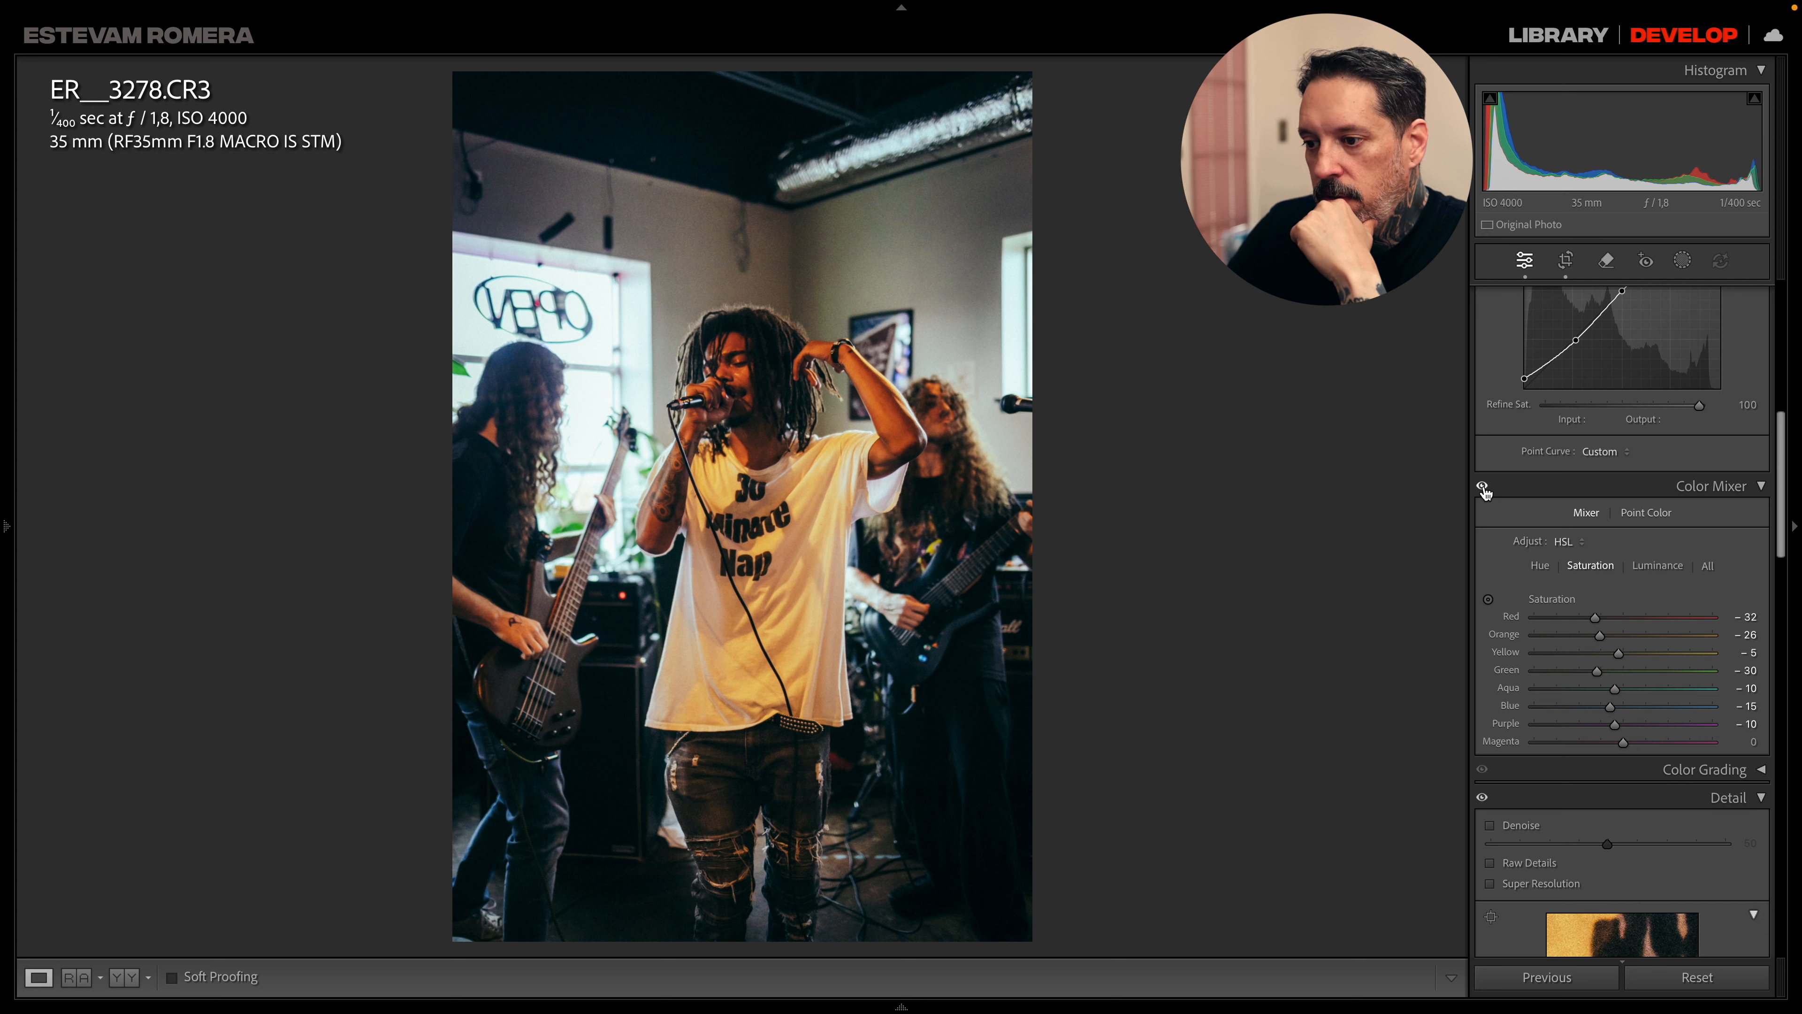
left_click(1483, 487)
left_click(1483, 487)
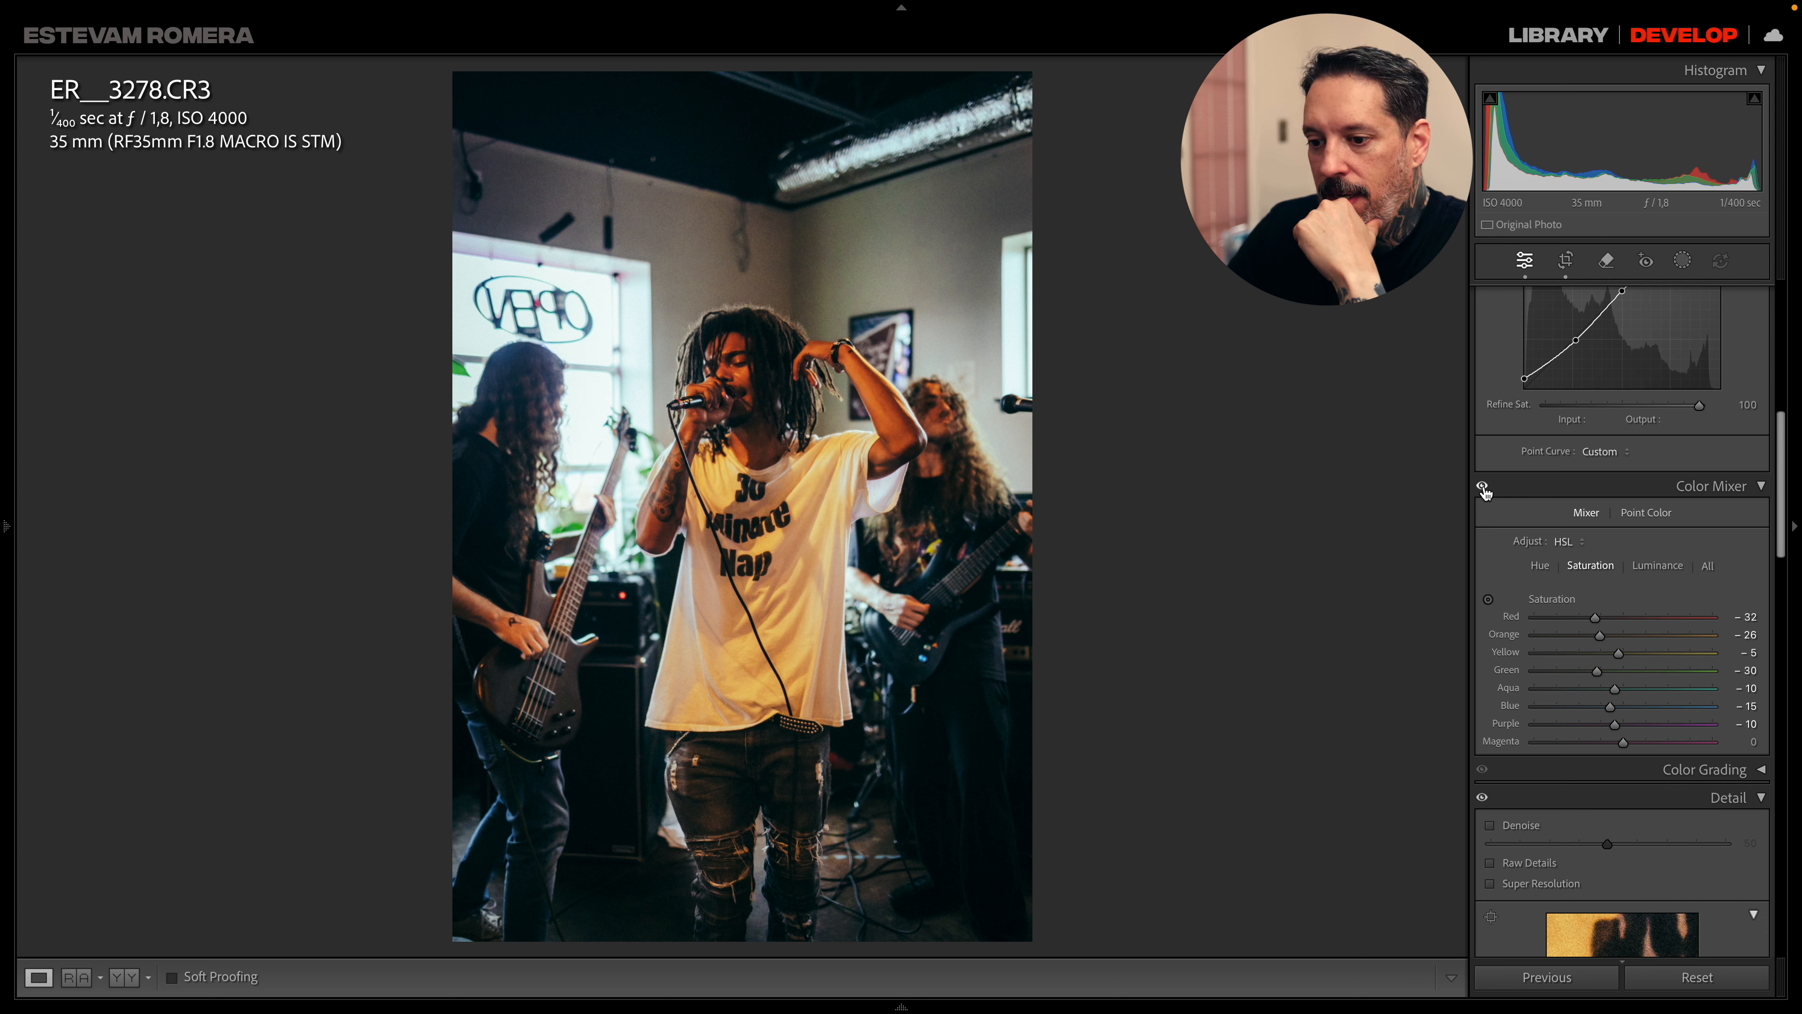
left_click(1483, 487)
left_click(1483, 487)
left_click(1483, 487)
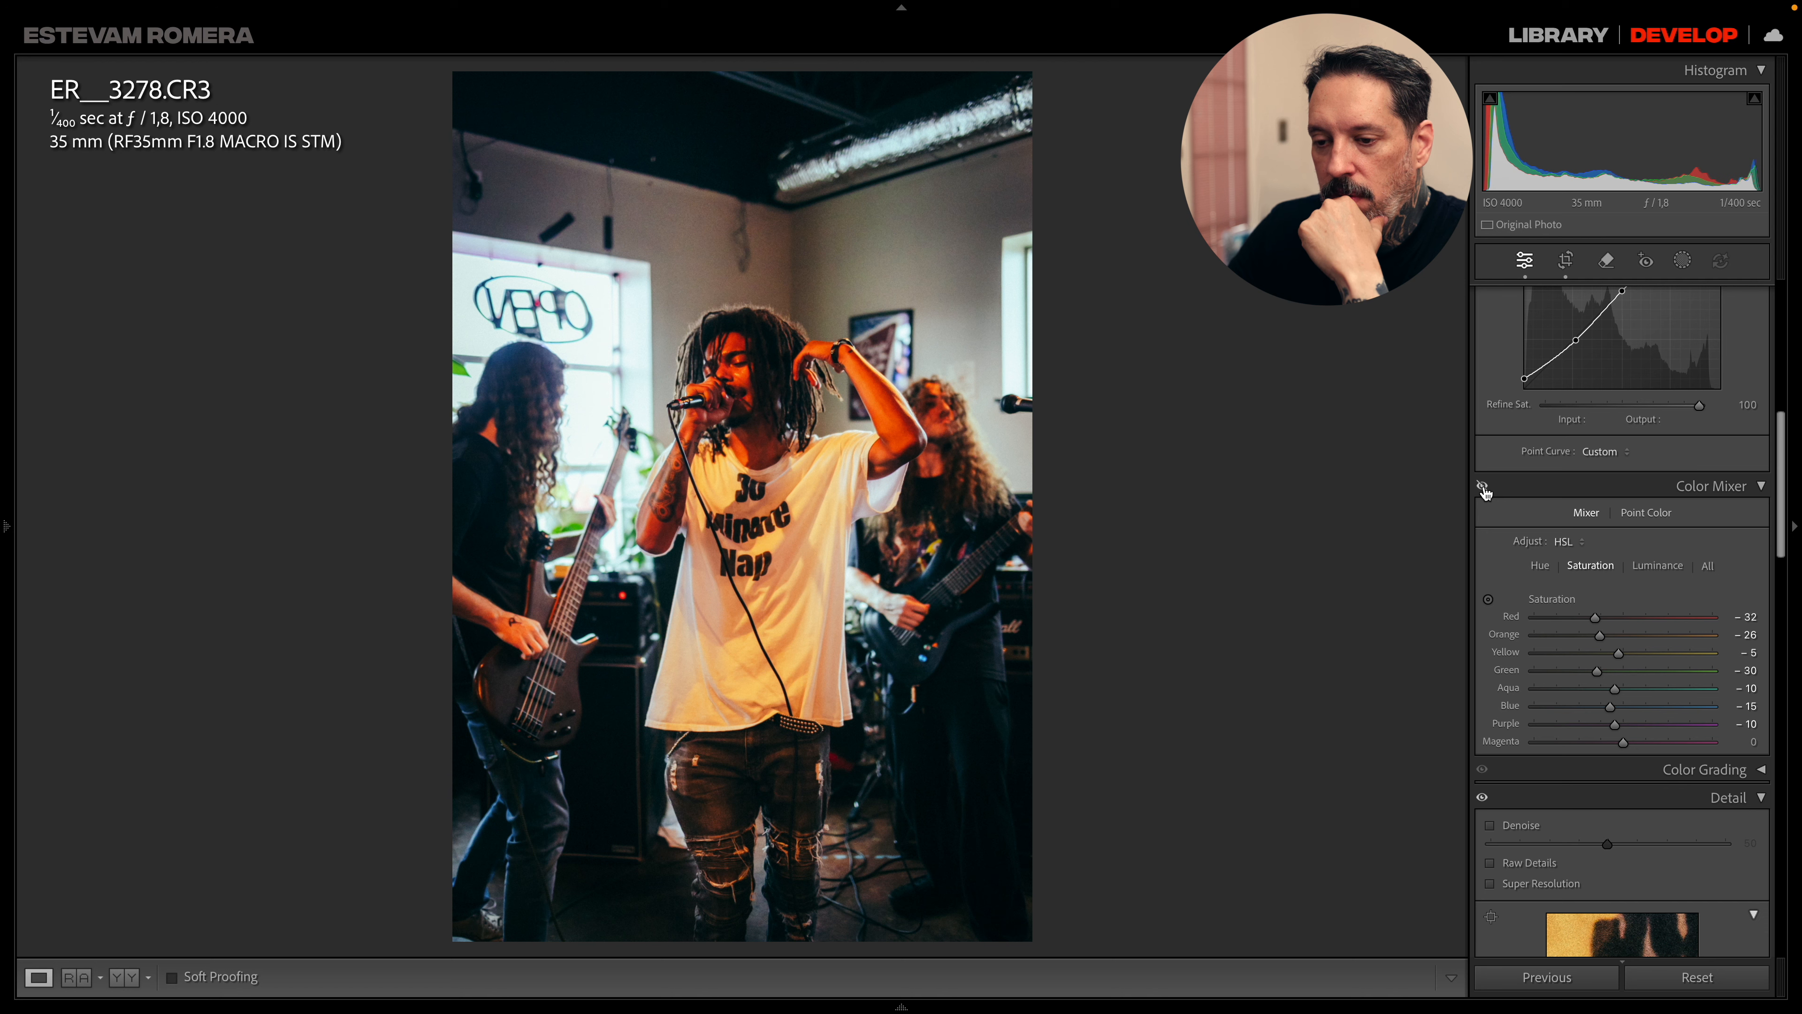
left_click(1483, 487)
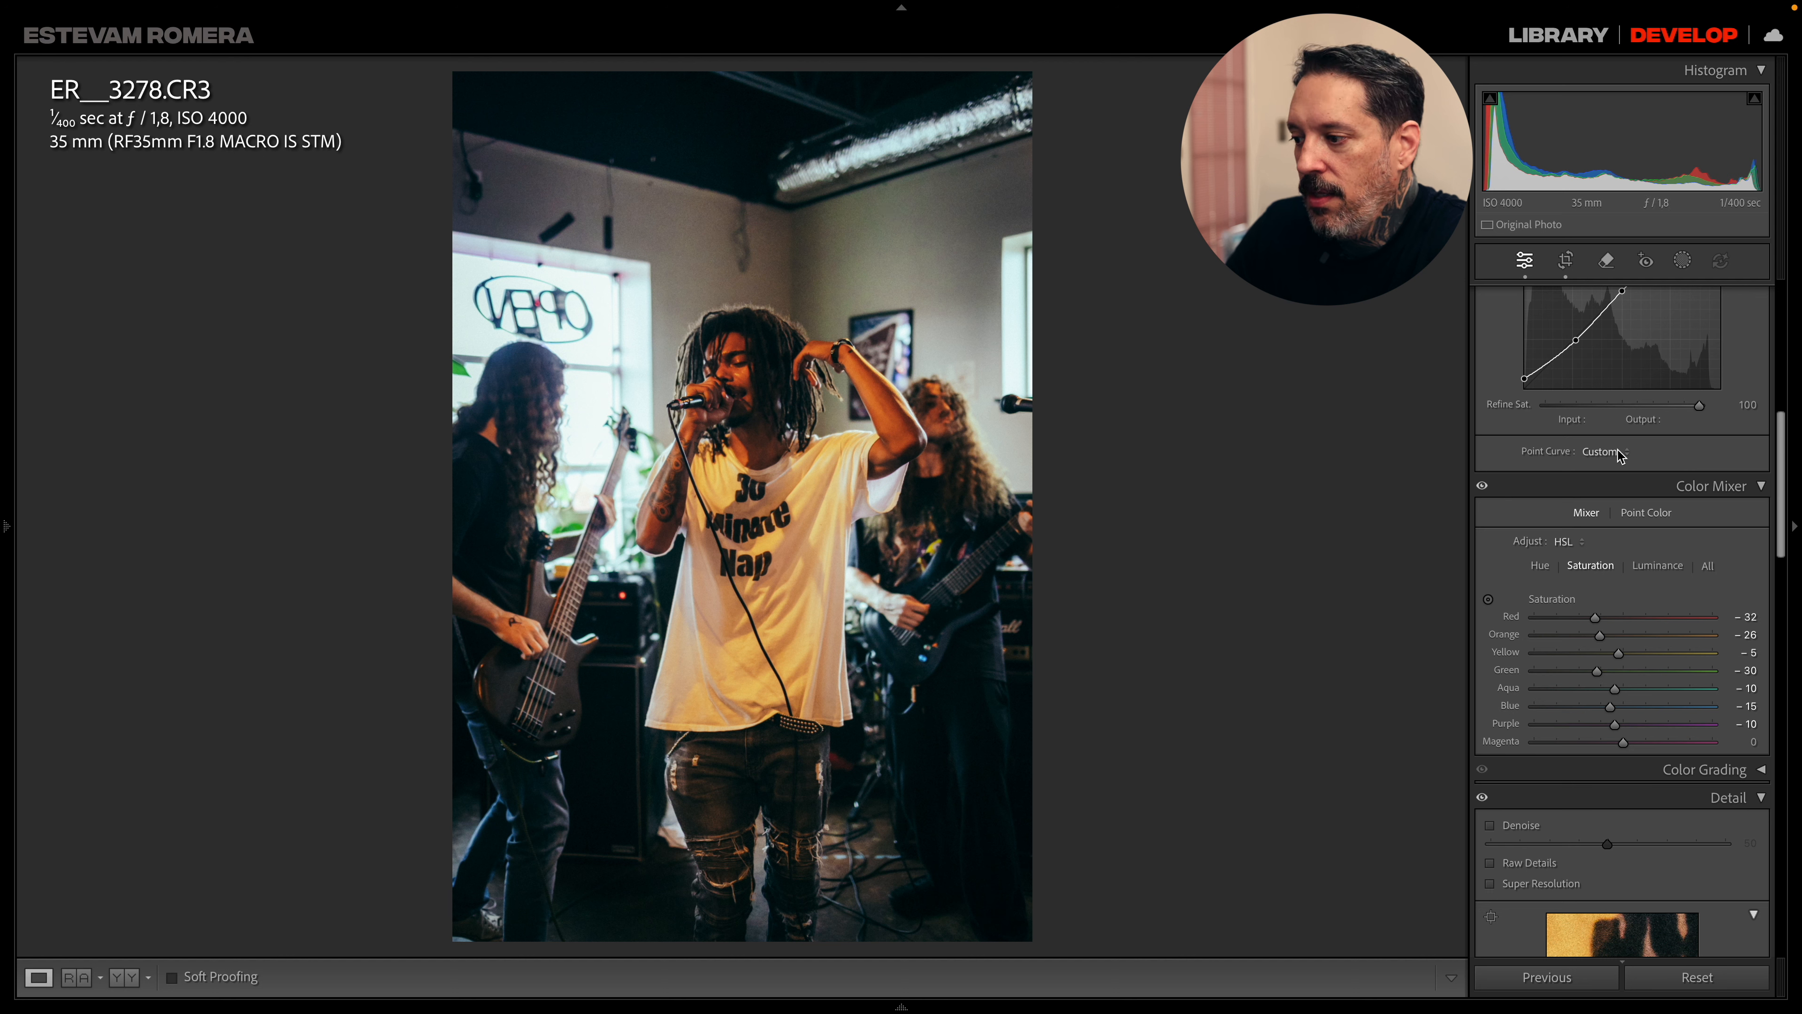
- Recheck the Color Mixer's effect on the singer's skin and set the orange saturation to -31
left_click(1483, 487)
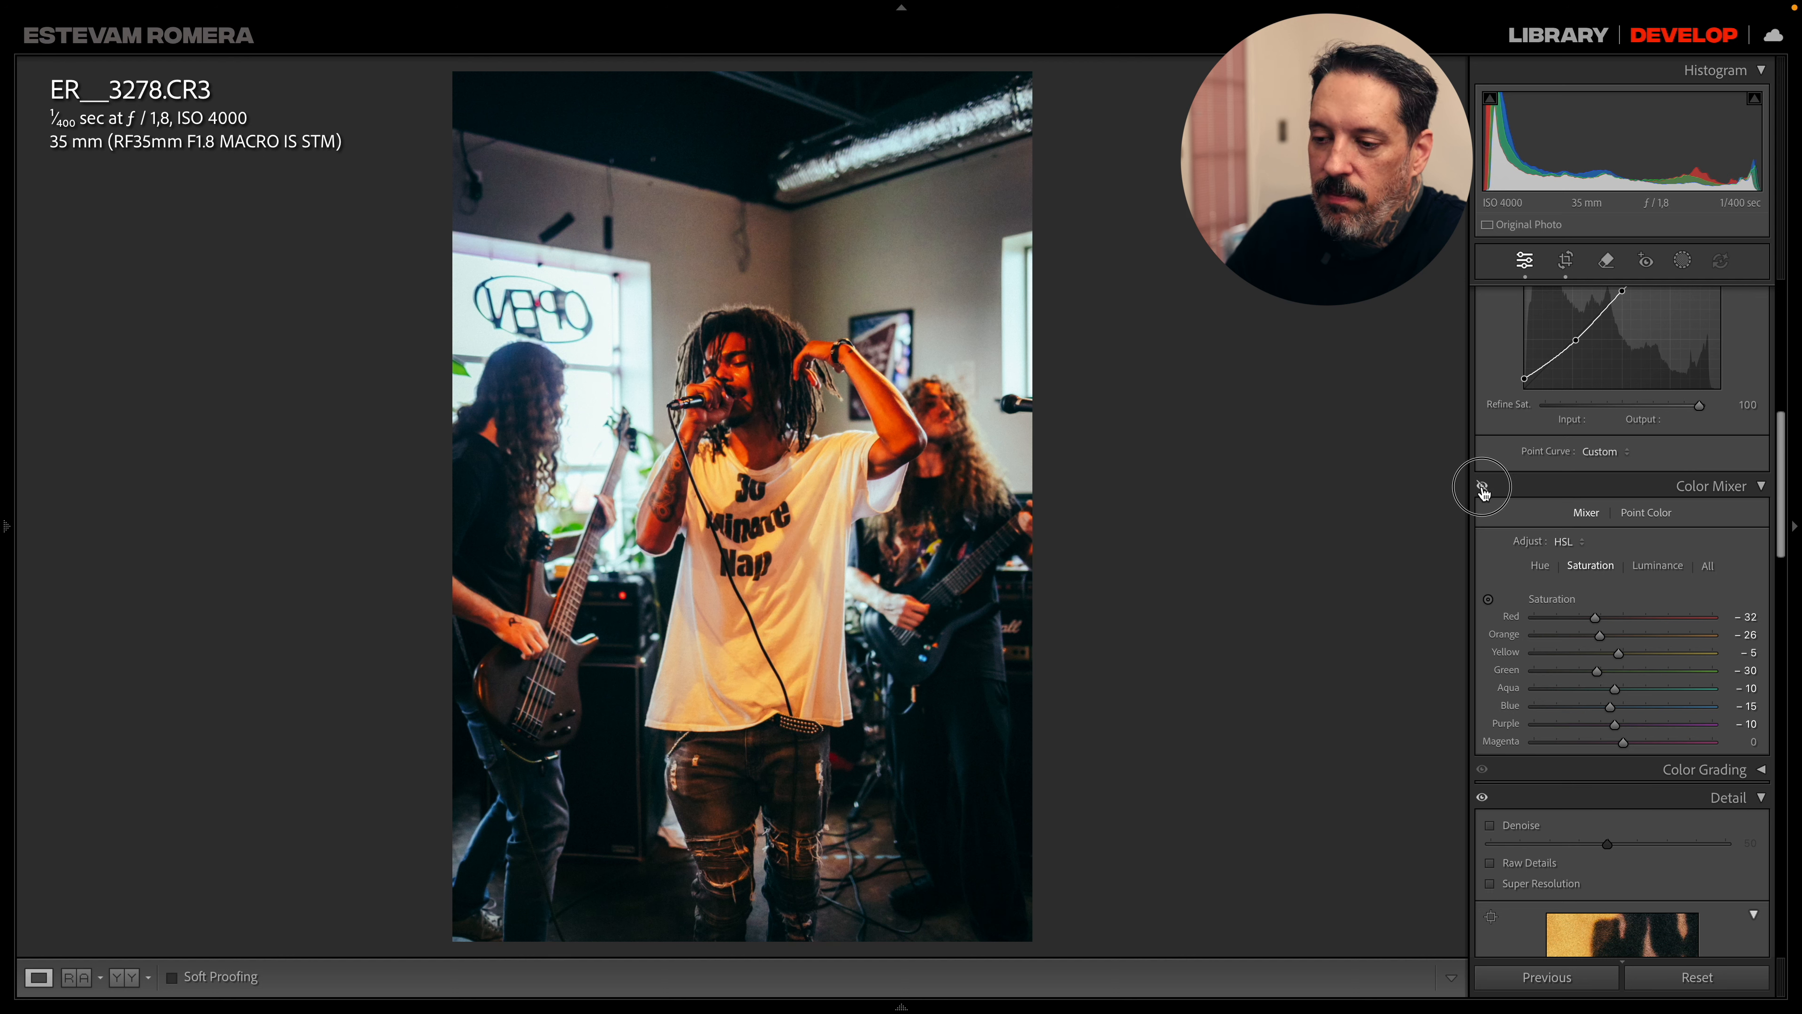
left_click(1483, 489)
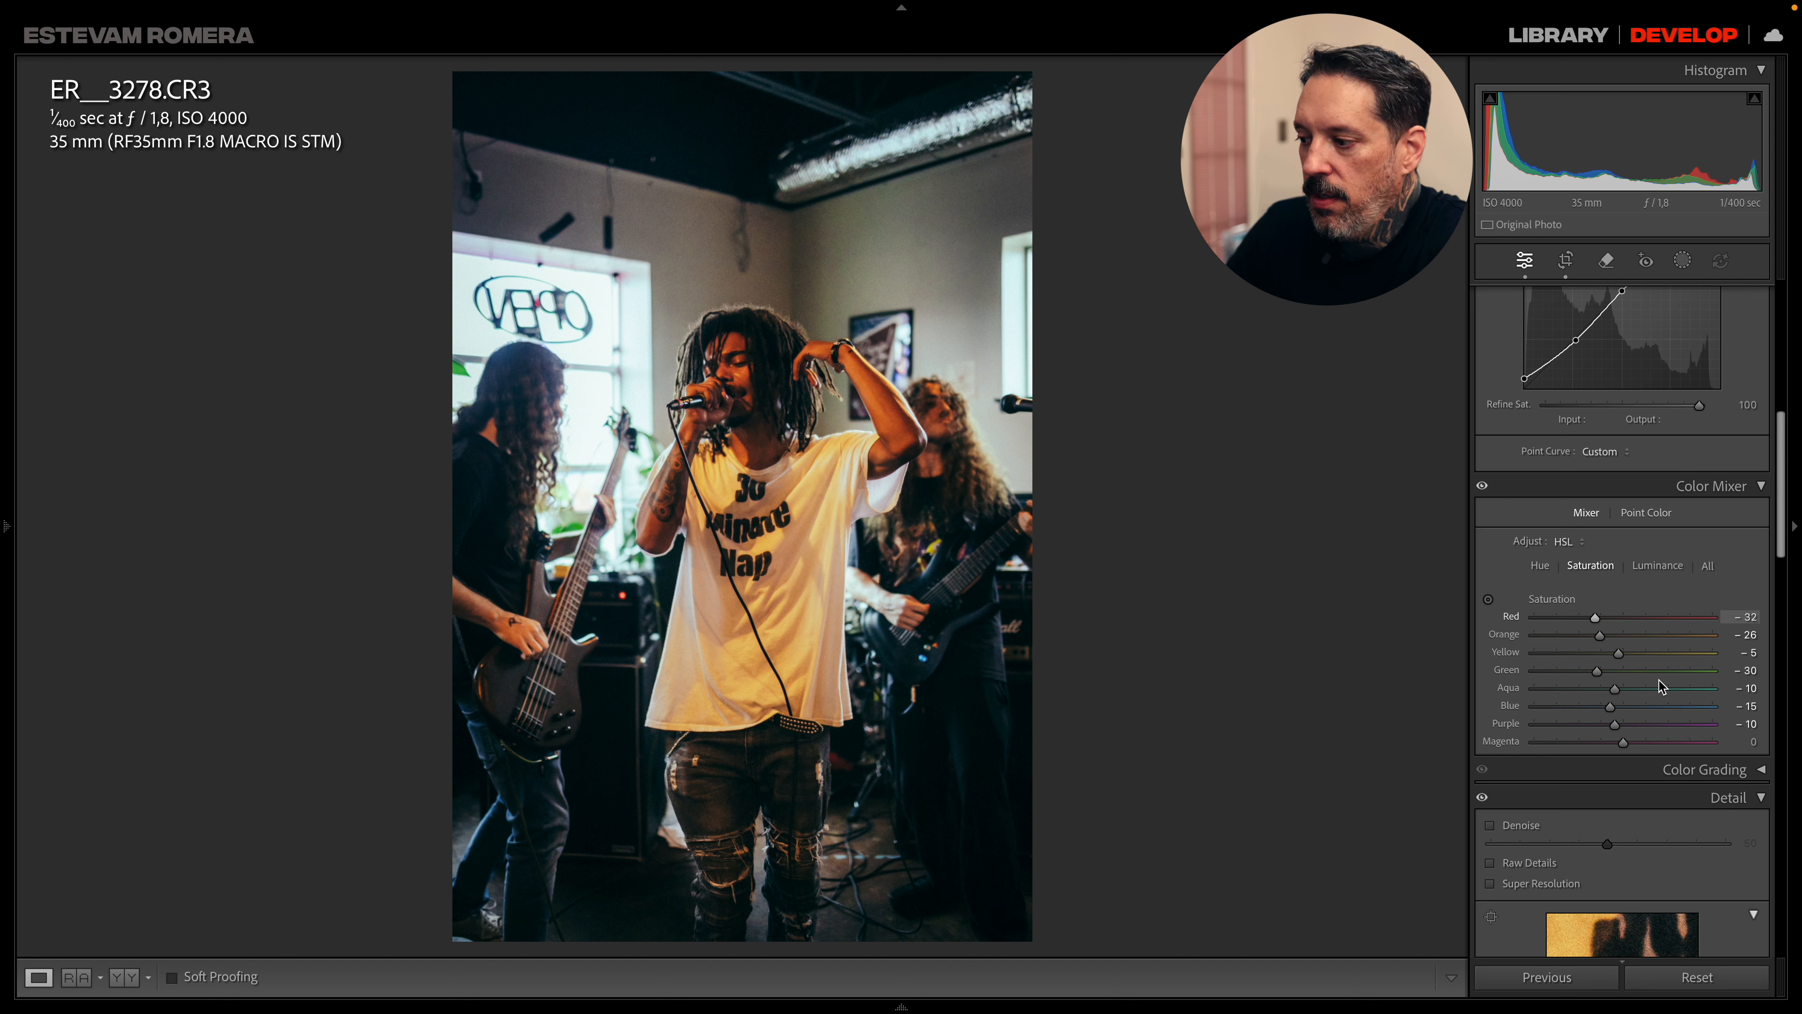
mouse_move(1601, 635)
left_mouse_down()
mouse_move(1631, 637)
mouse_move(1598, 647)
left_mouse_up()
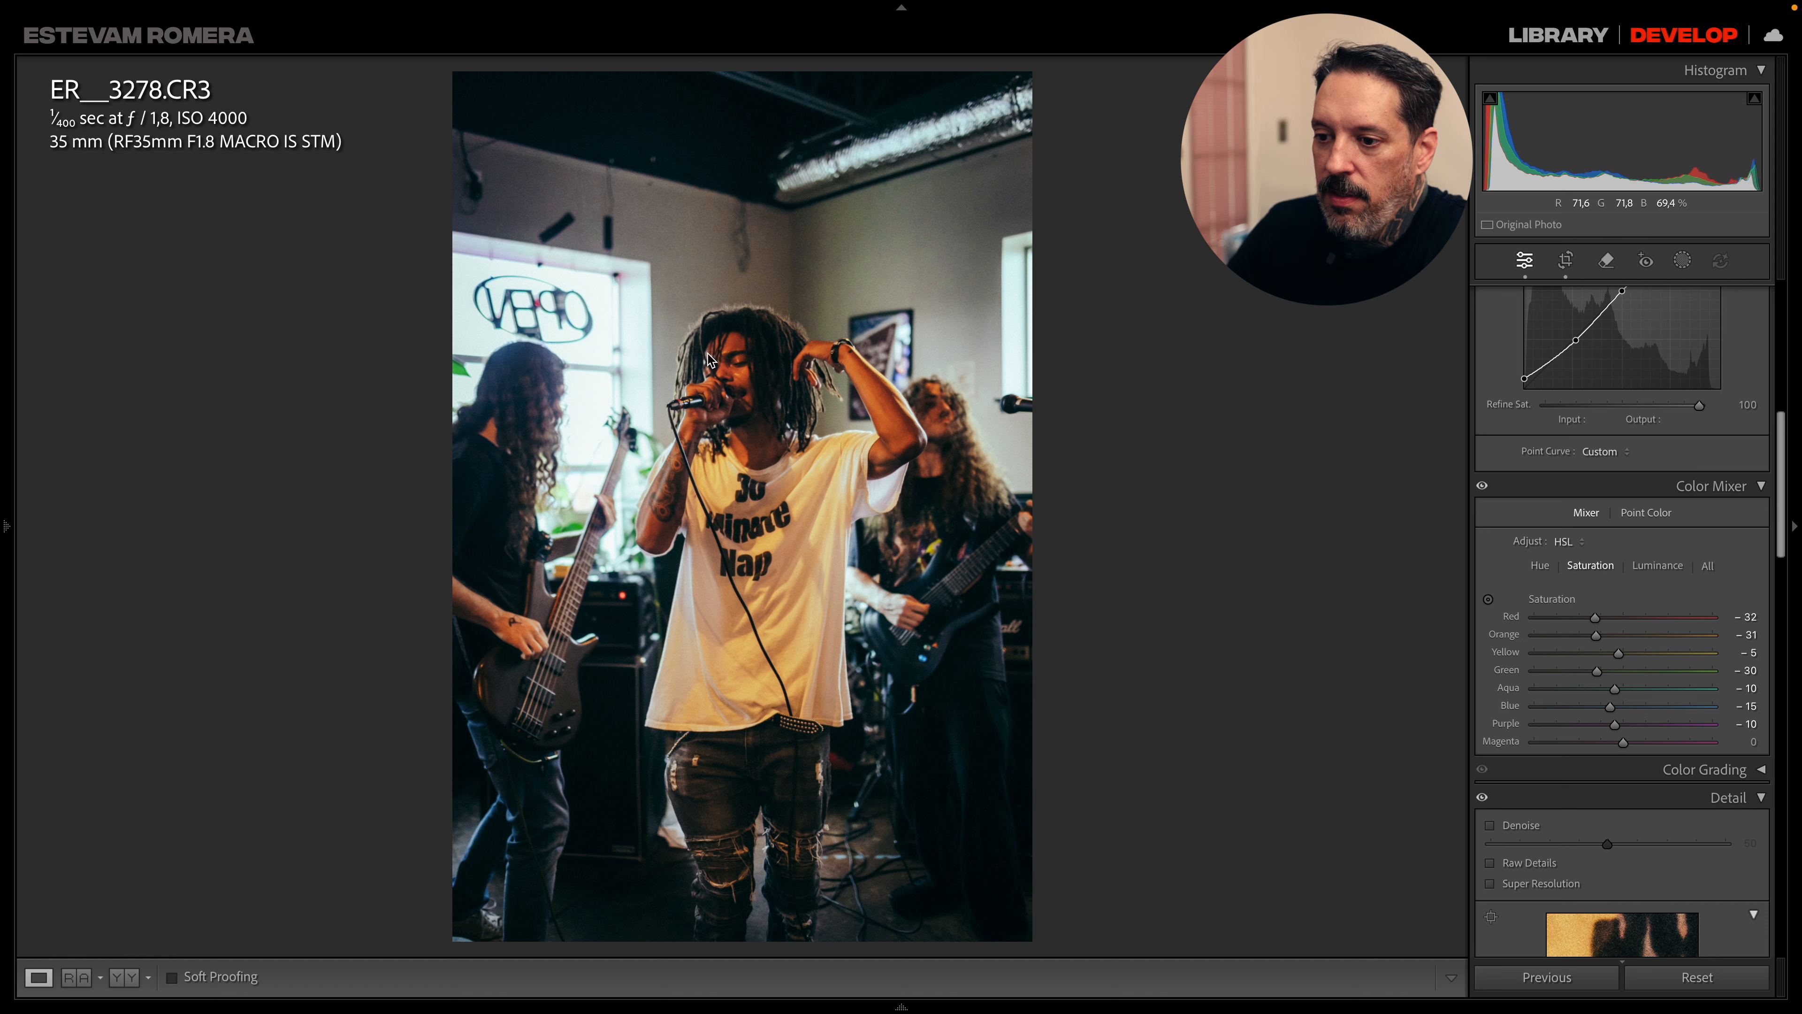
- Try sampling the white balance from the singer's white T-shirt, and undo it
scroll(1555, 296, "up", 10)
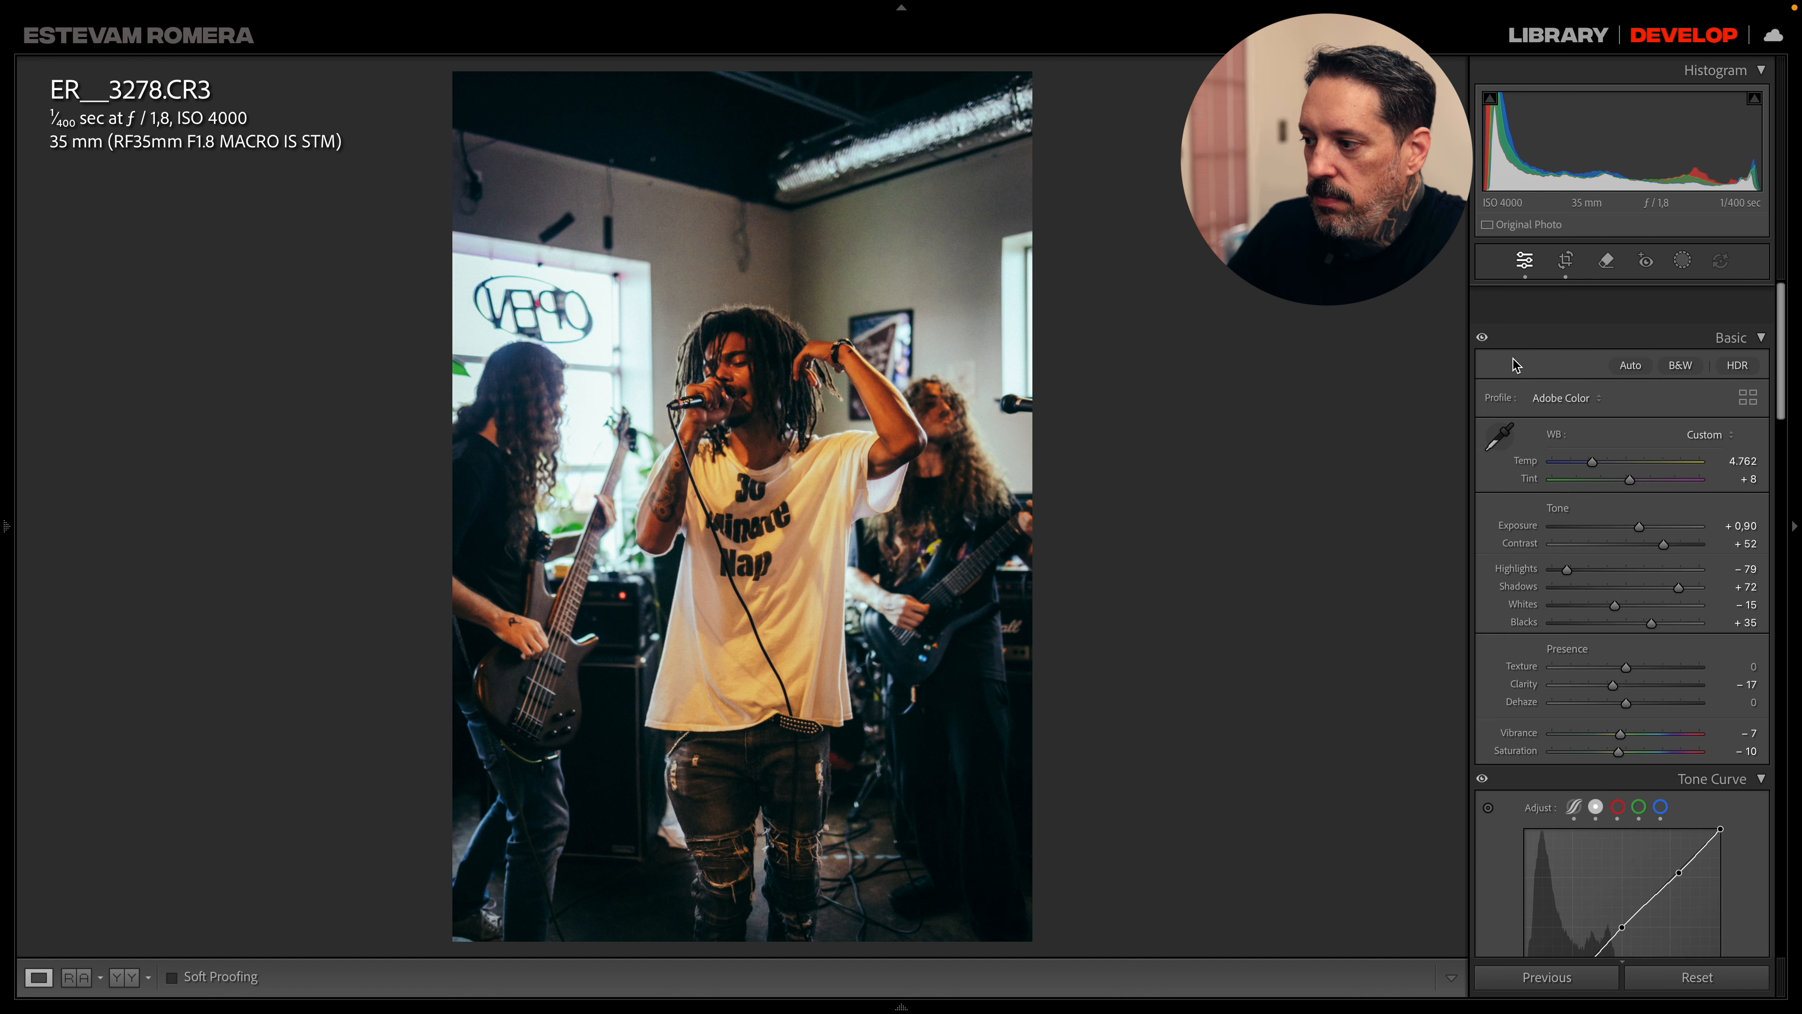
key("w")
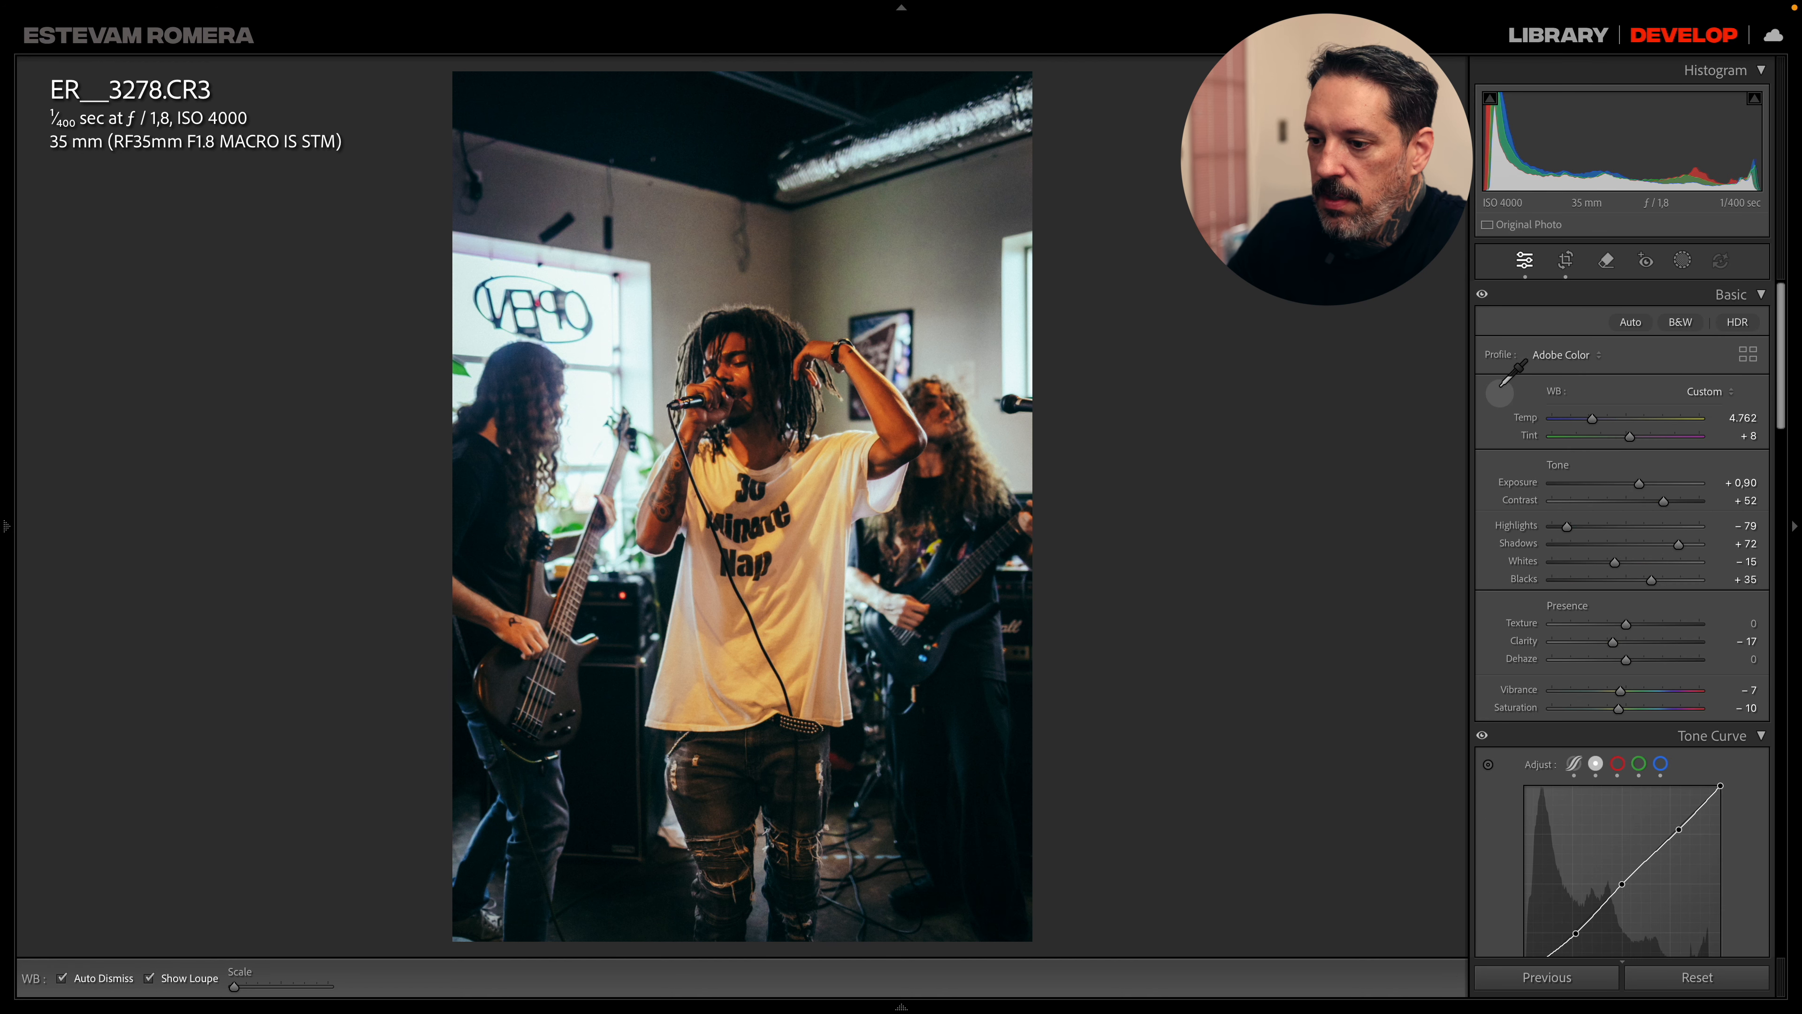
left_click(807, 497)
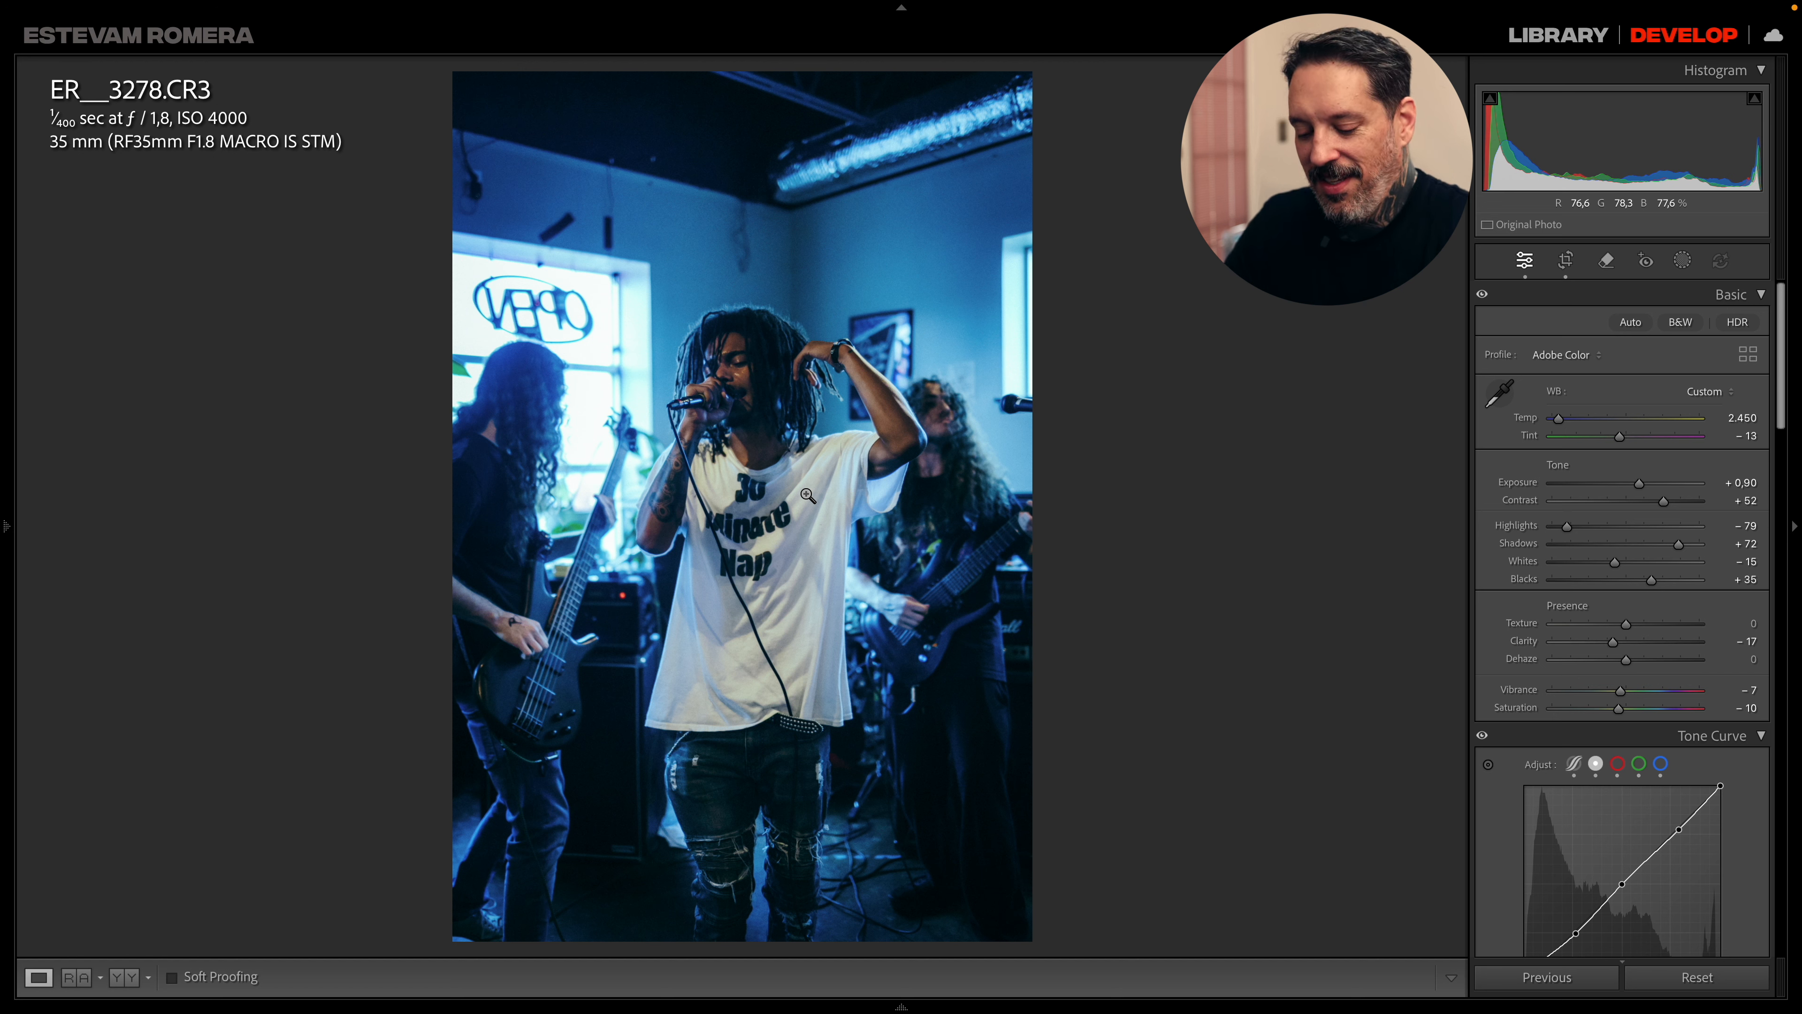
key("ctrl+z")
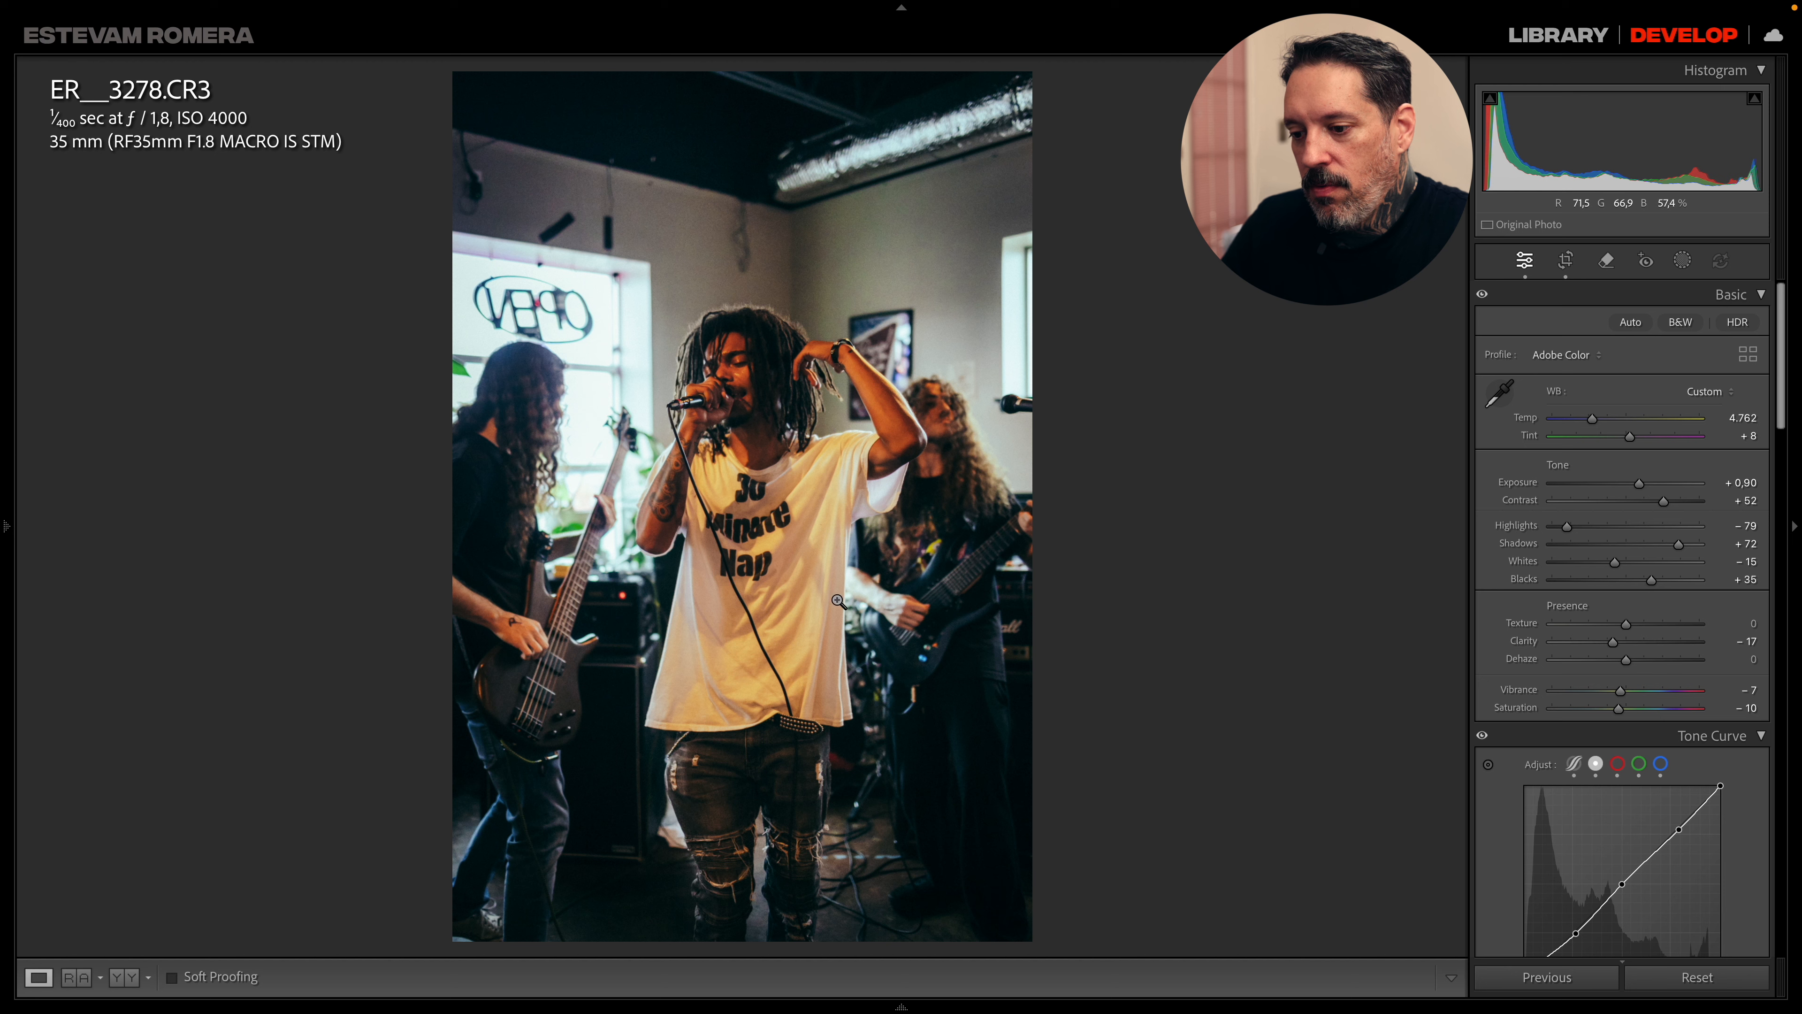
- Browse ahead in the series and open the shot of the long-haired singer with a raised hand, ___C7850.CR3
mouse_move(929, 1012)
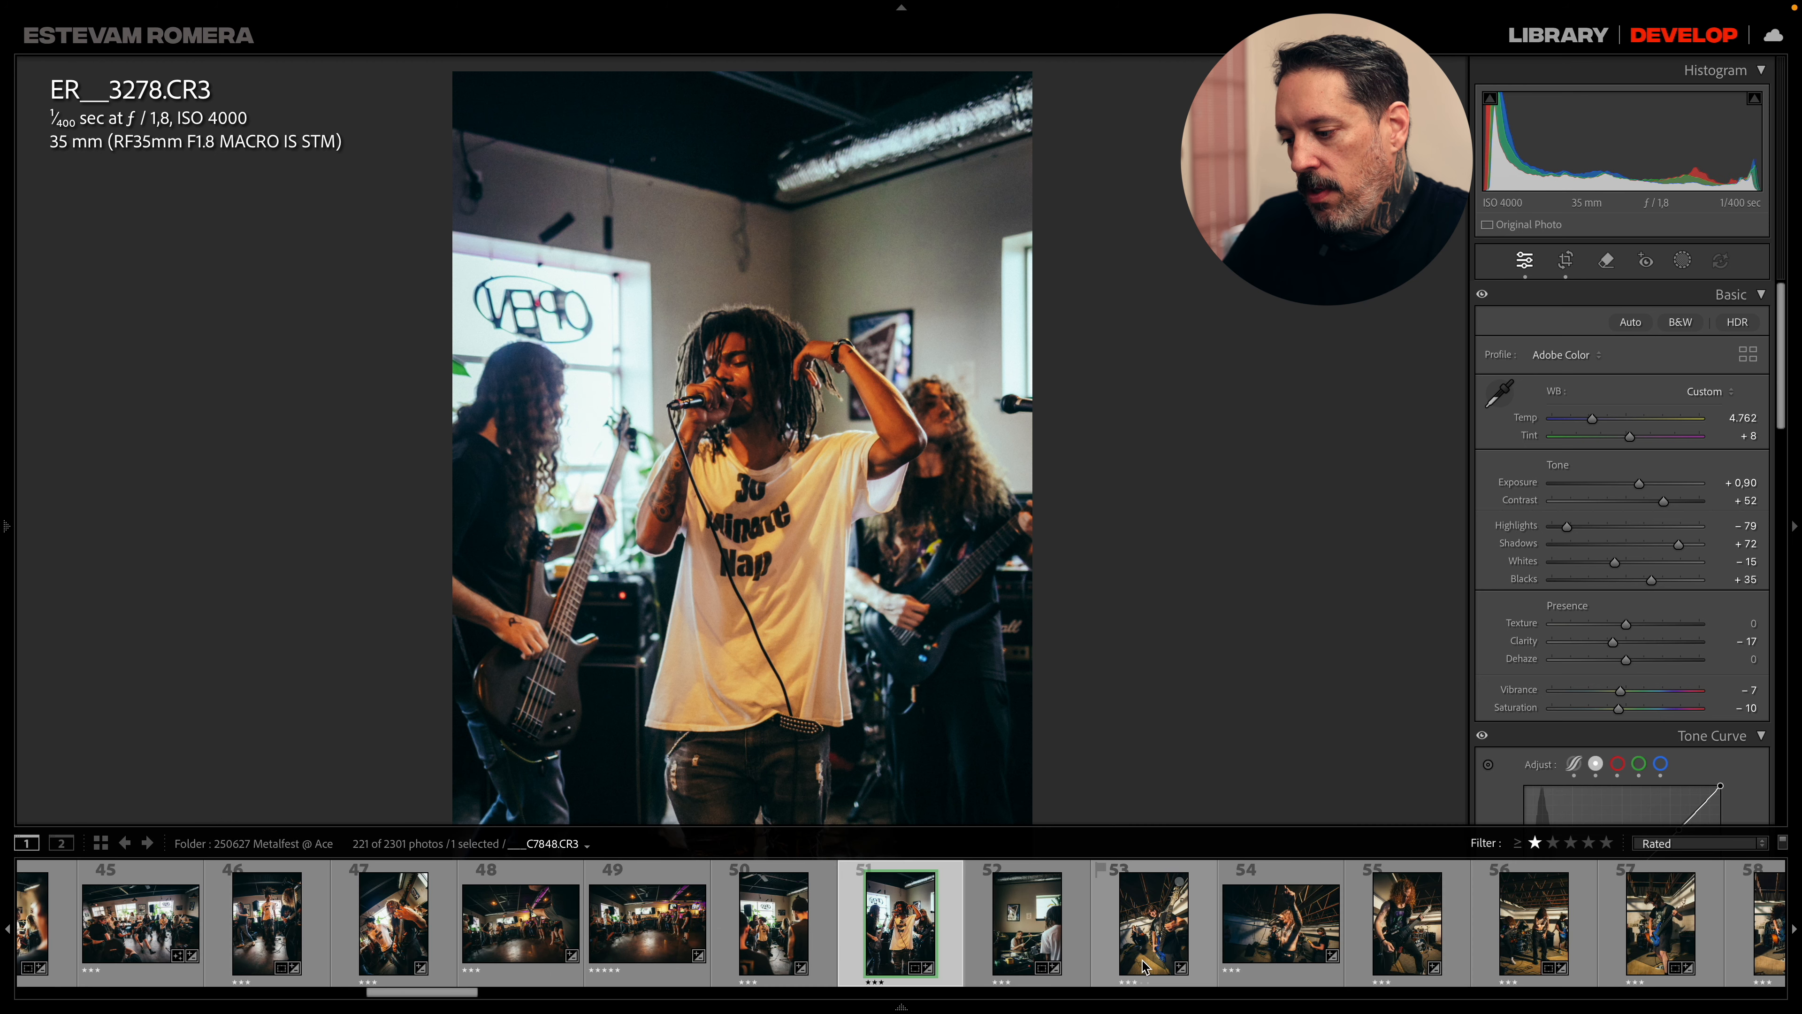
scroll(1162, 930, "right", 3)
scroll(1162, 931, "right", 7)
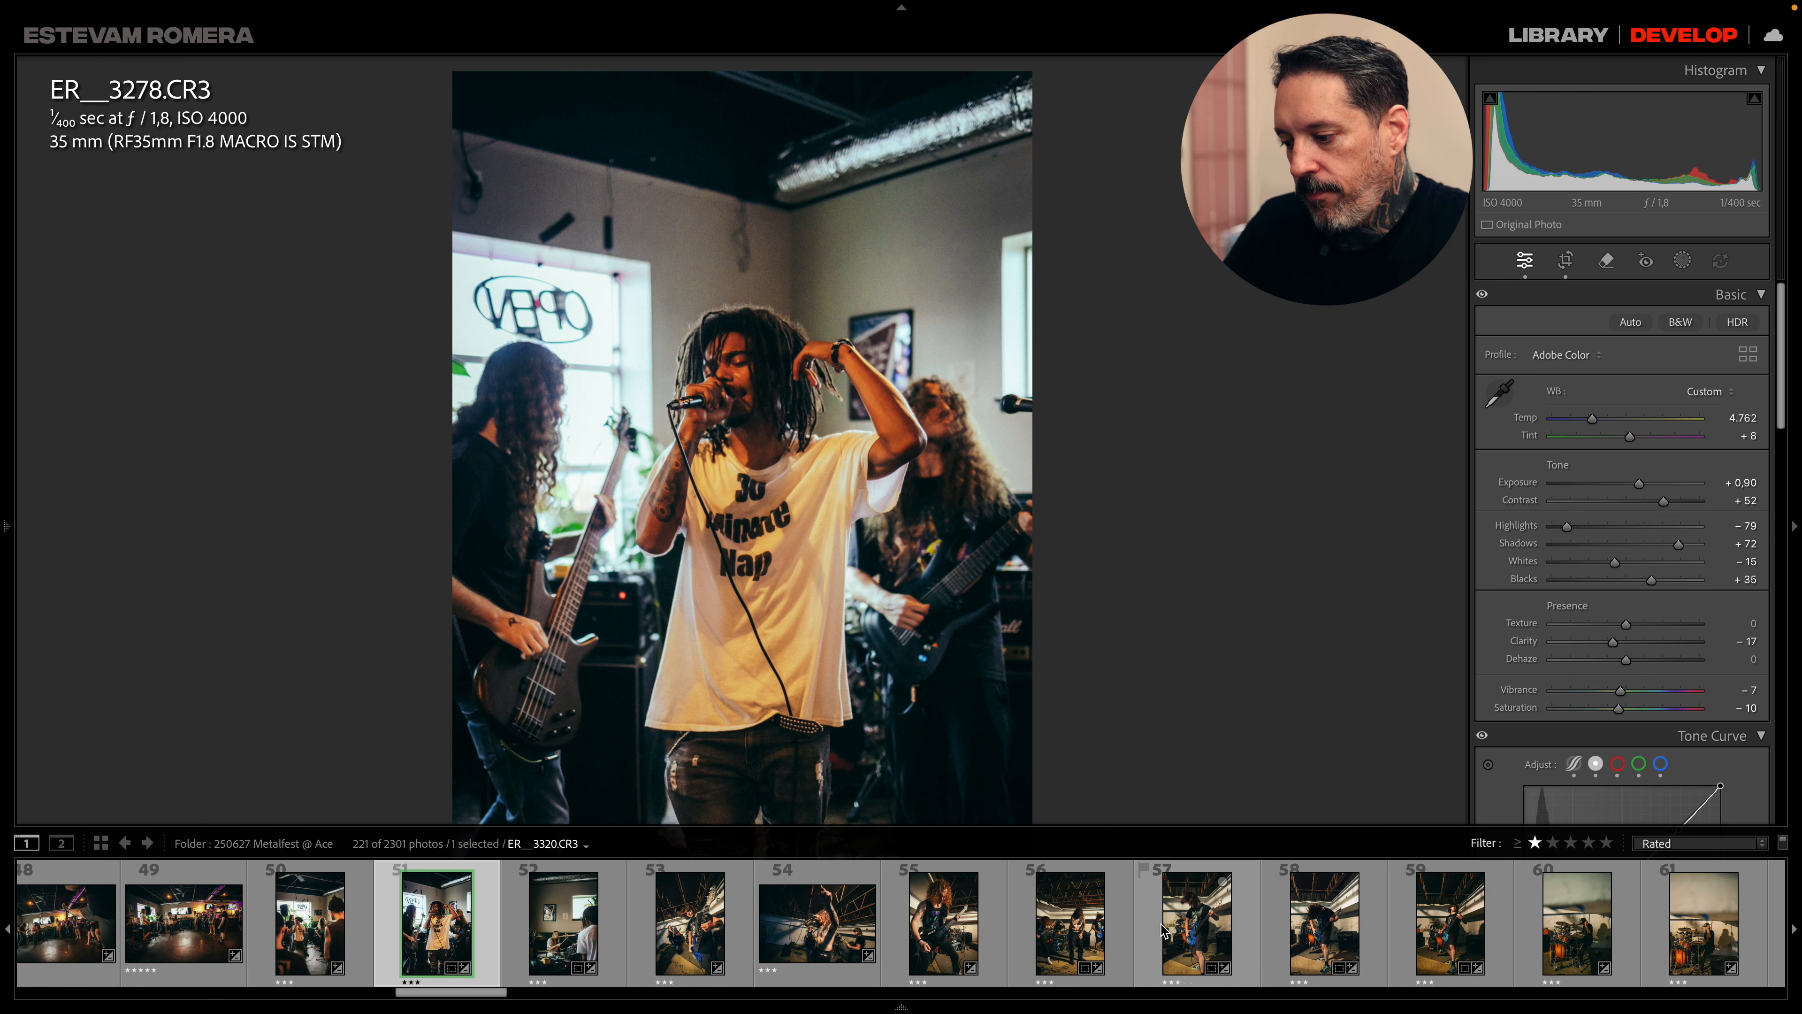
scroll(1162, 931, "right", 1)
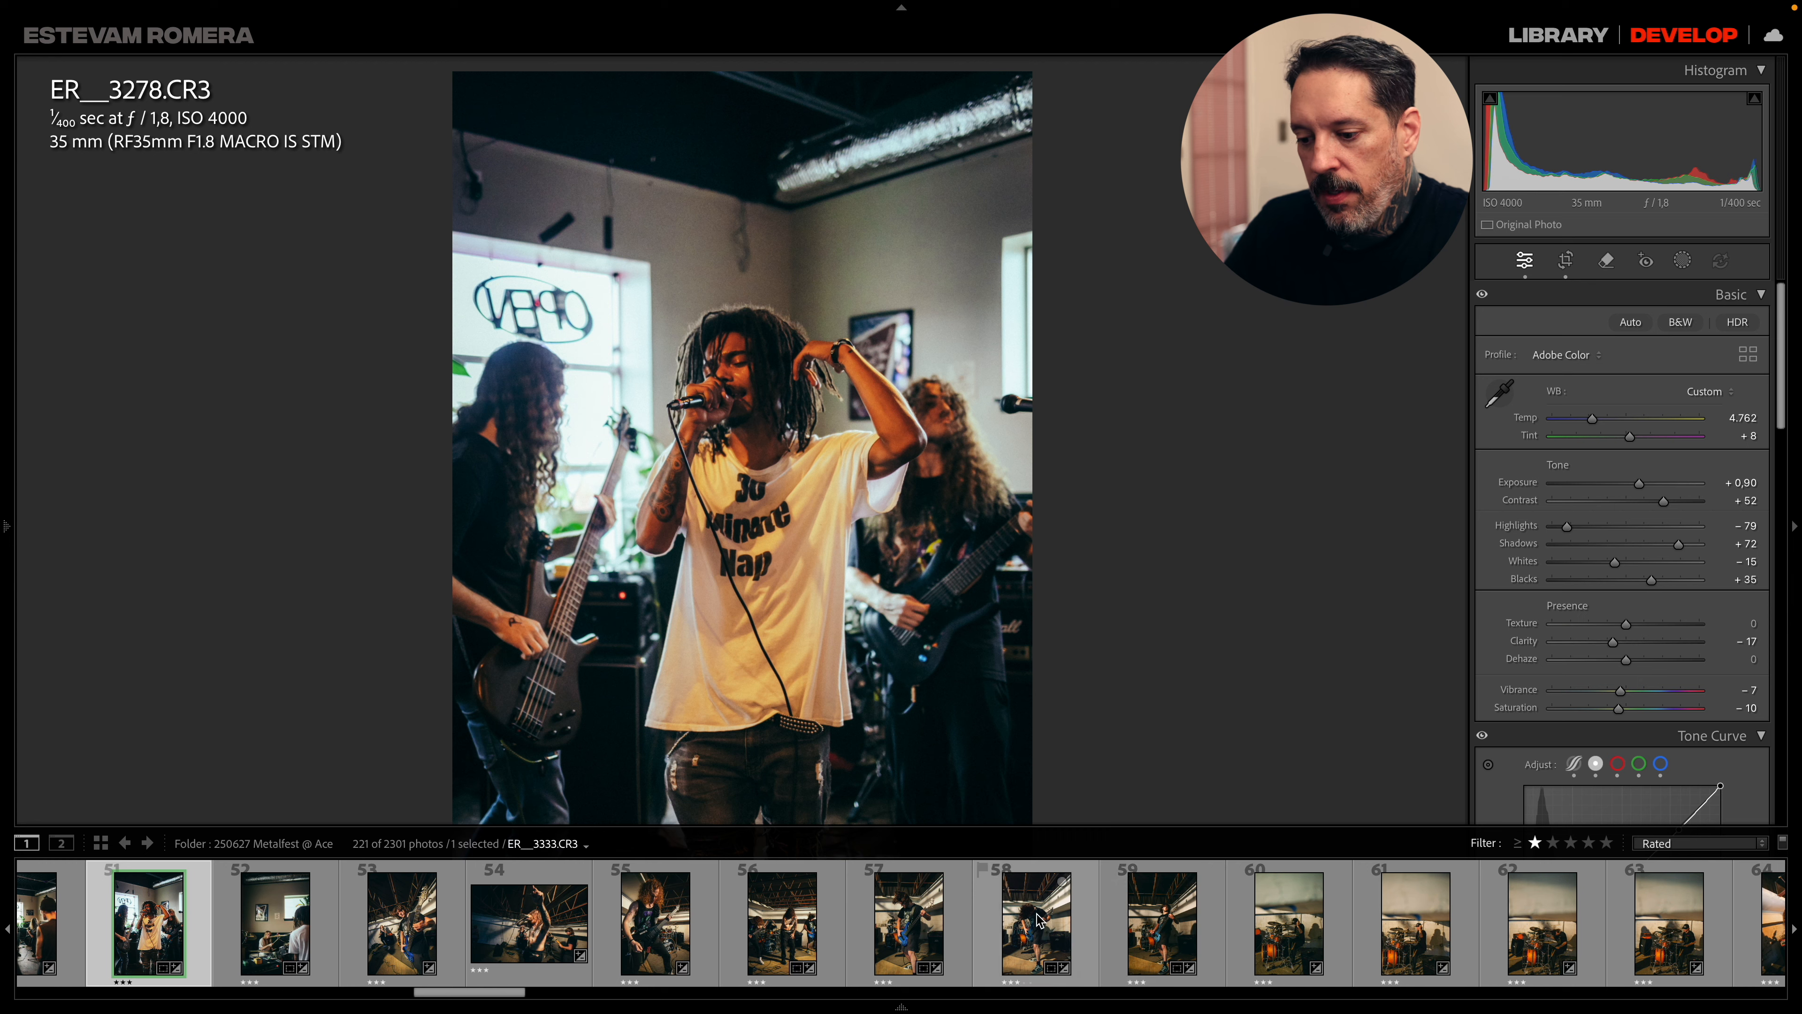
left_click(645, 926)
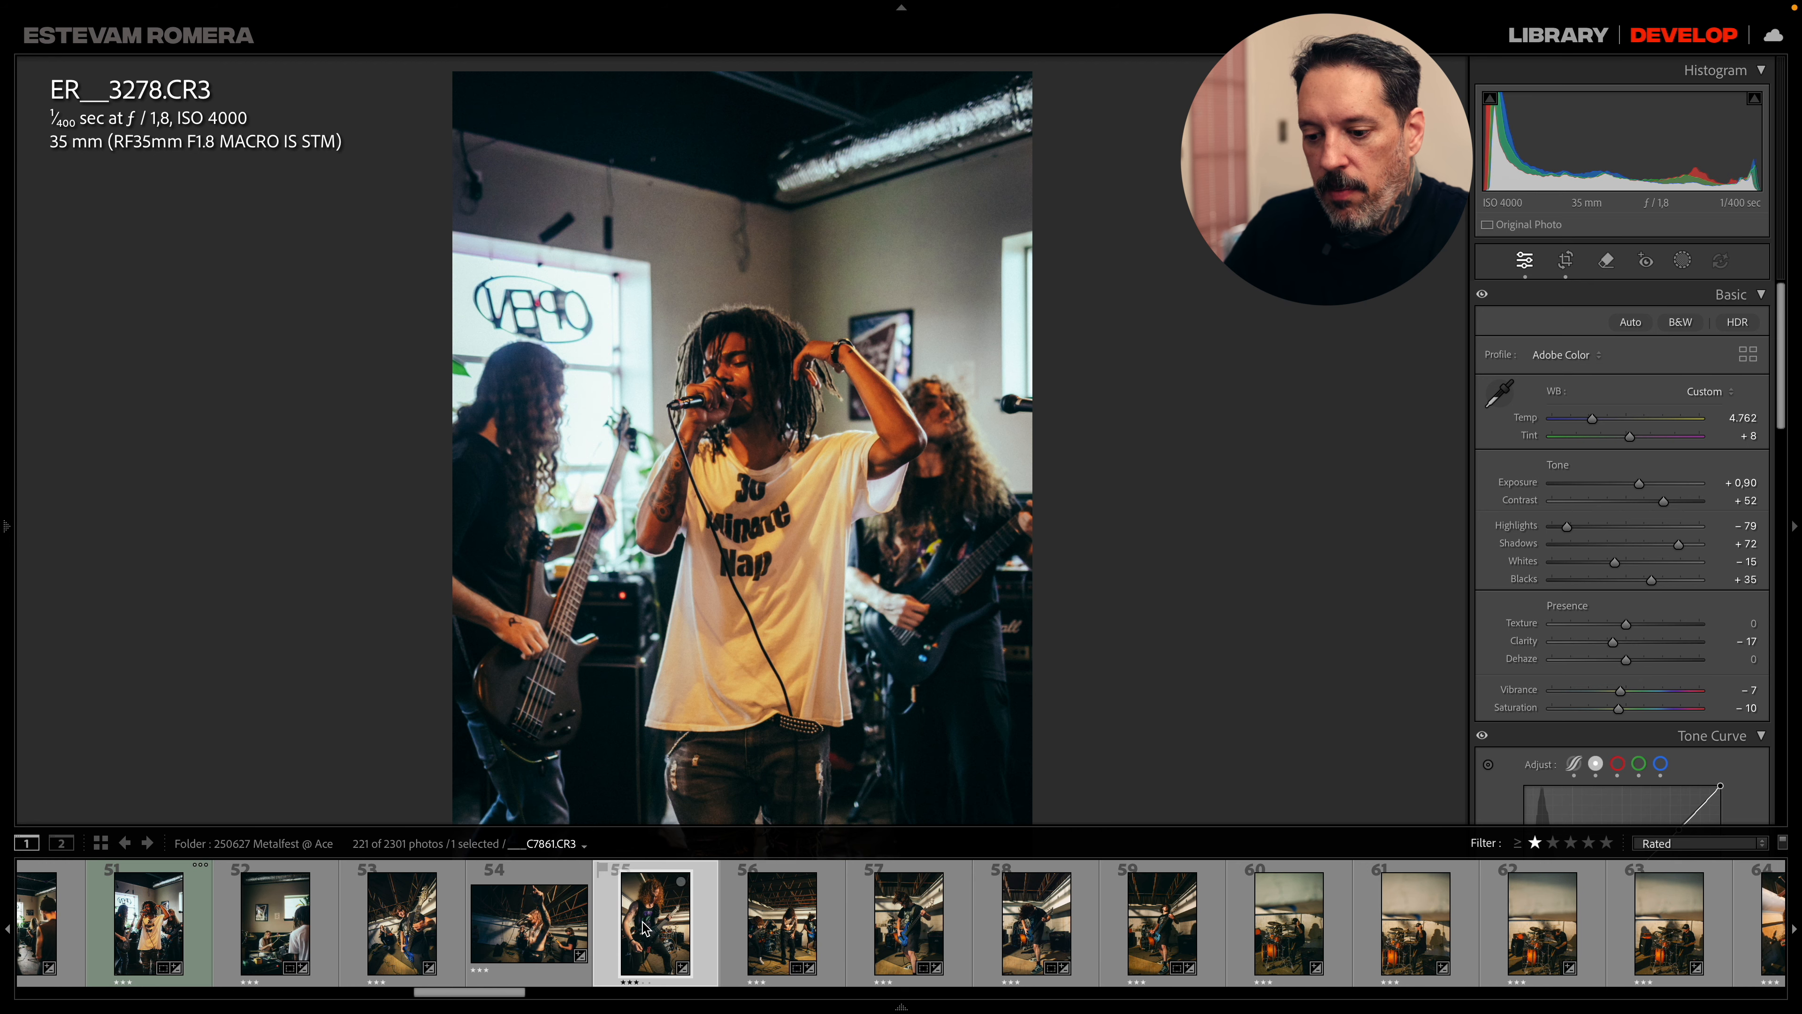
left_click(539, 923)
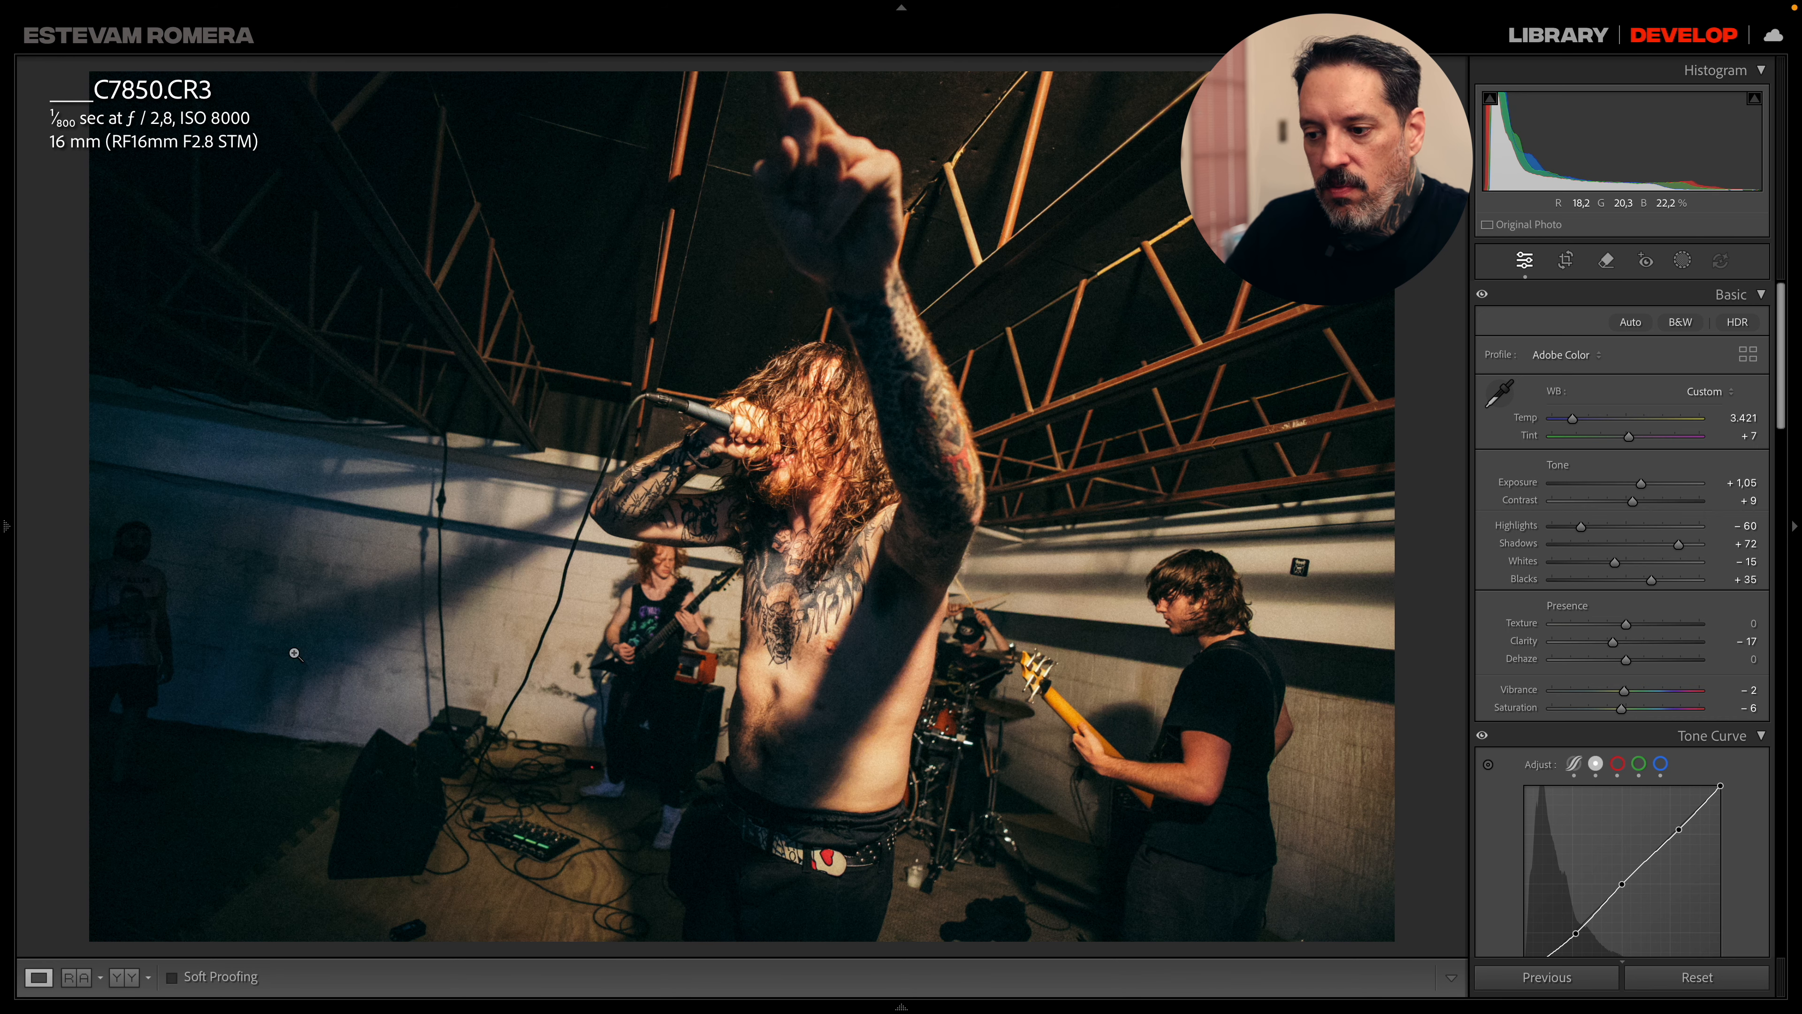
- View the bassist photos ER__3333.CR3 and ER__3320.CR3
mouse_move(1036, 935)
scroll(1052, 932, "down", 3)
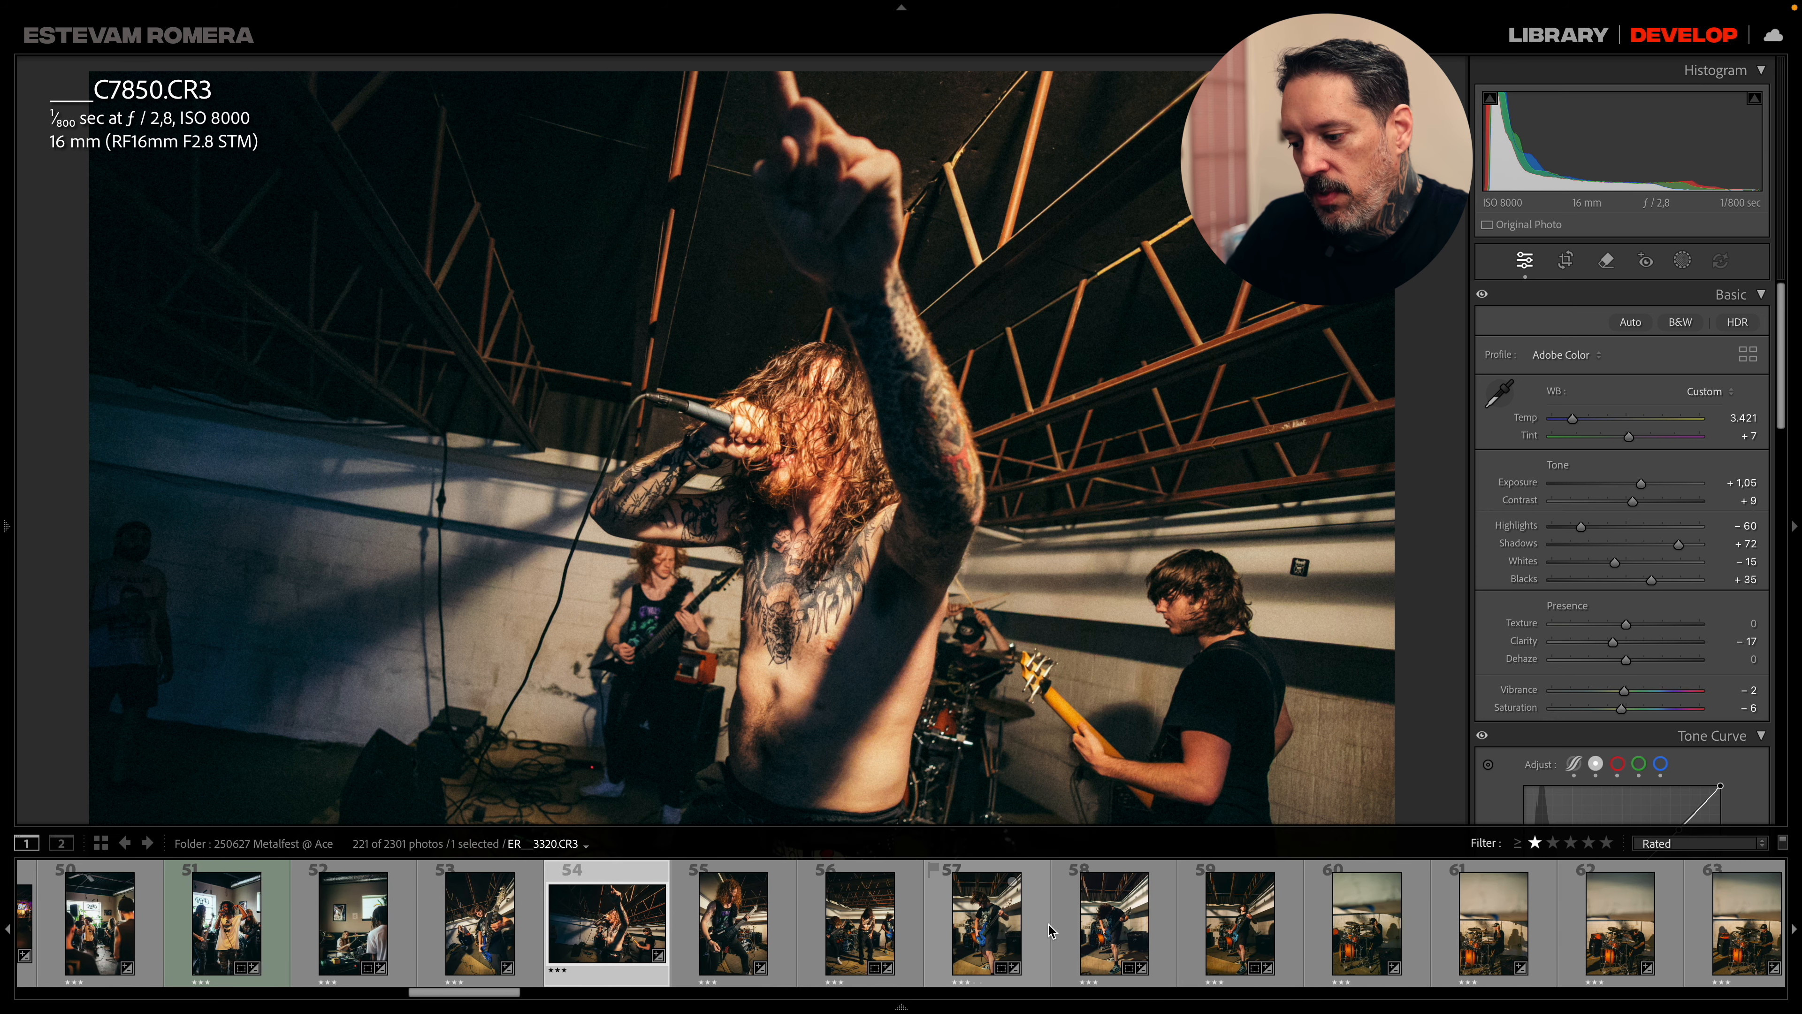
left_click(1213, 923)
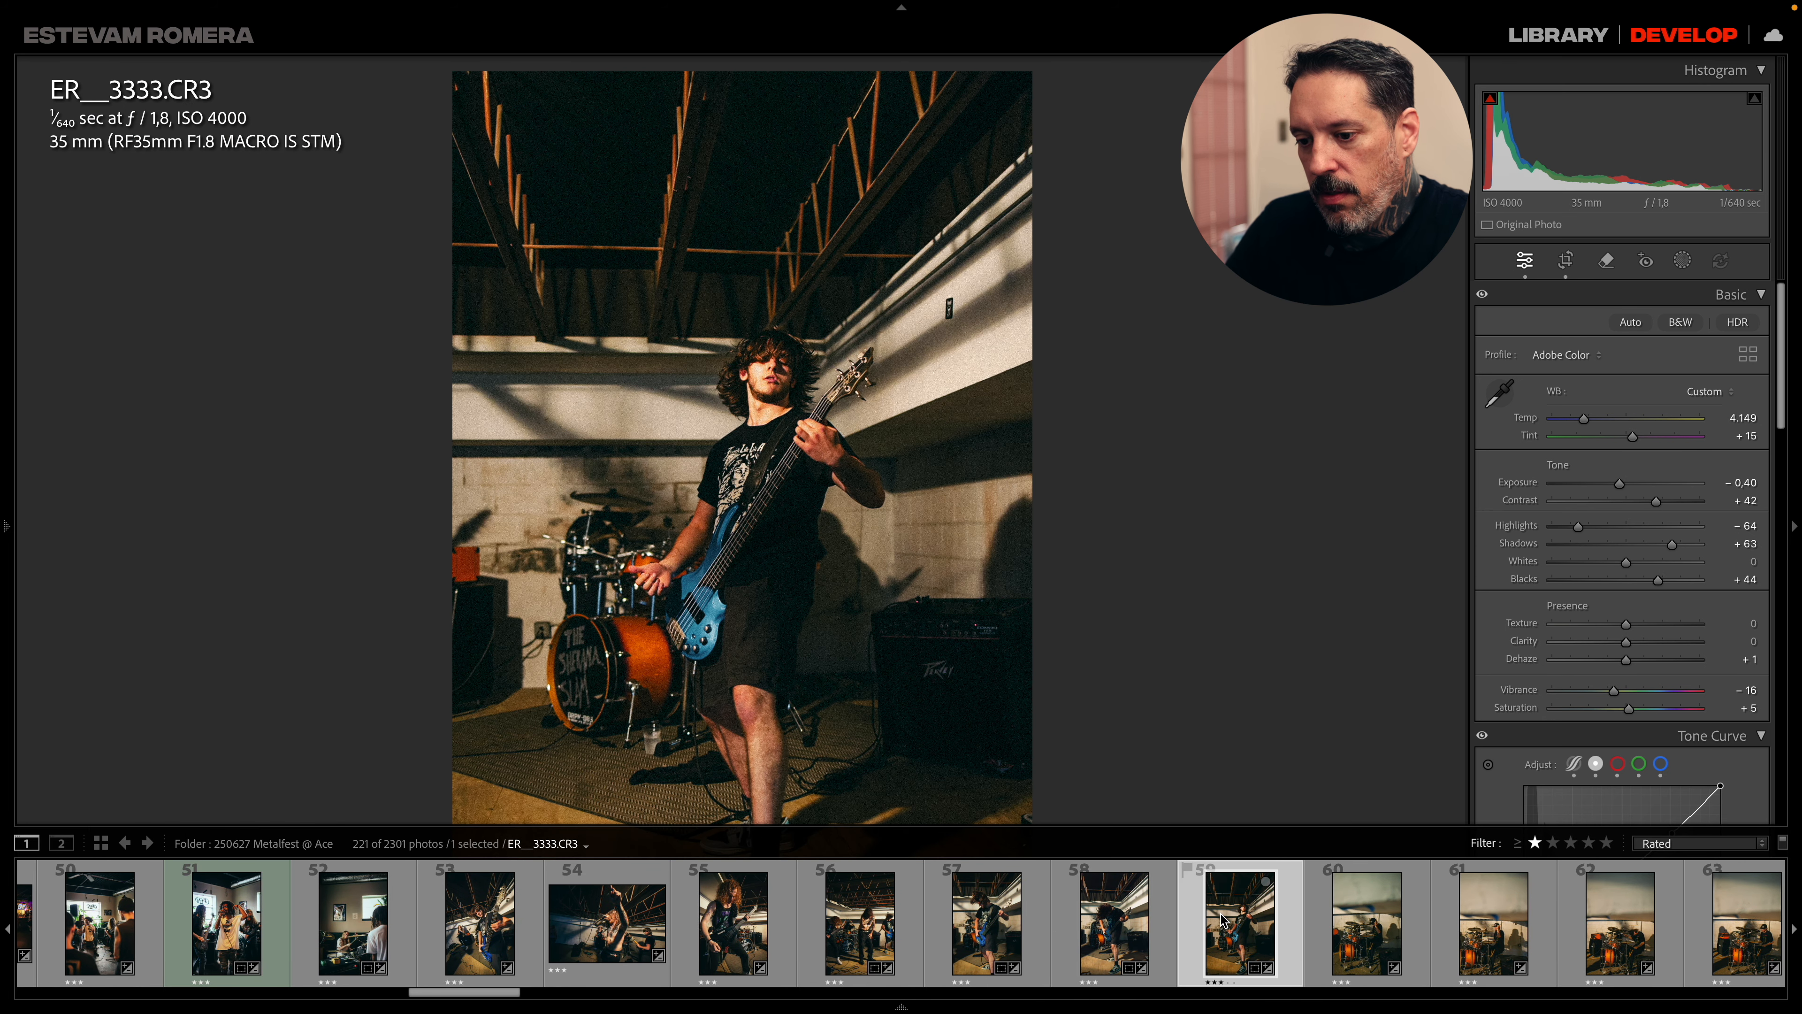
left_click(995, 927)
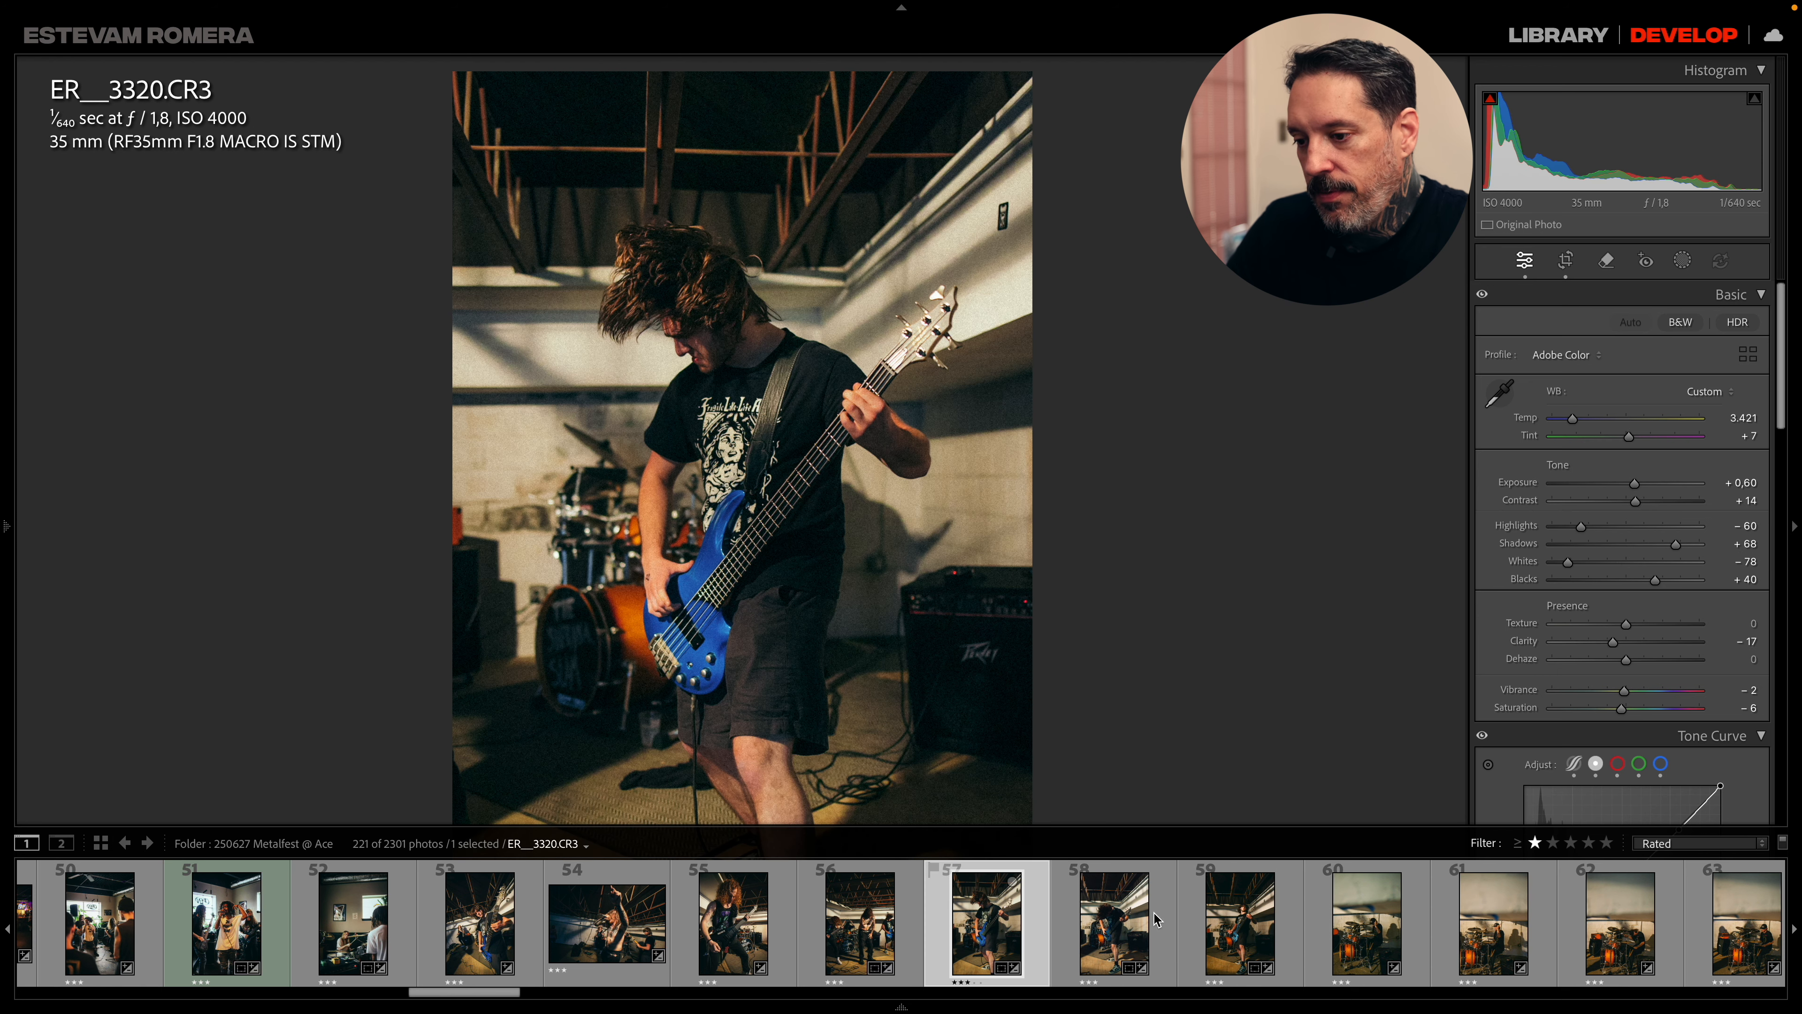
- Skip further ahead in the series and open the wide shot of the bassist, ___C7986.CR3
scroll(1153, 922, "down", 2)
scroll(1153, 924, "down", 10)
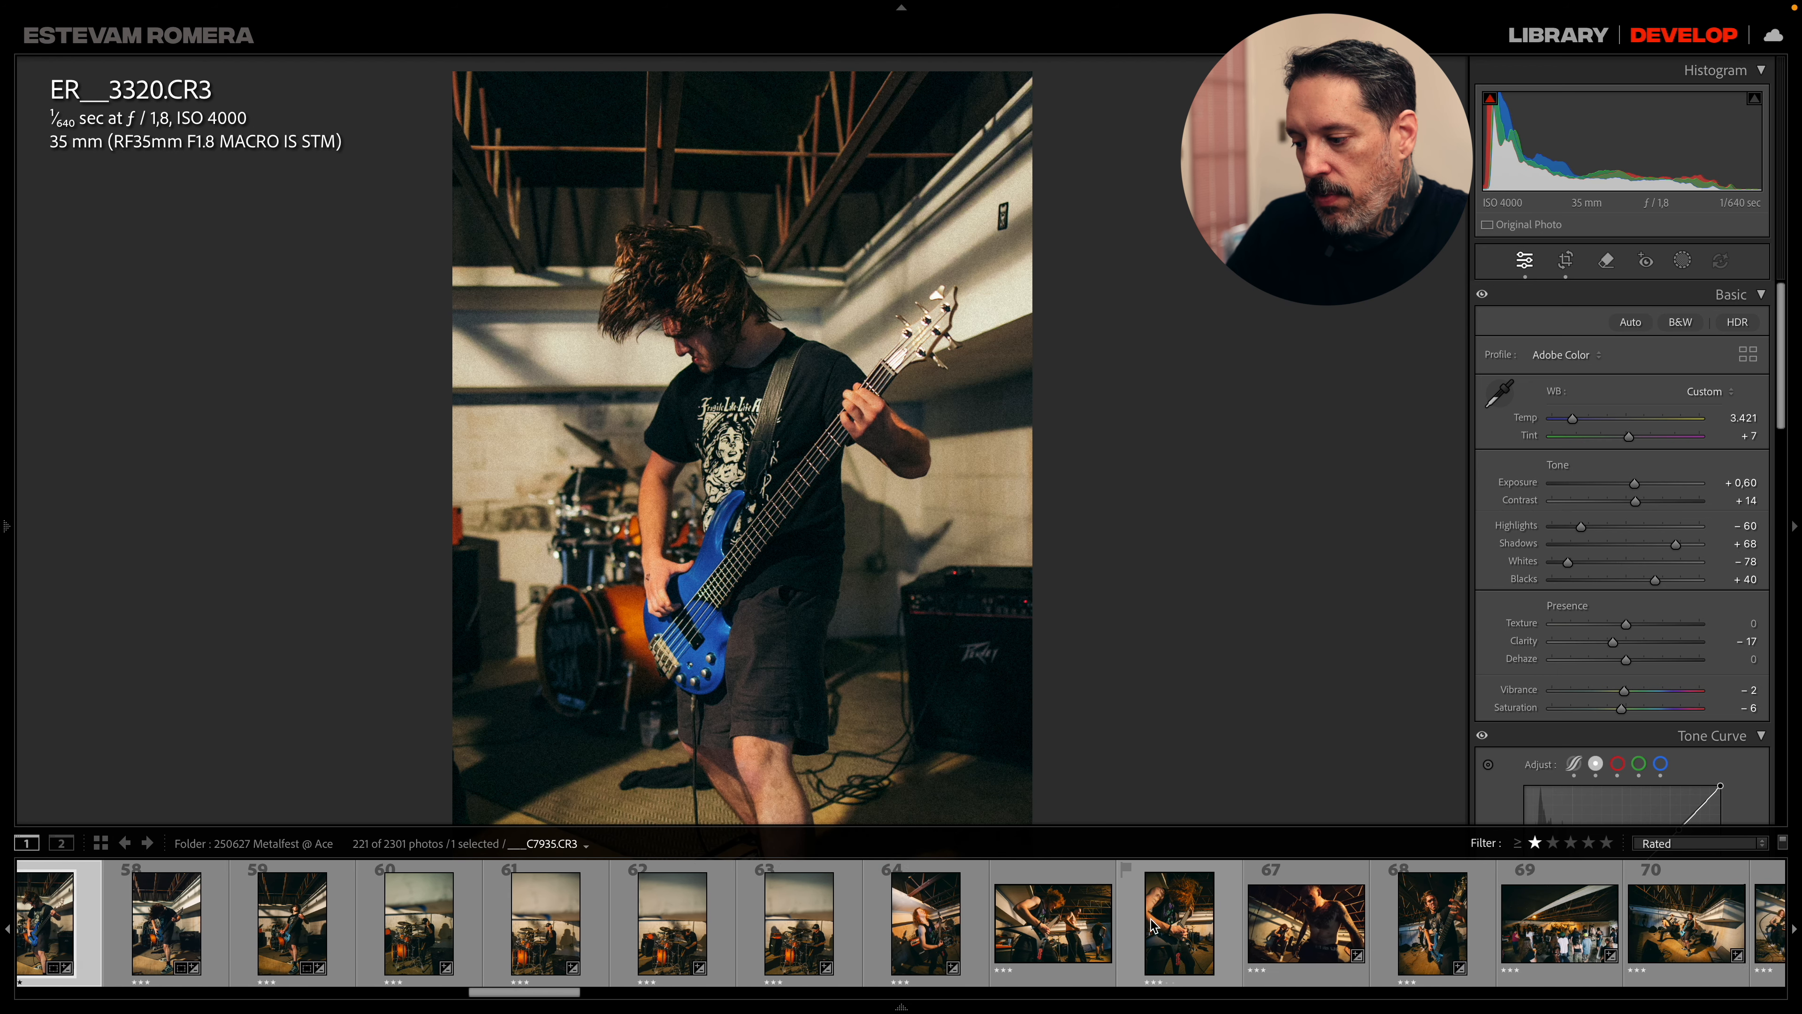
scroll(1147, 926, "down", 1)
left_click(920, 940)
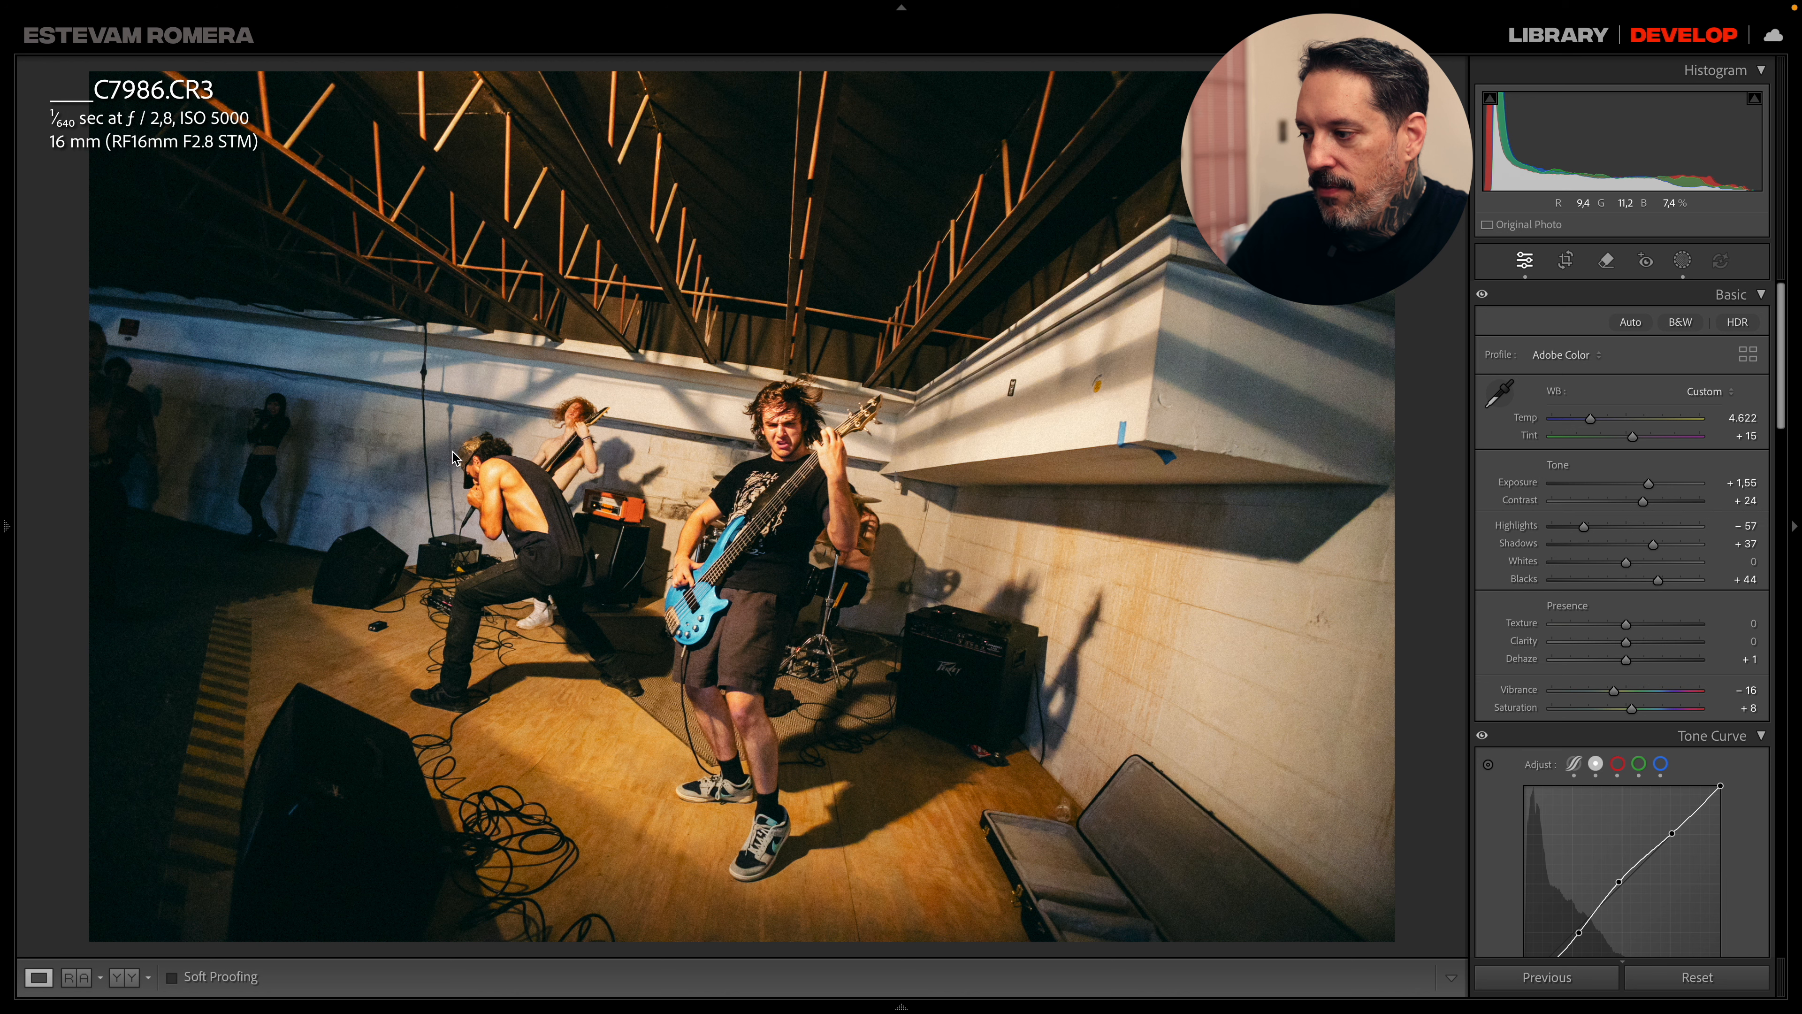
- Adjust the red saturation of ___C7986.CR3 and set its orange hue to +9 in the Color Mixer
scroll(1609, 525, "down", 10)
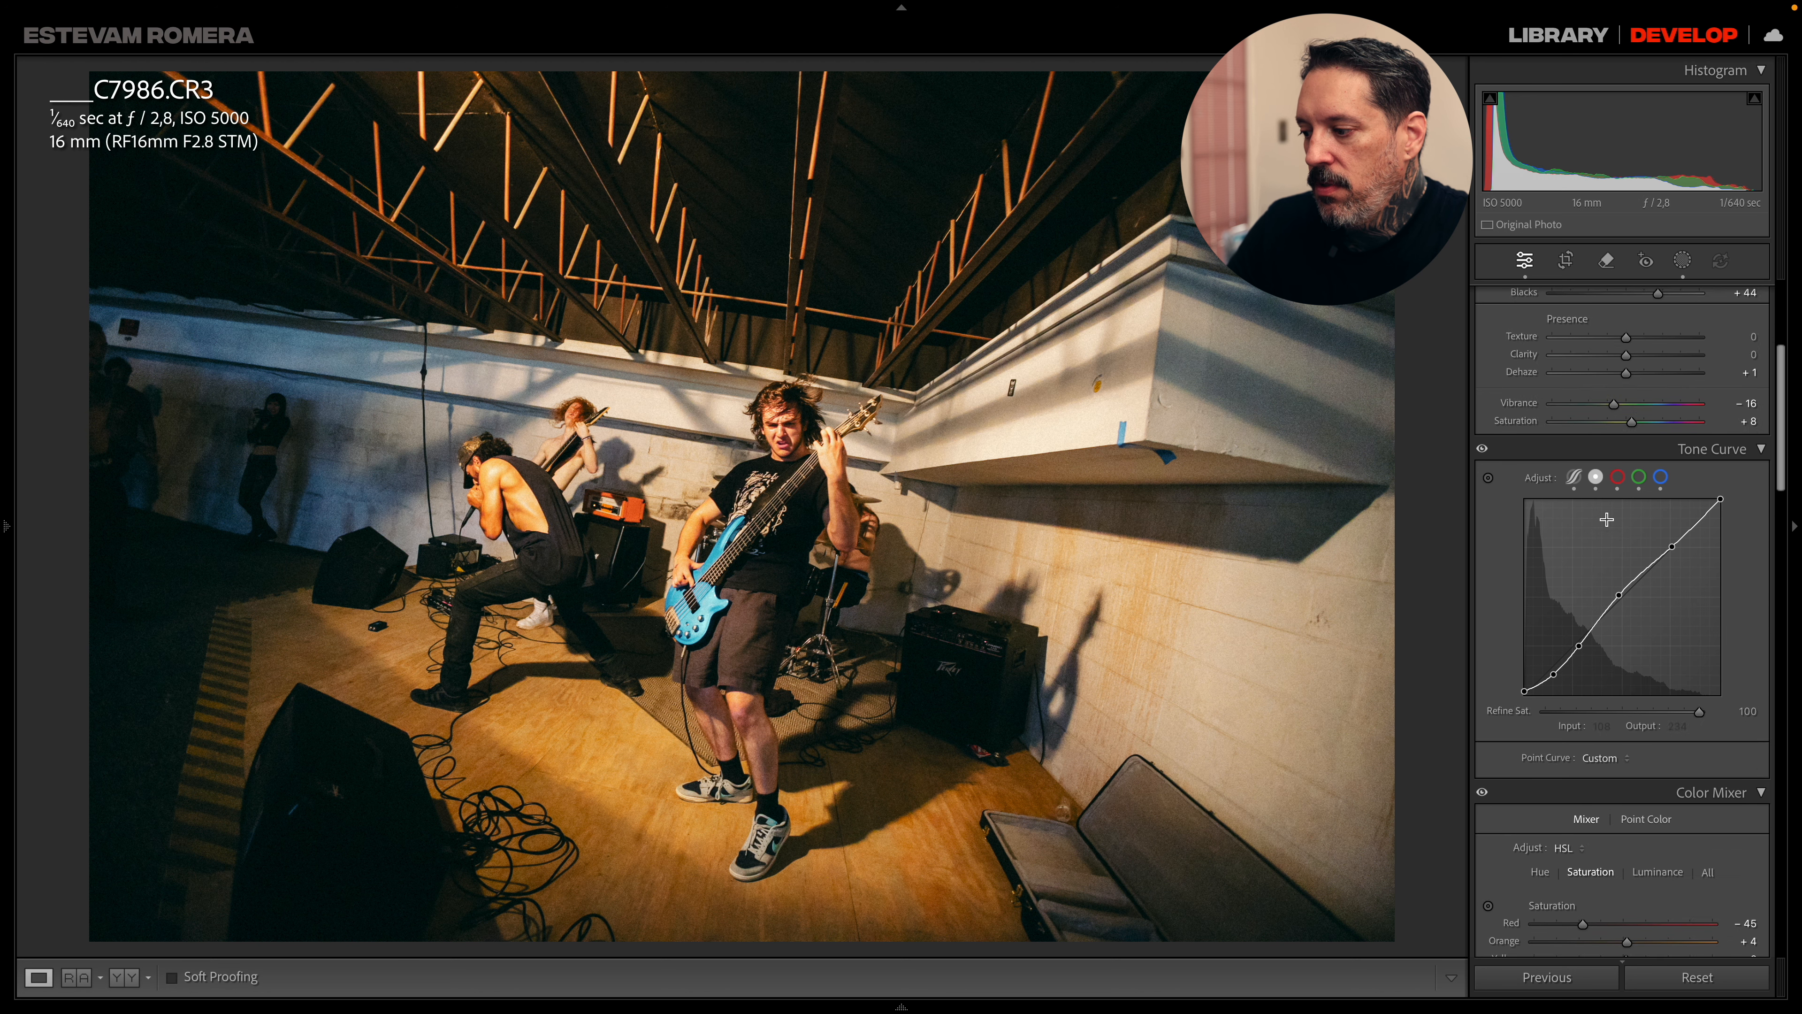
scroll(1609, 525, "down", 2)
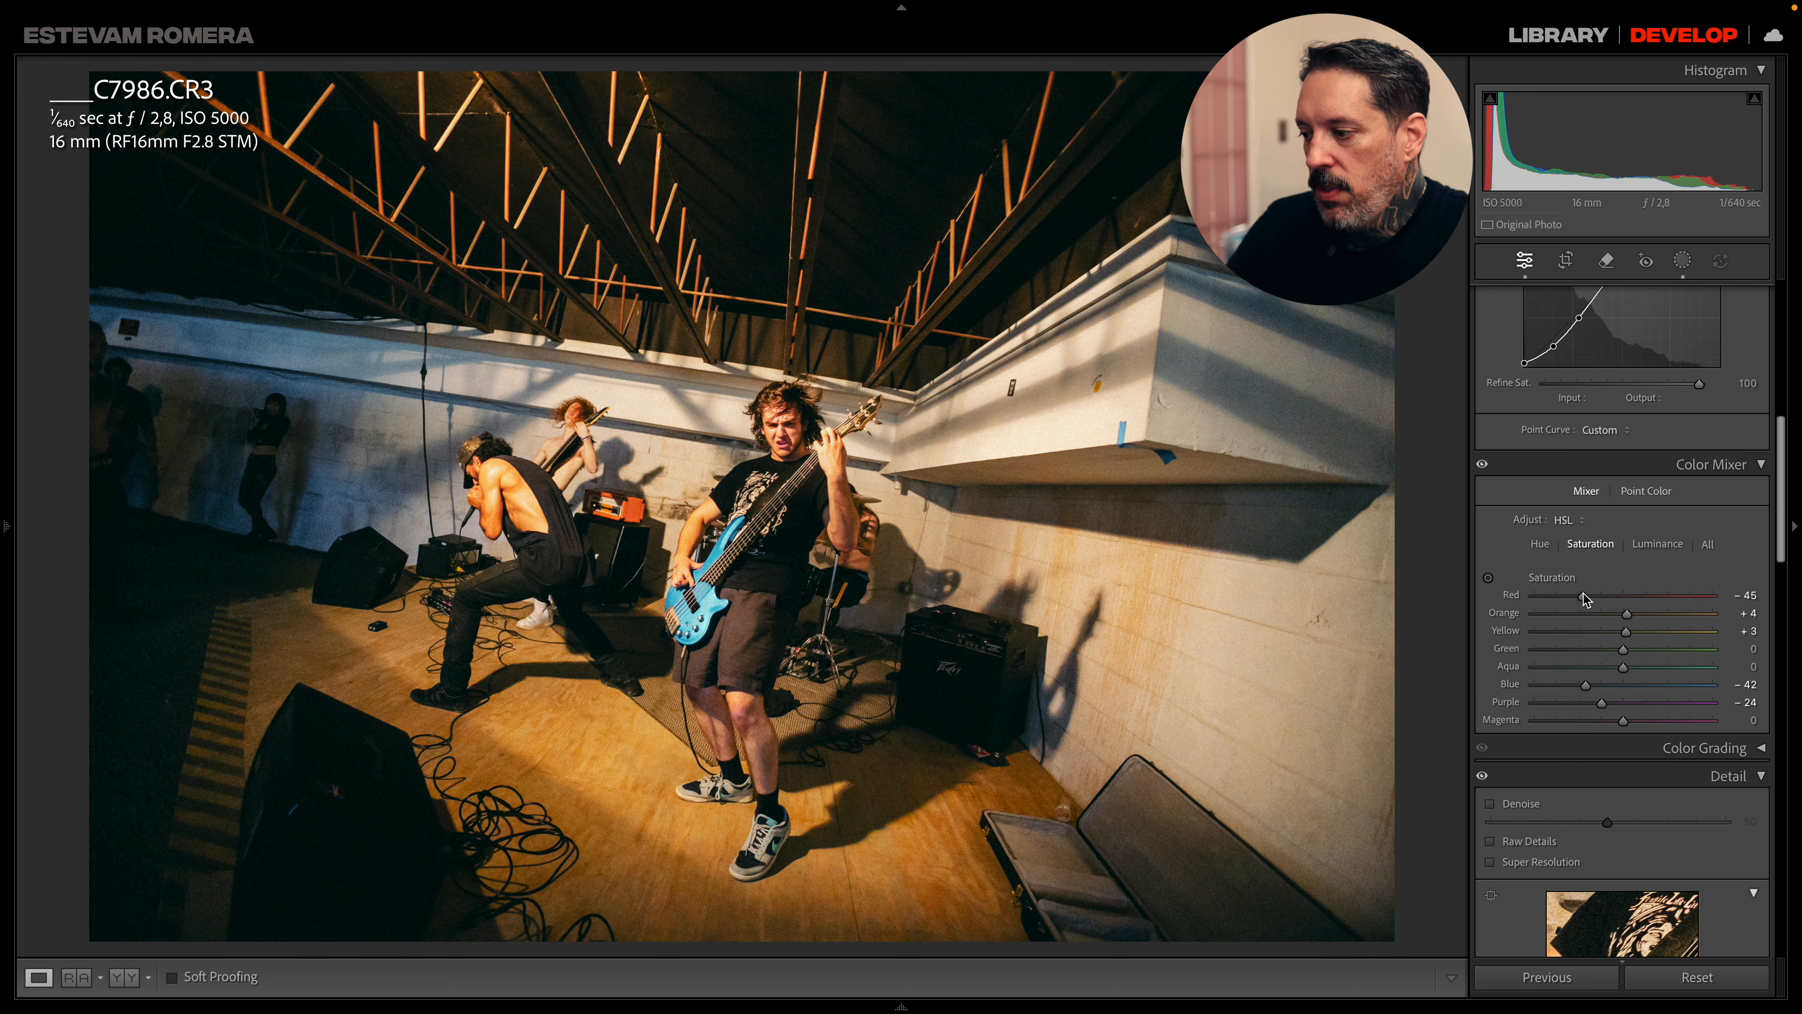
mouse_move(1584, 600)
left_mouse_down()
mouse_move(1631, 603)
mouse_move(1545, 606)
mouse_move(1618, 604)
left_mouse_up()
left_click(1539, 544)
left_click_drag(1631, 617, 1632, 619)
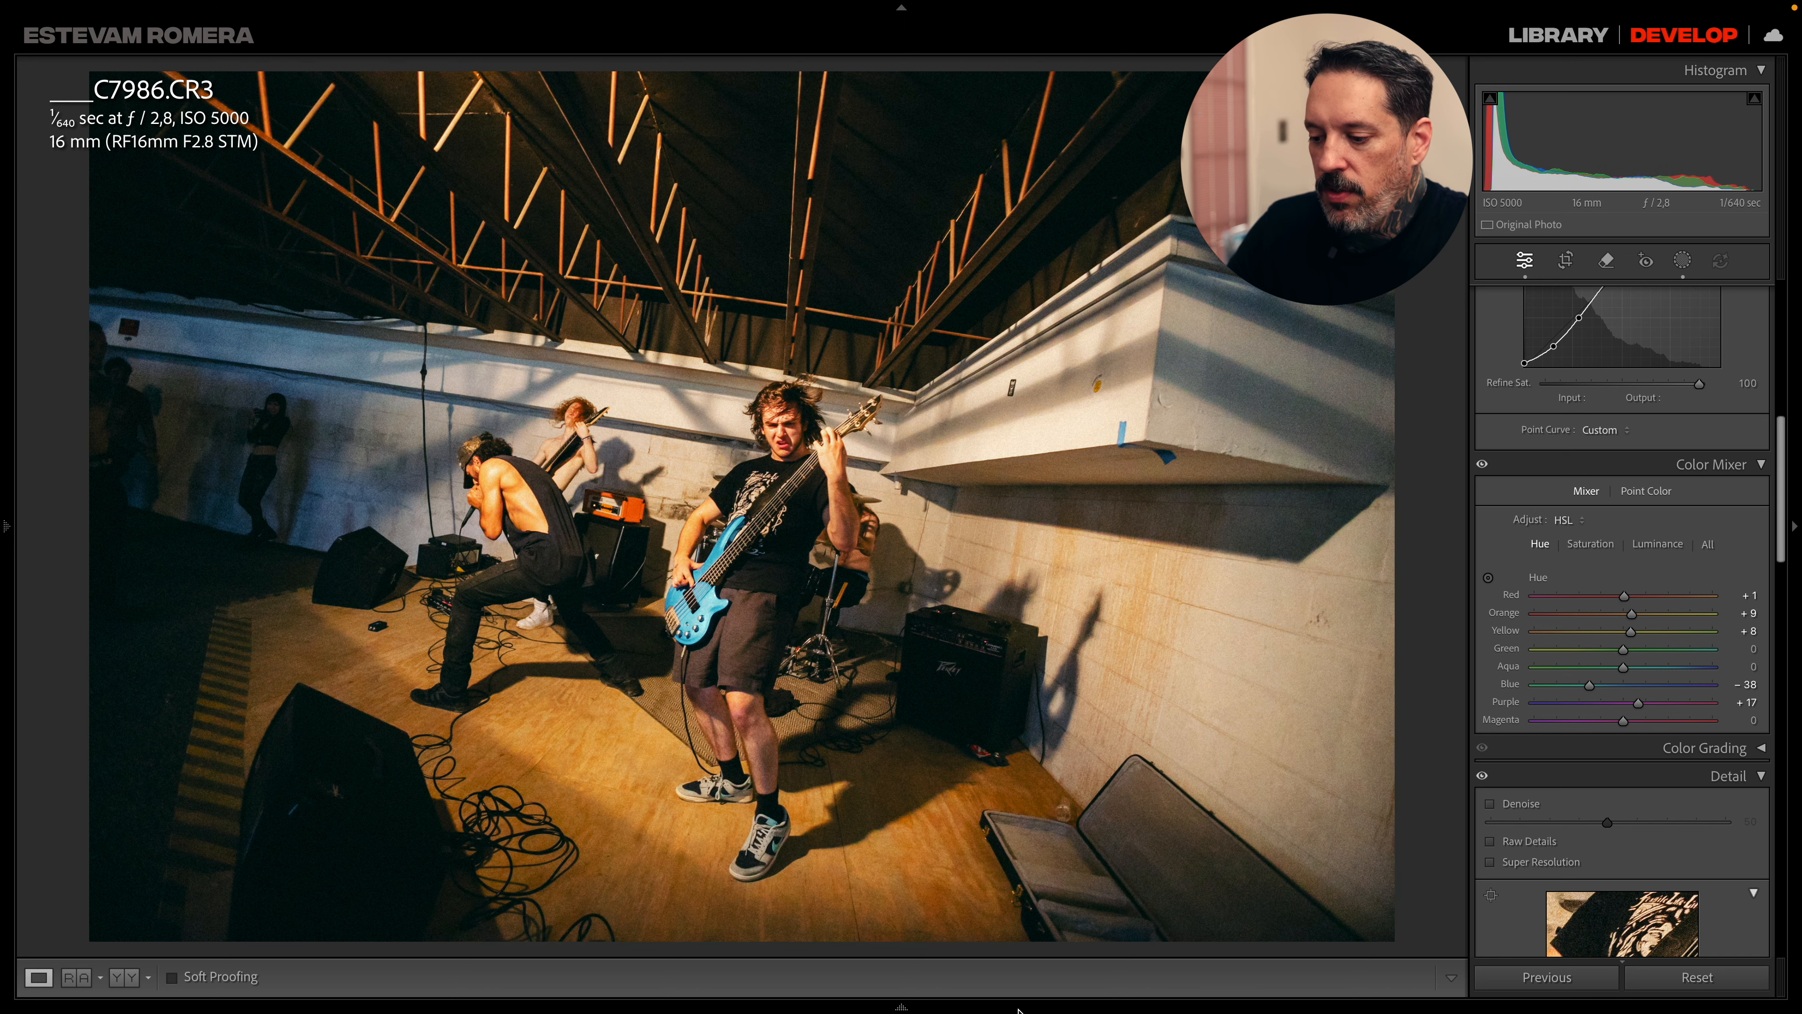
- Open the band photo ___C7994.CR3 and set its red saturation to -58
mouse_move(951, 1004)
left_click(1054, 931)
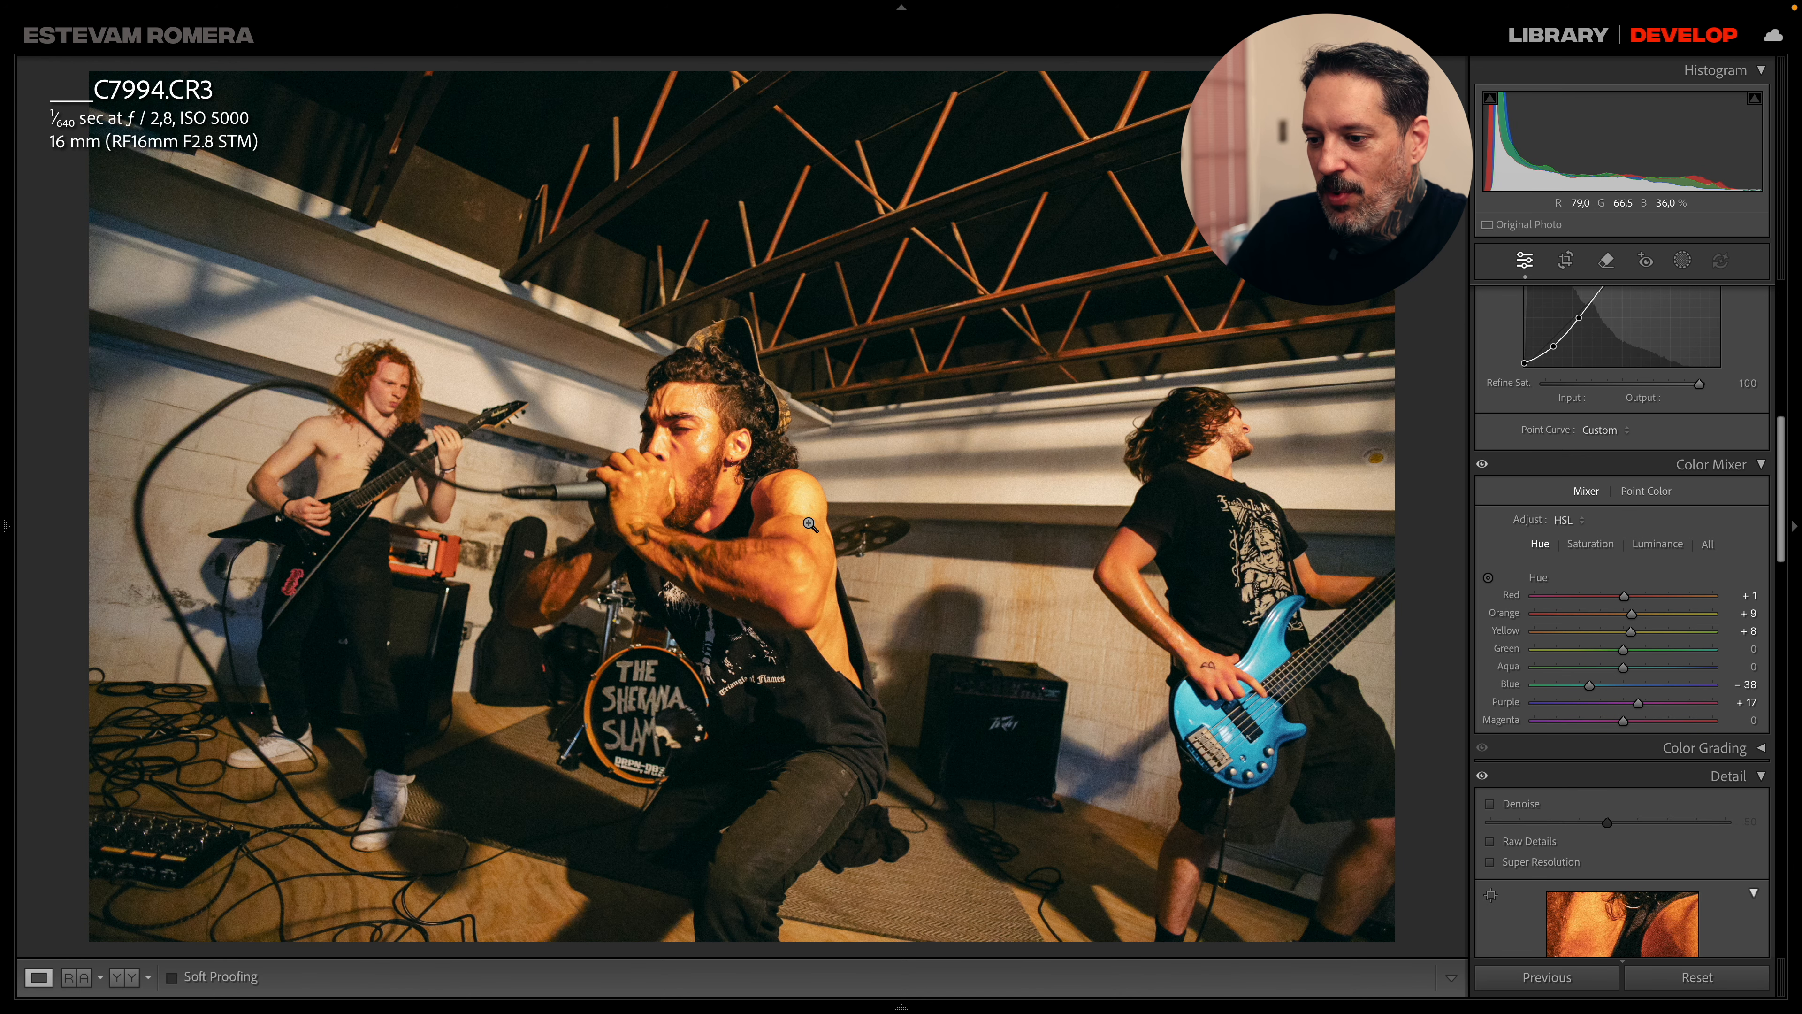
left_click(1595, 548)
mouse_move(1584, 598)
left_mouse_down()
mouse_move(1629, 599)
mouse_move(1545, 603)
mouse_move(1621, 609)
mouse_move(1574, 609)
left_mouse_up()
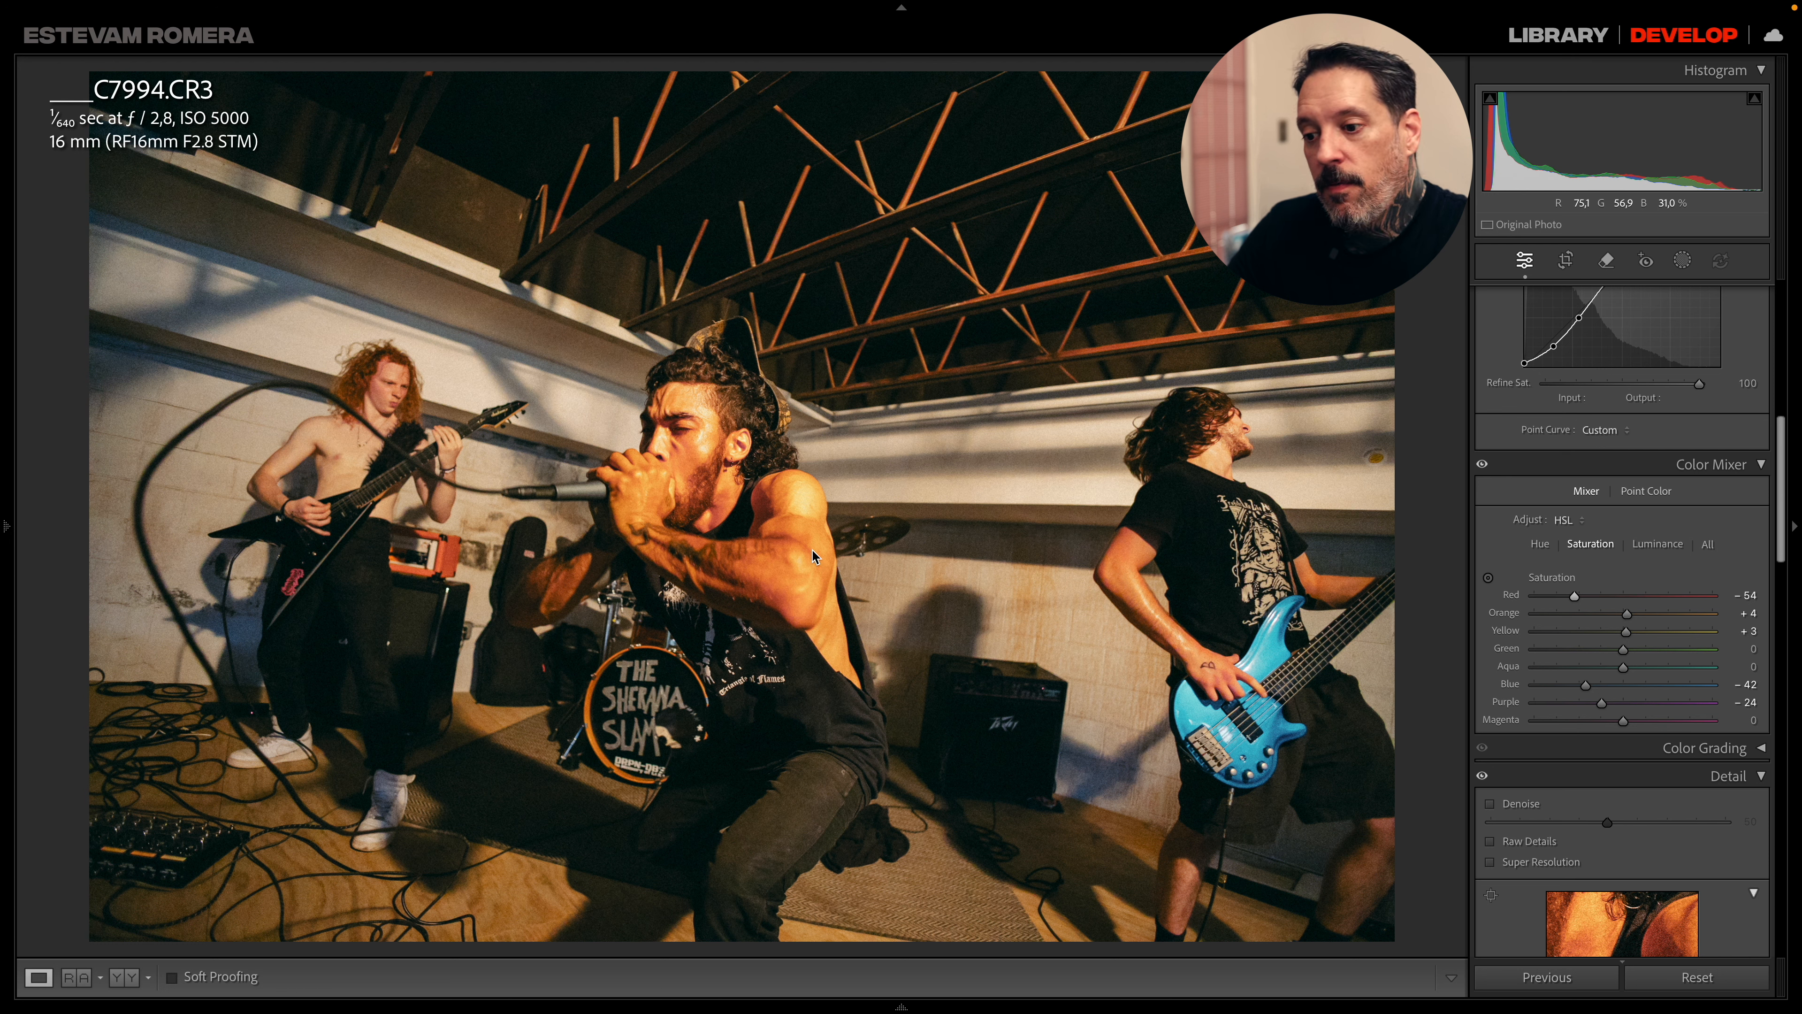
left_click_drag(1578, 598, 1576, 598)
- Step through ___C7999.CR3 and ___C8010.CR3, and open the shirtless singer's photo ER__3362.CR3
mouse_move(964, 1006)
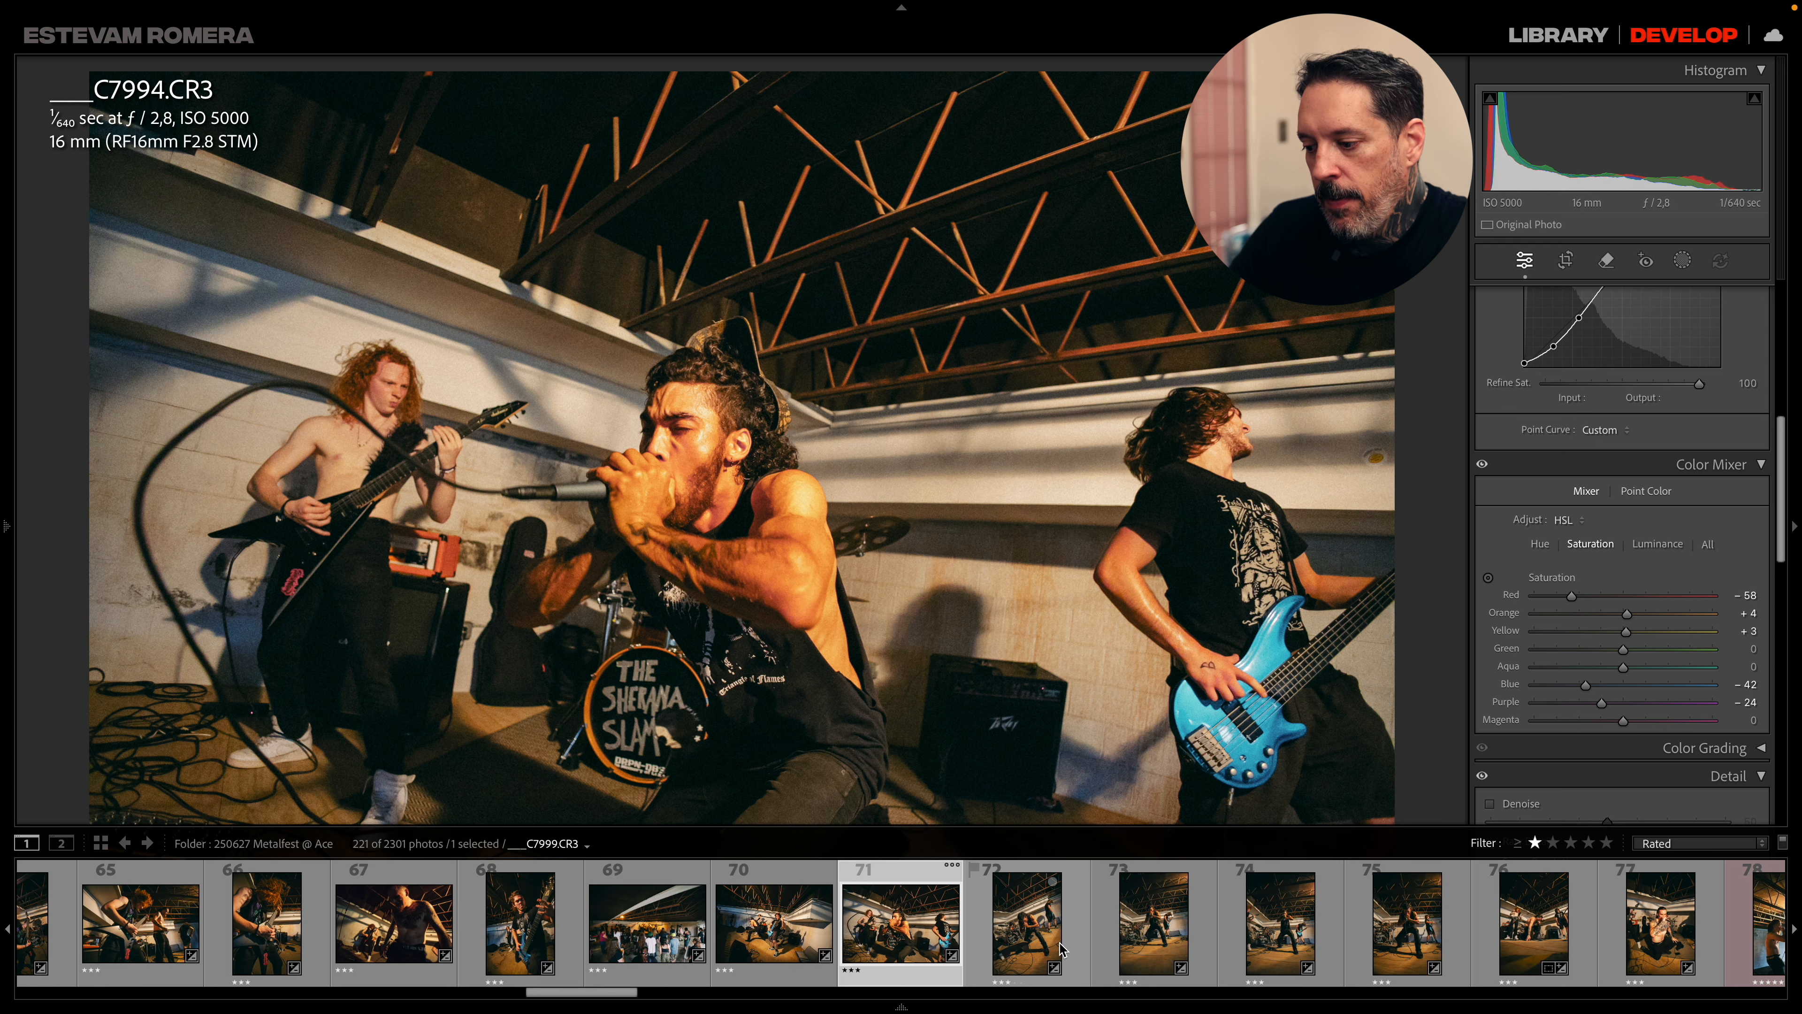
left_click(1021, 923)
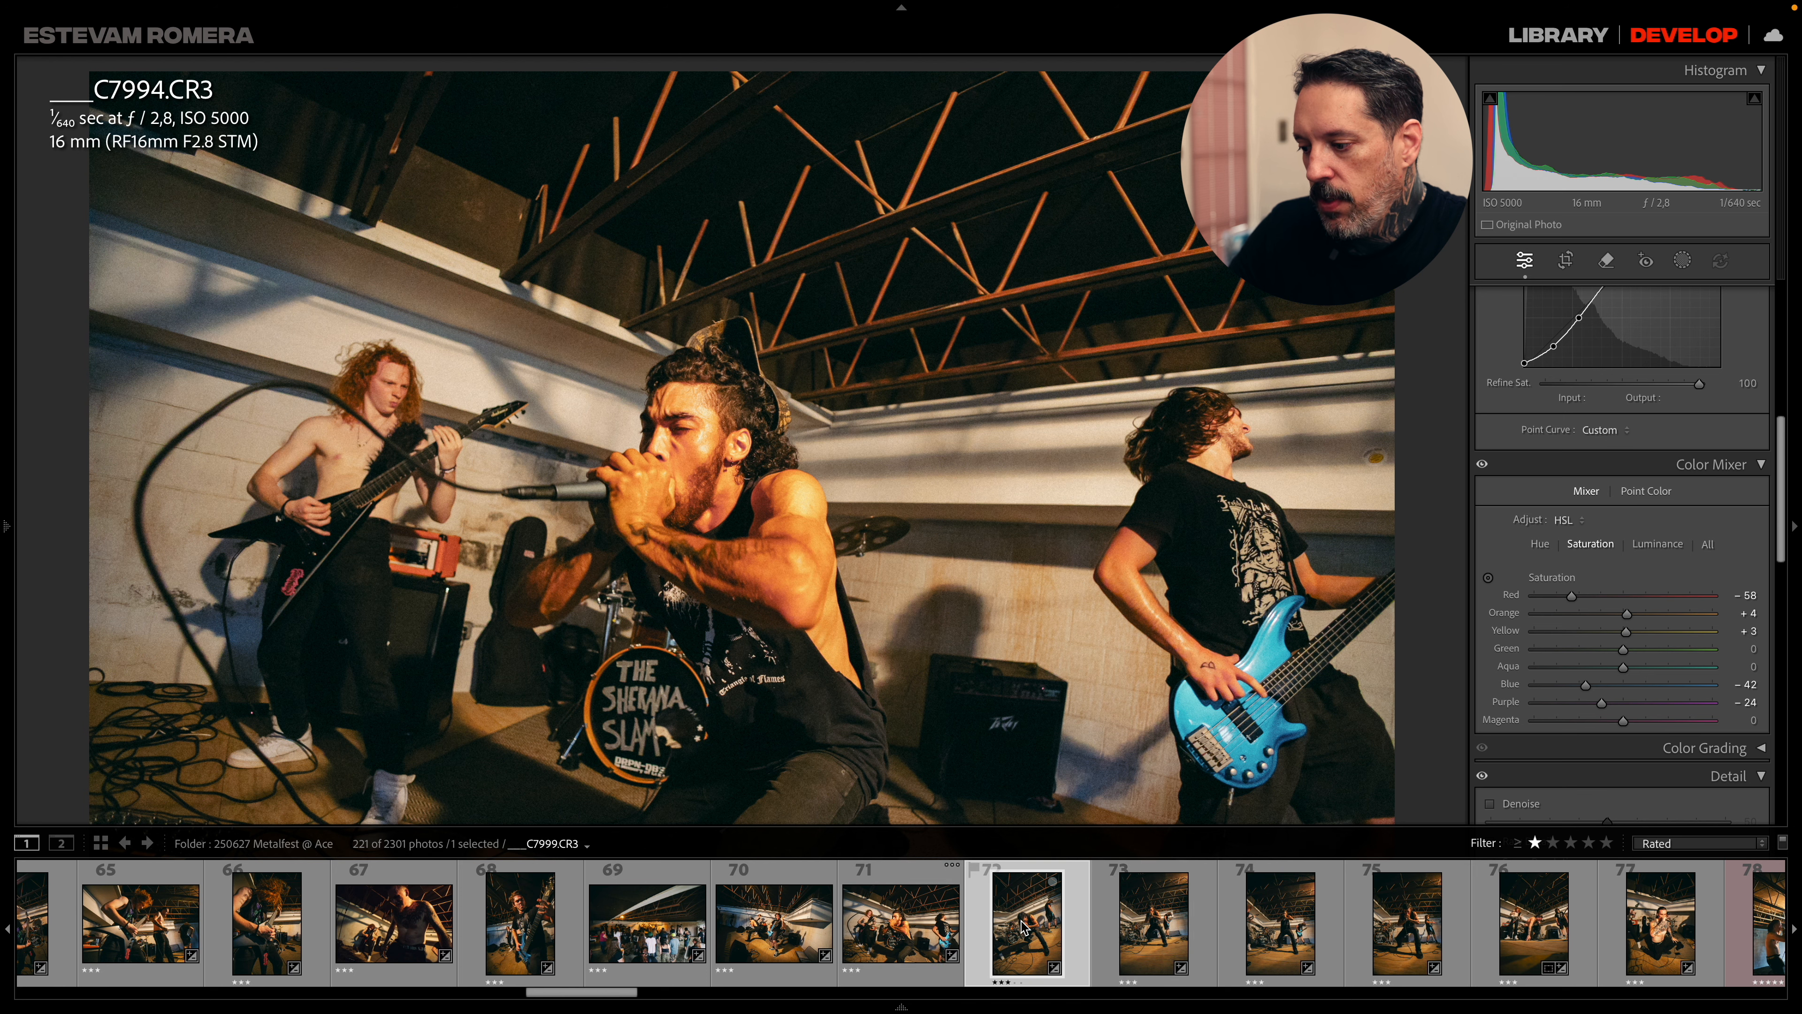
left_click(1414, 930)
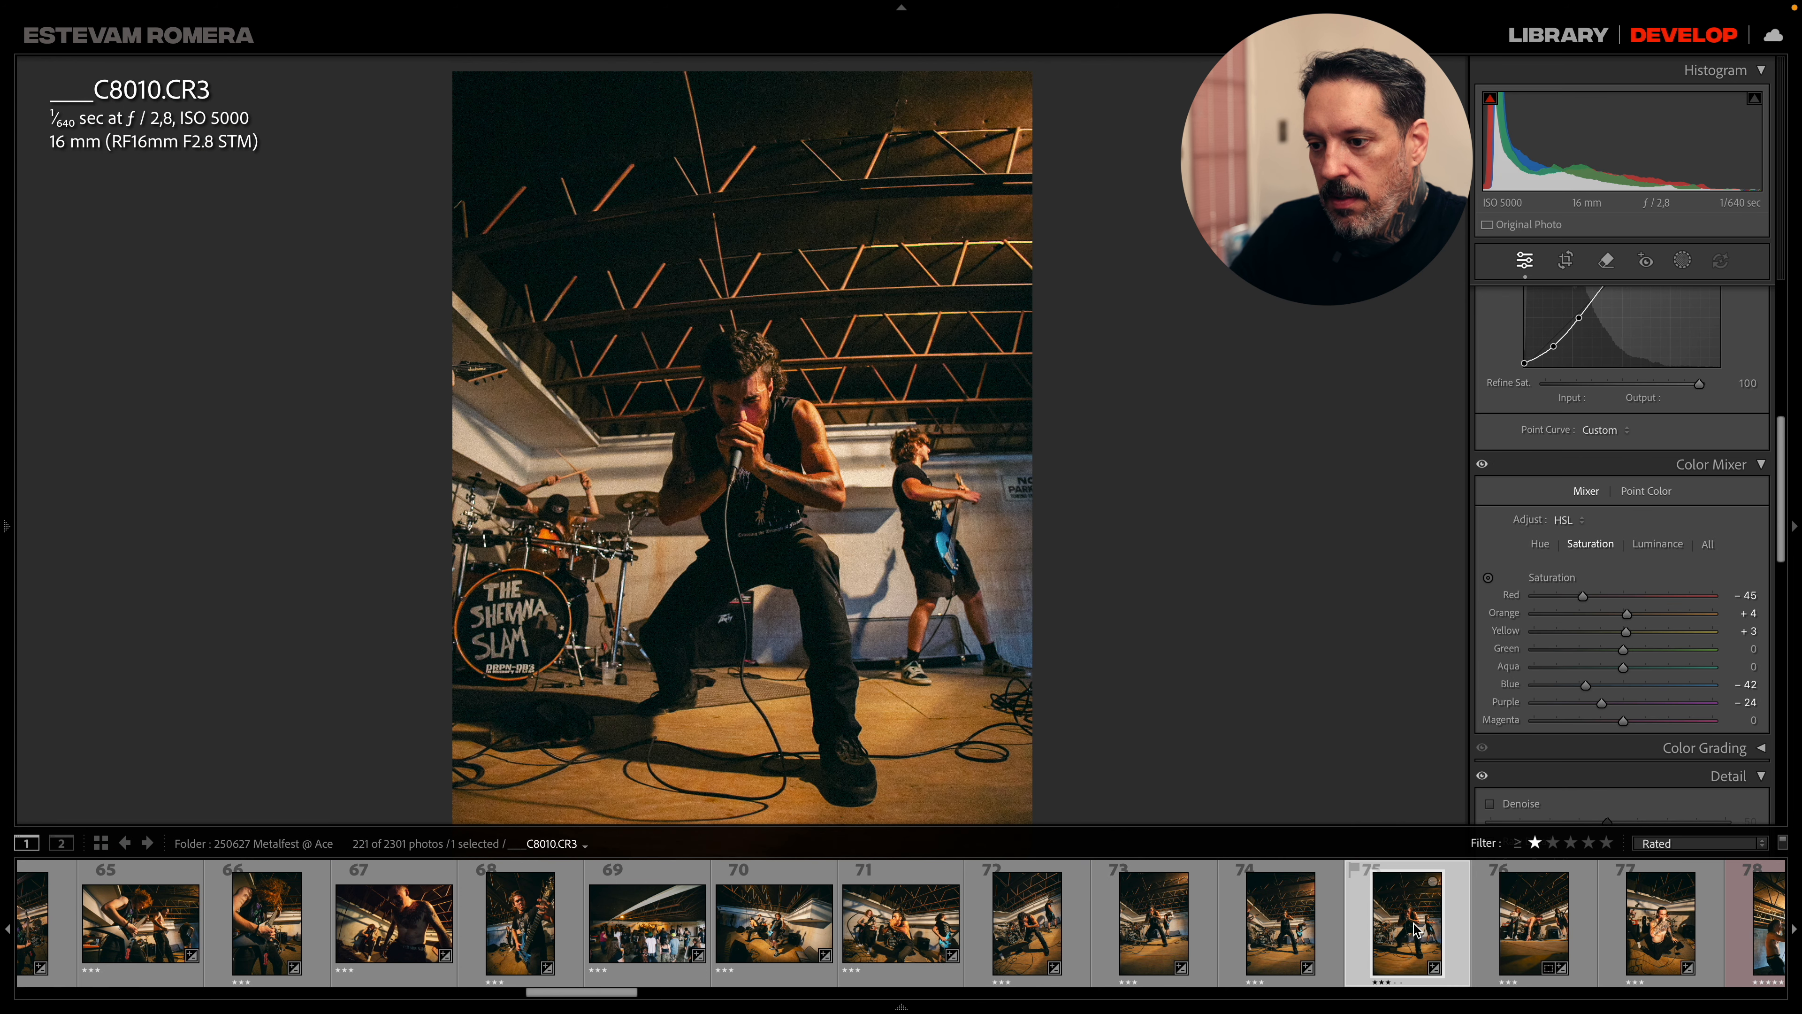
scroll(1414, 930, "right", 4)
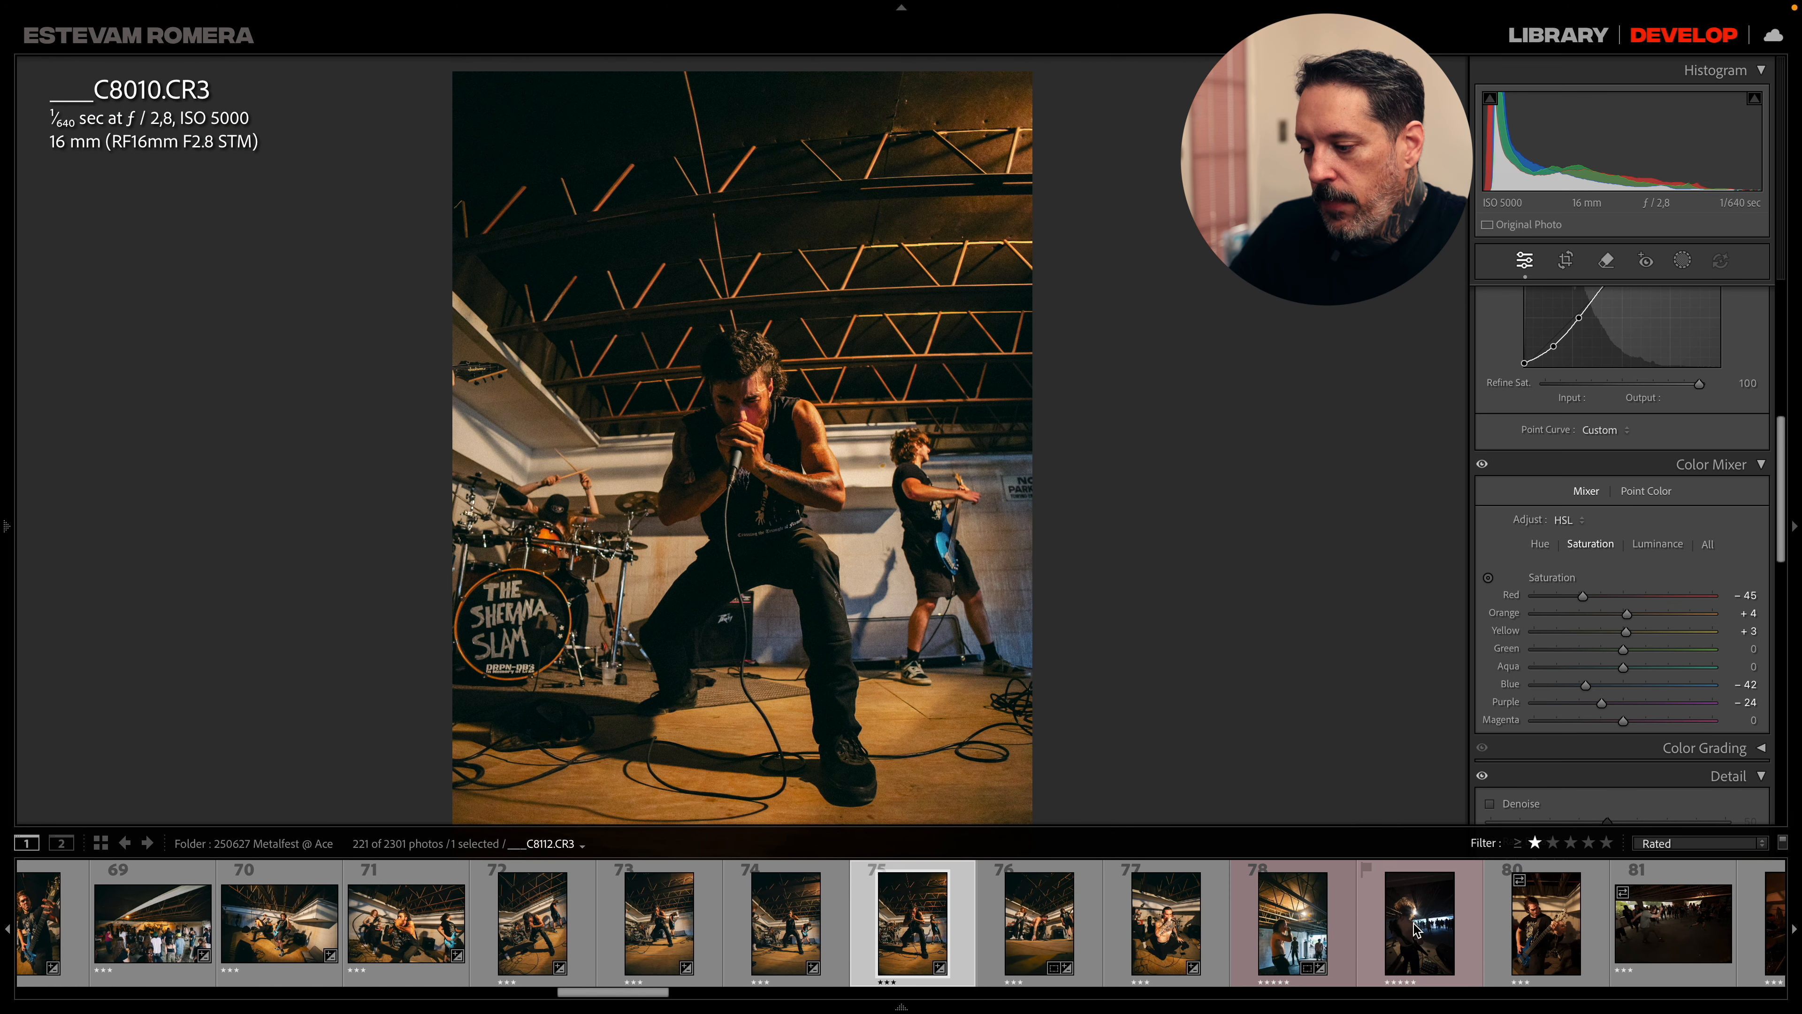
left_click(1277, 941)
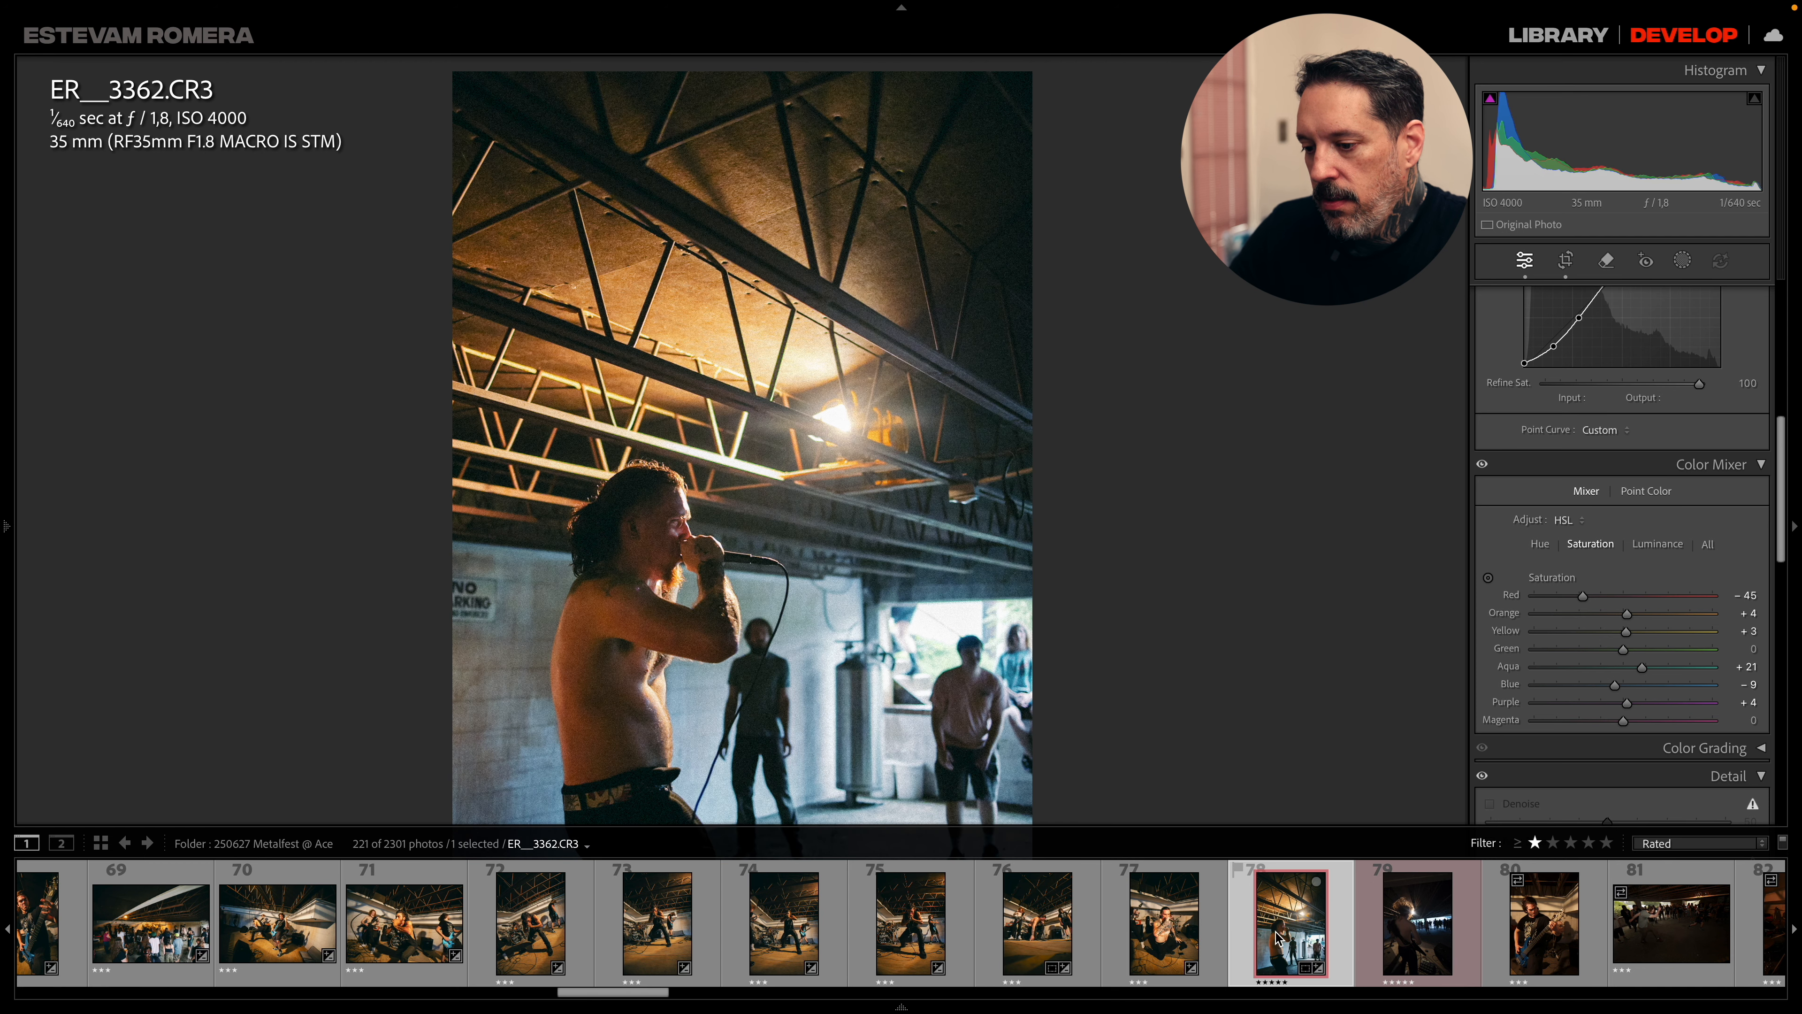
- Compare the neighbouring band photos ___C8033.CR3 and ___C8023.CR3, and return to the shirtless singer's photo ER__3362.CR3
left_click(1164, 935)
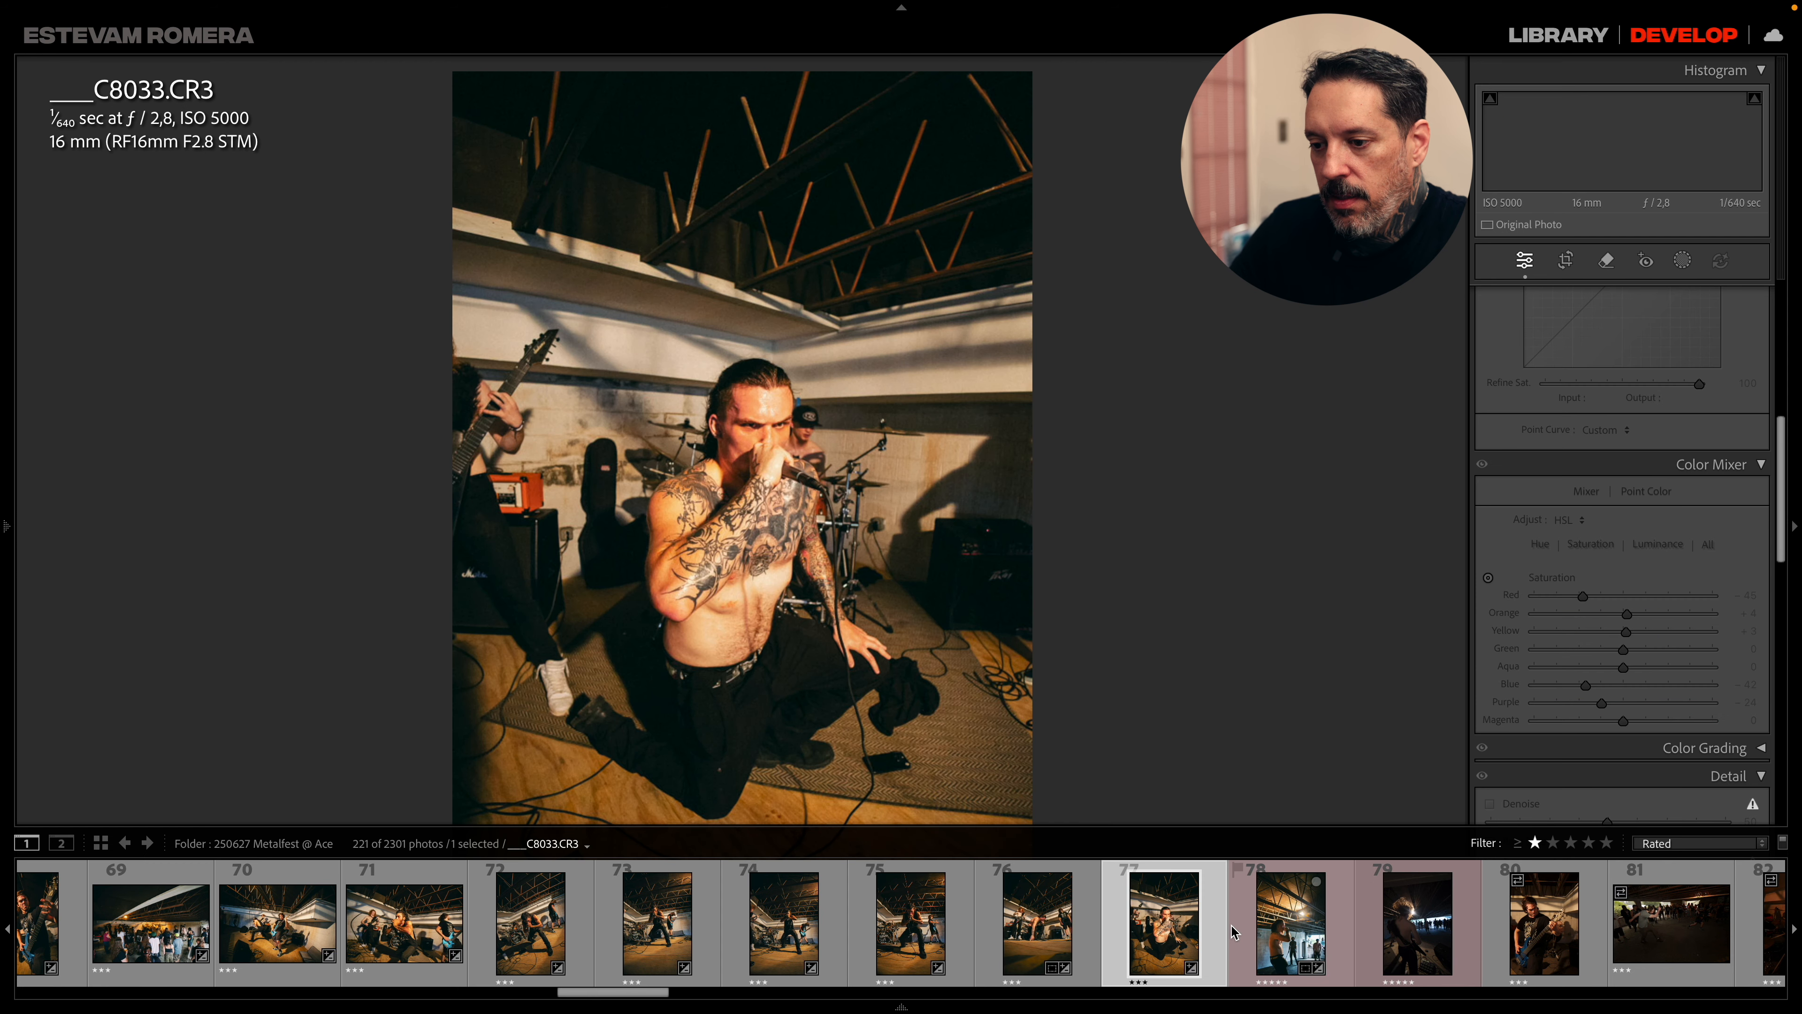
left_click(1035, 944)
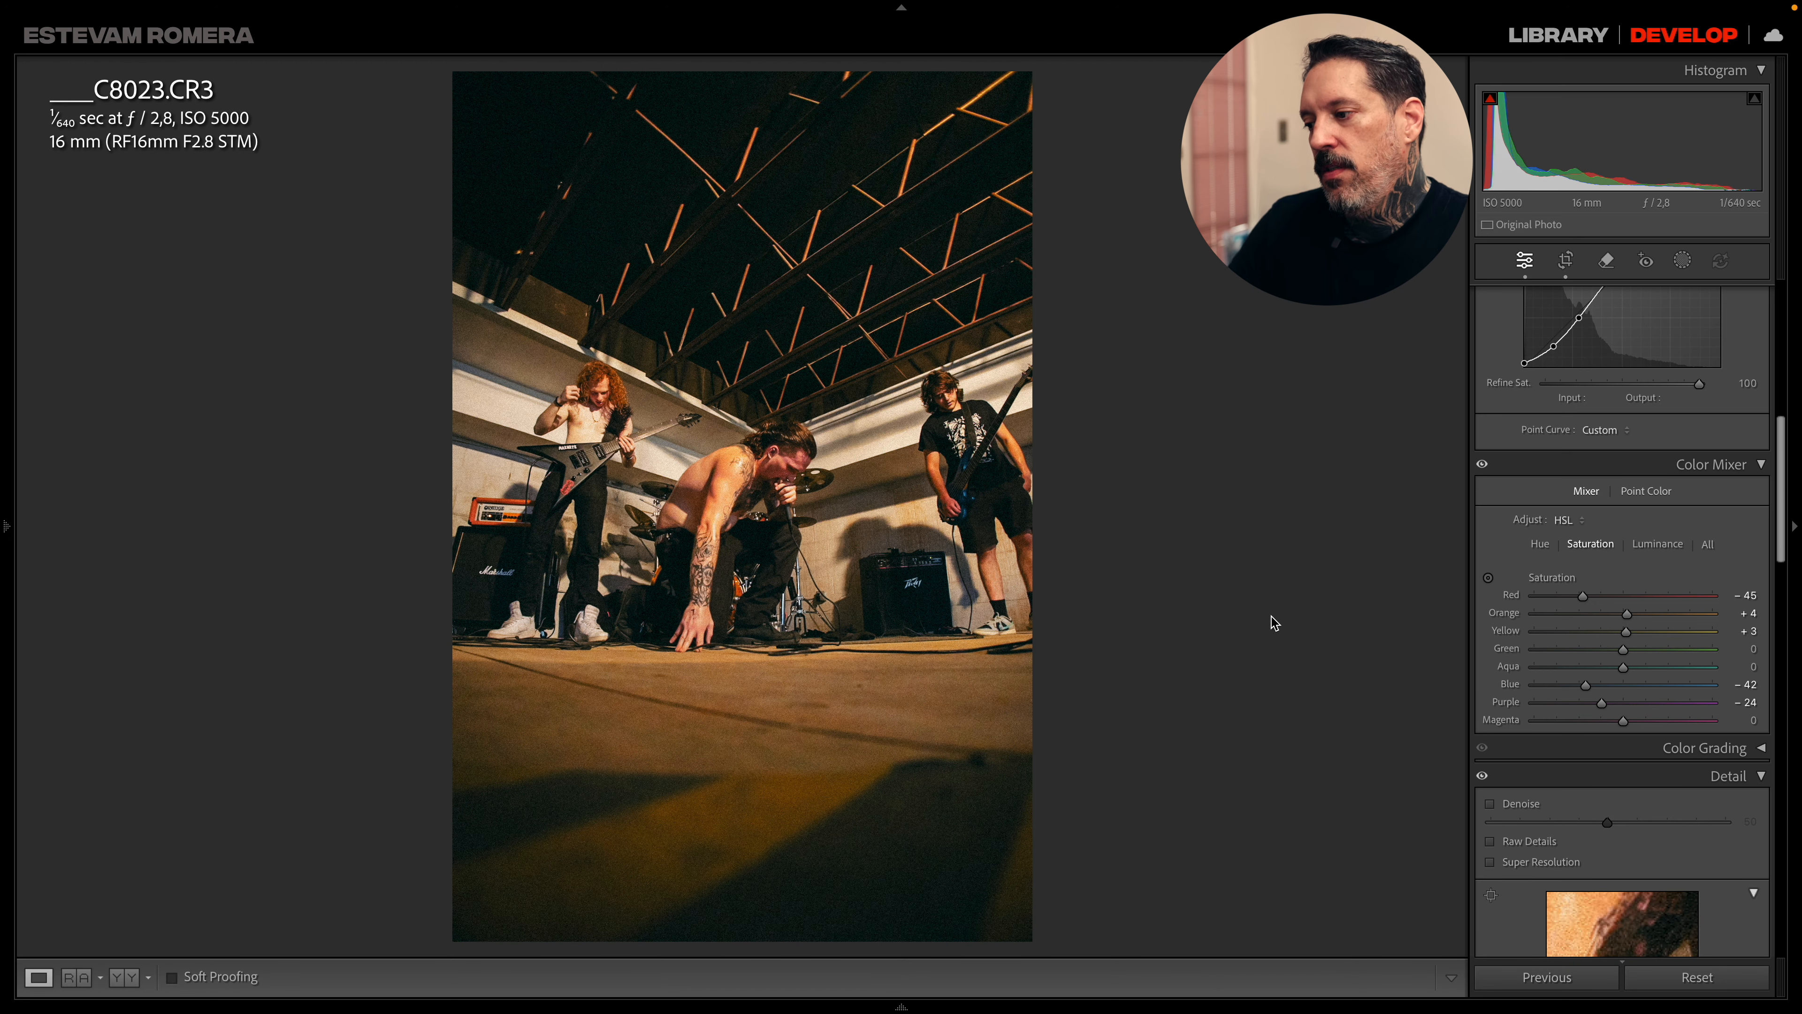
scroll(1497, 534, "down", 3)
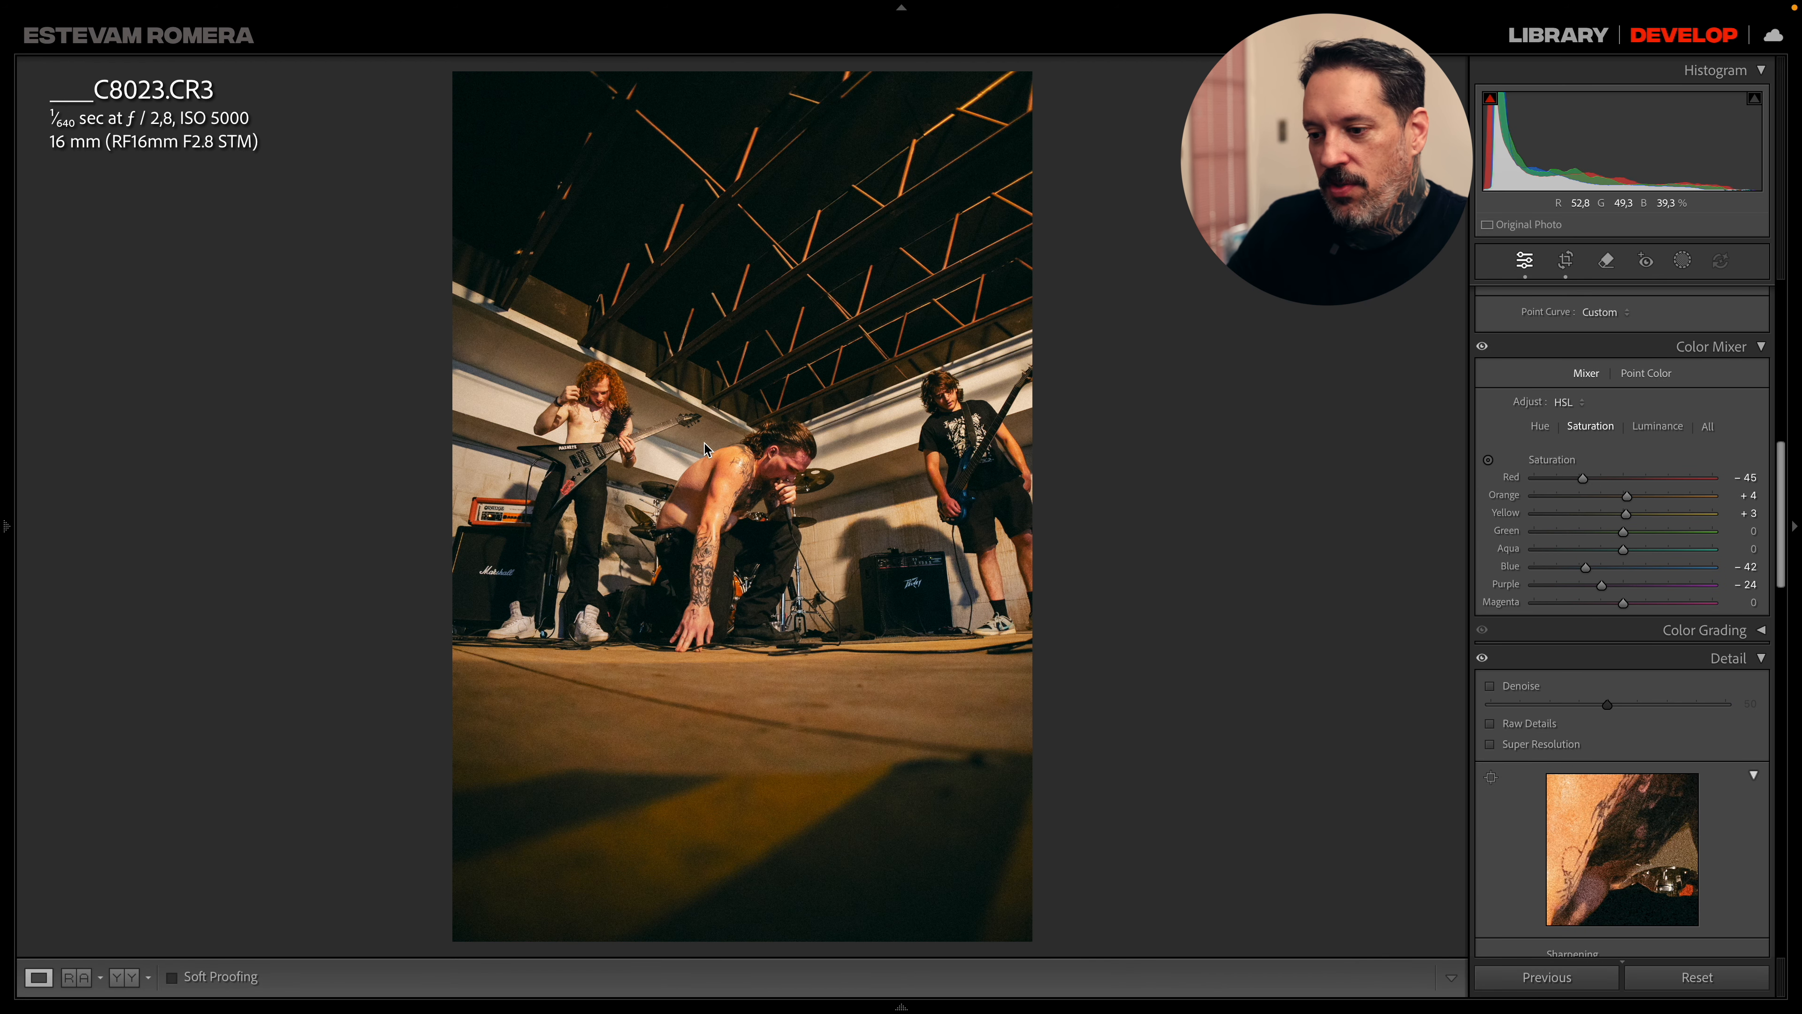
scroll(1533, 575, "down", 6)
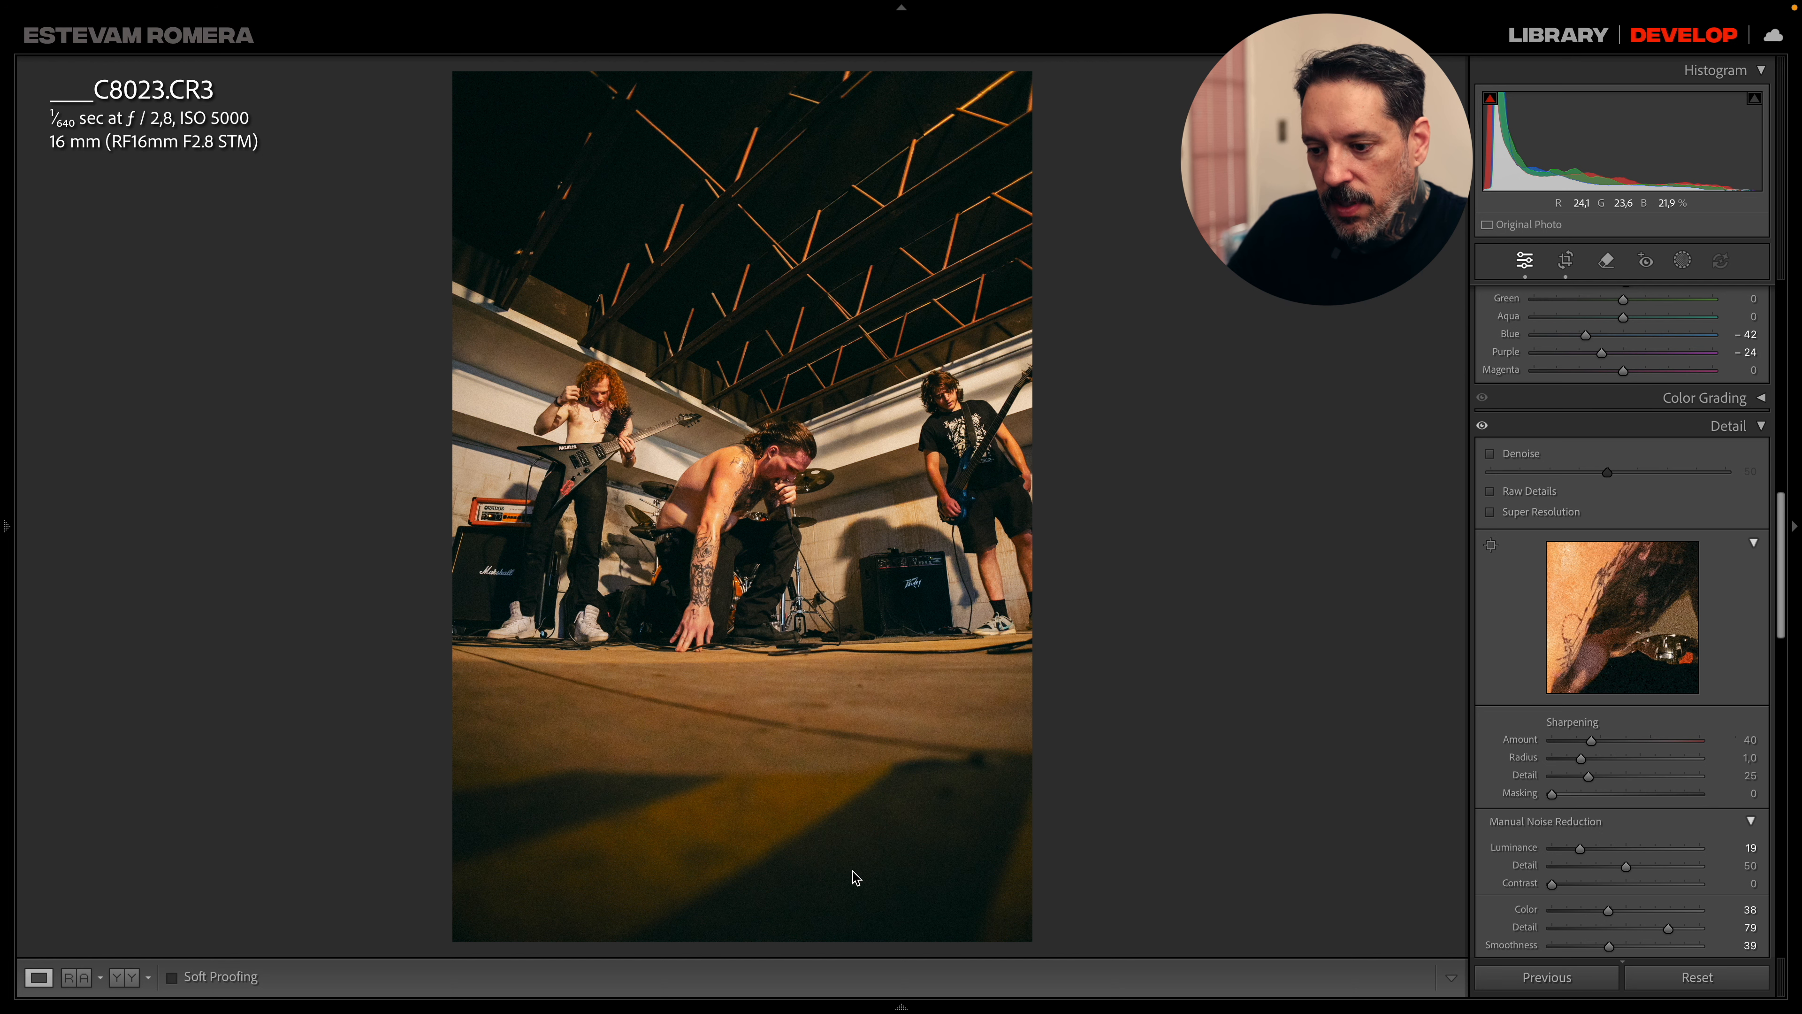
mouse_move(898, 1005)
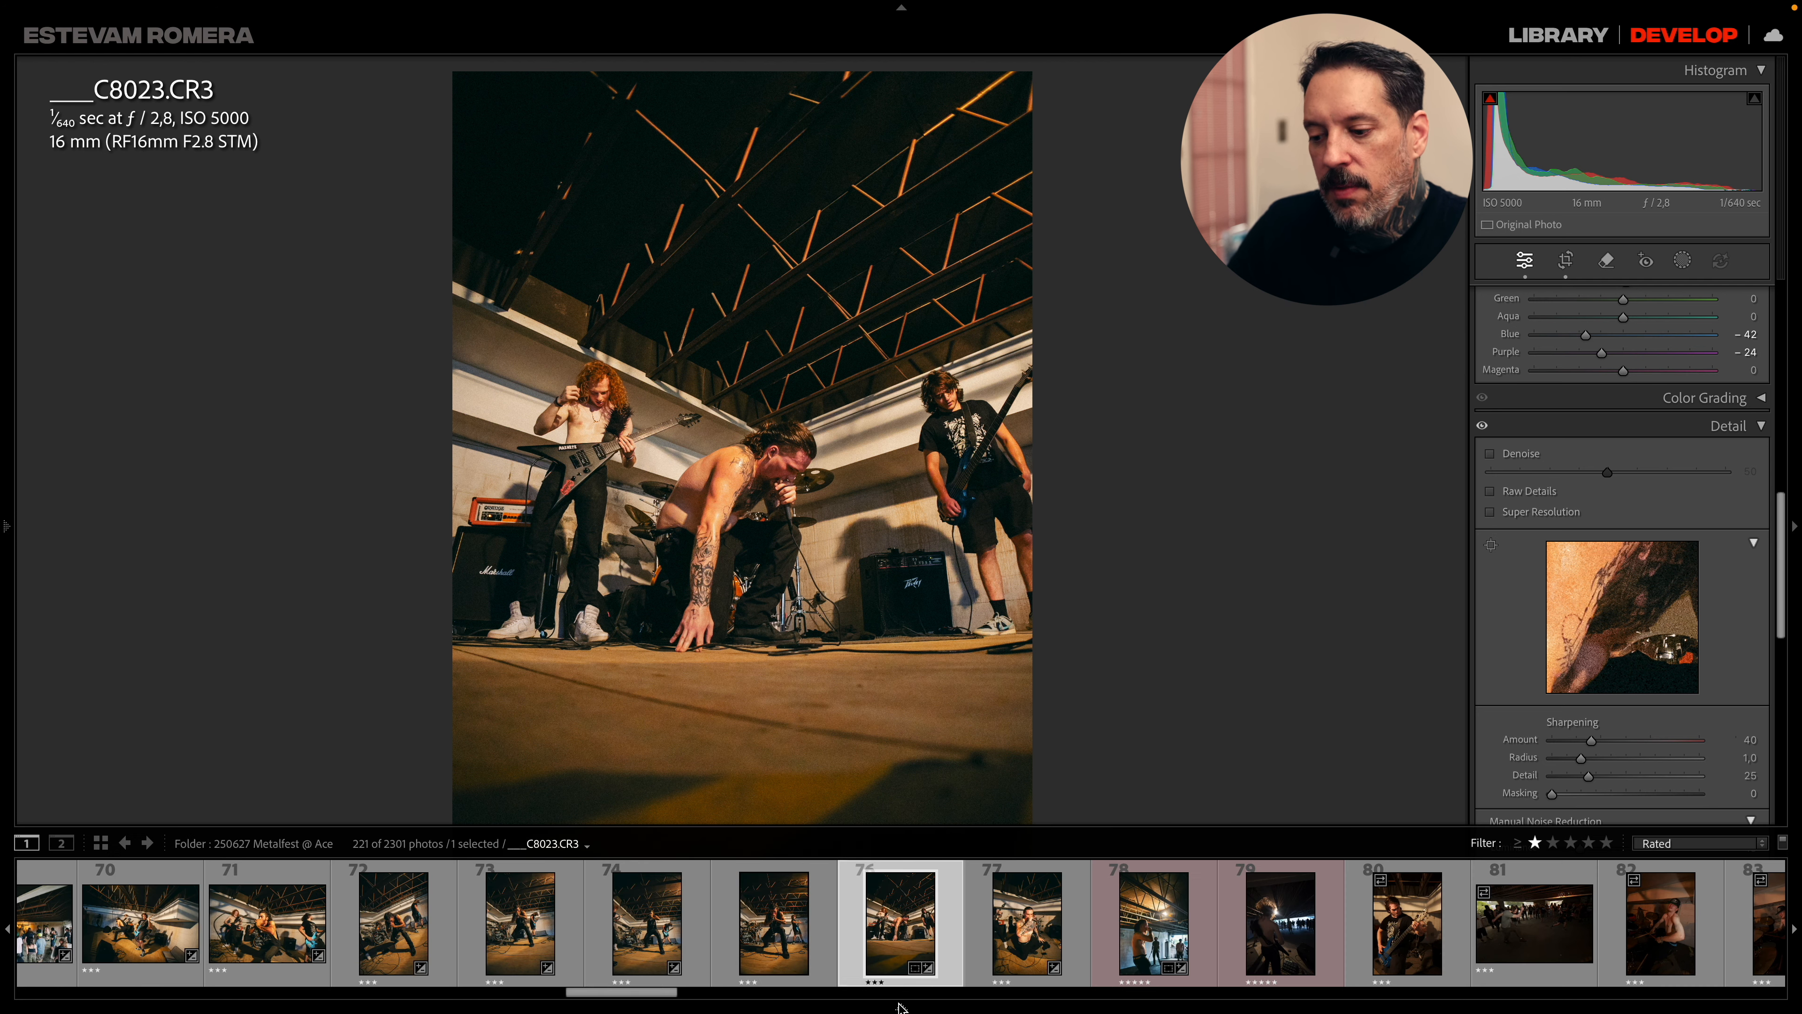
left_click(1045, 941)
left_click(1167, 932)
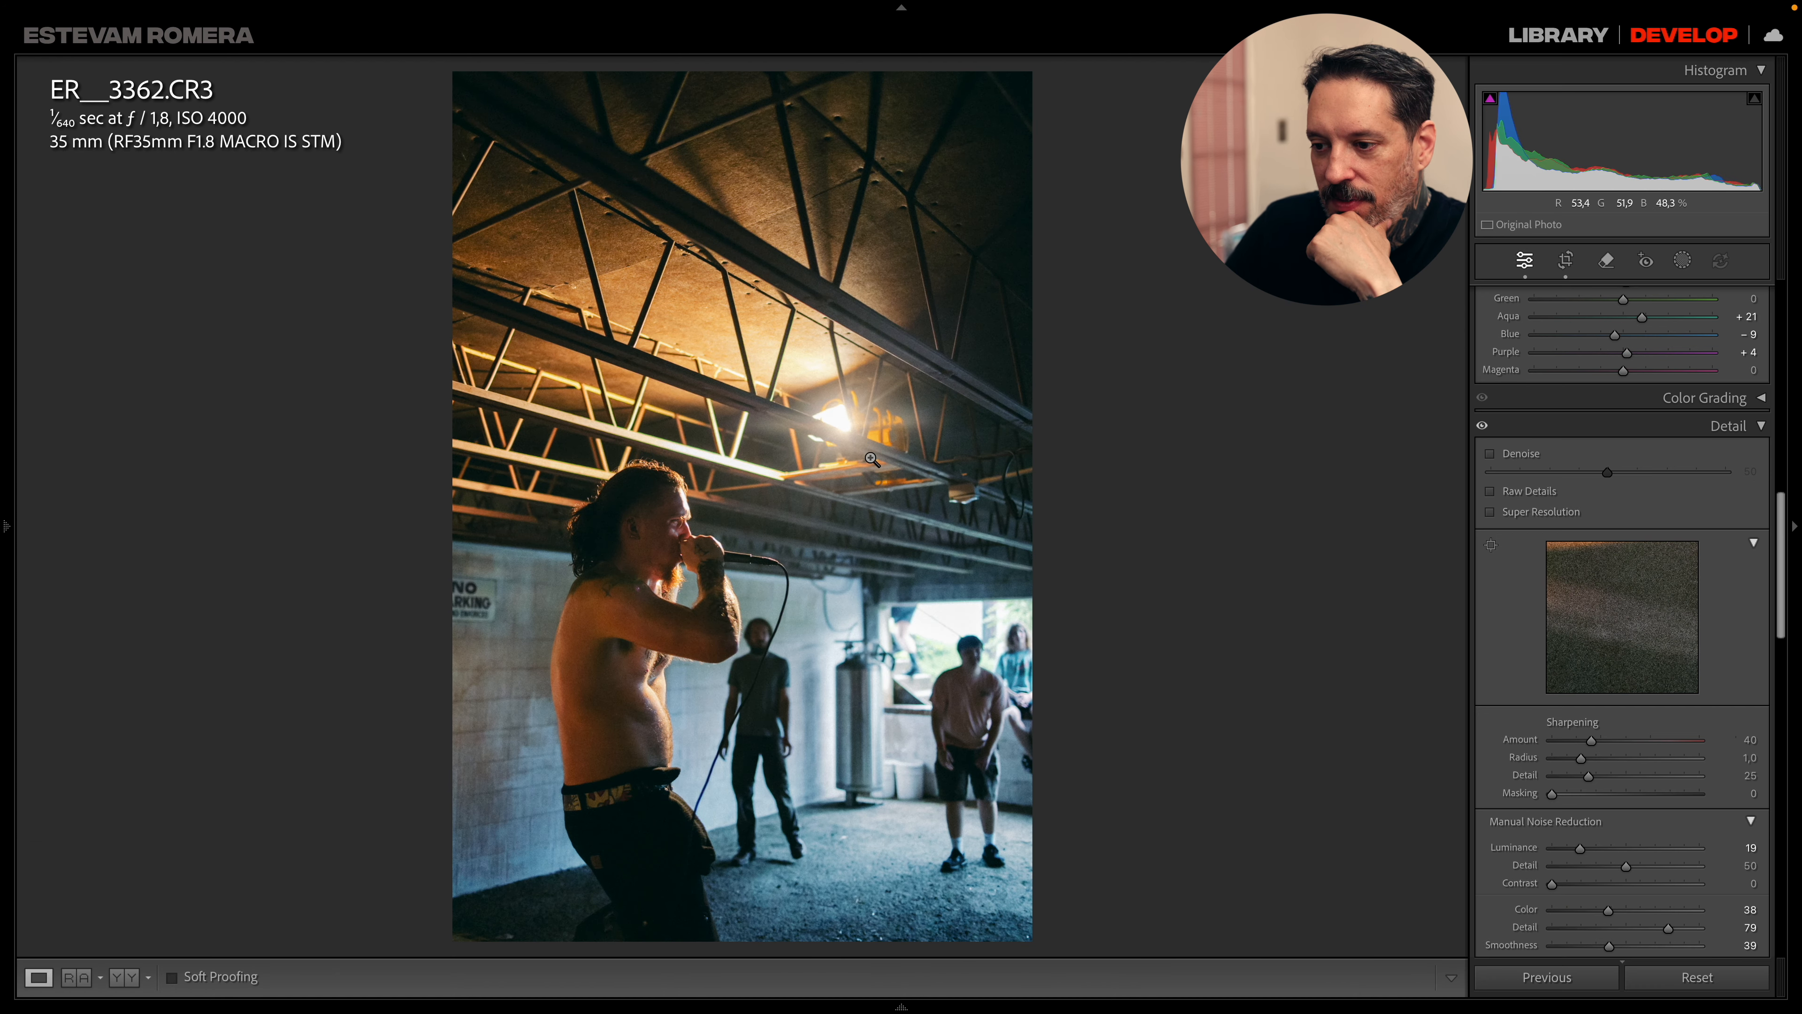
- Set the exposure of ER__3362.CR3 to +0,50 and its contrast to +61
scroll(1507, 442, "up", 15)
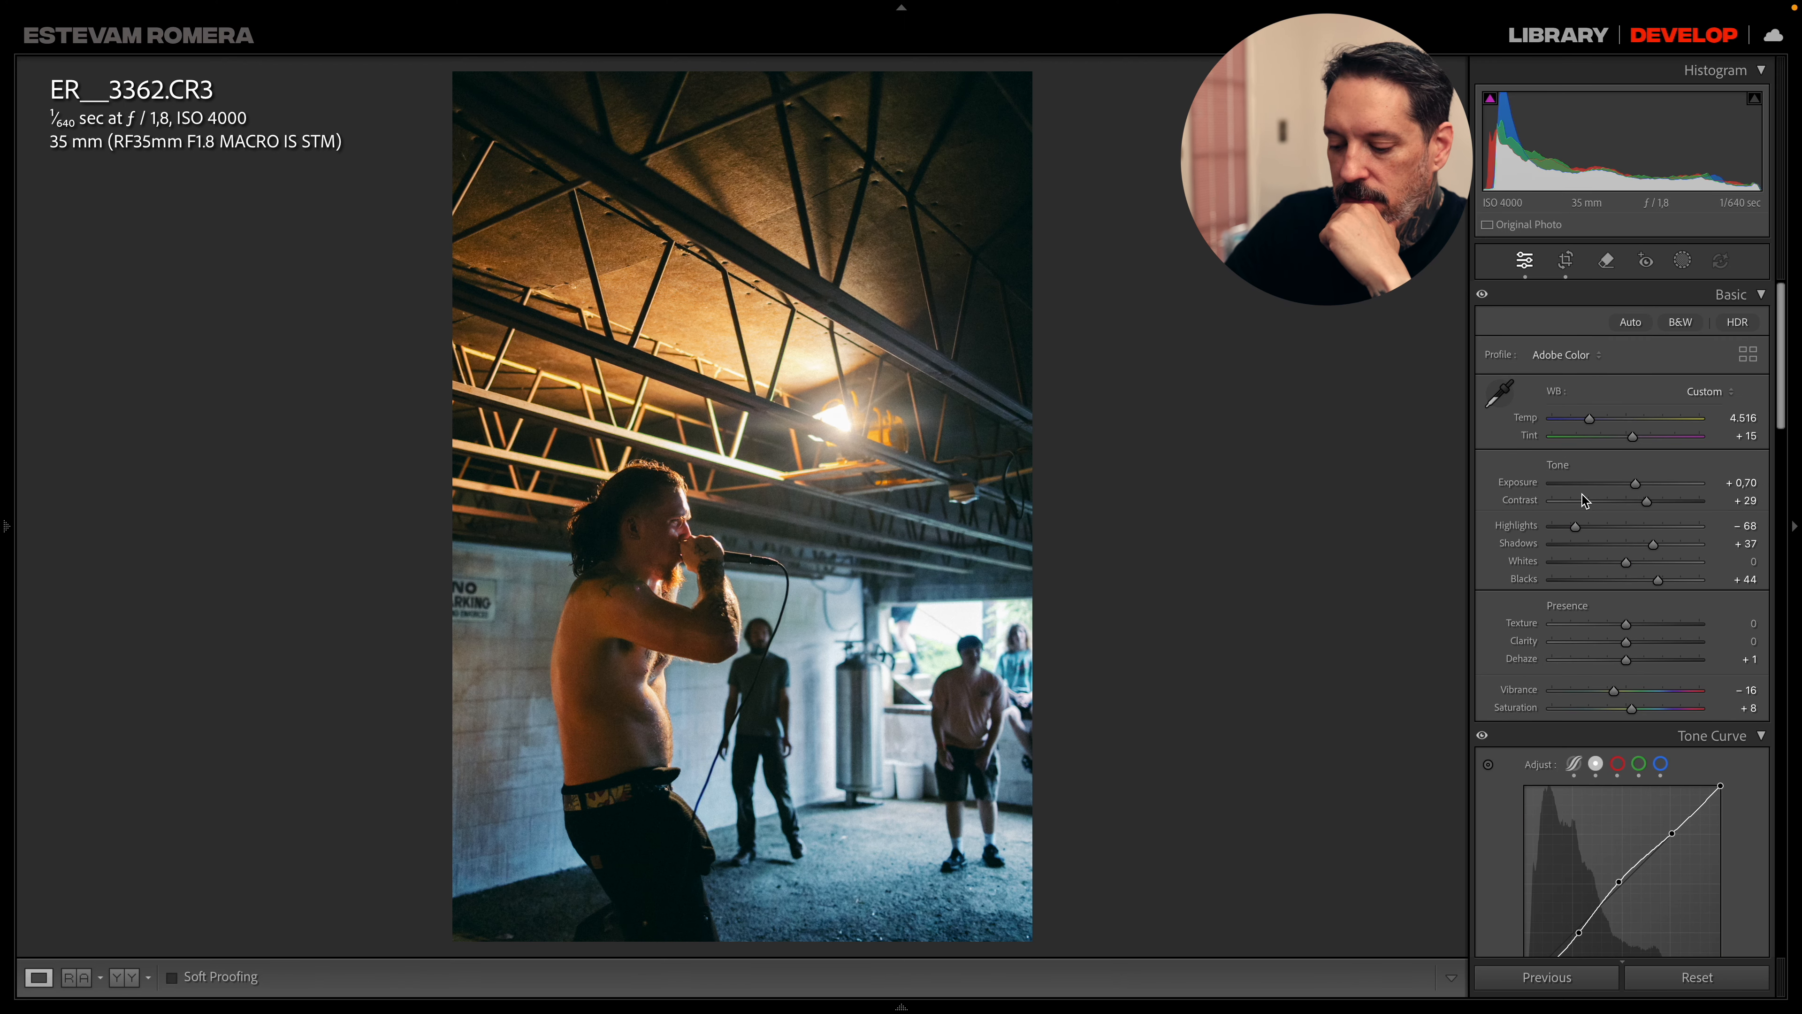
key("backslash")
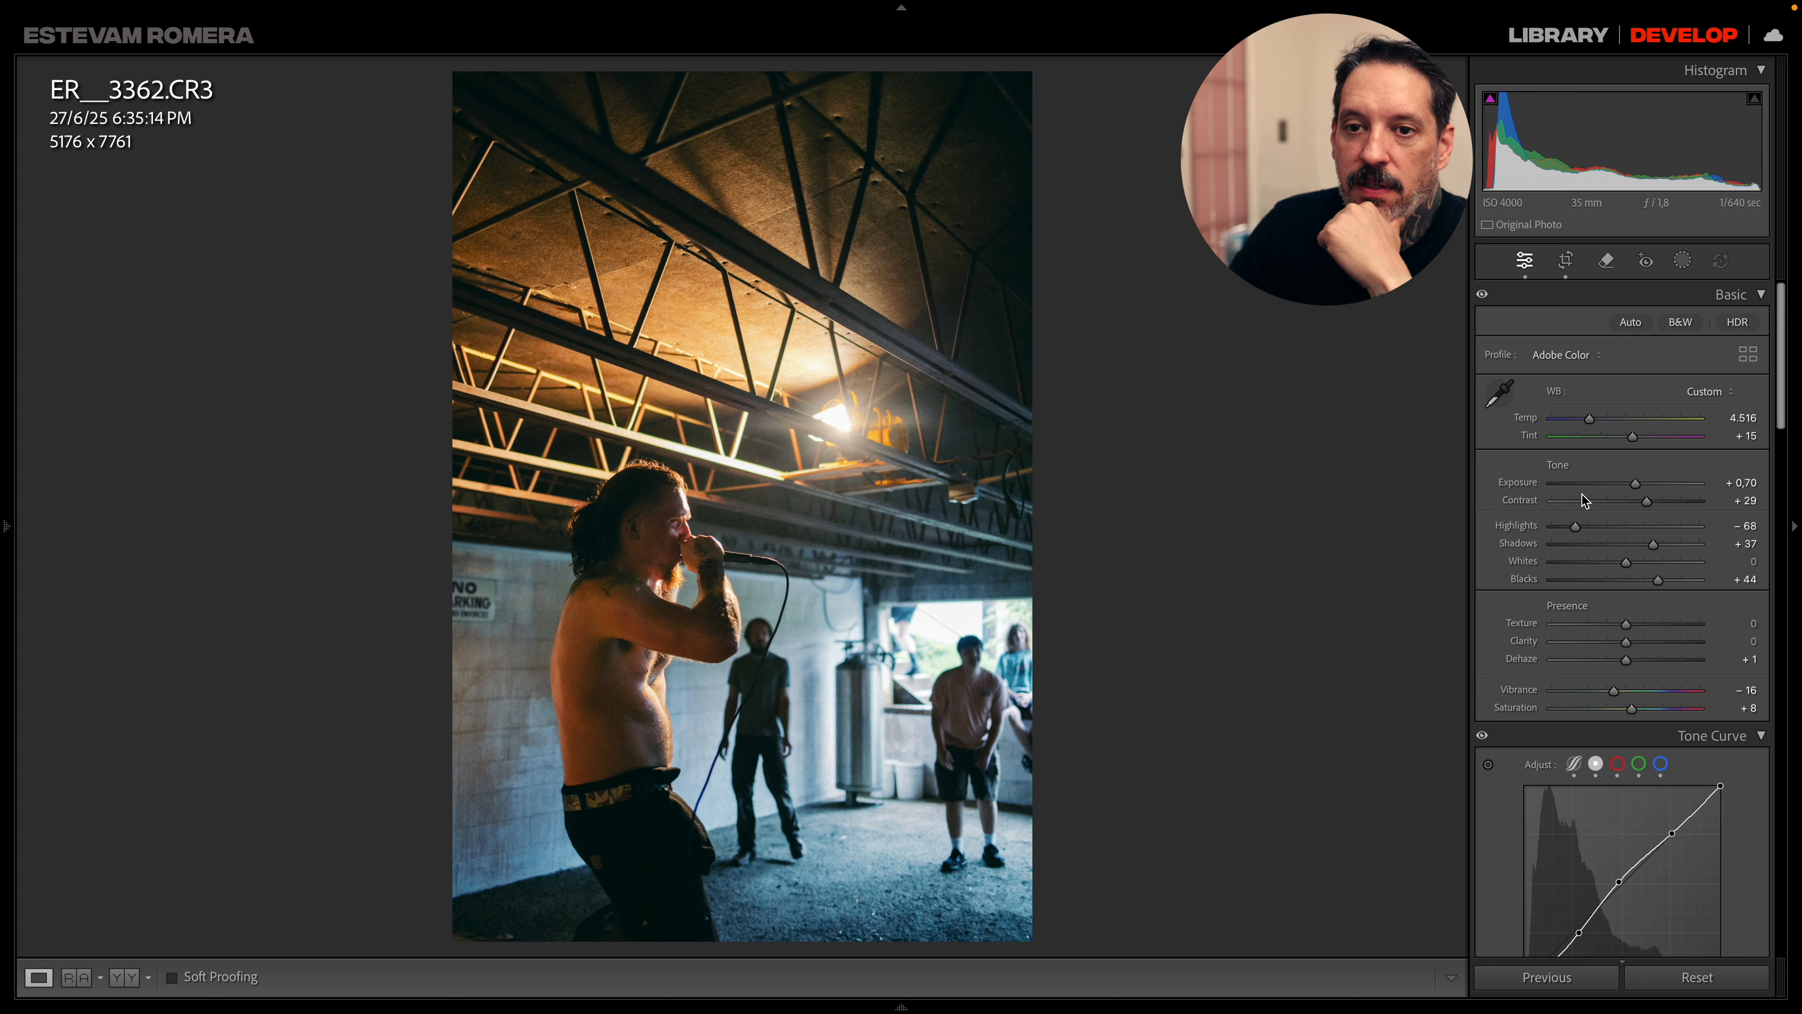
key("i")
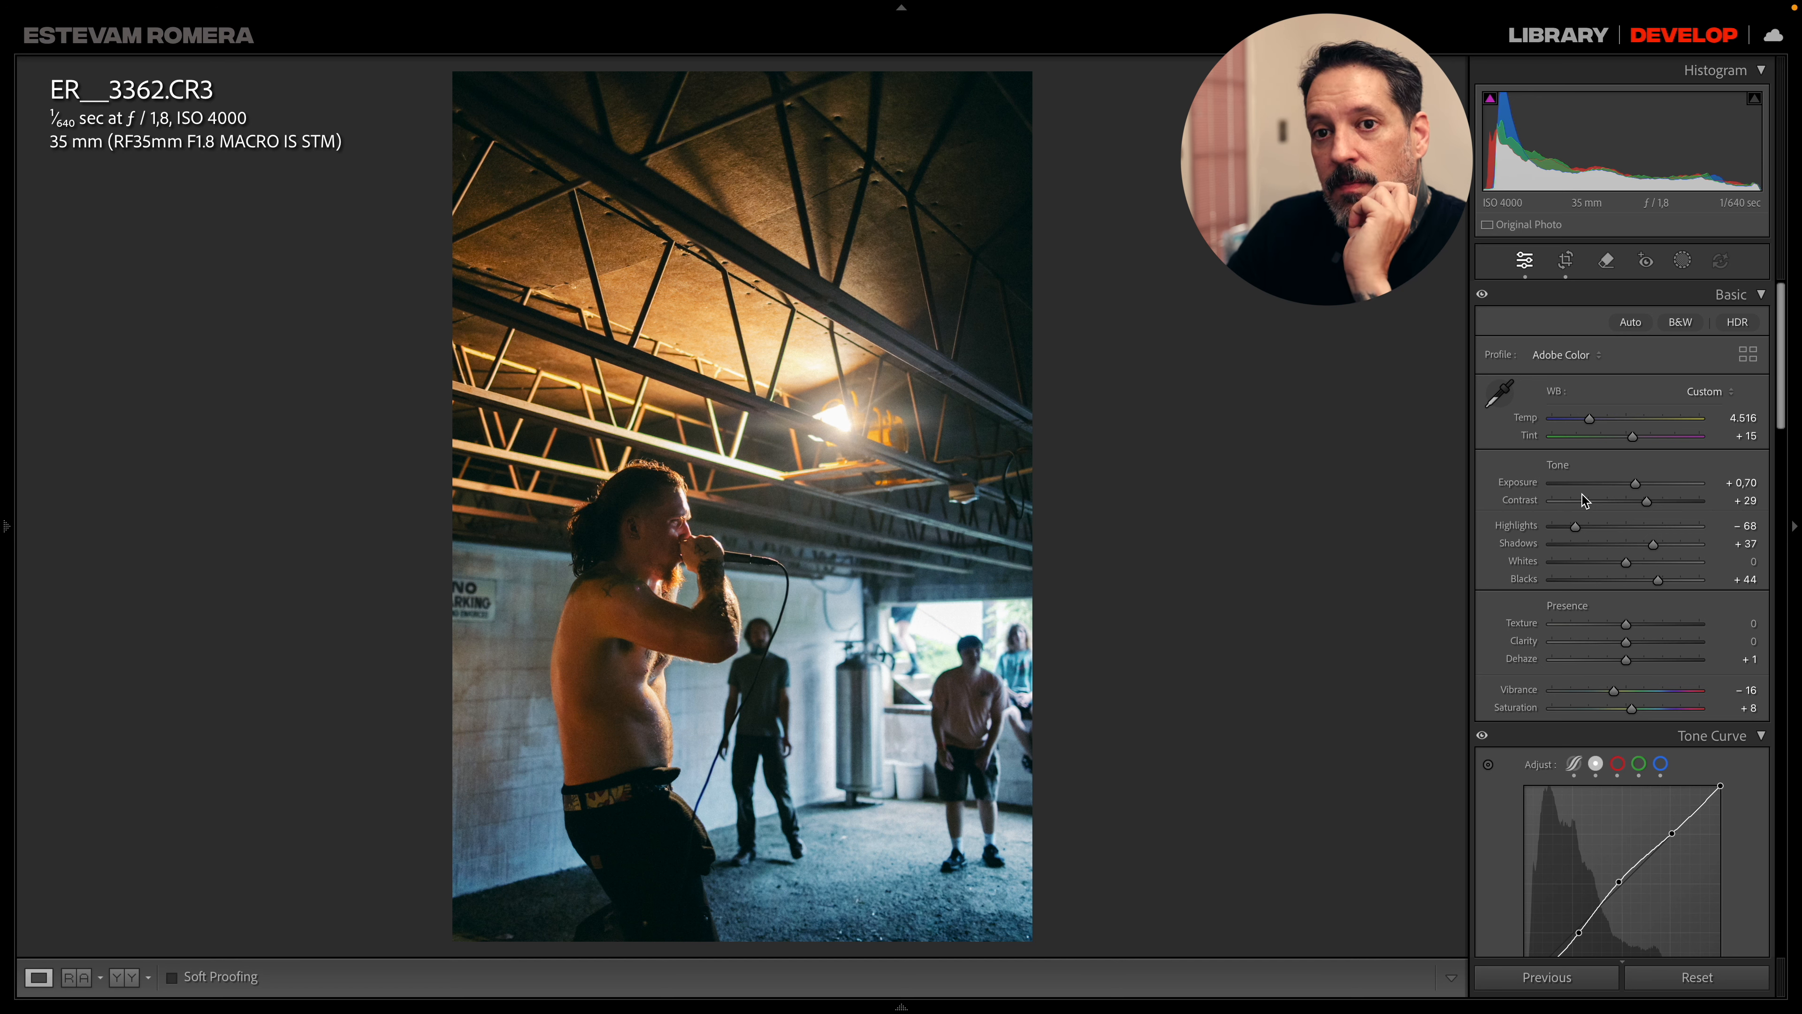
key("i")
key("i")
key("i")
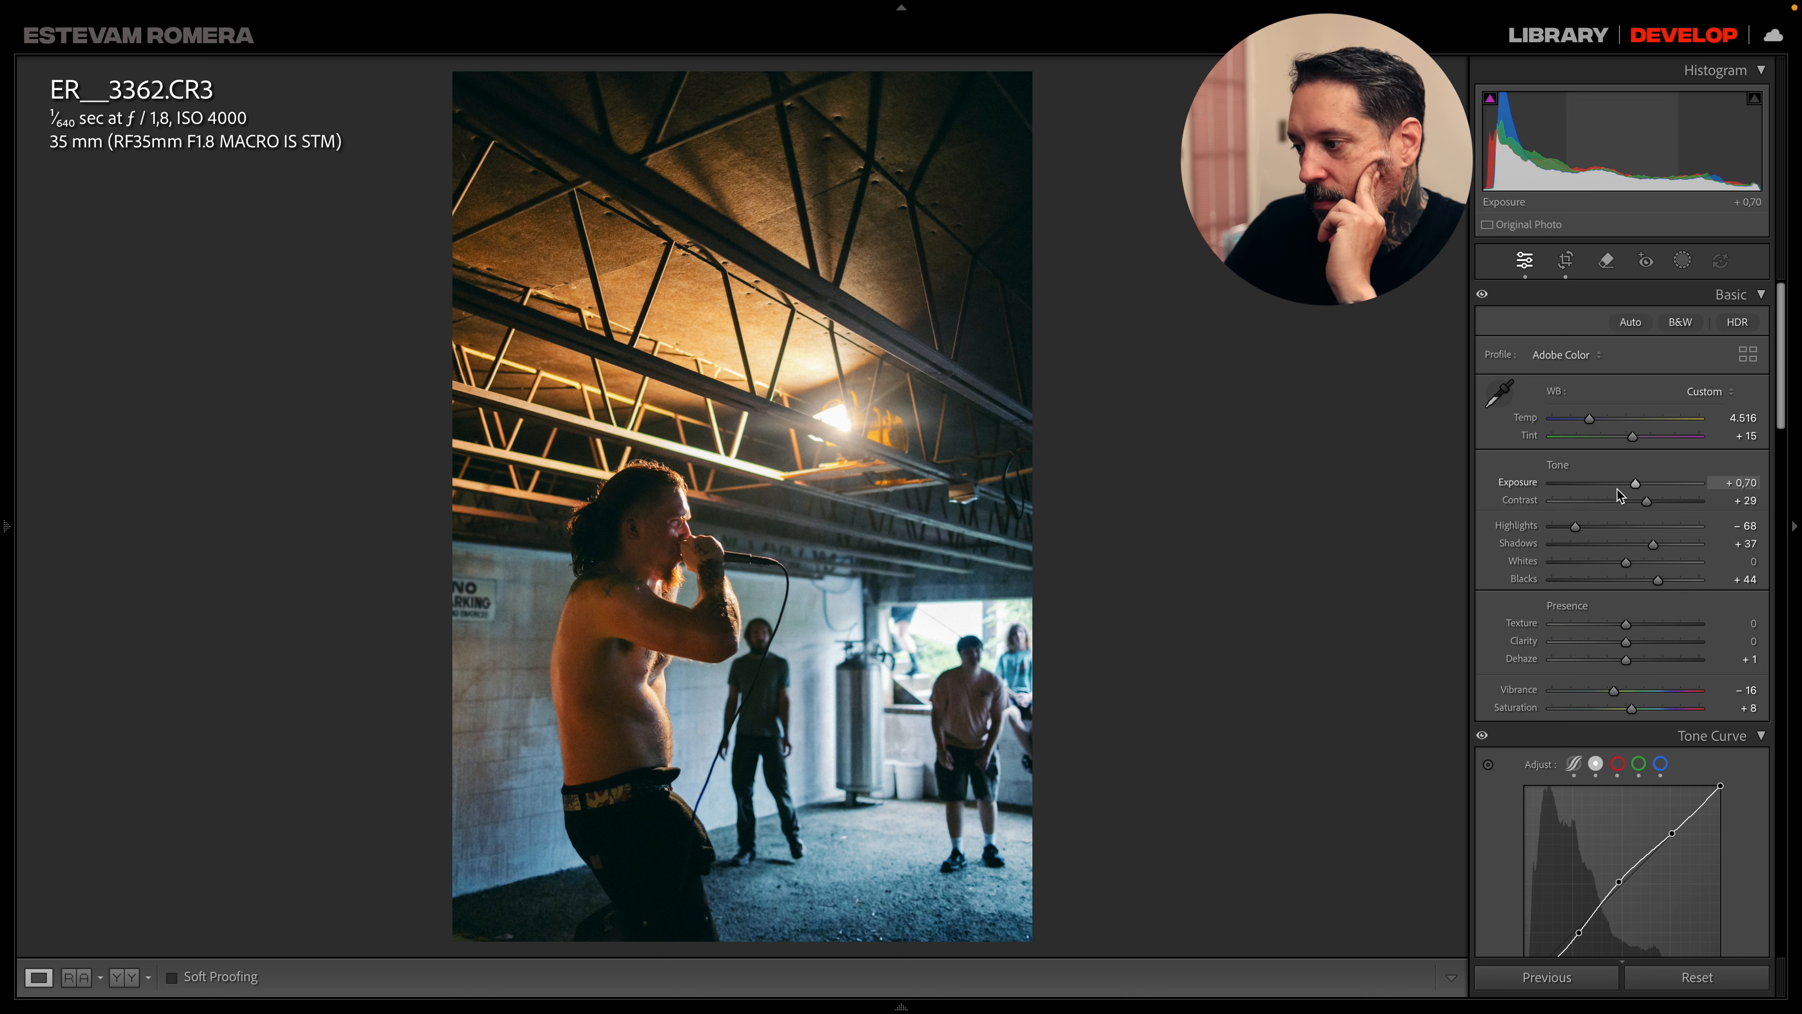
scroll(1649, 503, "down", 1)
mouse_move(1650, 503)
left_mouse_down()
mouse_move(1664, 501)
mouse_move(1632, 465)
mouse_move(1670, 486)
left_mouse_up()
scroll(1665, 500, "down", 1)
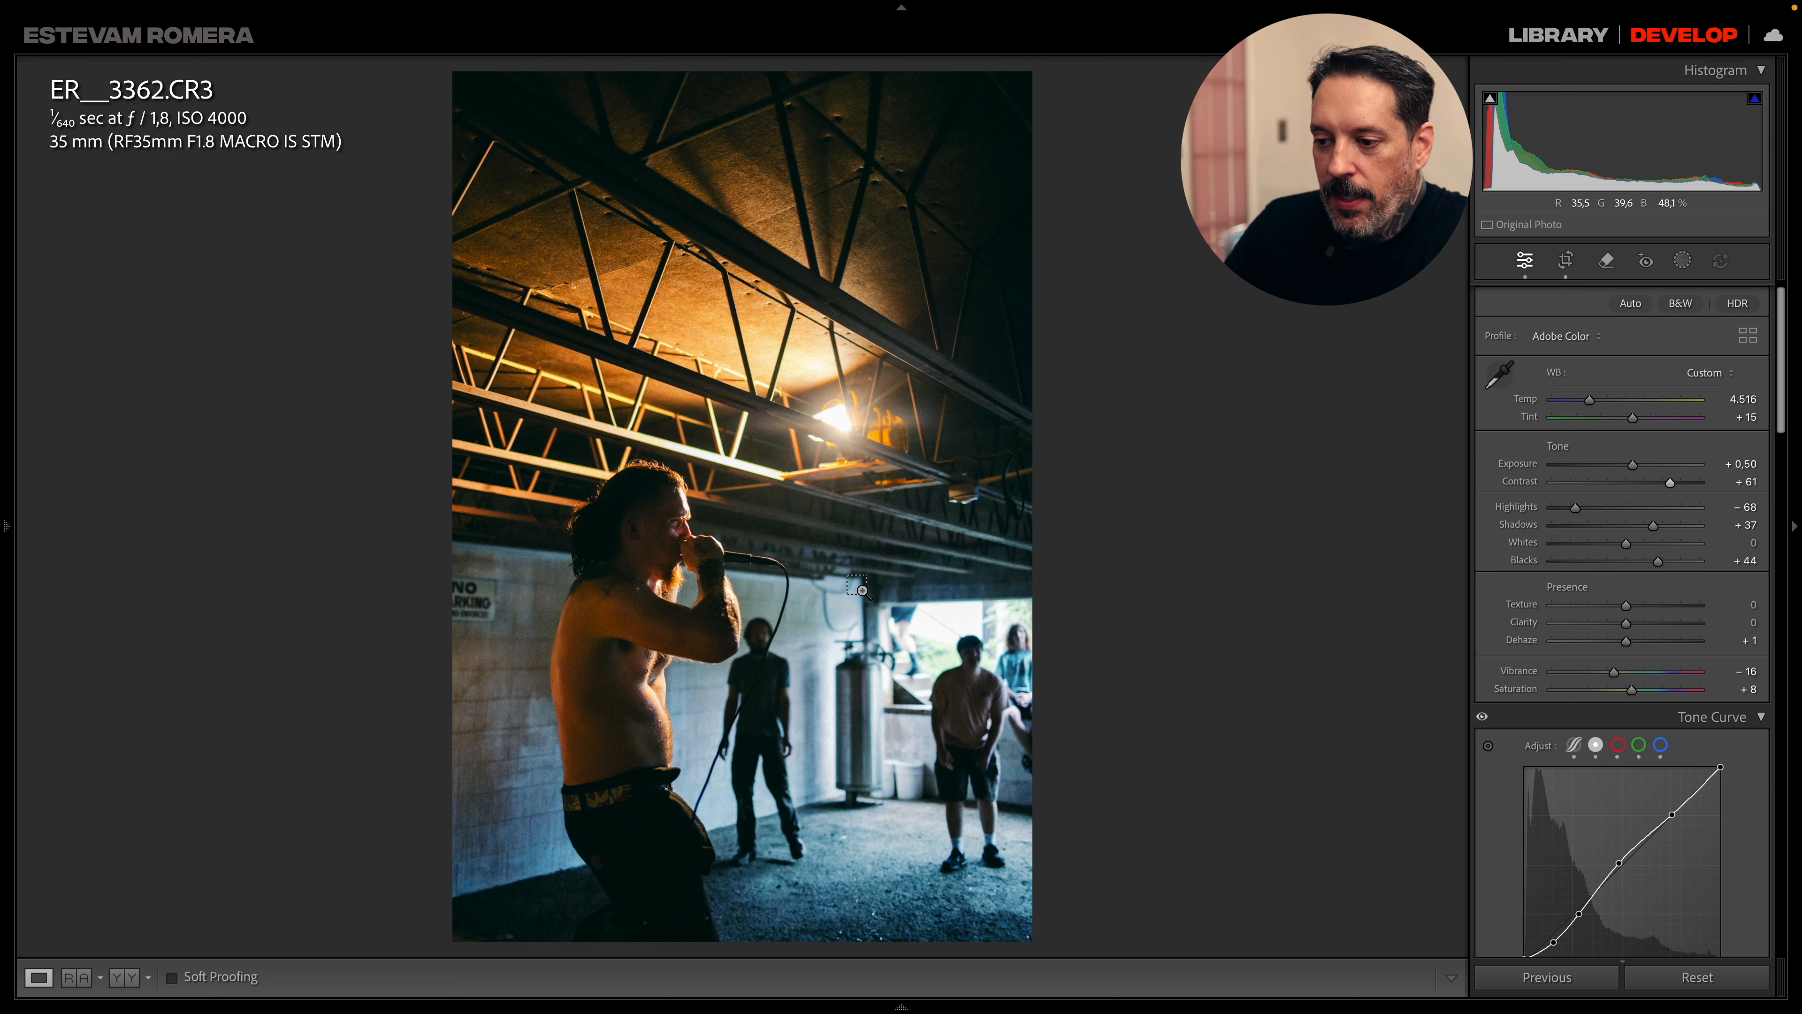
- Copy the develop settings of ER__3362.CR3 and paste them onto the backlit guitarist photo ___C8112.CR3
key("super+shift+c")
left_click(1392, 541)
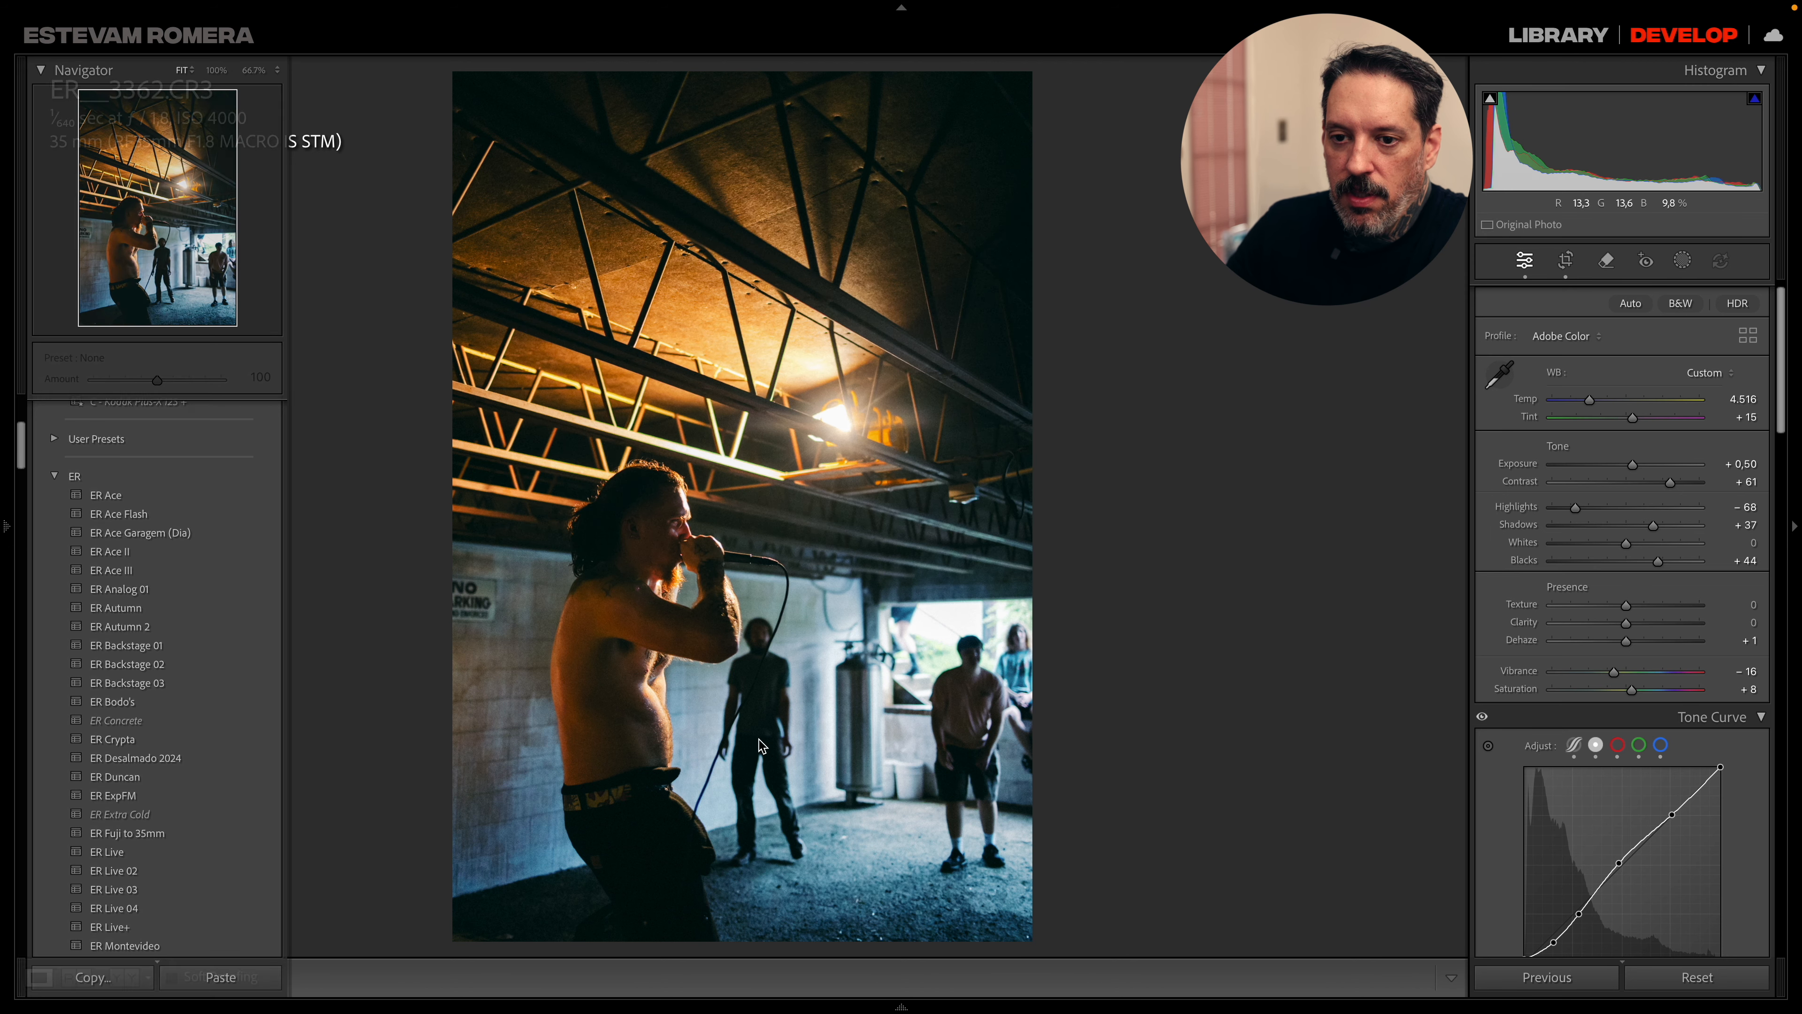
mouse_move(866, 1007)
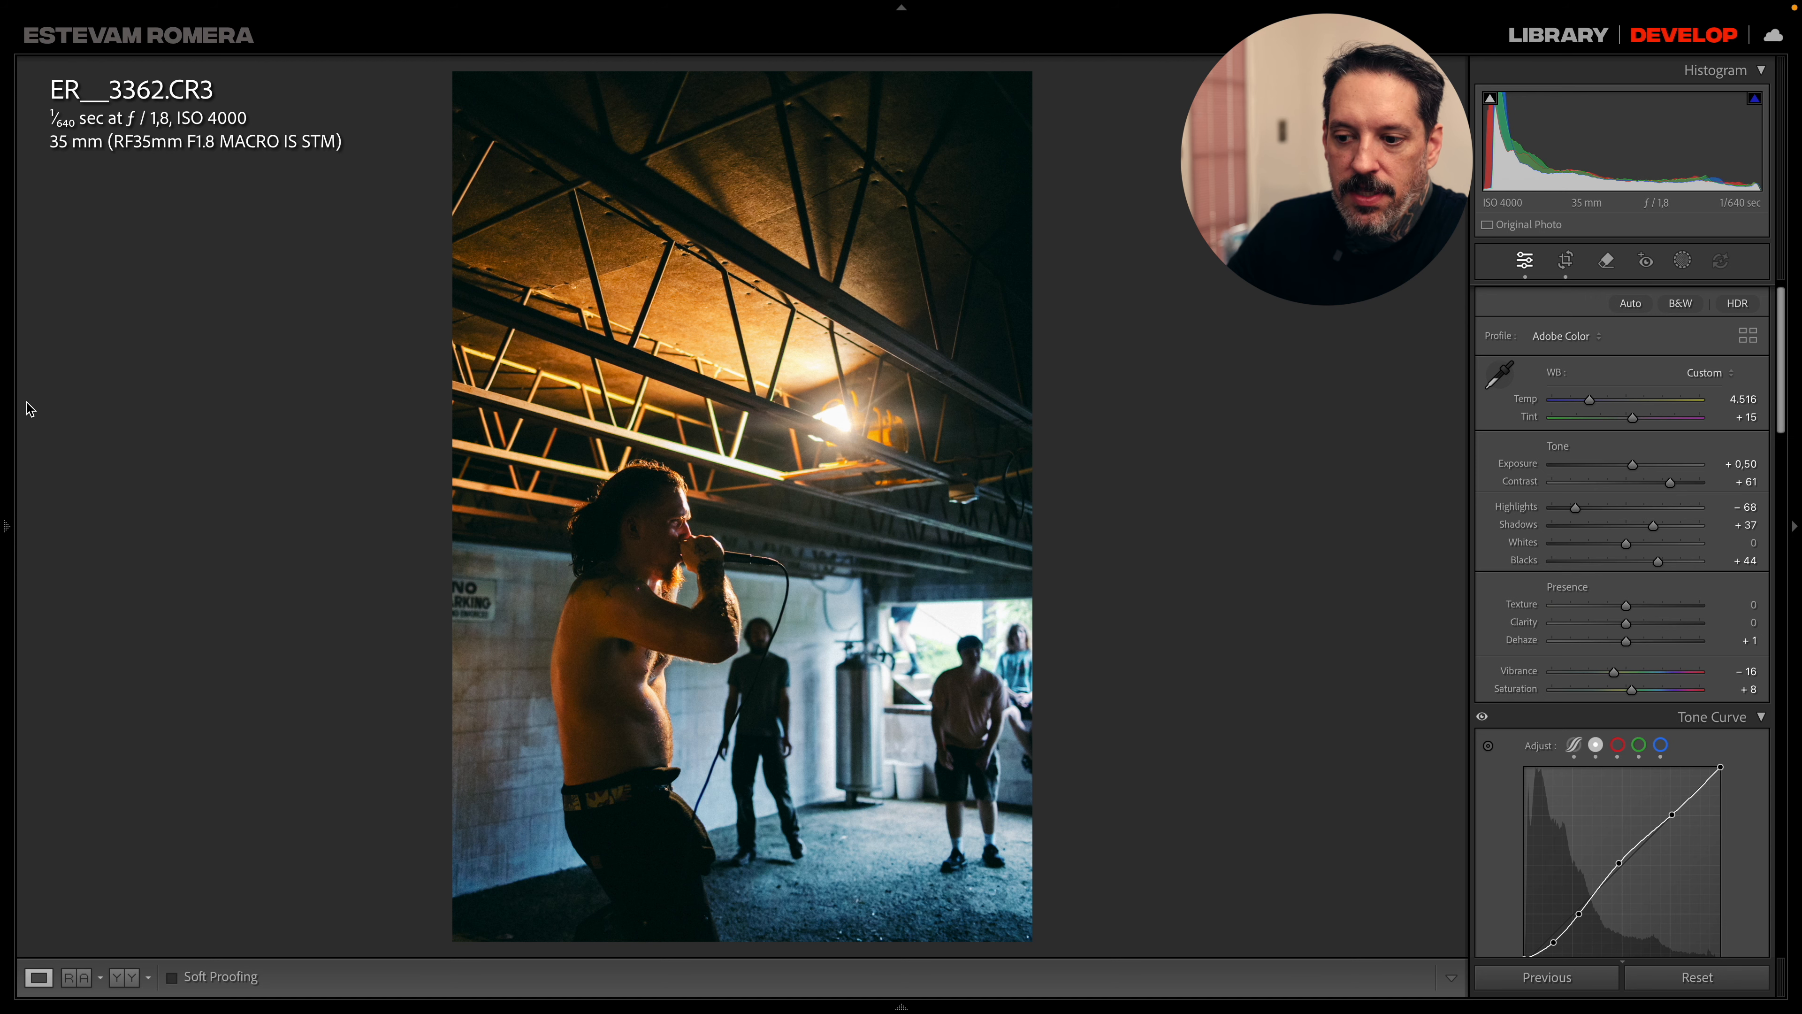
mouse_move(653, 1008)
left_click_drag(652, 1001, 528, 994)
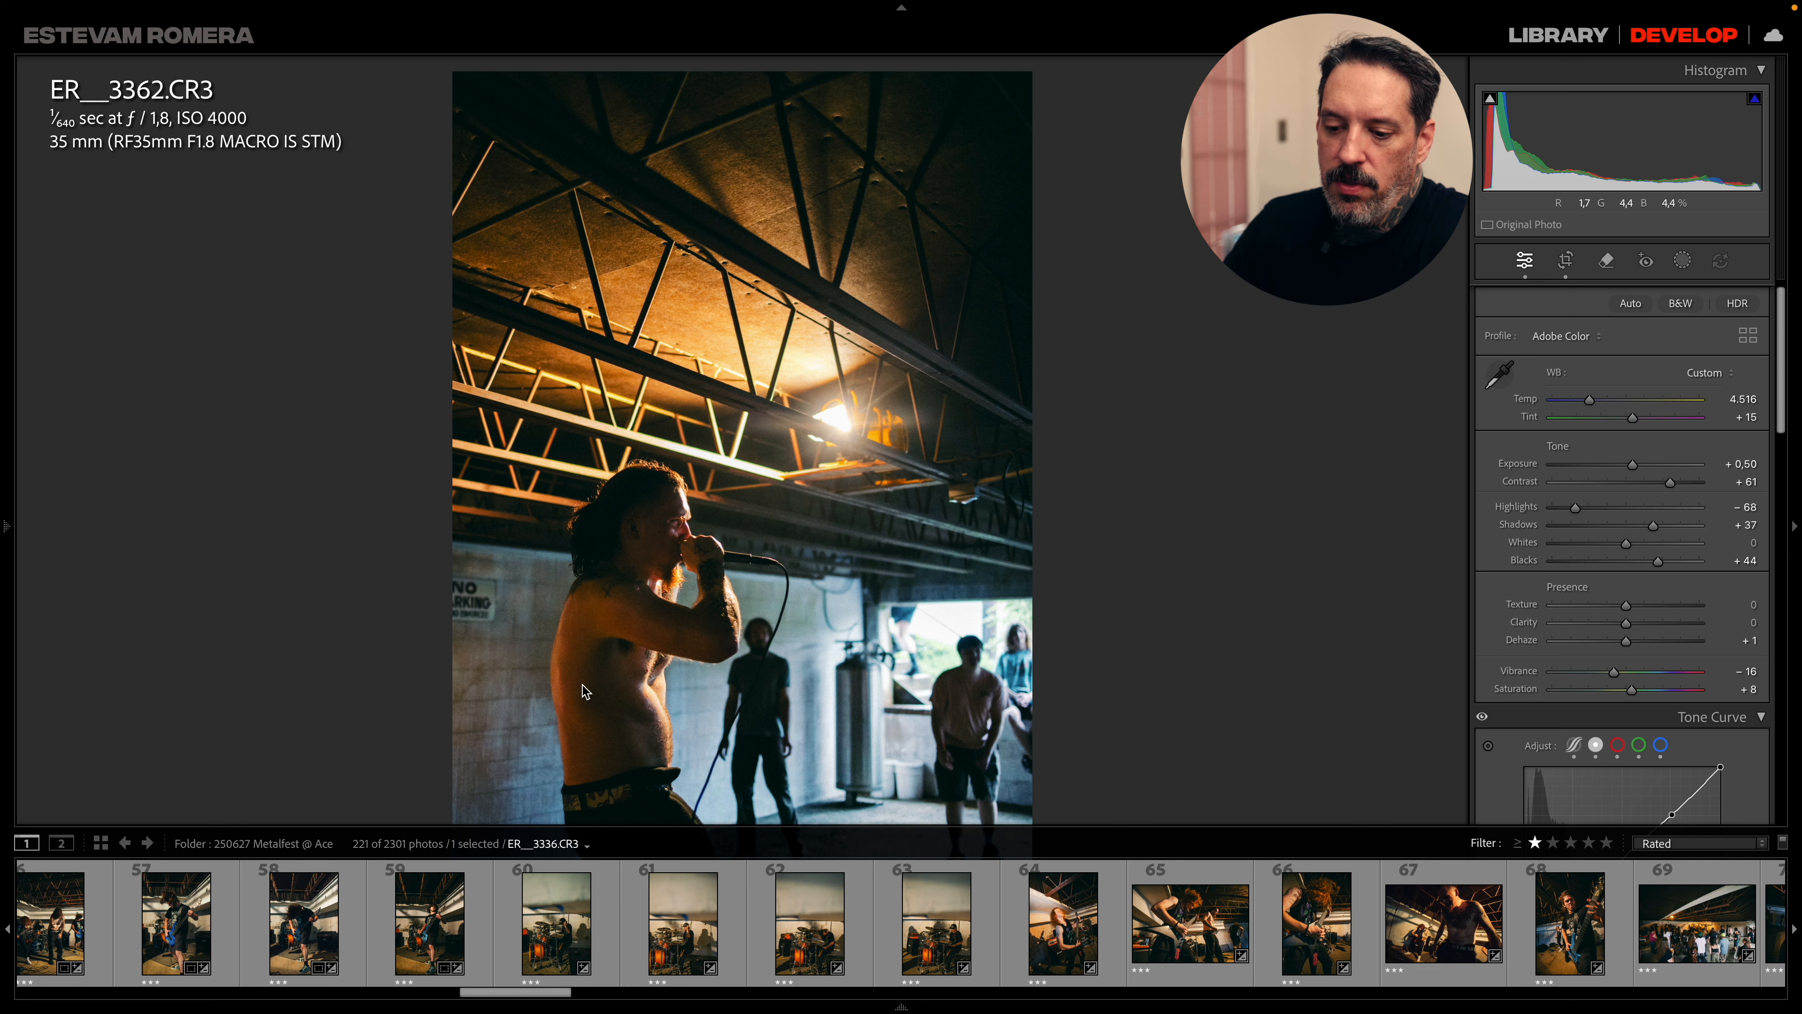
left_click_drag(546, 997, 670, 997)
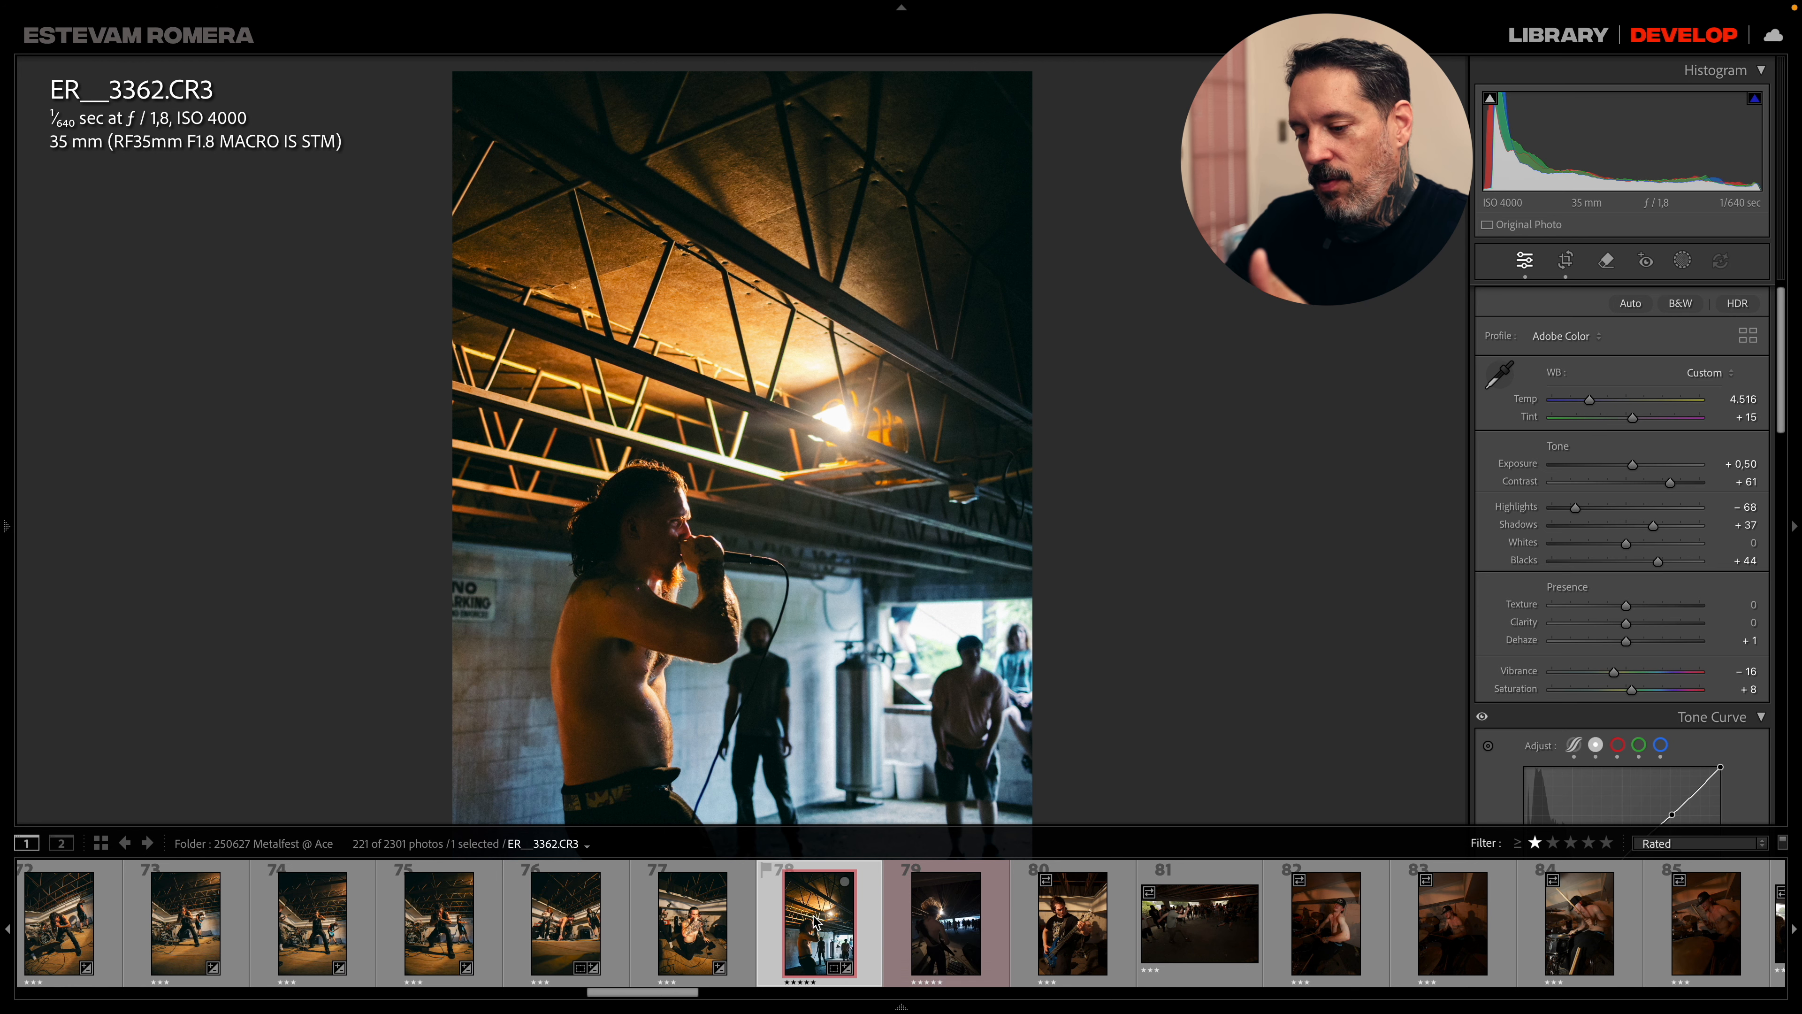
left_click(942, 926)
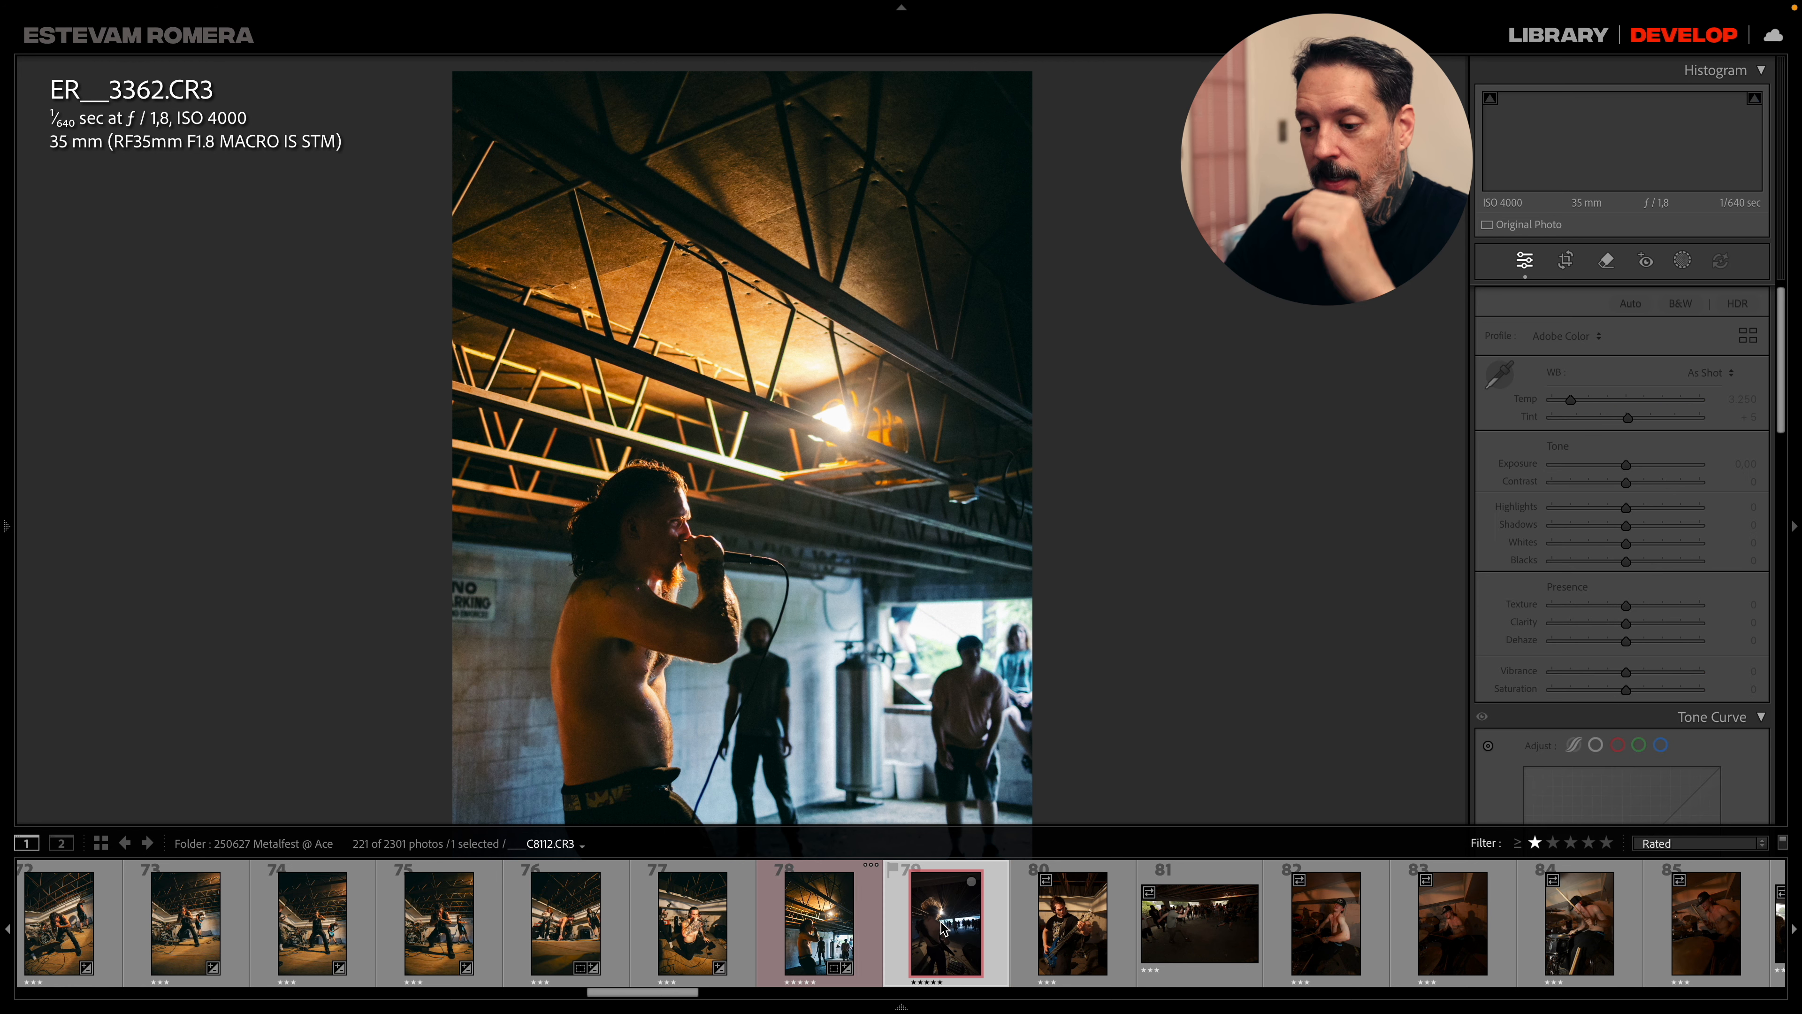
key("shift+super+v")
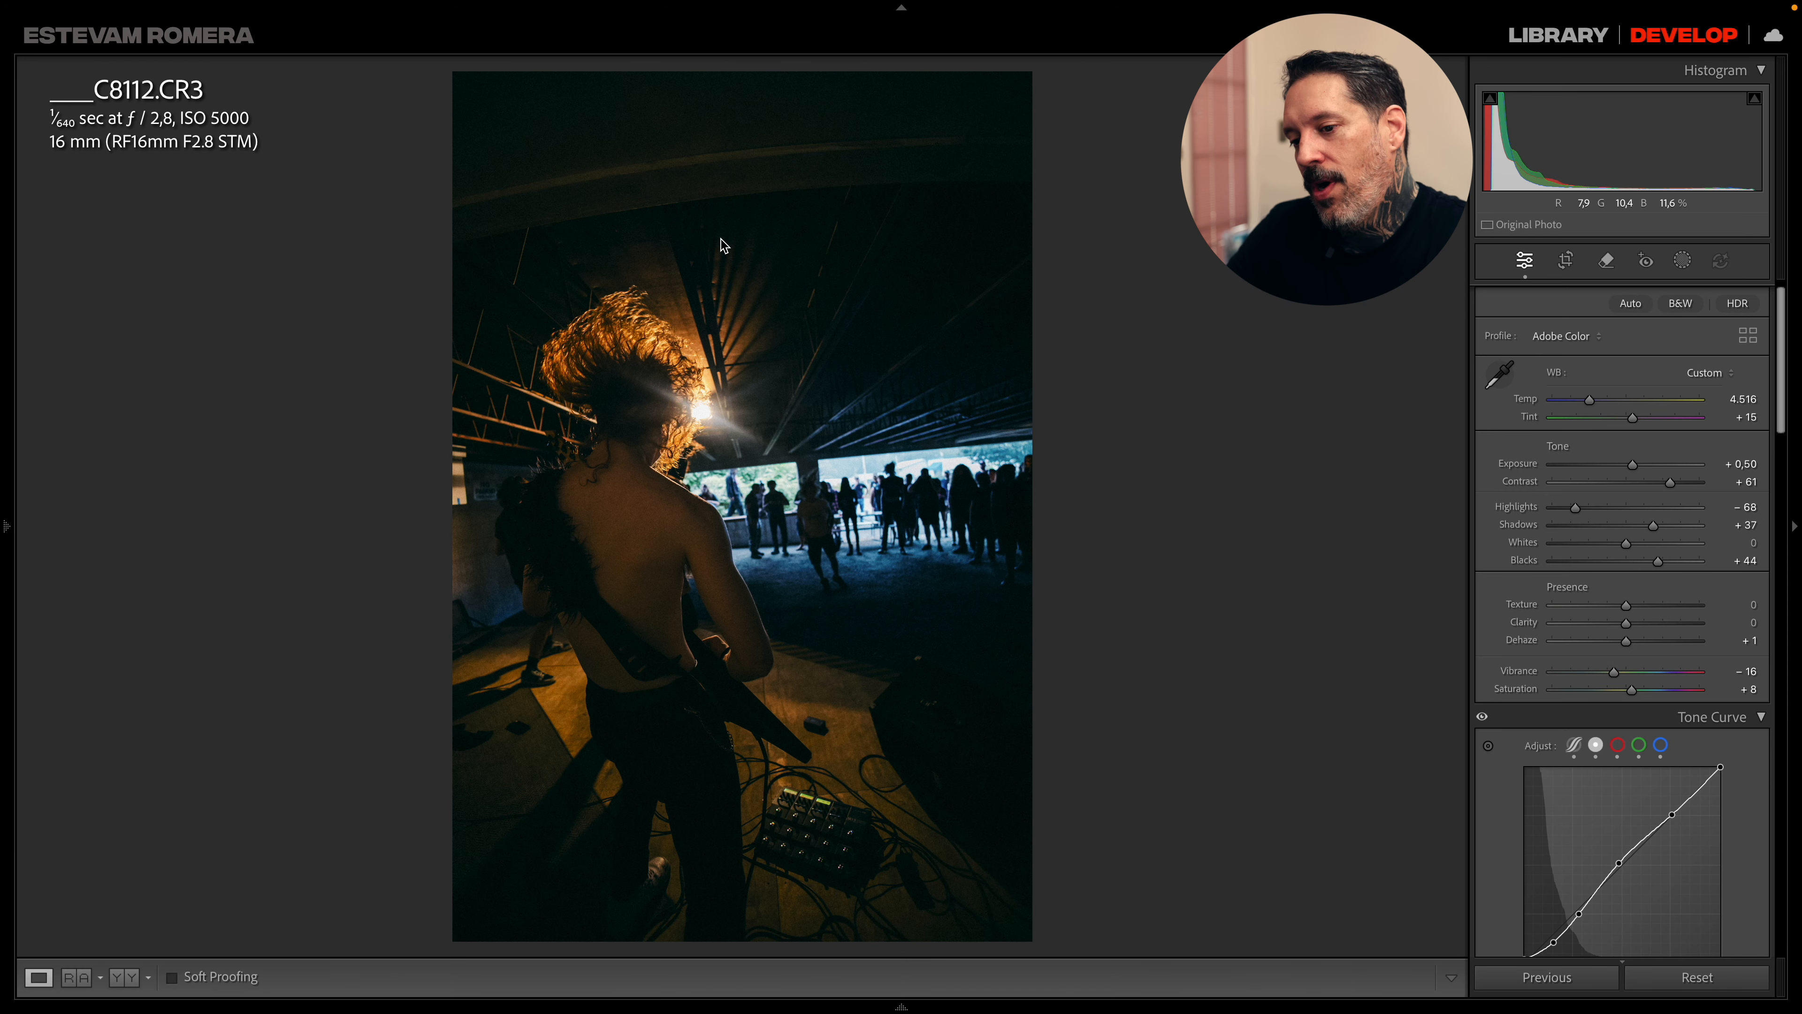
- Set the exposure of ___C8112.CR3 to +1,05 and its contrast to +75, and straighten the photo slightly clockwise
left_click_drag(1632, 465, 1642, 469)
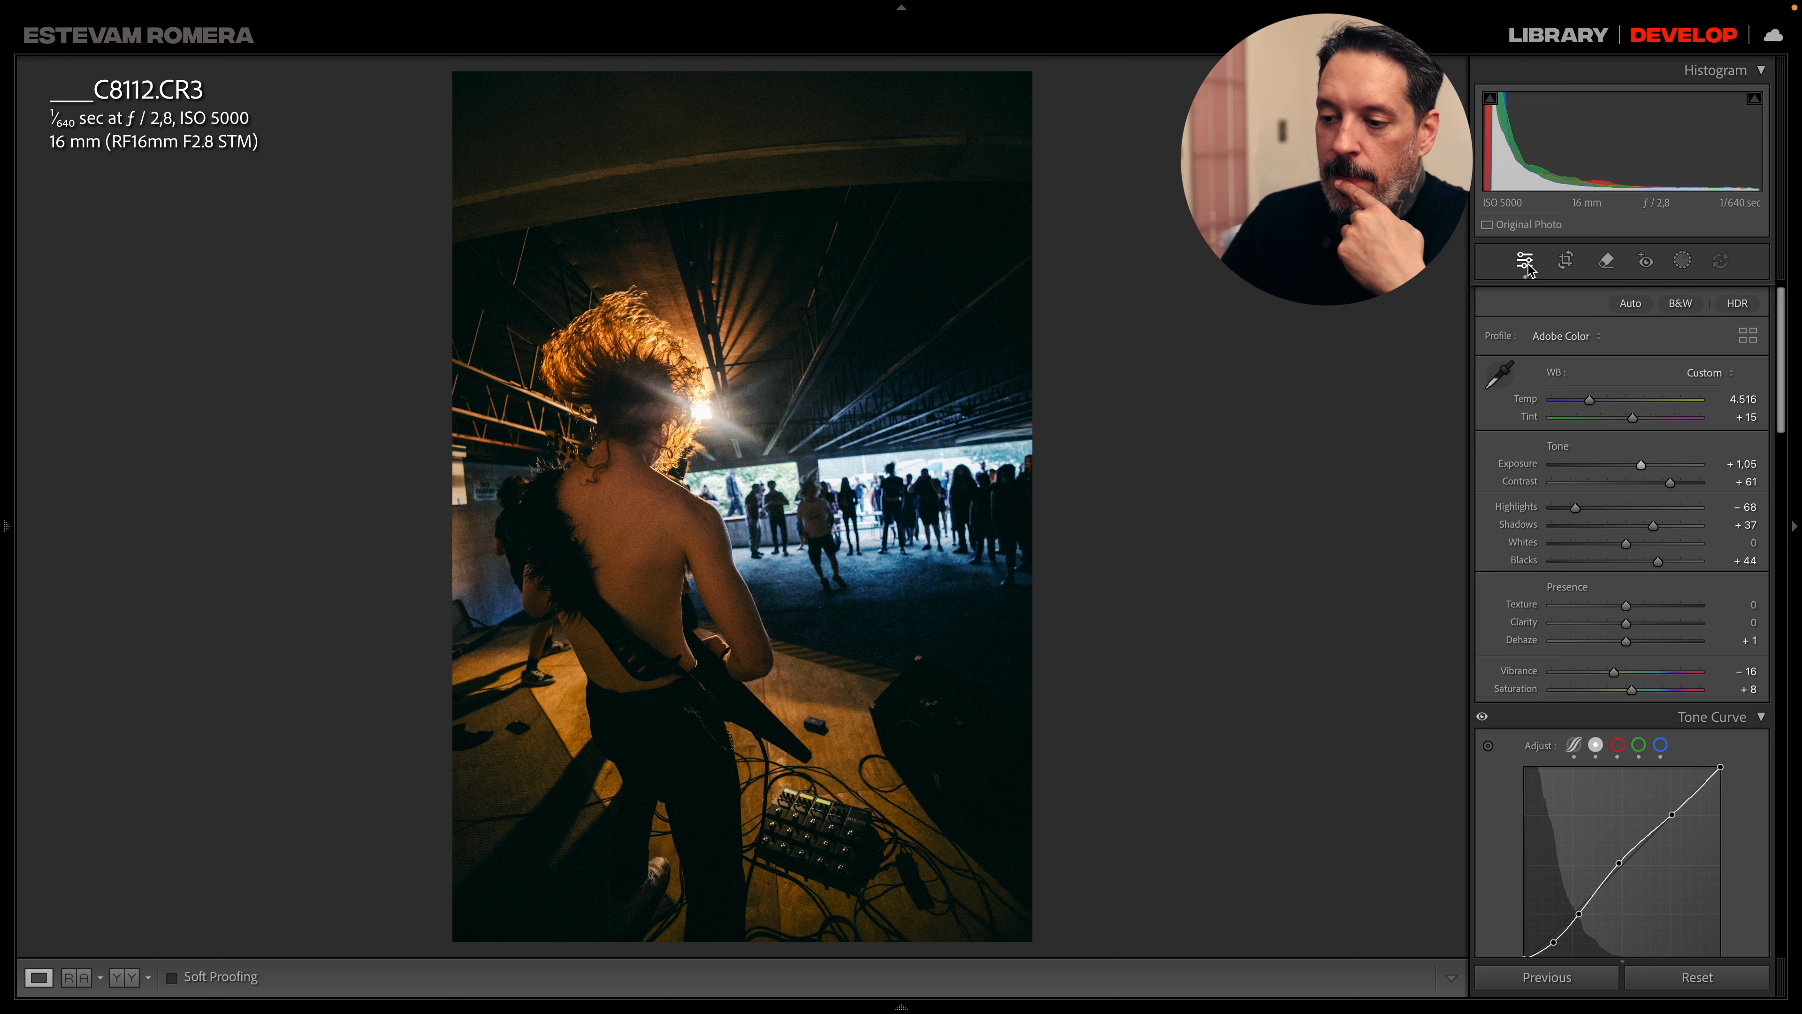
mouse_move(901, 1003)
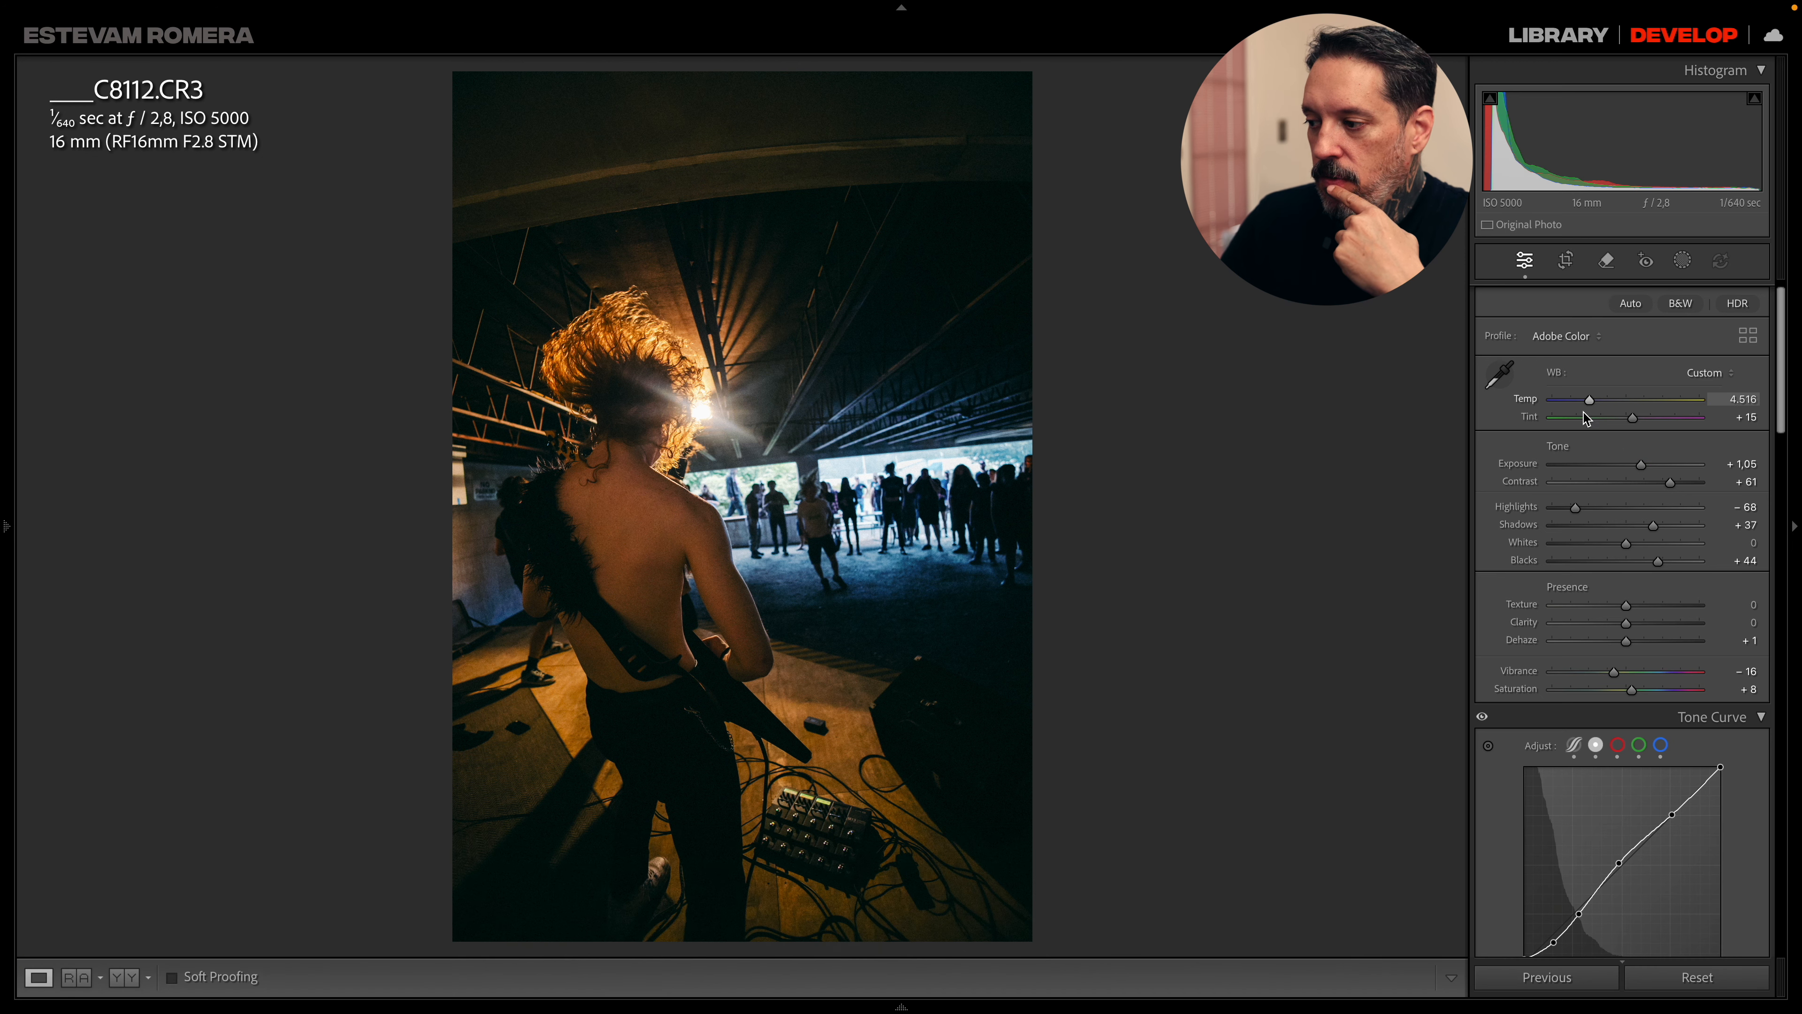
left_click(1565, 261)
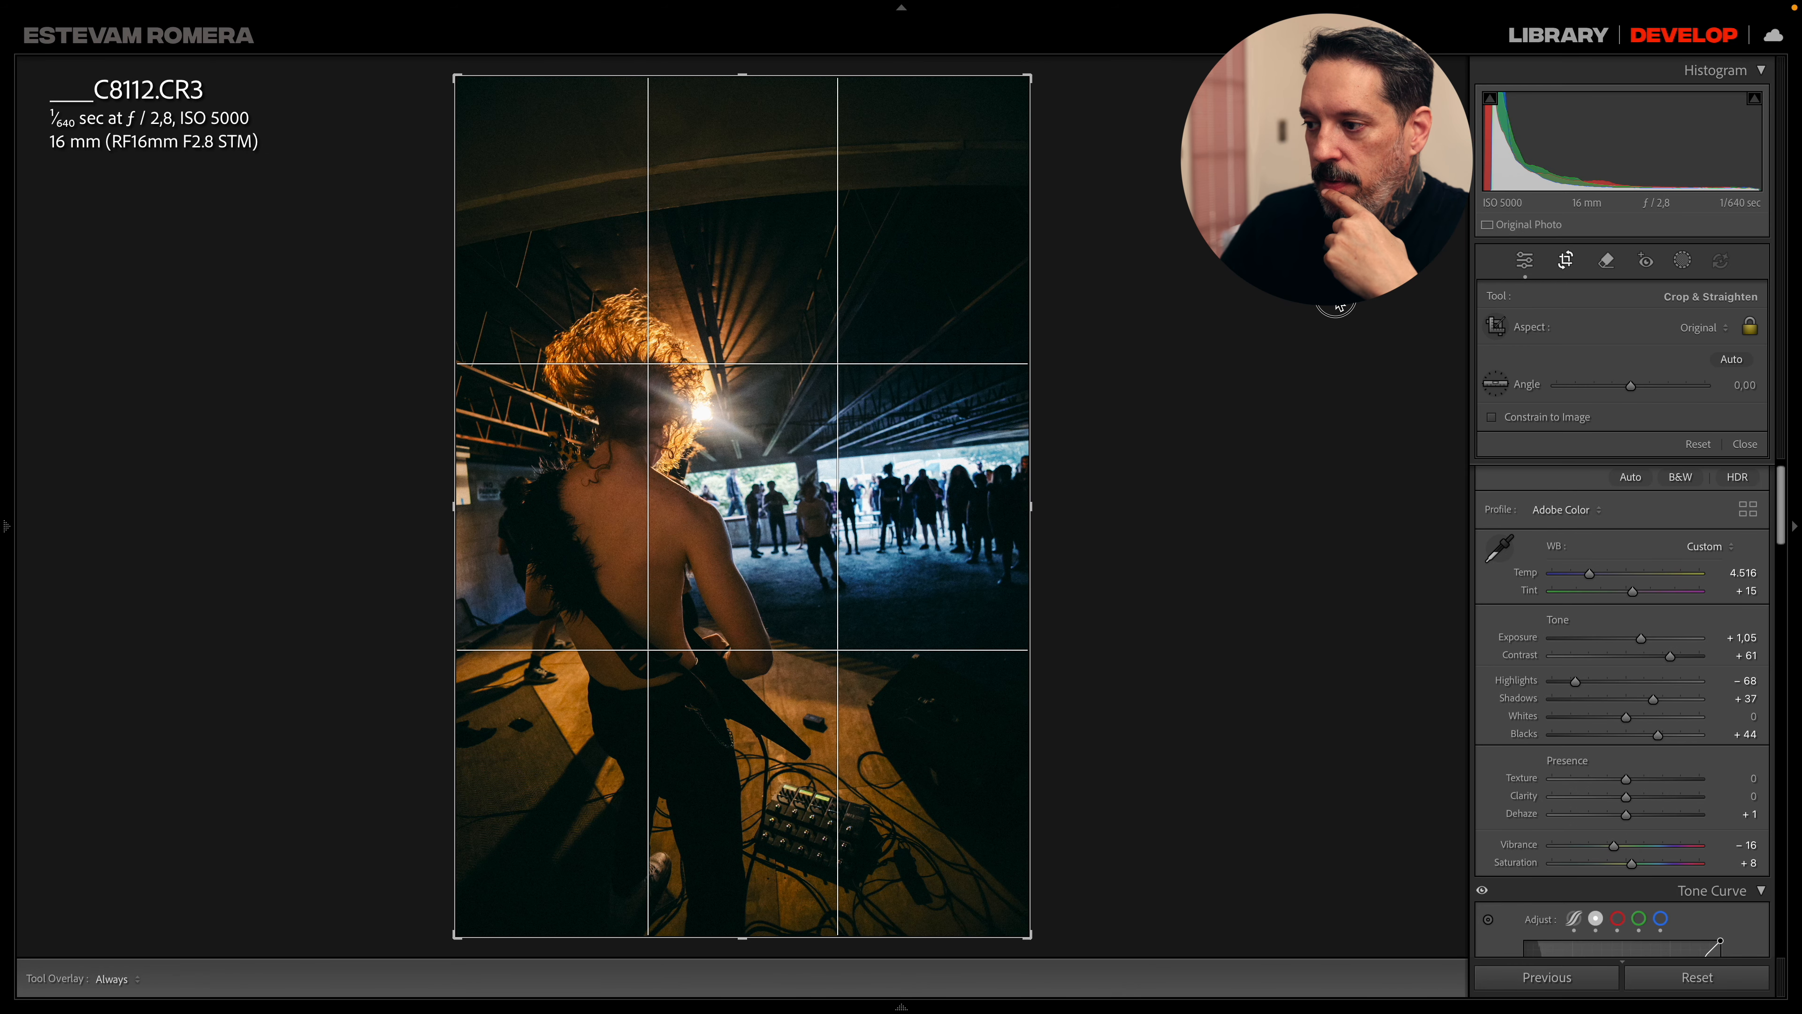
left_click_drag(1339, 307, 1335, 316)
key("Return")
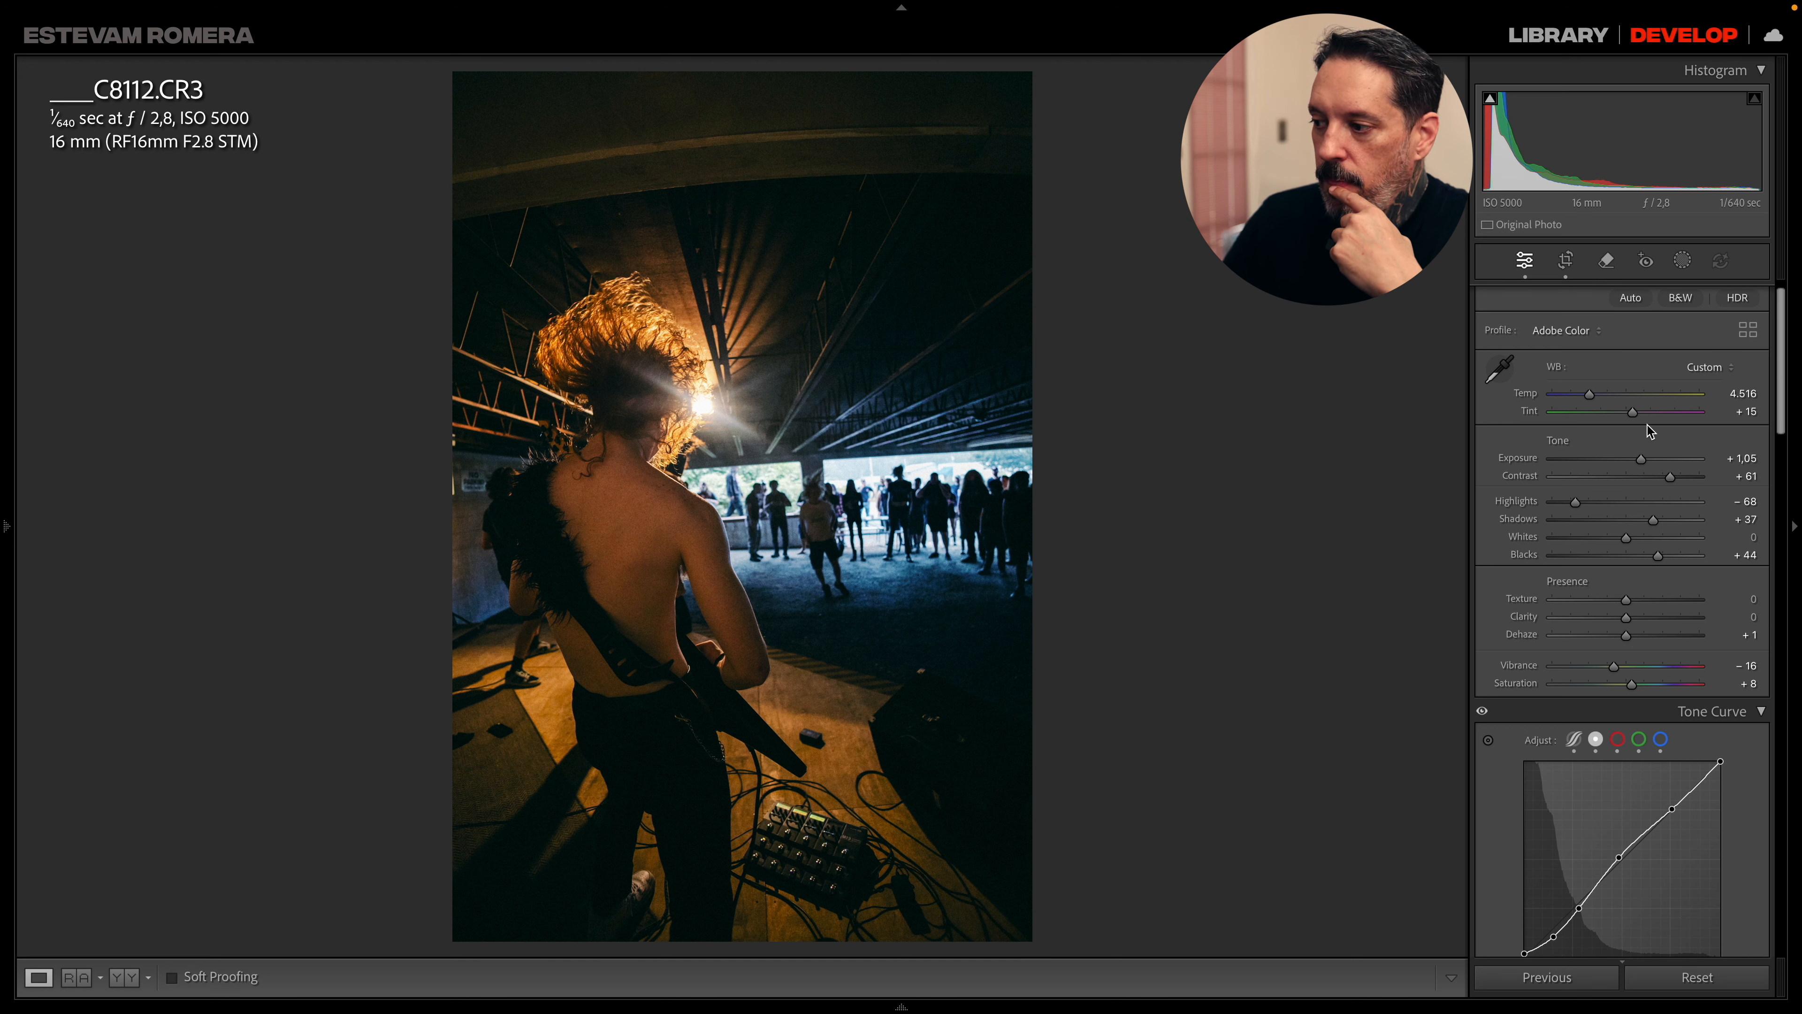
left_click_drag(1671, 480, 1644, 462)
- Save the current settings as the preset ER Ace Garagem (Dia II) in the ER group and compare it with ER Ace Garagem (Dia)
mouse_move(14, 546)
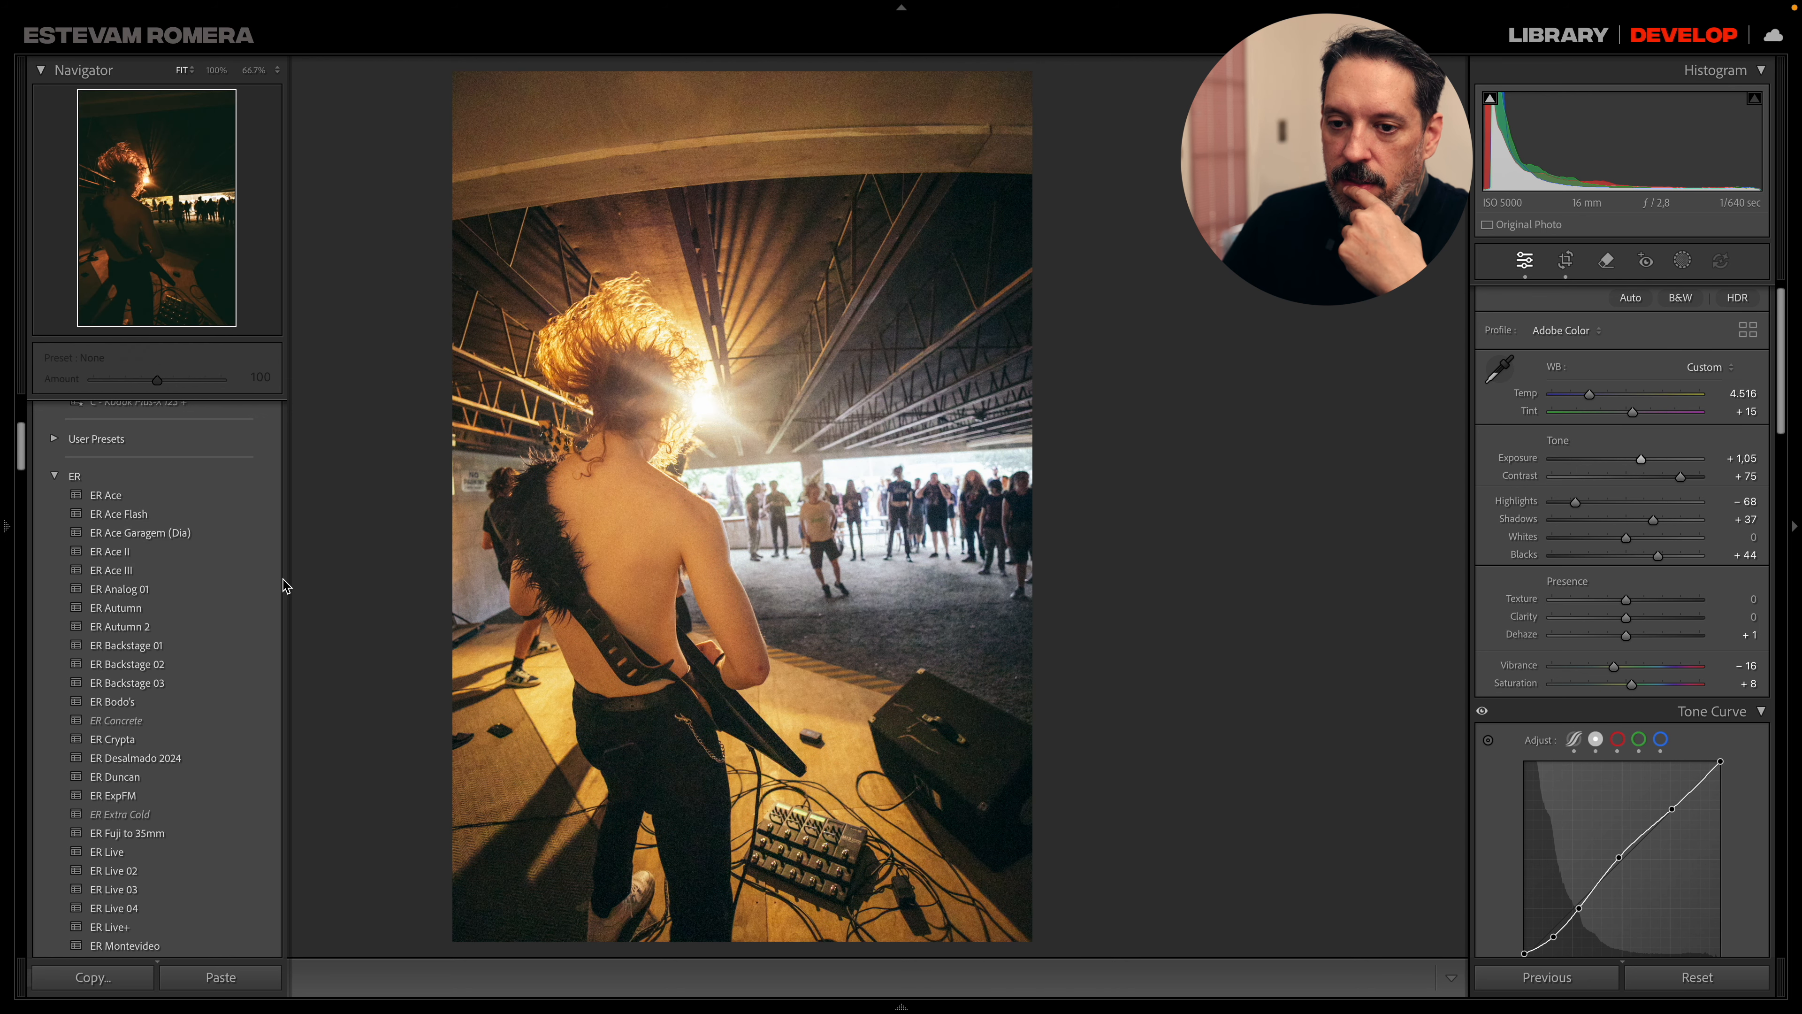
scroll(213, 497, "up", 3)
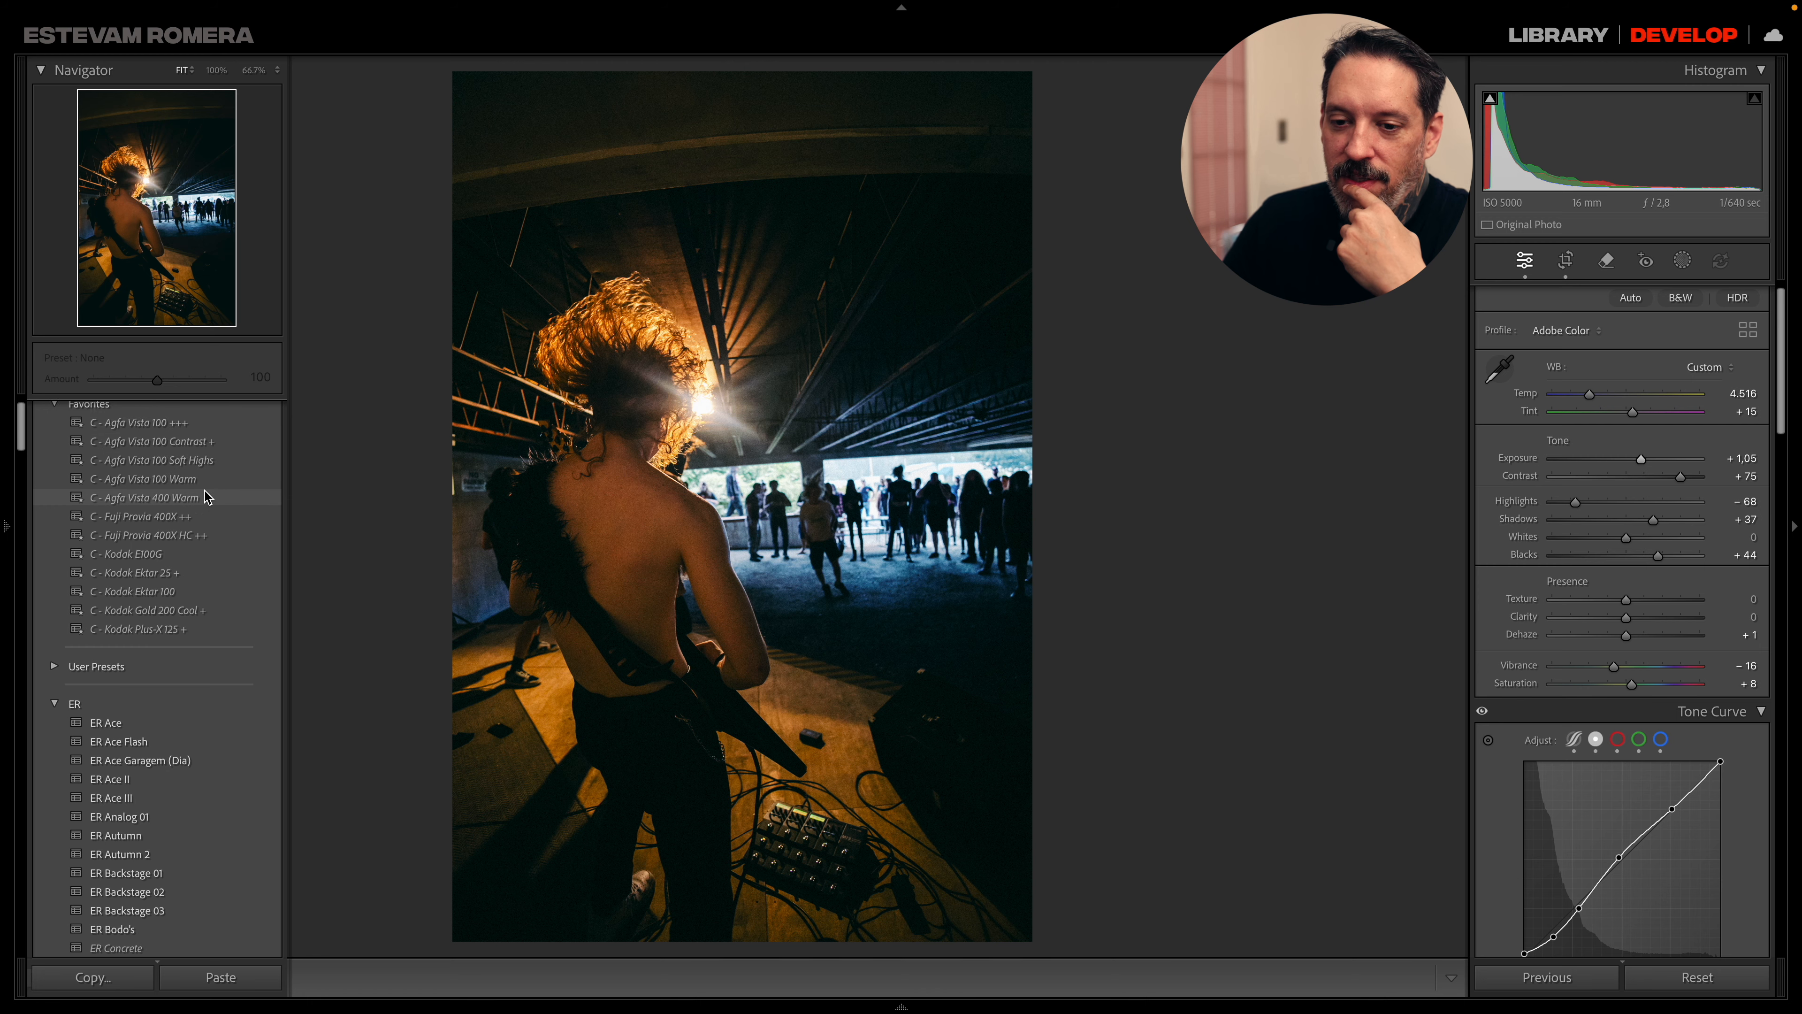
scroll(205, 494, "up", 1)
left_click(271, 407)
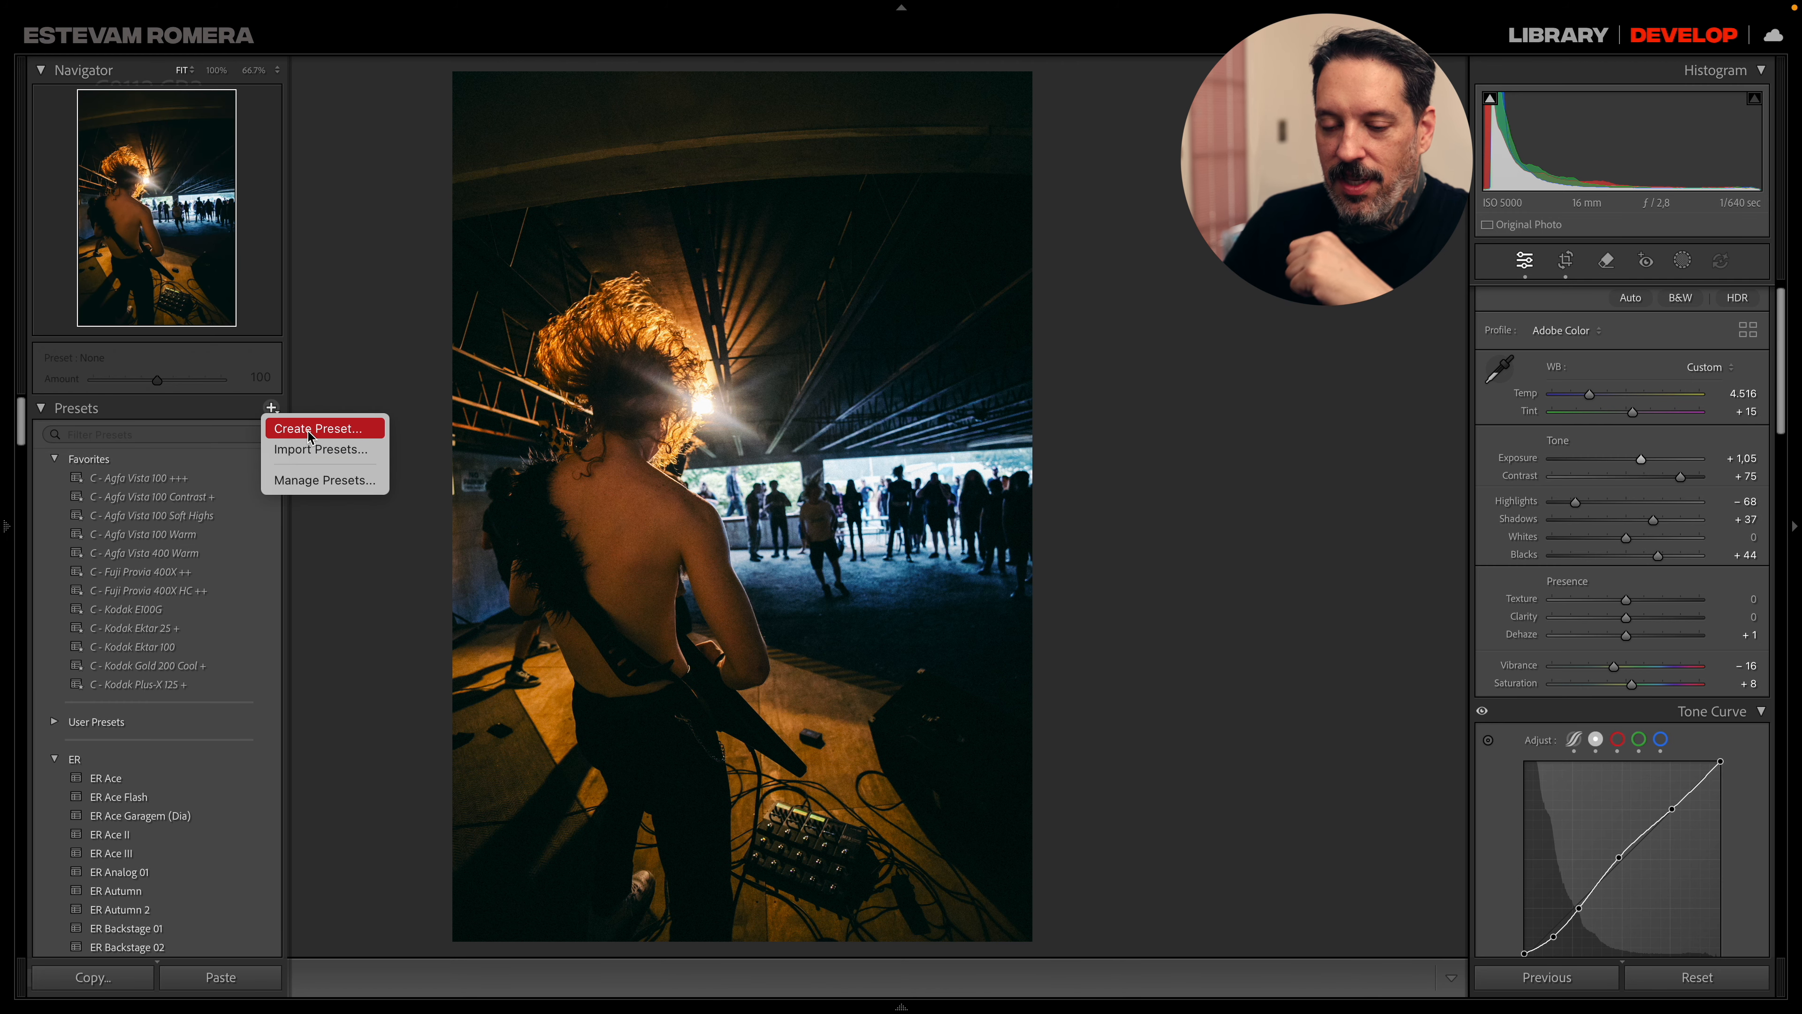
left_click(310, 429)
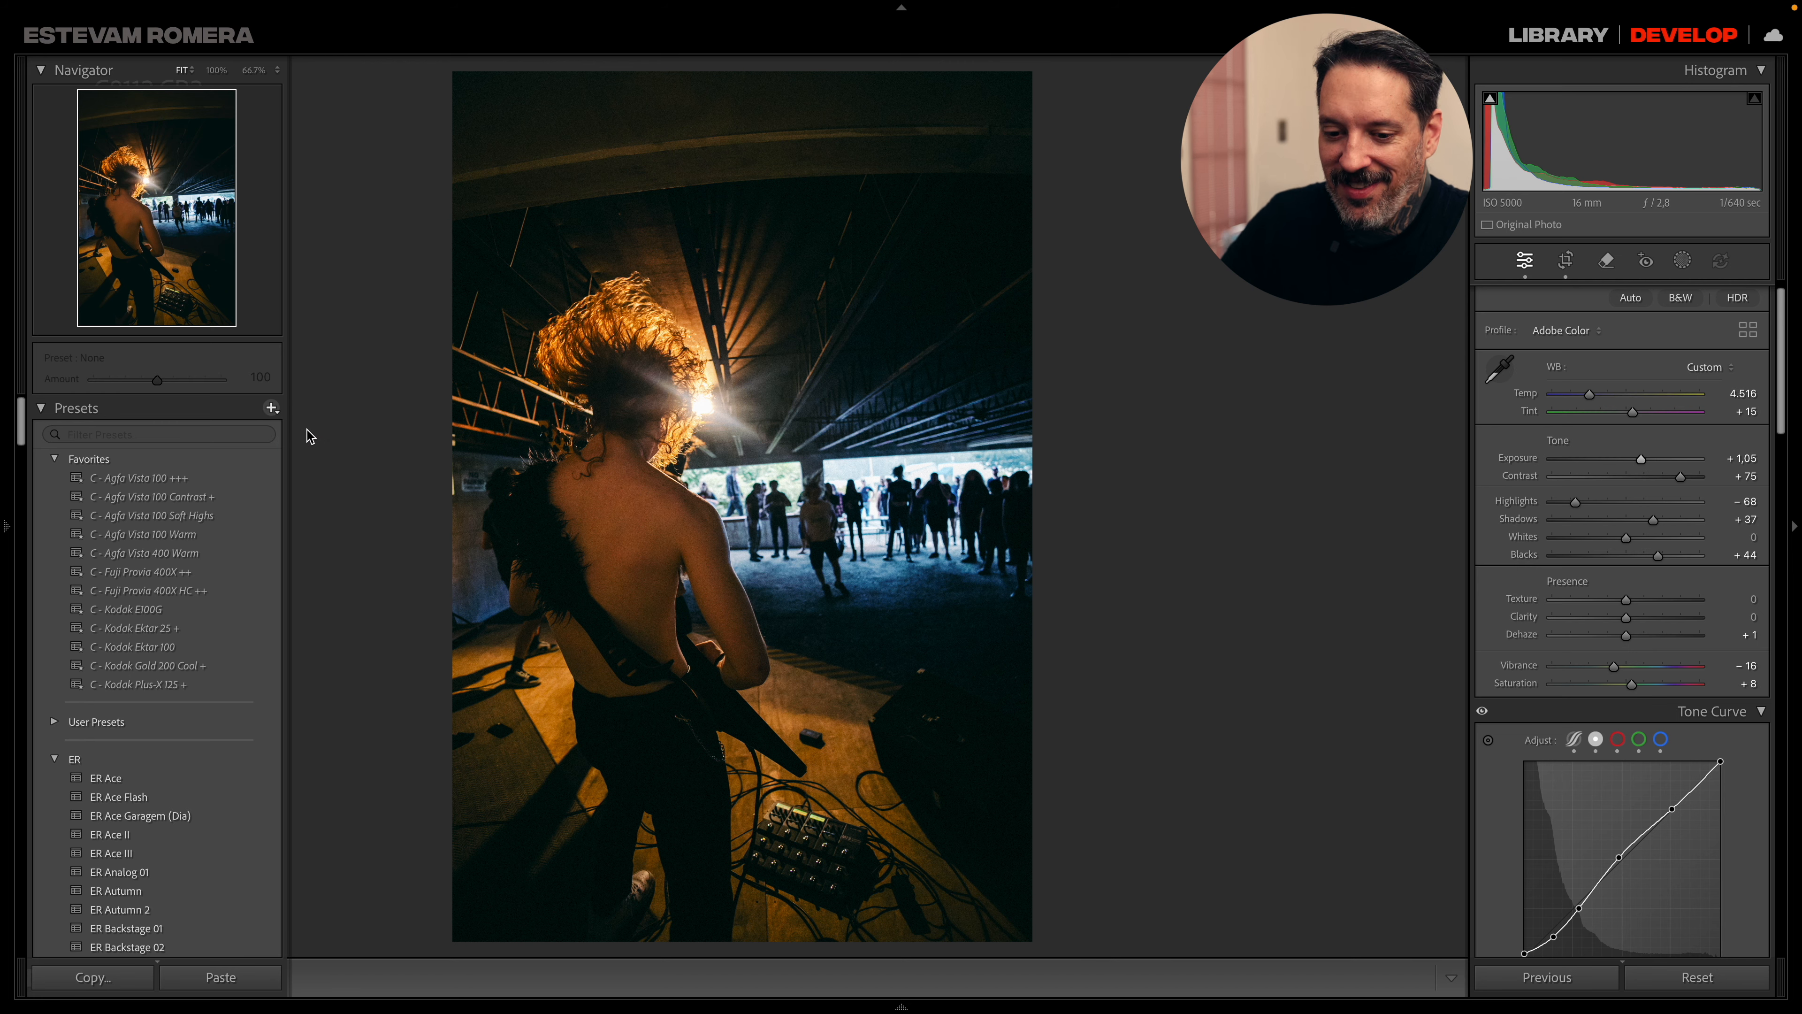
type("ER Ace Garagem (Dia II")
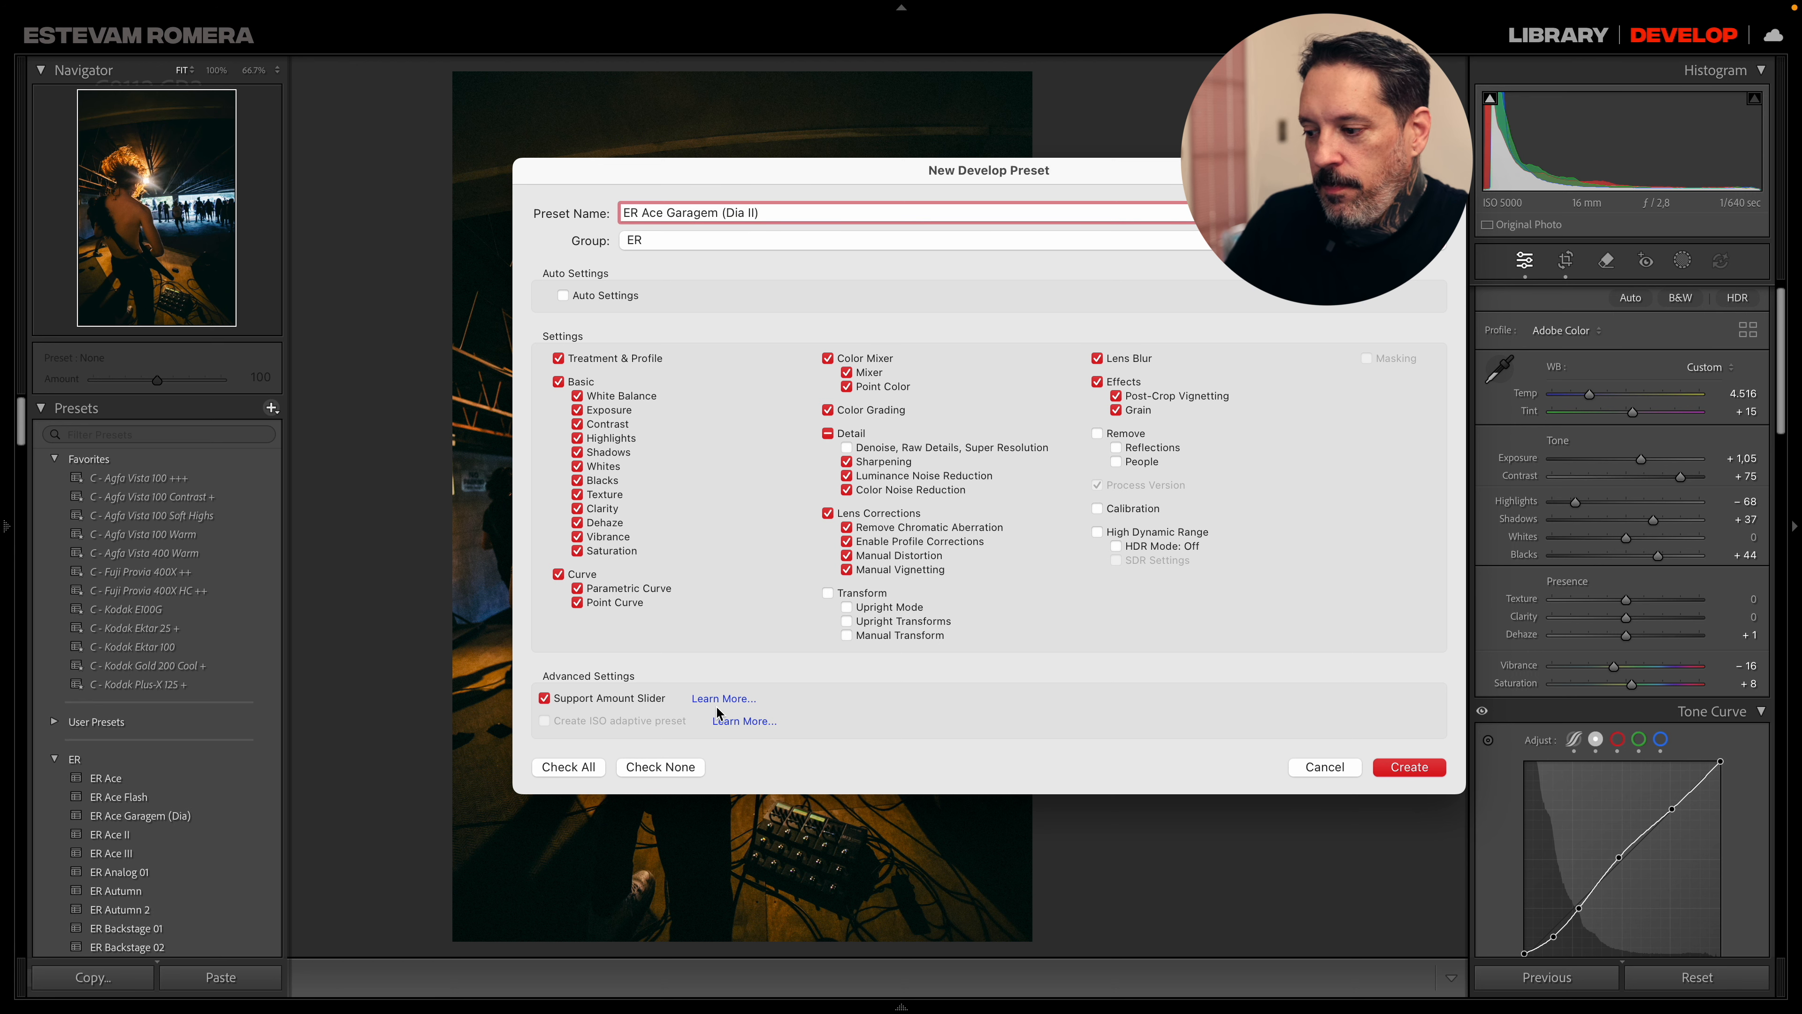
left_click(1384, 769)
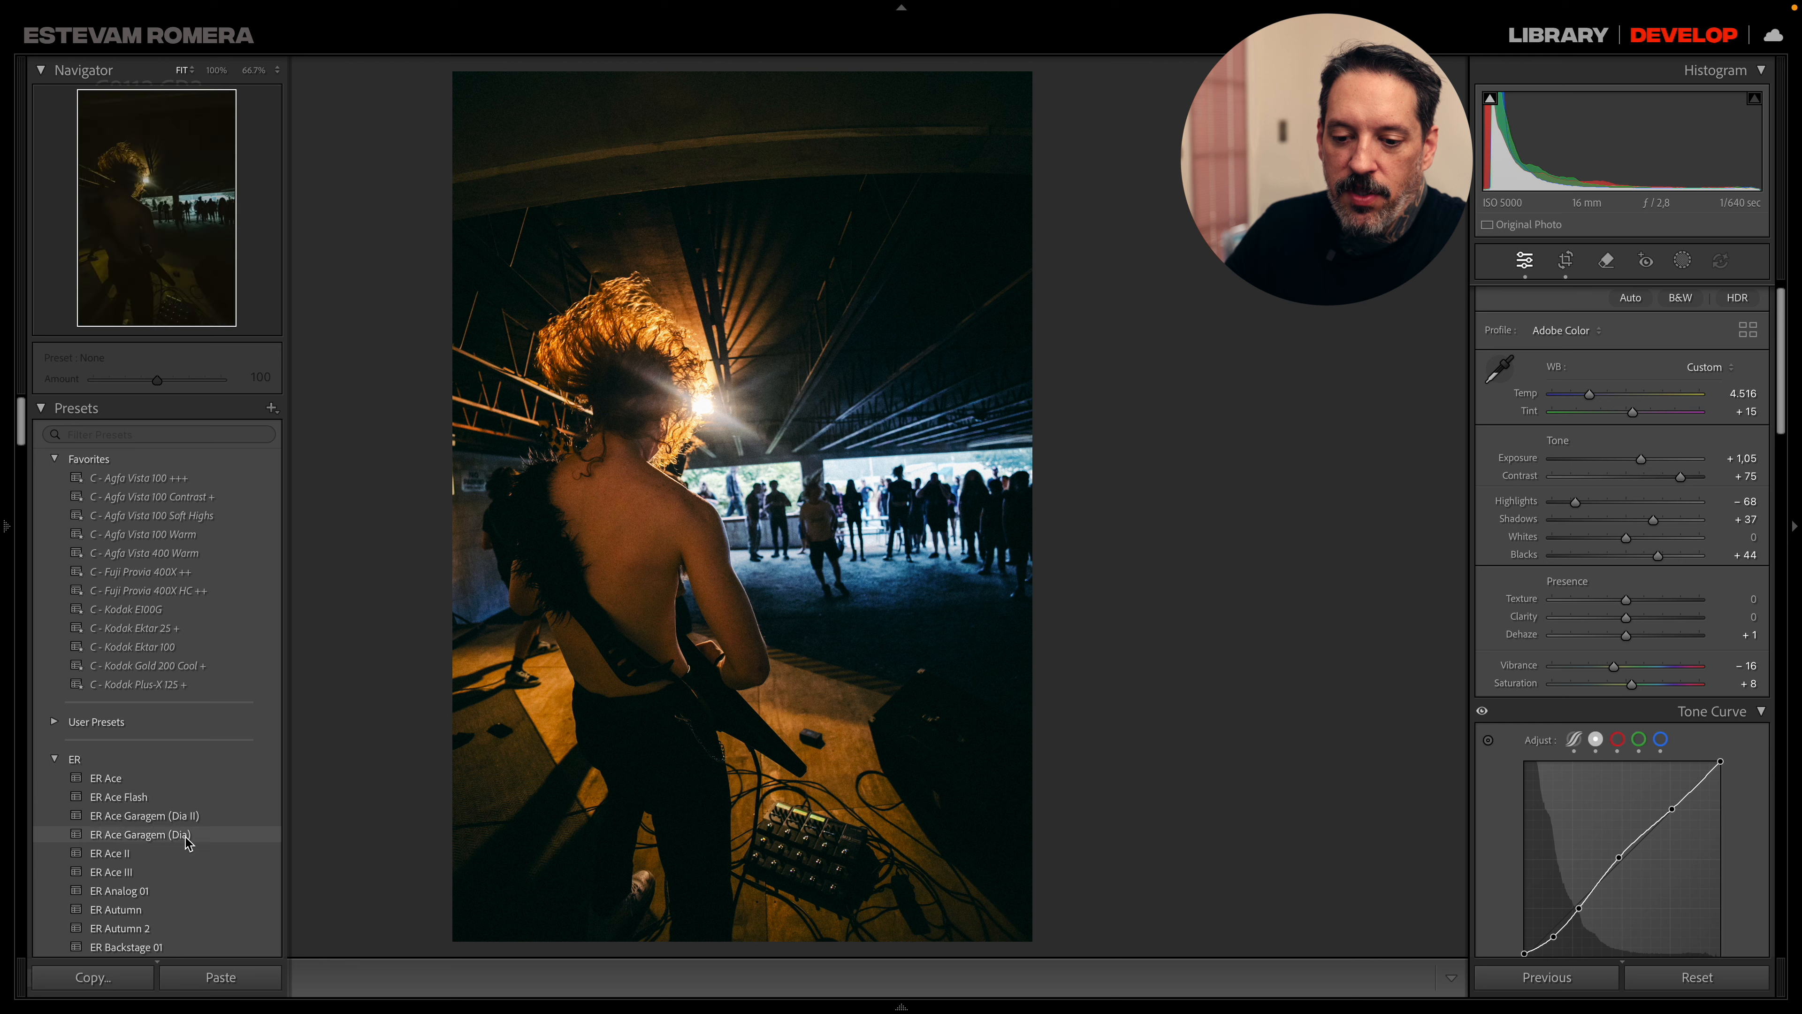
left_click(186, 838)
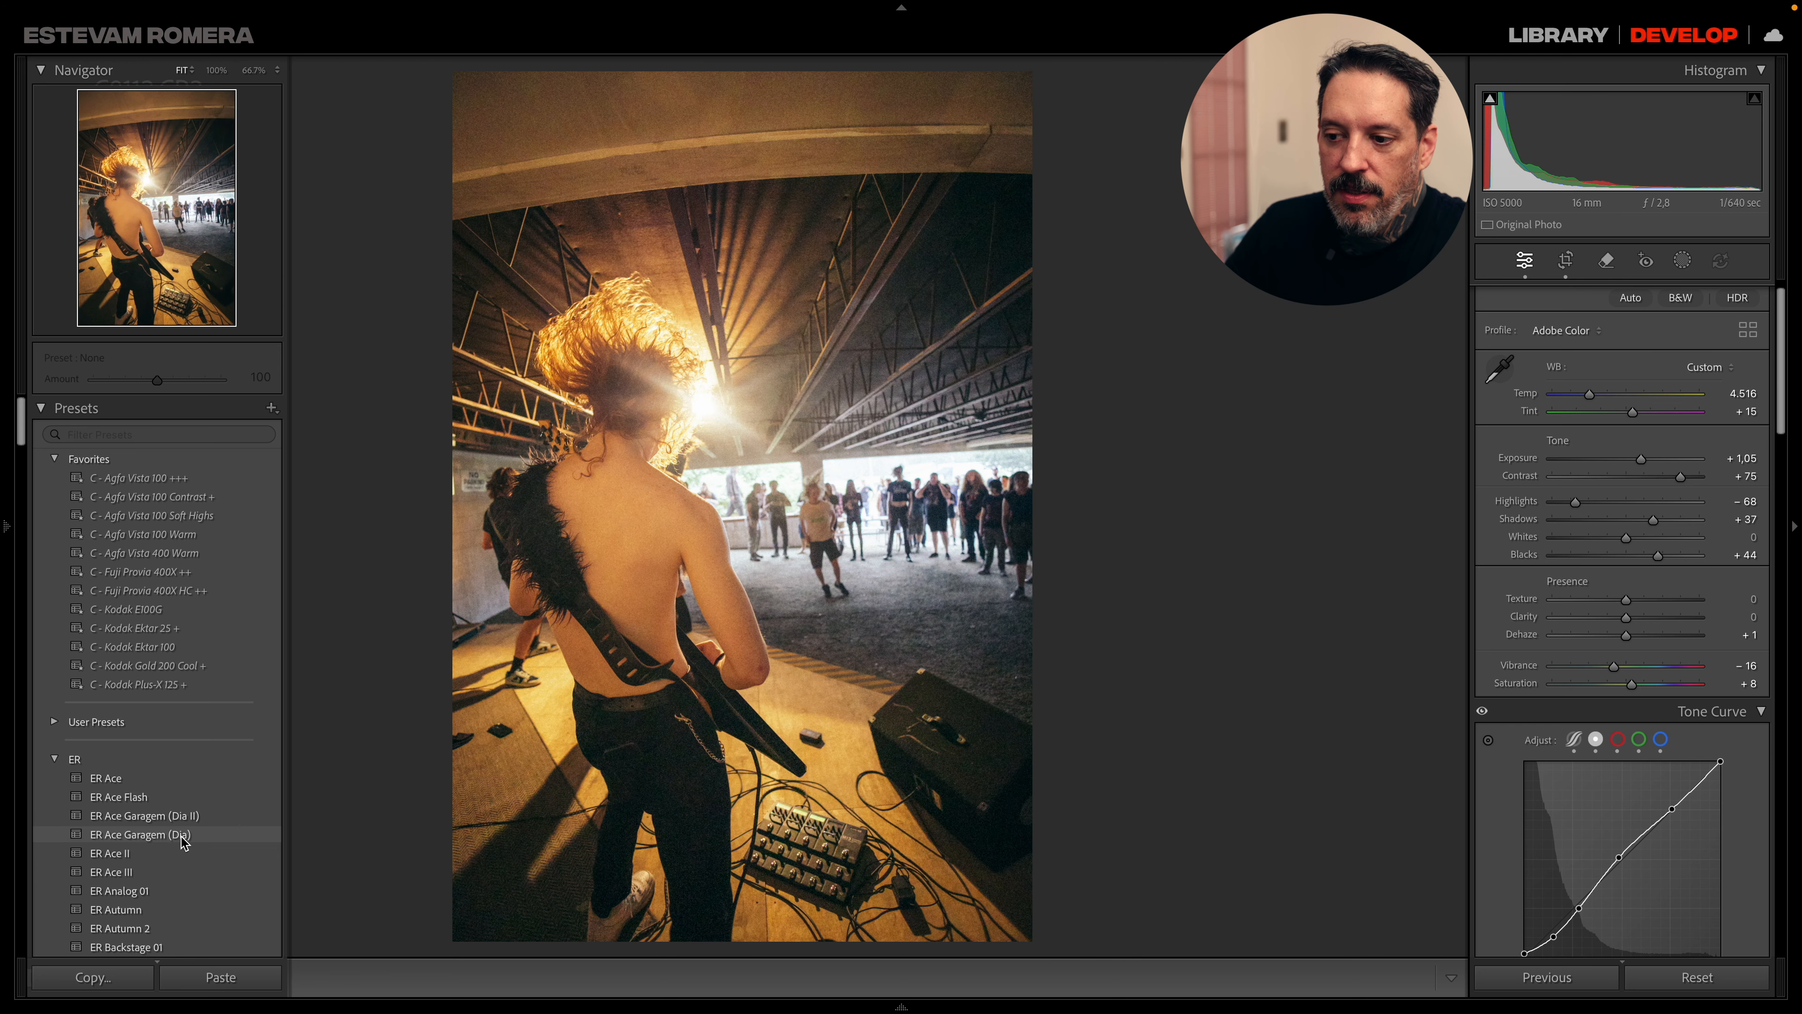
left_click(186, 826)
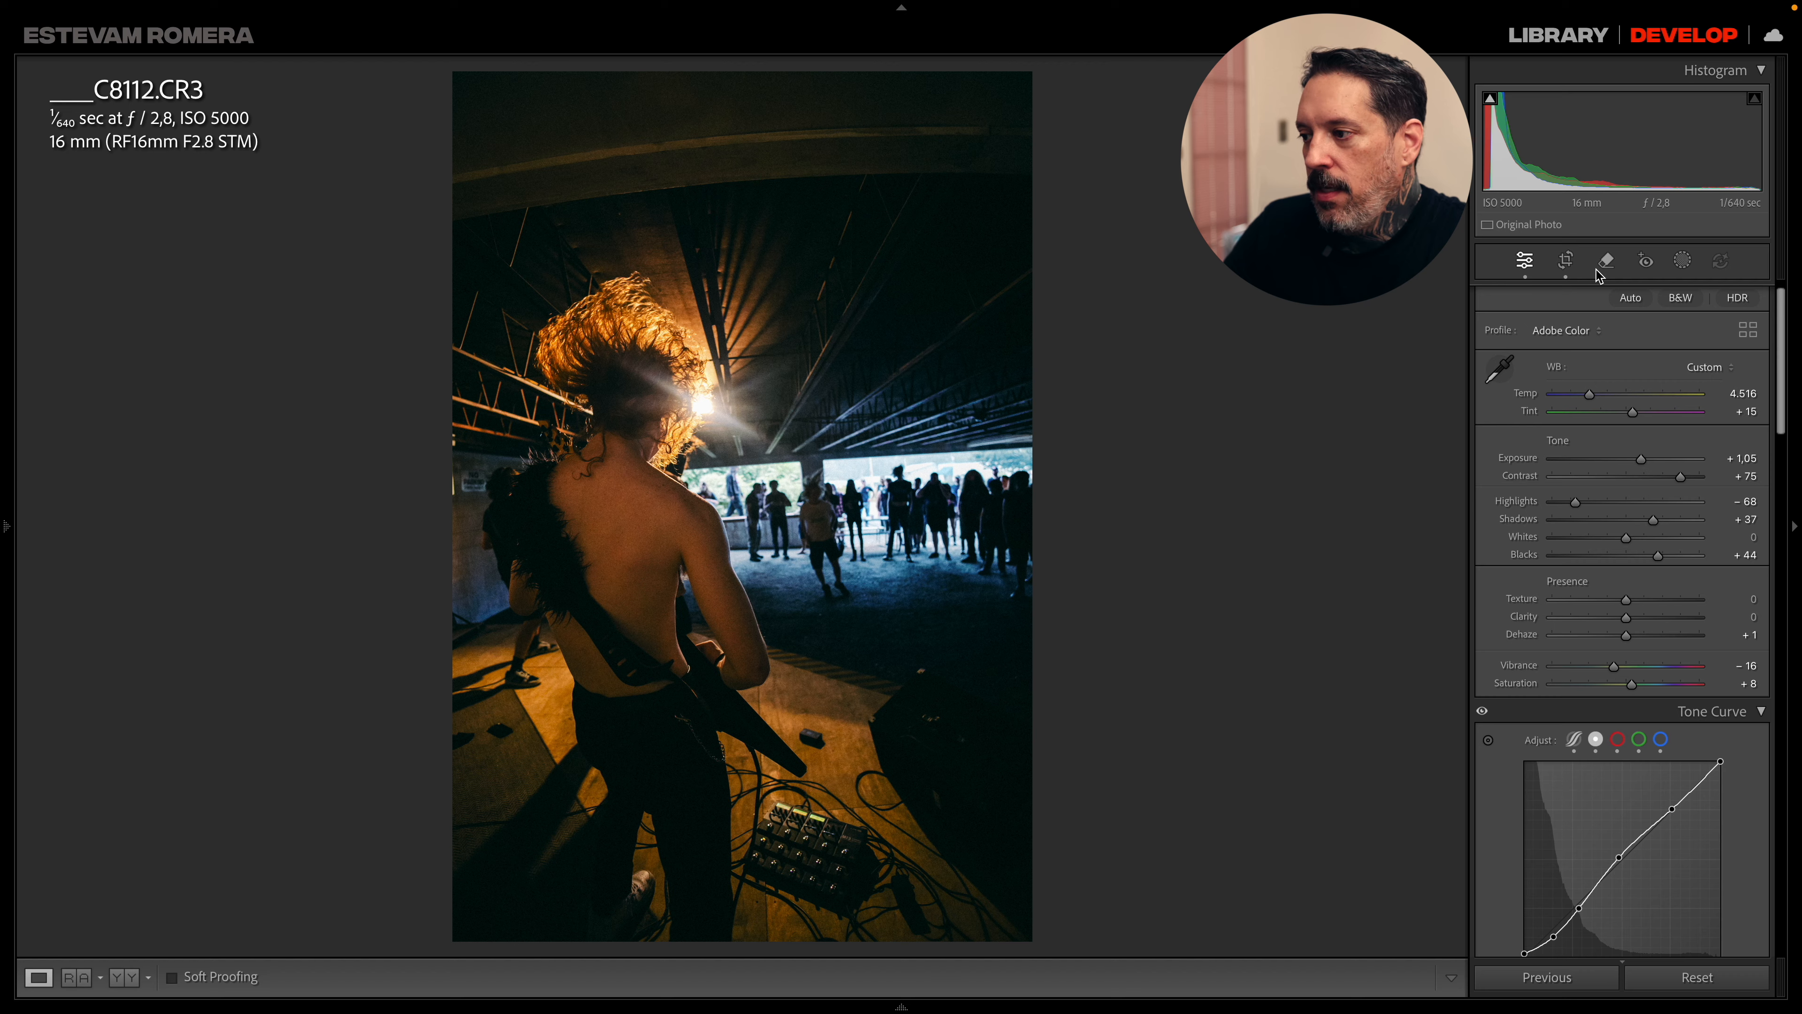
- Try rotating the crop of ___C8112.CR3 to an angle of 8,33, and undo that rotation
left_click(1566, 261)
left_click_drag(1109, 298, 1118, 350)
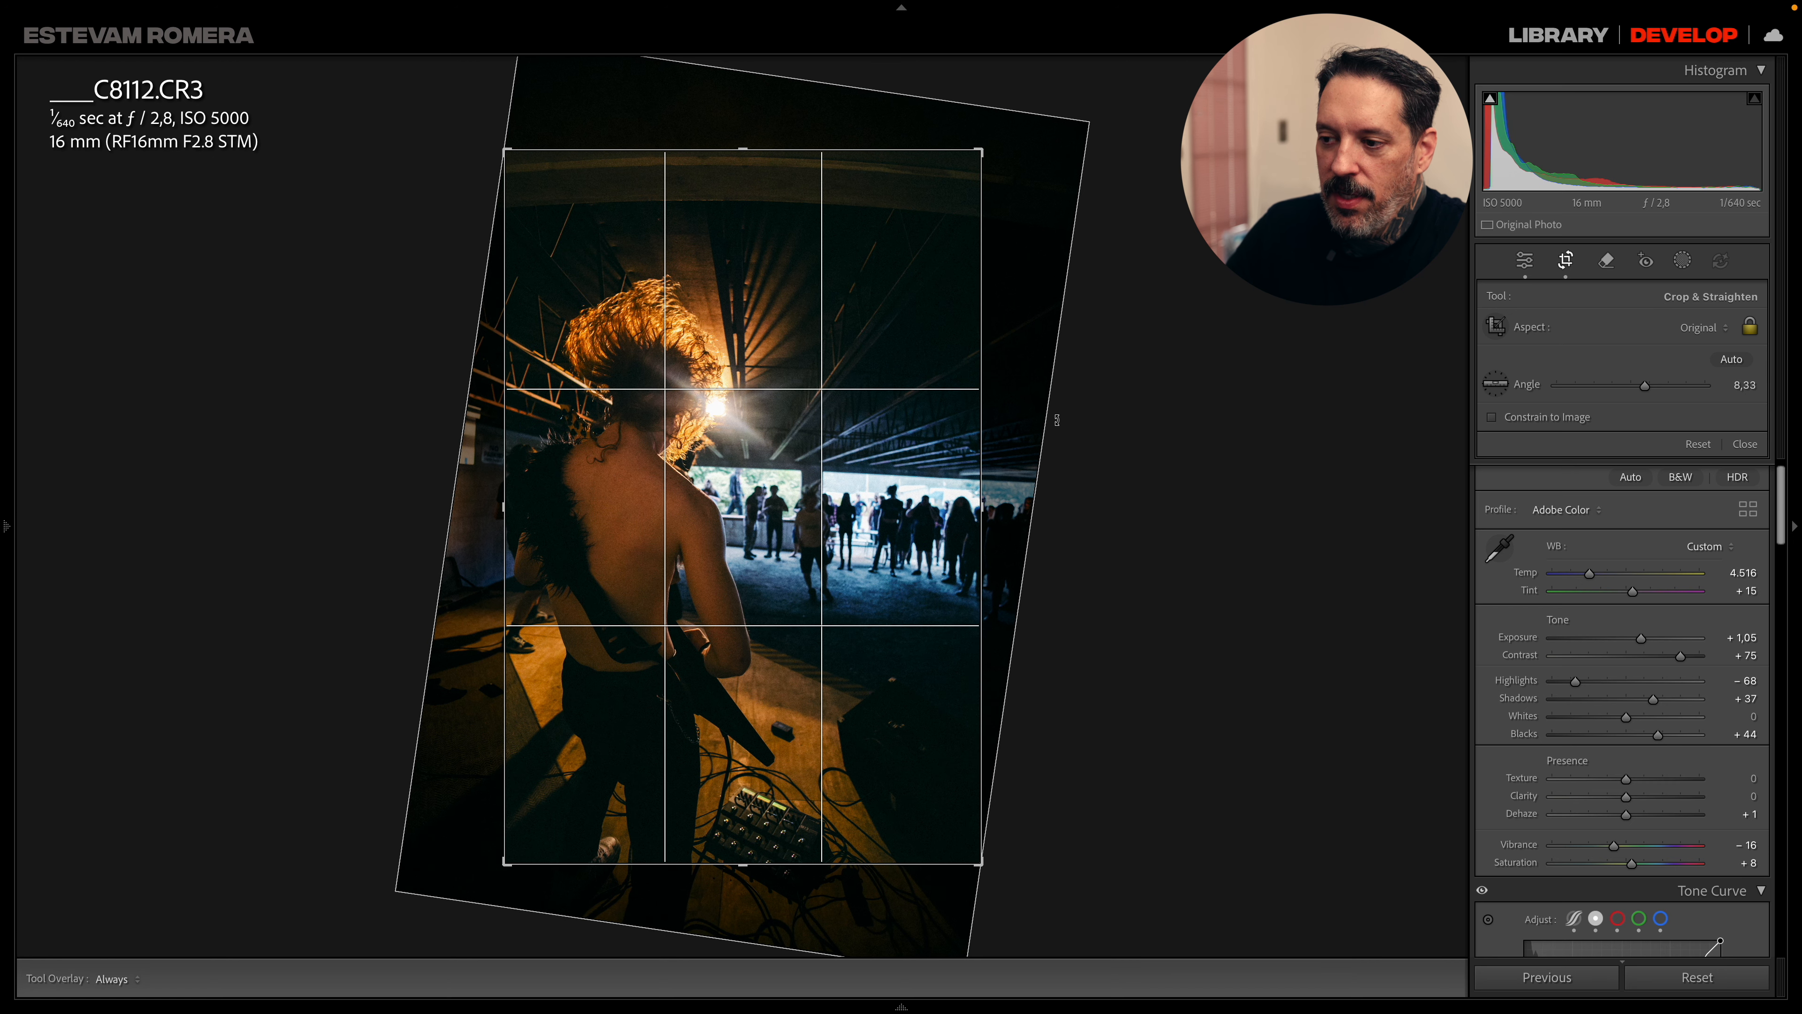
key("Return")
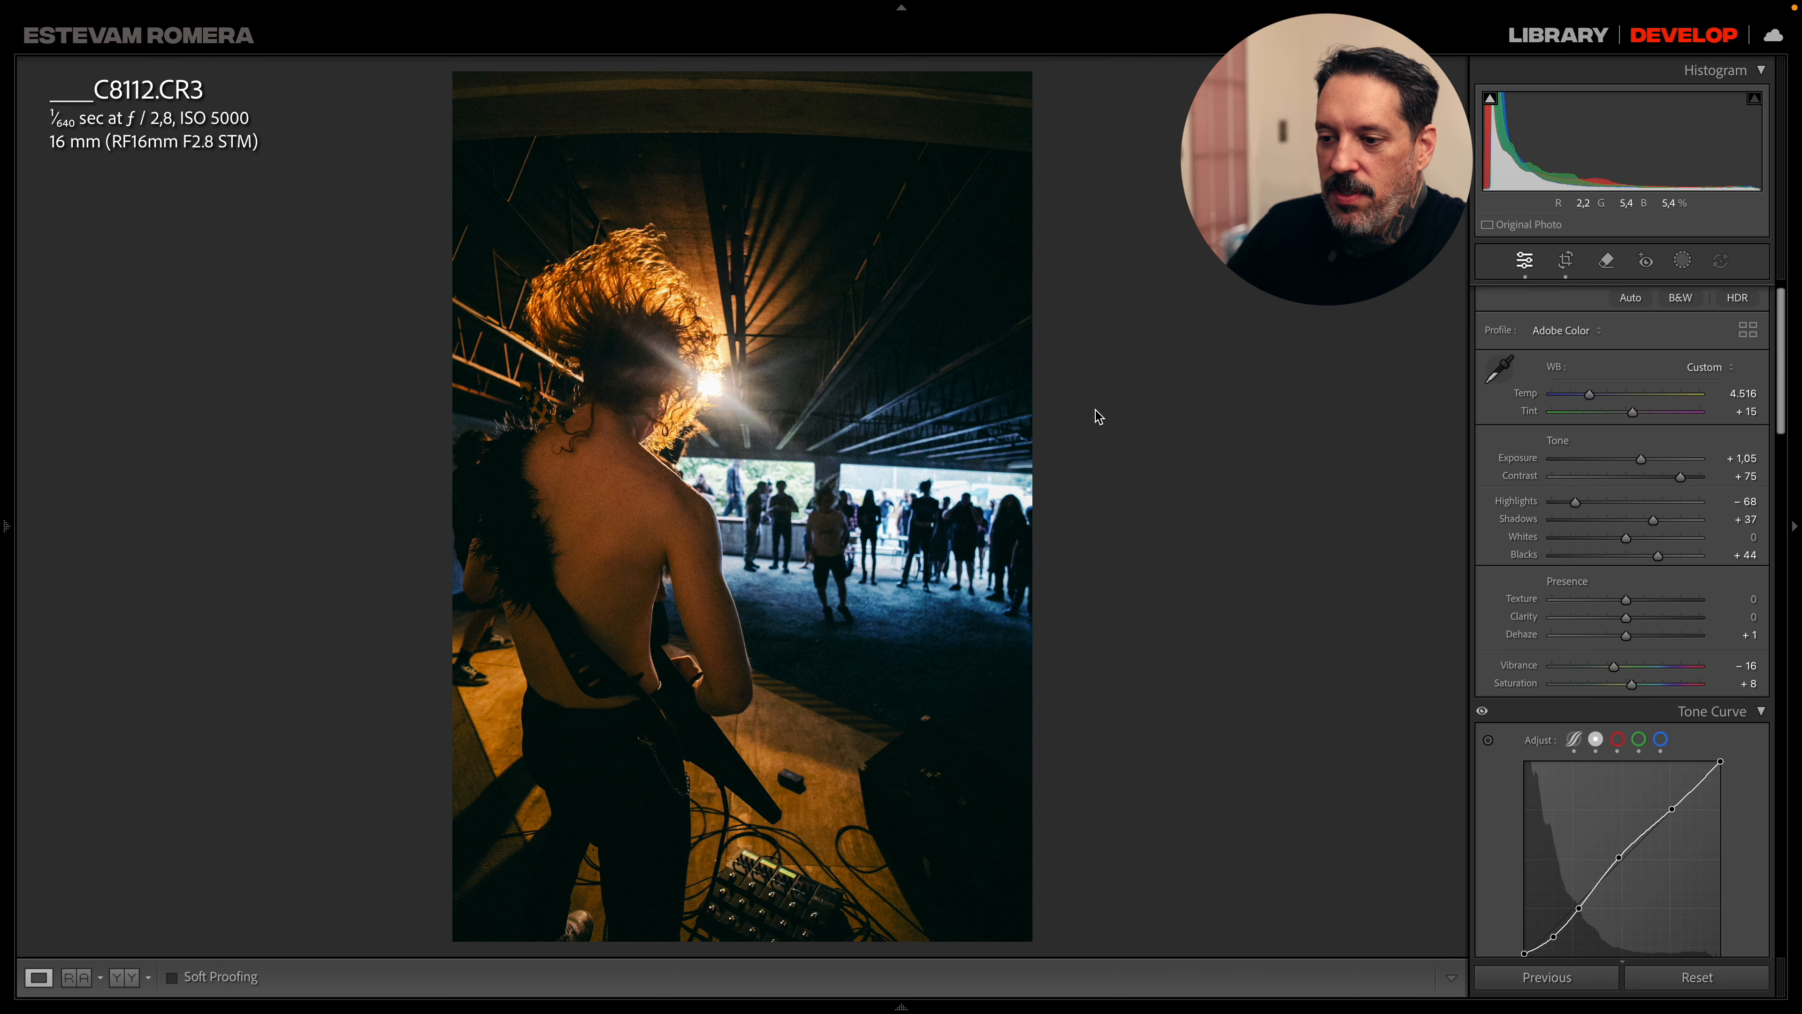
key("ctrl+z")
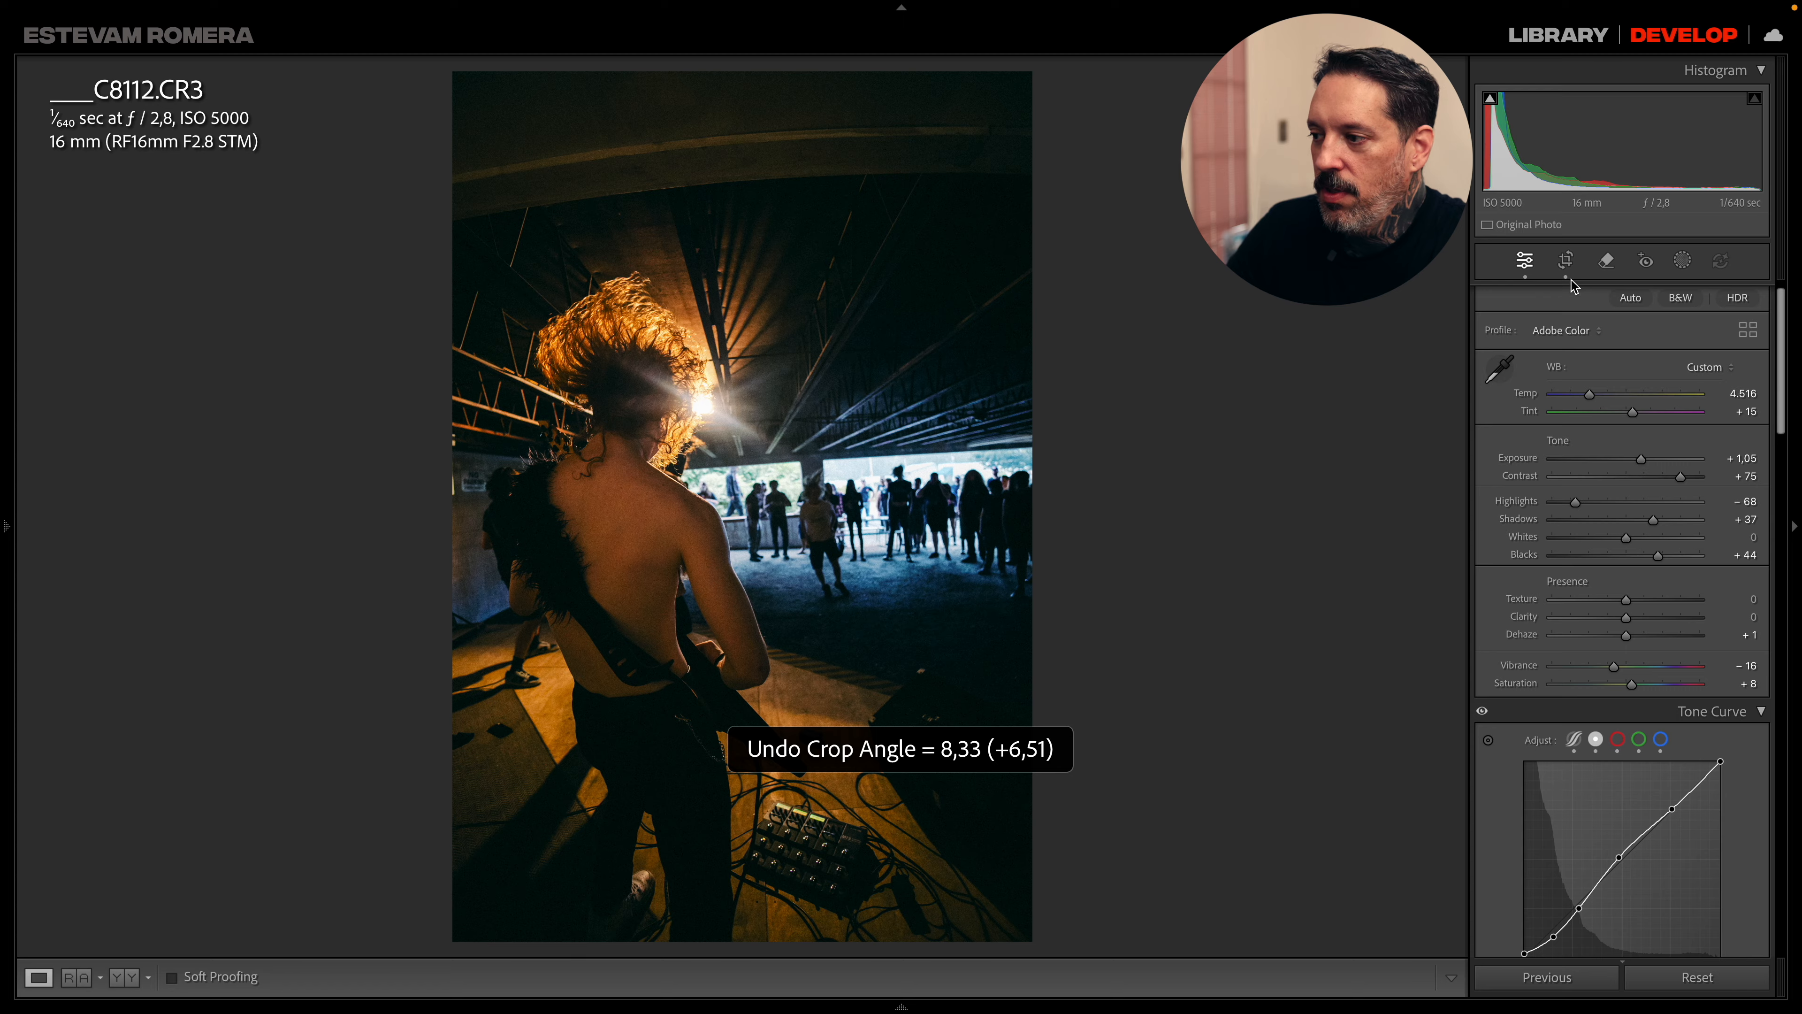
- Fine-tune the crop of ___C8112.CR3 with a very slight clockwise rotation
key("r")
left_click_drag(1037, 103, 1033, 108)
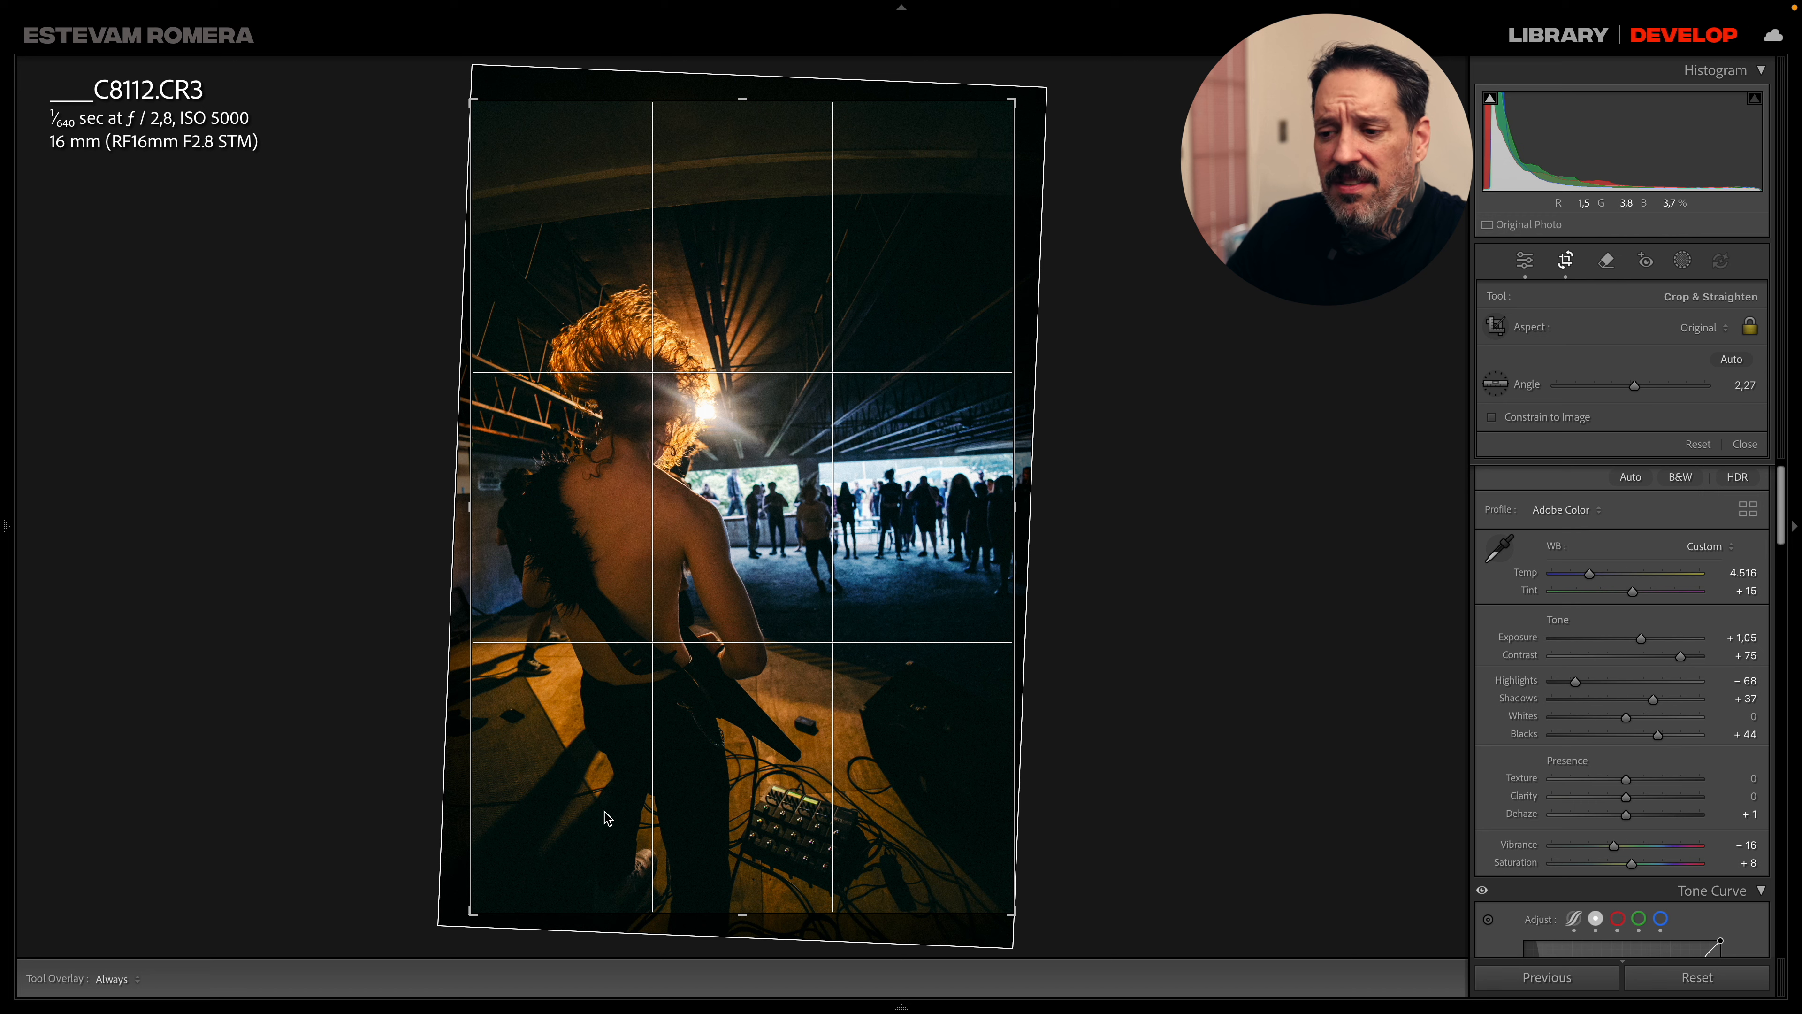
left_click_drag(1067, 374, 1060, 372)
key("Return")
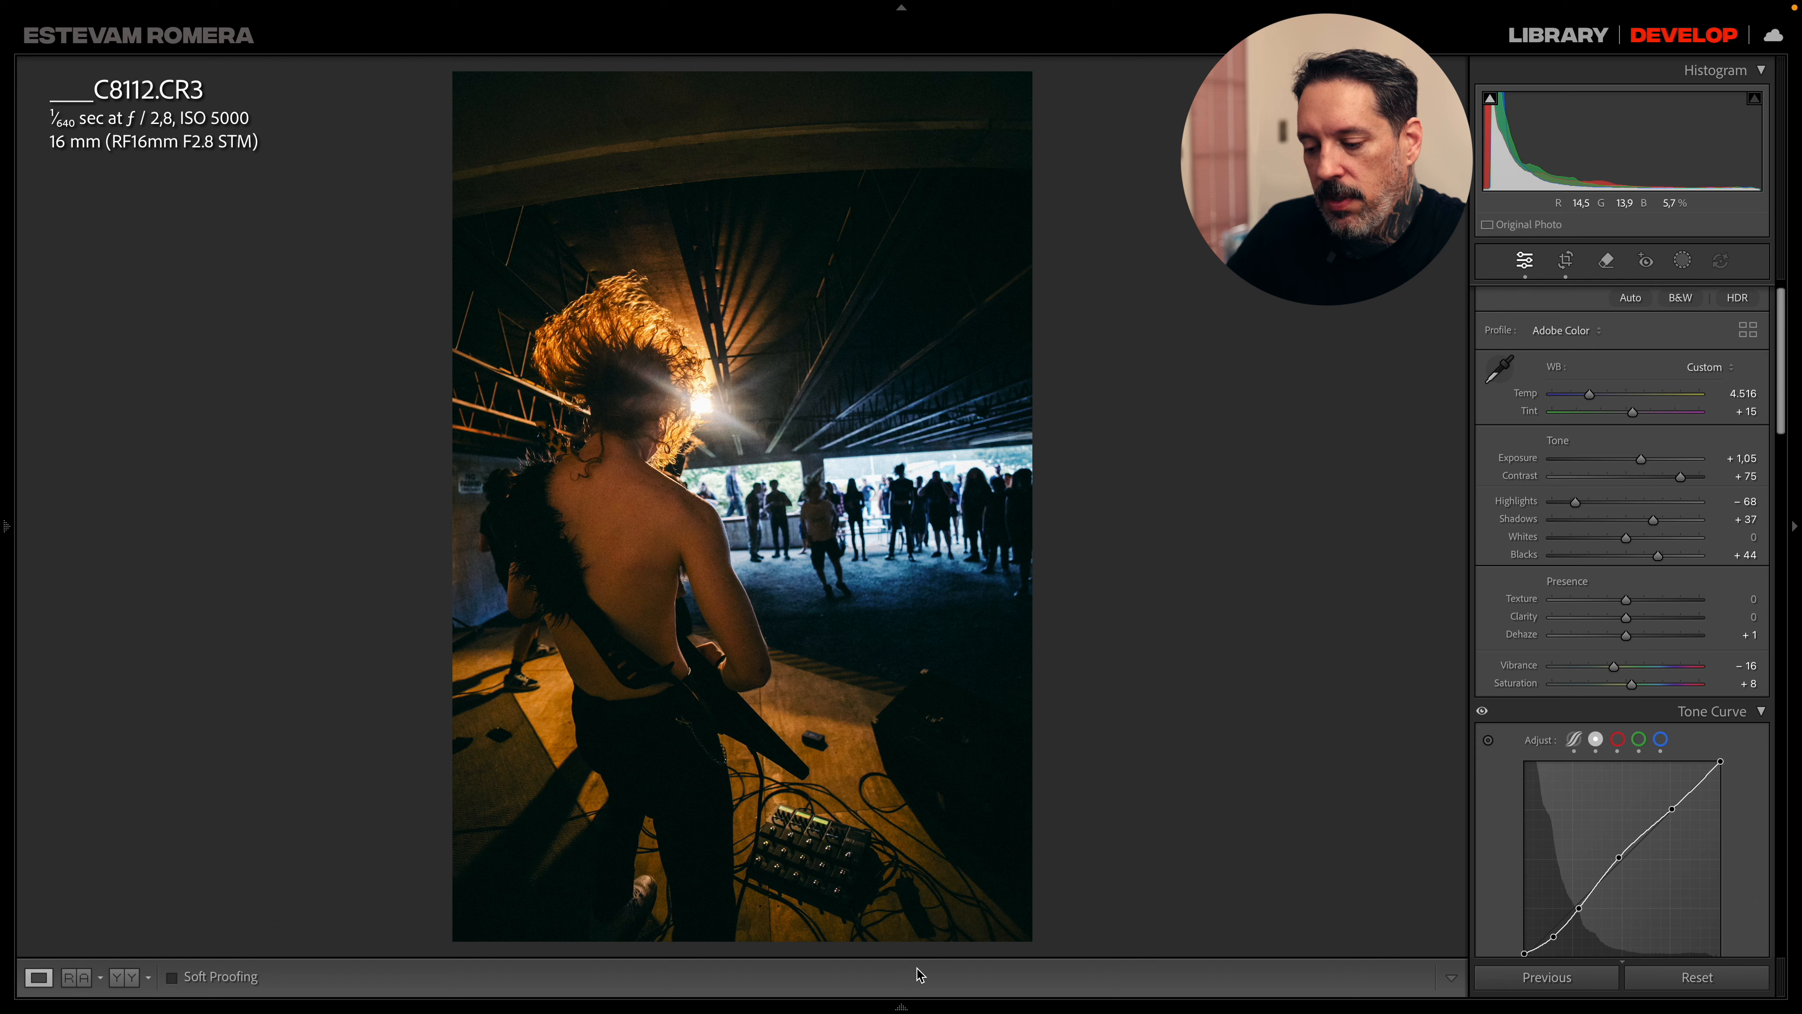
- Browse the filmstrip to the dark bar photos and view ___C9057.CR3, ___C9044.CR3 and ___C9037.CR3
mouse_move(904, 1008)
scroll(1044, 930, "down", 10)
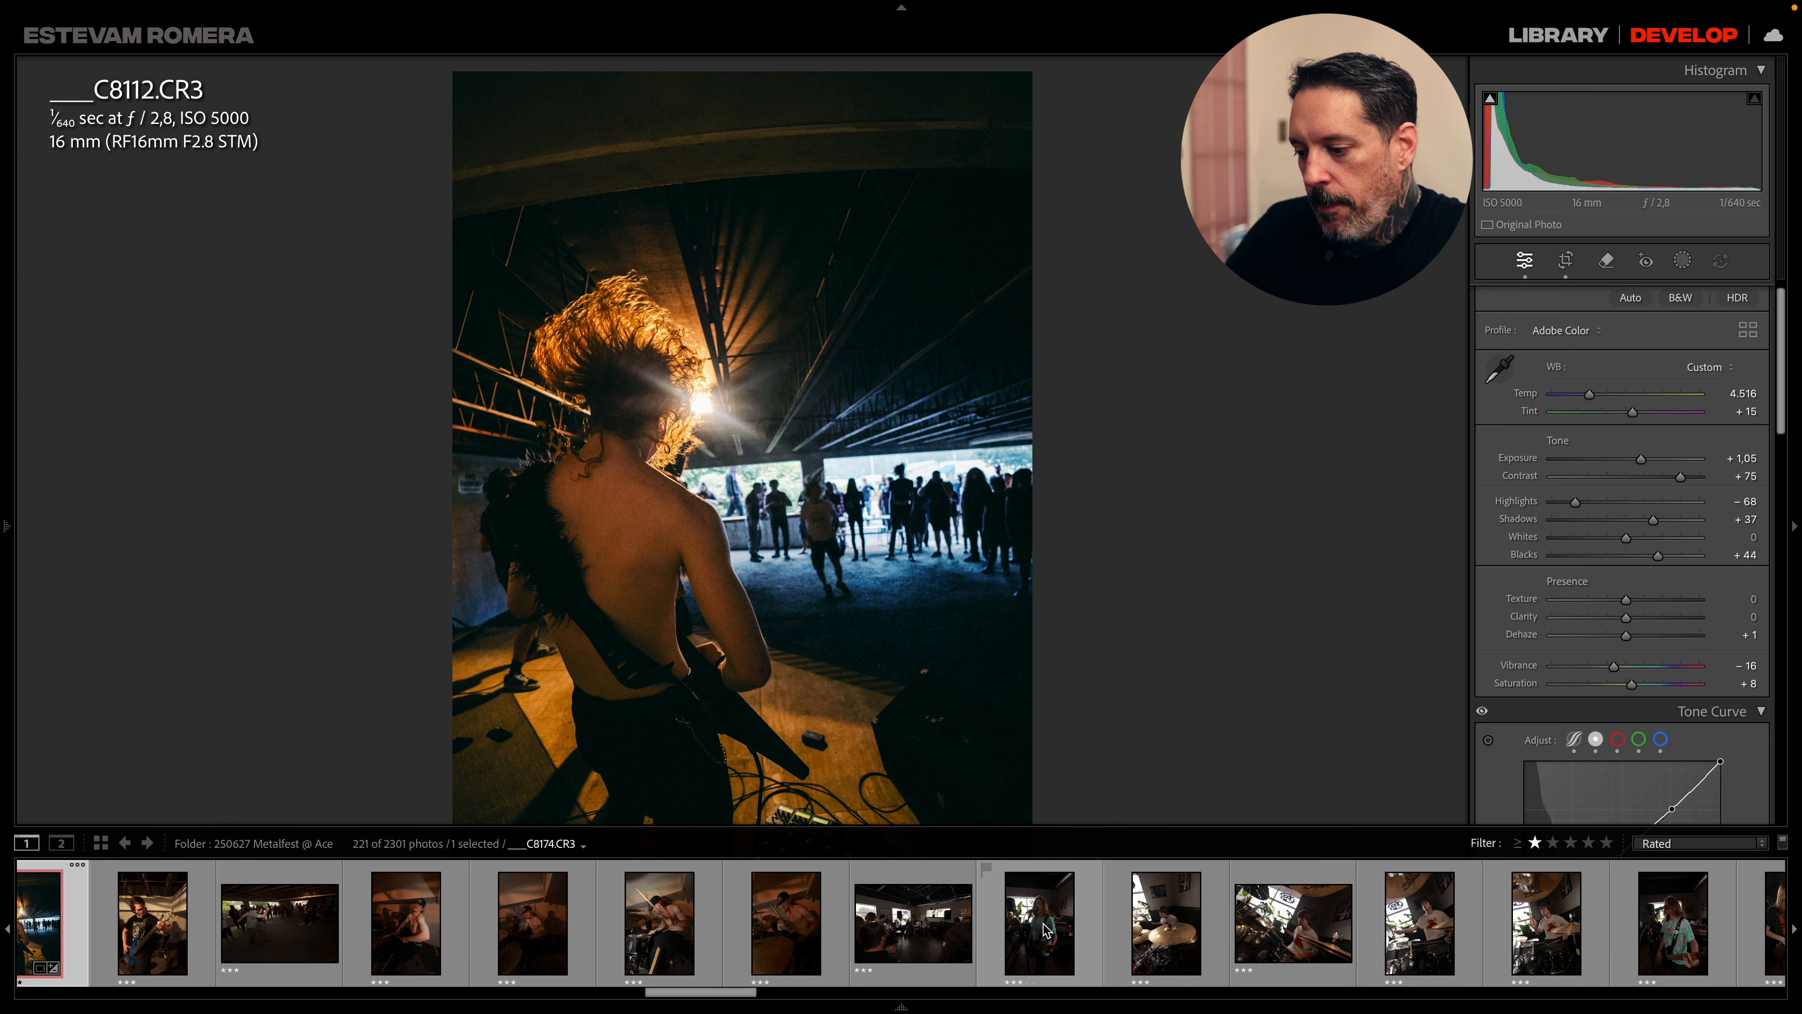
scroll(1044, 930, "down", 10)
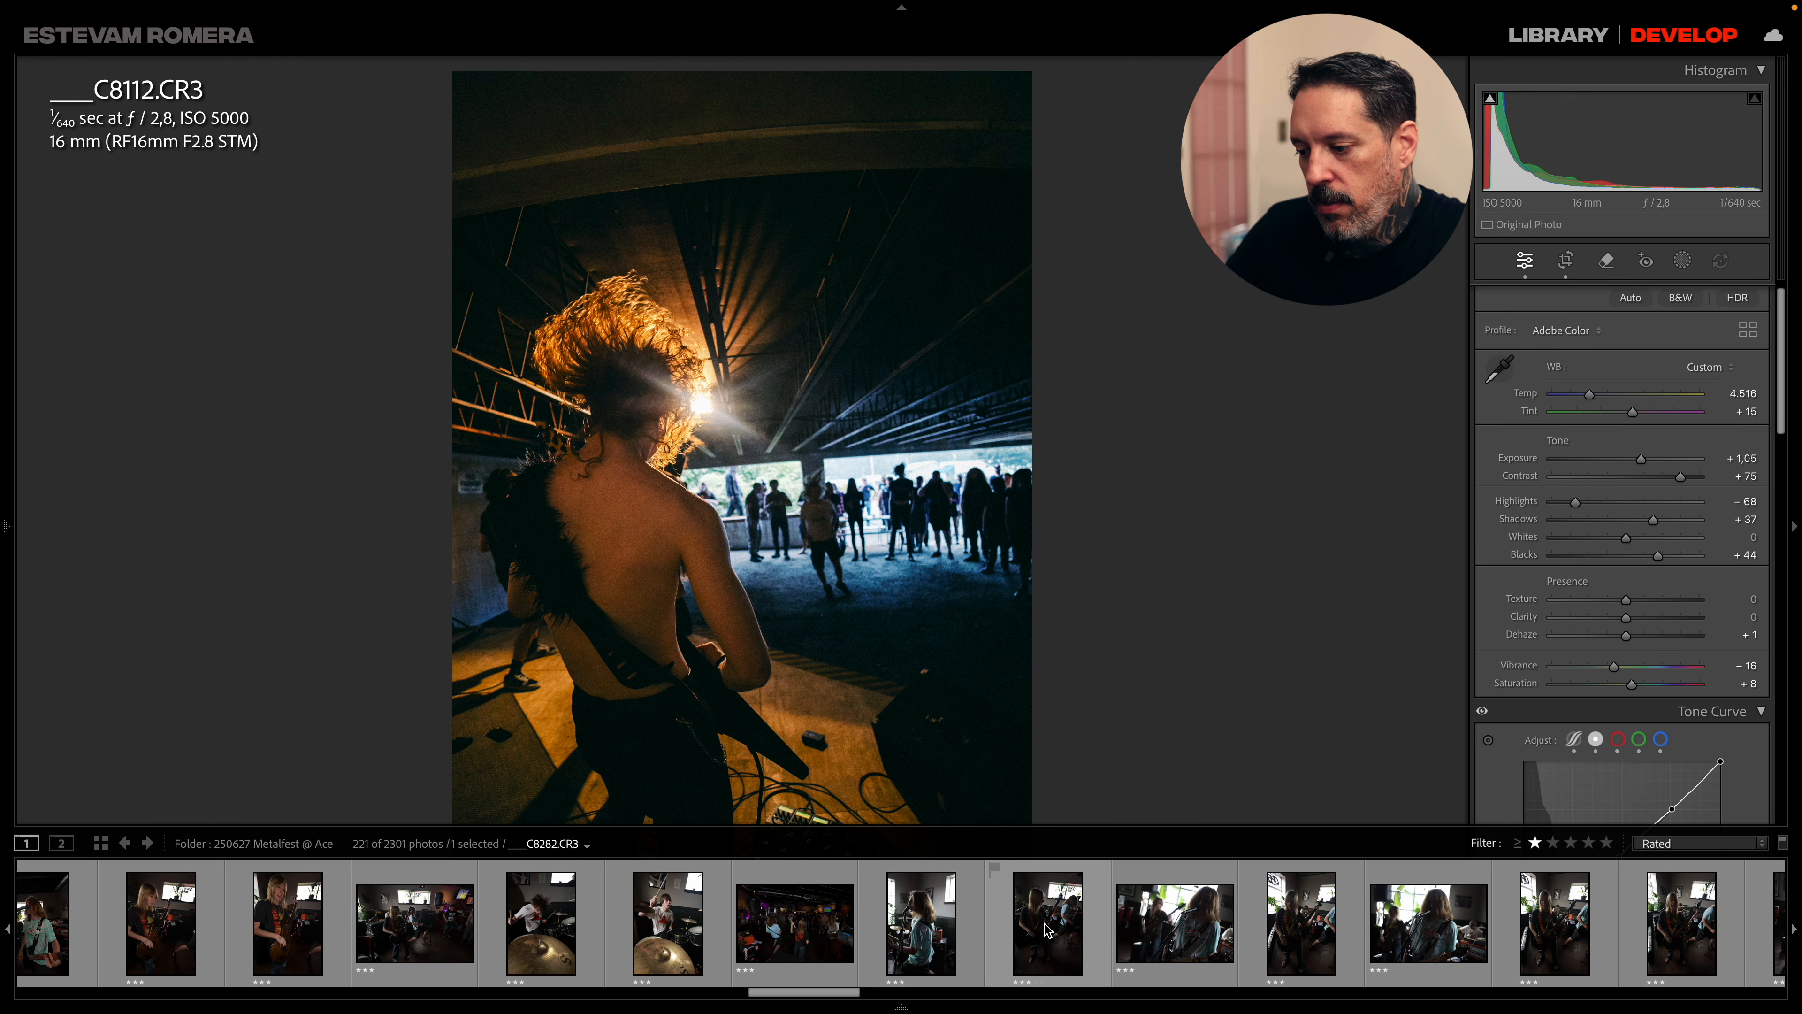
left_click_drag(898, 993, 1421, 994)
left_click(1196, 914)
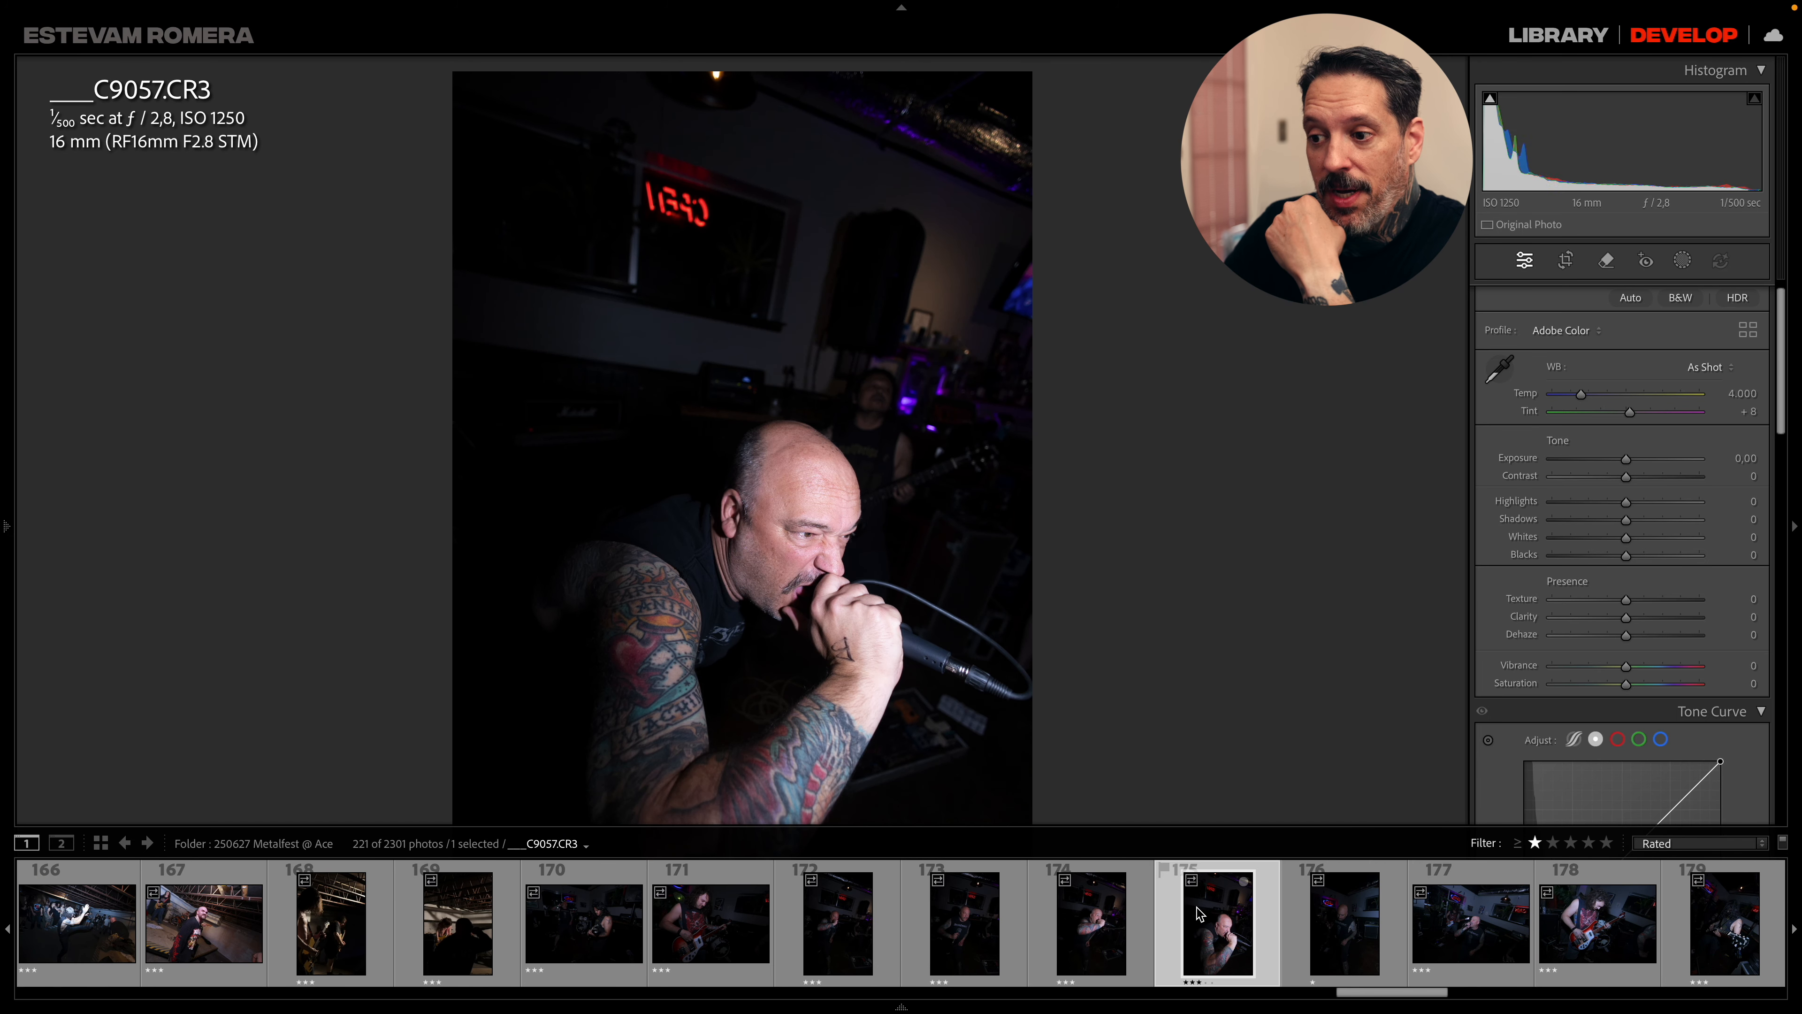
left_click(678, 937)
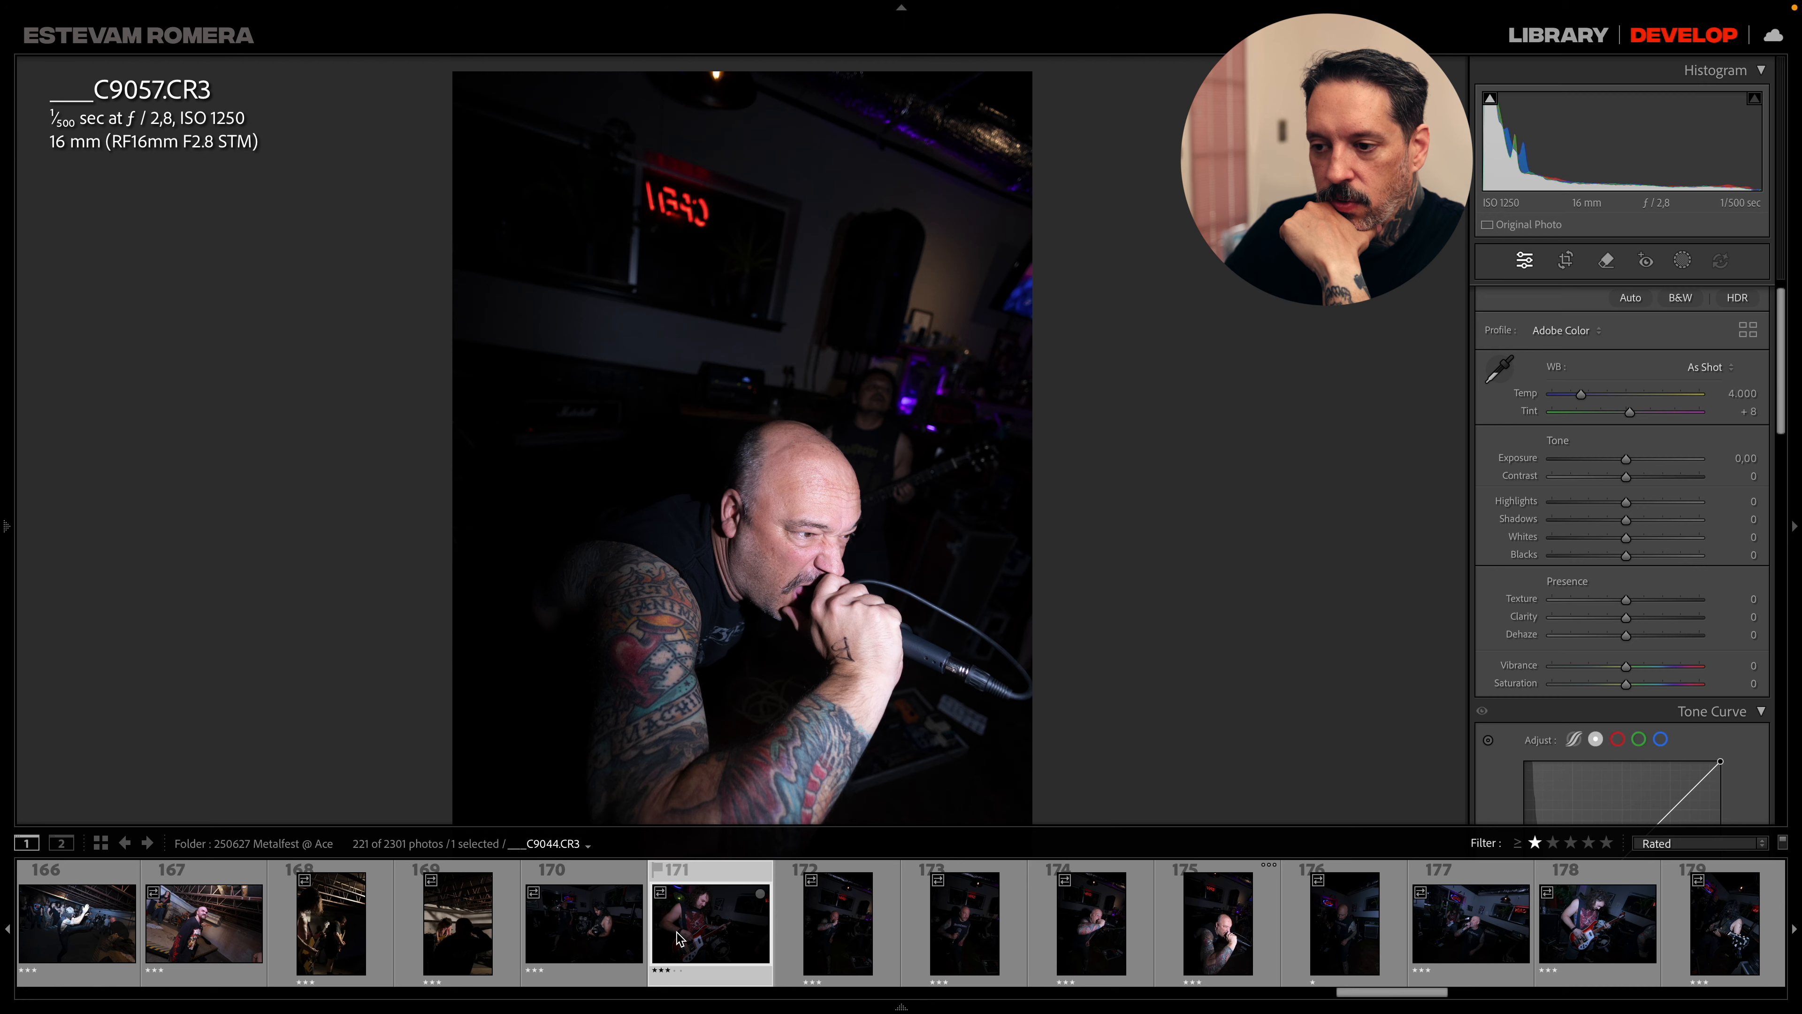
left_click(592, 921)
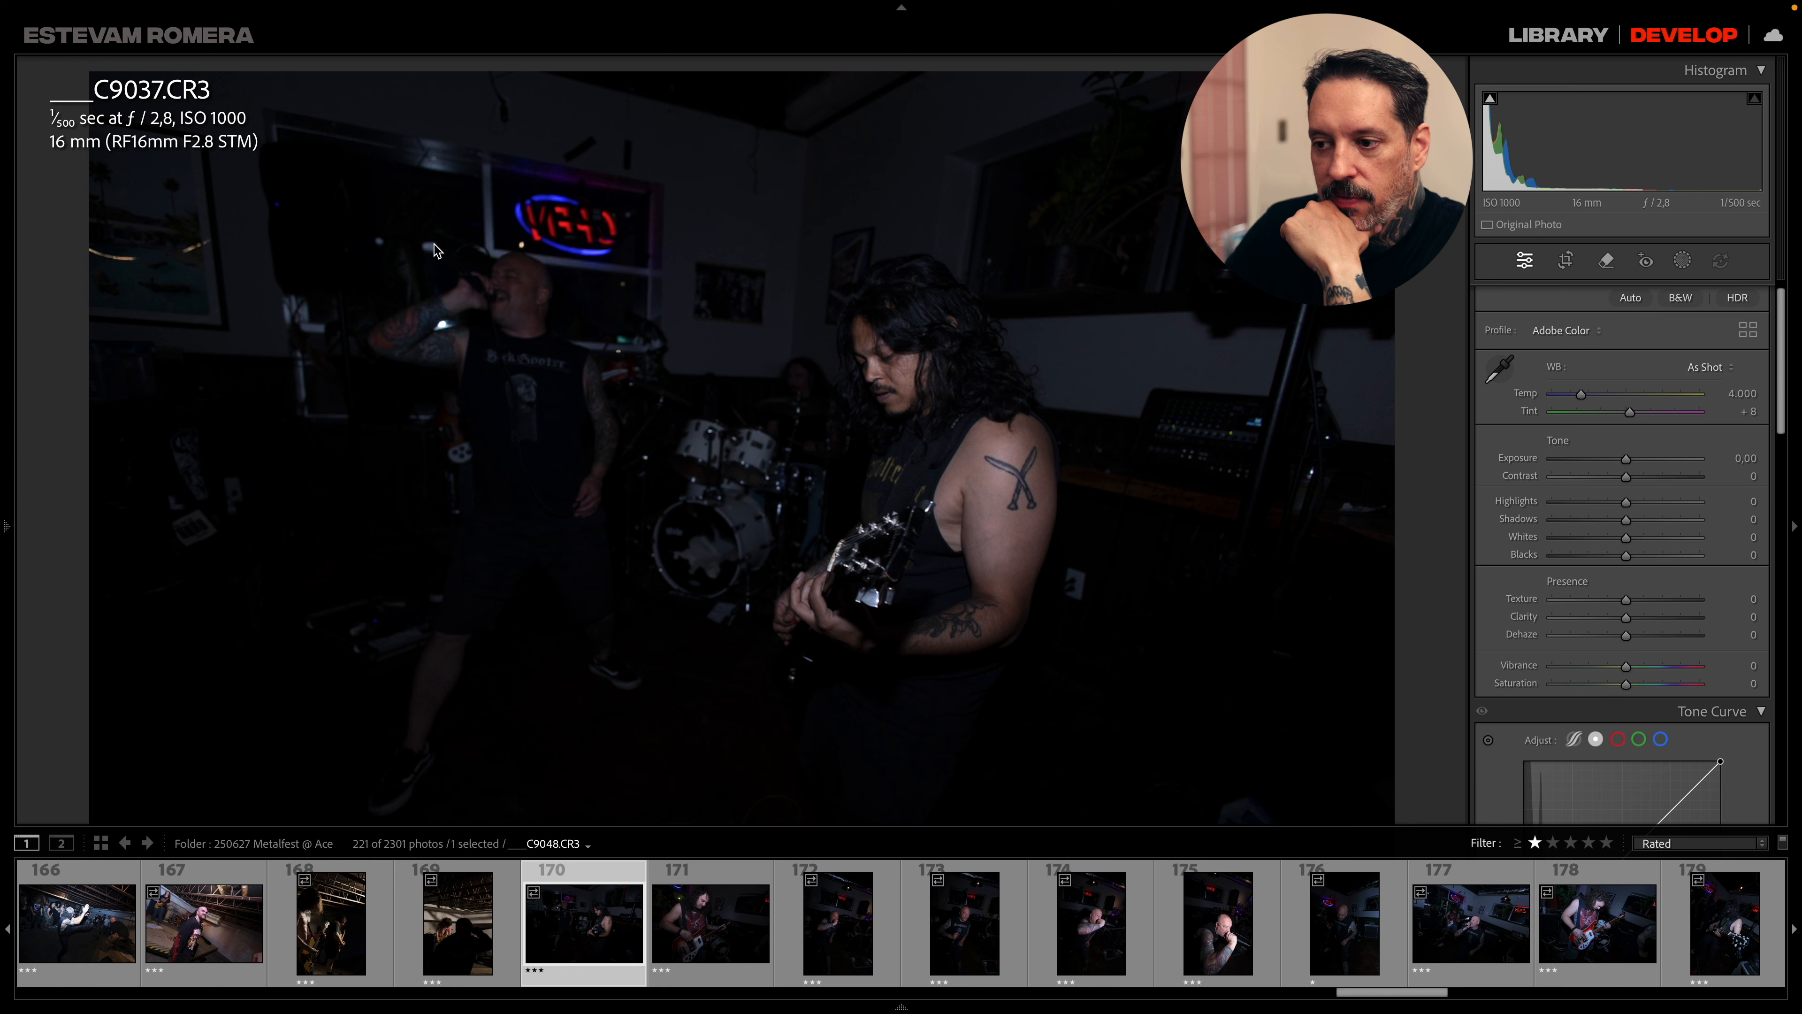
- Open the light-trail bassist photo ___C9106.CR3 and compare it before and after editing
mouse_move(704, 990)
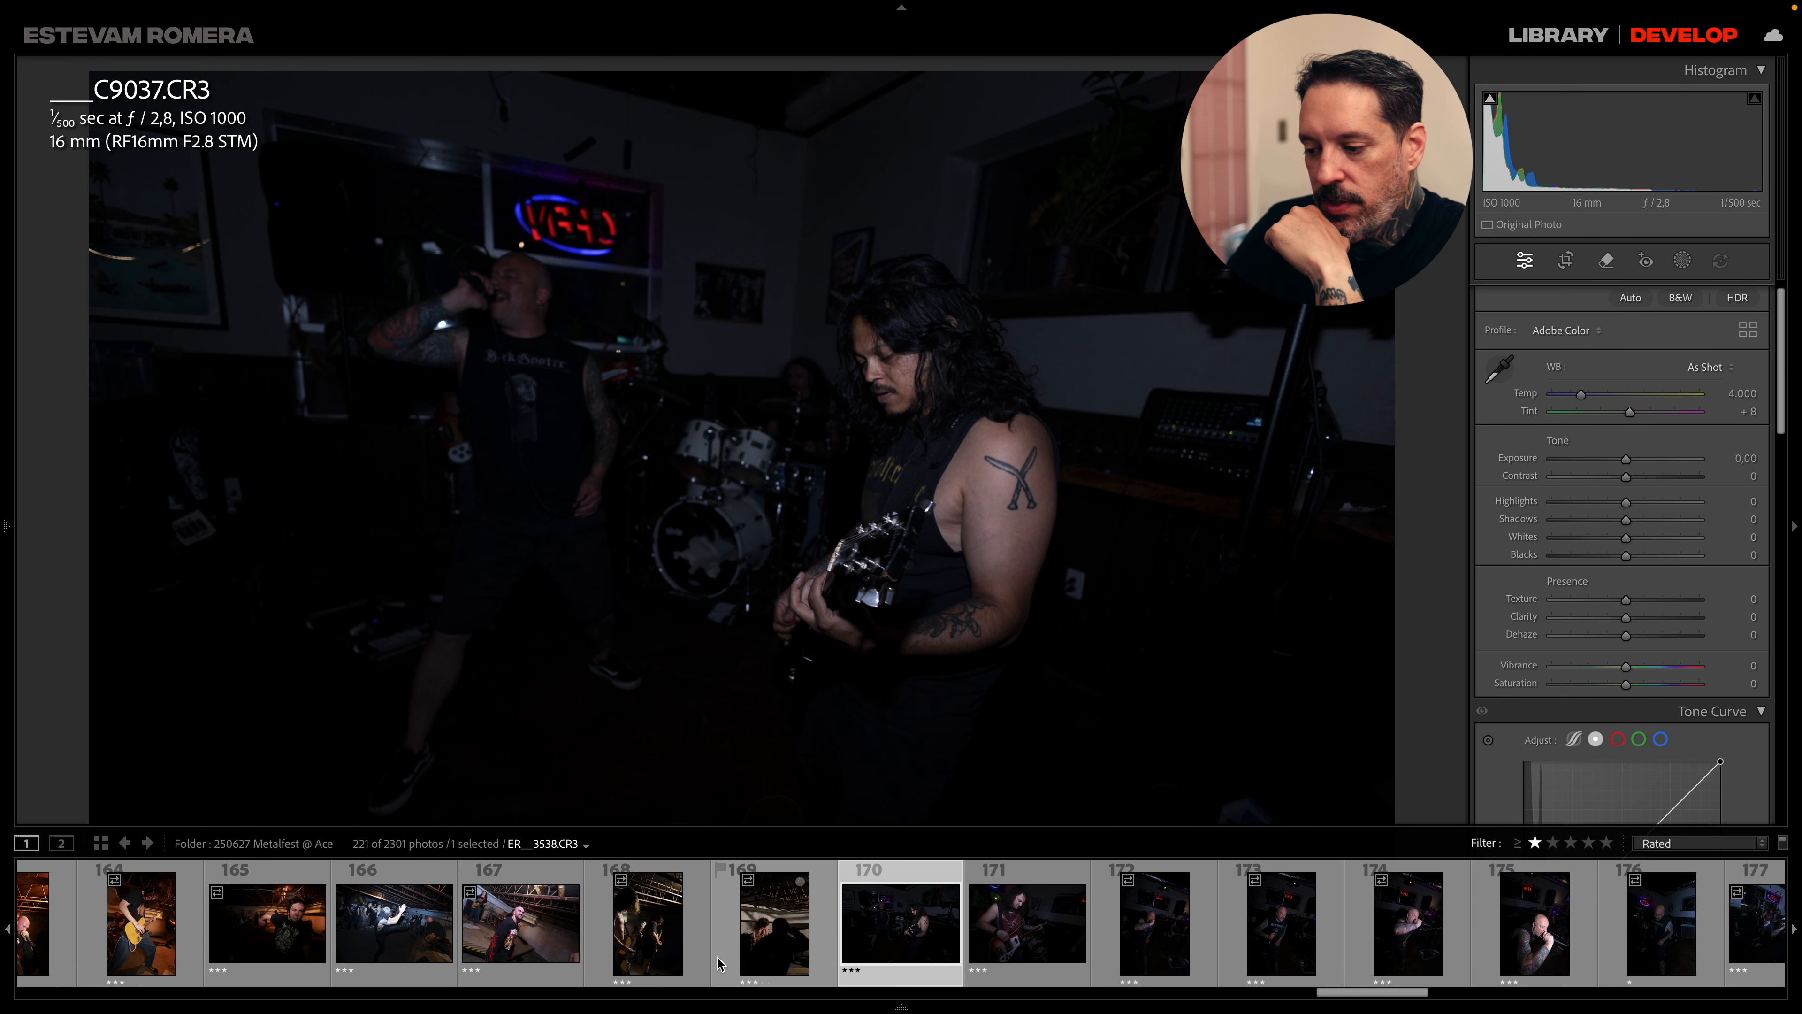
left_click_drag(1379, 992, 1456, 992)
left_click(1055, 924)
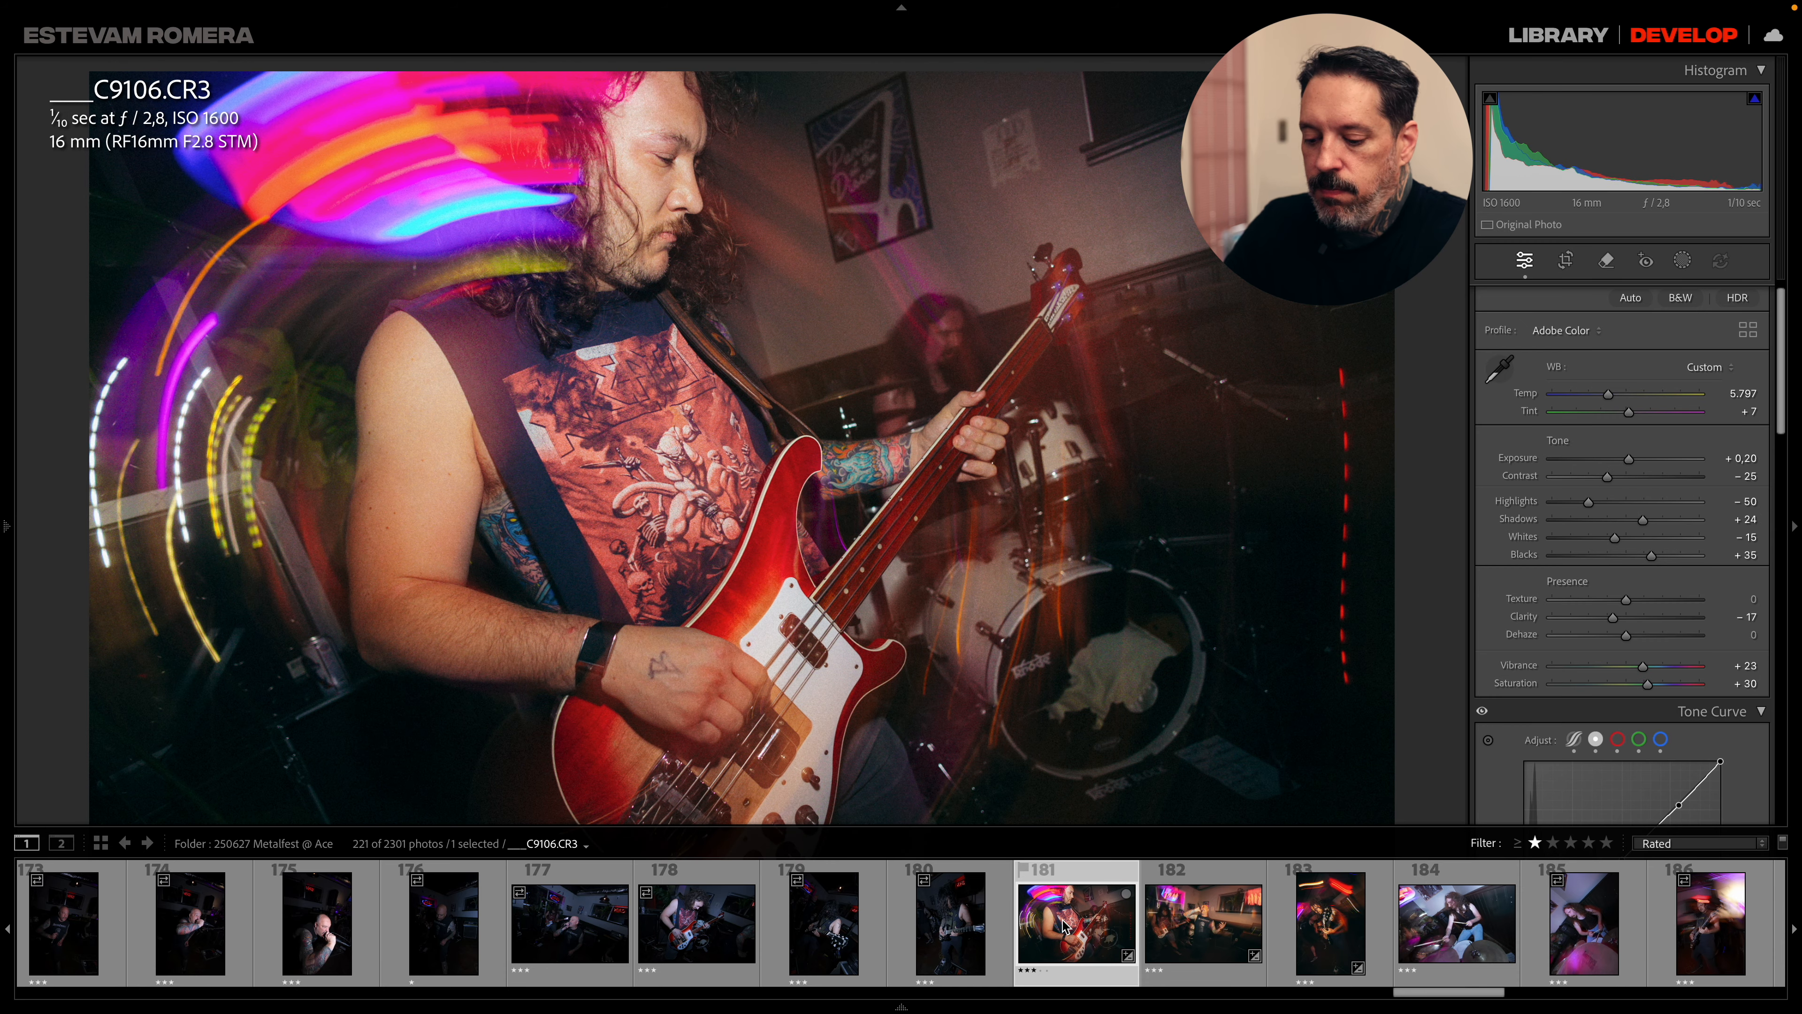
key("y")
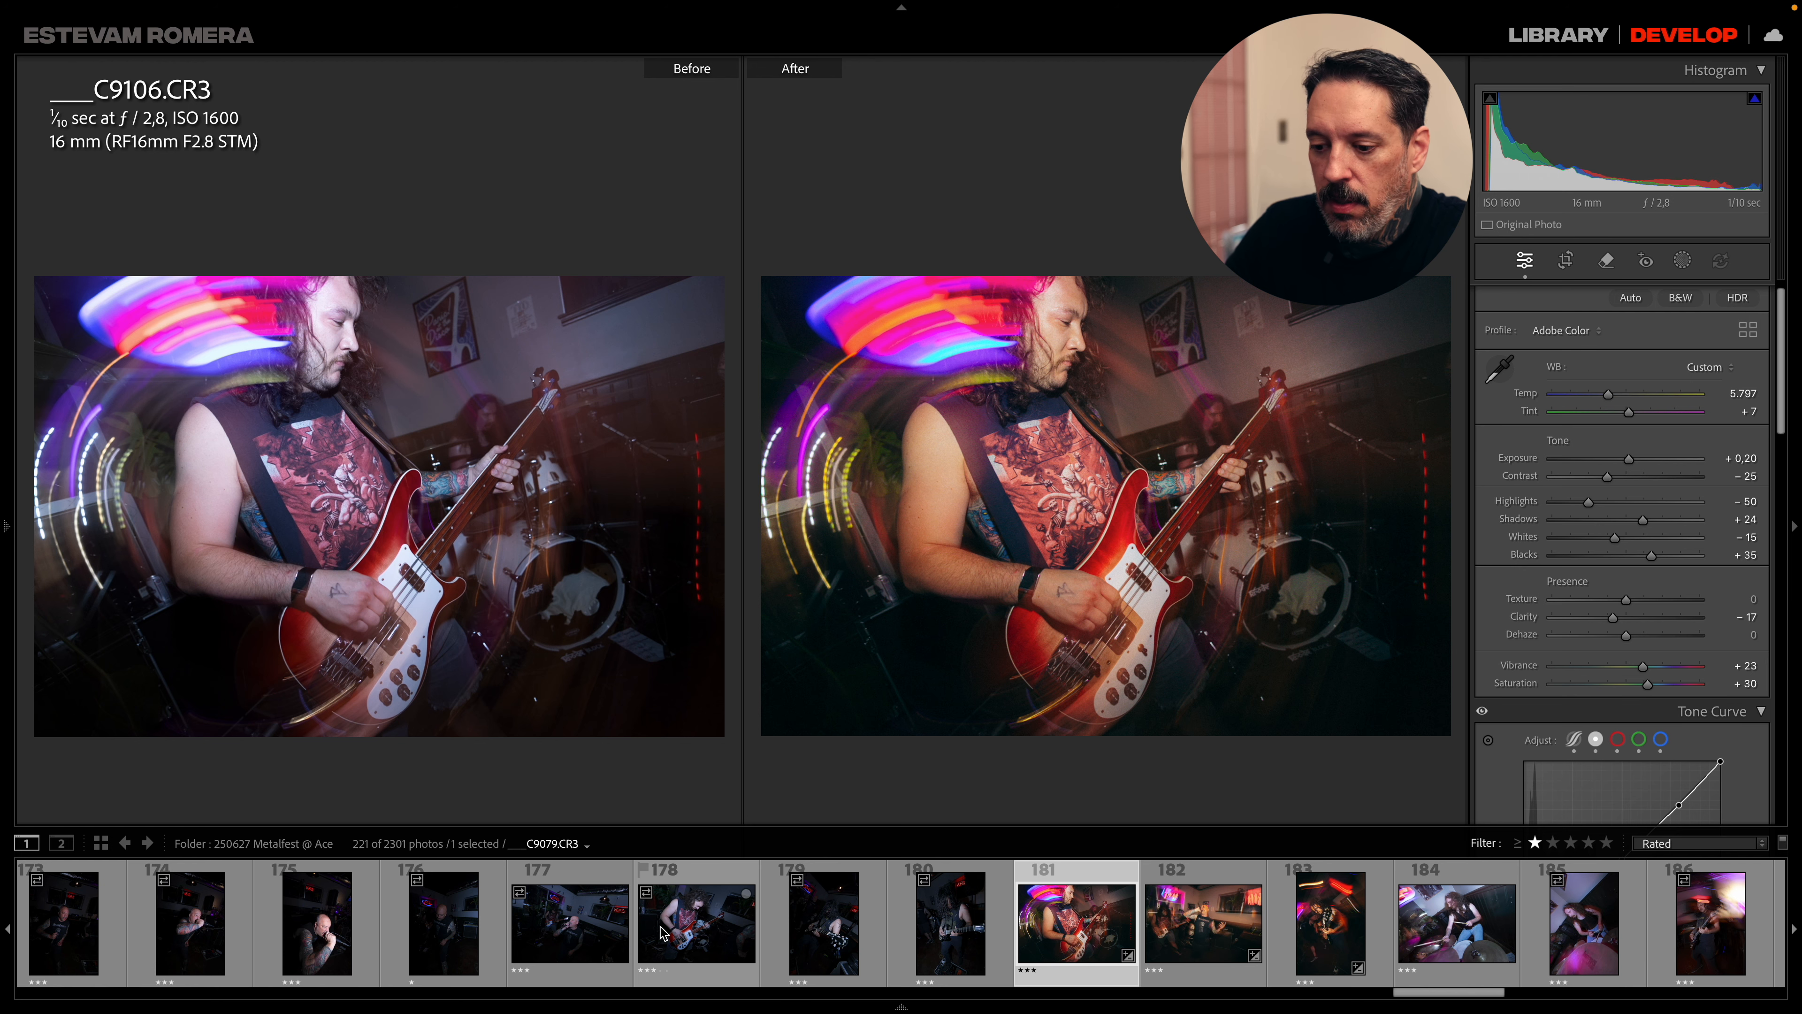
- Sample the white balance of ___C9079.CR3 from the bass guitar's white pickguard, then set temperature to 6.609 and saturation to +26
left_click(686, 925)
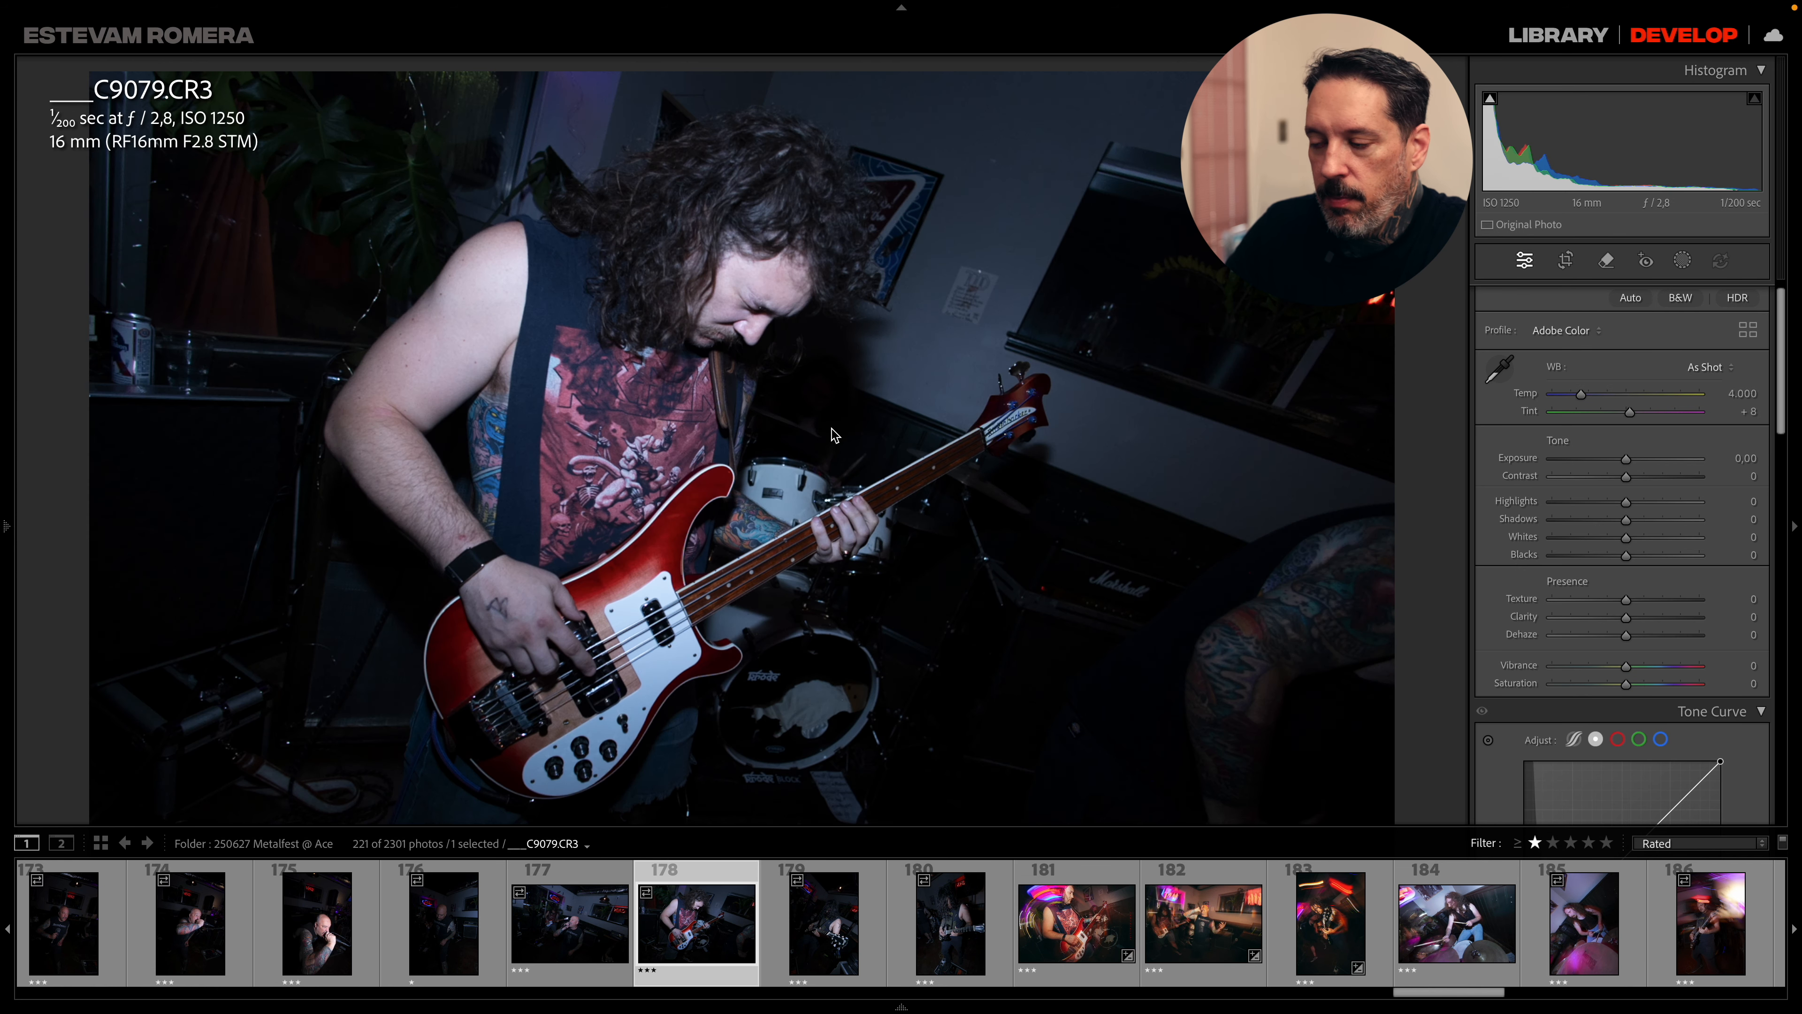
left_click(1499, 367)
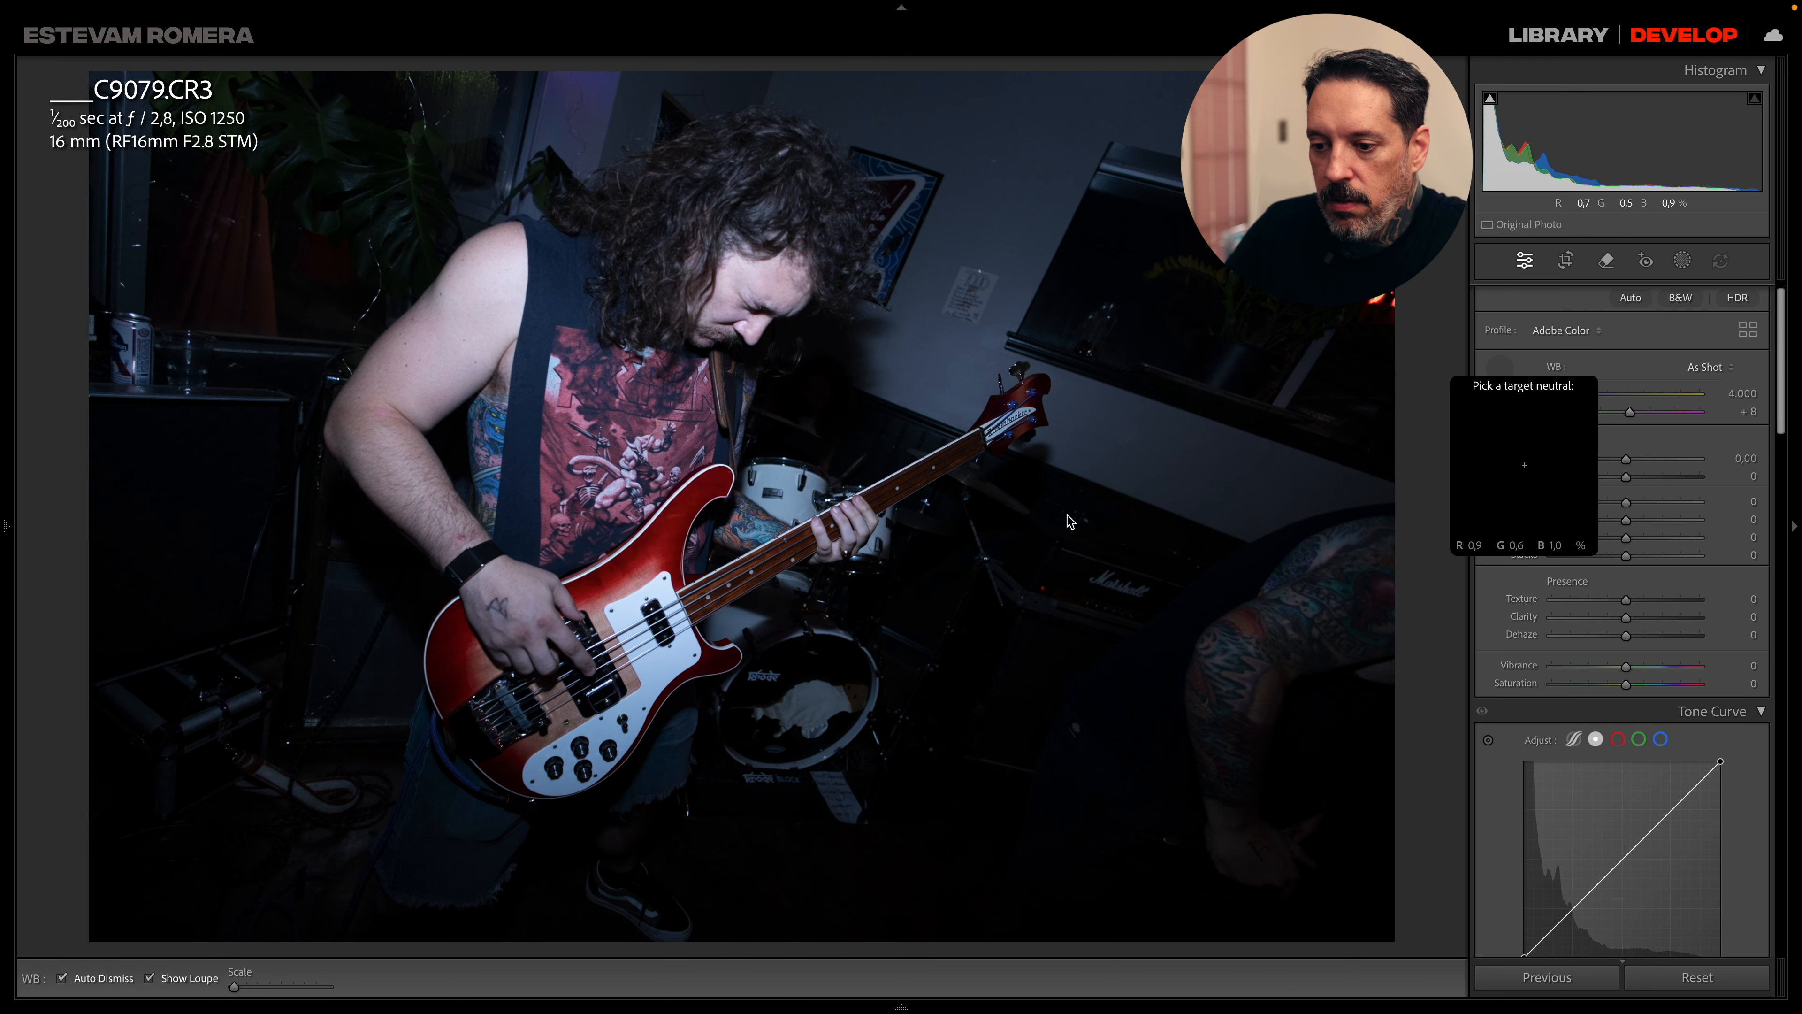
left_click(659, 666)
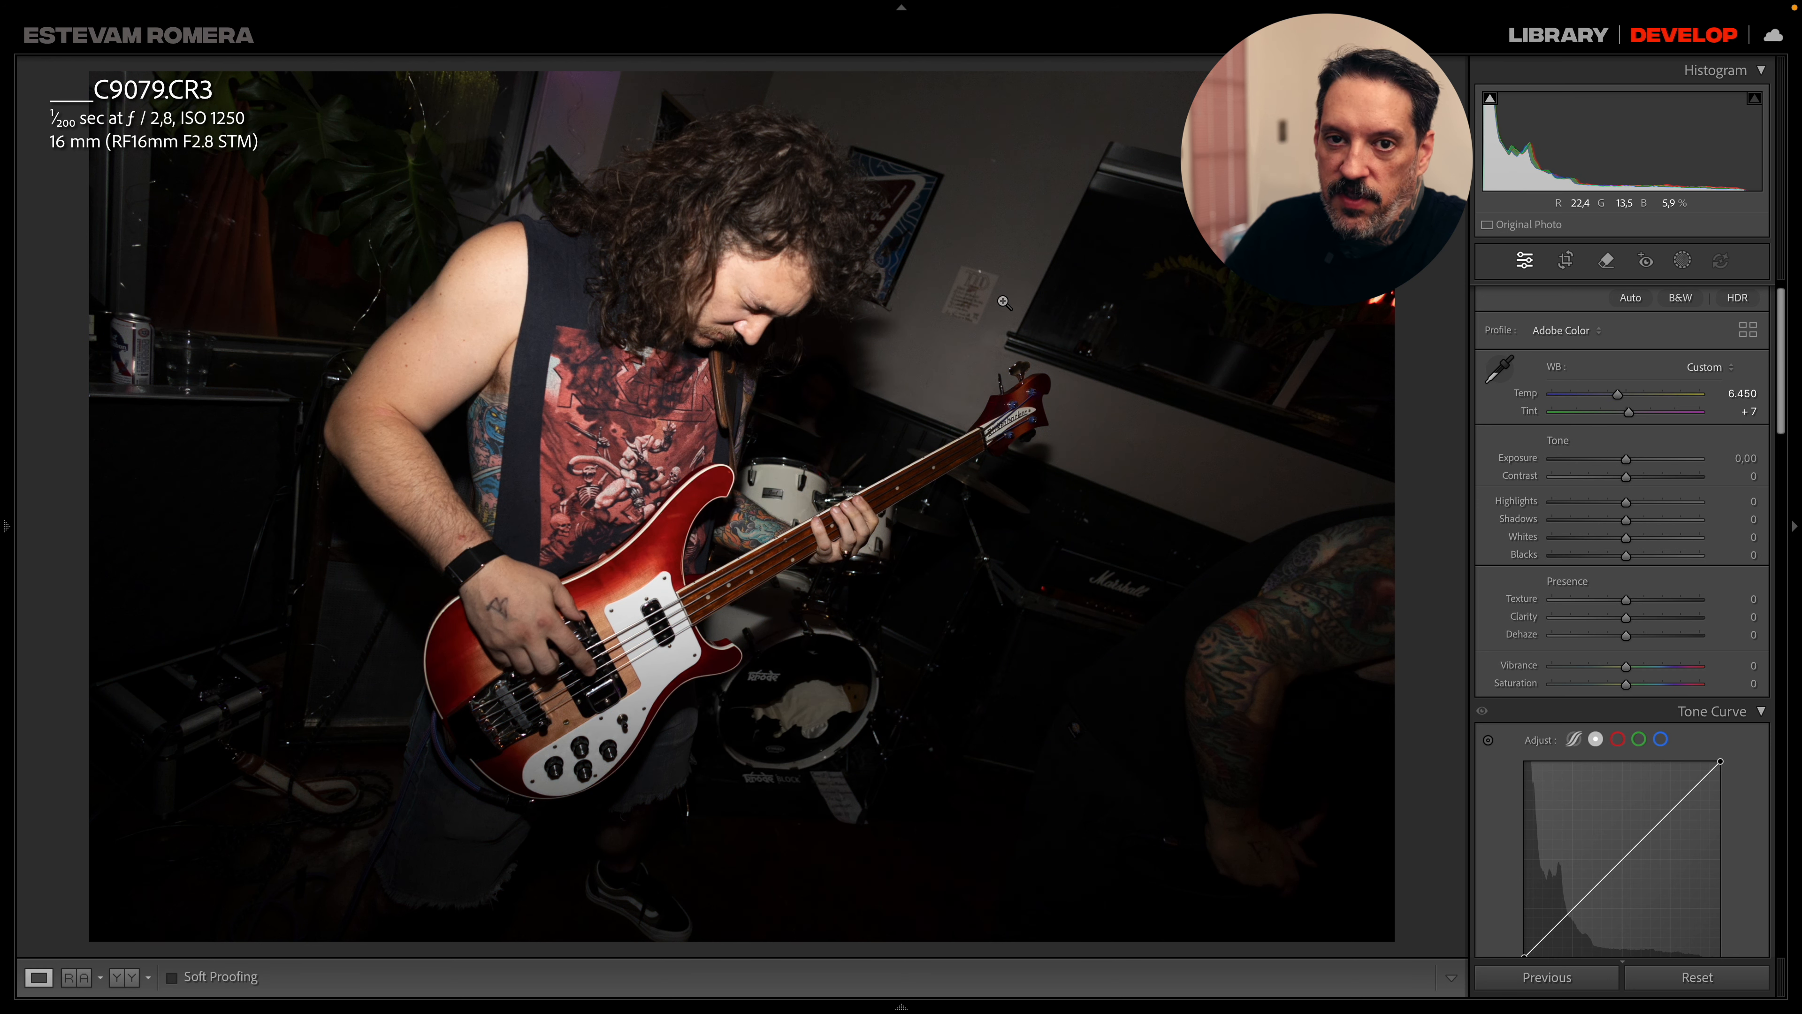
left_click_drag(1618, 394, 1621, 396)
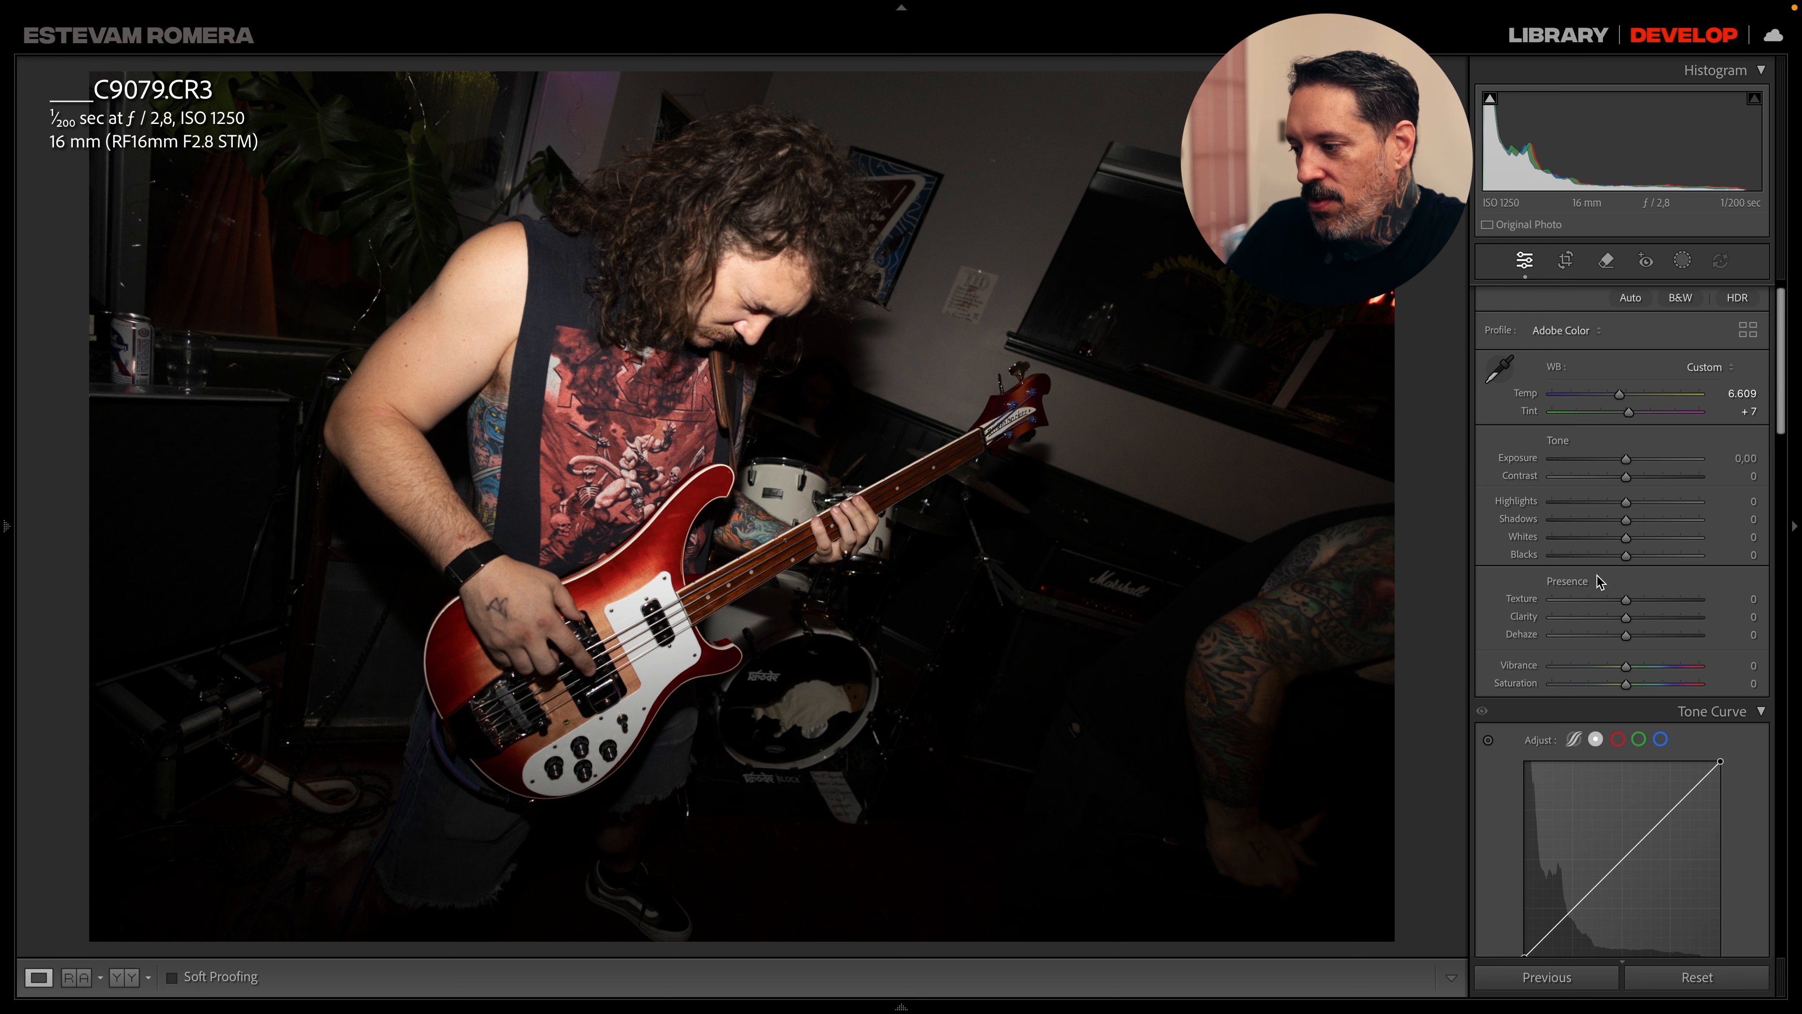
left_click(1626, 686)
left_click_drag(1626, 688, 1646, 688)
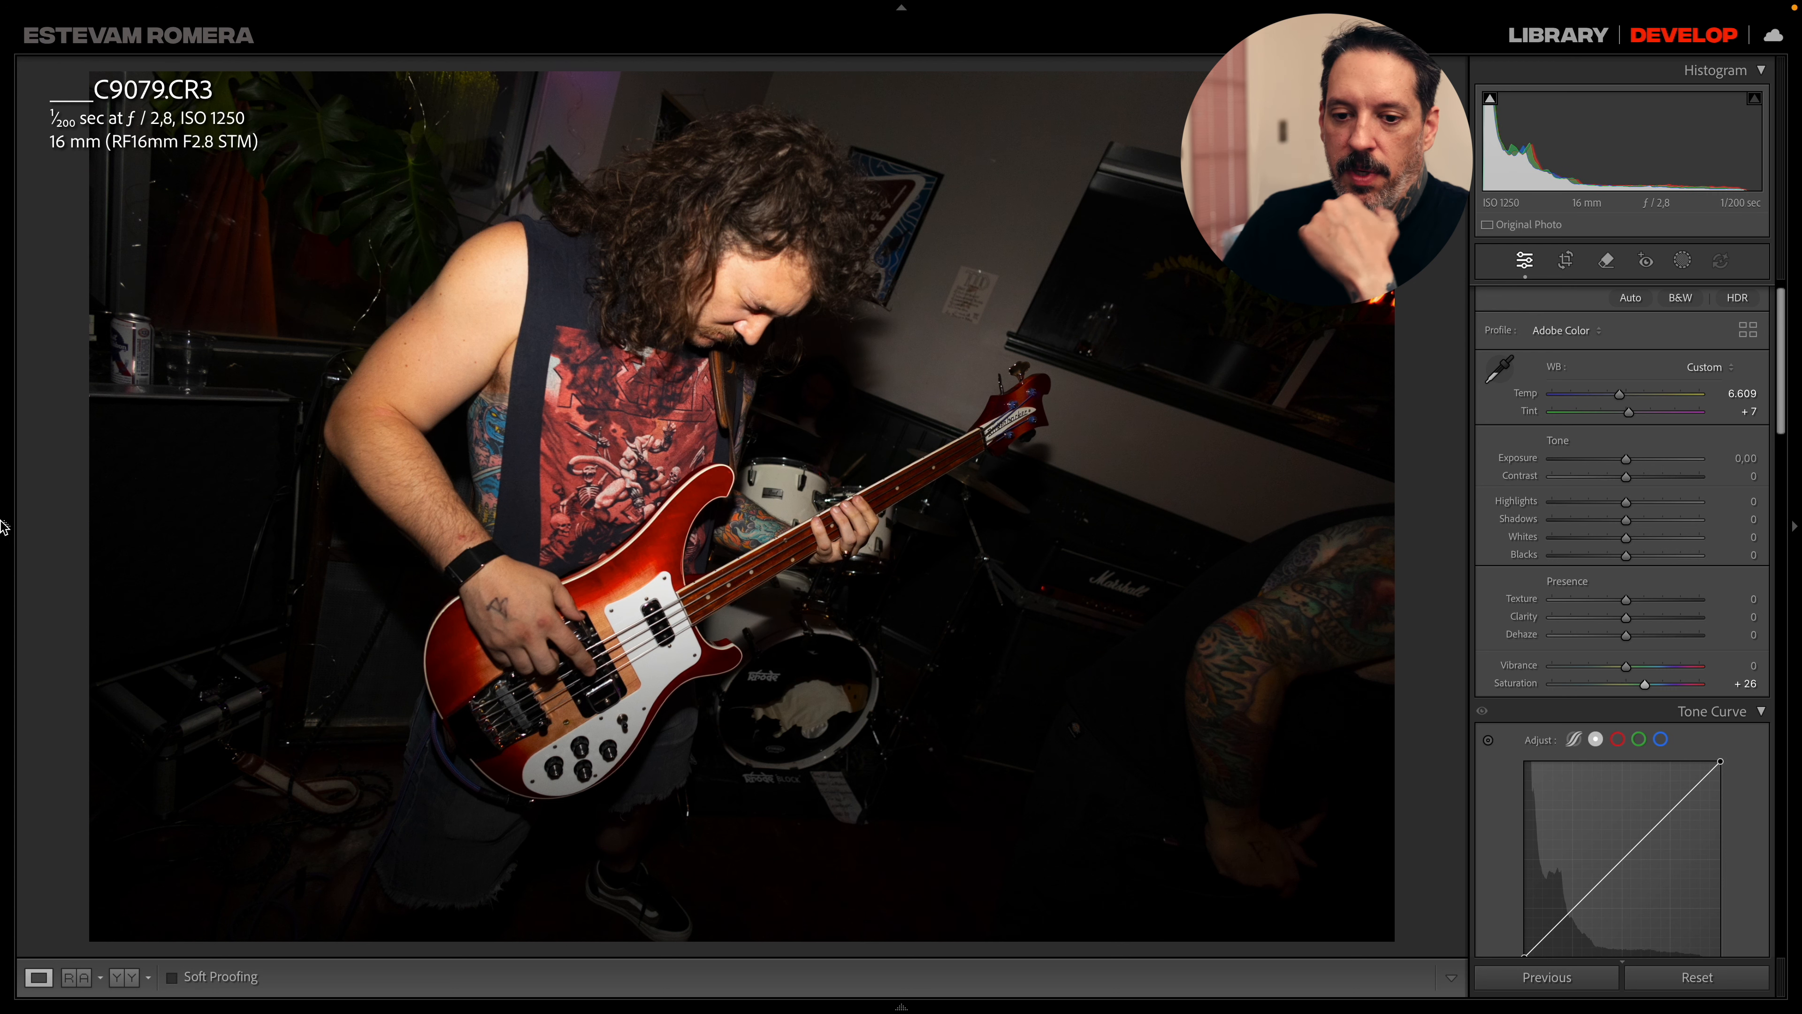
- Apply the C - Fuji Provia 400X ++ preset to ___C9079.CR3 and set its contrast to +11
mouse_move(16, 528)
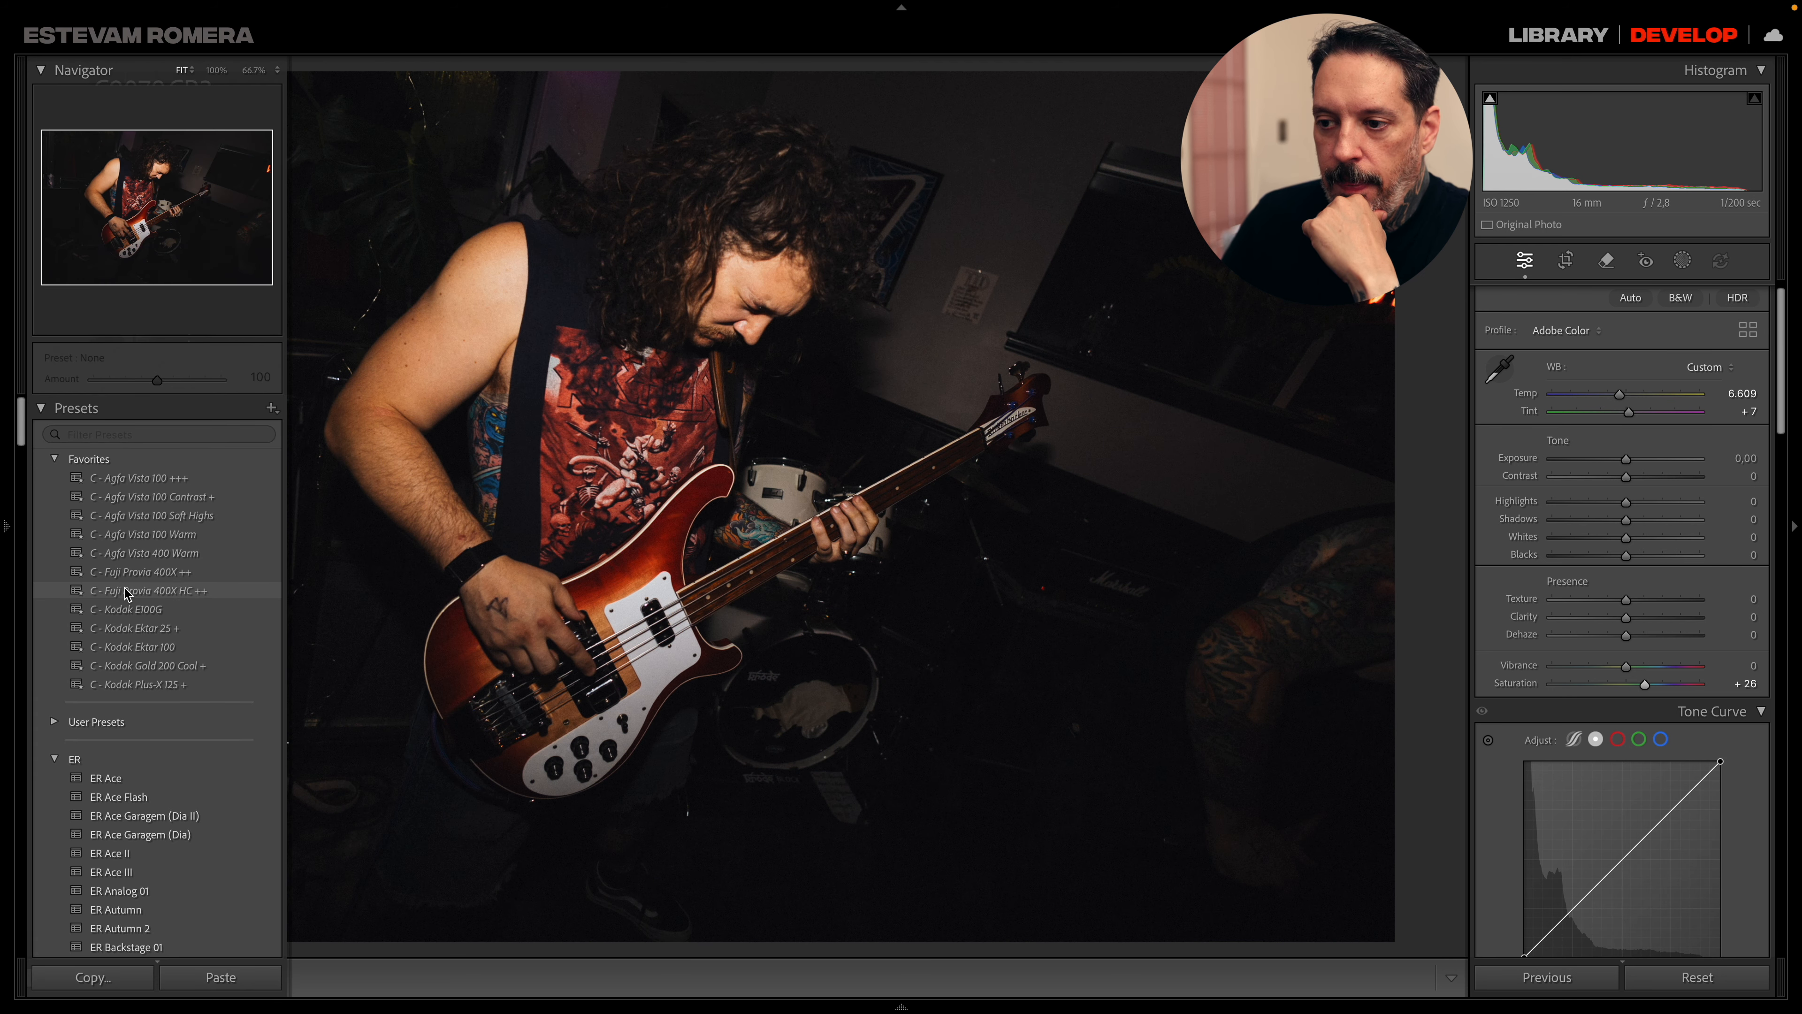
left_click(136, 573)
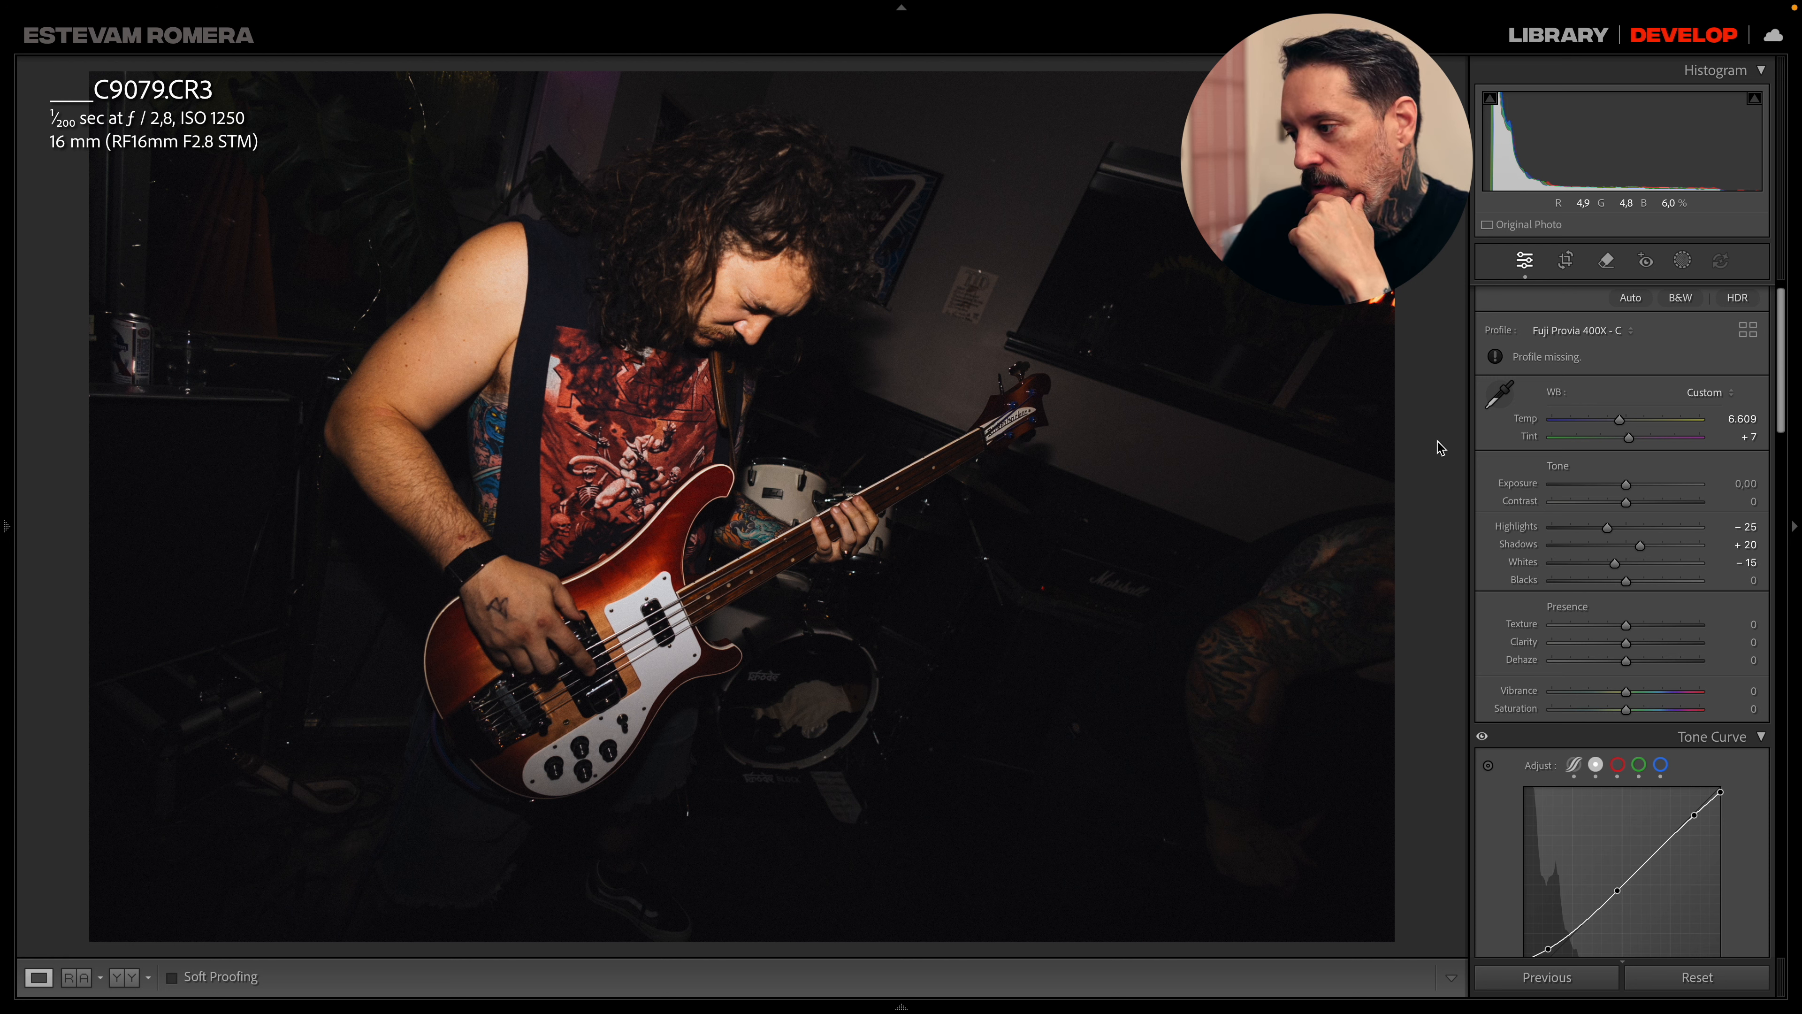
left_click_drag(1626, 502, 1635, 506)
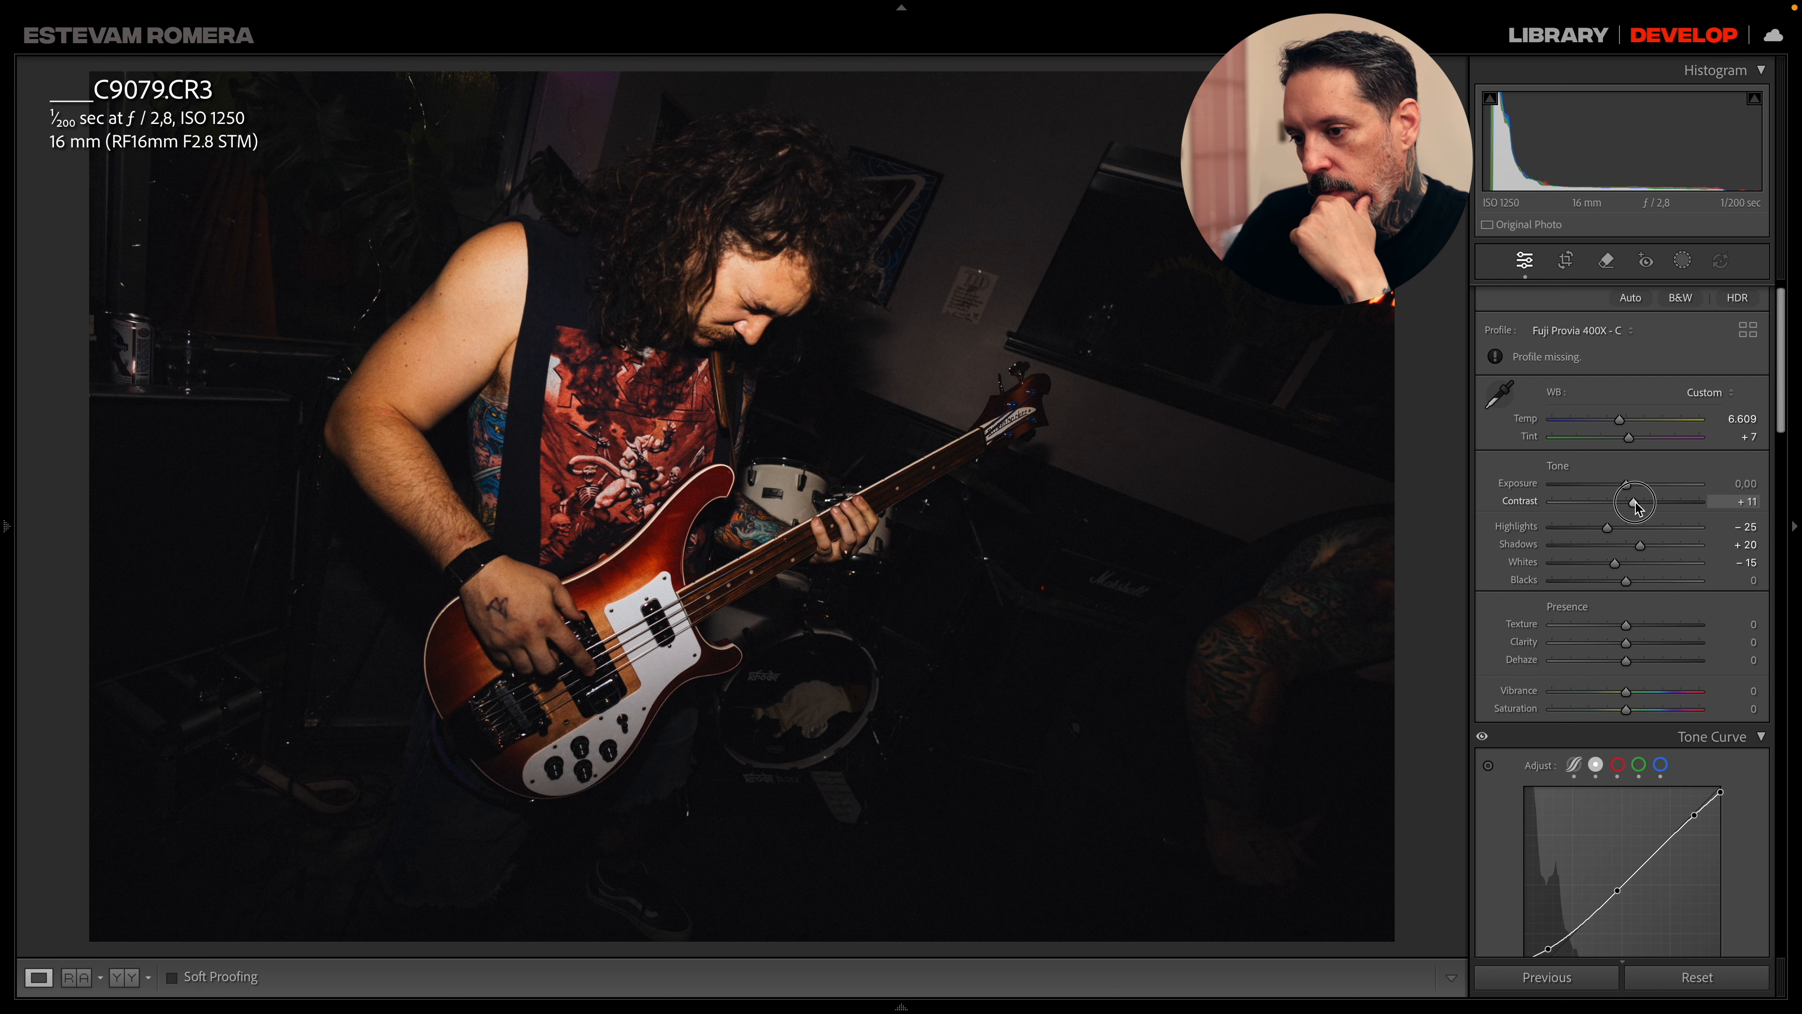
- Correct the white balance of ___C9083.CR3 to temperature 5.200 and tint +5 by sampling a neutral spot behind the guitarist
mouse_move(923, 1003)
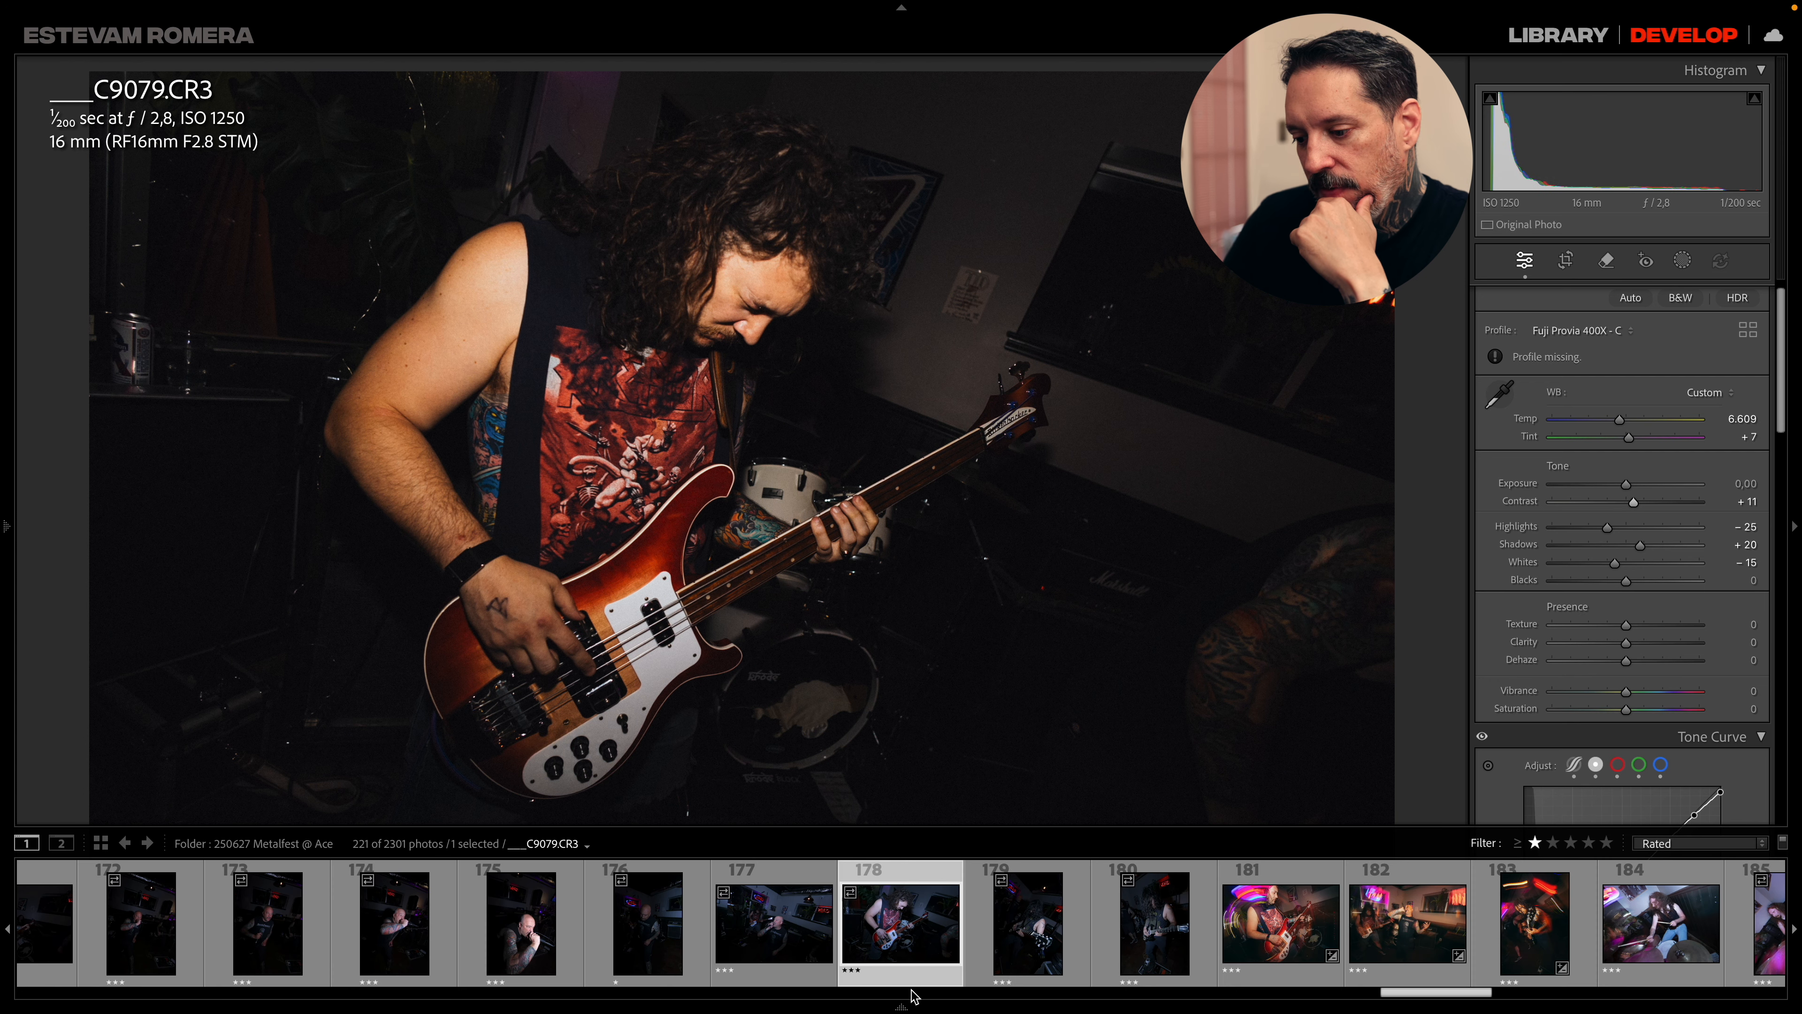
left_click(1043, 930)
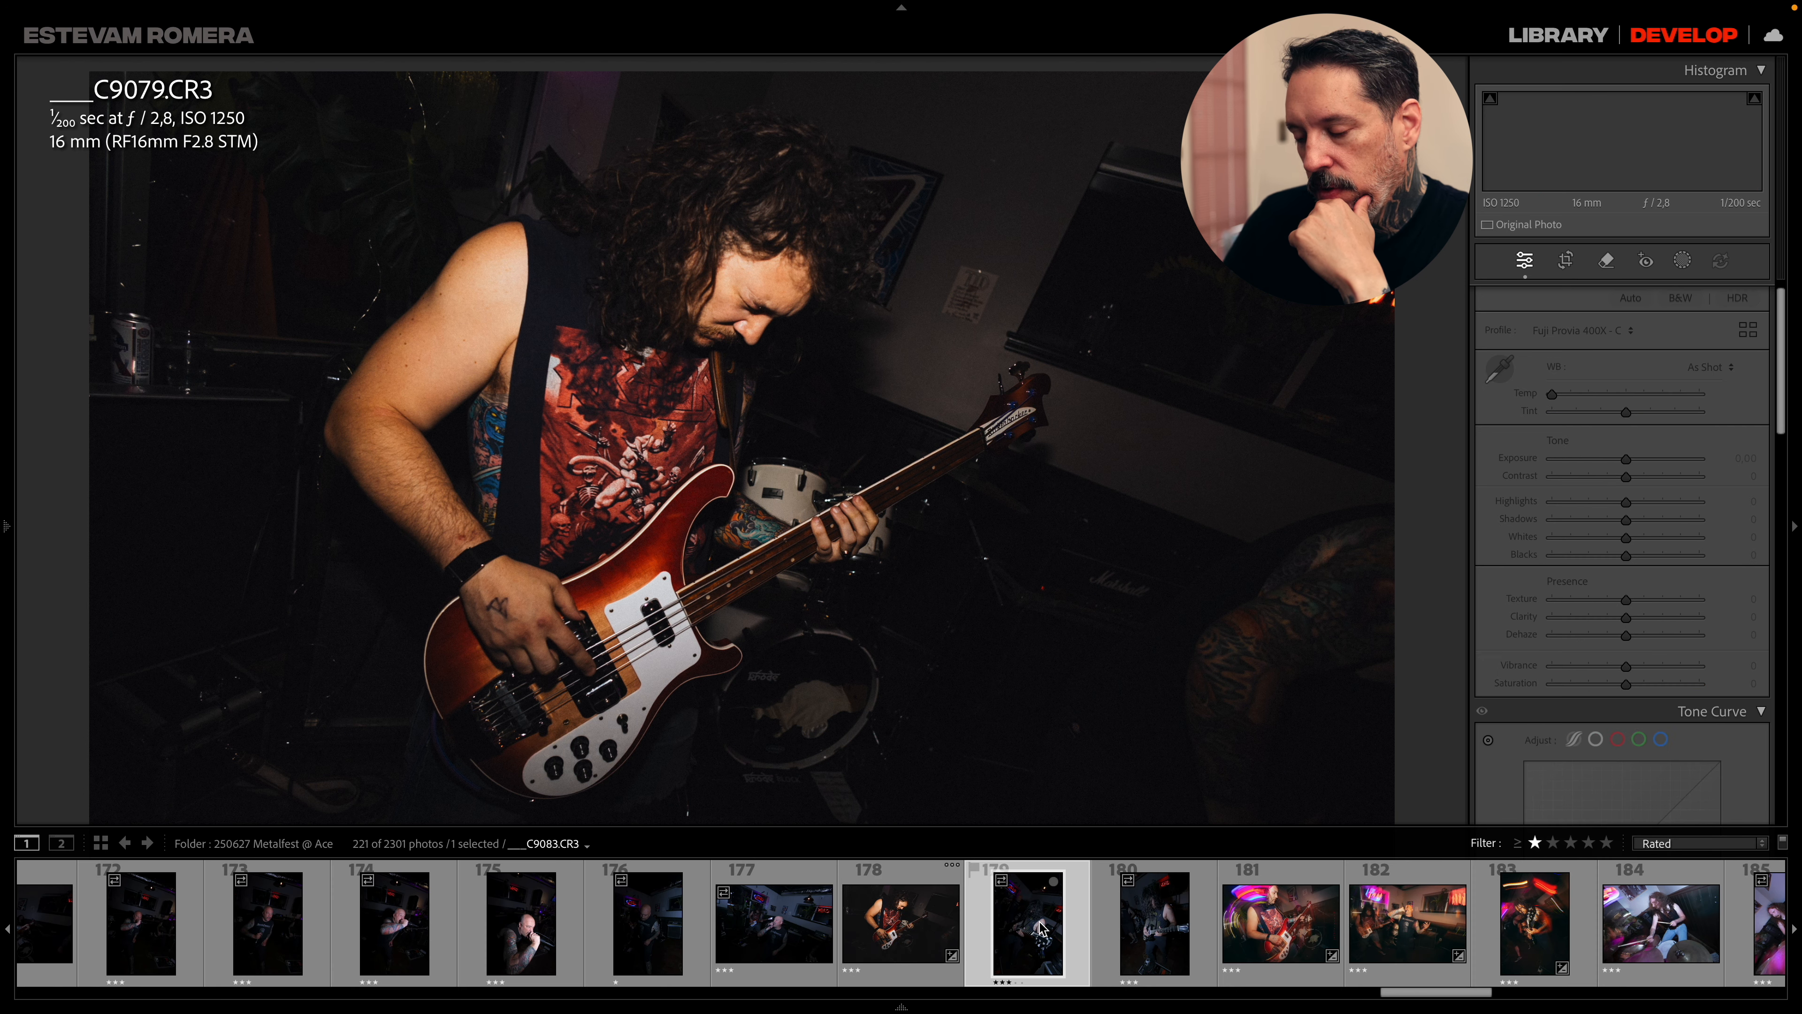
left_click(1510, 378)
left_click(936, 488)
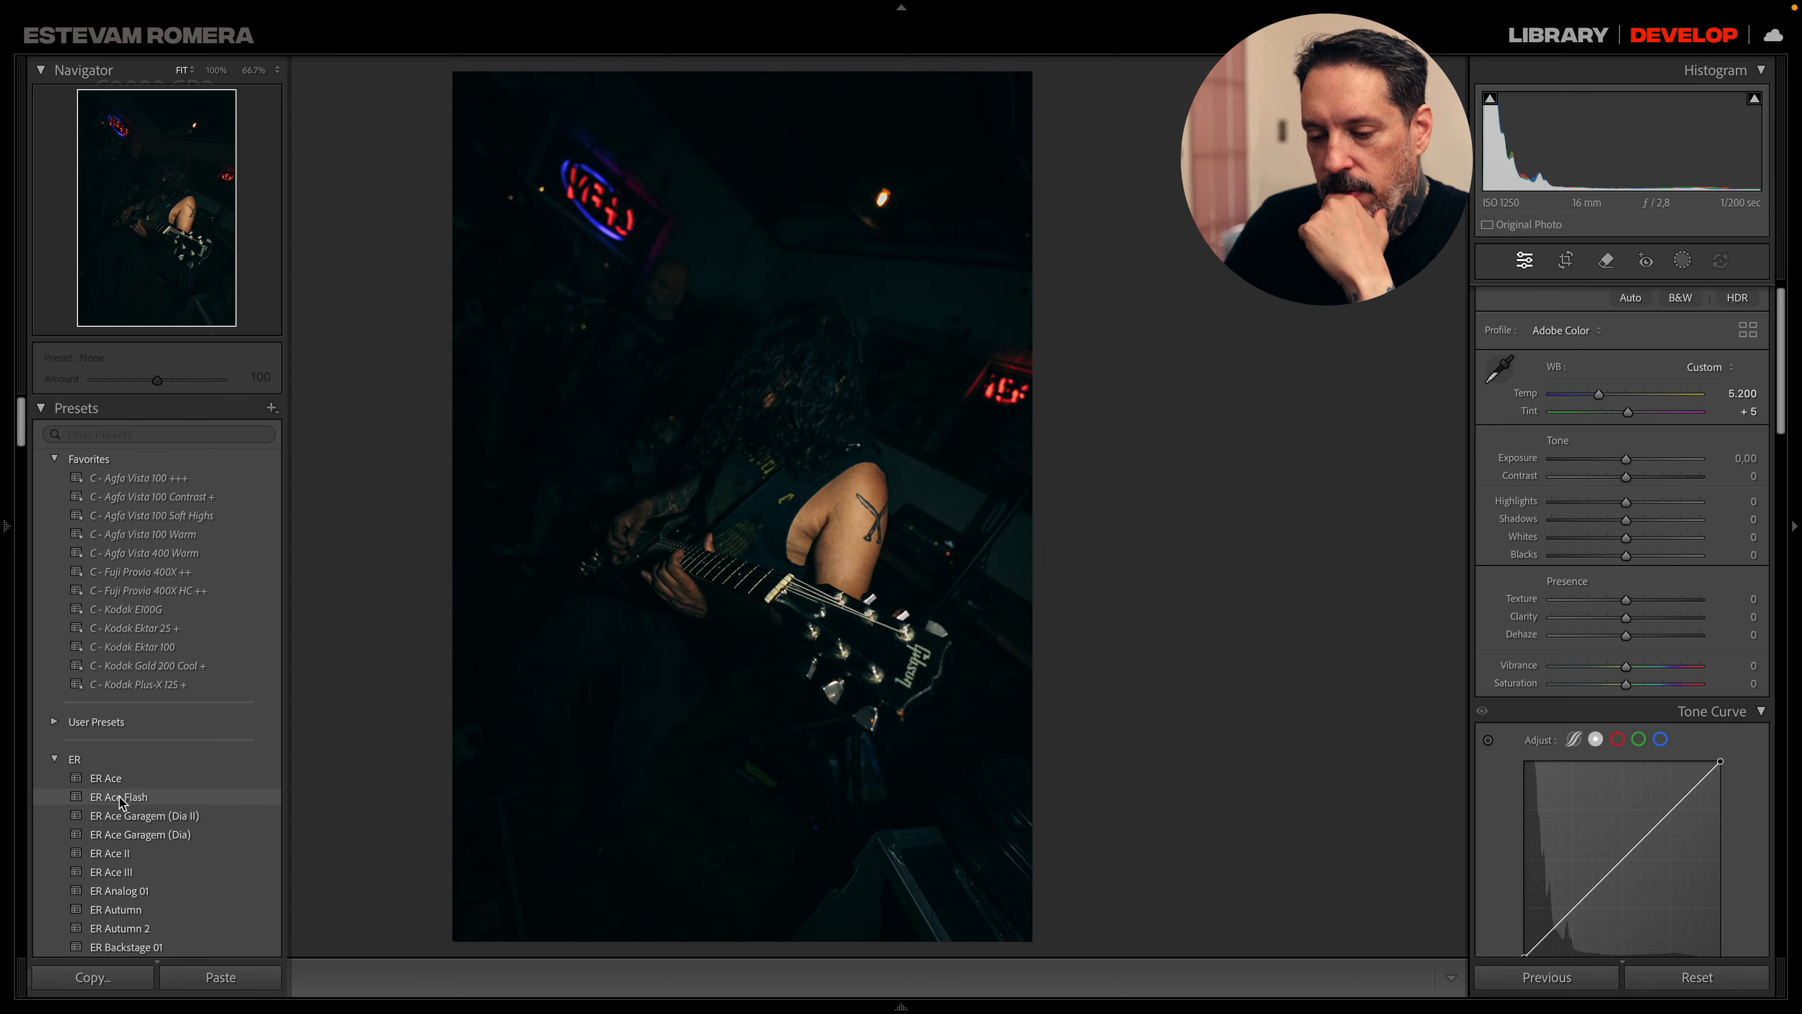
- Review the edited photos ___C9079.CR3, ___C9106.CR3 and ___C9114.CR3 one after another
mouse_move(882, 1007)
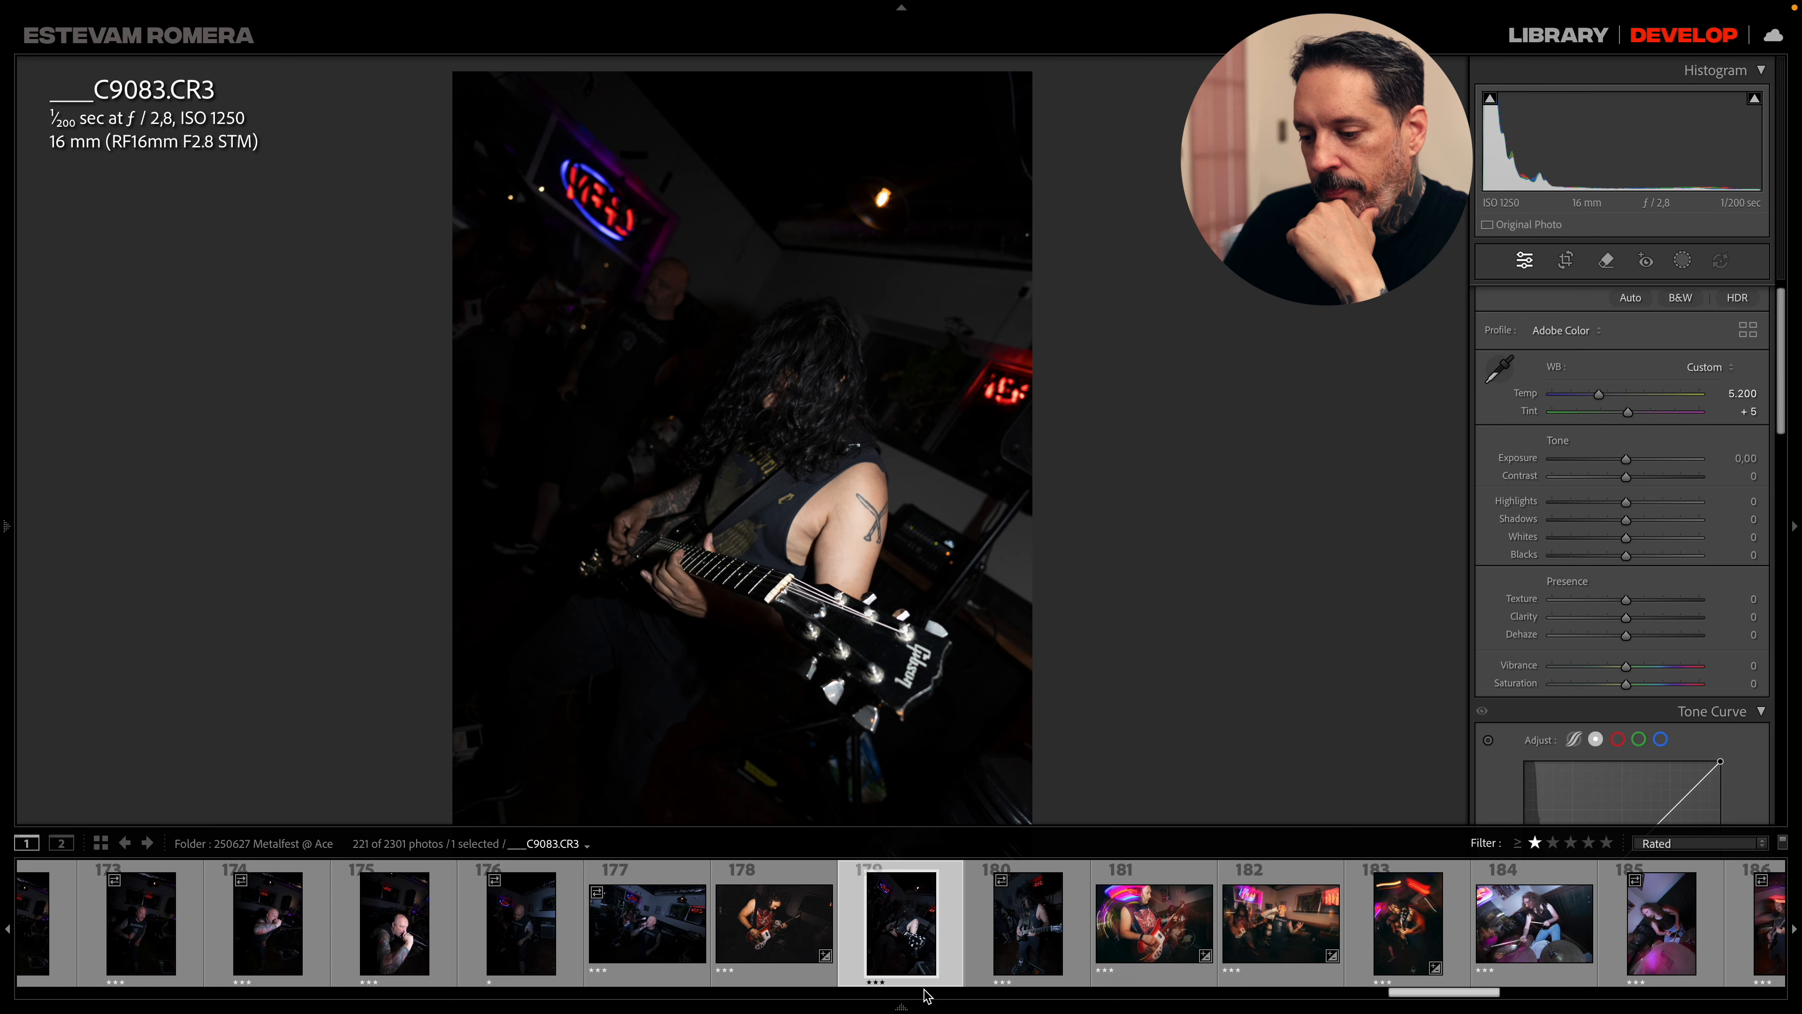
left_click(781, 941)
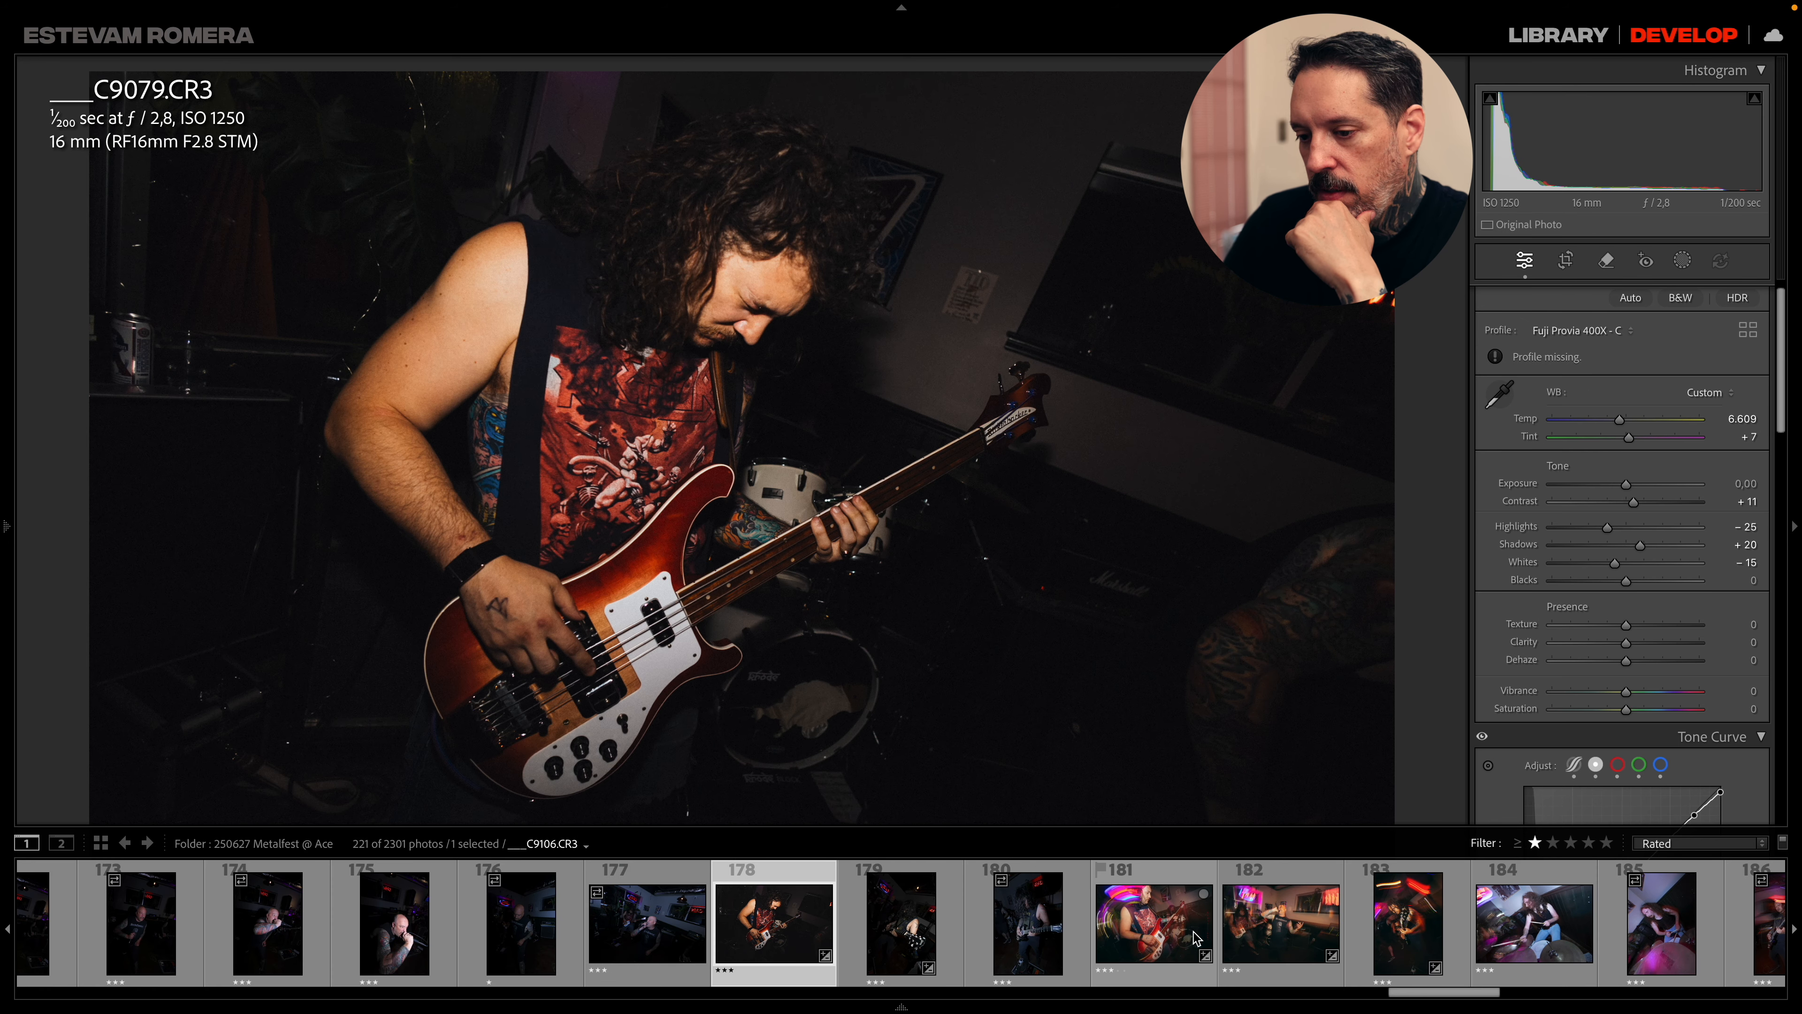
left_click(1192, 942)
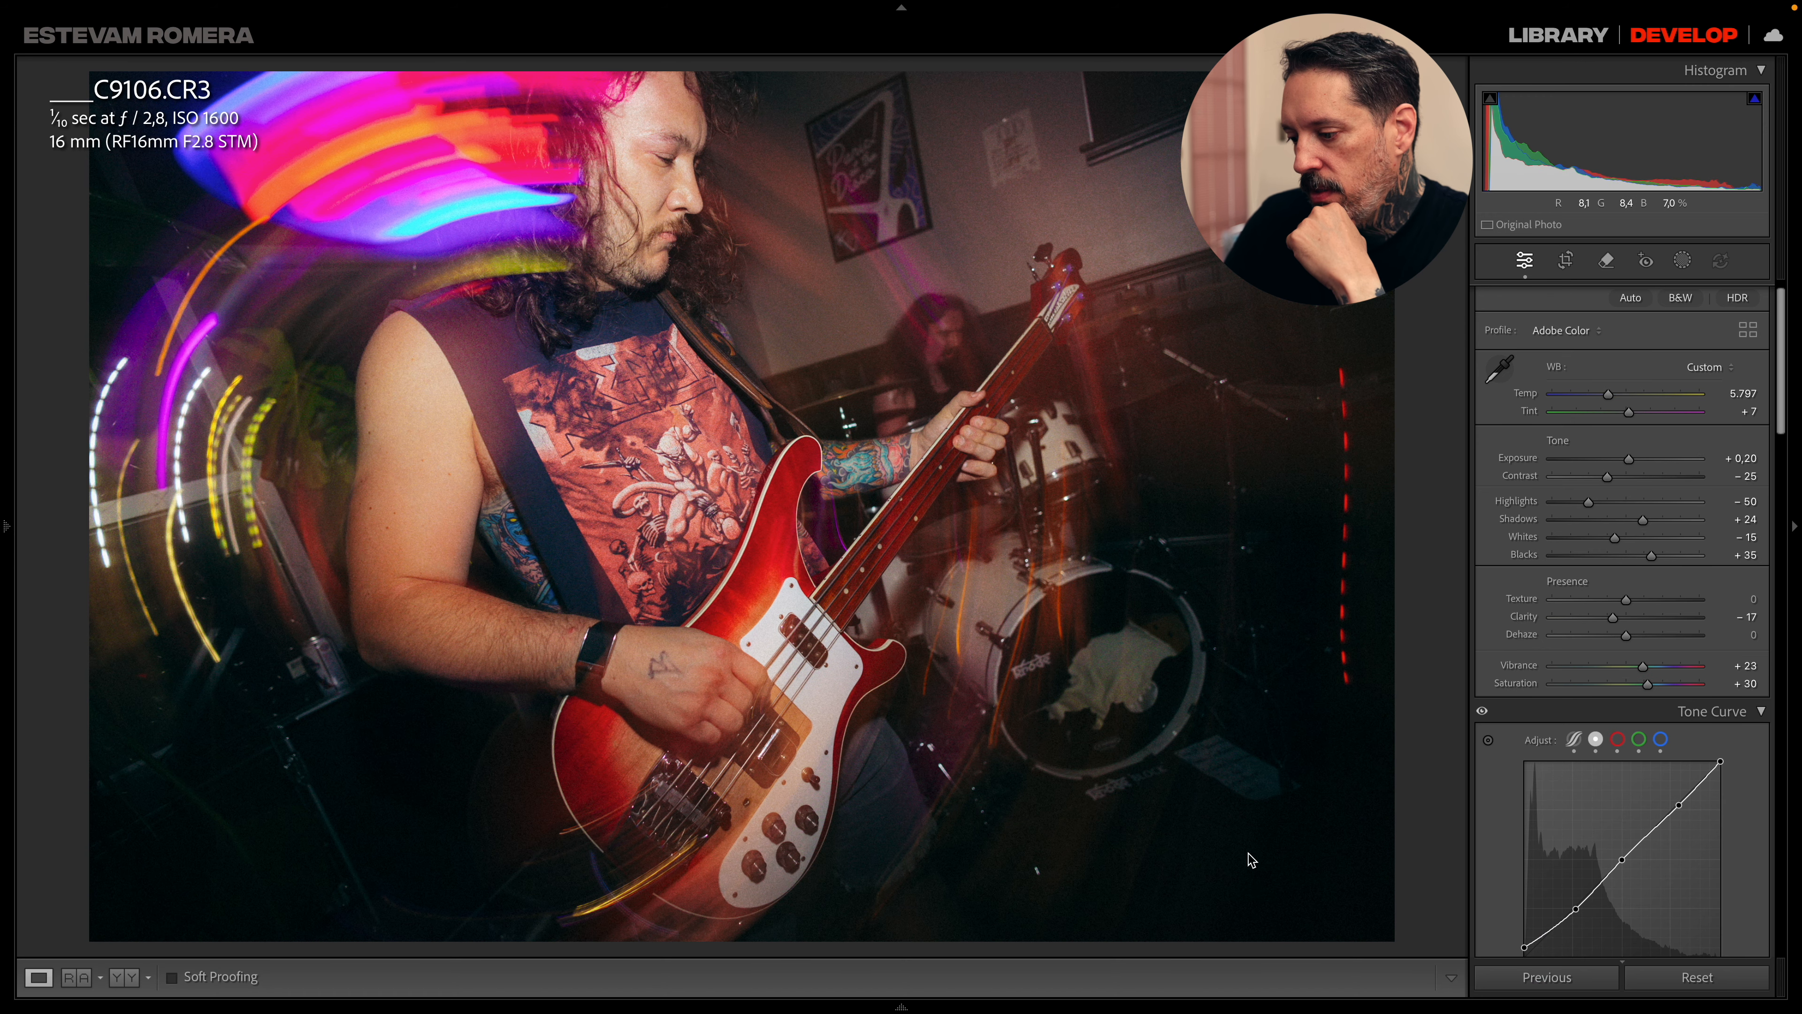
left_click(1145, 939)
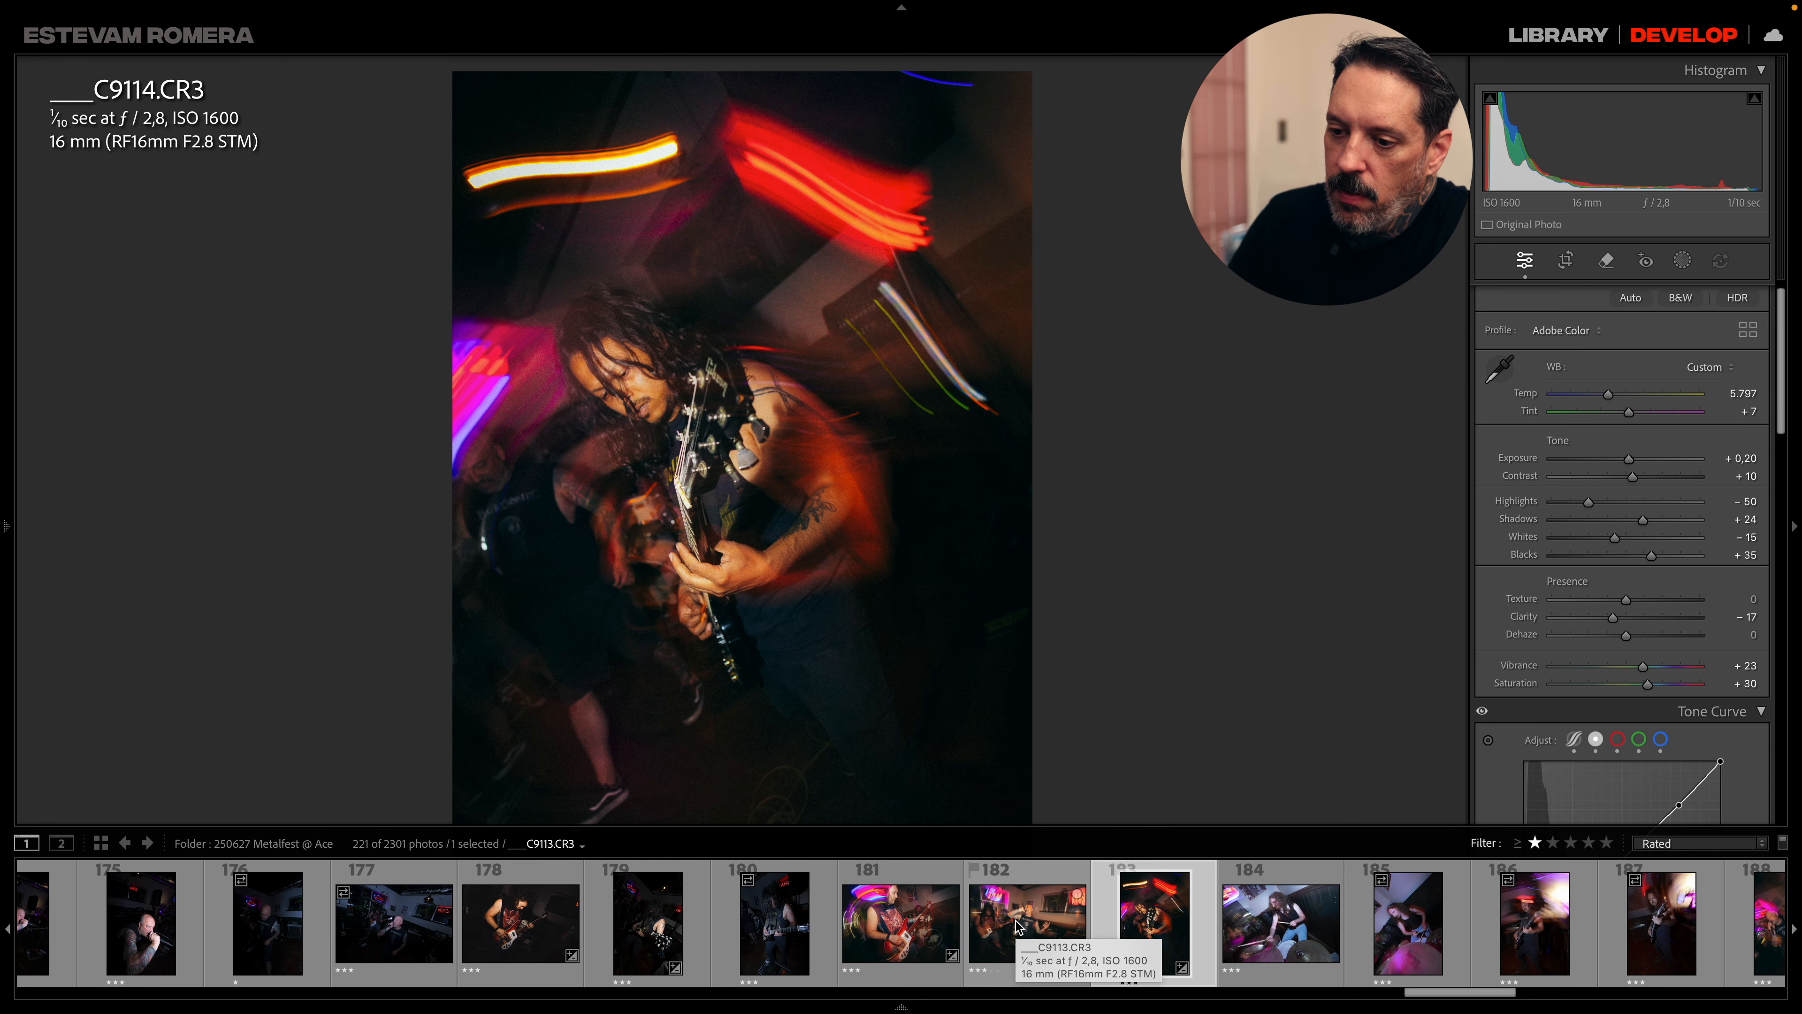
- Copy the develop settings of ___C9113.CR3, leaving out transform, remove, crop and calibration, and hide the filmstrip
left_click(1019, 926)
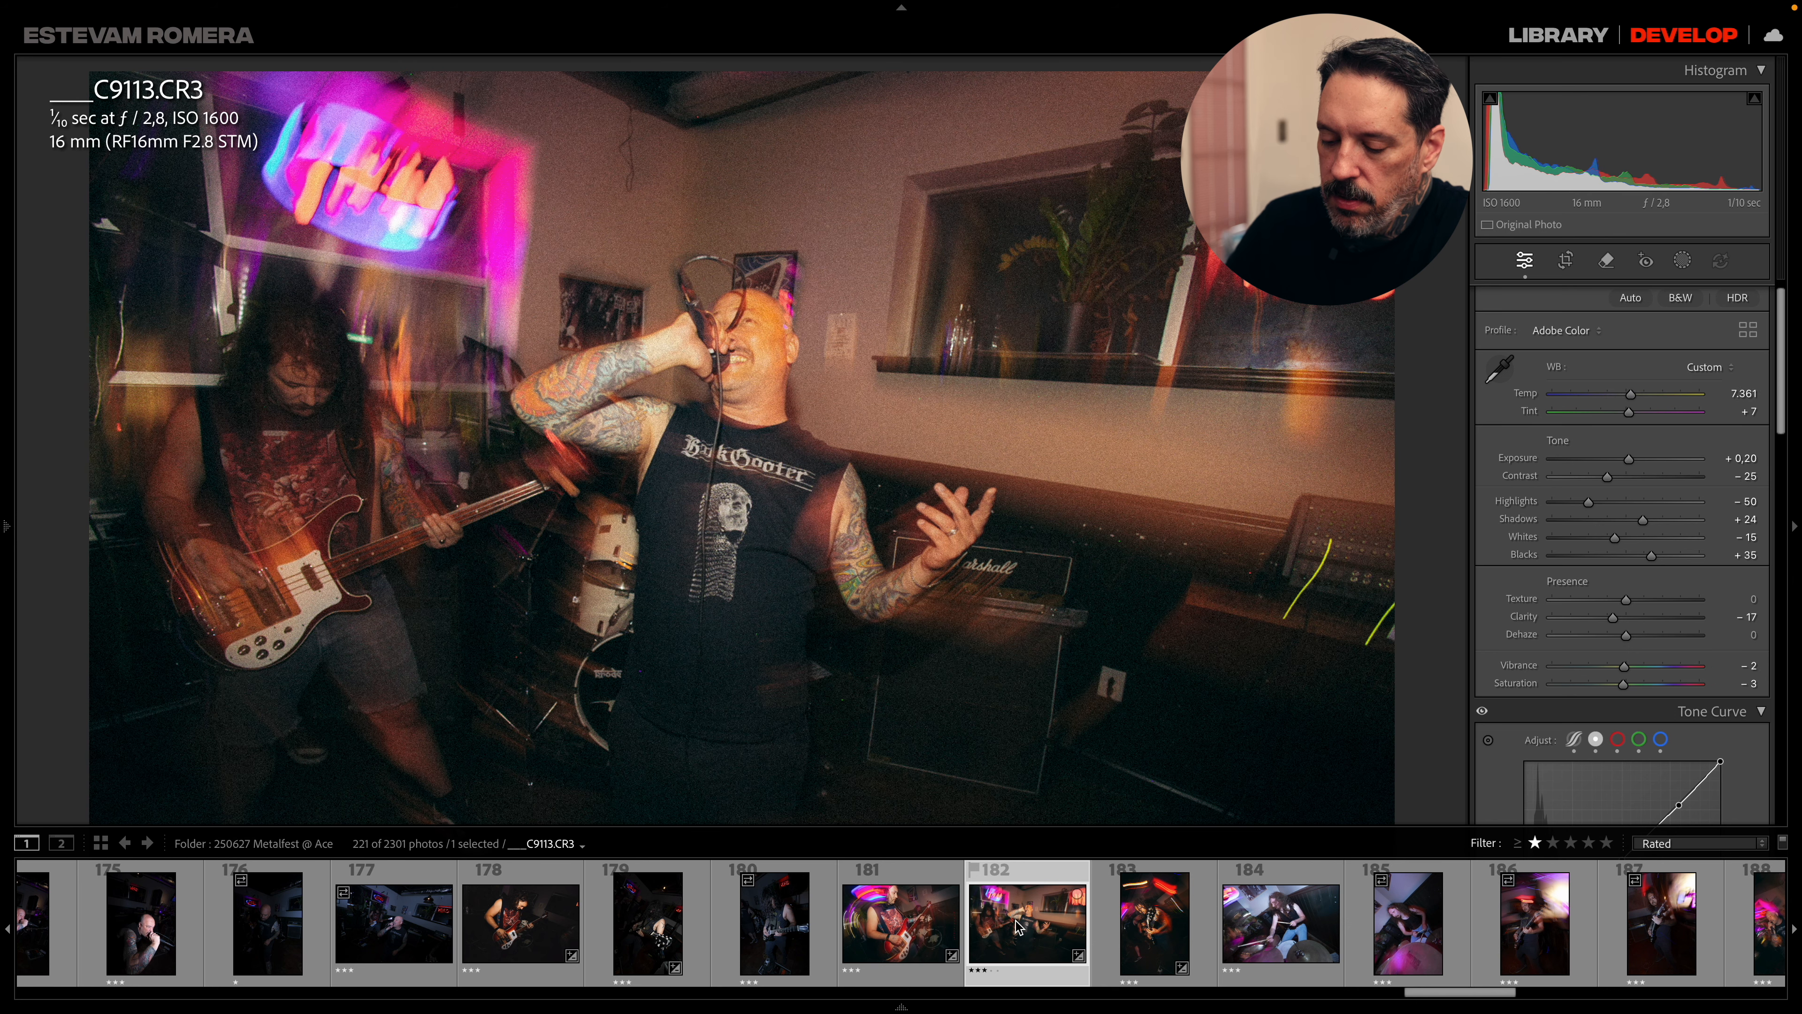
key("super+shift+c")
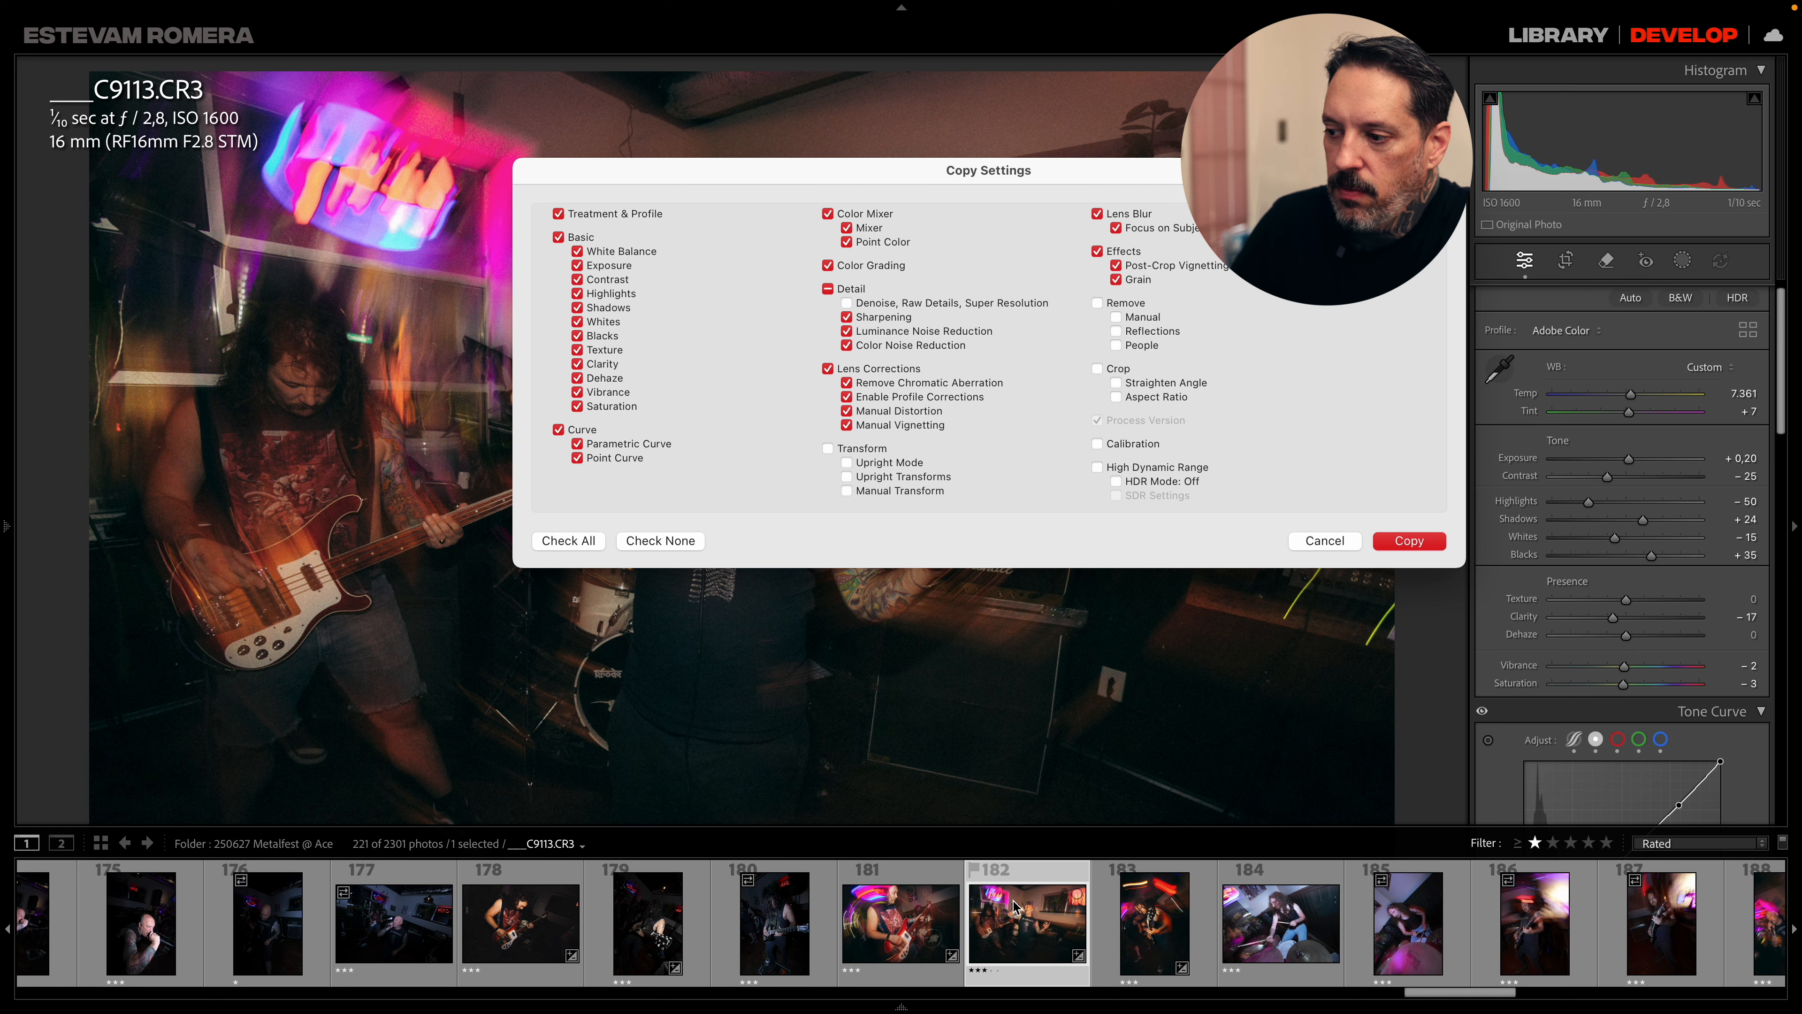
left_click(1409, 541)
key("F6")
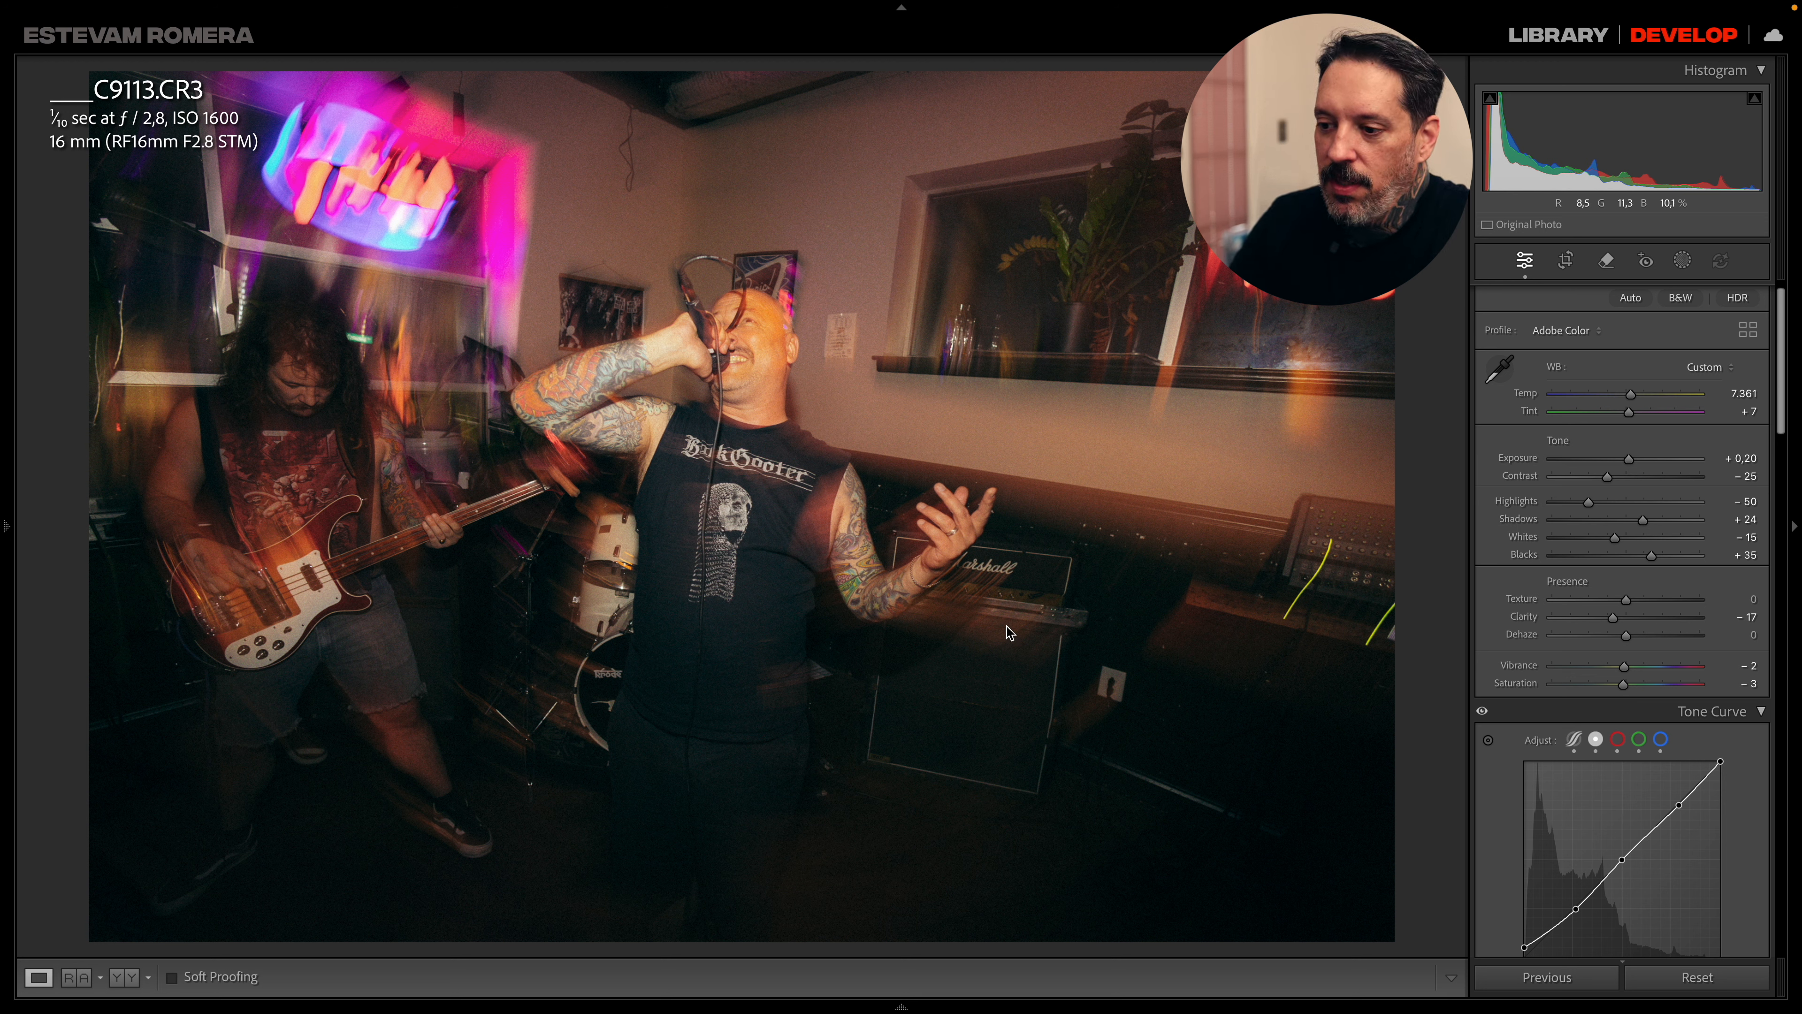
- Look through the red-haired singer's photos ___C9223.CR3, ___C9230.CR3 and ___C9237.CR3, and open ___C9278.CR3
mouse_move(922, 1004)
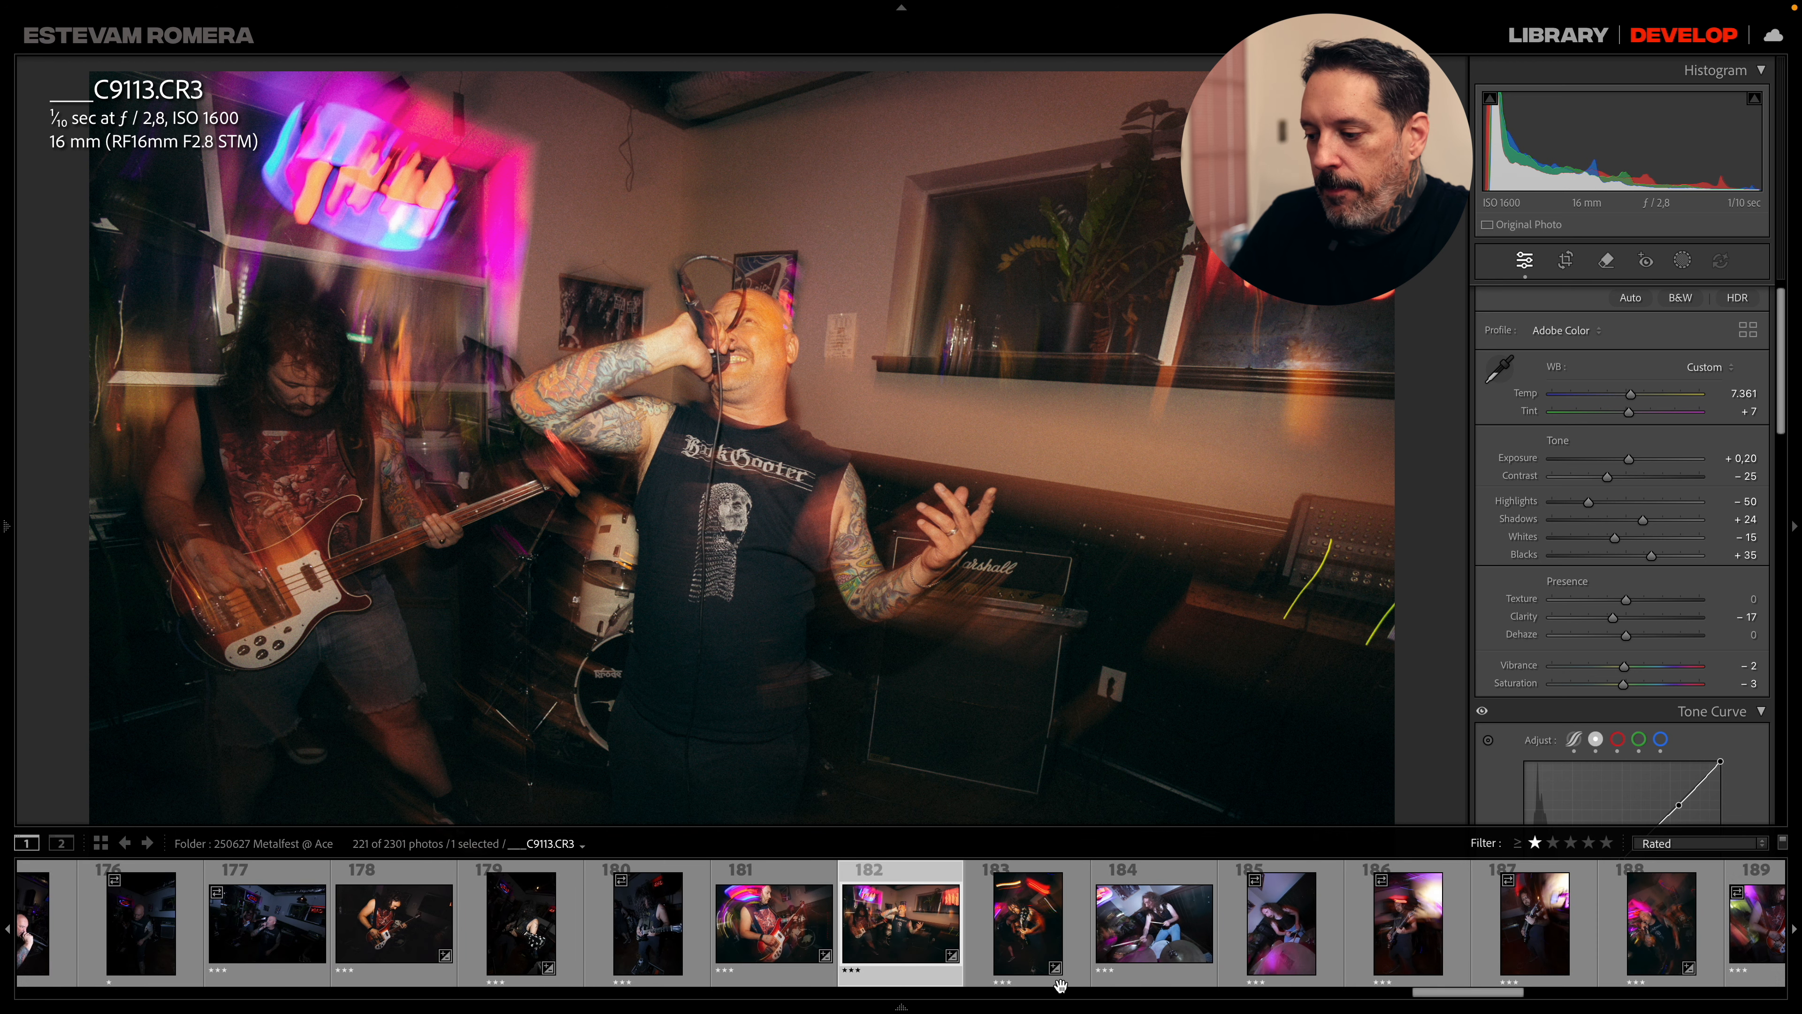
left_click_drag(1440, 993, 1558, 988)
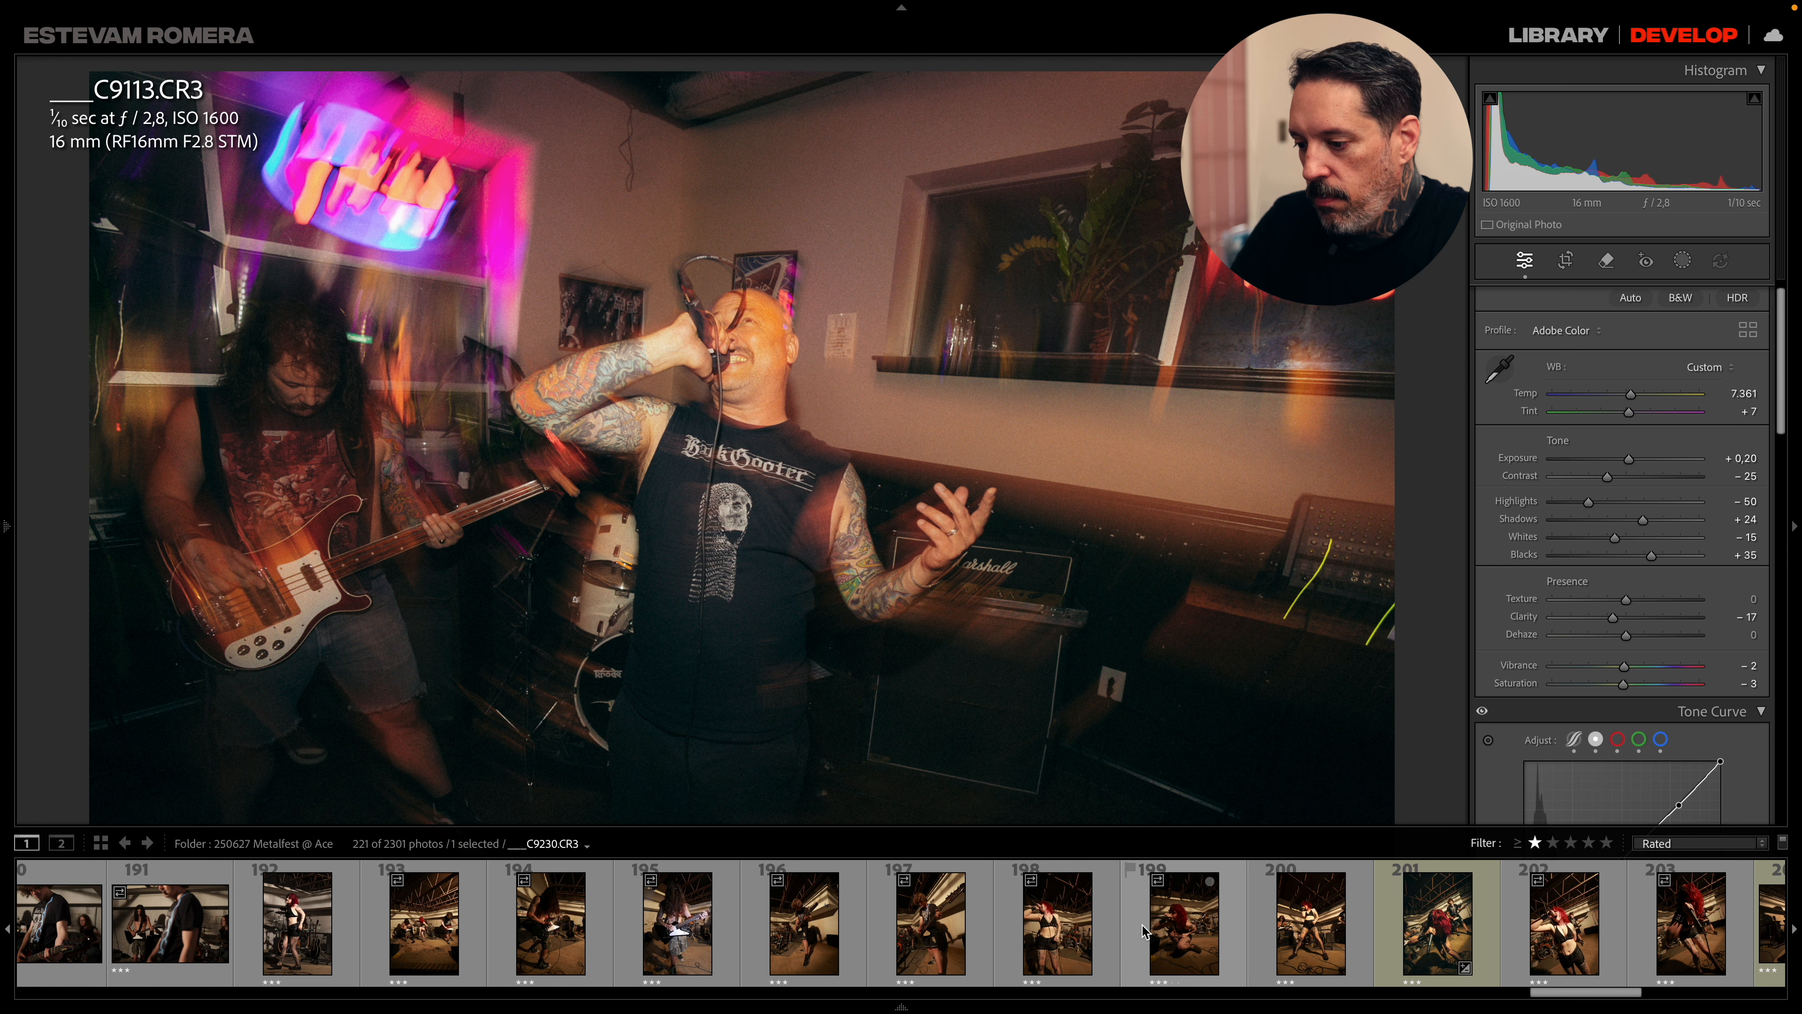
left_click(1092, 922)
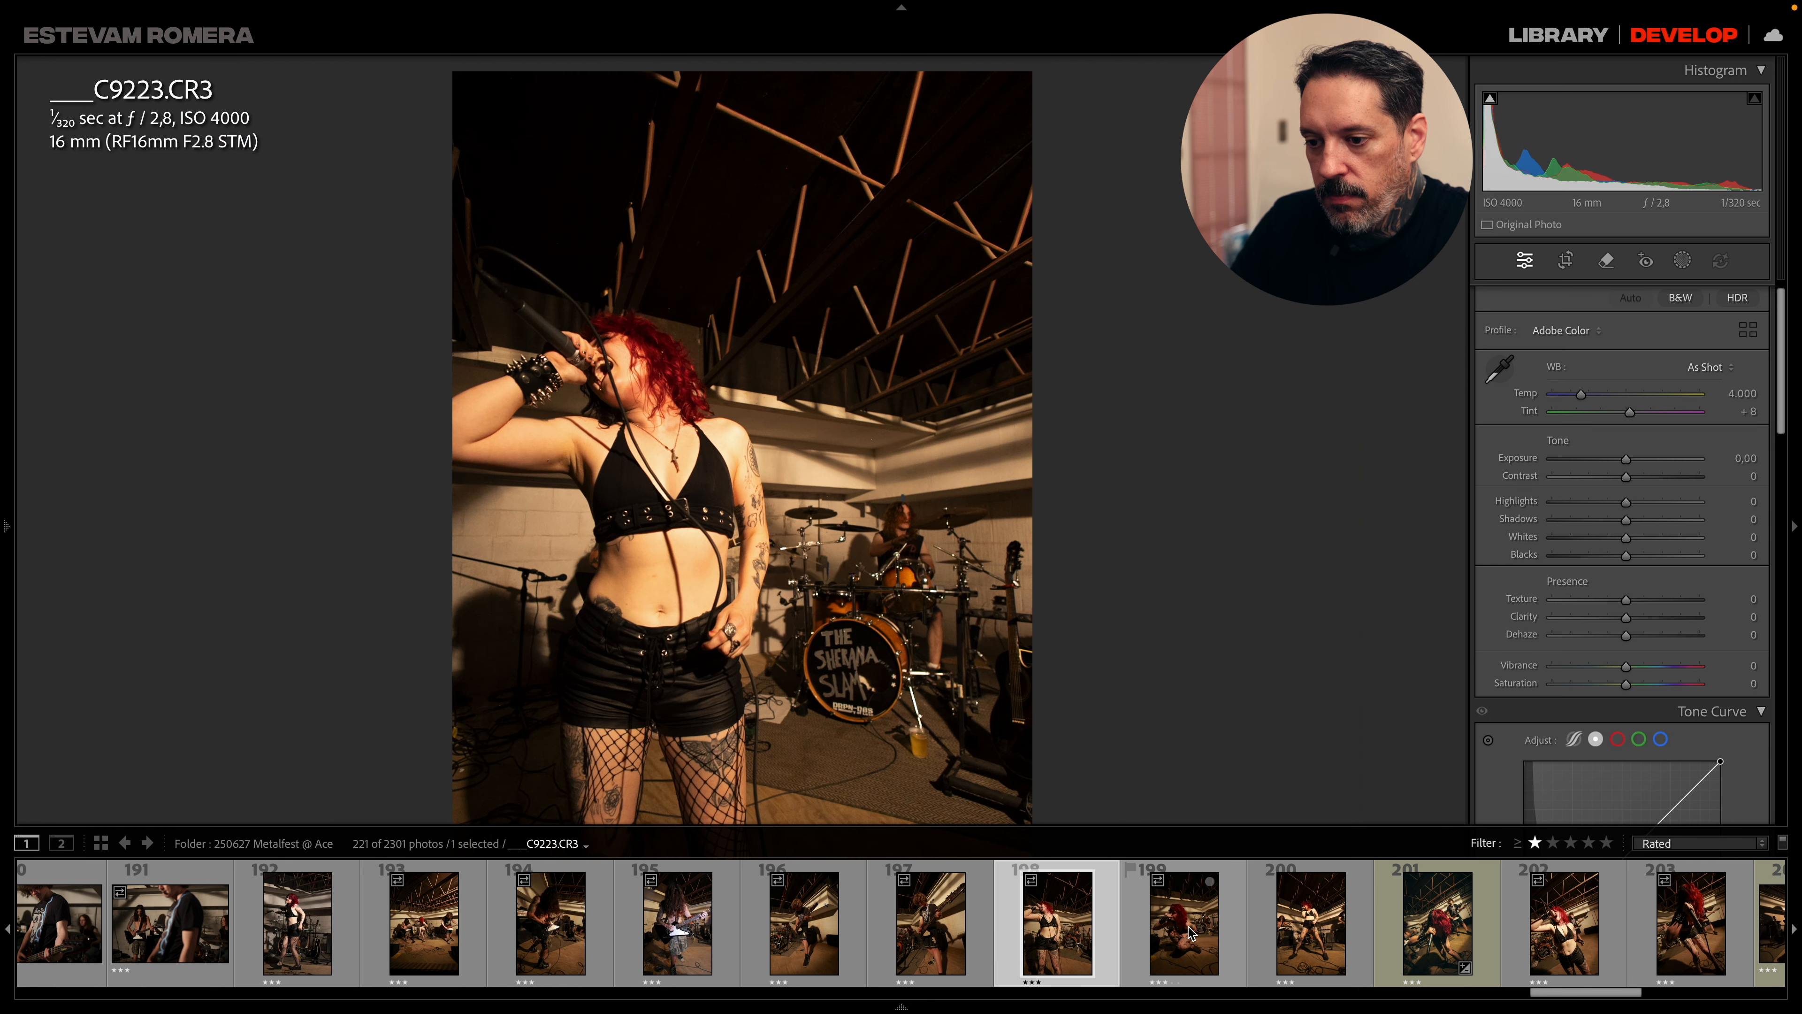
left_click(1192, 932)
left_click(1273, 936)
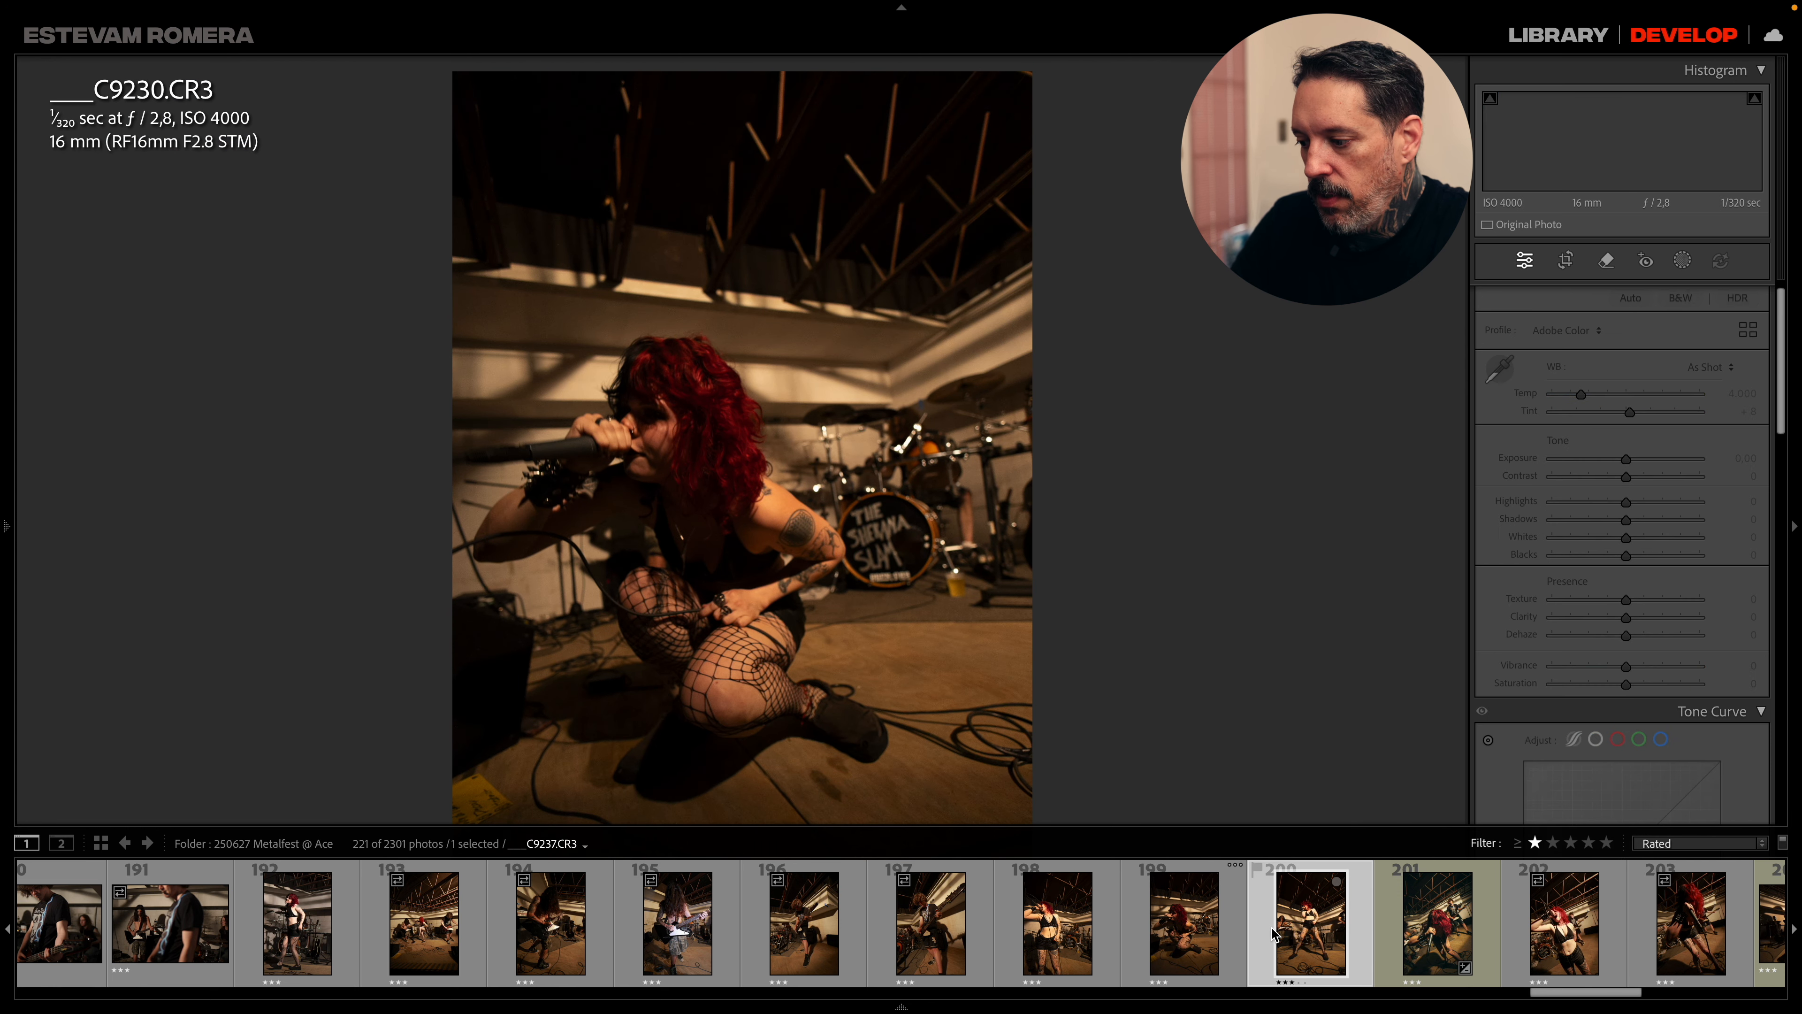
left_click(1430, 930)
left_click_drag(1587, 997, 1637, 992)
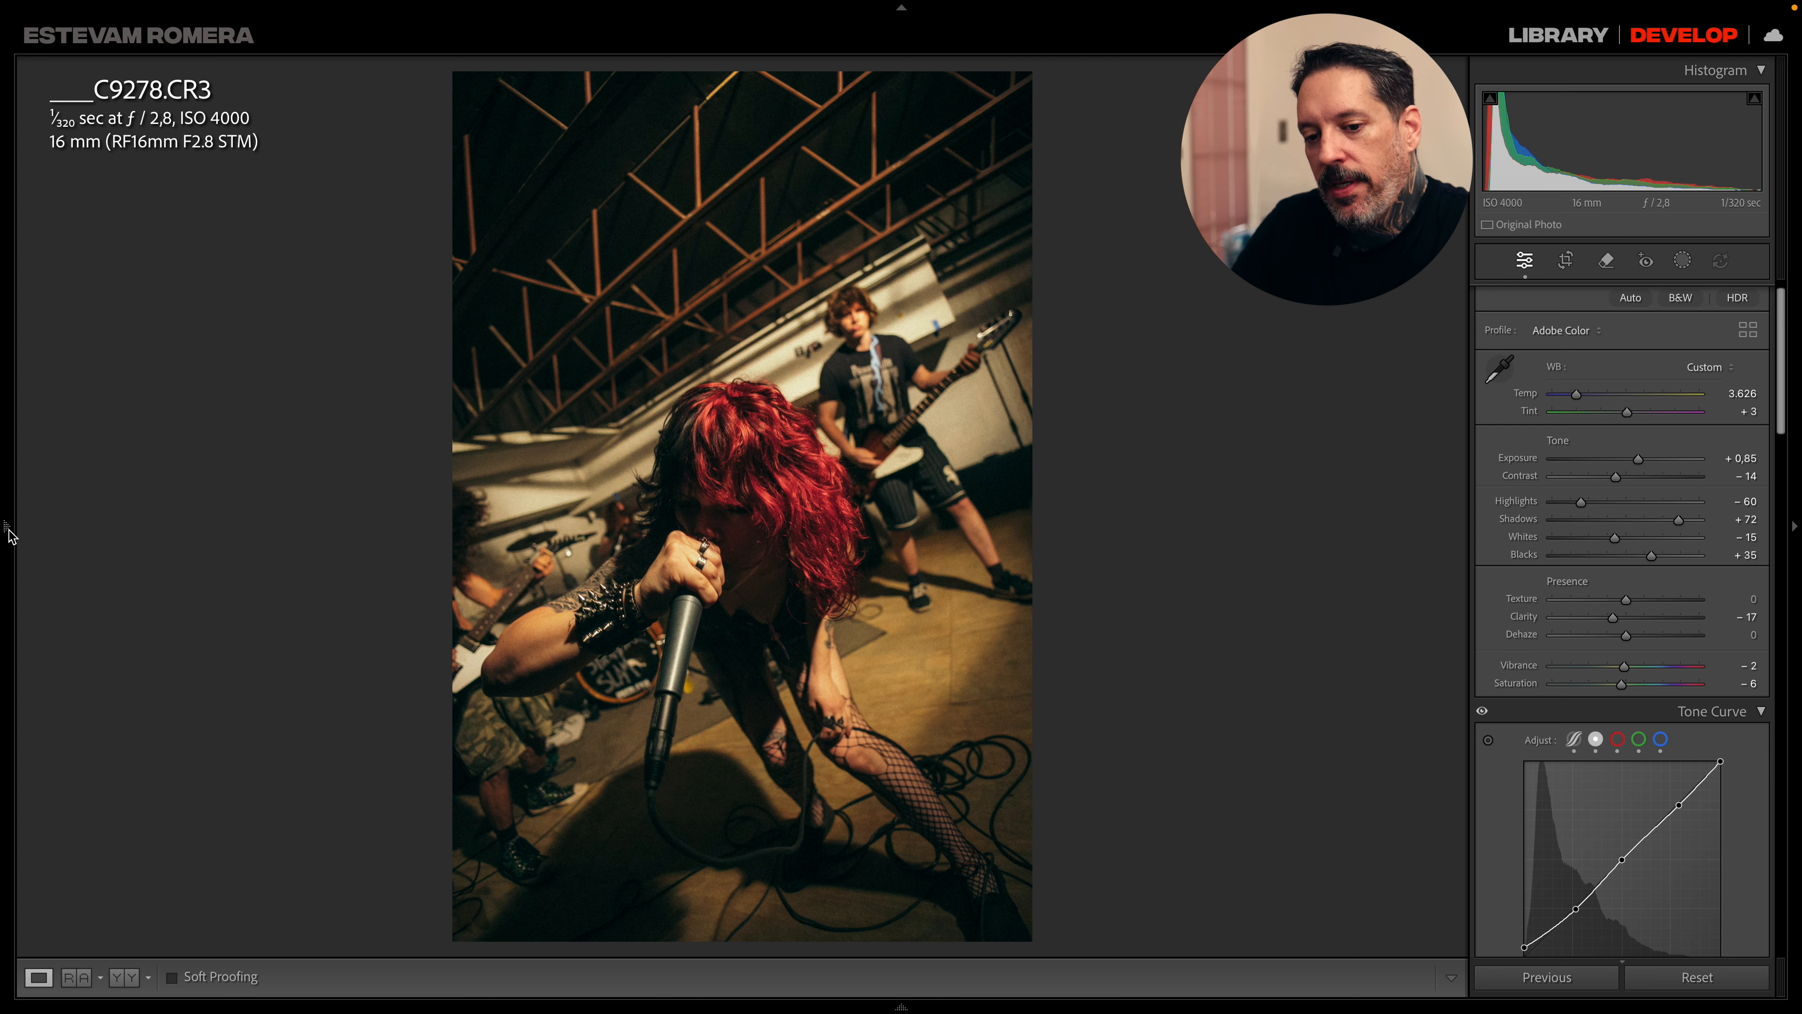
- Apply the C - Agfa Vista 400 Warm preset to ___C9278.CR3 and sample its white balance from the pale wall beside the guitarist
mouse_move(9, 533)
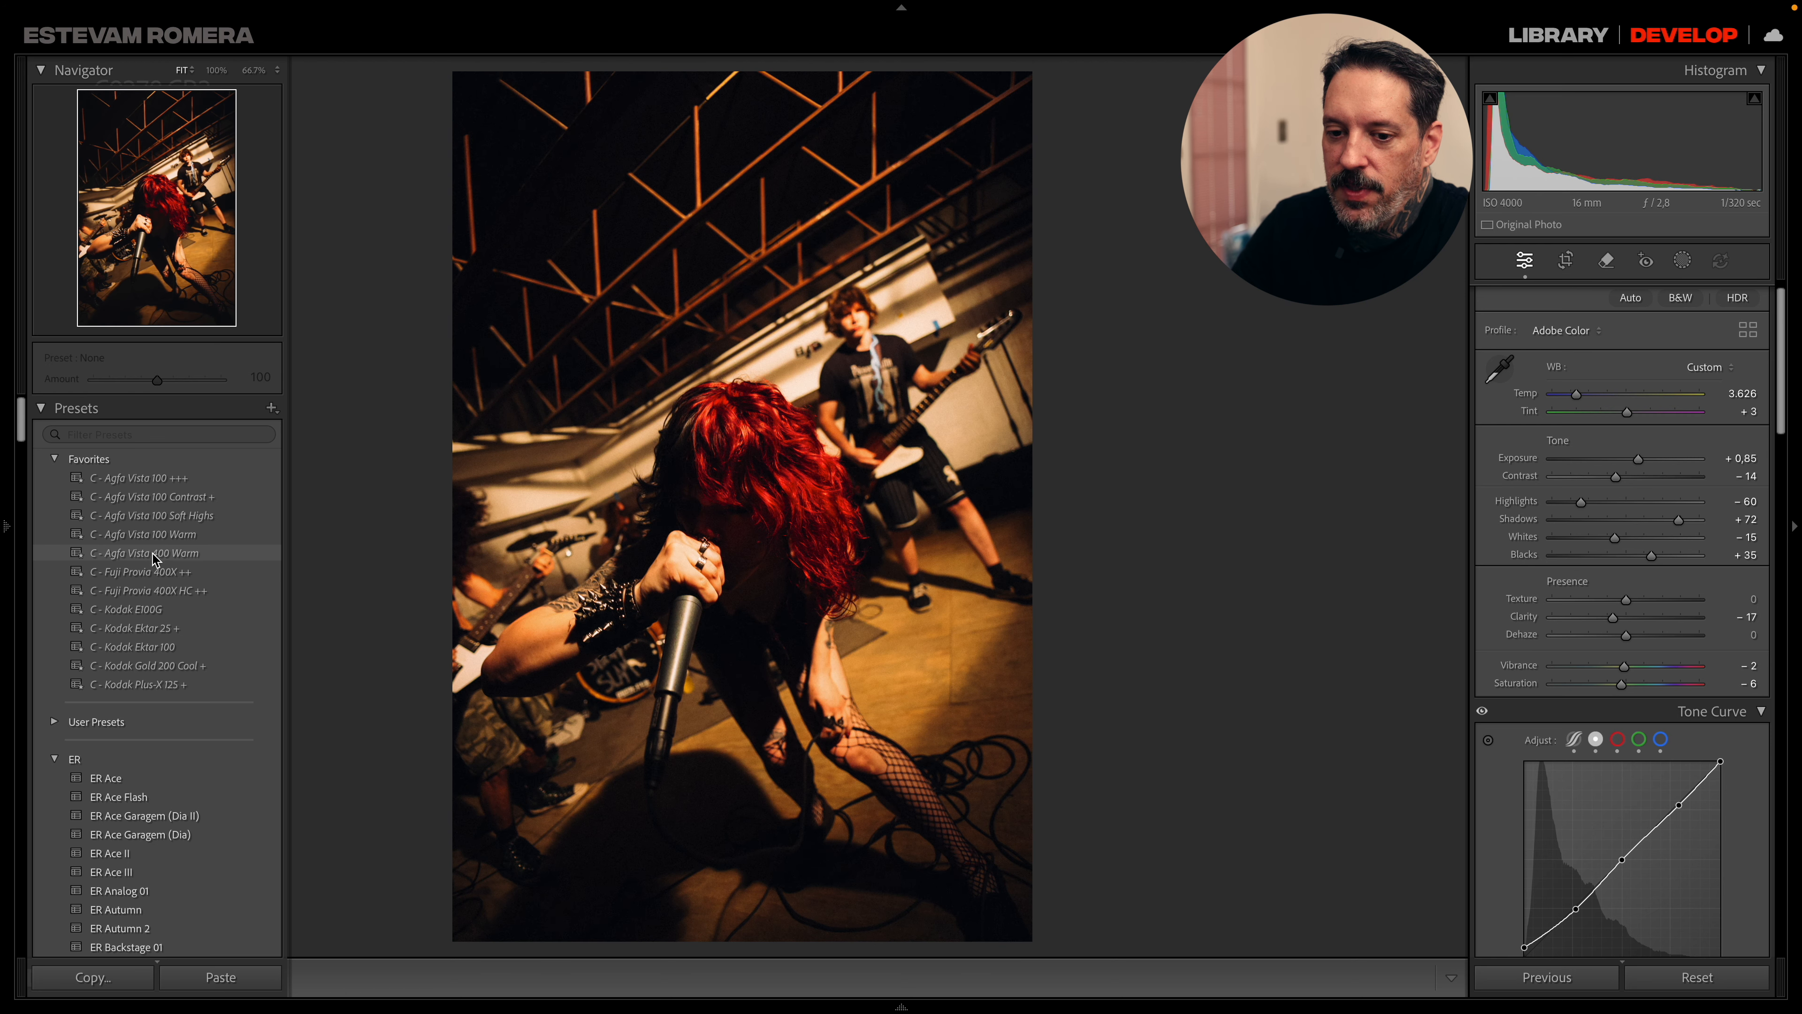
left_click(152, 554)
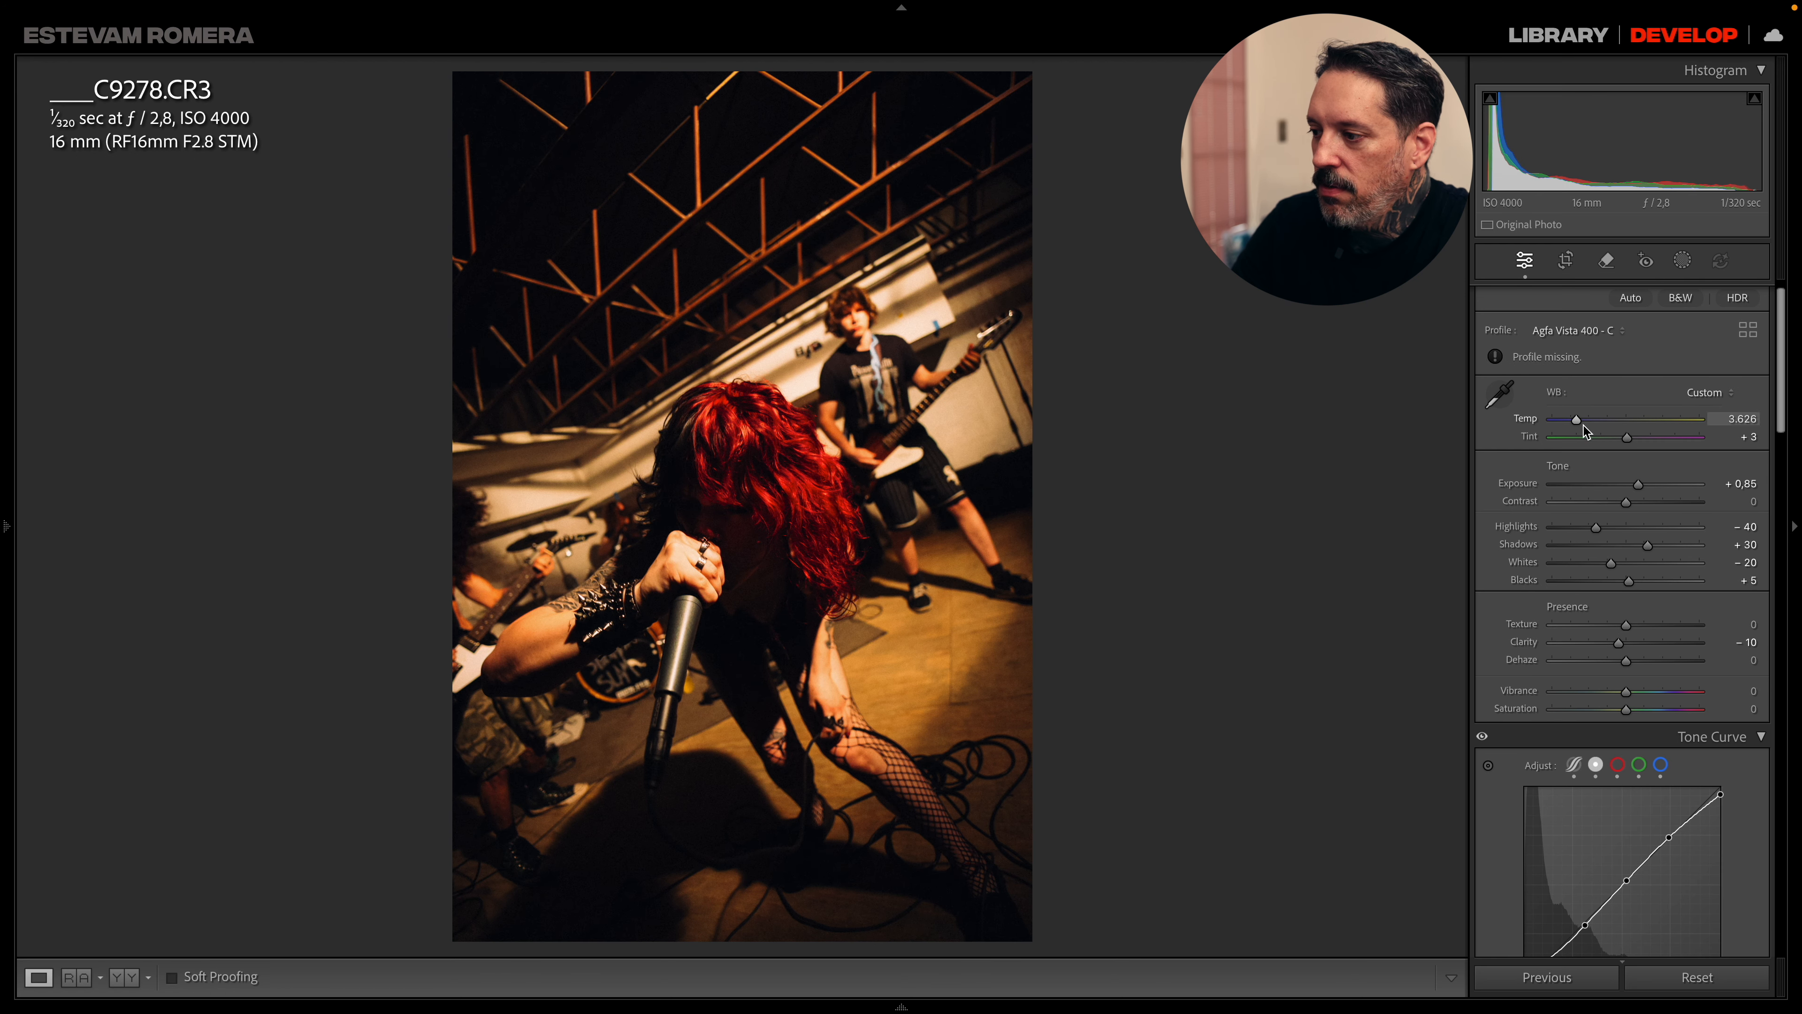
left_click(1498, 393)
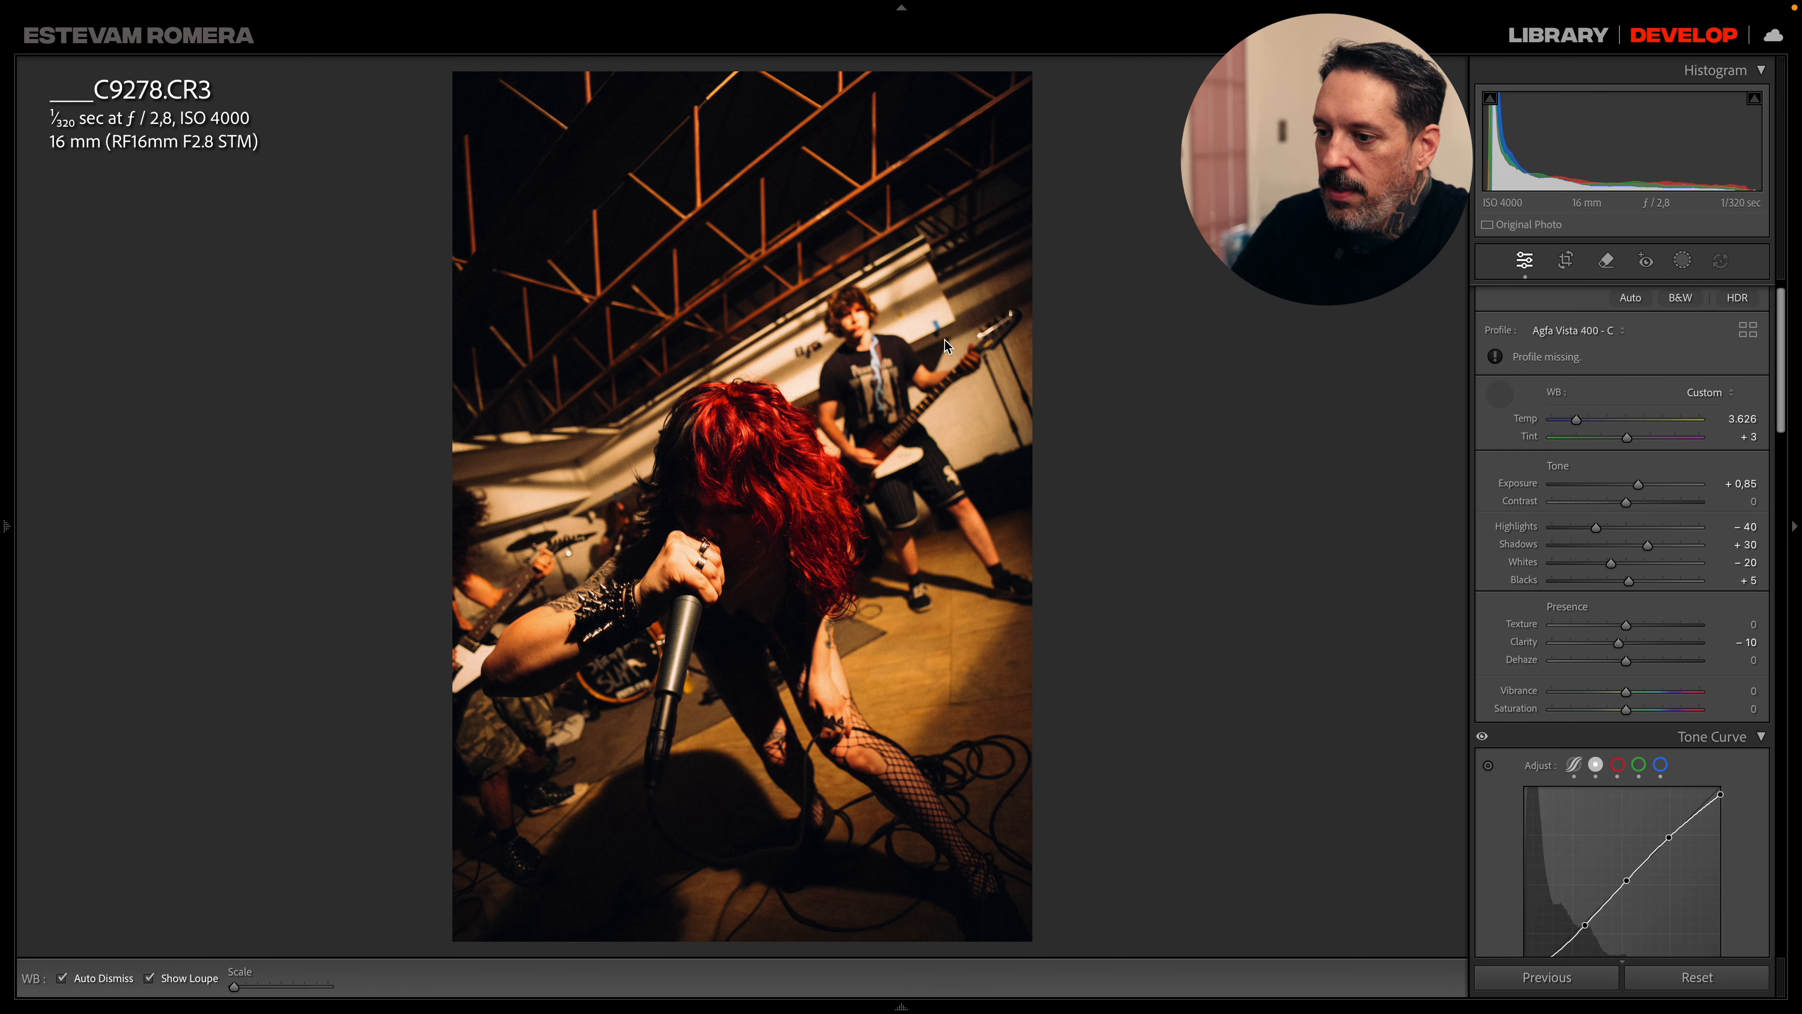
left_click(922, 323)
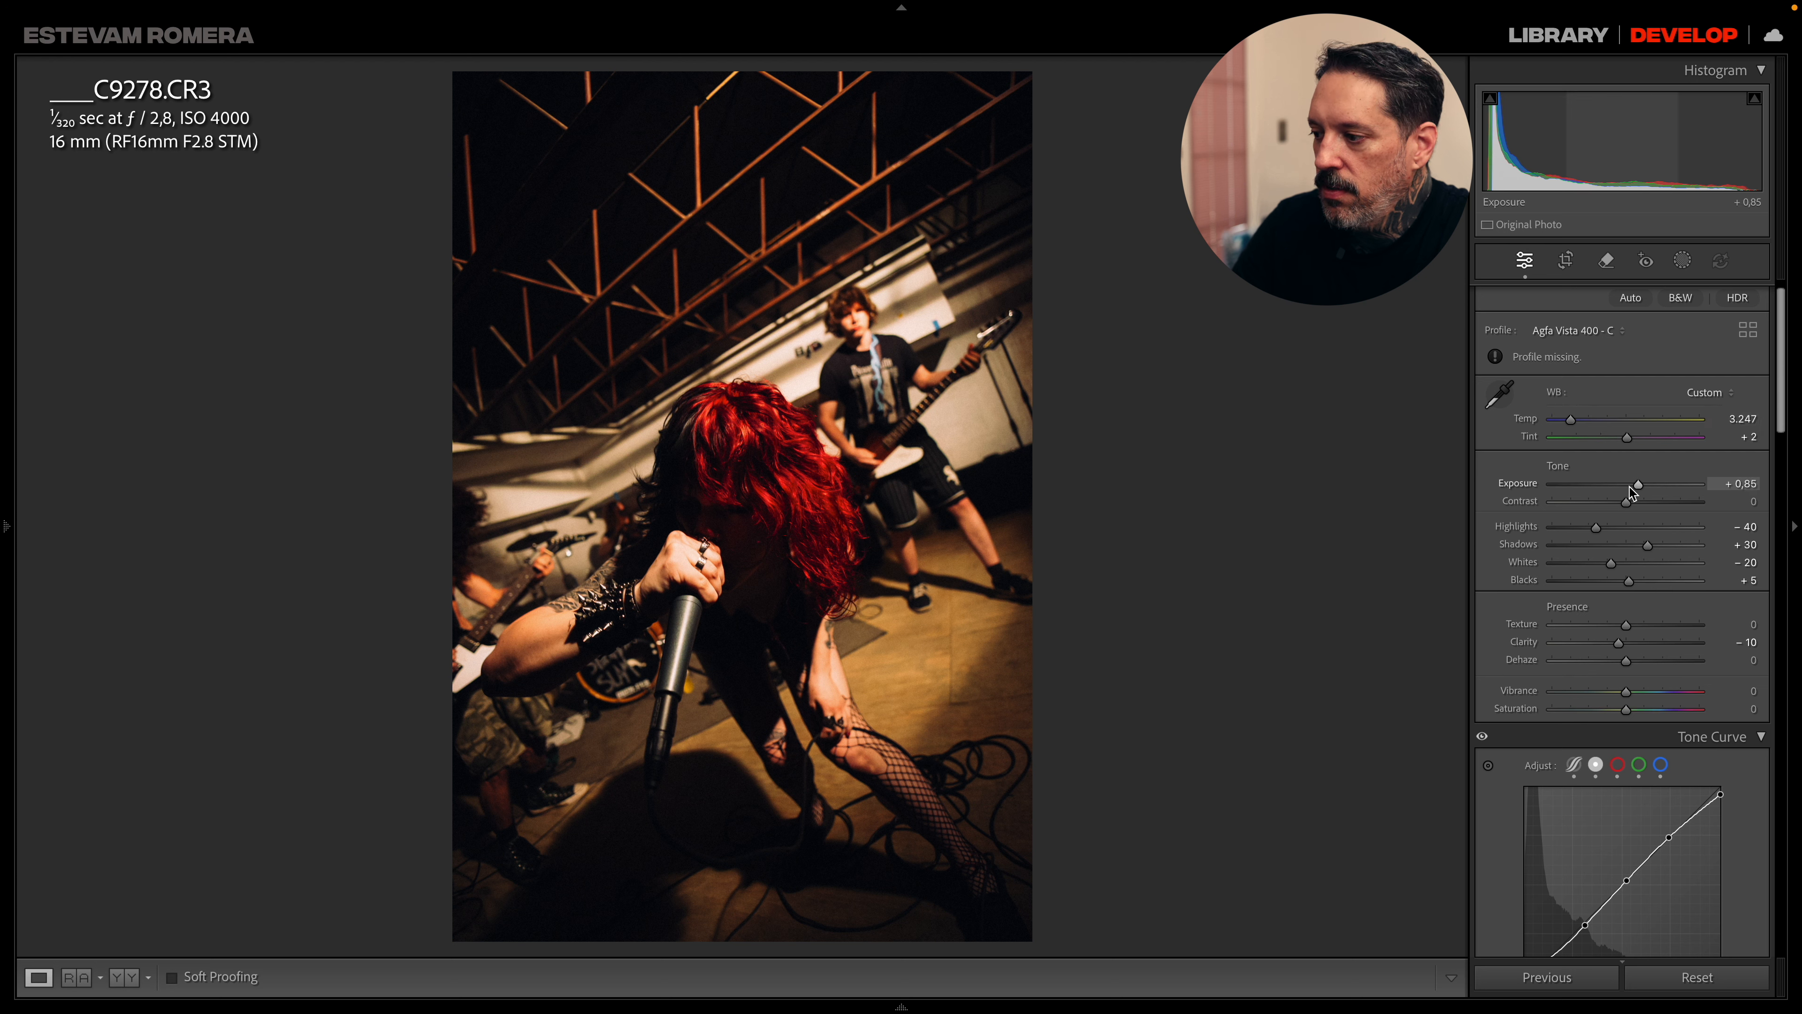
- Set the exposure to +1,00 and contrast to −30, and paint a brush mask over the singer's shaded face, neck and chest
mouse_move(1626, 503)
left_mouse_down()
mouse_move(1602, 503)
mouse_move(1644, 489)
left_mouse_up()
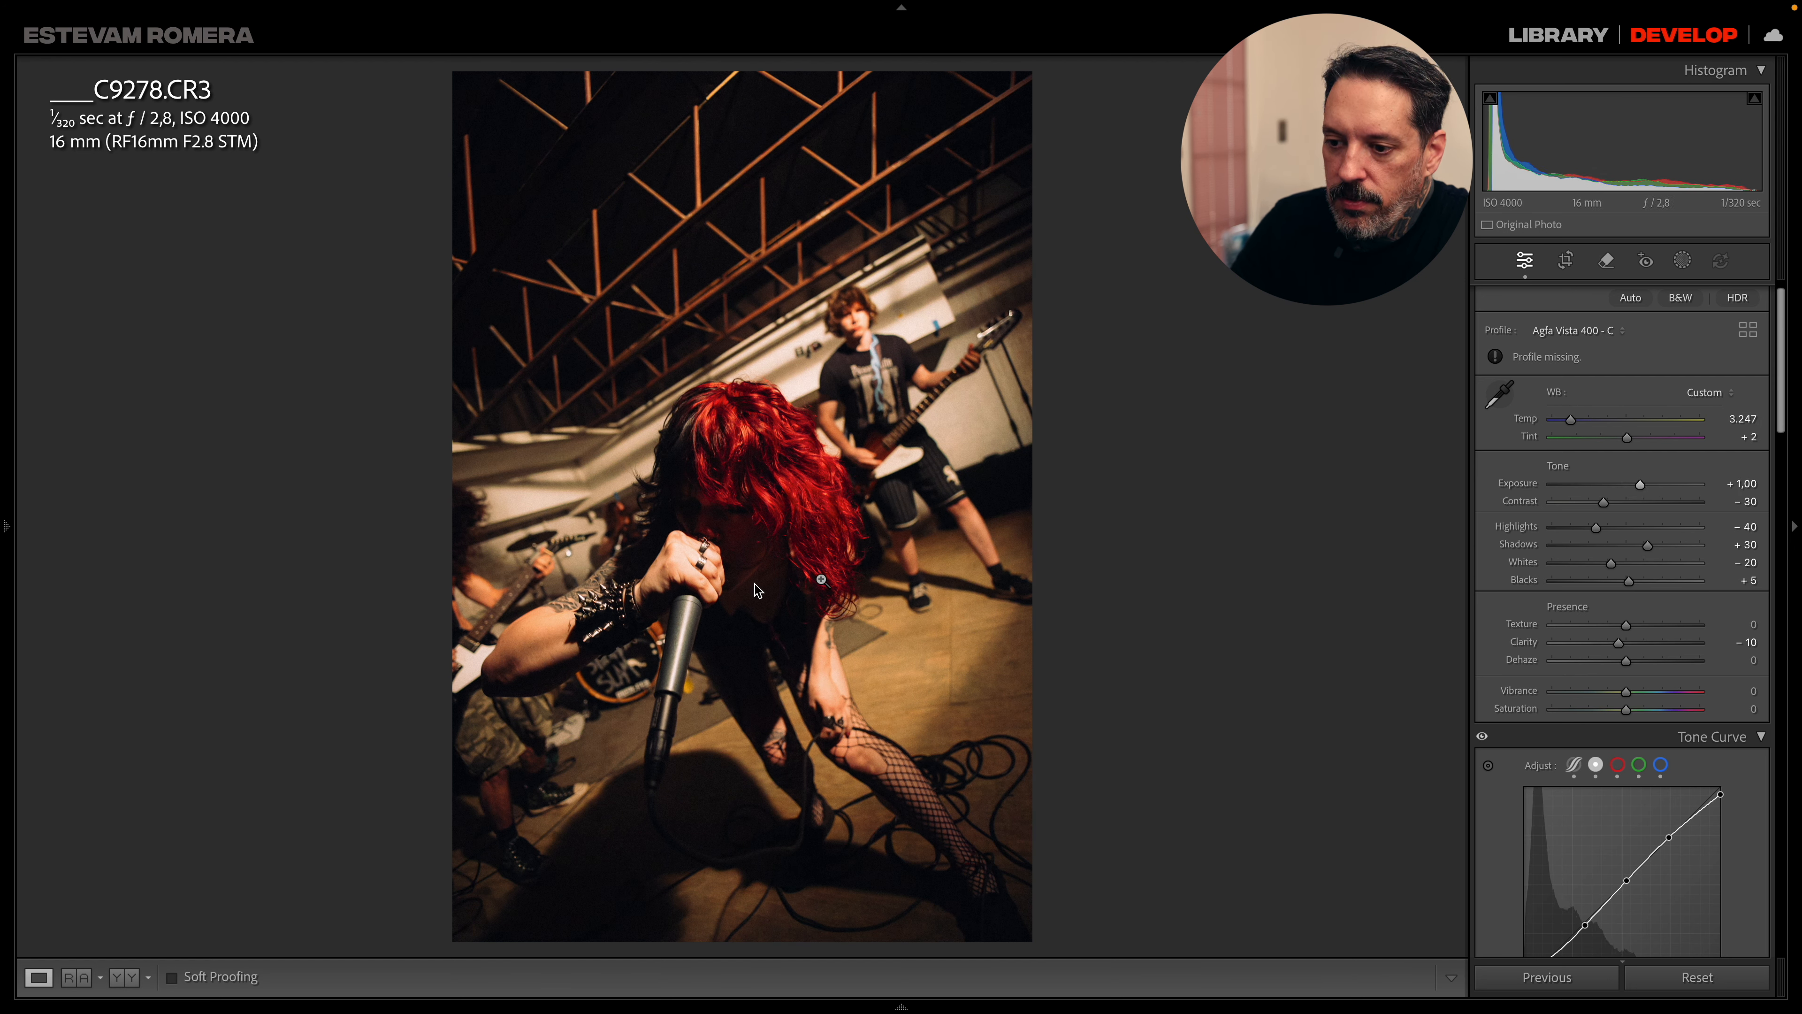
left_click(1685, 262)
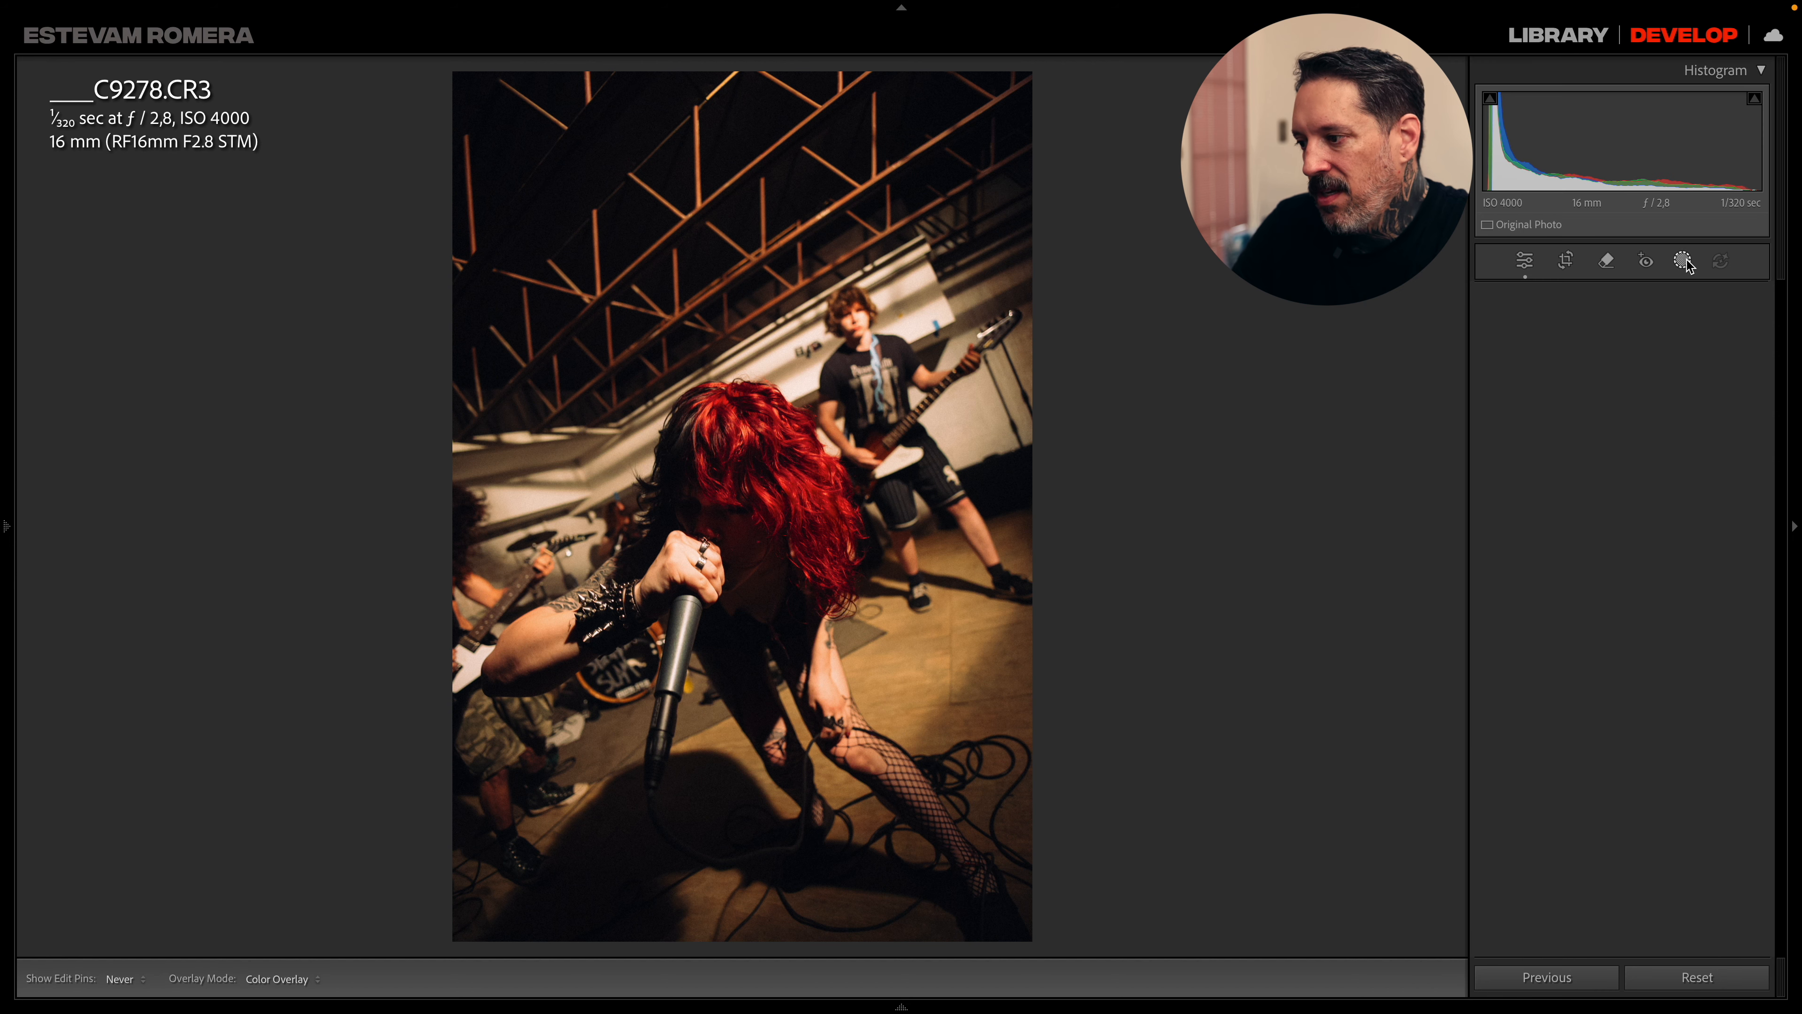
left_click(1533, 459)
scroll(716, 548, "down", 5)
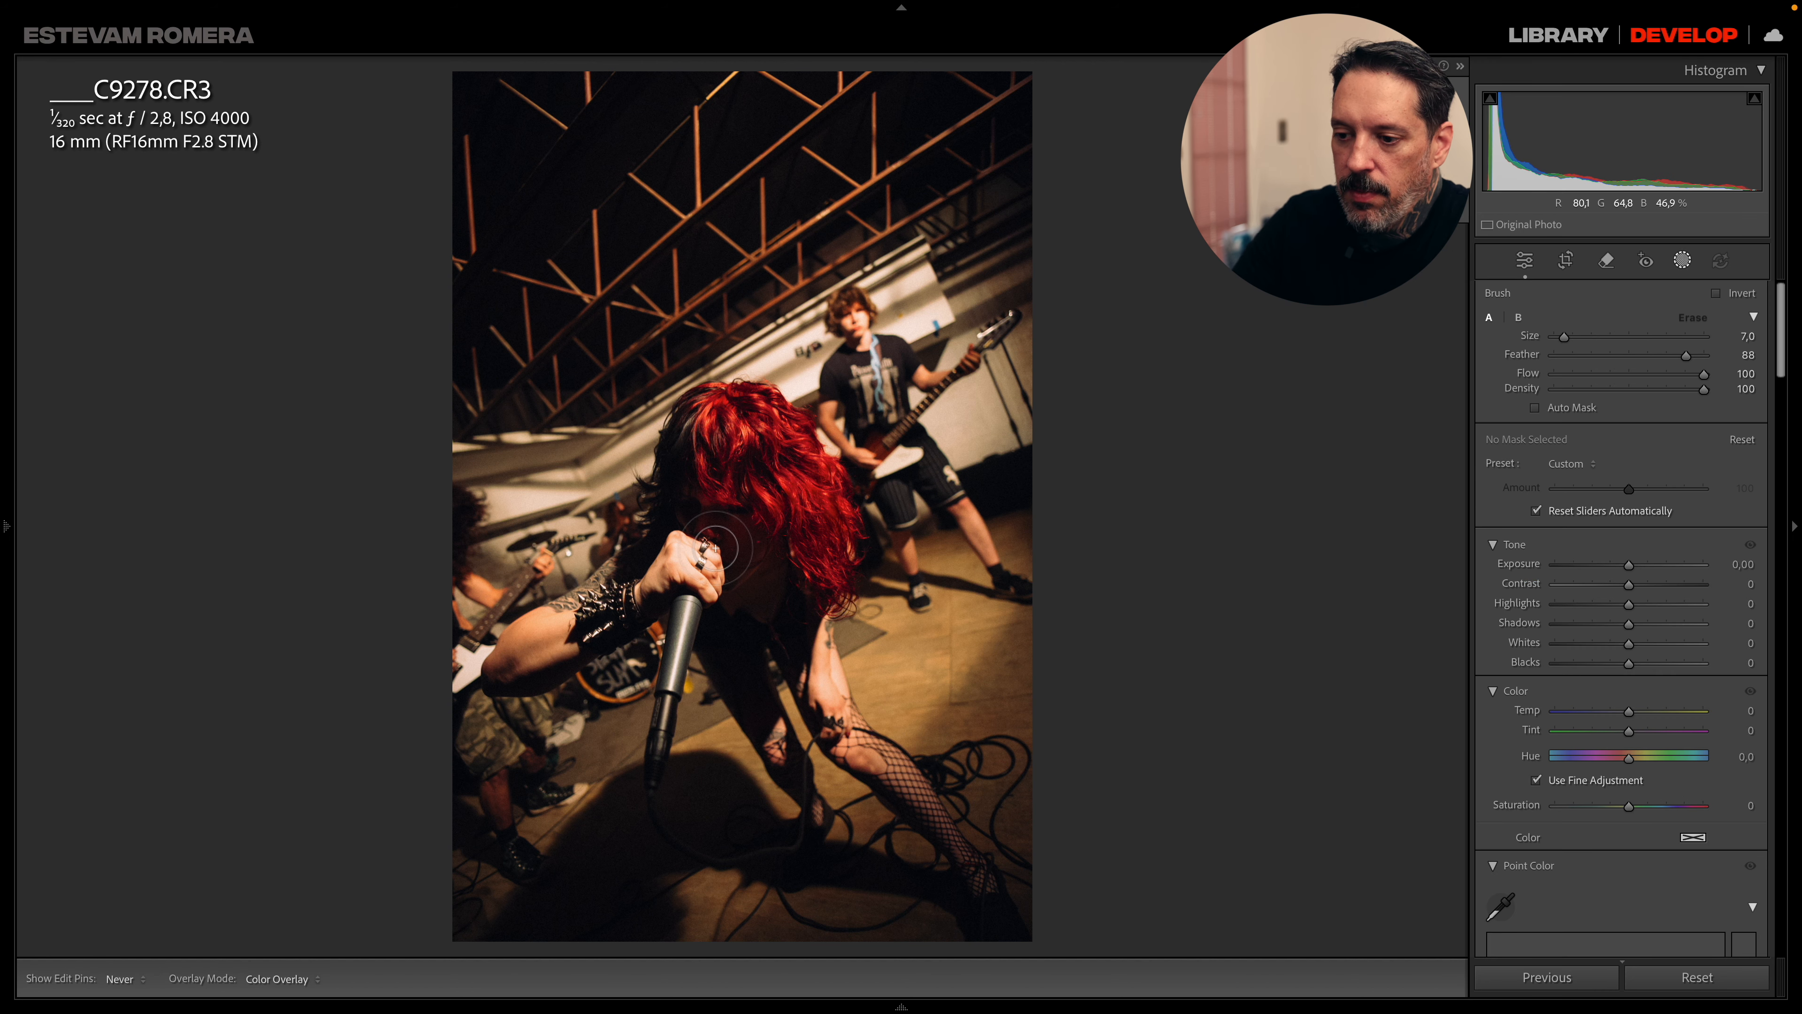
key("z")
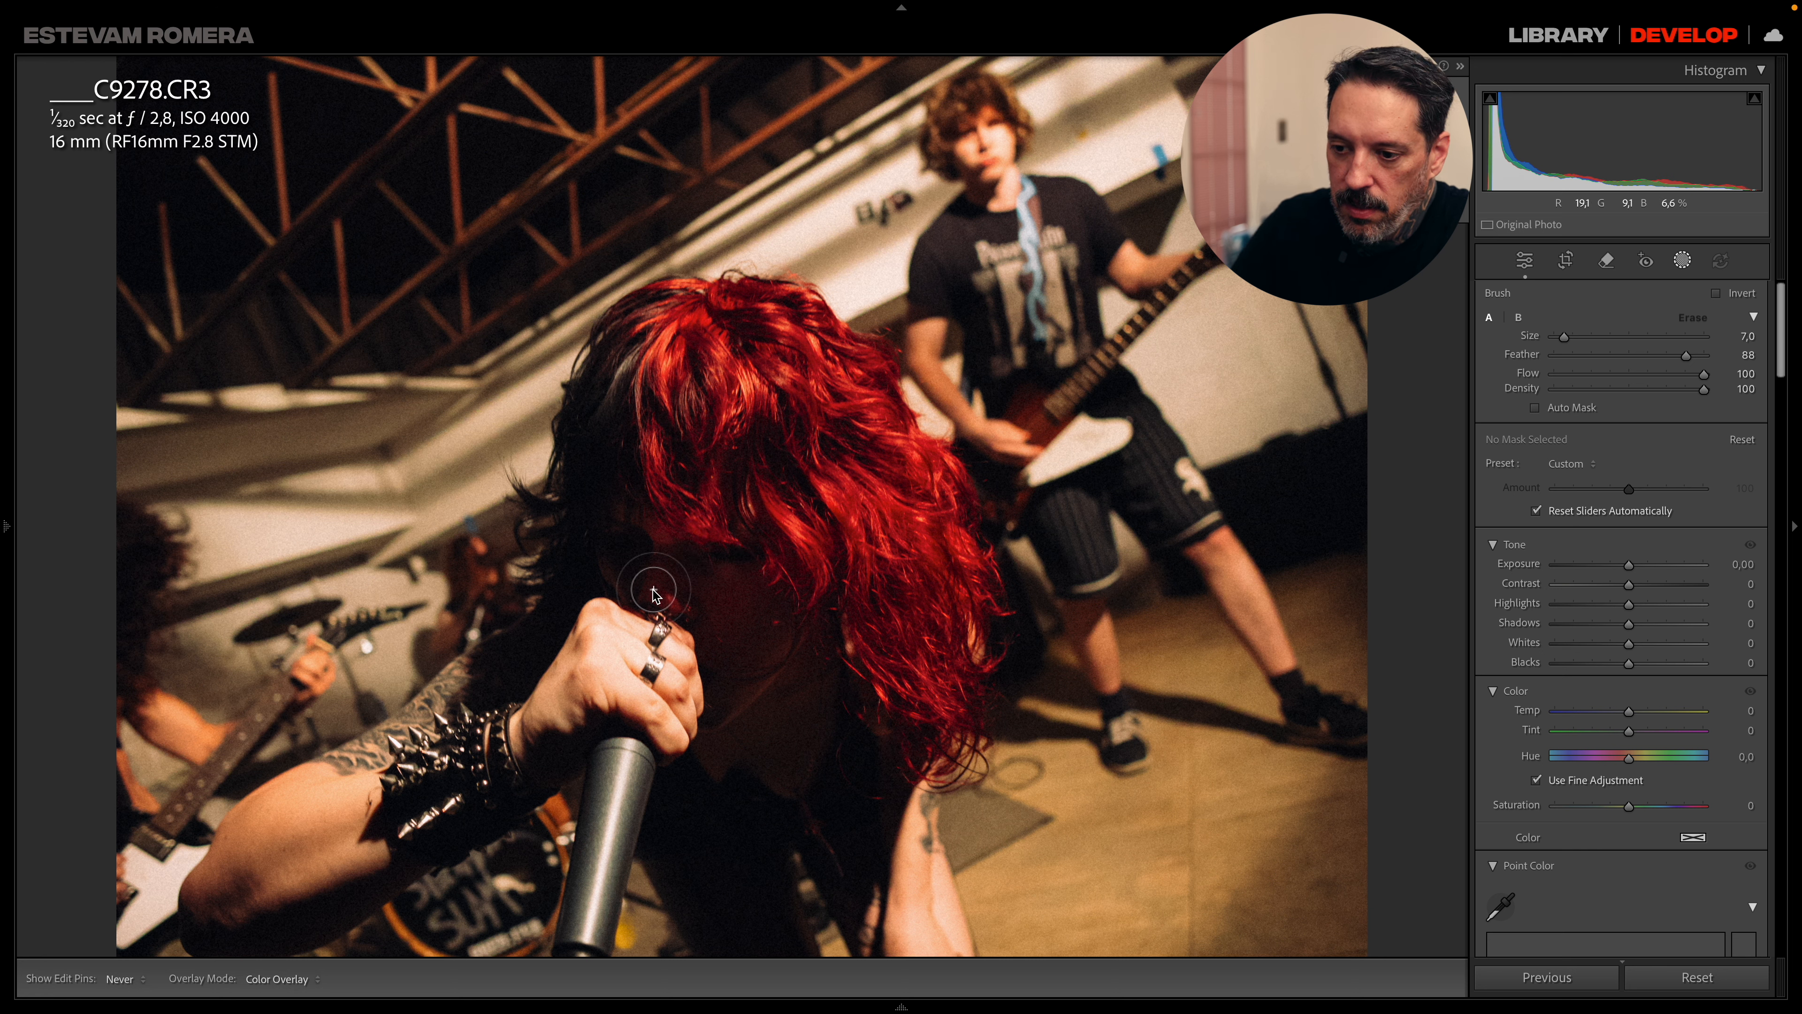
mouse_move(629, 572)
left_mouse_down()
mouse_move(621, 506)
mouse_move(643, 584)
mouse_move(738, 588)
mouse_move(718, 639)
mouse_move(736, 690)
mouse_move(772, 592)
mouse_move(780, 682)
mouse_move(809, 646)
mouse_move(808, 704)
mouse_move(783, 747)
mouse_move(755, 724)
mouse_move(717, 752)
mouse_move(752, 744)
mouse_move(780, 771)
mouse_move(801, 661)
mouse_move(769, 621)
mouse_move(794, 645)
mouse_move(623, 537)
mouse_move(759, 638)
left_mouse_up()
scroll(779, 777, "up", 10)
left_click(778, 778)
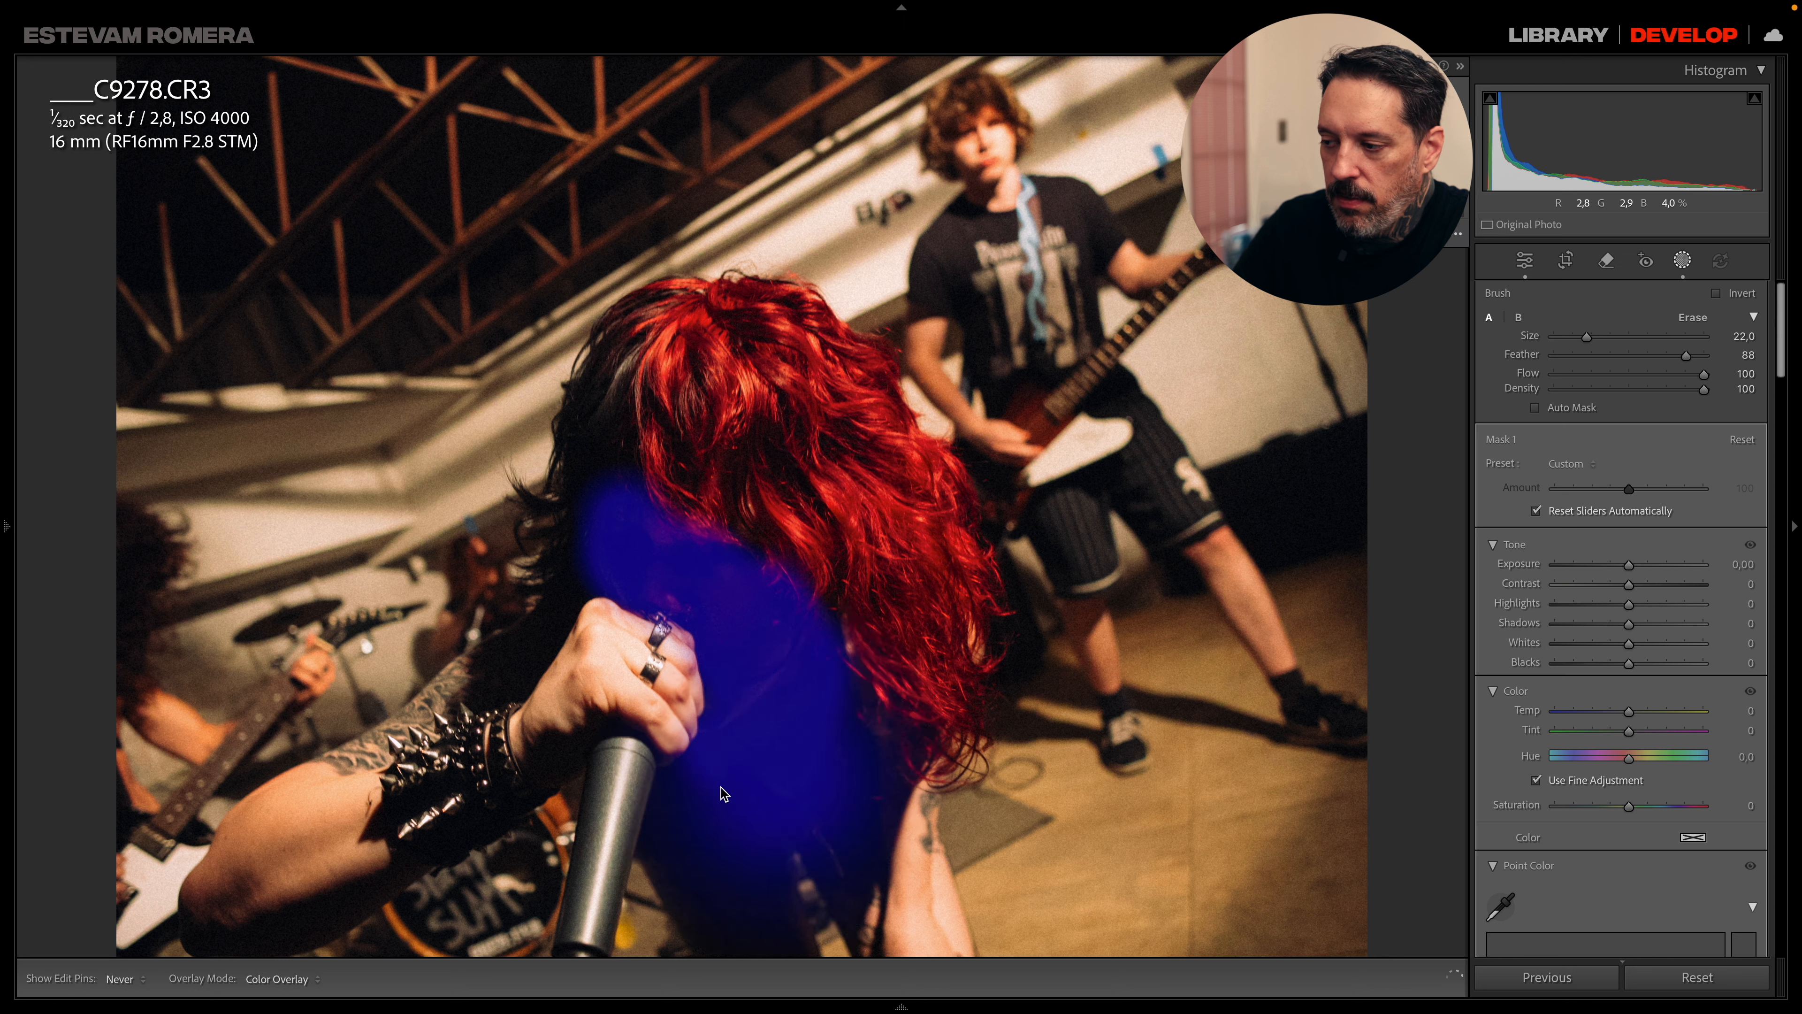
scroll(640, 516, "up", 2)
scroll(632, 518, "down", 8)
mouse_move(619, 520)
left_mouse_down()
mouse_move(603, 511)
mouse_move(653, 557)
mouse_move(610, 565)
left_mouse_up()
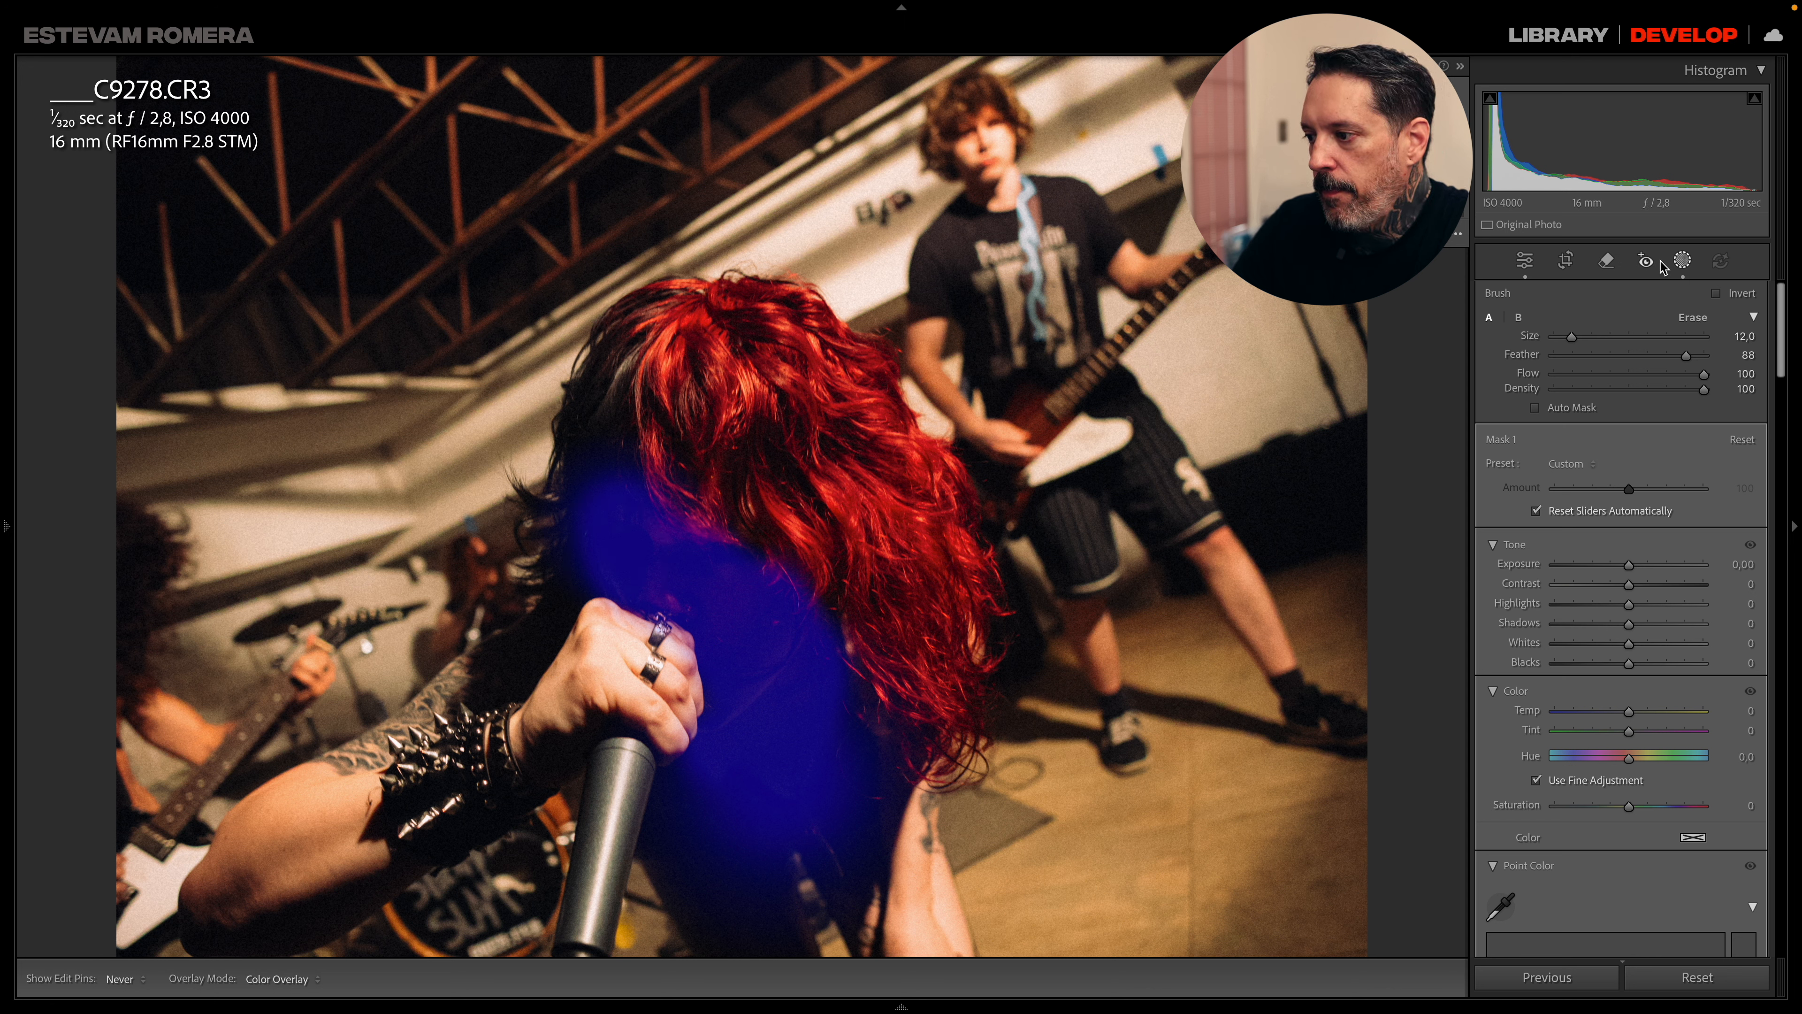
- Adjust the brush mask to exposure 1,16, contrast −41, shadows 21 and temperature −22
left_click_drag(1630, 563, 1649, 565)
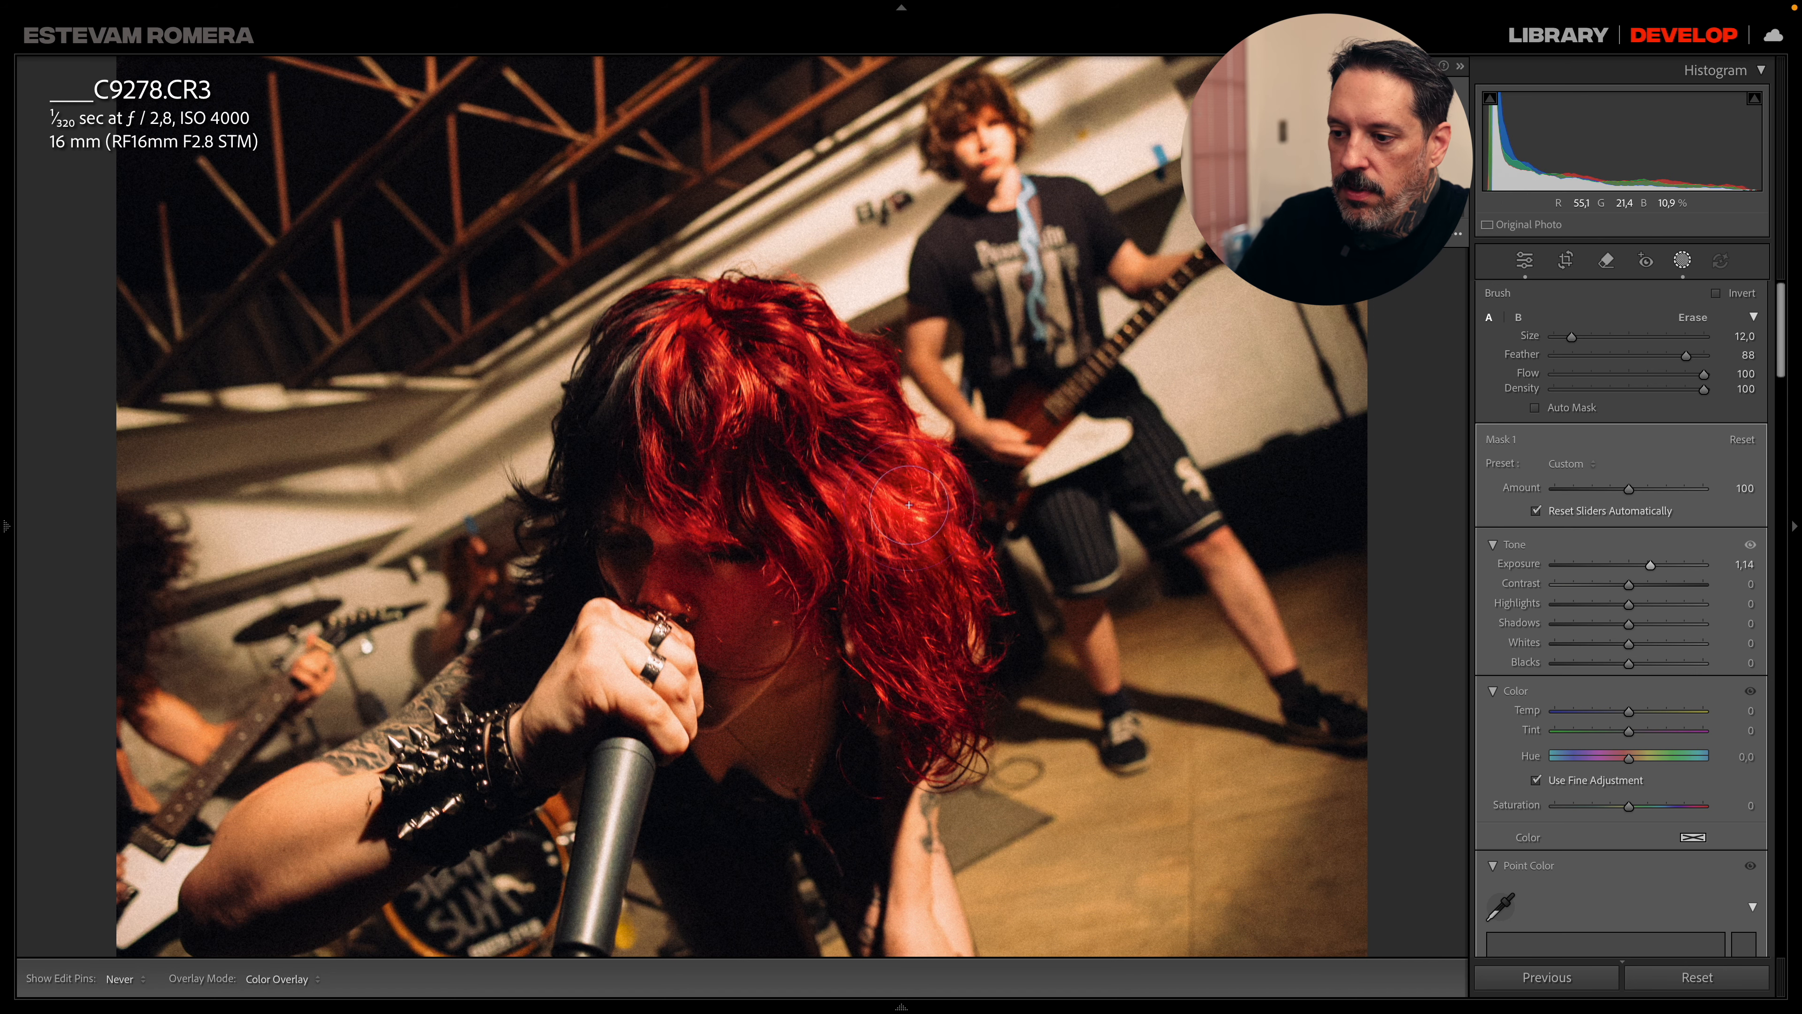
key("super+z")
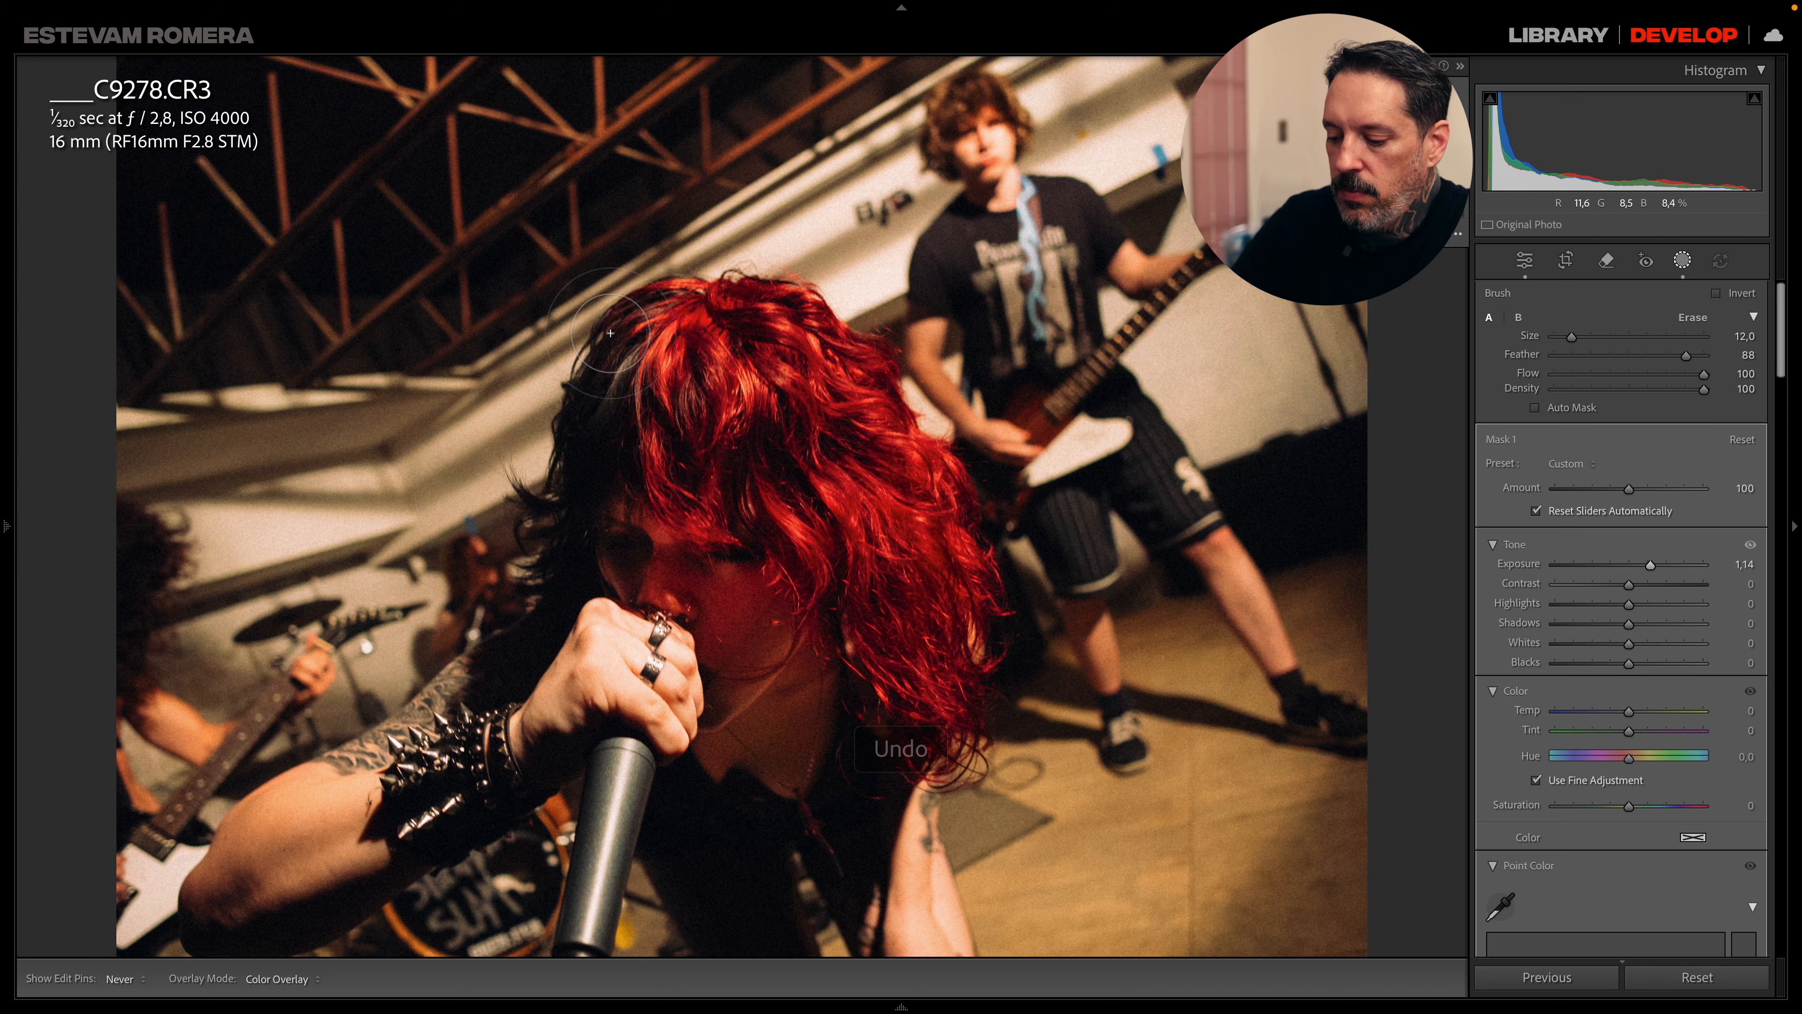
key("z")
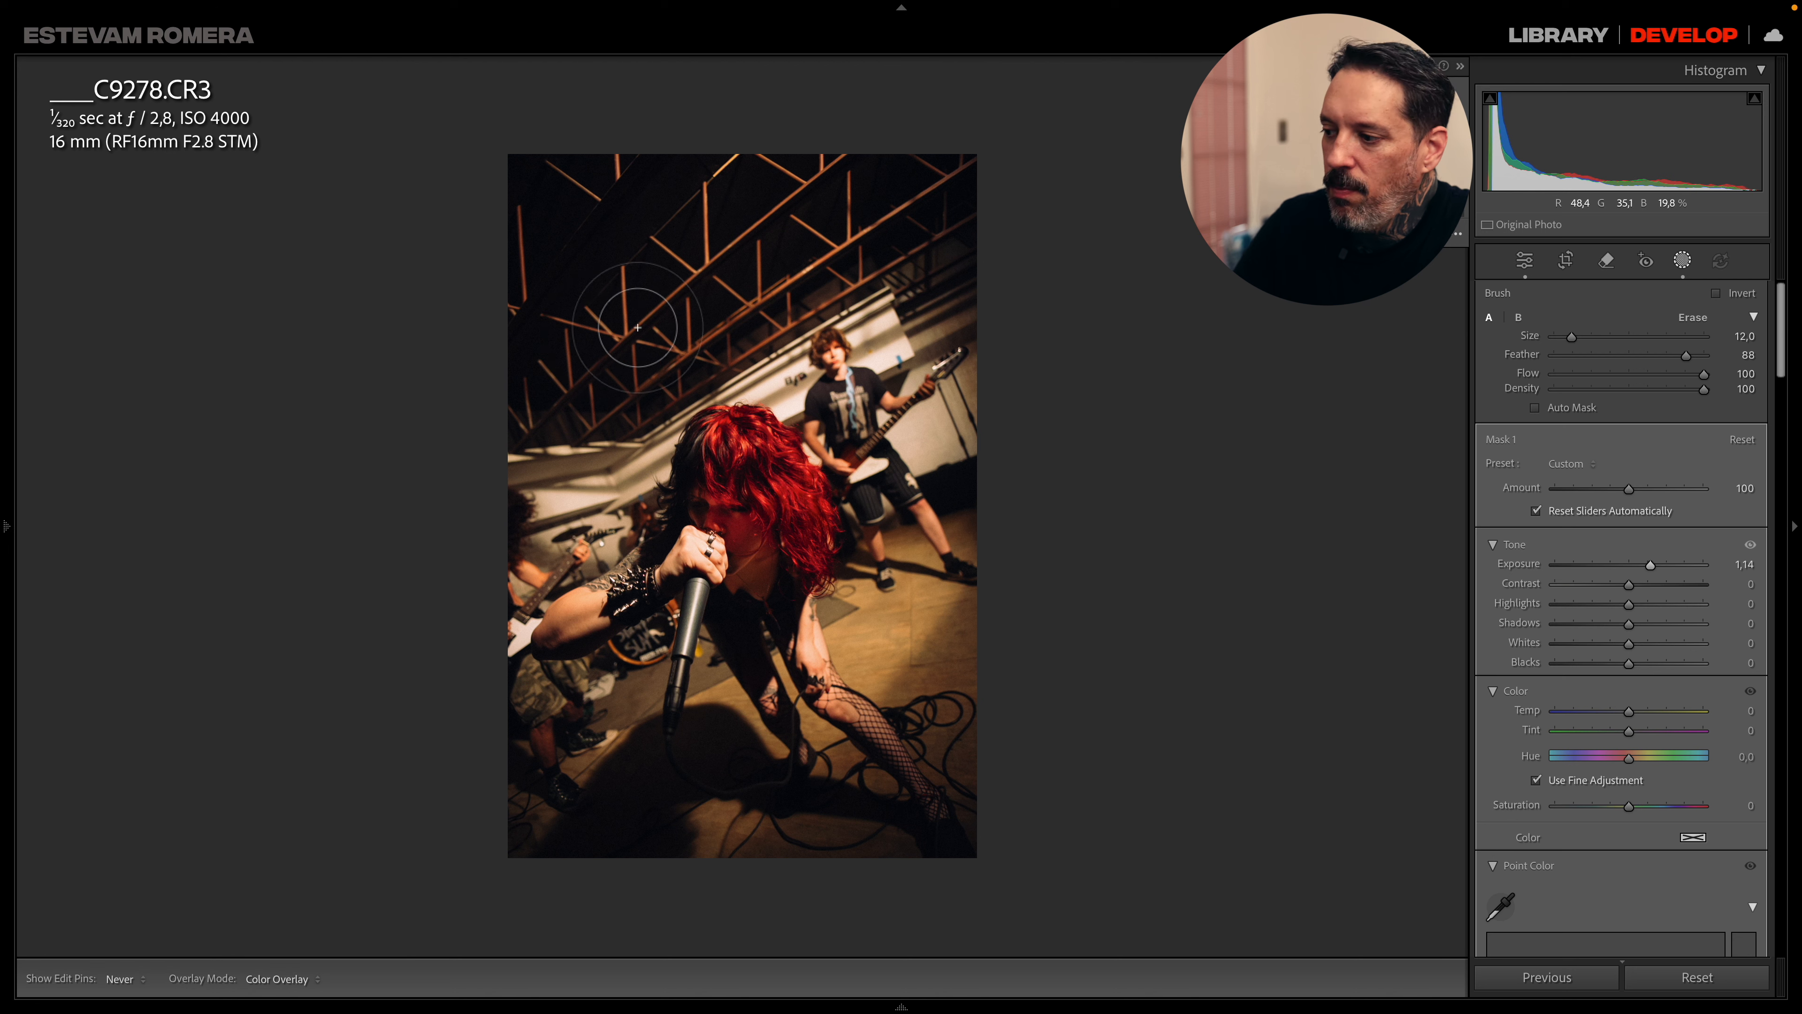
mouse_move(1657, 569)
left_mouse_down()
mouse_move(1684, 566)
mouse_move(1646, 570)
left_mouse_up()
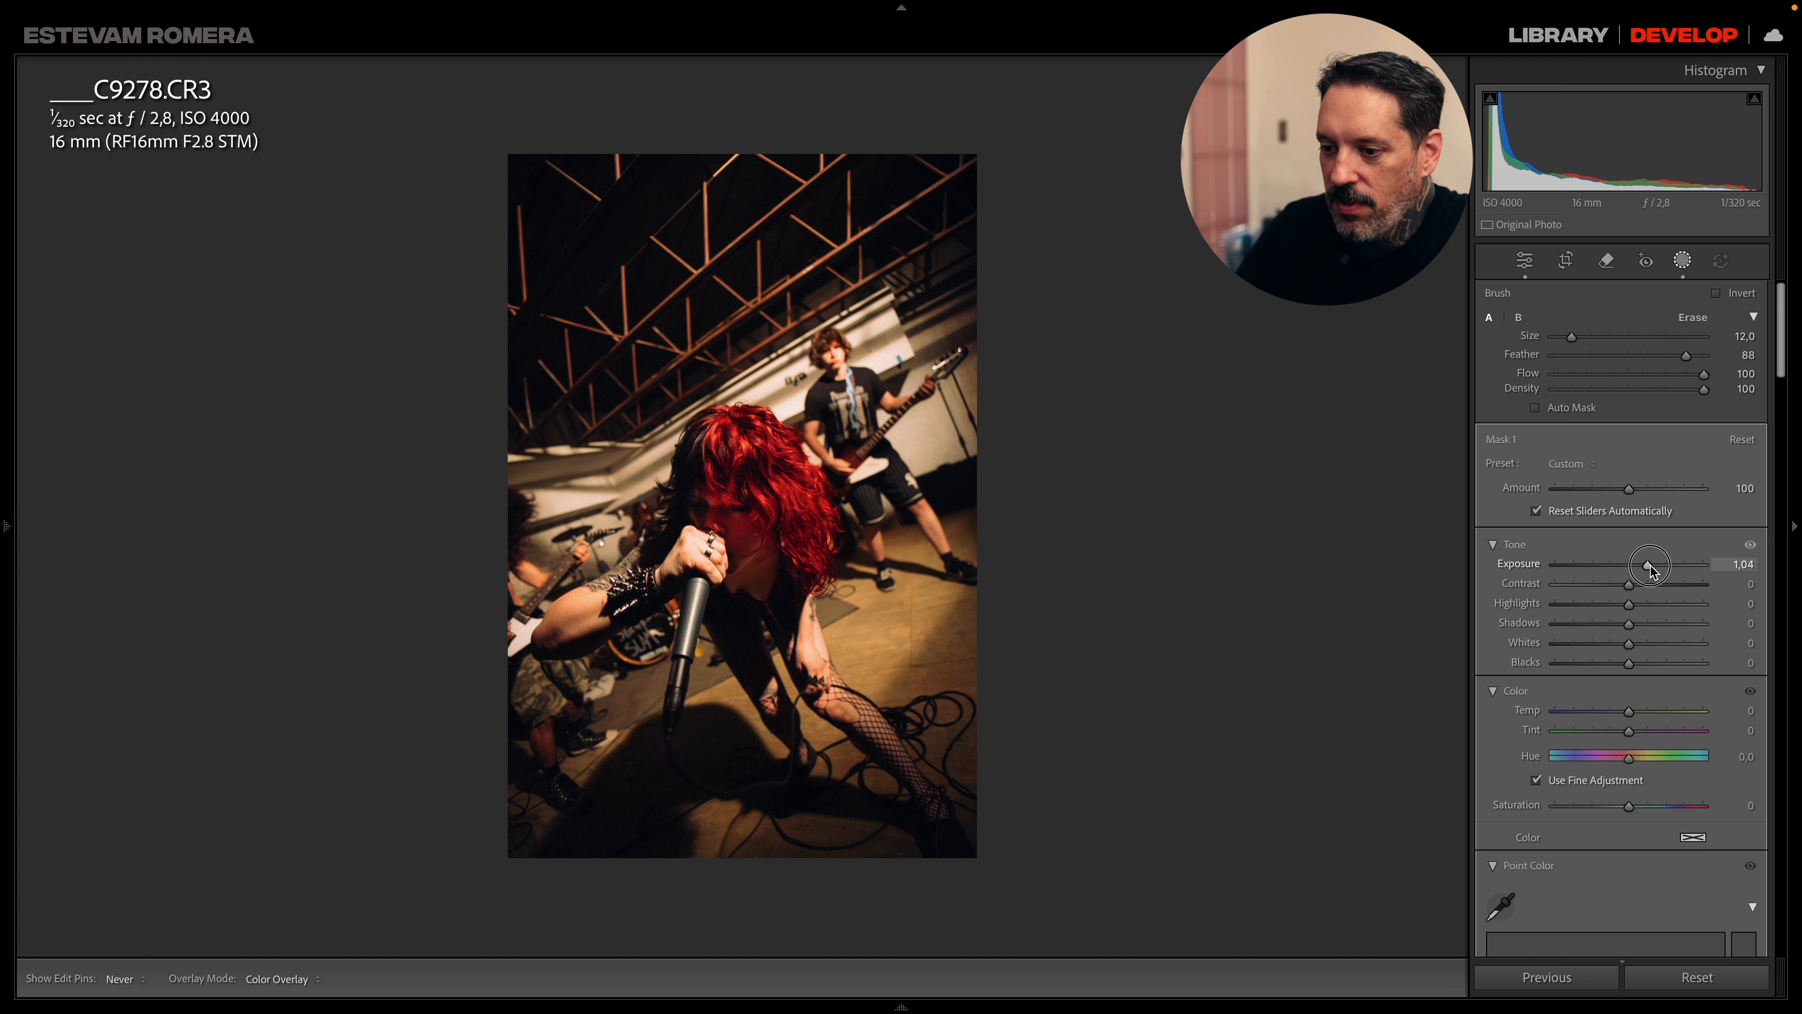
left_click_drag(1623, 591, 1600, 598)
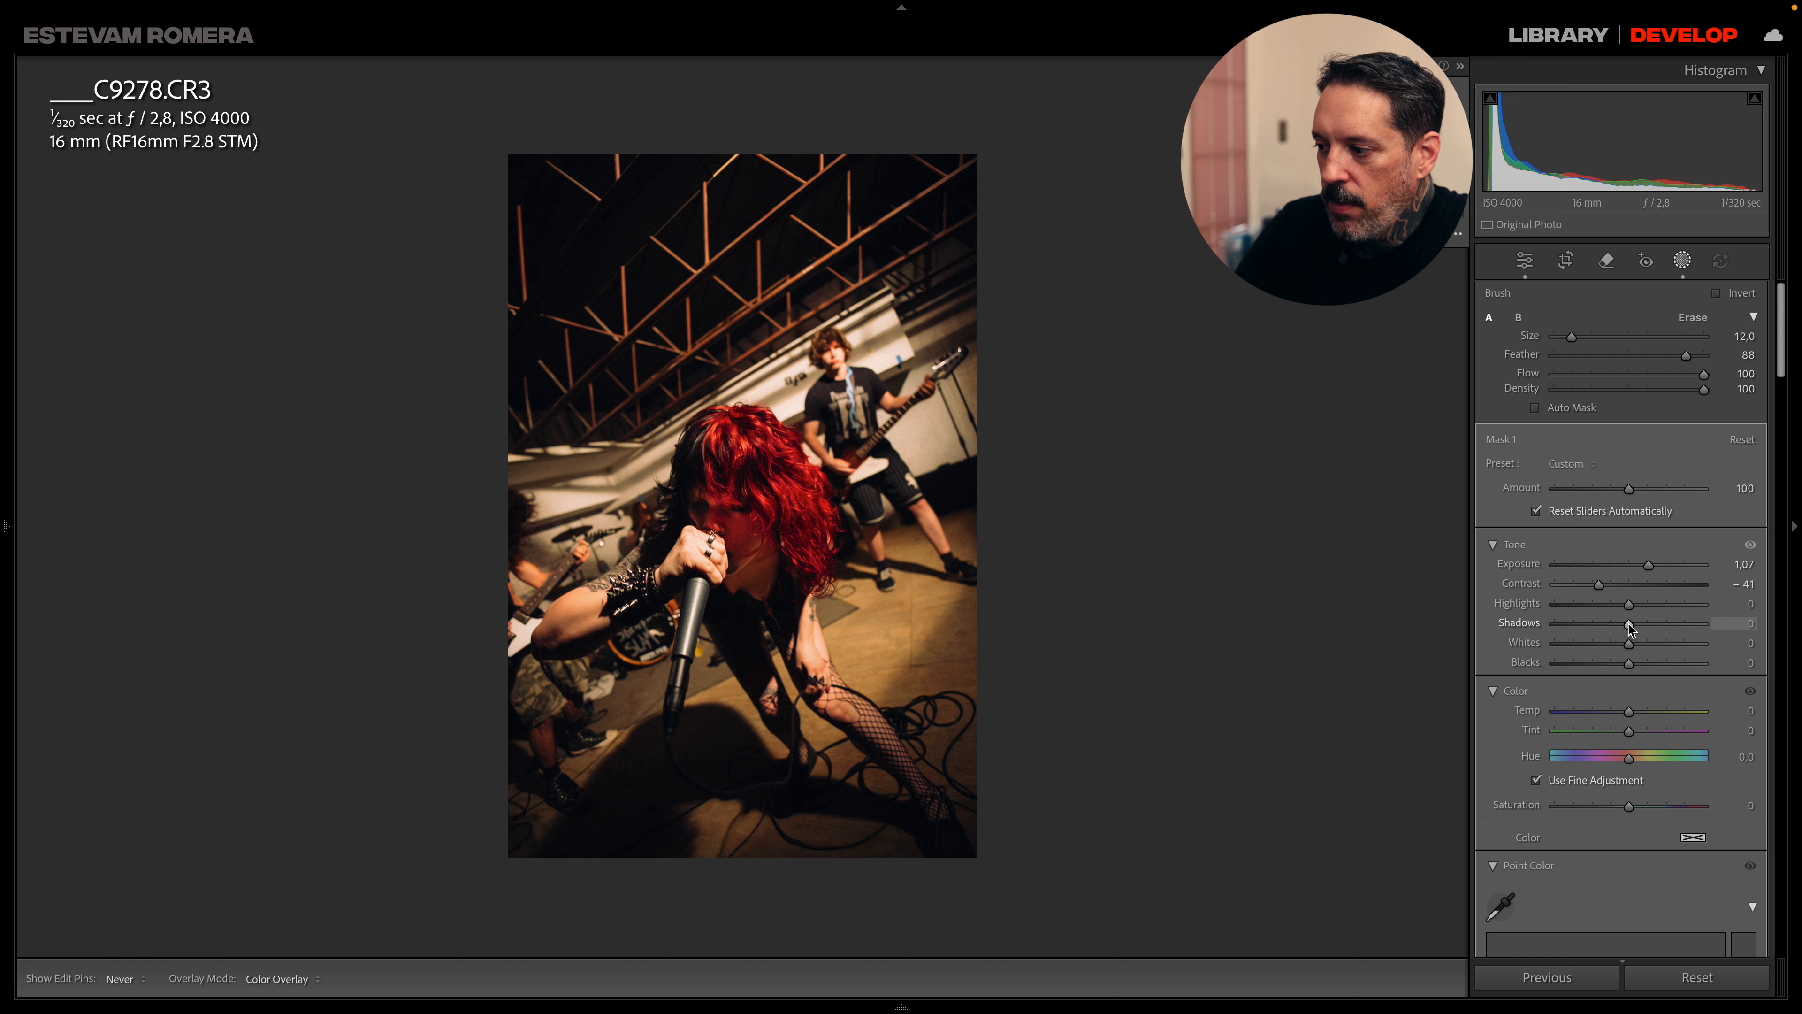
mouse_move(1646, 625)
left_mouse_down()
mouse_move(1687, 628)
mouse_move(1647, 628)
left_mouse_up()
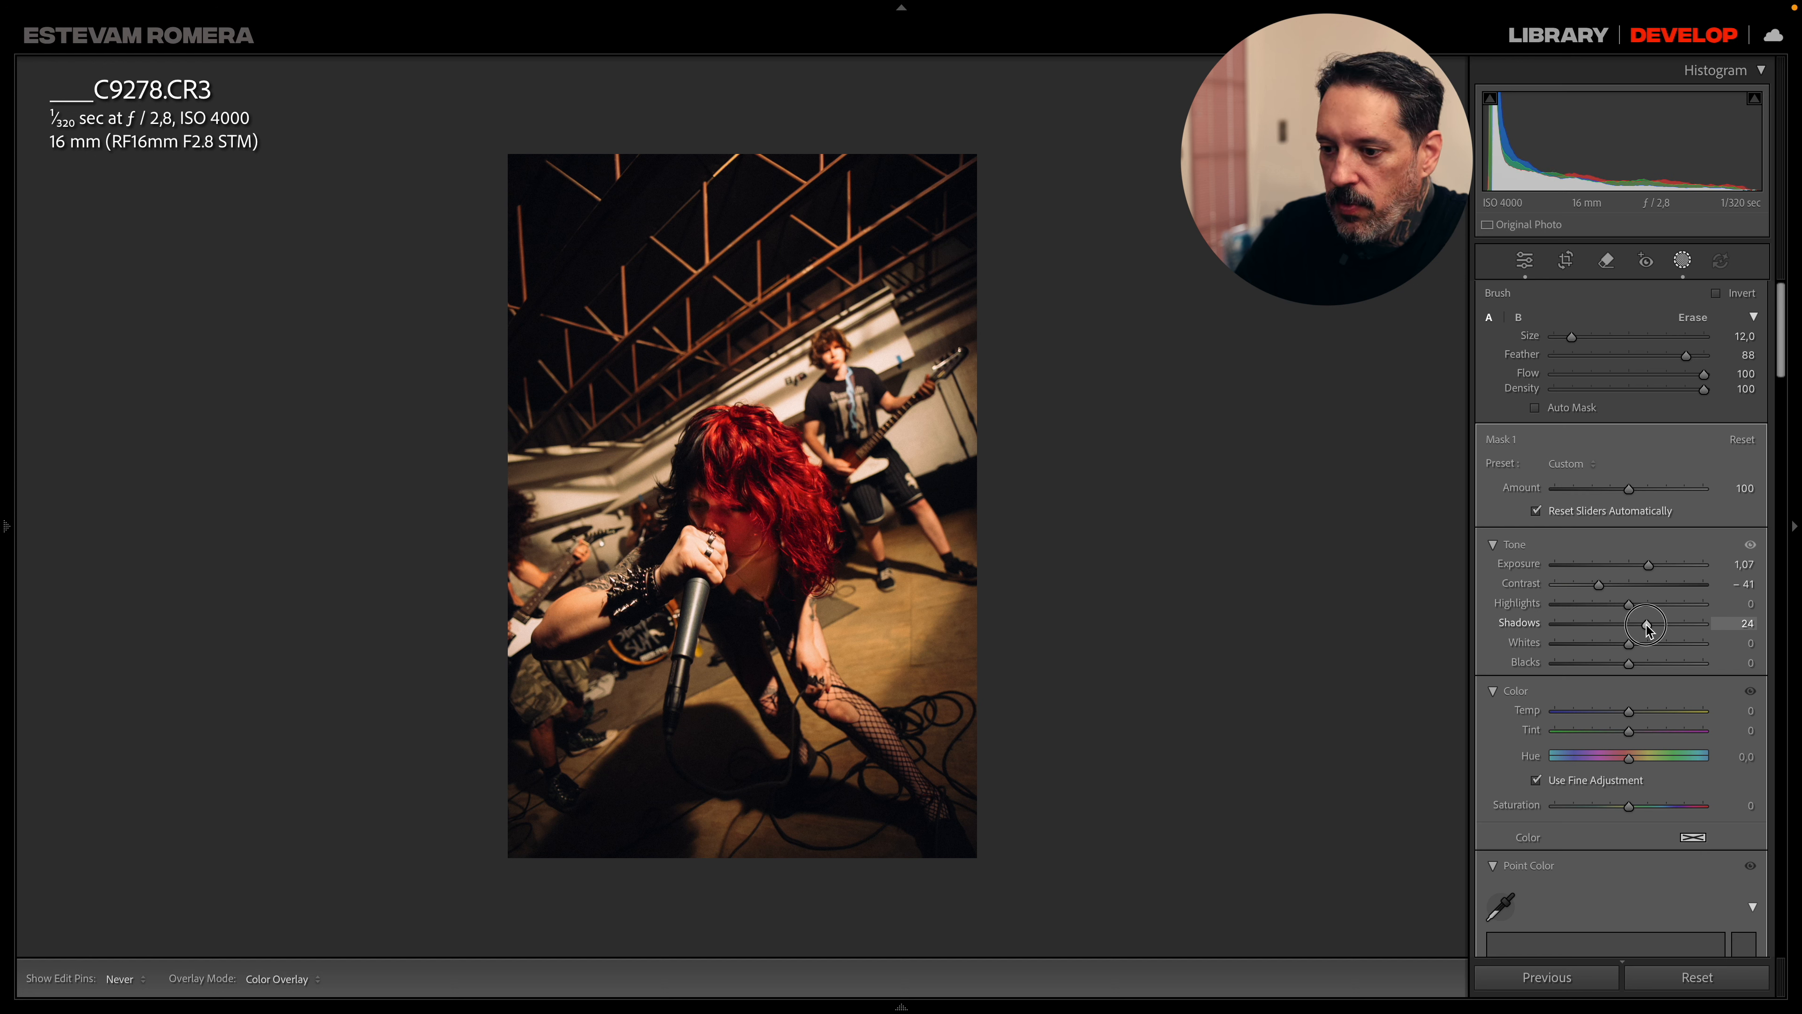
left_click_drag(1650, 570, 1647, 571)
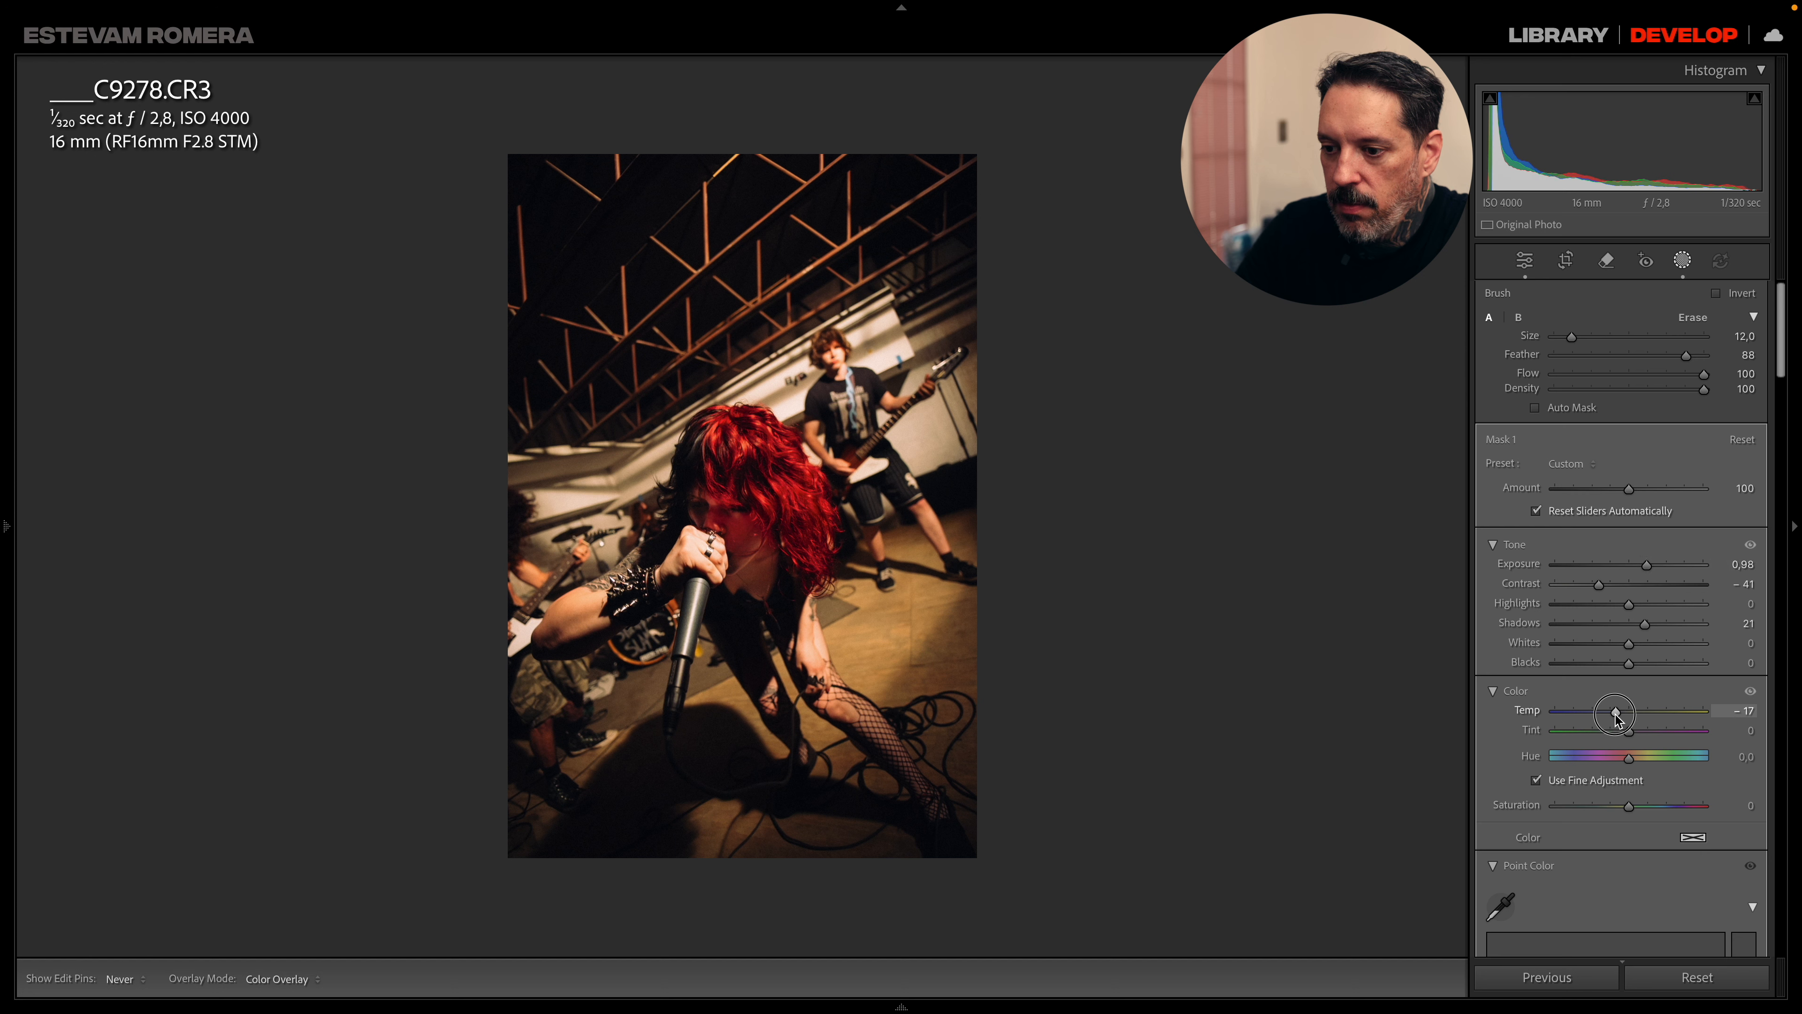
left_click_drag(1613, 719, 1617, 717)
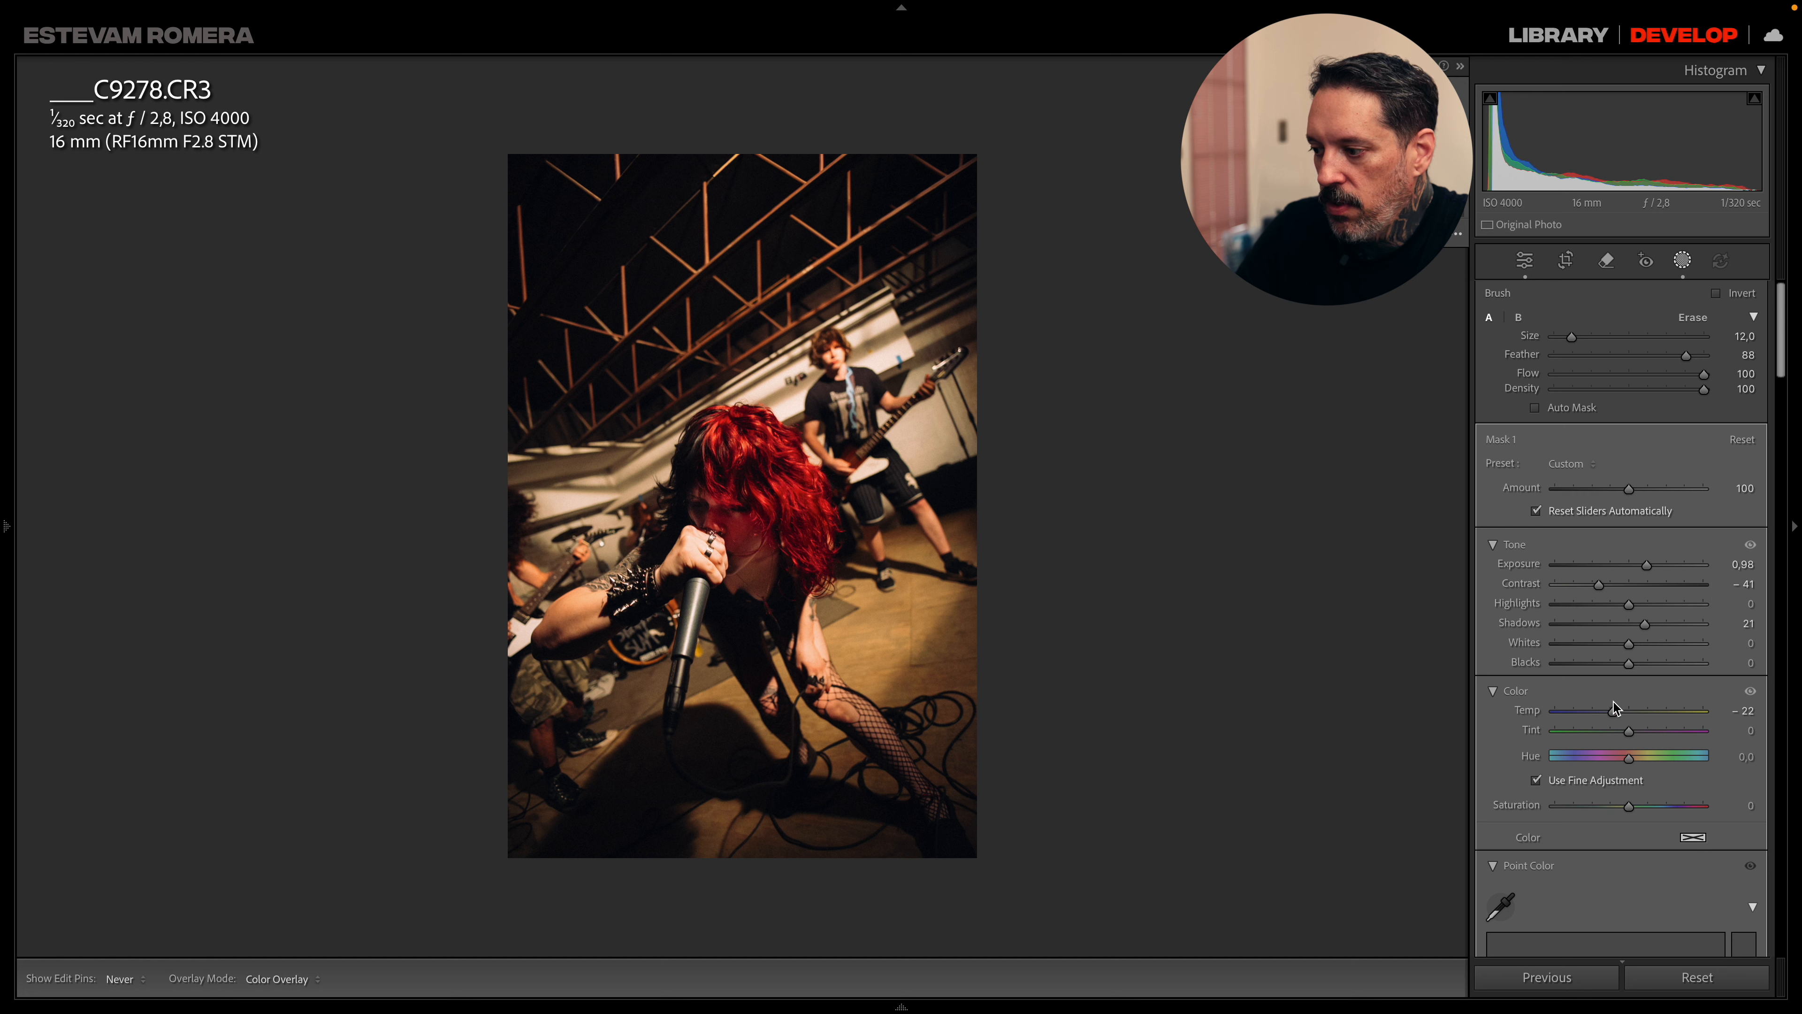
left_click_drag(1624, 716, 1612, 719)
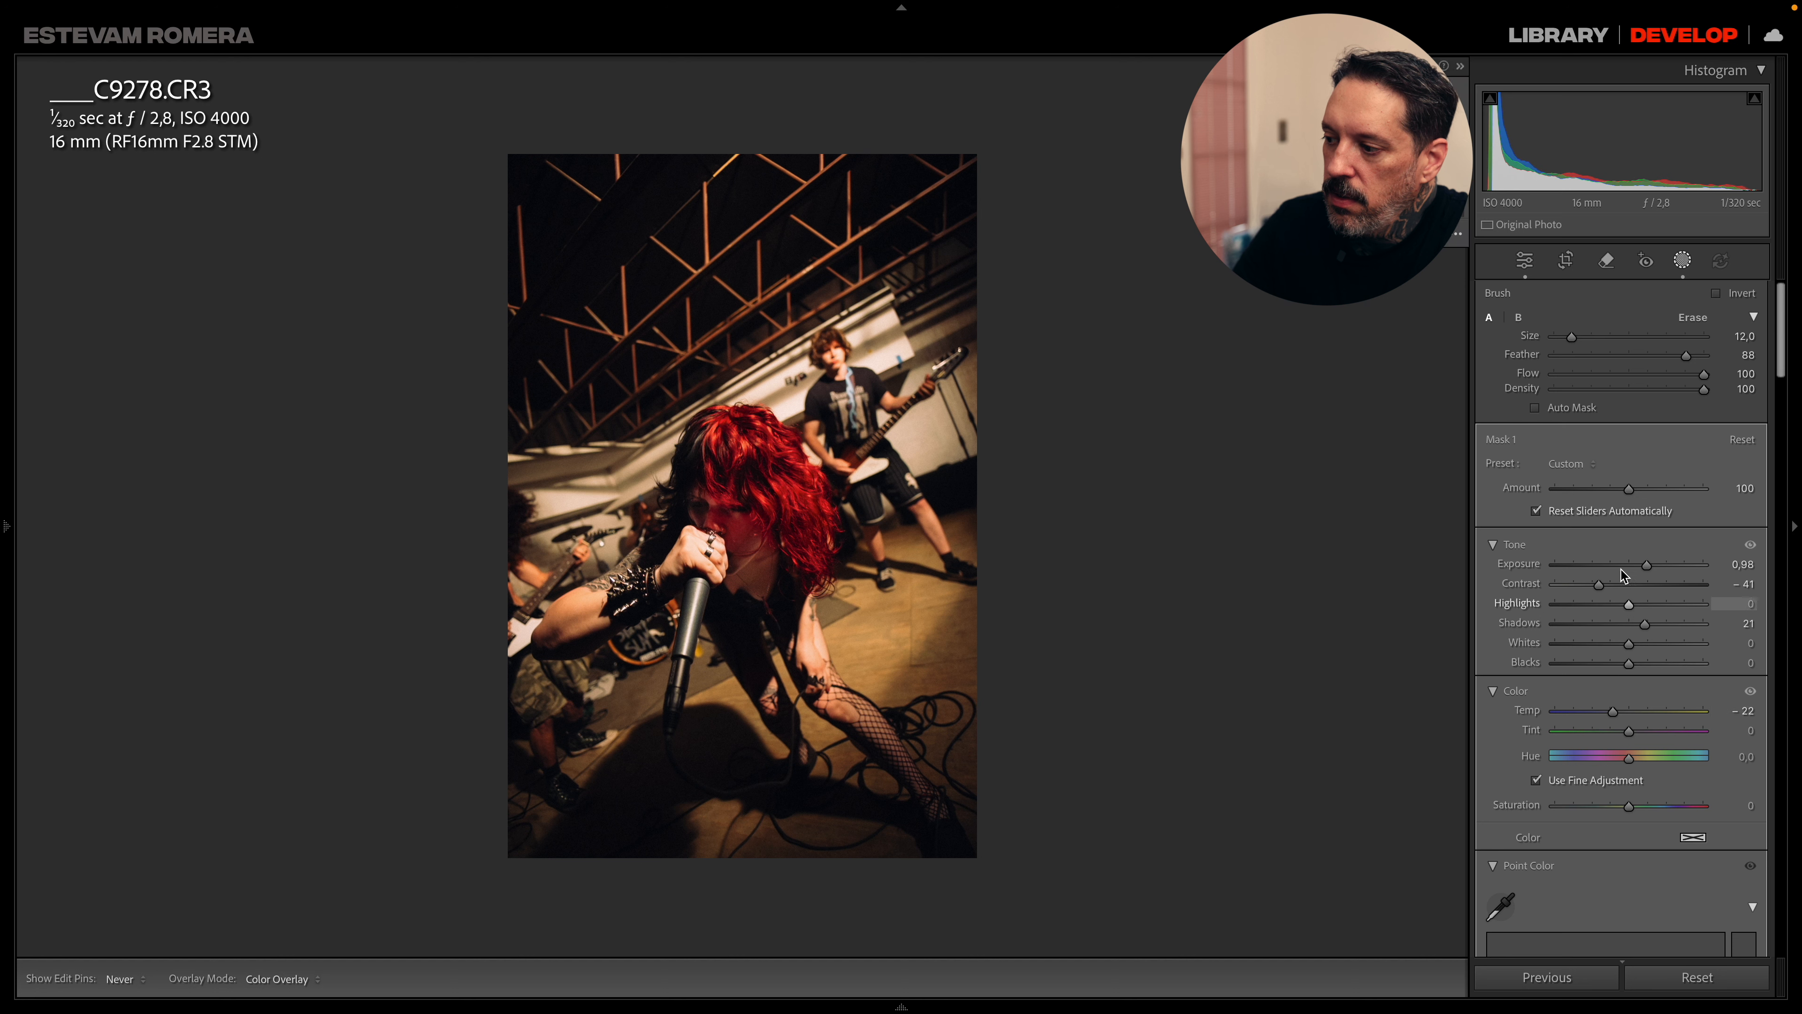
left_click_drag(1653, 569, 1657, 569)
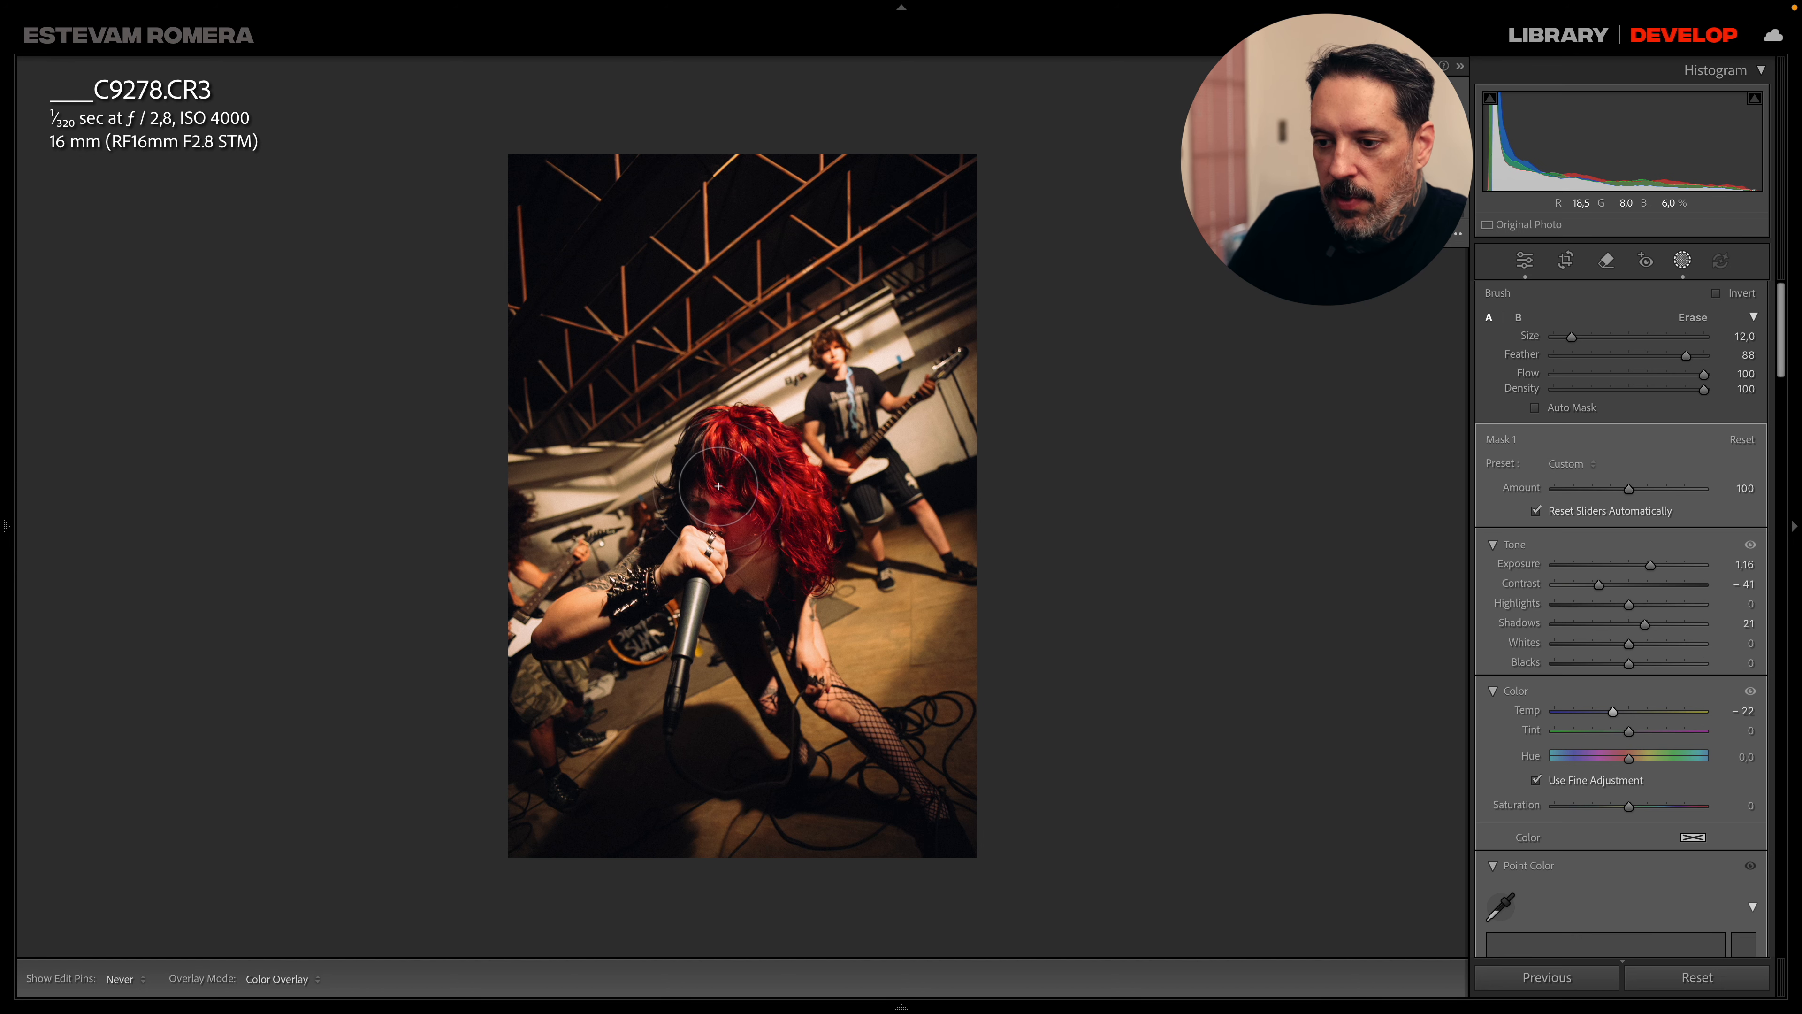
- Lower the brush flow to 30 and refine the mask with soft strokes around the singer's forehead and fringe
key("super+equal")
key("super+equal")
scroll(442, 519, "down", 4)
mouse_move(426, 521)
left_mouse_down()
mouse_move(402, 528)
mouse_move(417, 493)
left_mouse_up()
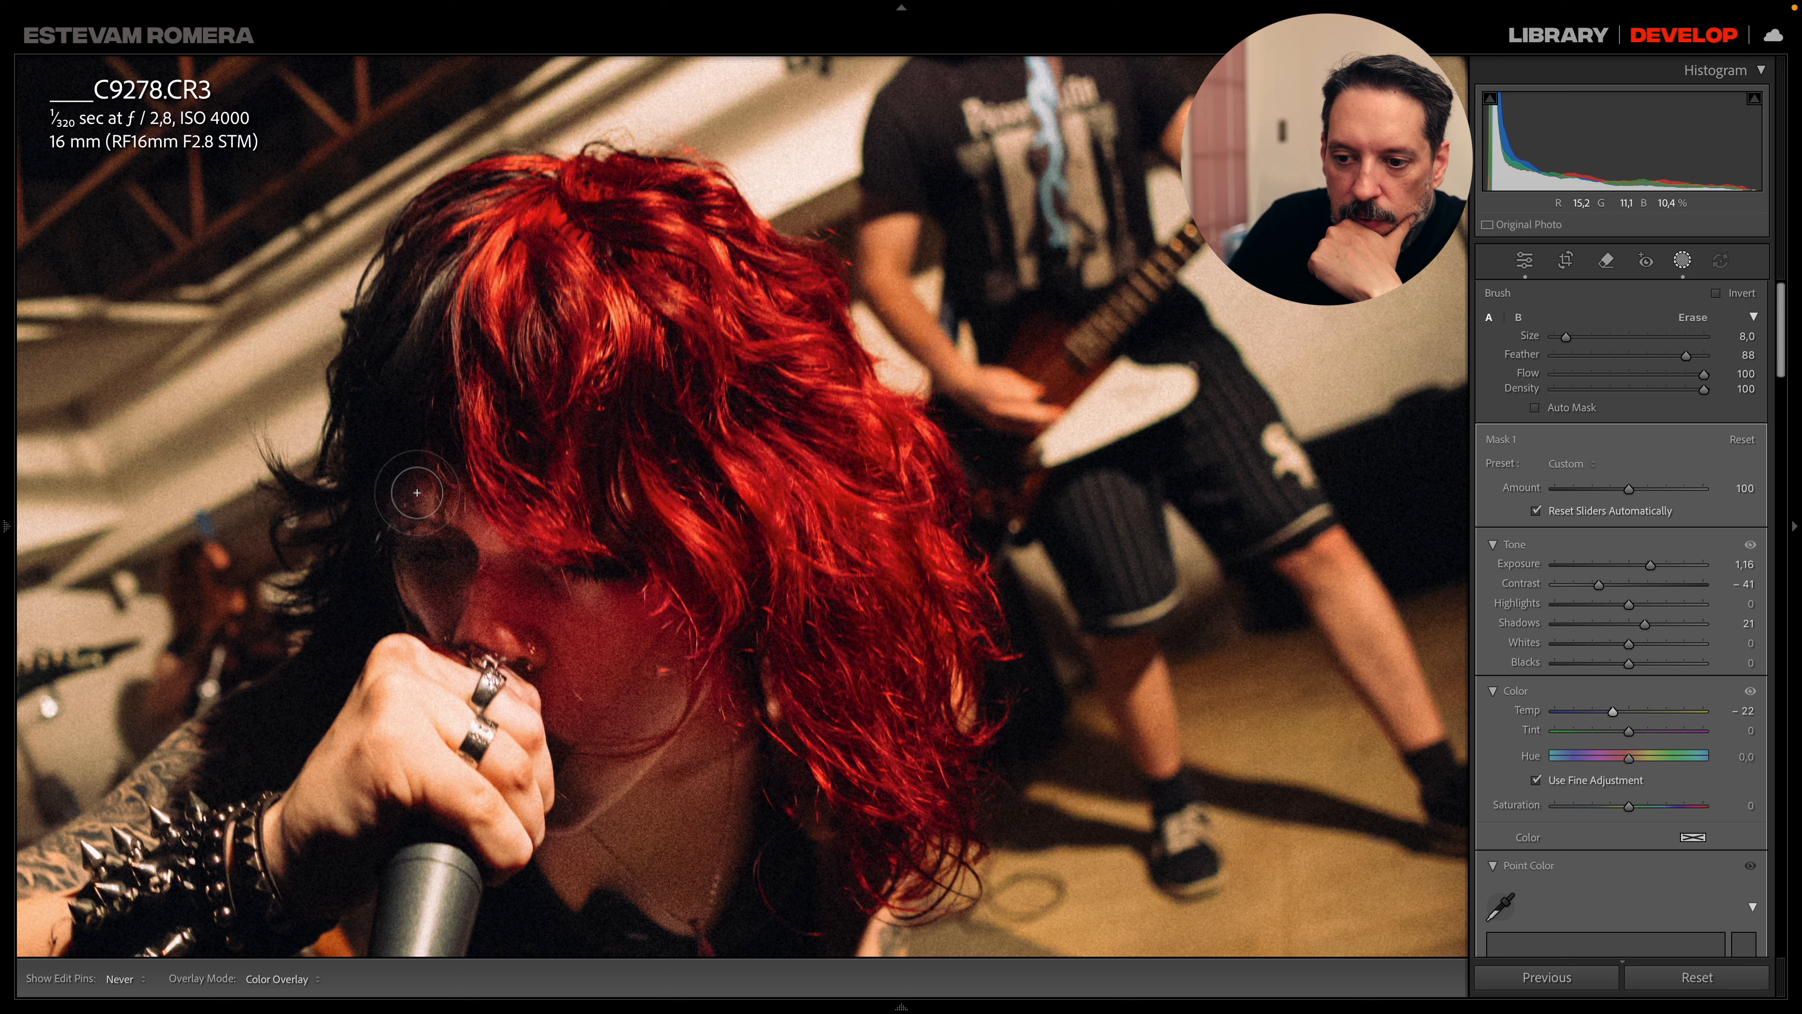
scroll(402, 505, "down", 4)
scroll(402, 505, "up", 7)
scroll(402, 506, "up", 3)
left_click_drag(1704, 375, 1591, 383)
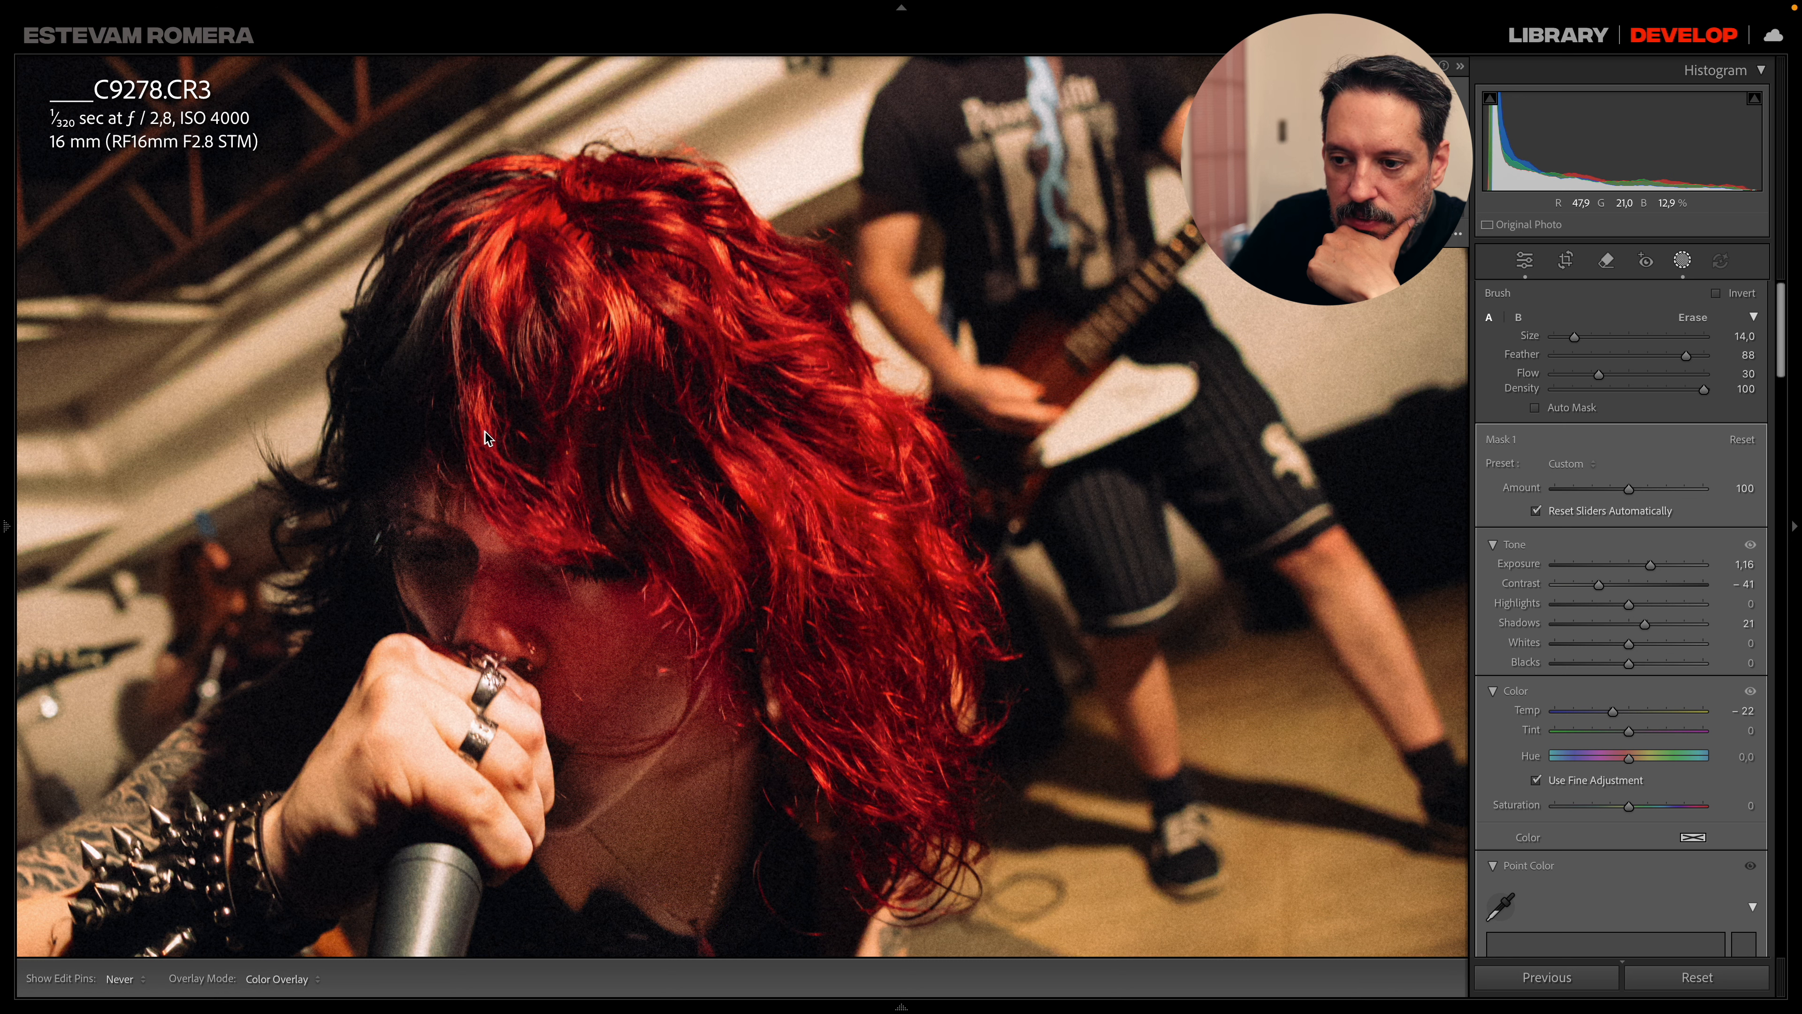
left_click_drag(498, 386, 557, 506)
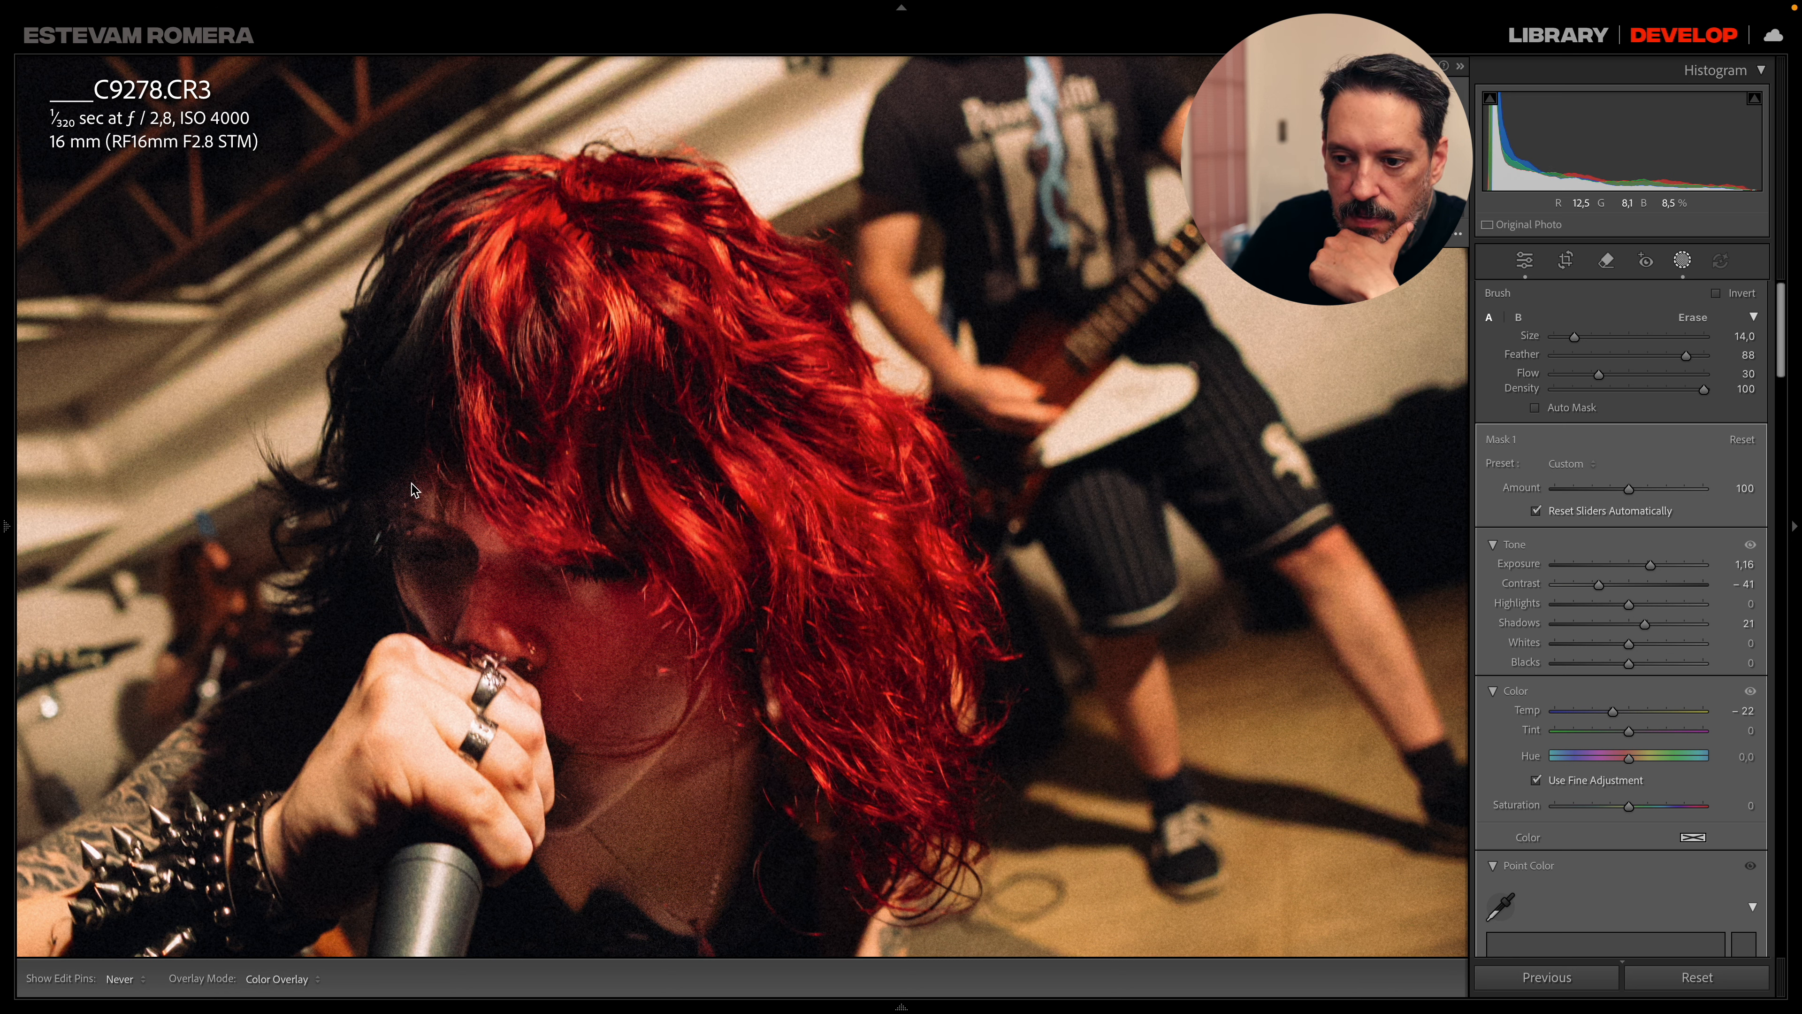
key("z")
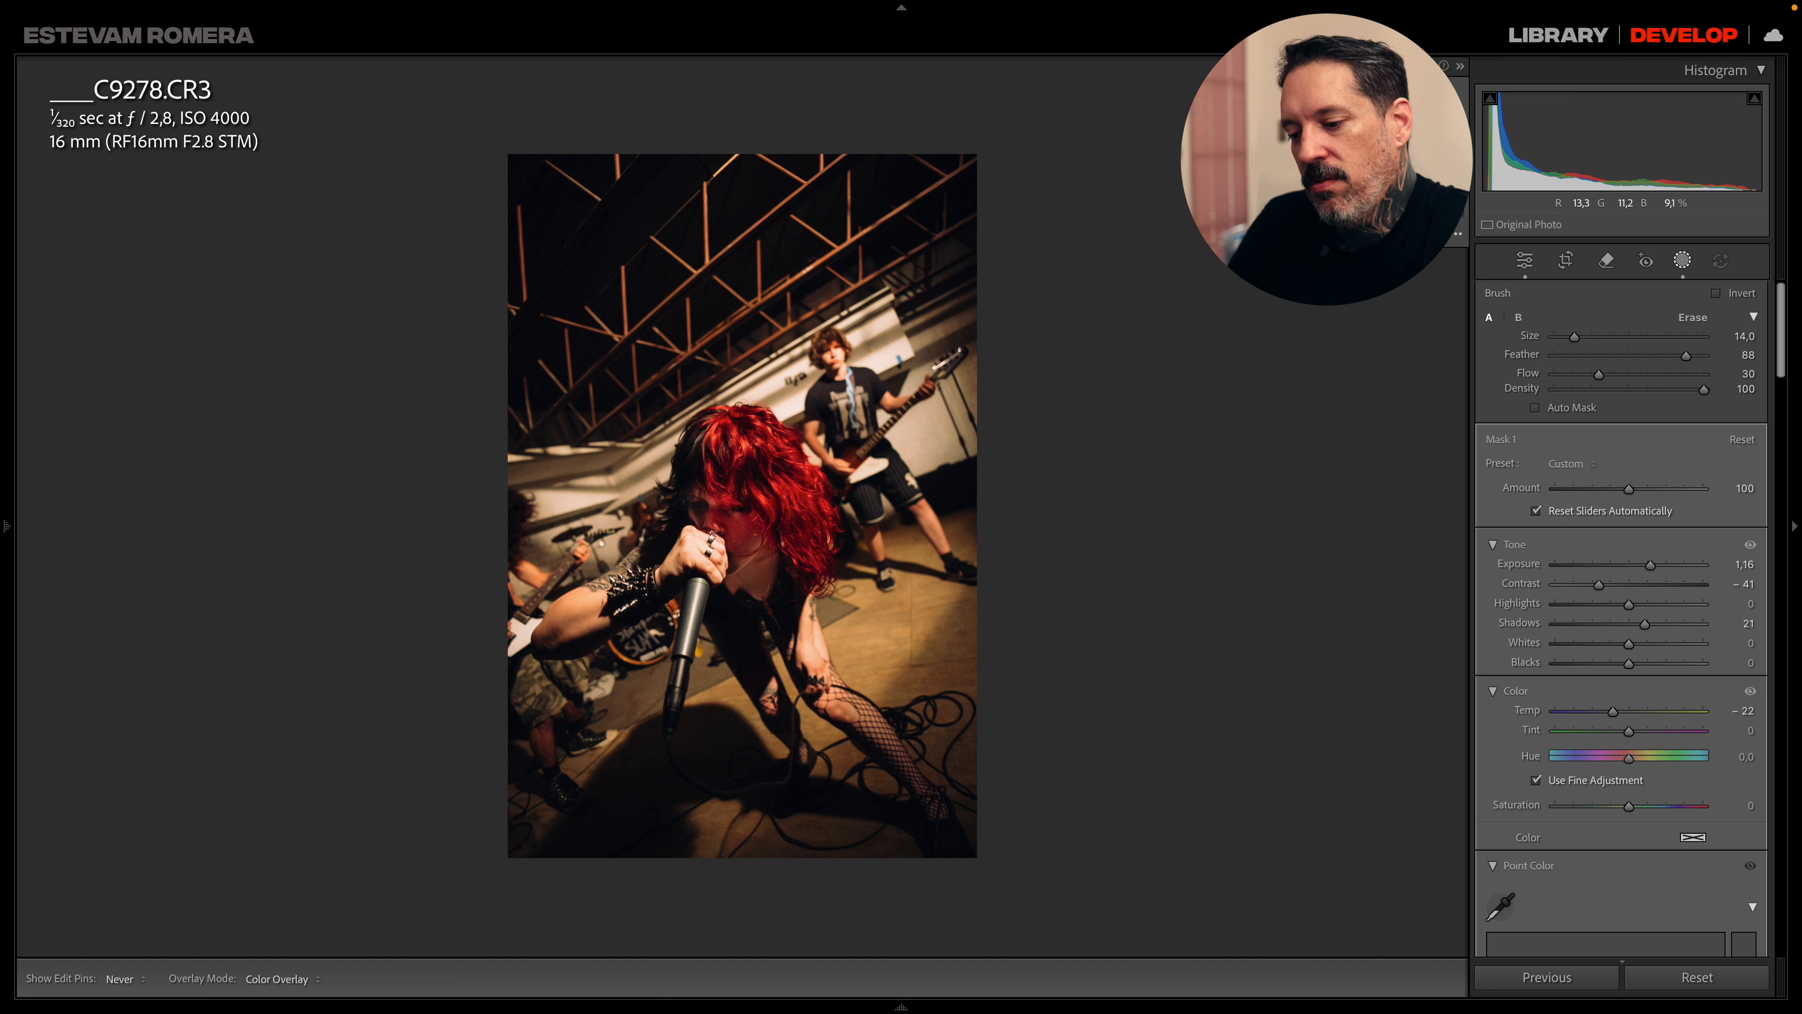
- Open ___C9301.CR3, switch the info overlay to capture date and dimensions, and leave the masking tool
mouse_move(898, 994)
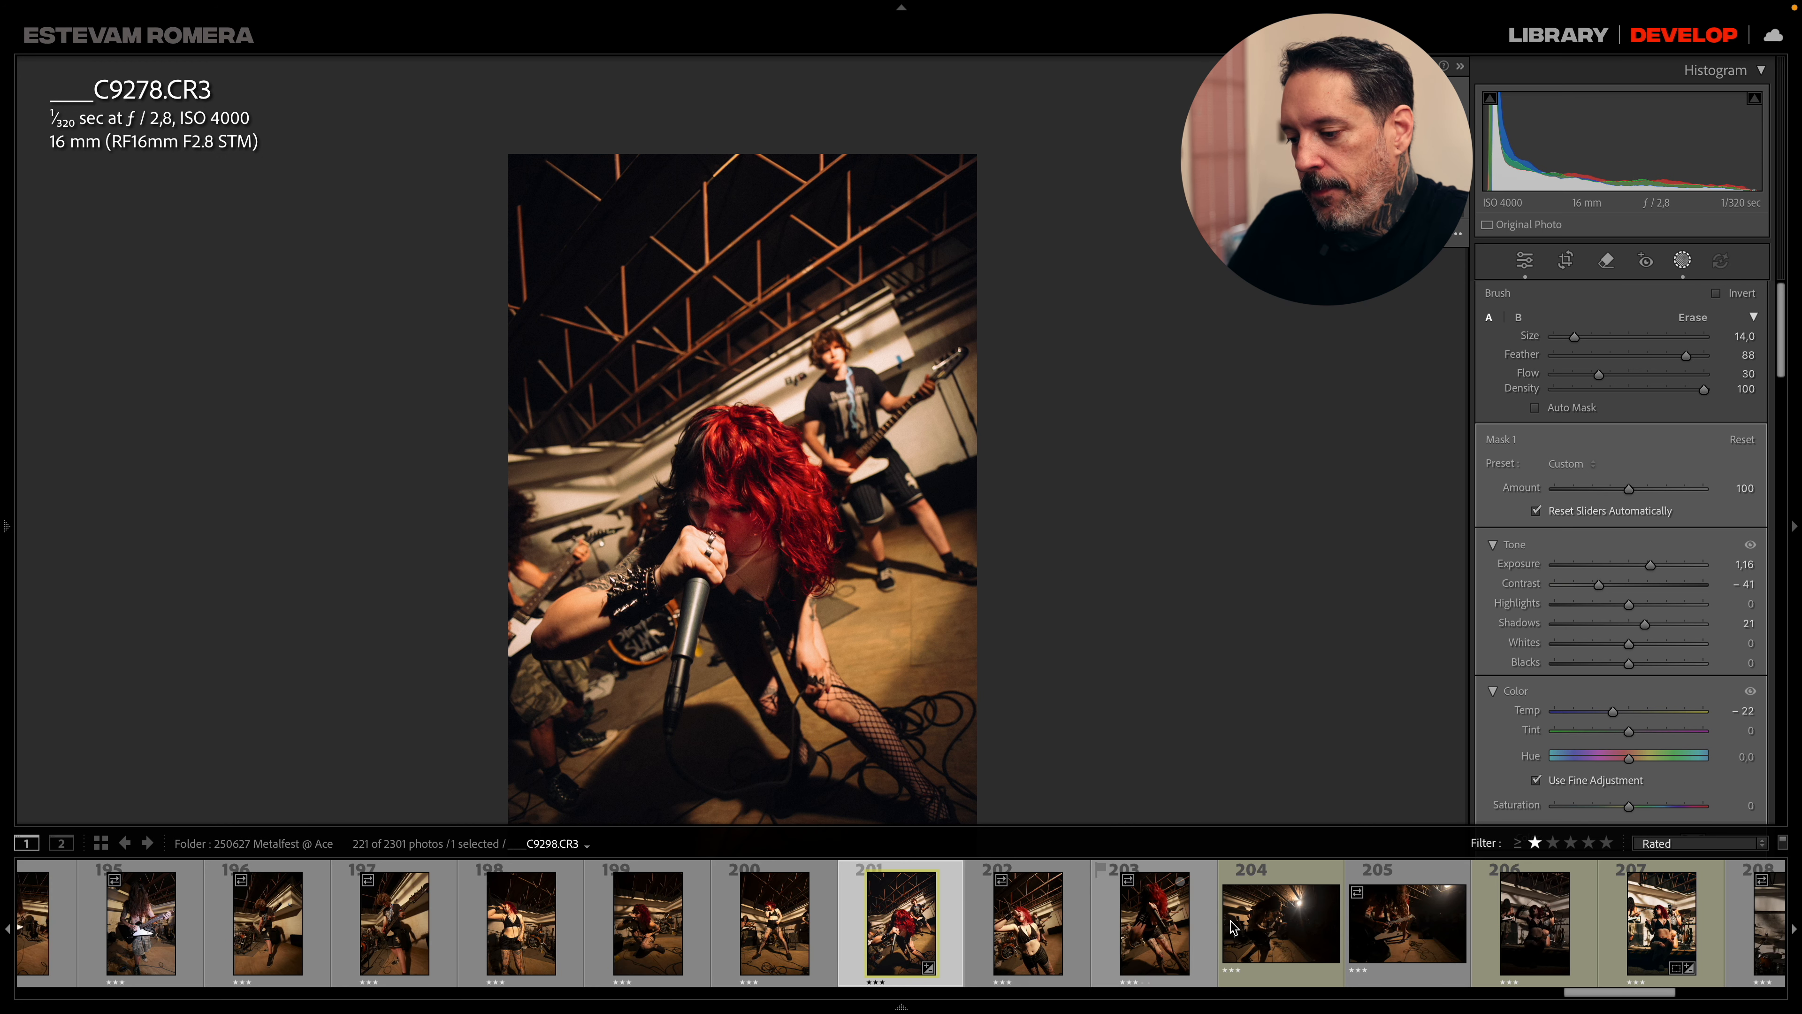
key("ctrl+c")
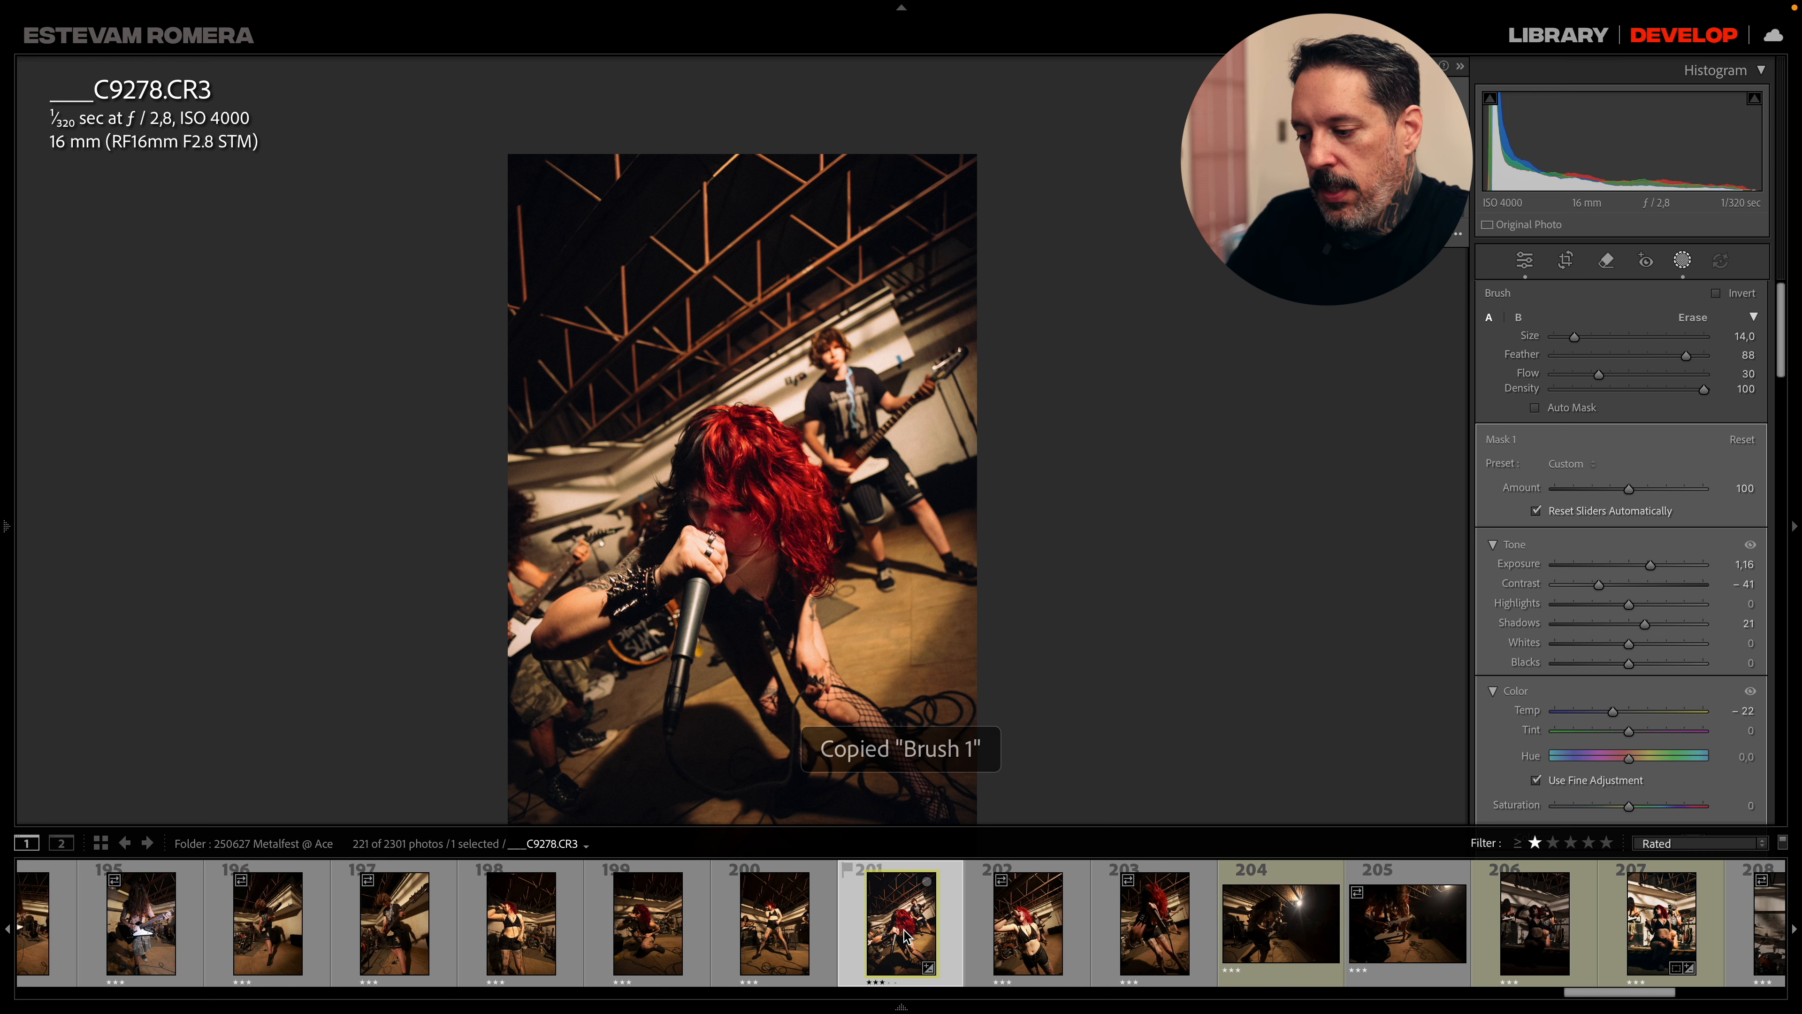
left_click(1288, 937)
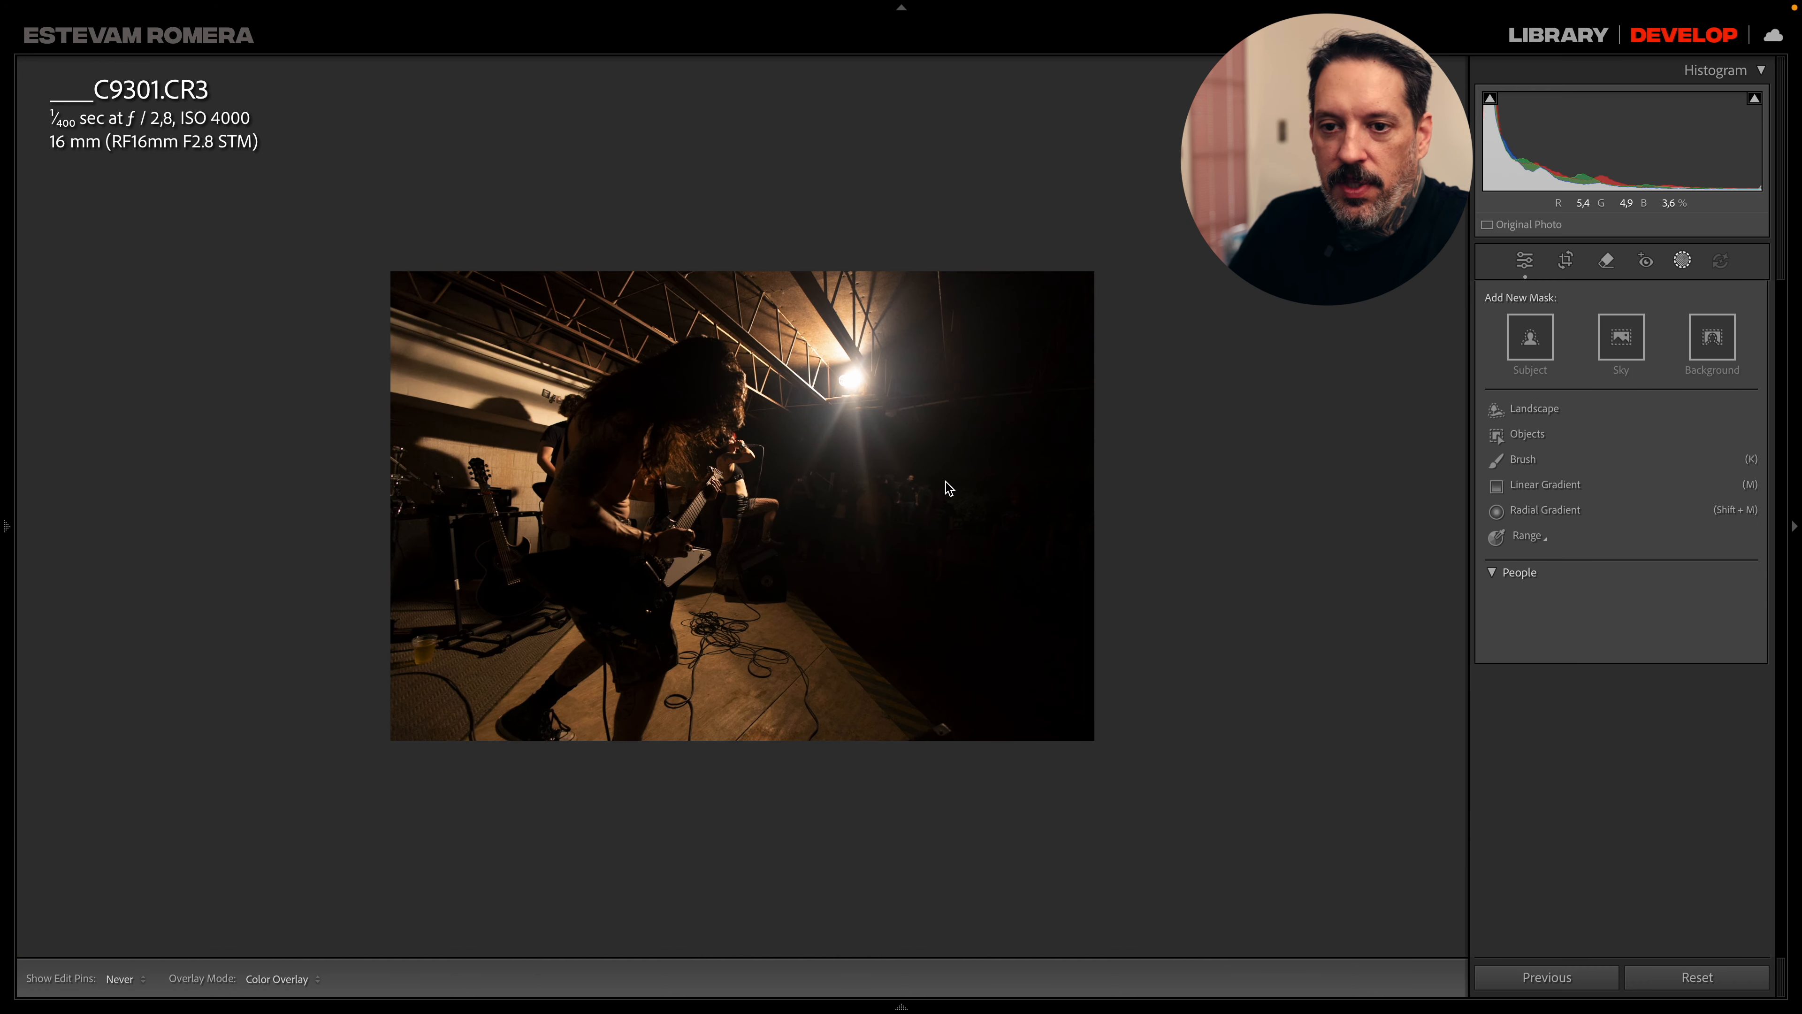
key("i")
key("i")
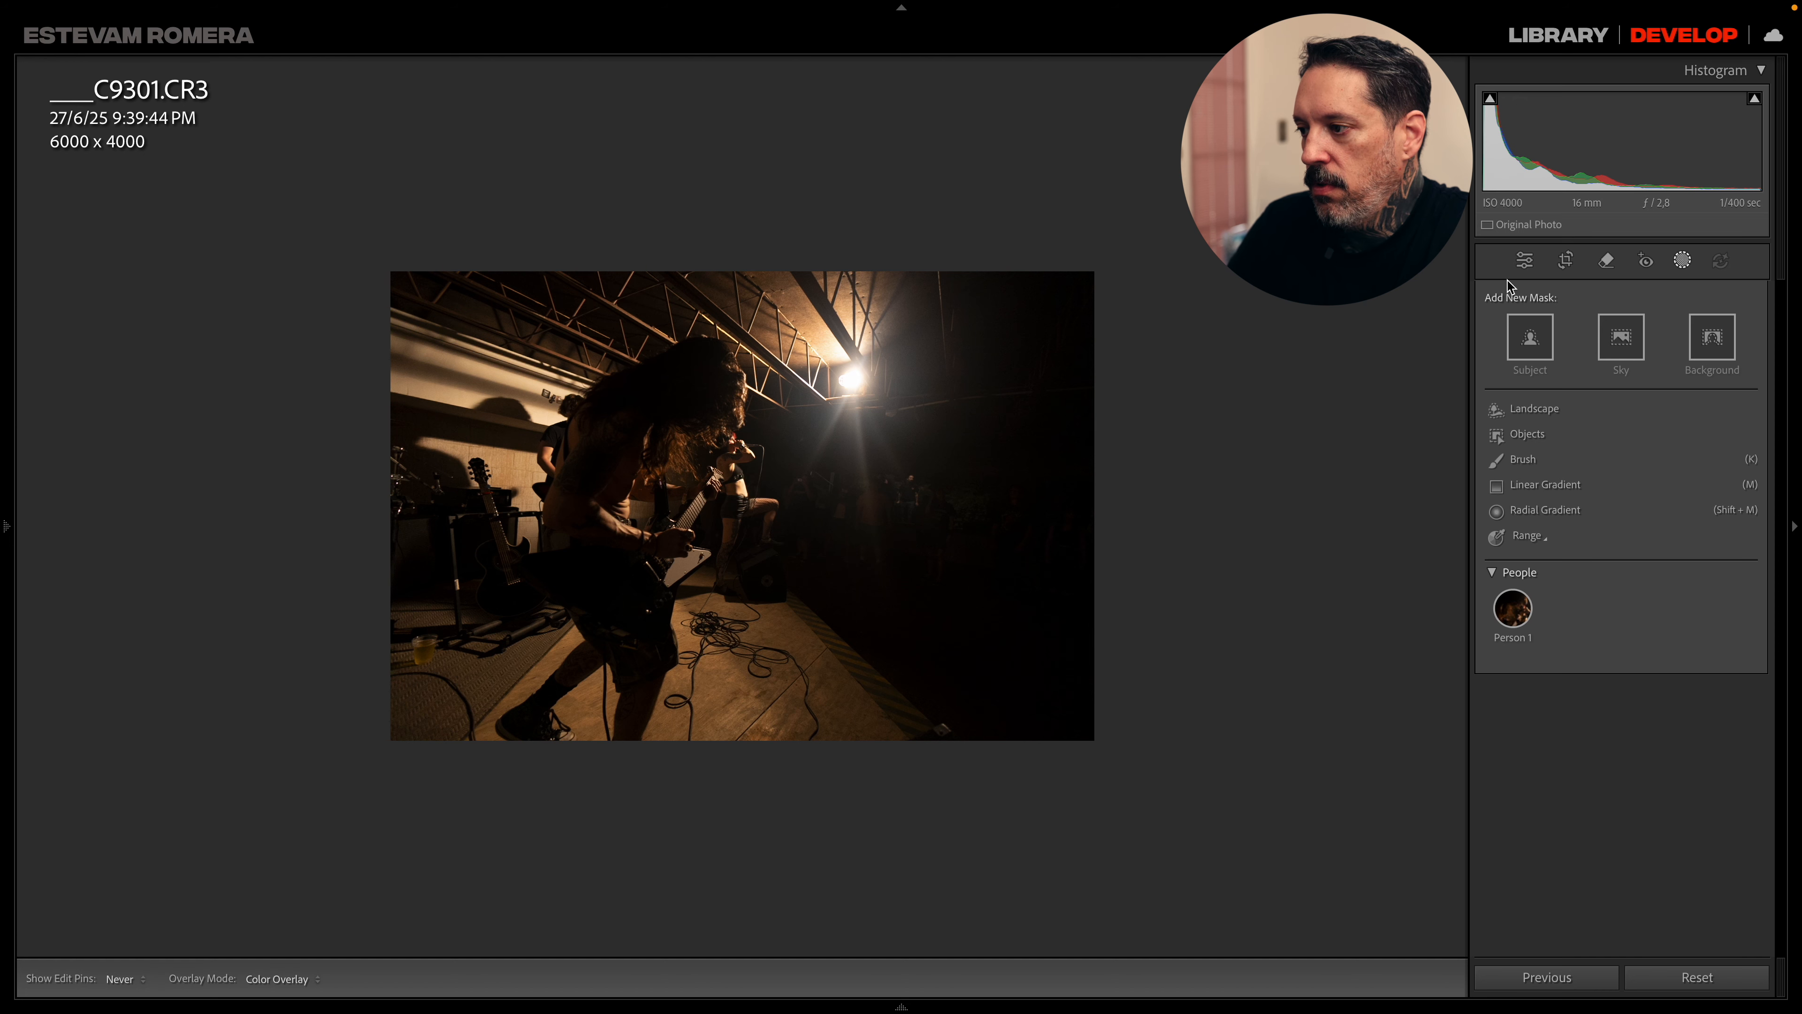
key("shift+w")
left_click(893, 451)
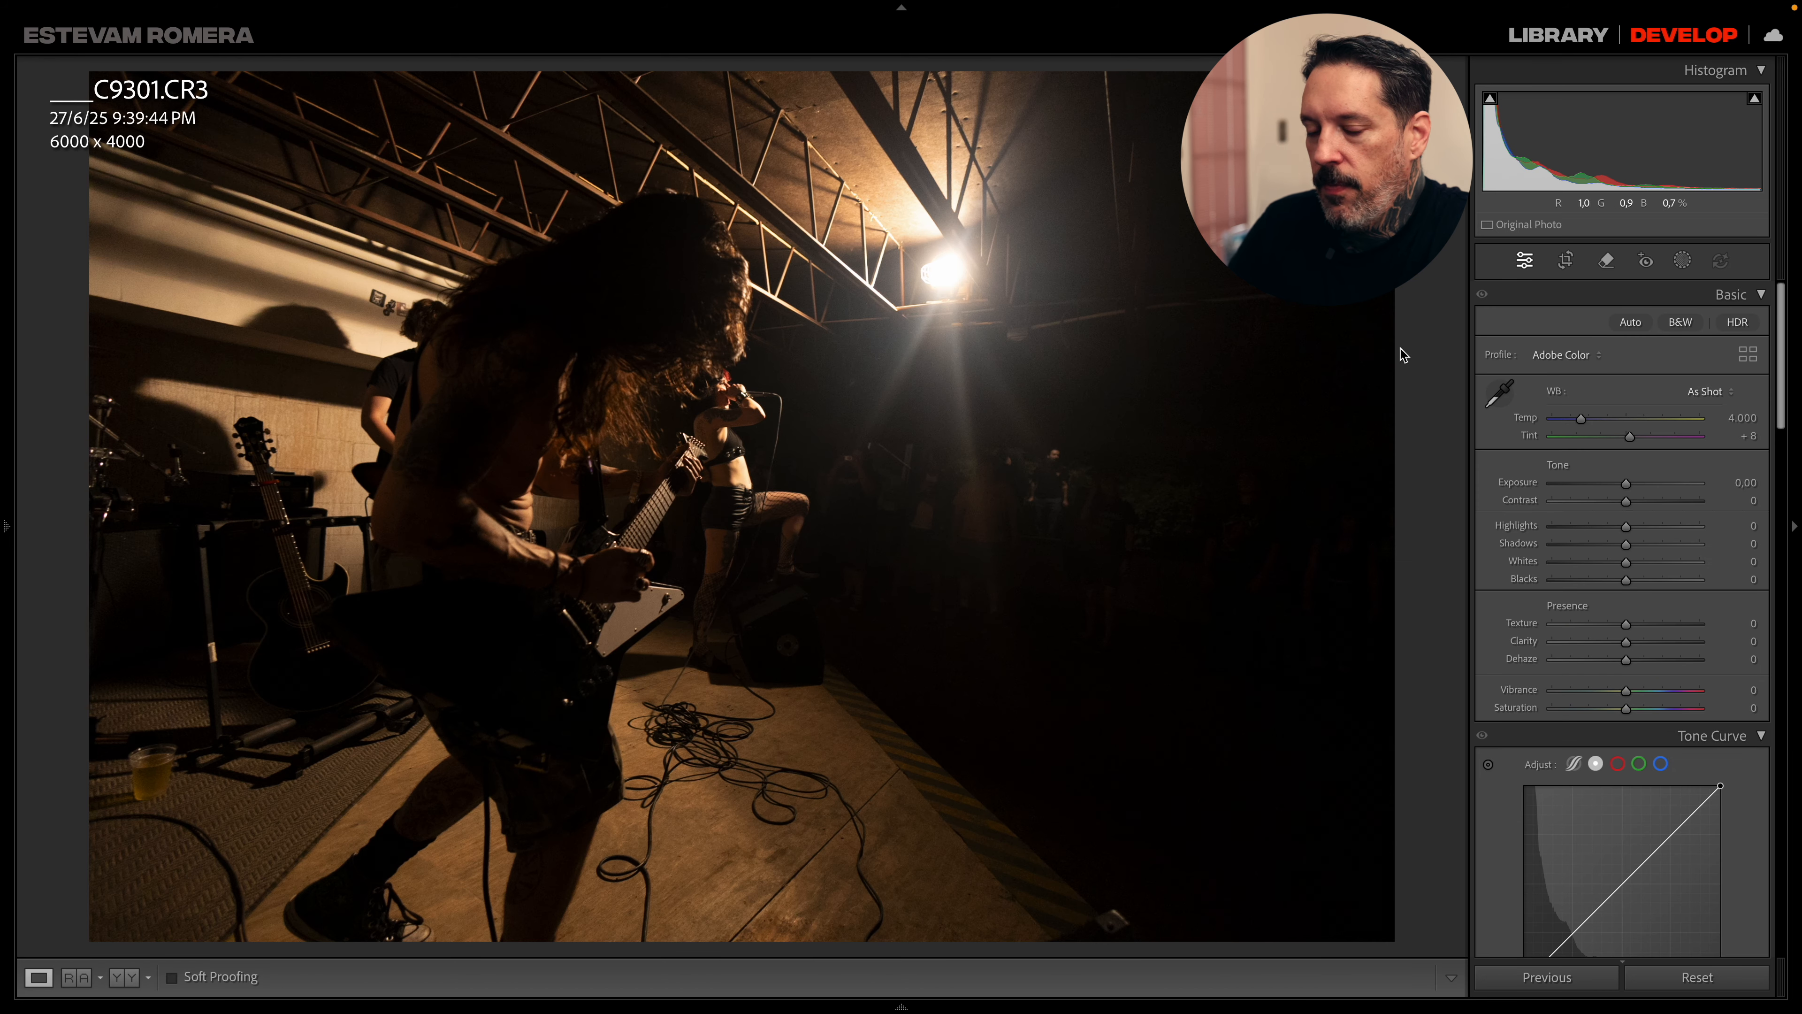
- Copy the develop settings of ___C9278.CR3 and paste them onto ___C9301.CR3
mouse_move(733, 1008)
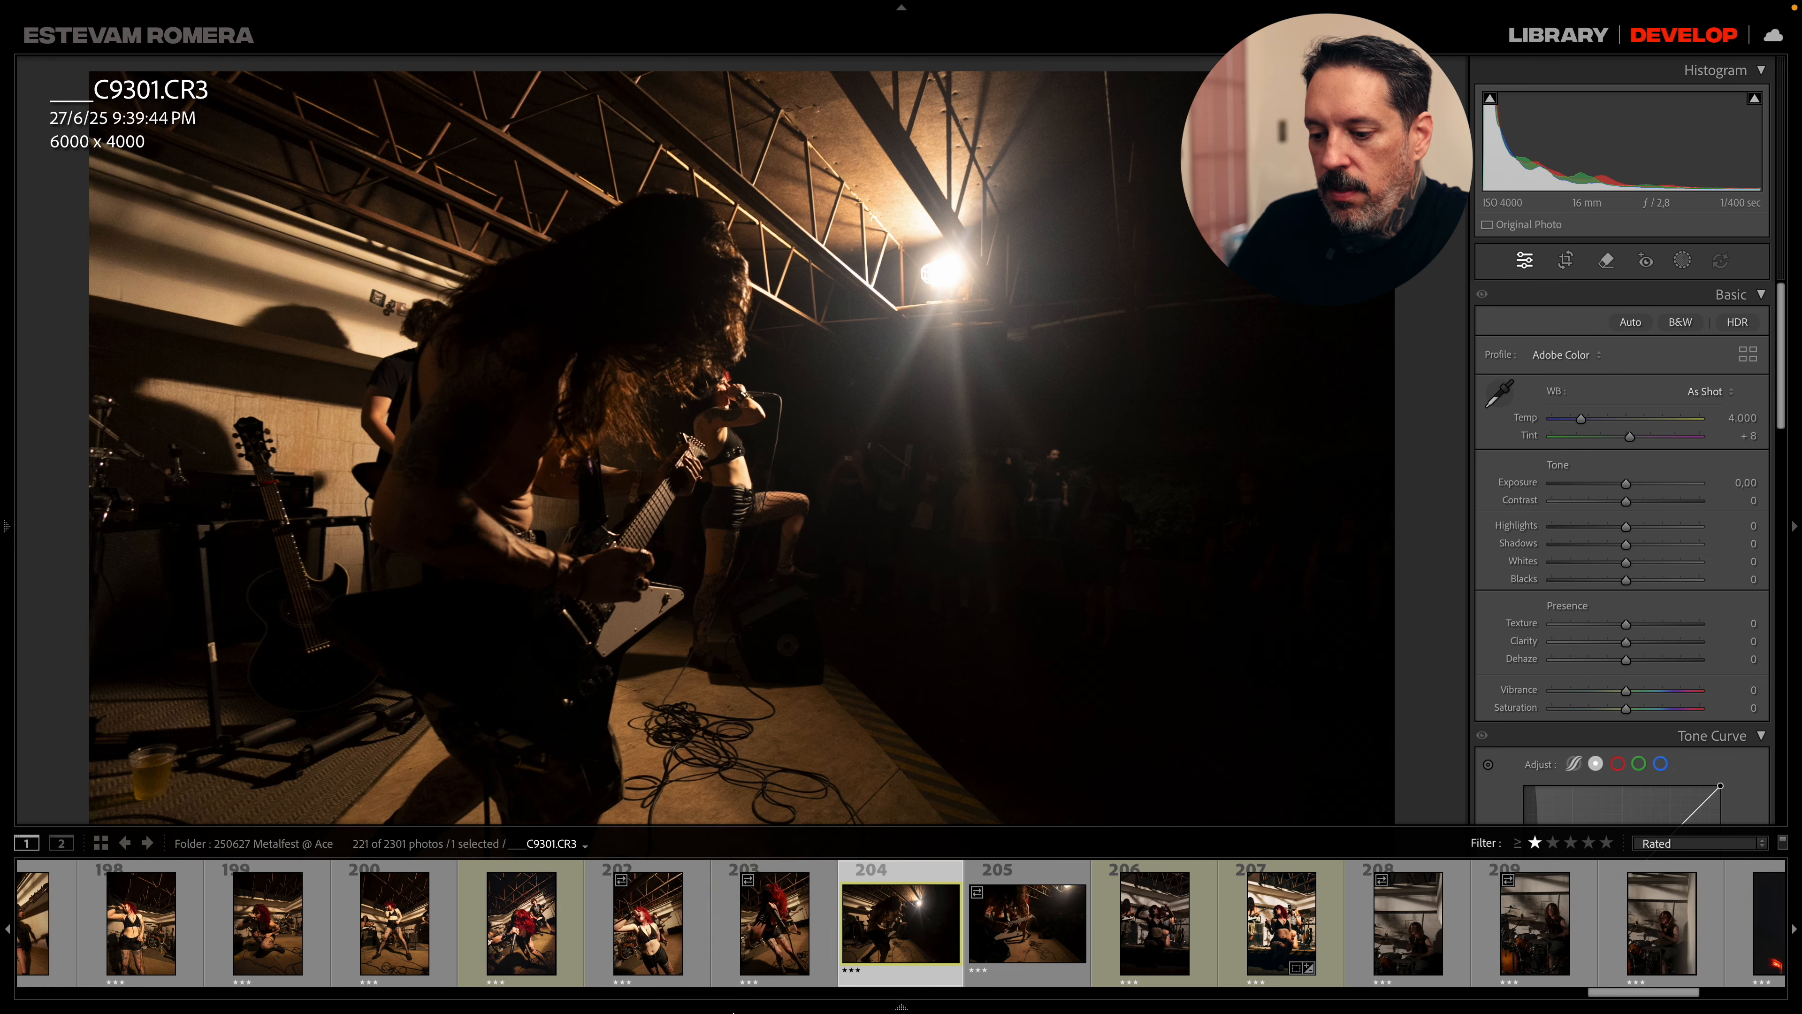
left_click(505, 930)
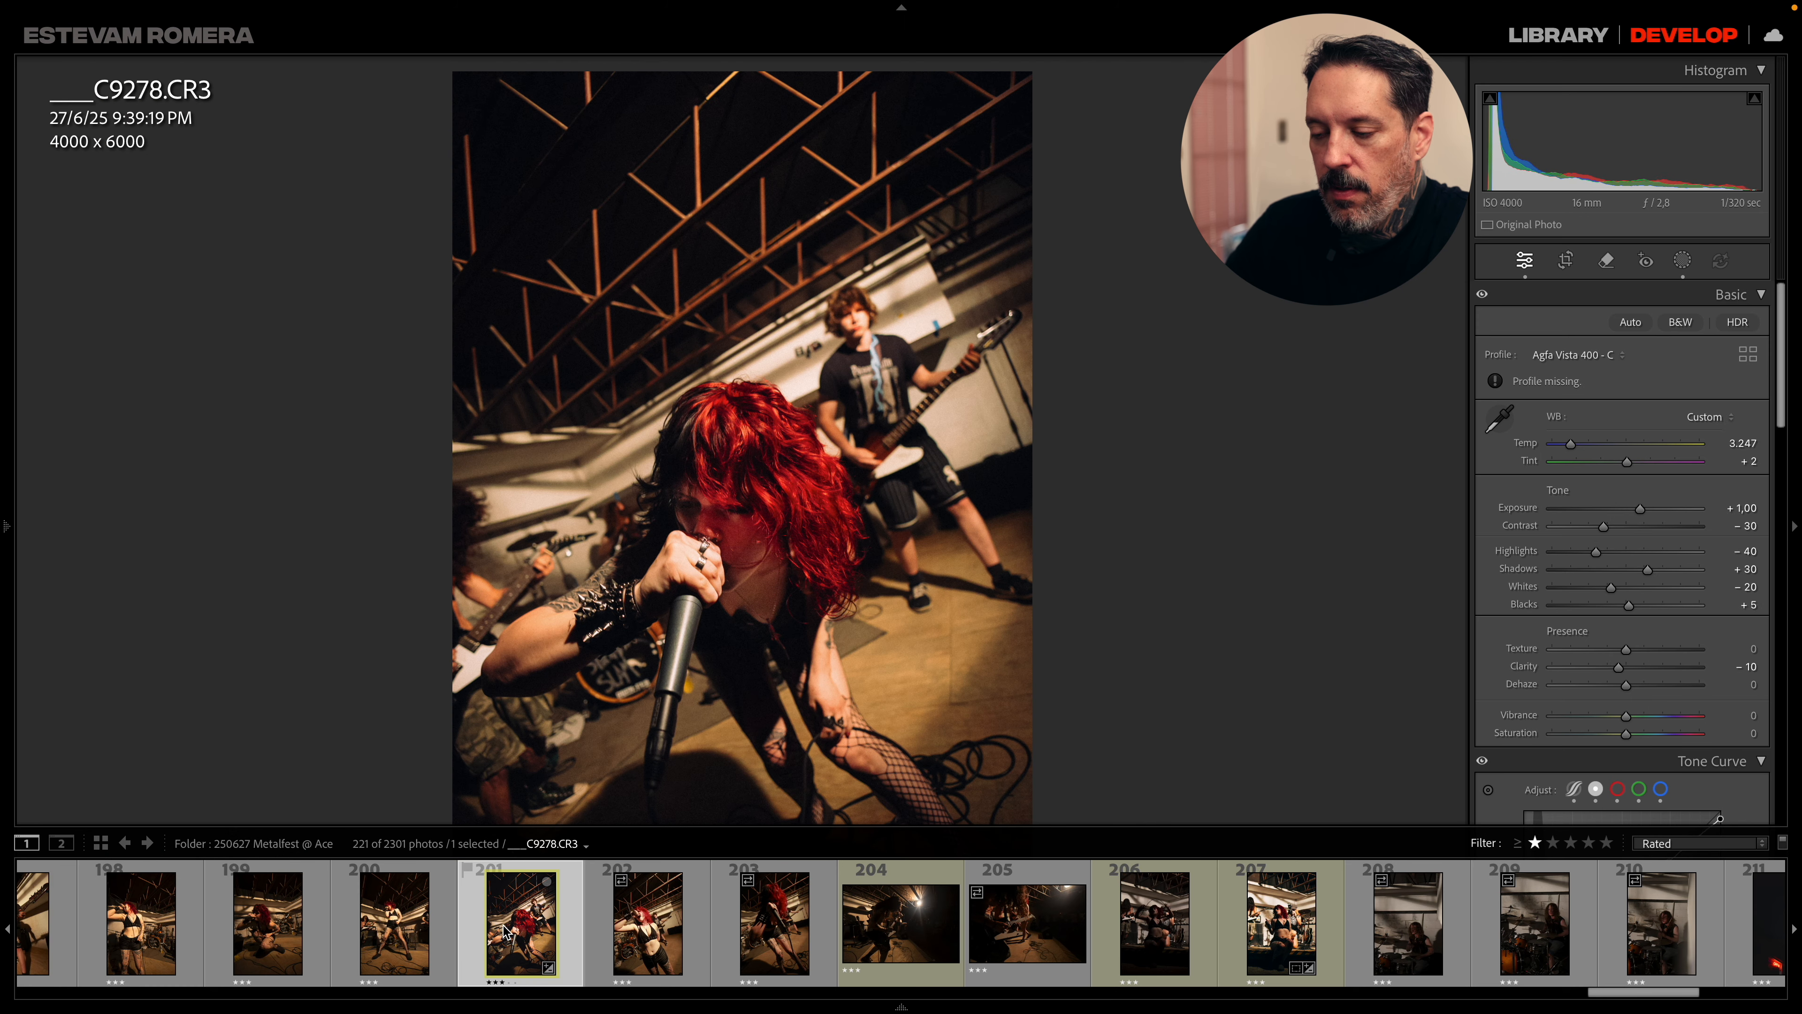
key("super+shift+c")
key("Return")
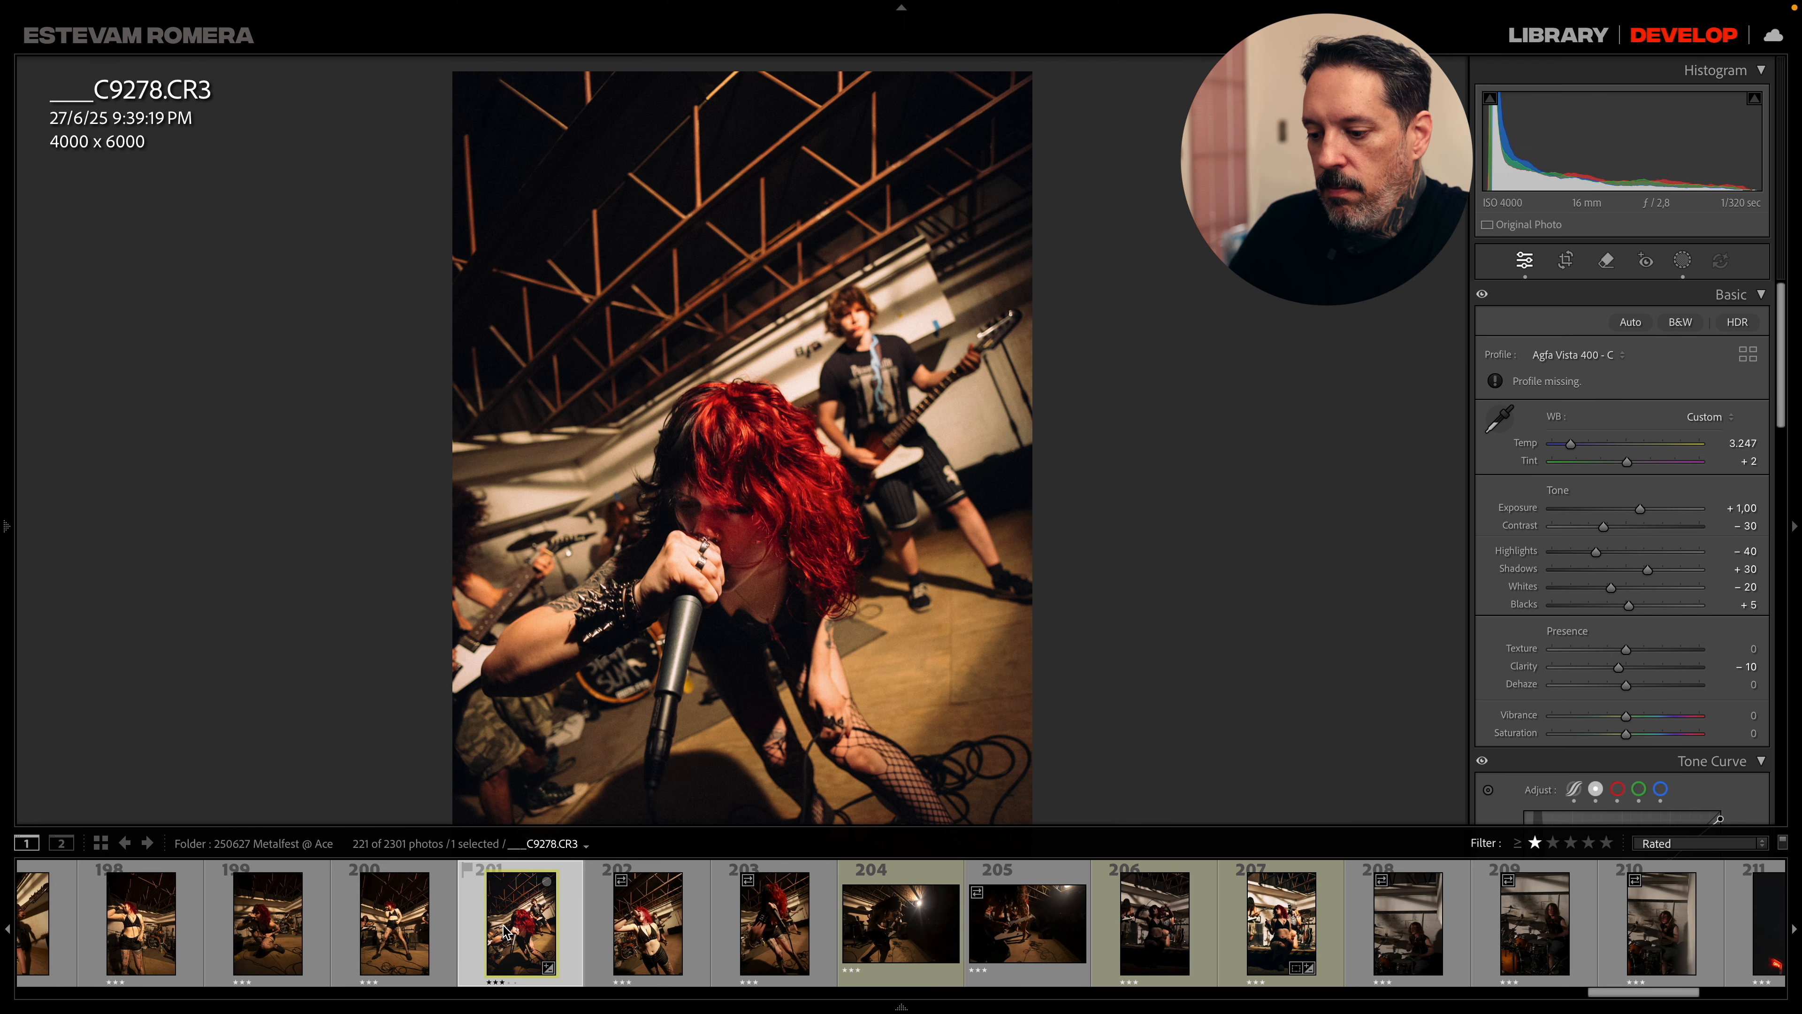
left_click(906, 944)
key("super+shift+v")
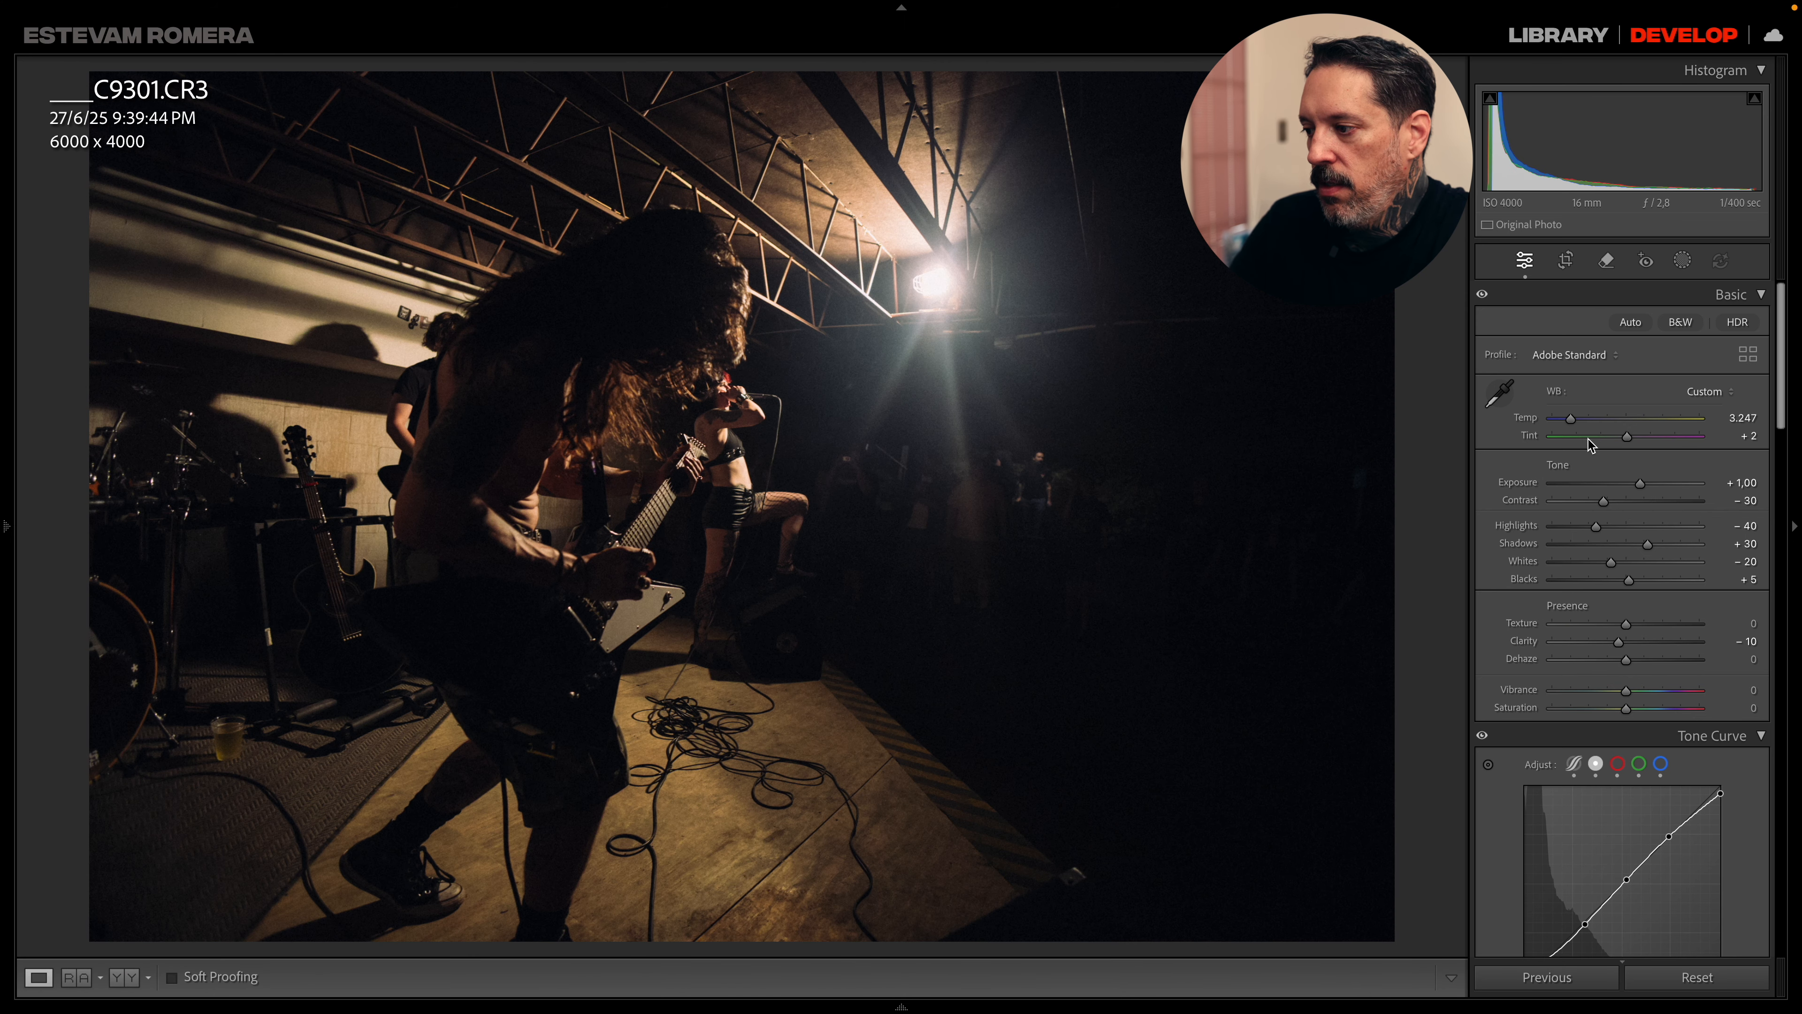
- Set the temperature of ___C9301.CR3 to 3.743, exposure to +2,40 and contrast to +9
left_click_drag(1575, 426, 1584, 427)
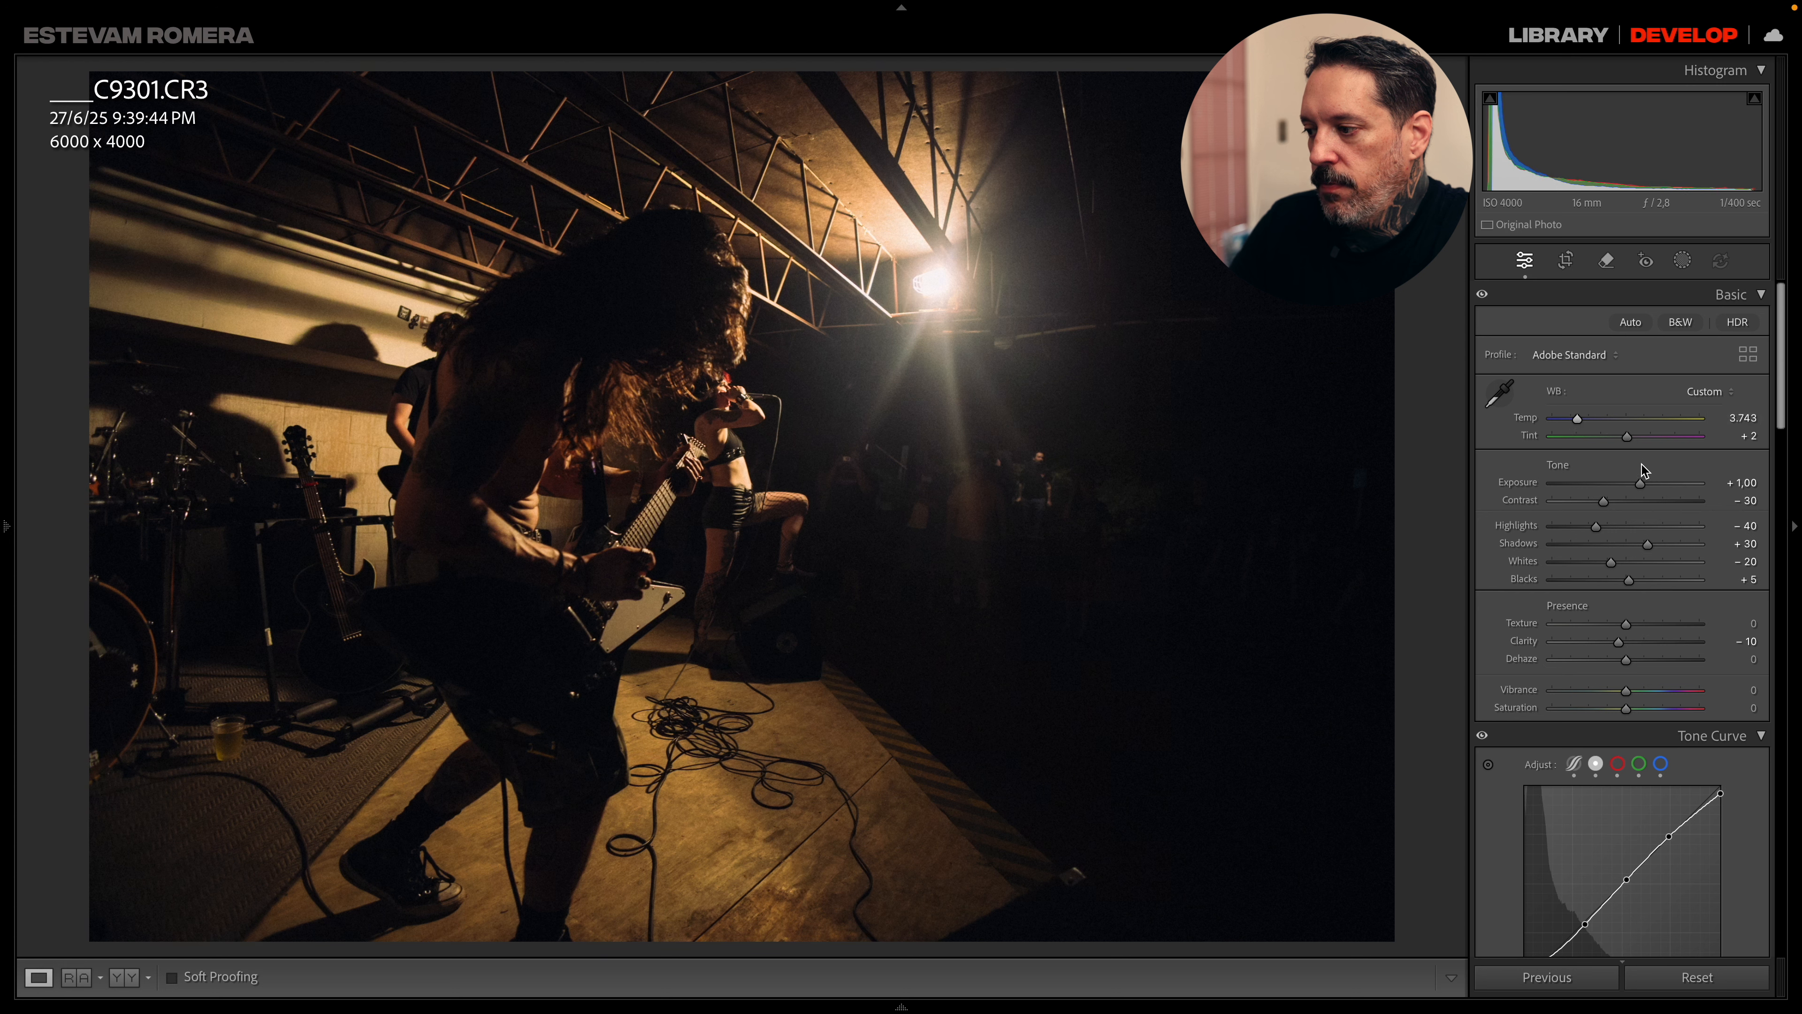
left_click_drag(1640, 483, 1645, 484)
left_click(1632, 501)
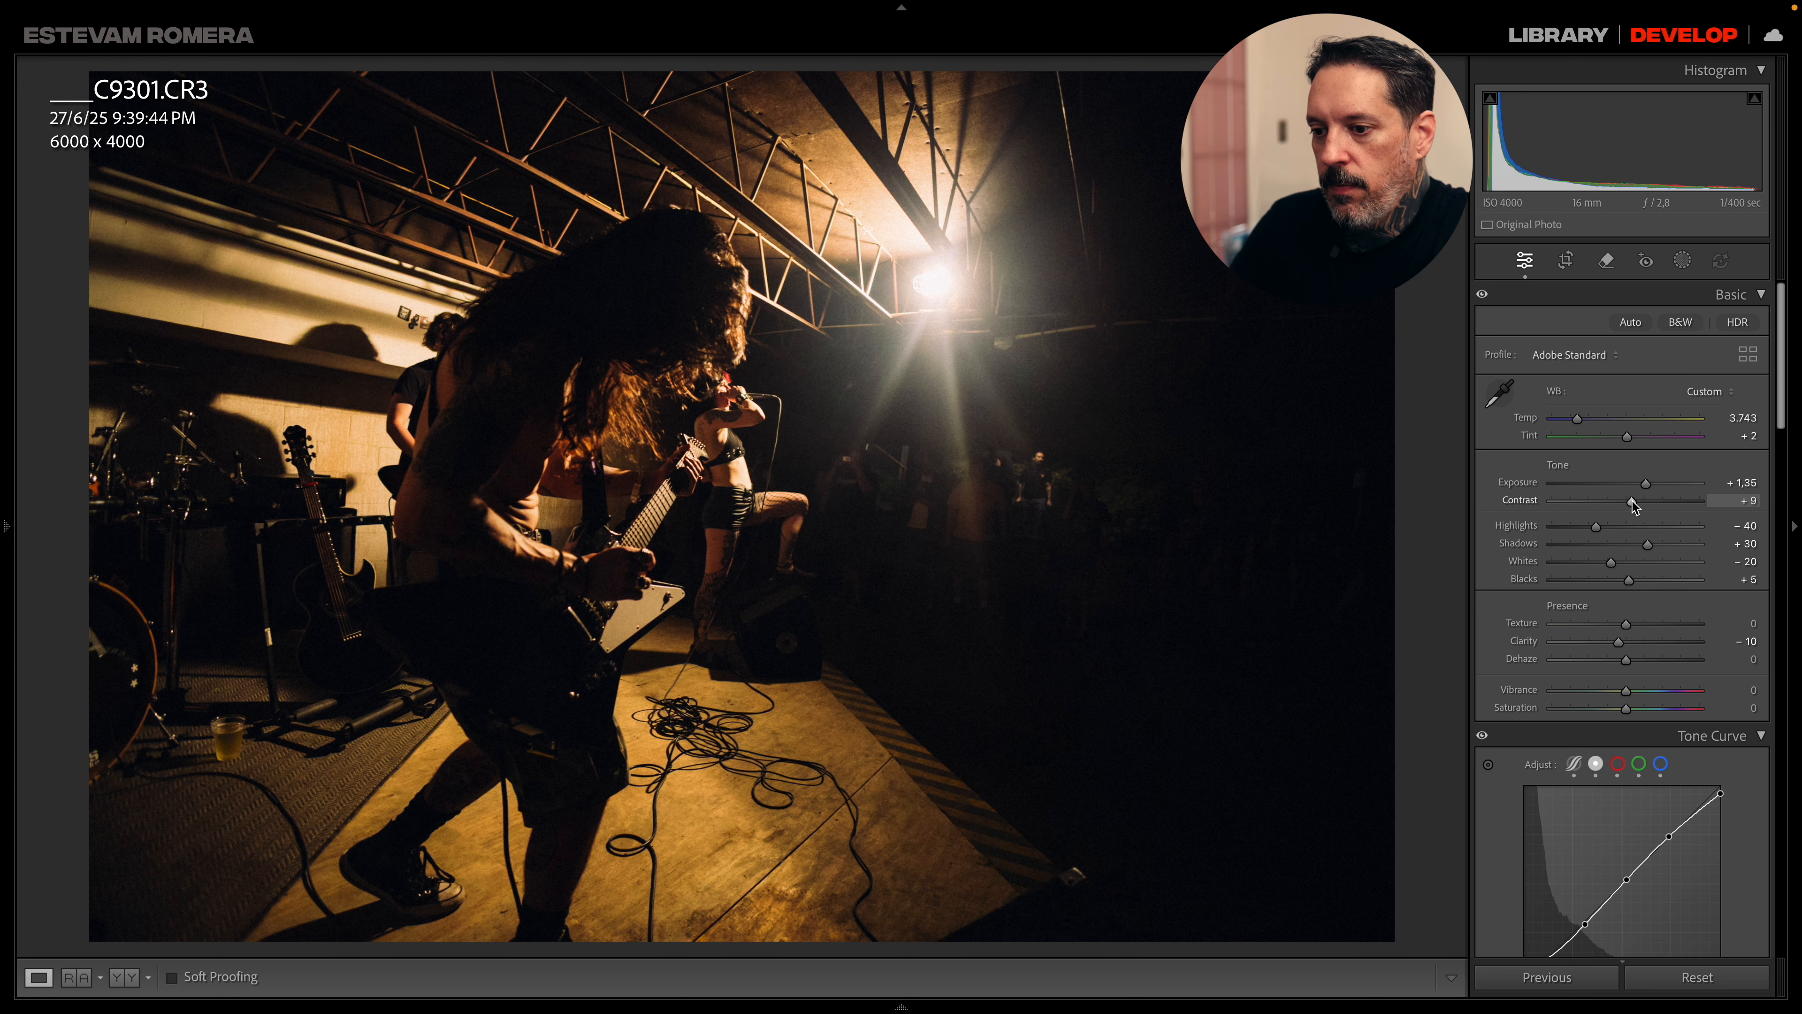
left_click_drag(1646, 484, 1663, 486)
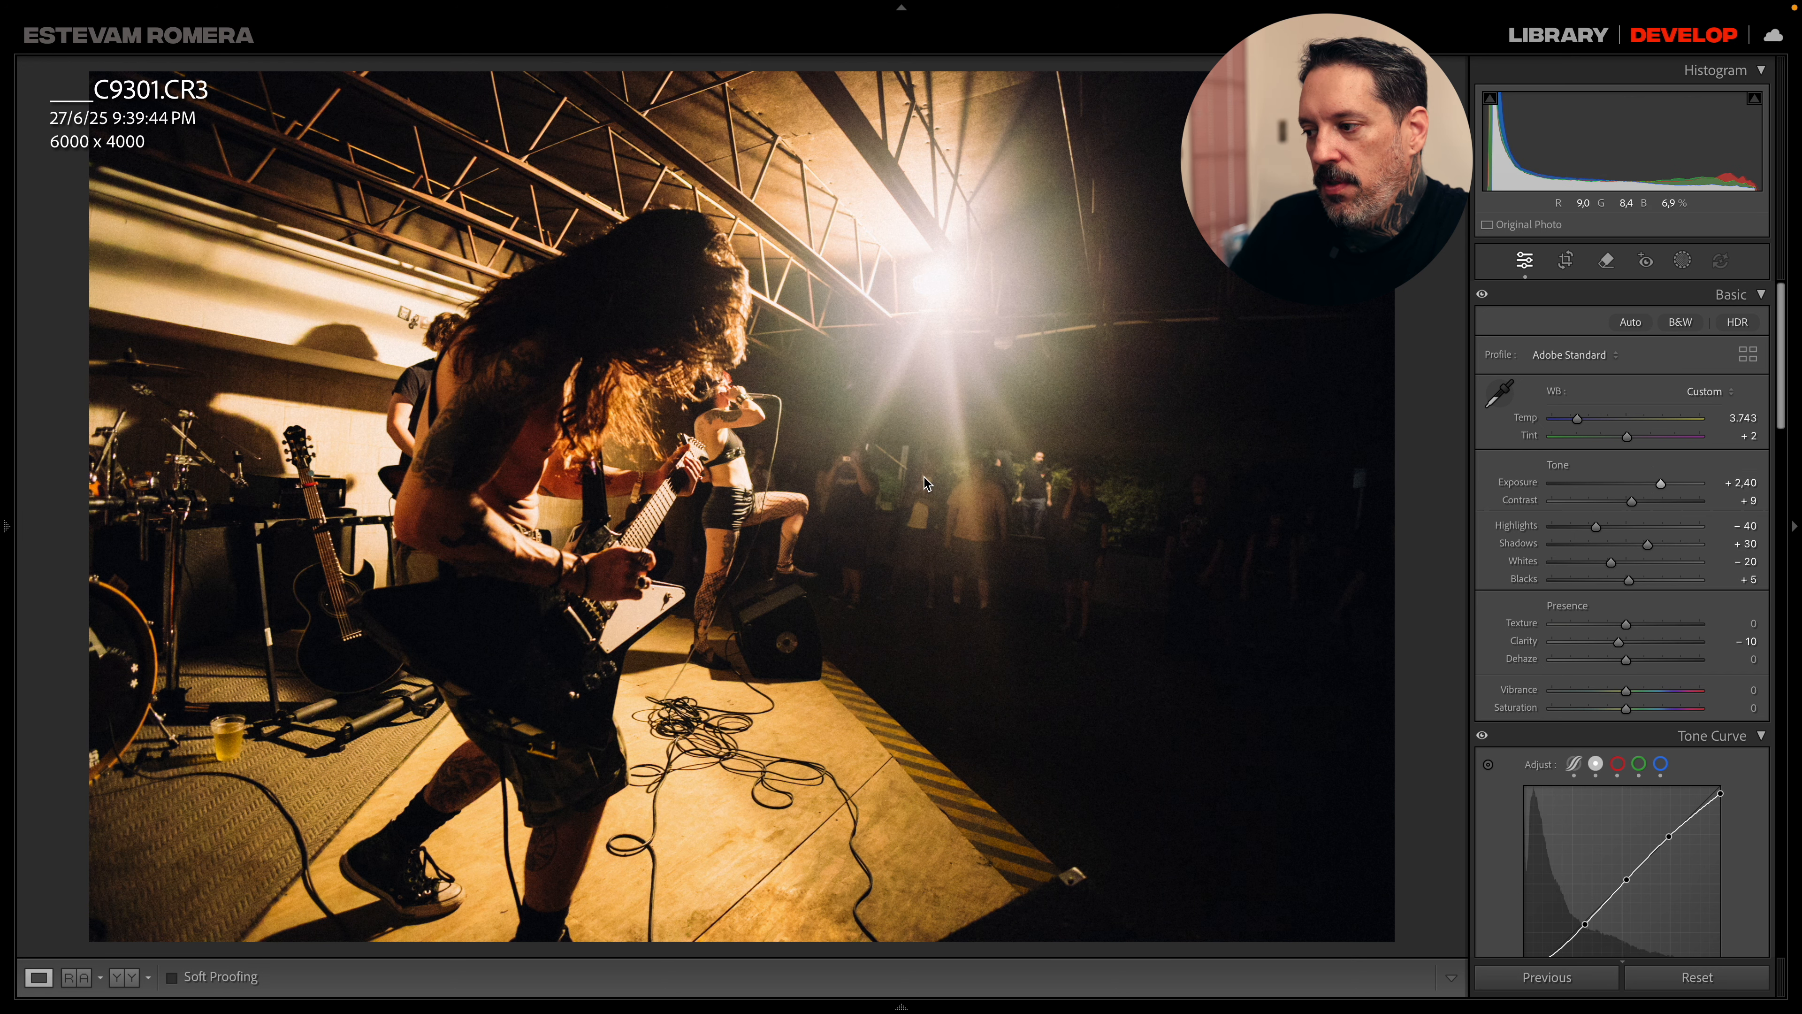
- Rotate the crop of ___C9301.CR3 slightly counterclockwise to straighten the stage shot
left_click(1566, 260)
left_click_drag(1381, 351, 1415, 329)
key("Return")
- Set the highlights to −56, shadows to −5 and temperature to 3.720 on ___C9301.CR3
left_click_drag(1576, 421, 1574, 421)
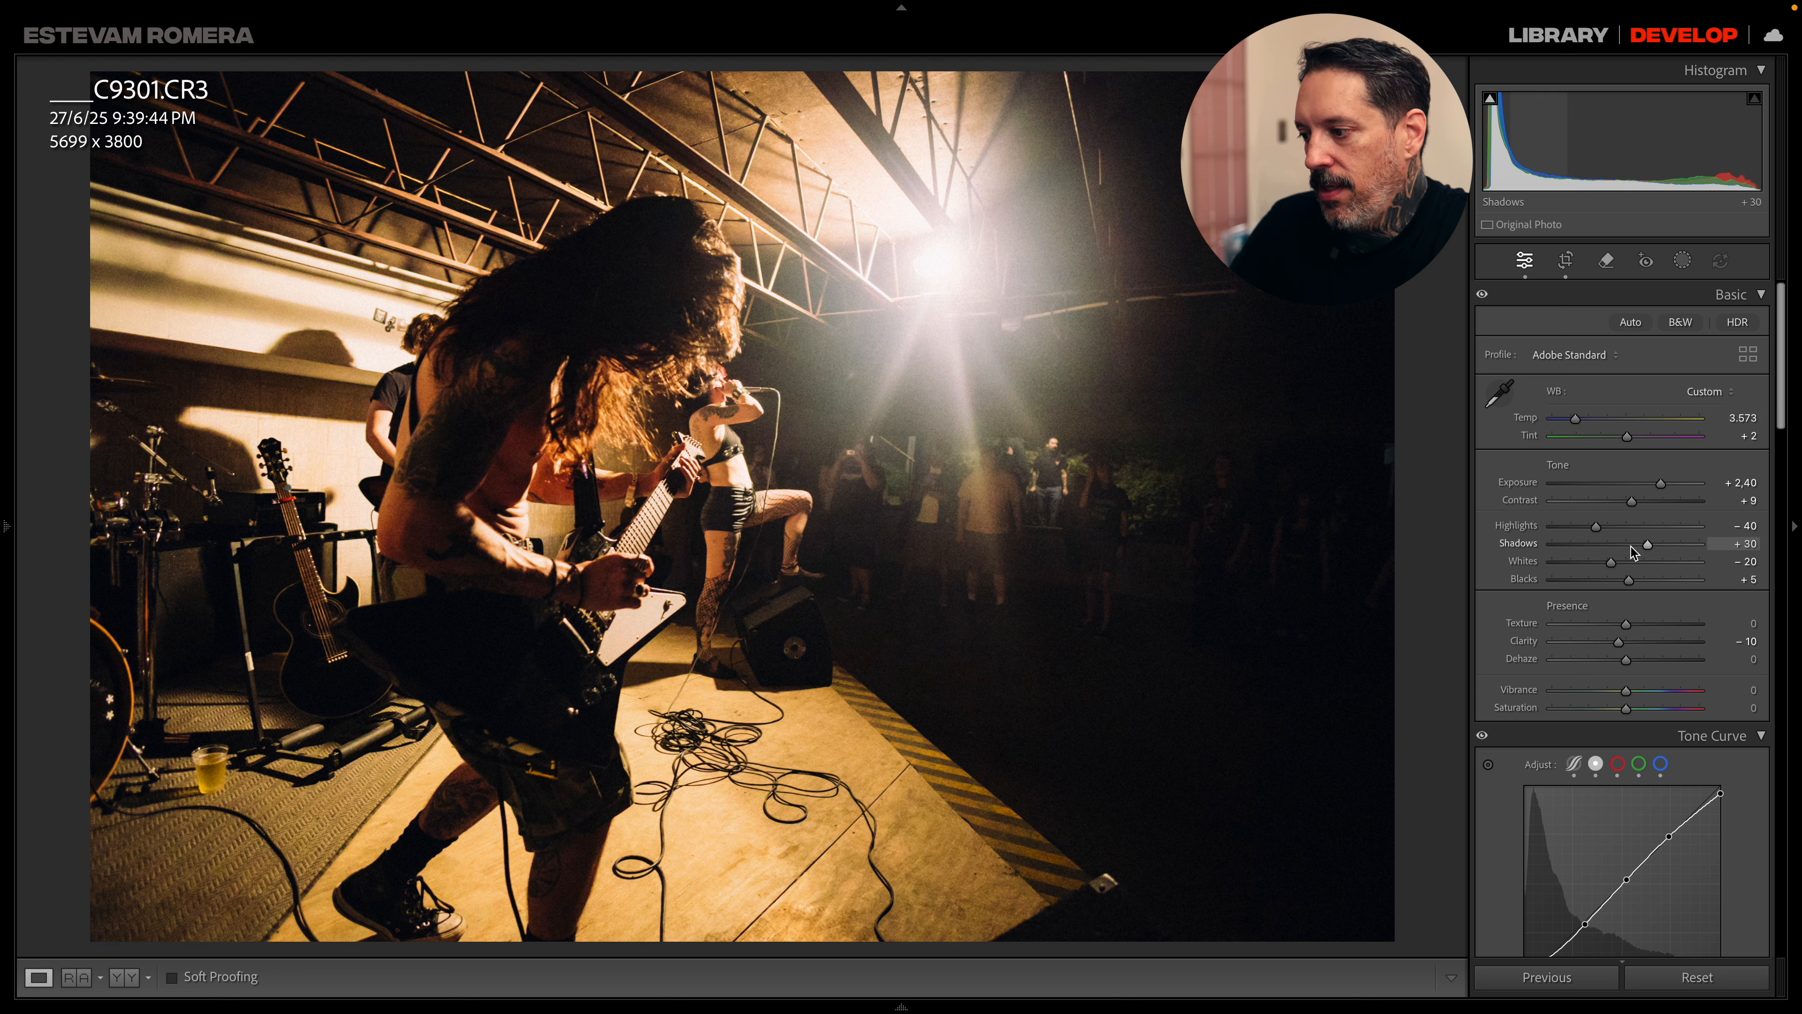
left_click_drag(1595, 526, 1627, 556)
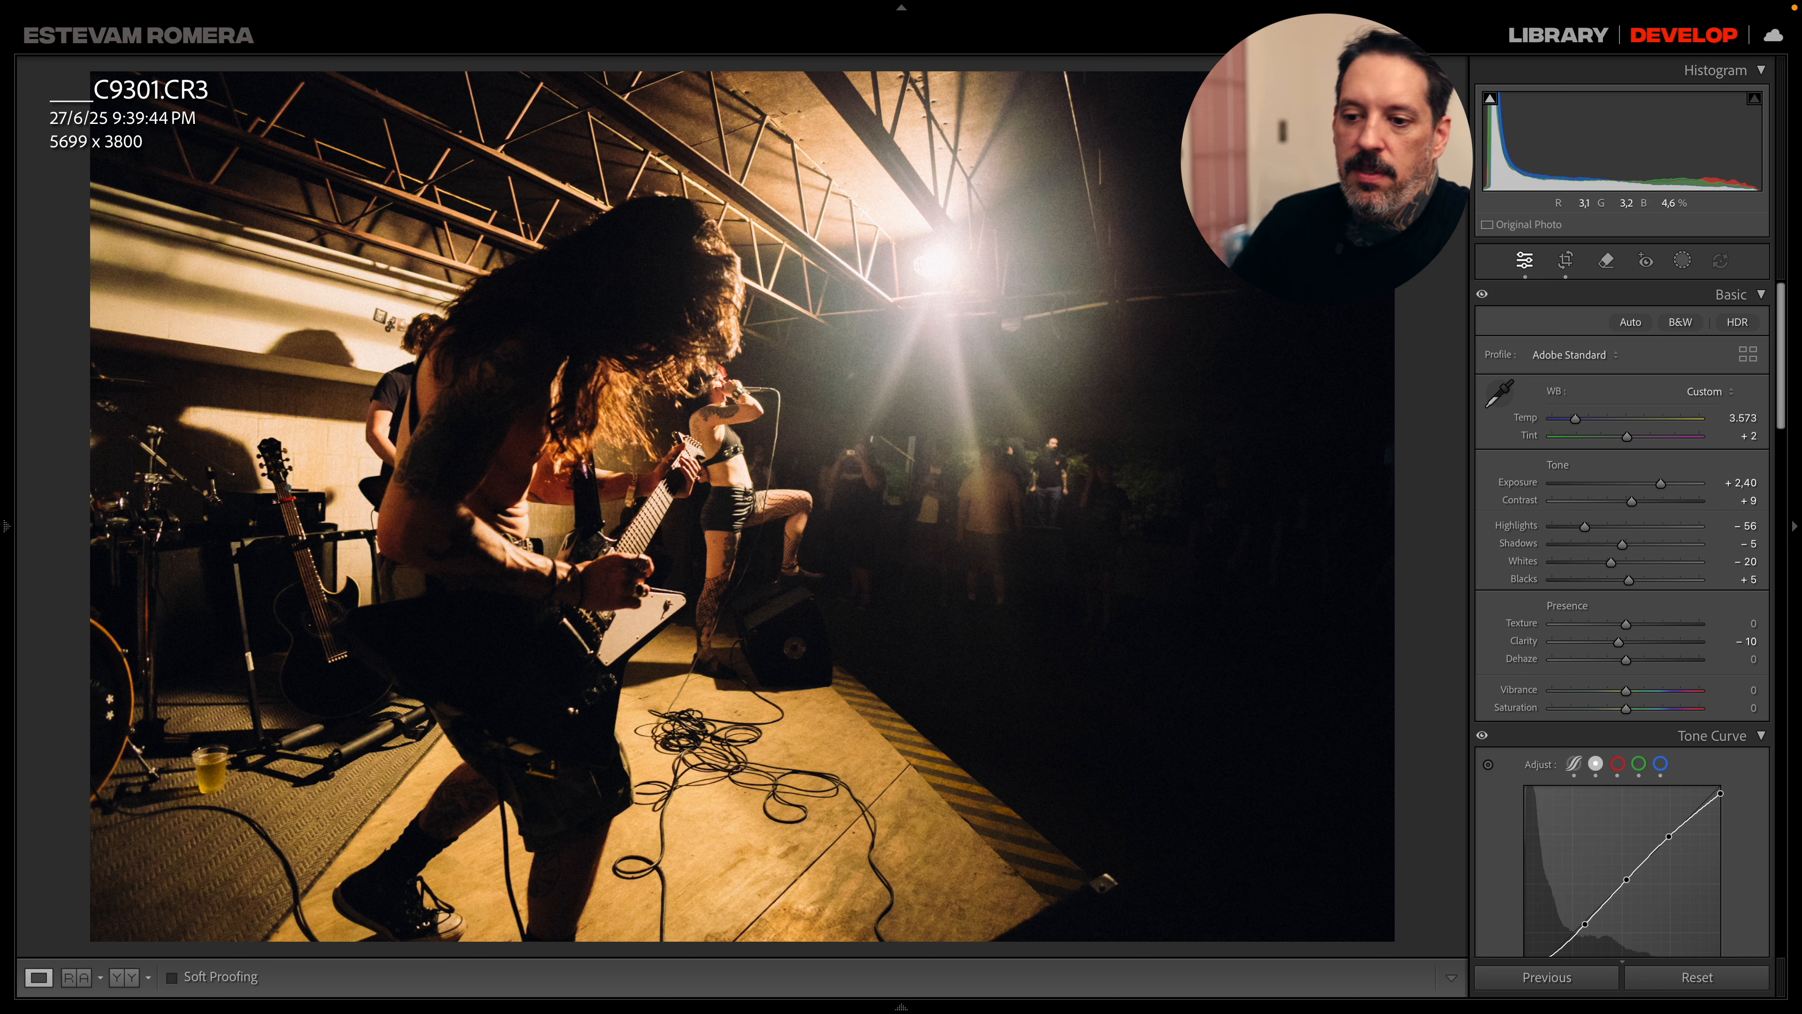
left_click_drag(1575, 419, 1576, 426)
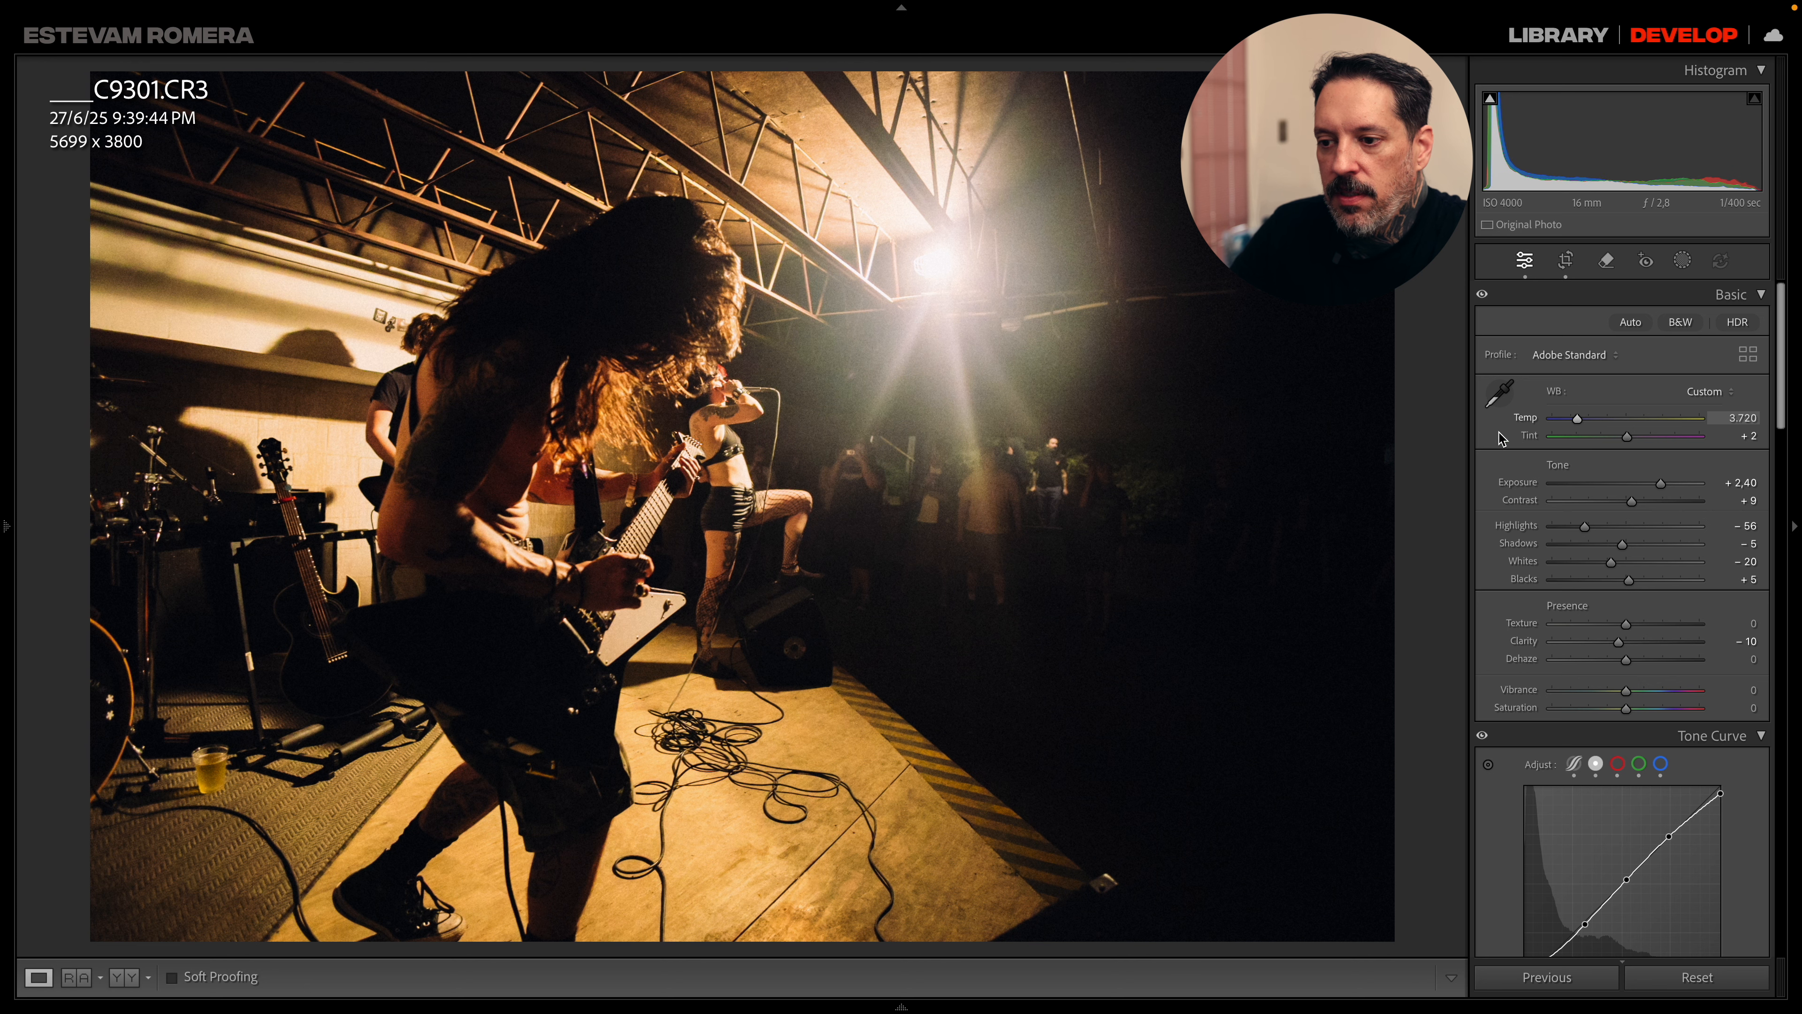
mouse_move(5, 546)
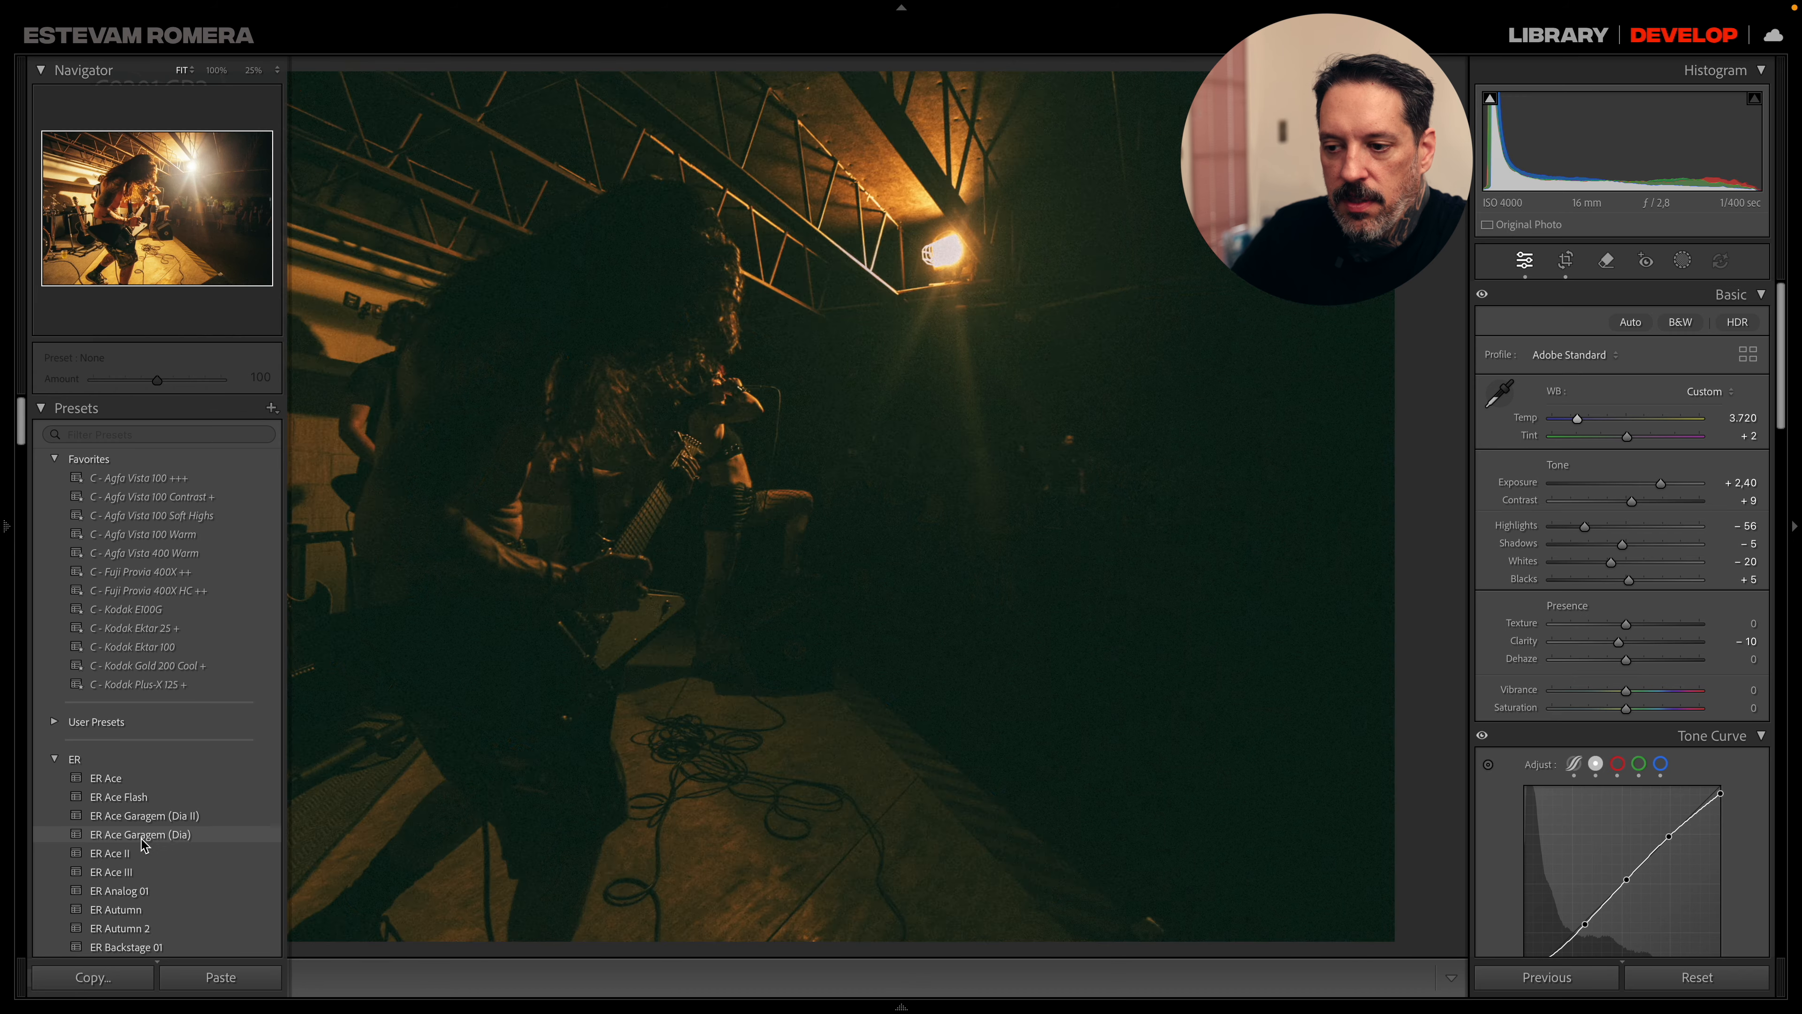
scroll(135, 872, "down", 10)
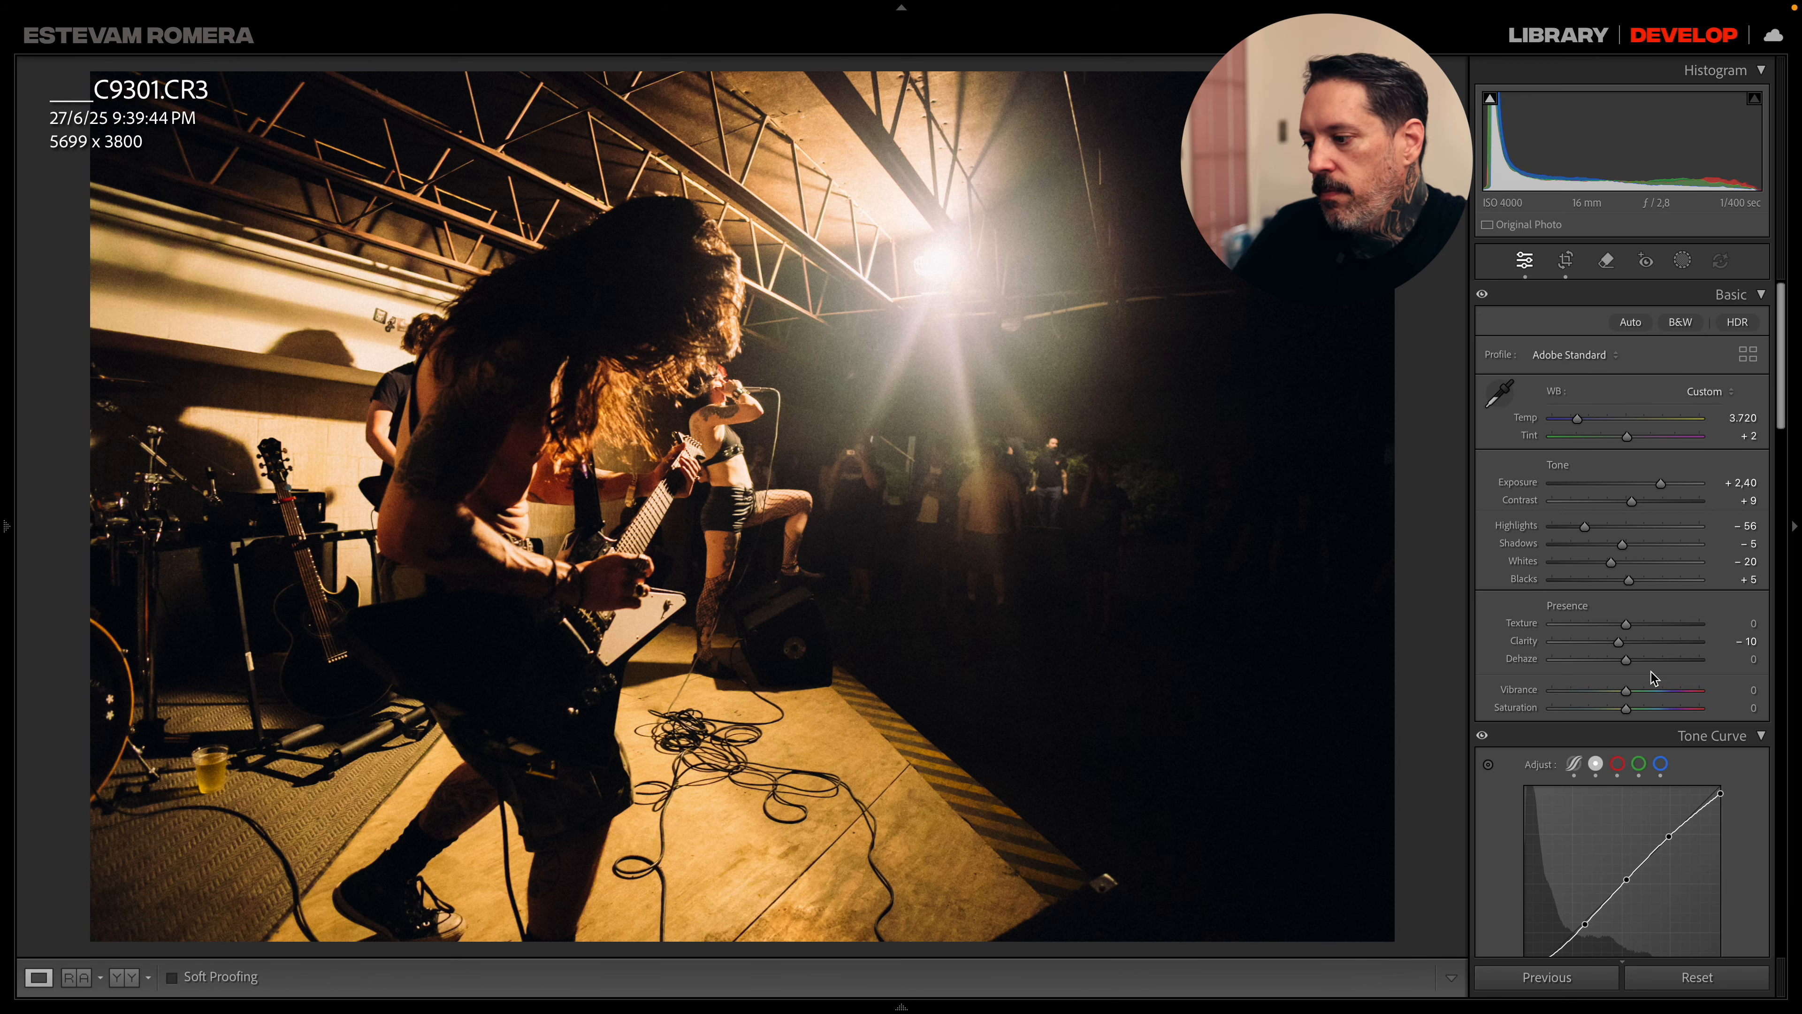
- On the green tone curve of ___C9301.CR3, lift the black point and set the shadow points to 38/22 and 79/69
scroll(1493, 723, "down", 5)
left_click(1639, 364)
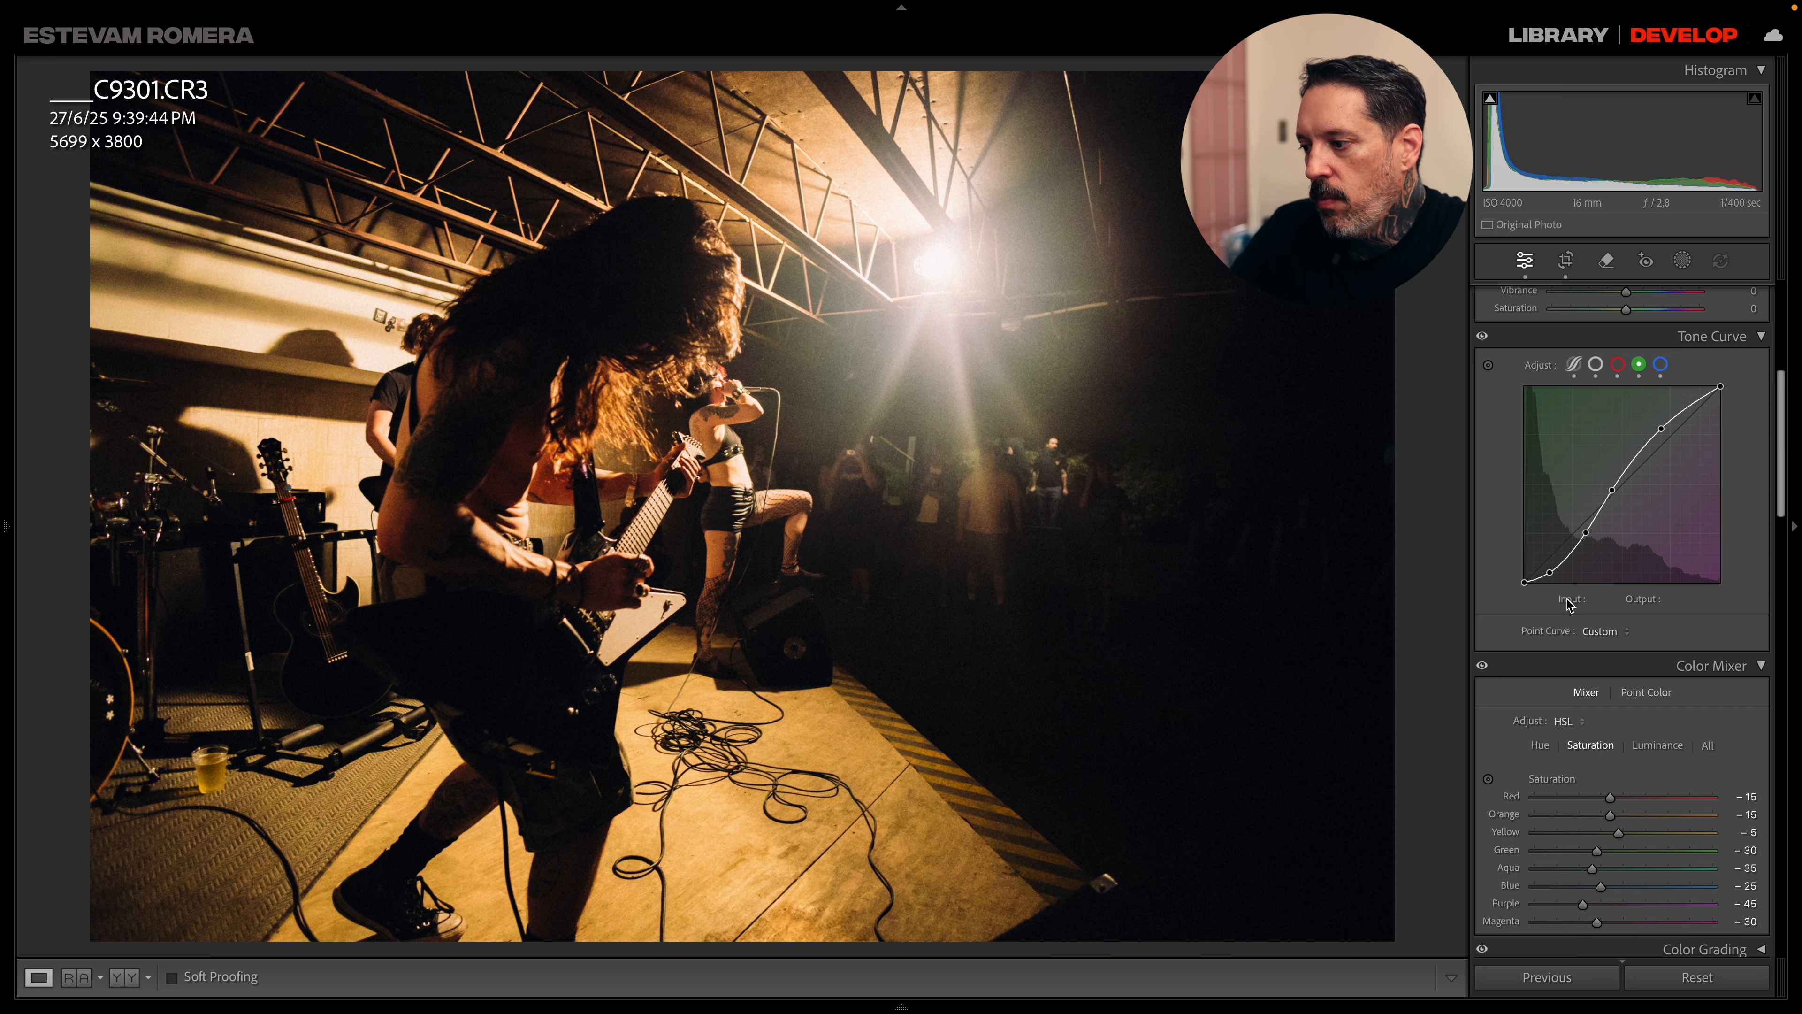
left_click_drag(1522, 582, 1553, 568)
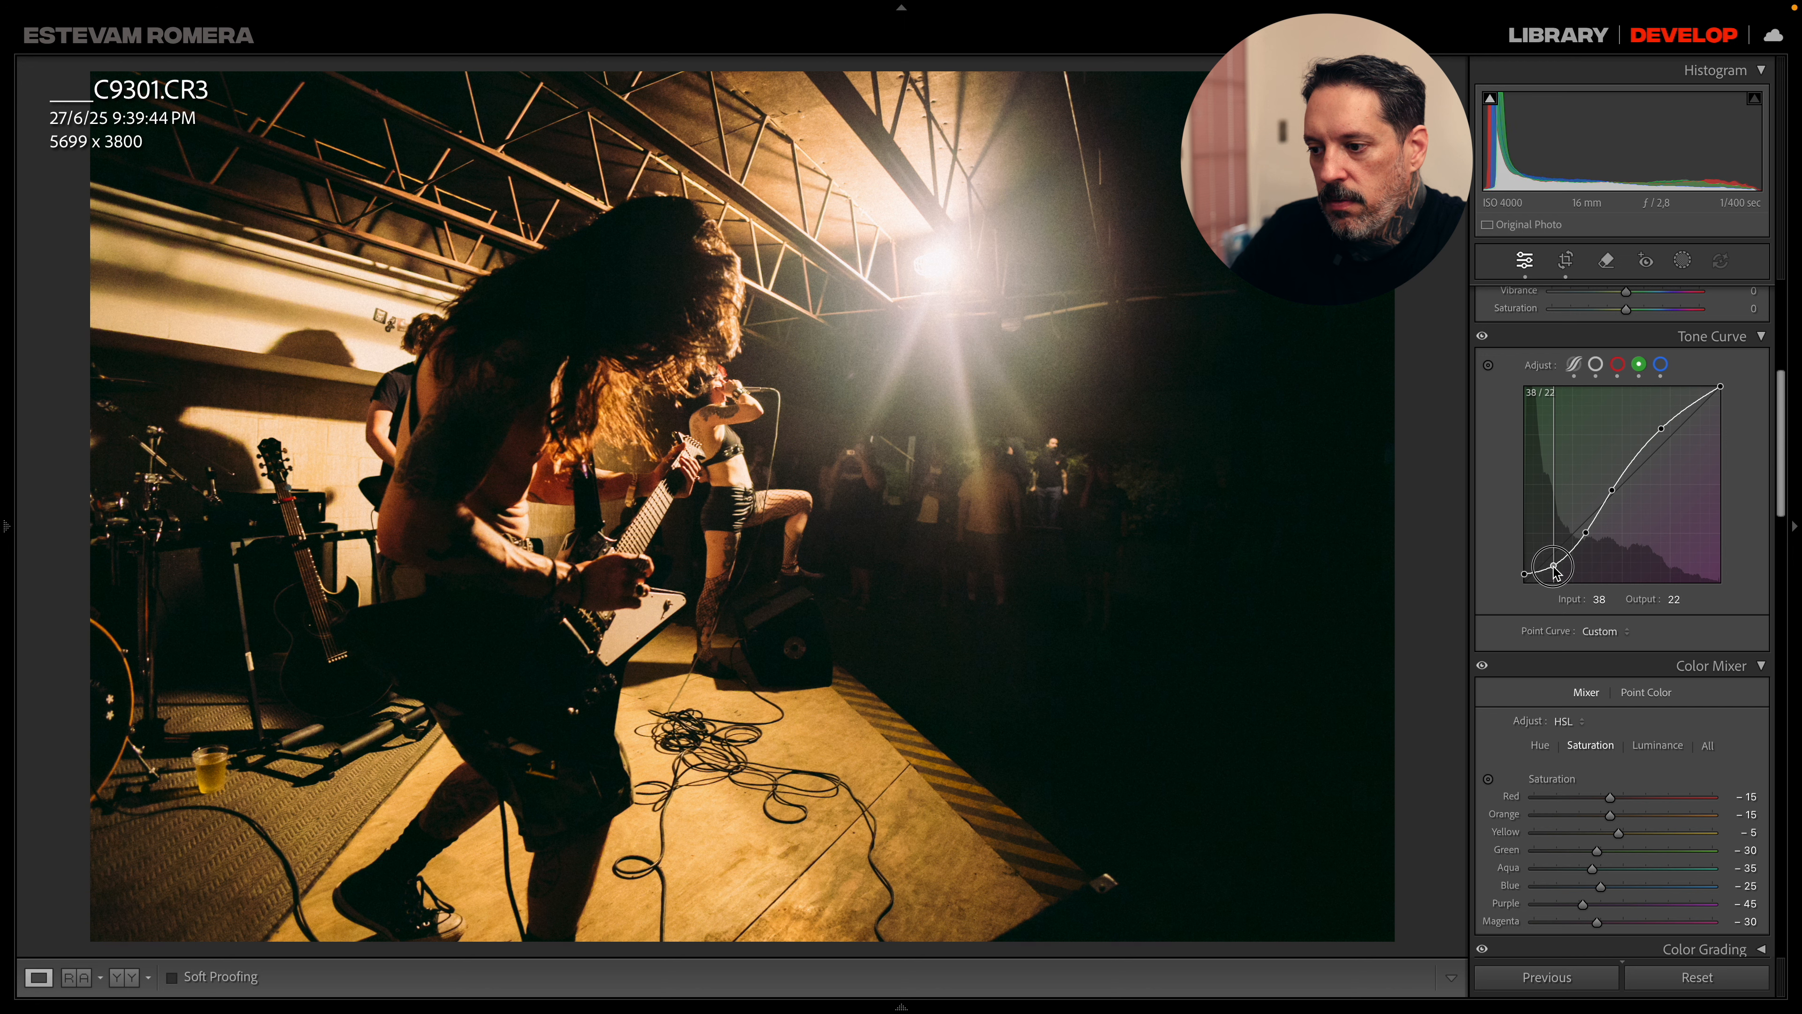
left_click_drag(1553, 568, 1585, 537)
left_click(1587, 536)
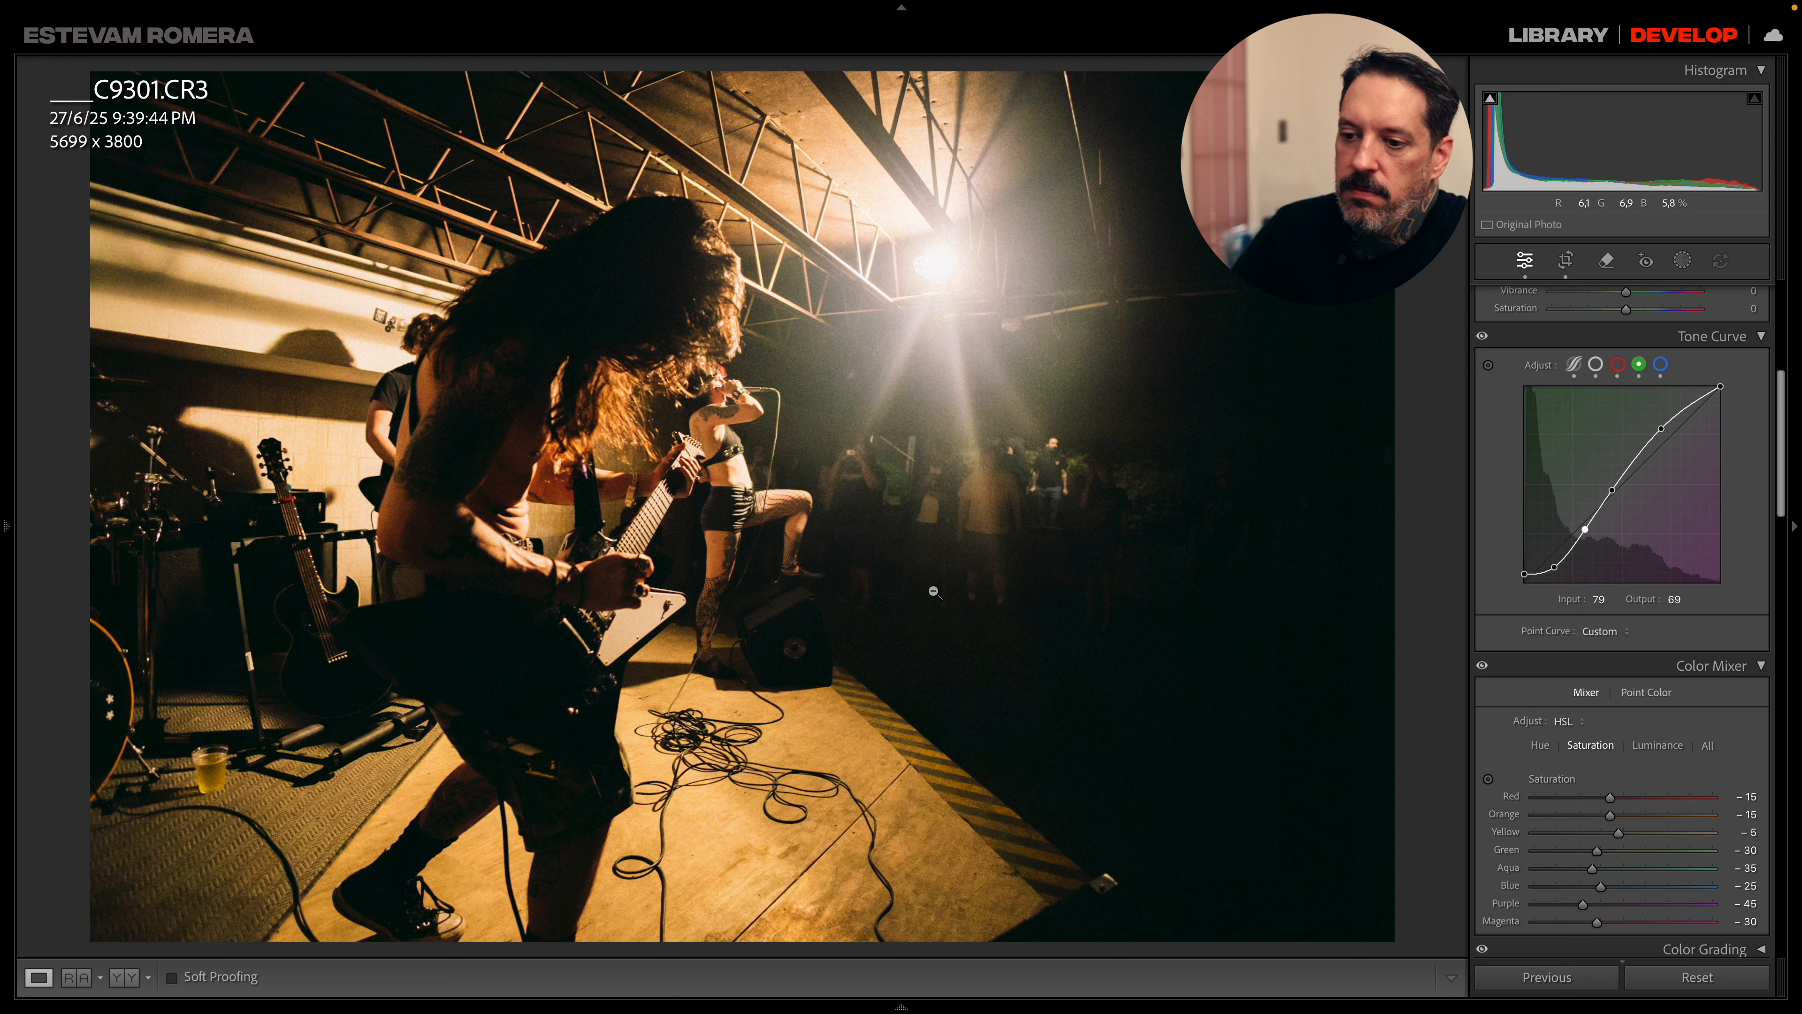
left_click(523, 673)
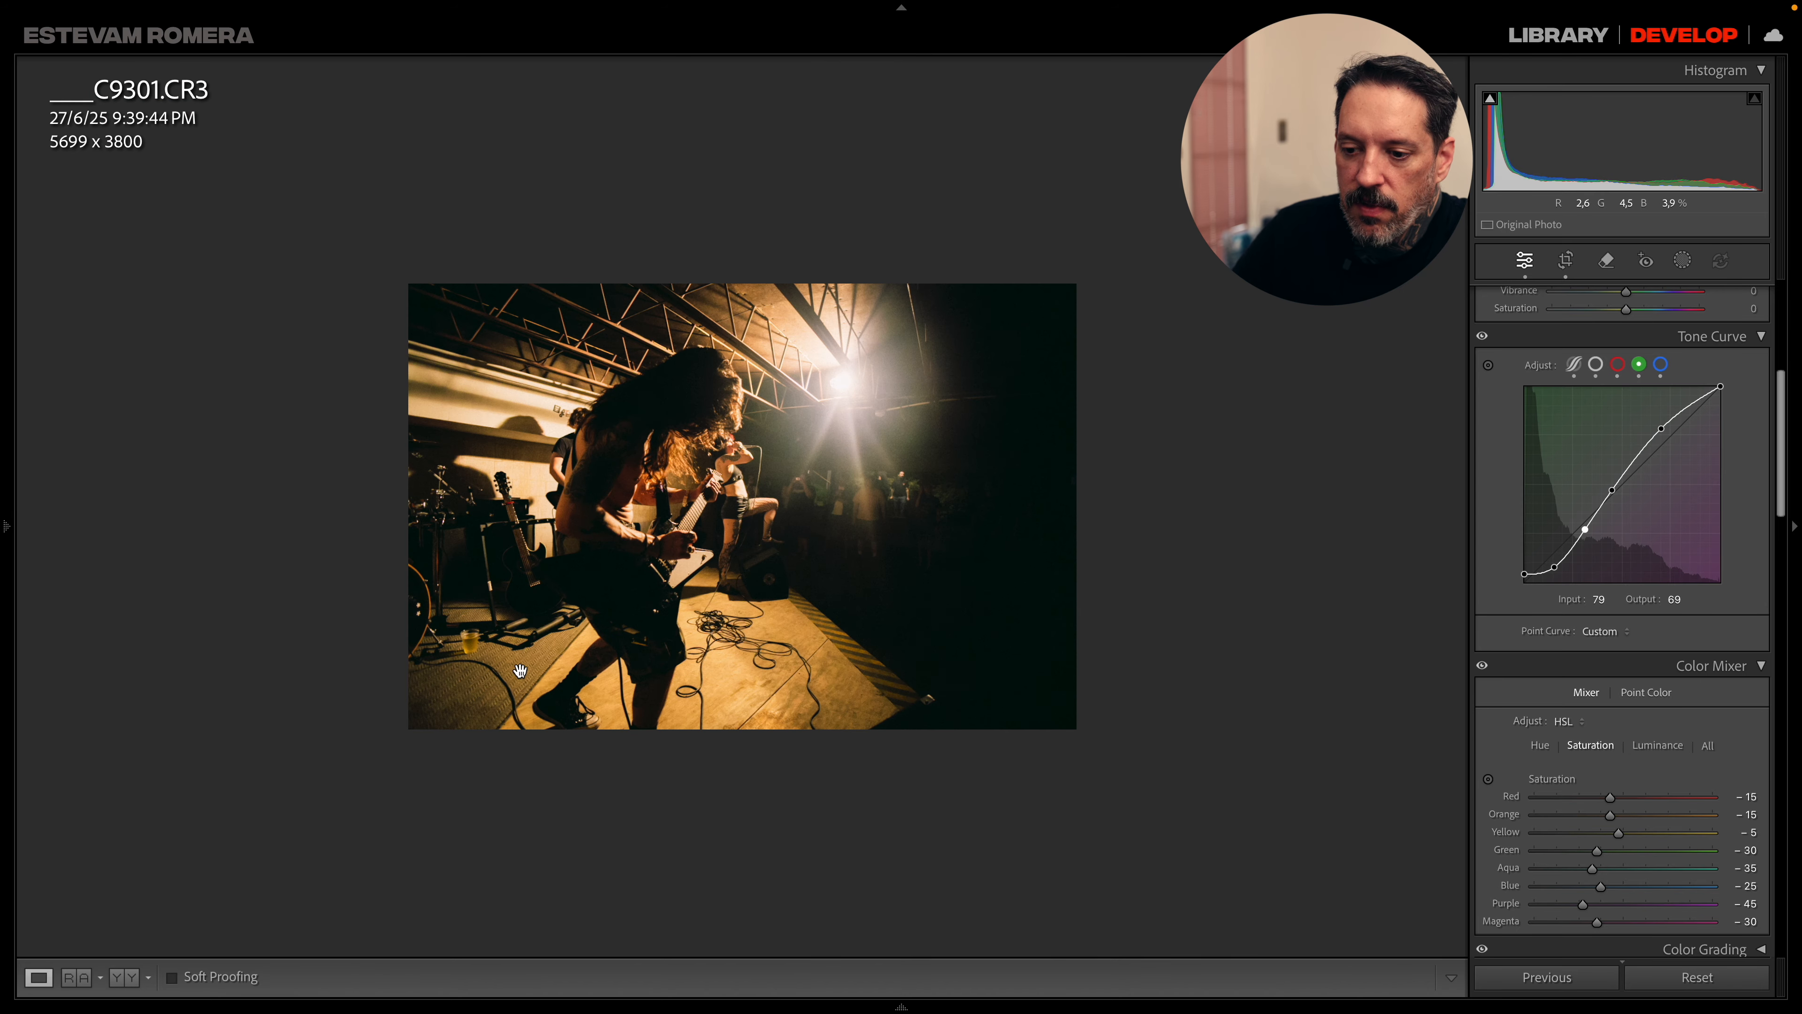
left_click(727, 545)
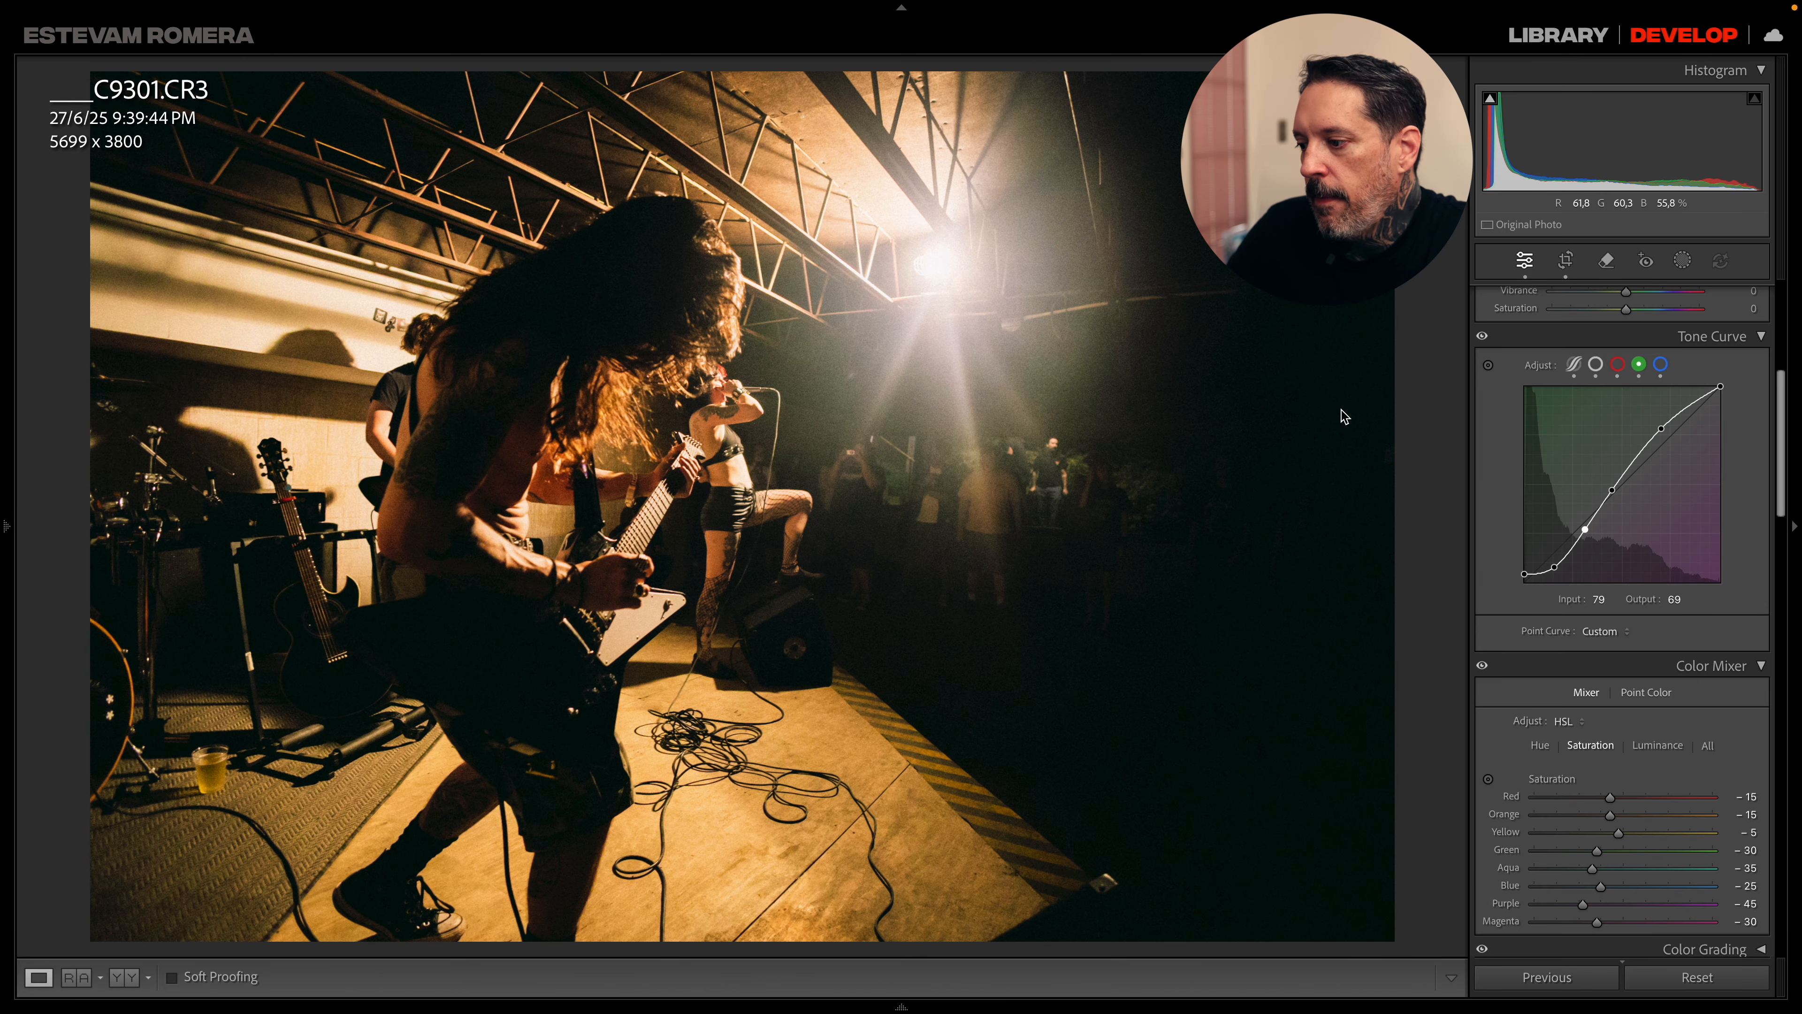
- Set the contrast to +25 and the temperature to 3.775 on ___C9301.CR3
scroll(1493, 468, "up", 6)
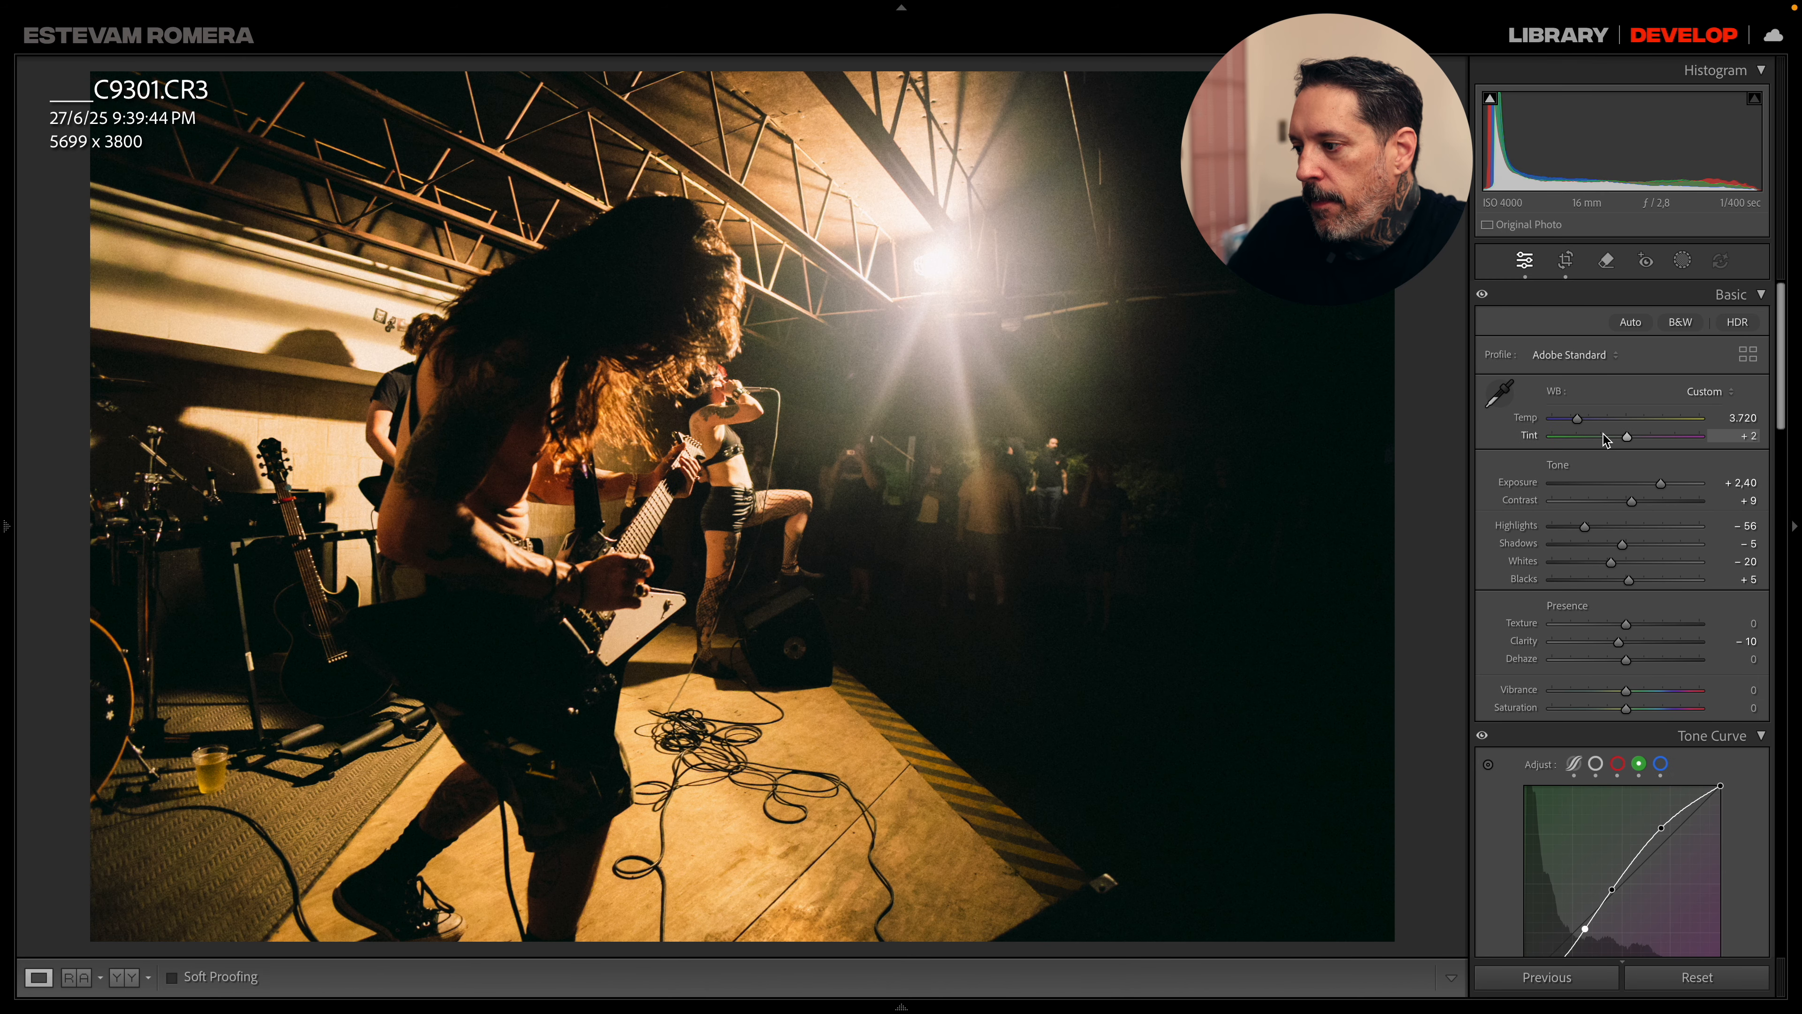
left_click_drag(1631, 501, 1643, 501)
left_click_drag(1576, 418, 1585, 424)
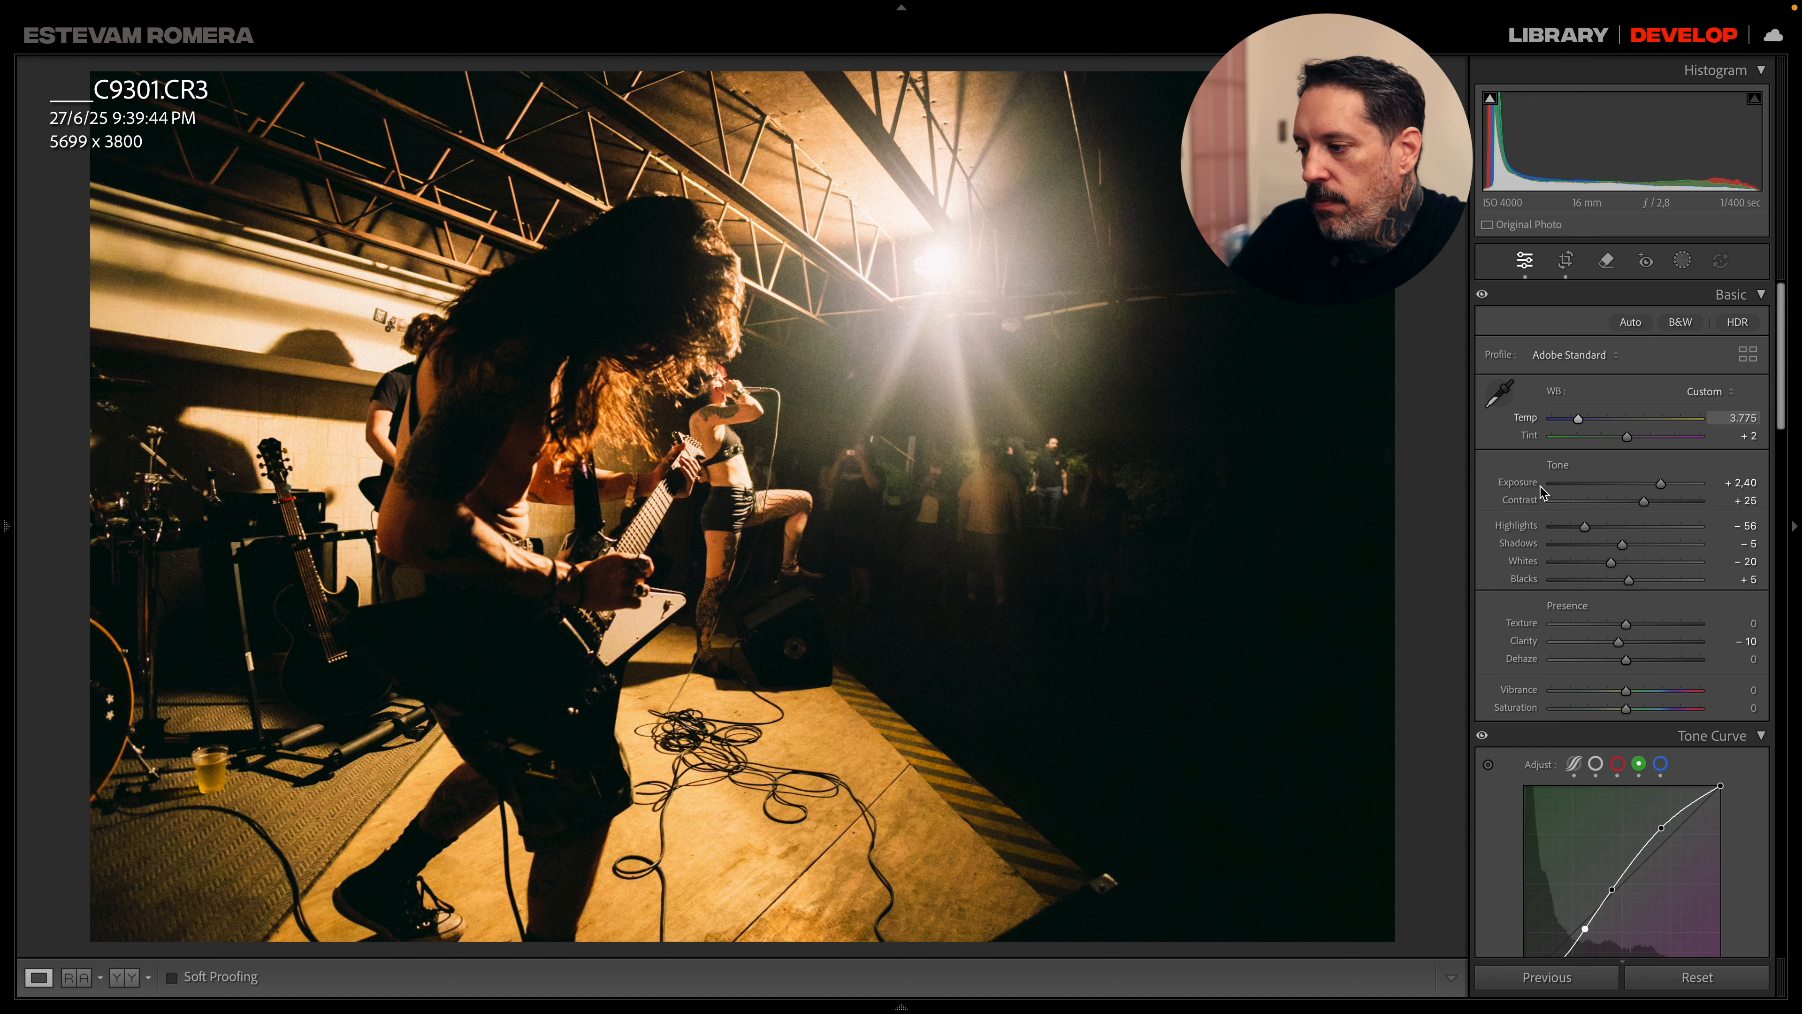
- Set the sharpening amount to 16 on ___C9301.CR3, using the guitarist's hand on the fretboard as the detail preview
scroll(1532, 497, "down", 15)
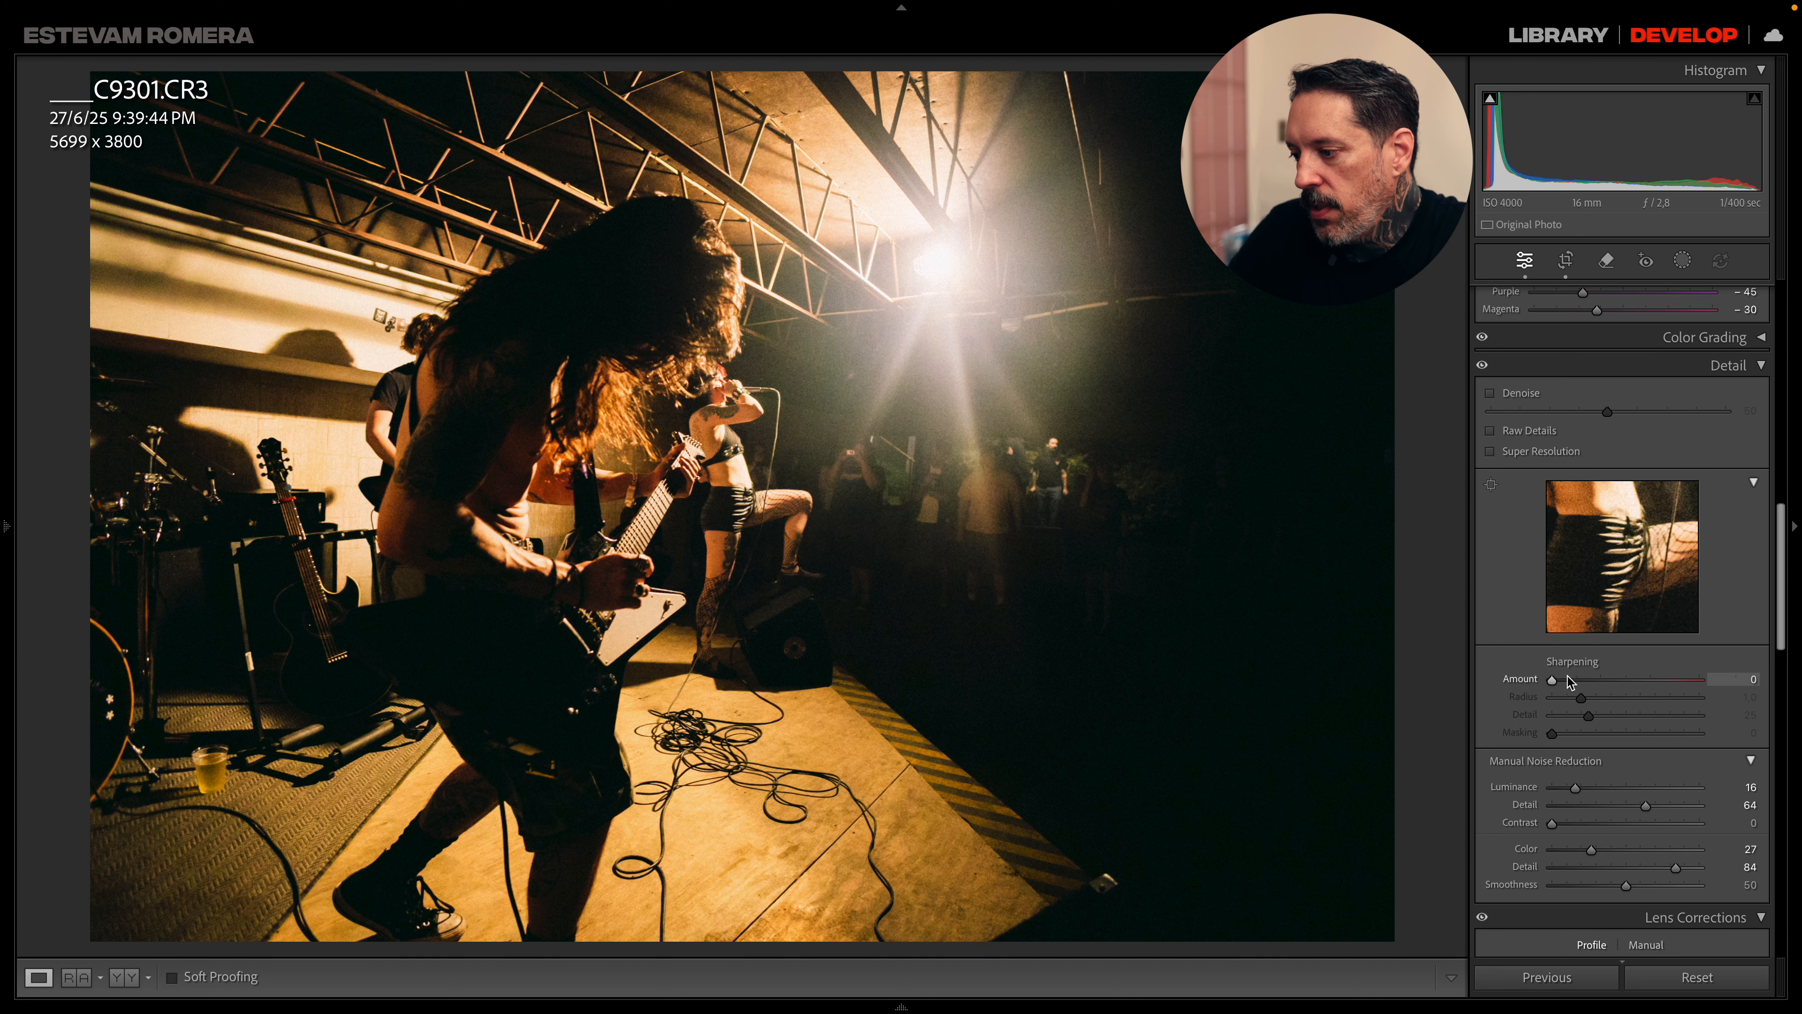
left_click(1571, 682)
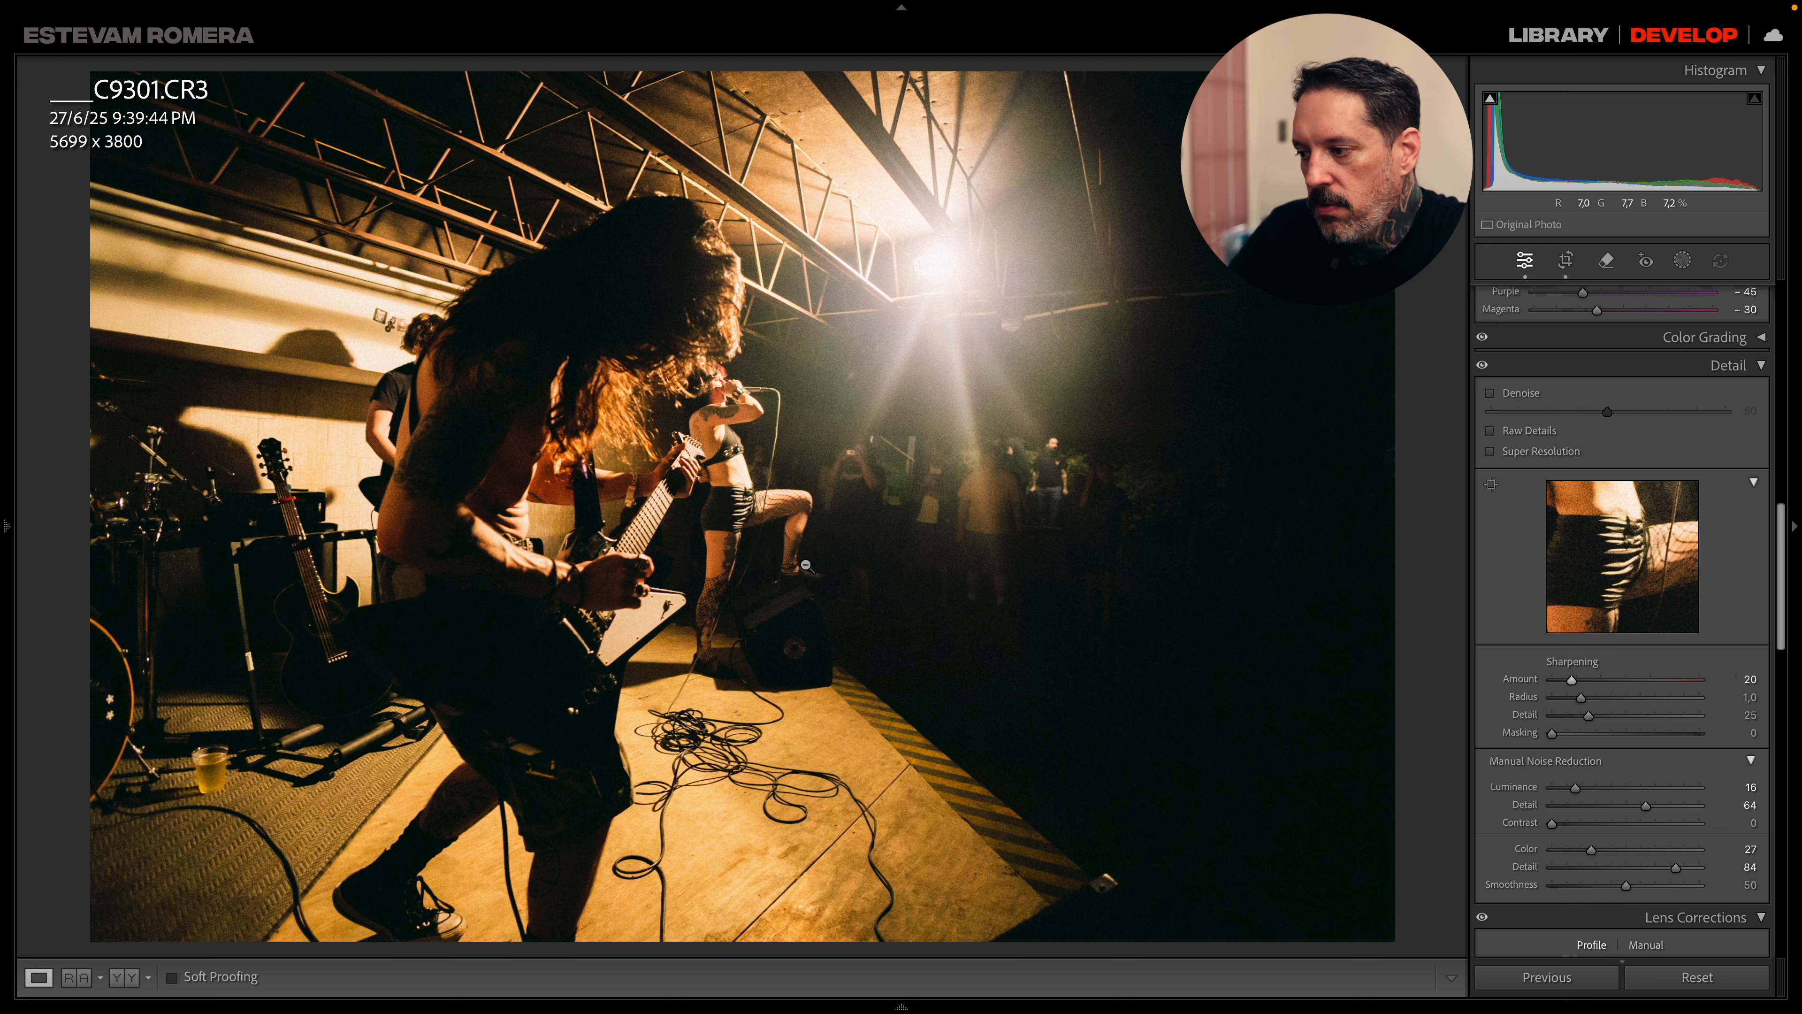
left_click(1490, 484)
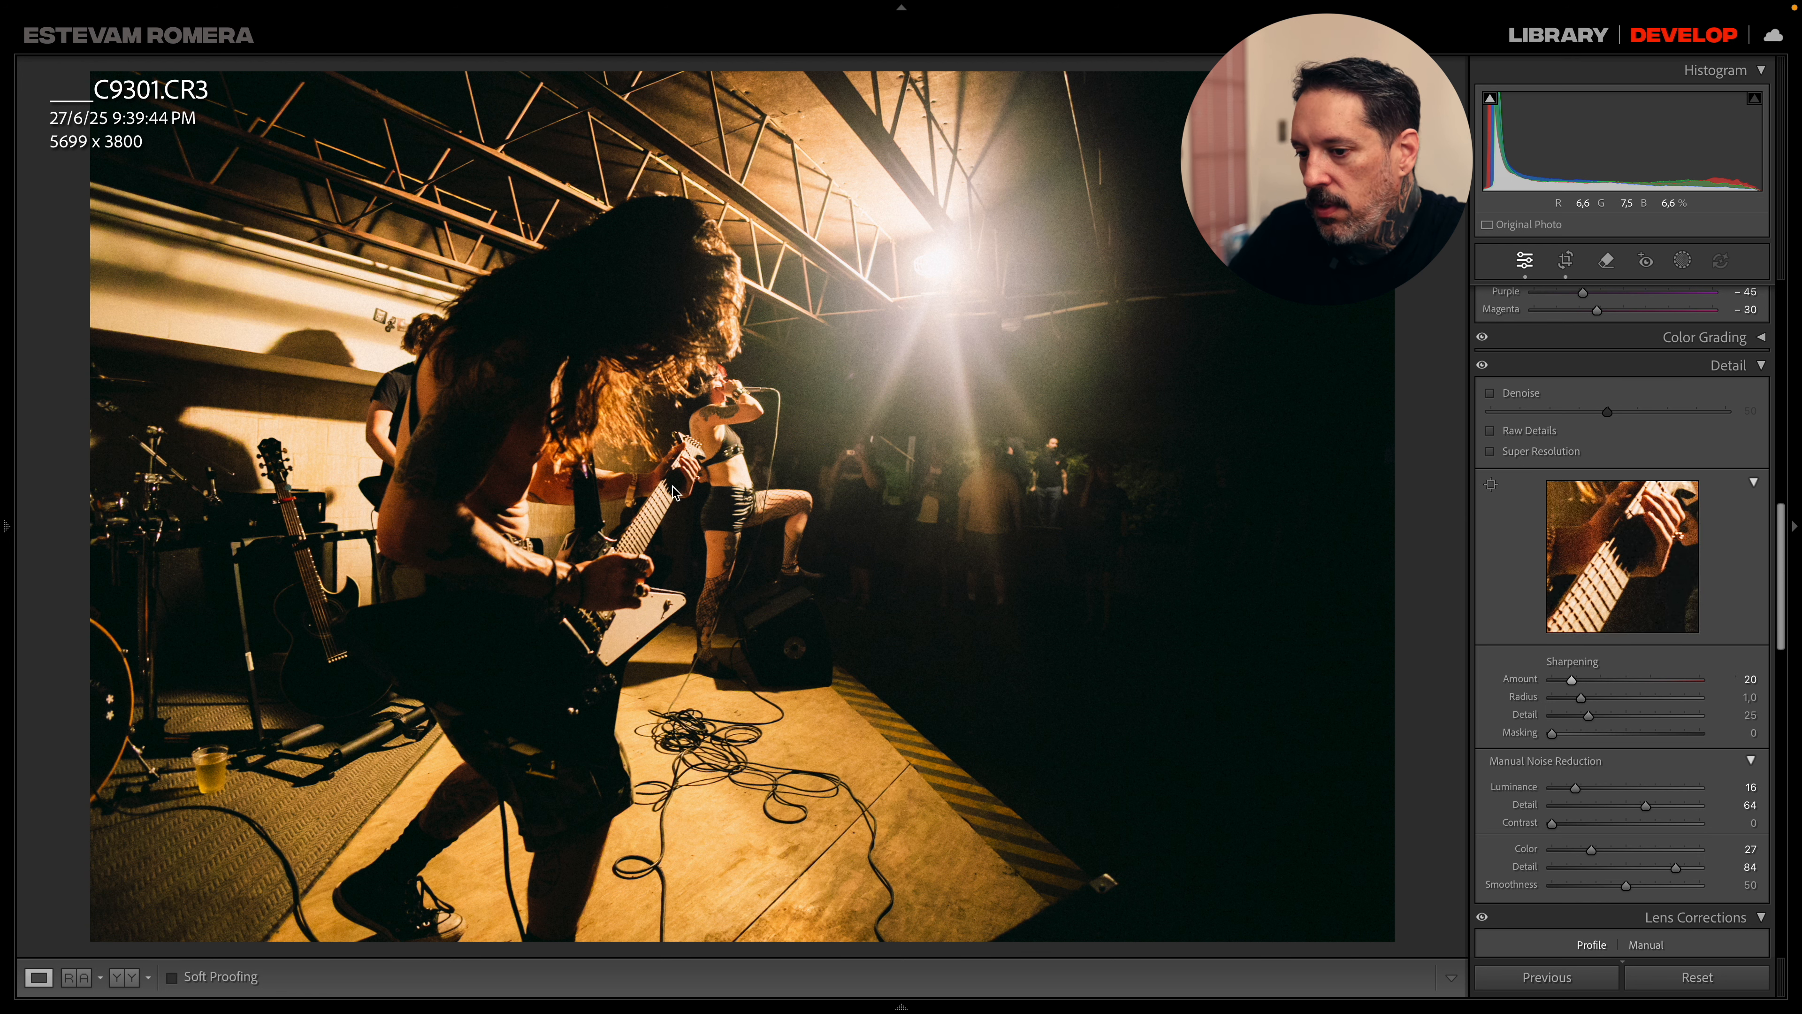
mouse_move(1572, 680)
left_mouse_down()
mouse_move(1632, 682)
mouse_move(1572, 683)
left_mouse_up()
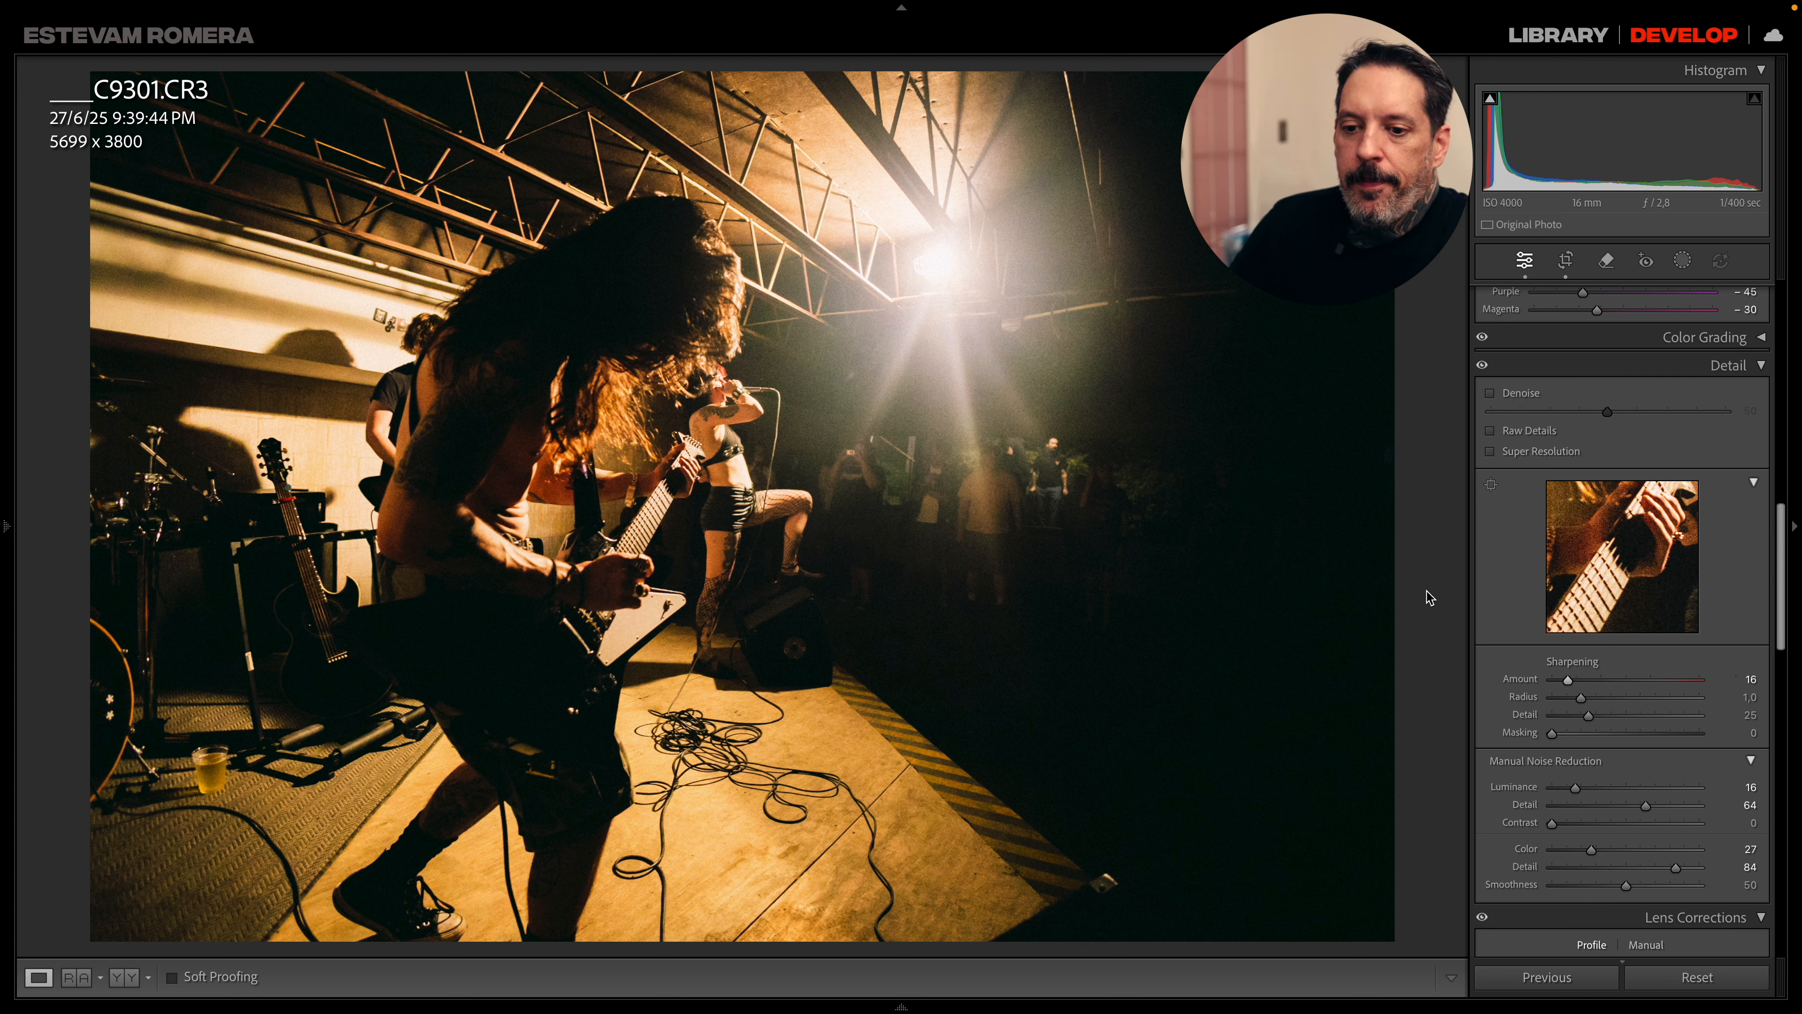
- Cool the white balance of ___C9301.CR3 to a temperature of 3.272, judging the whole photo at a reduced size
left_click(984, 492)
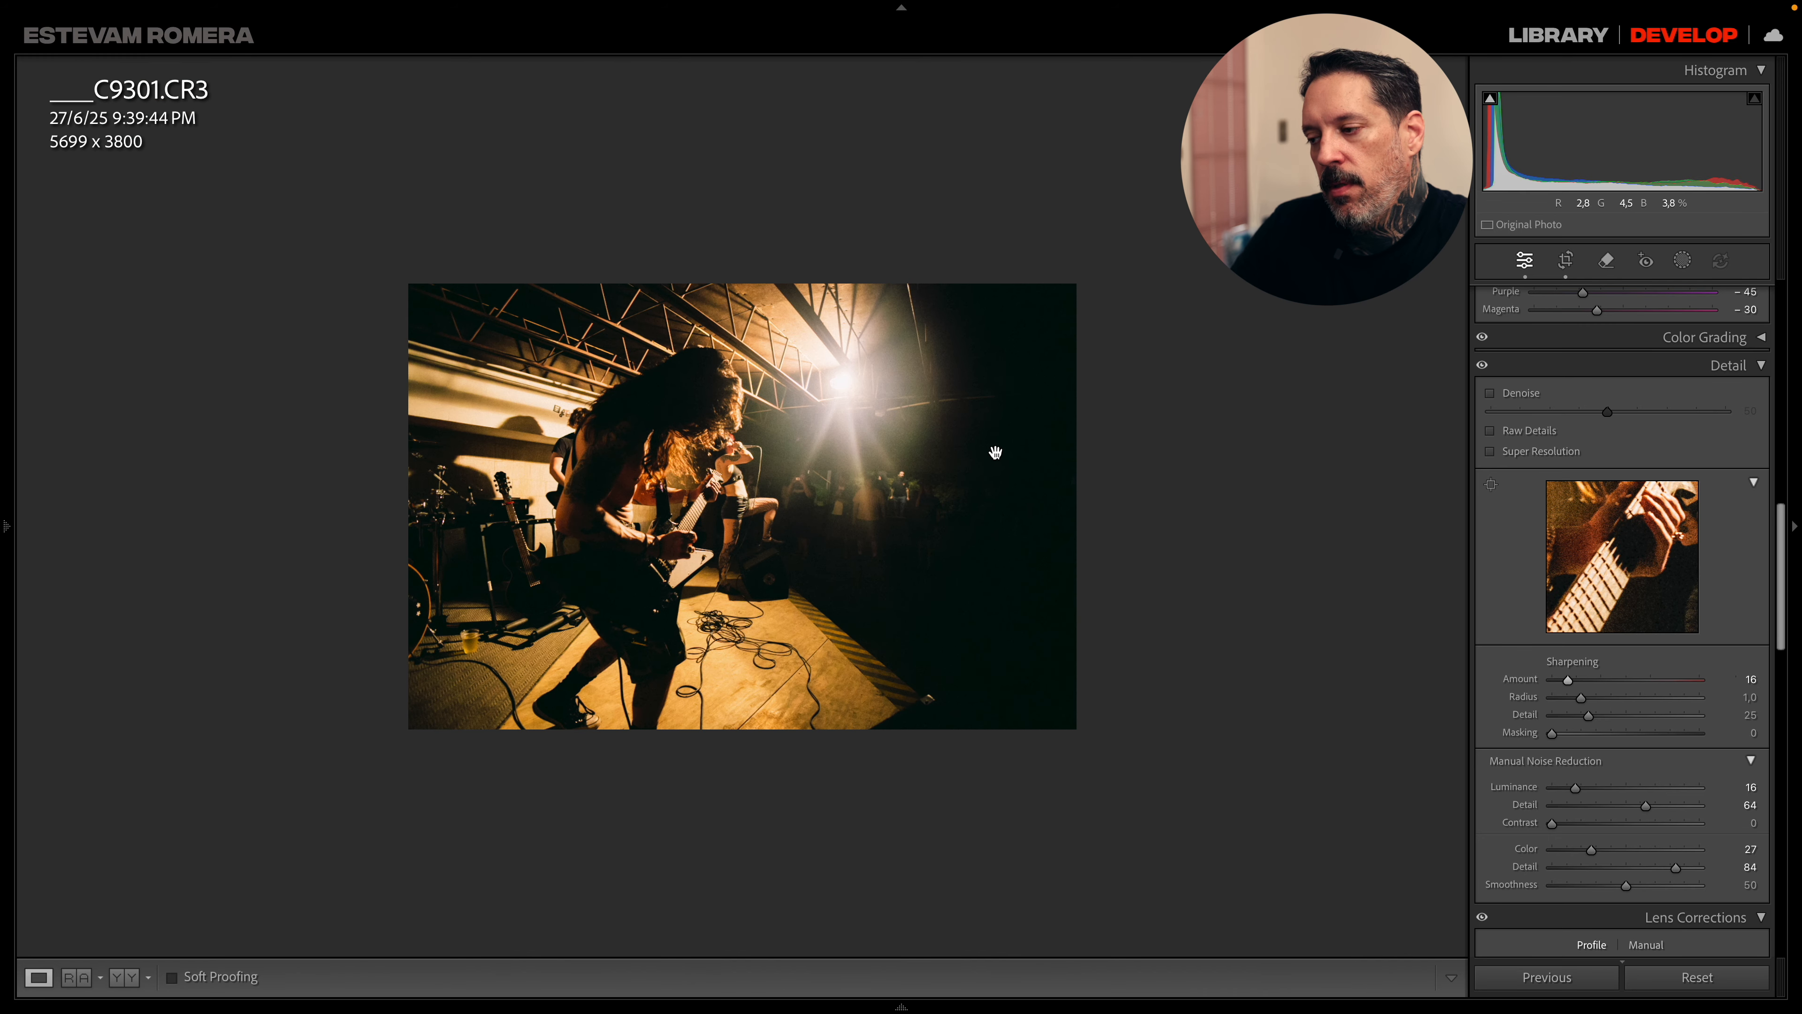
scroll(1582, 461, "up", 15)
left_click_drag(1579, 418, 1571, 431)
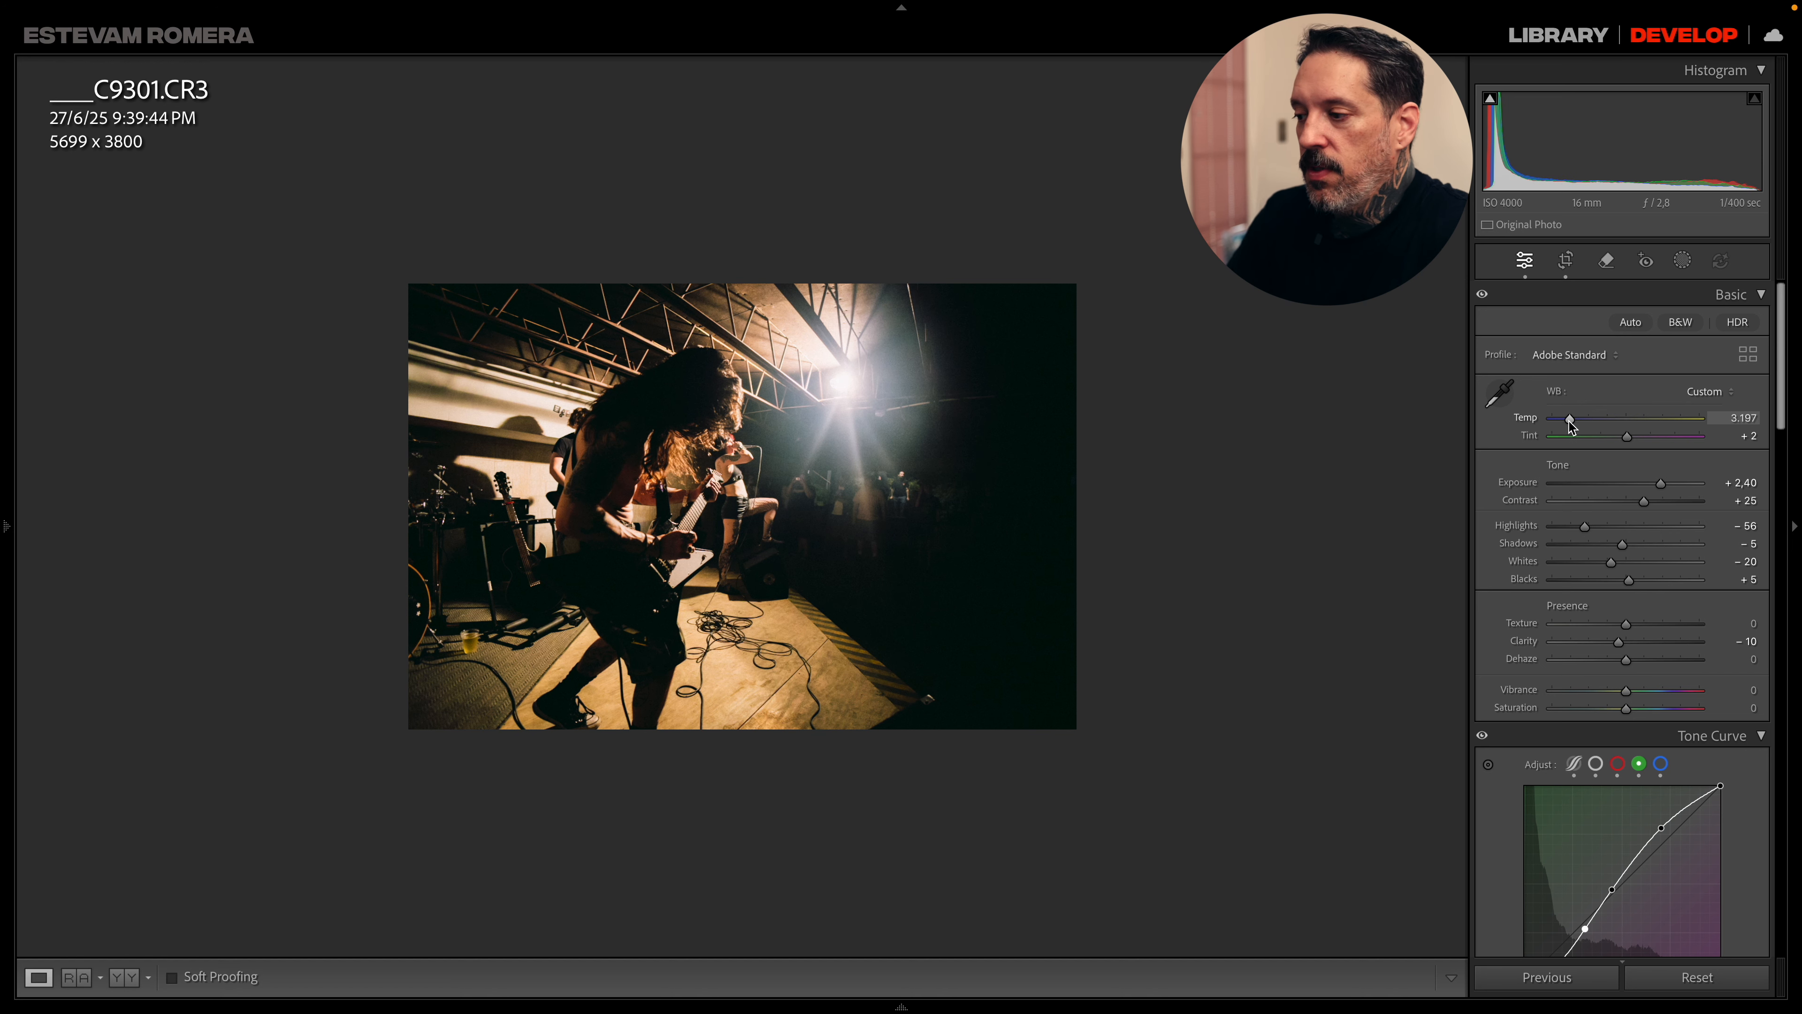
mouse_move(1571, 427)
left_mouse_down()
mouse_move(1523, 436)
mouse_move(1607, 429)
mouse_move(1557, 431)
mouse_move(1575, 435)
left_mouse_up()
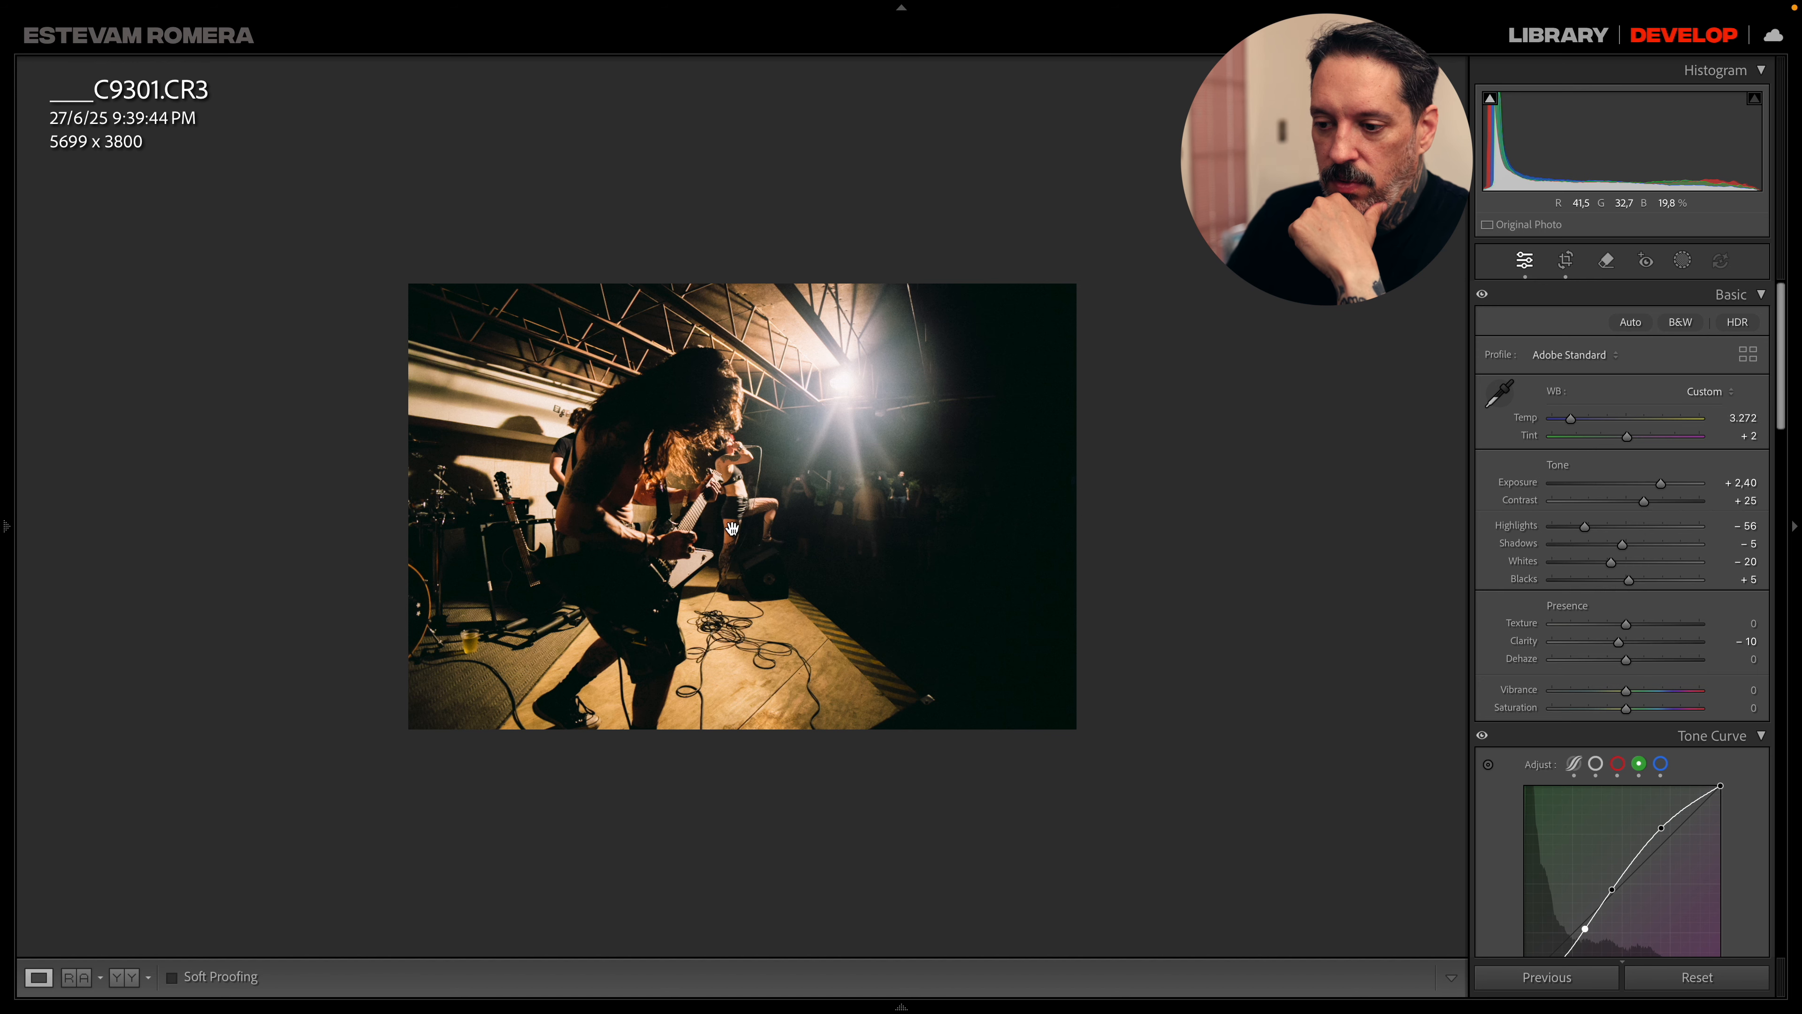
left_click(763, 520)
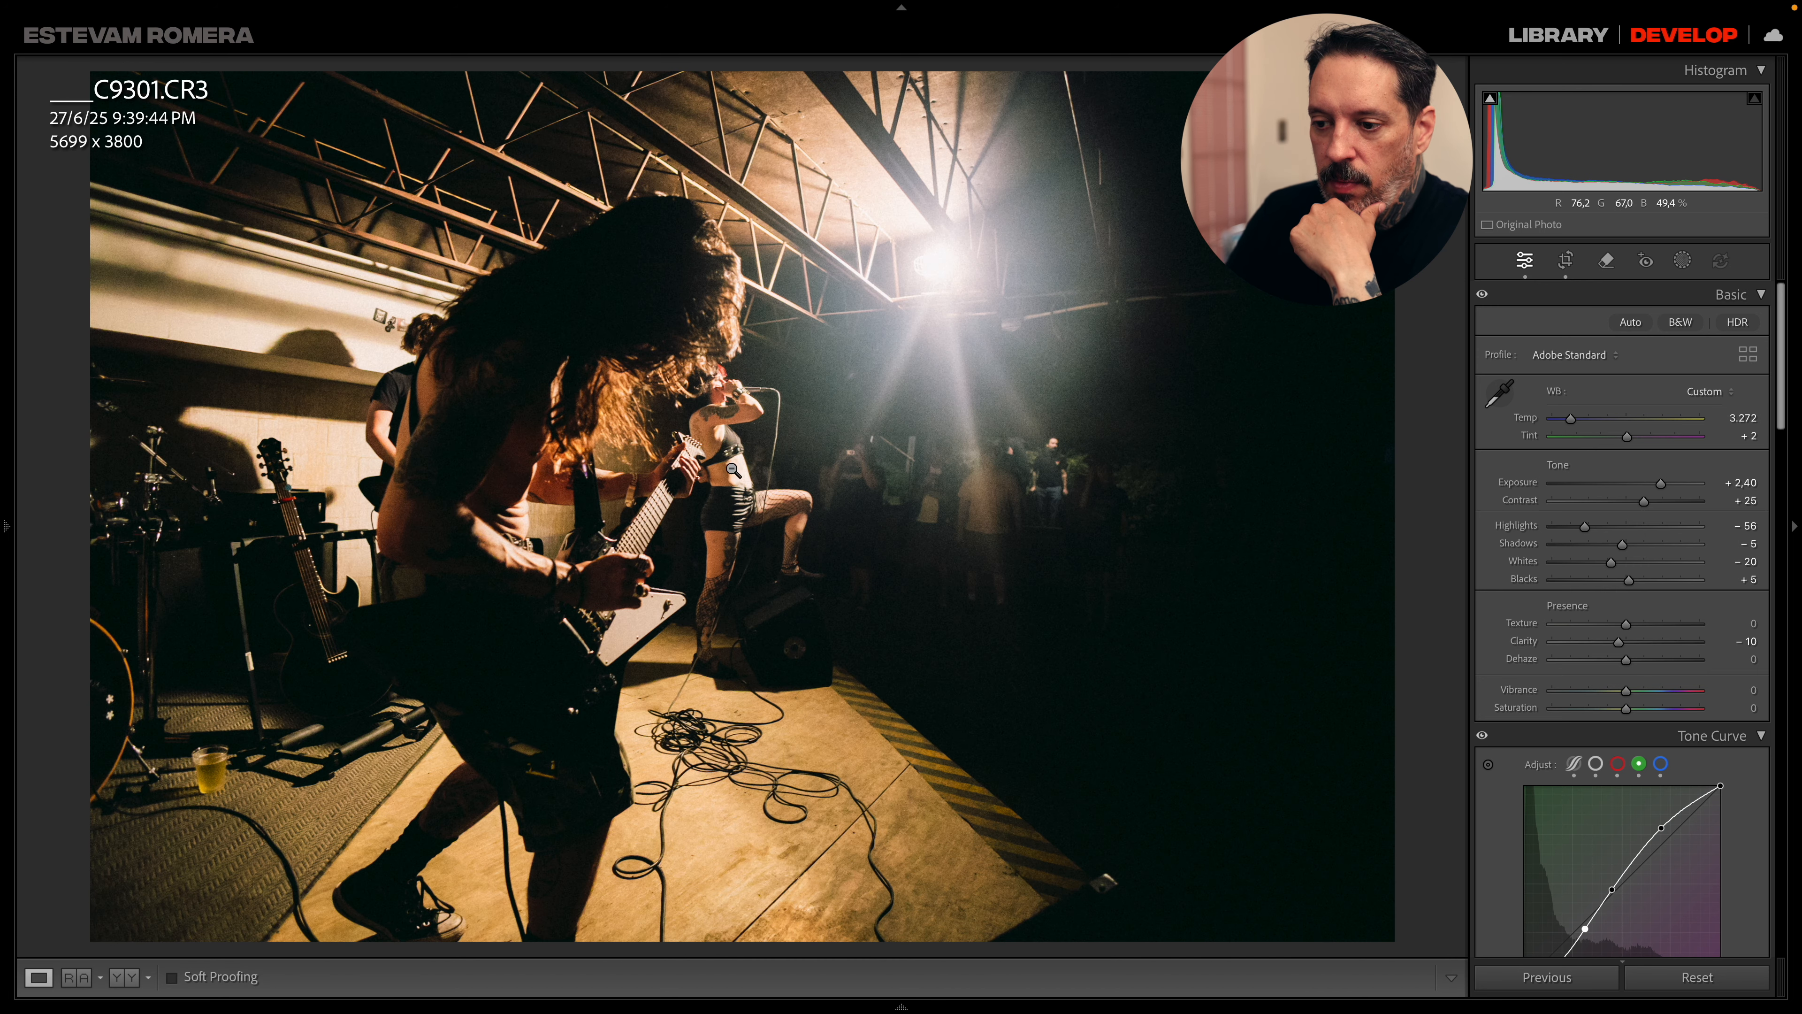
- Apply Denoise to ___C9301.CR3 with an amount of 8
scroll(1500, 614, "down", 10)
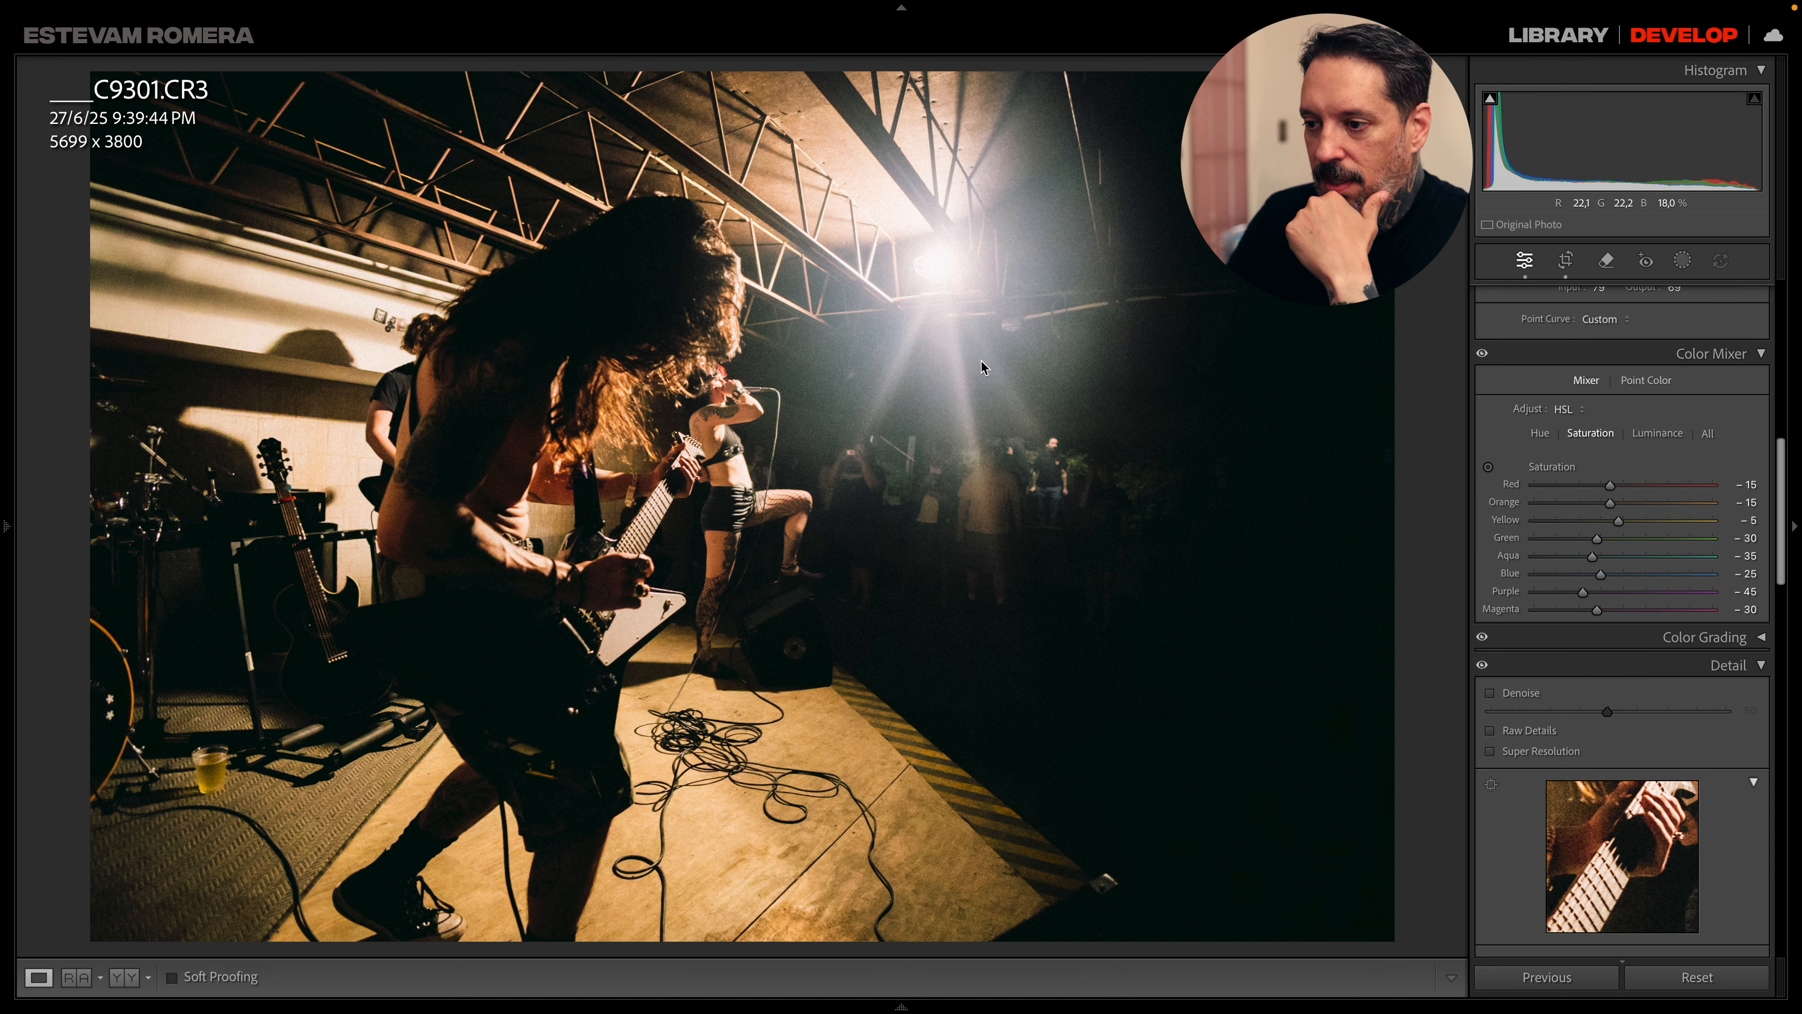
left_click(1490, 694)
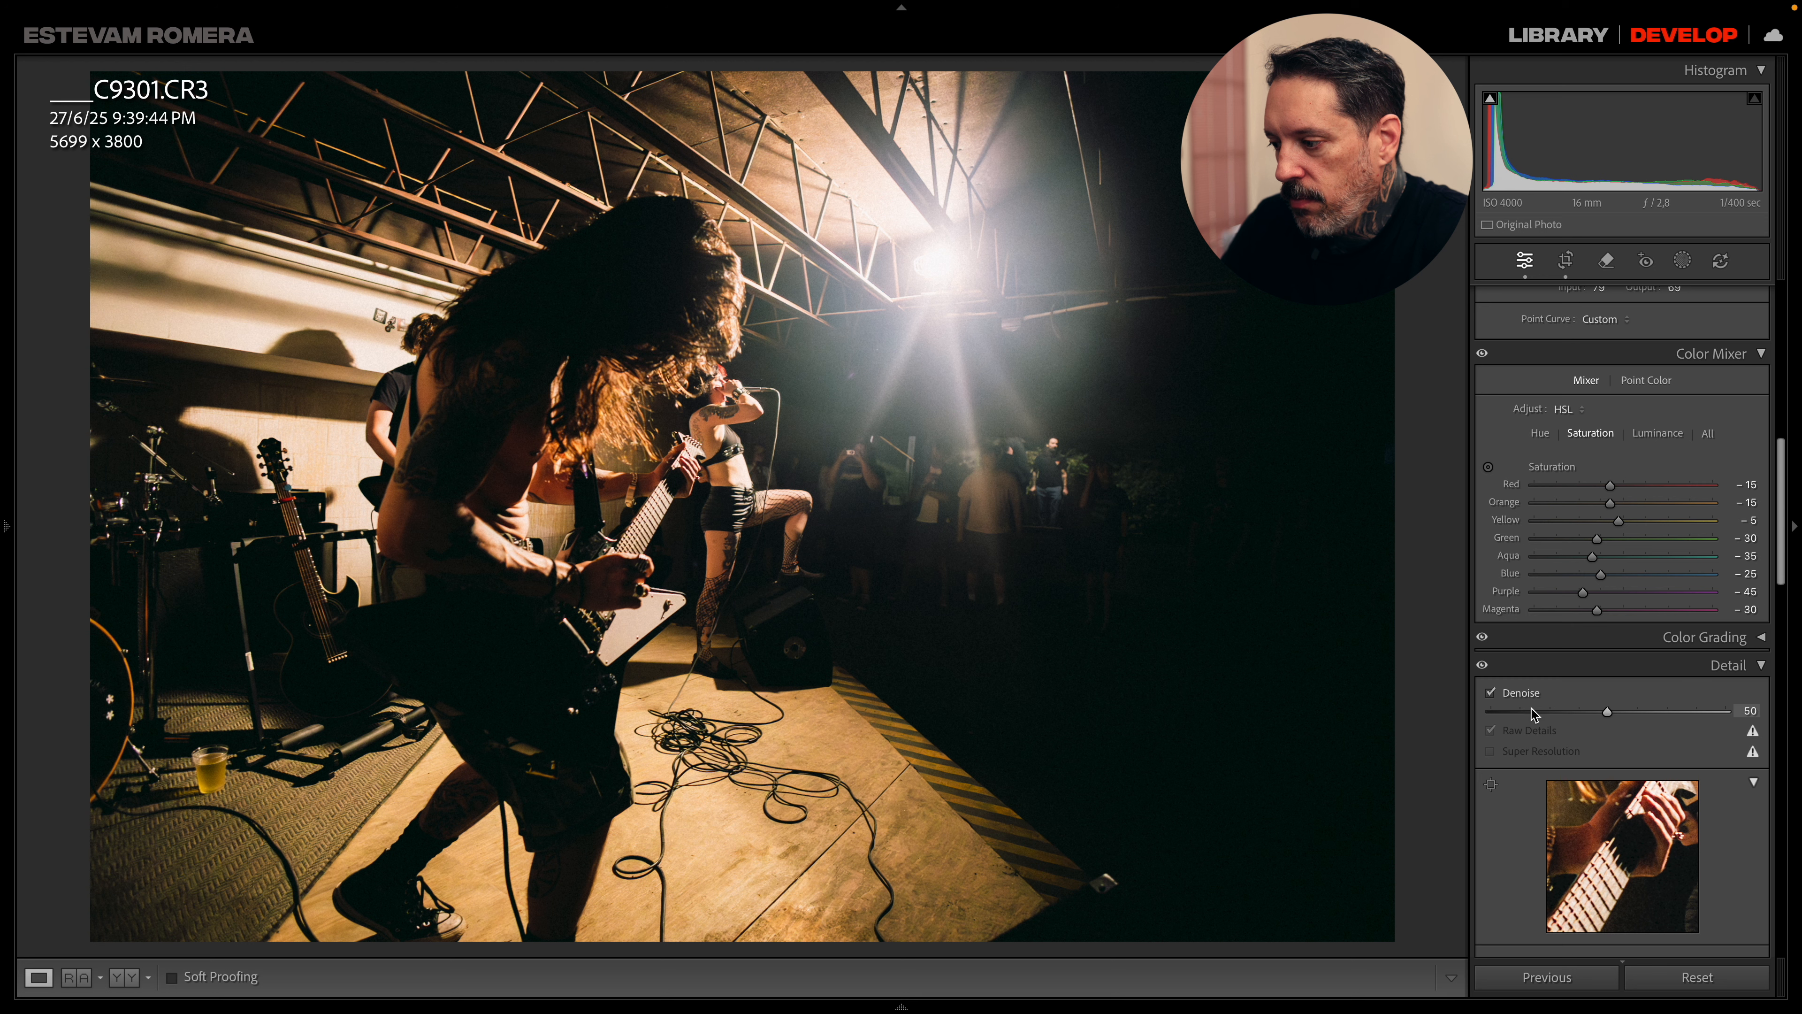
left_click(1508, 711)
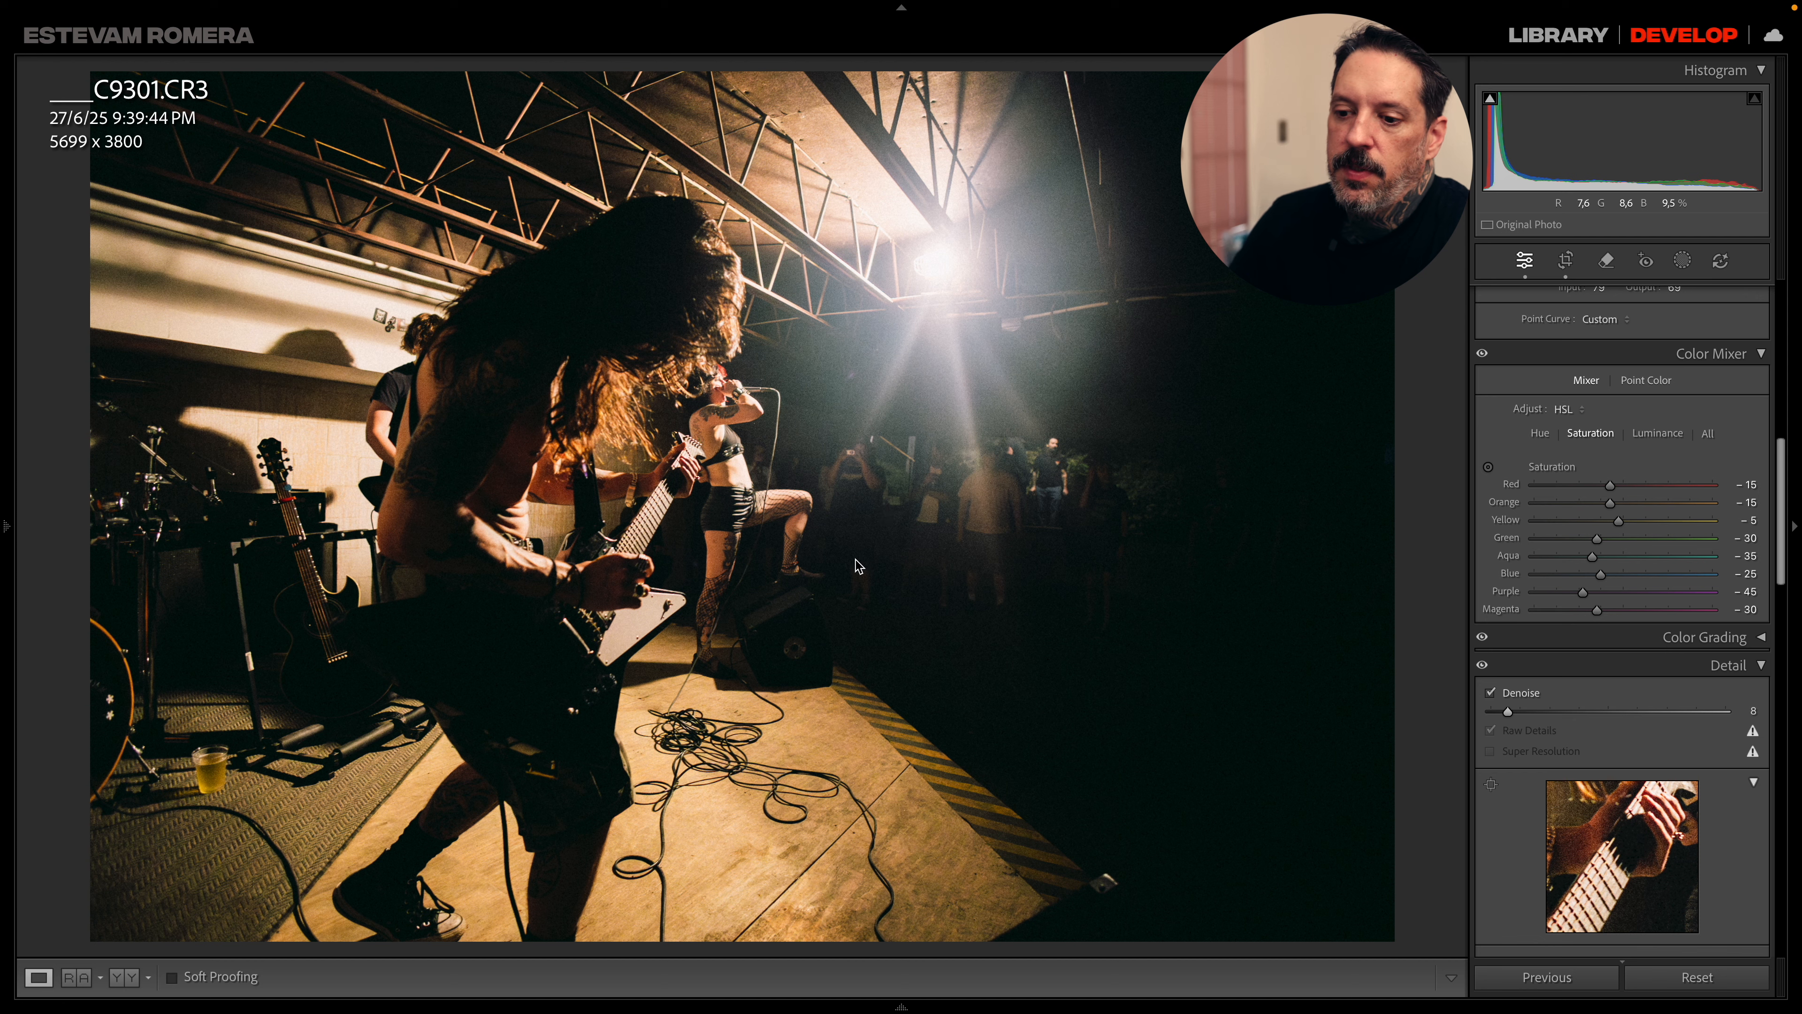
- Copy the develop settings of ___C9301.CR3, leaving out Denoise, Remove, Crop and Transform
mouse_move(898, 1010)
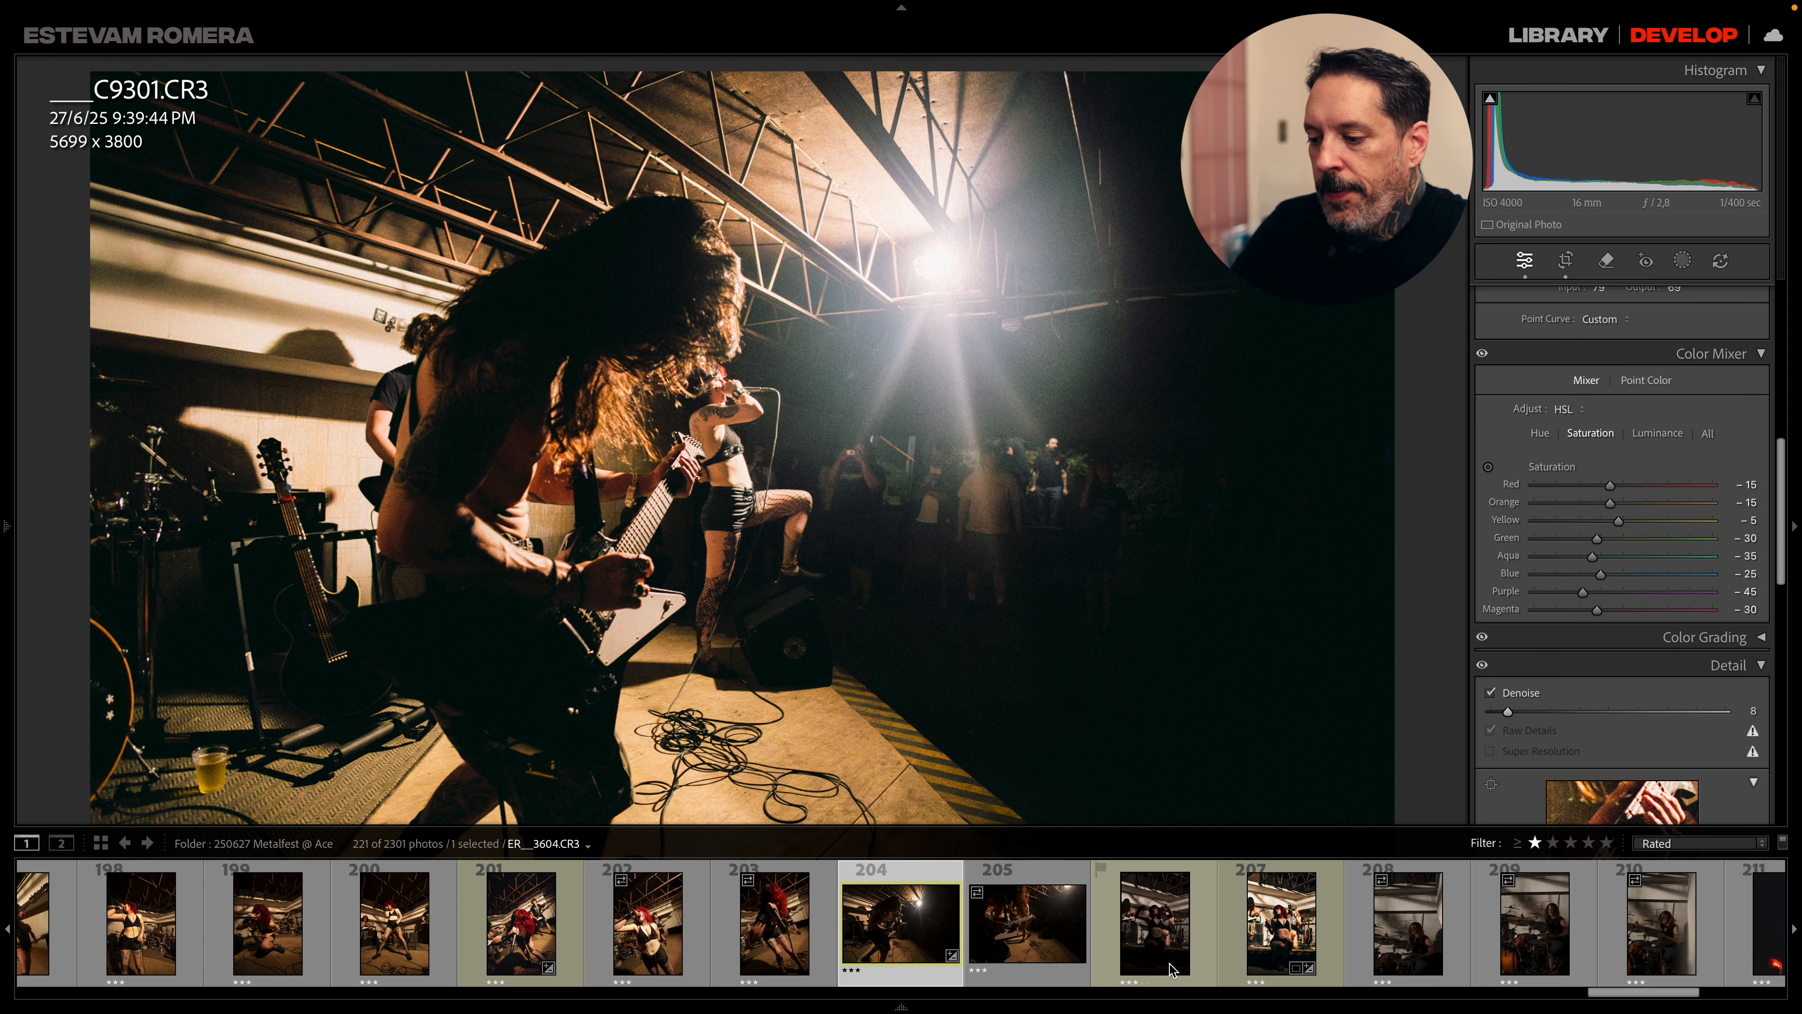
key("ctrl+shift+c")
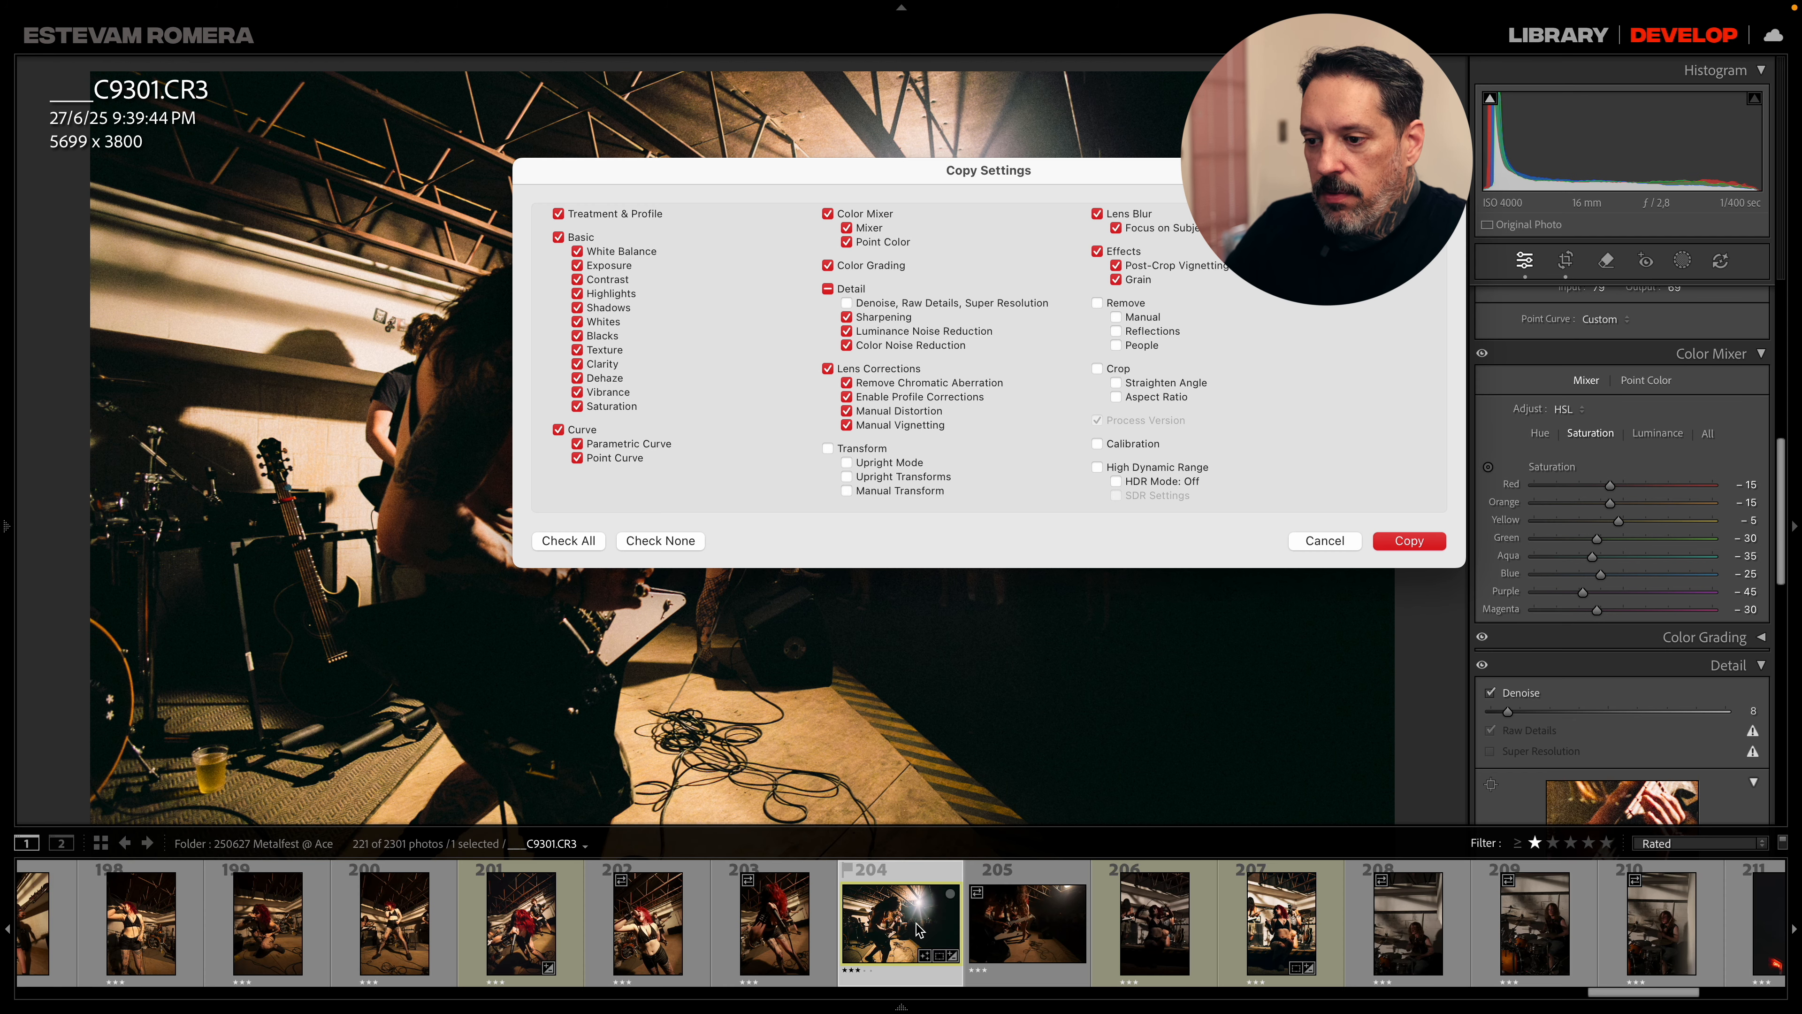
left_click(1410, 541)
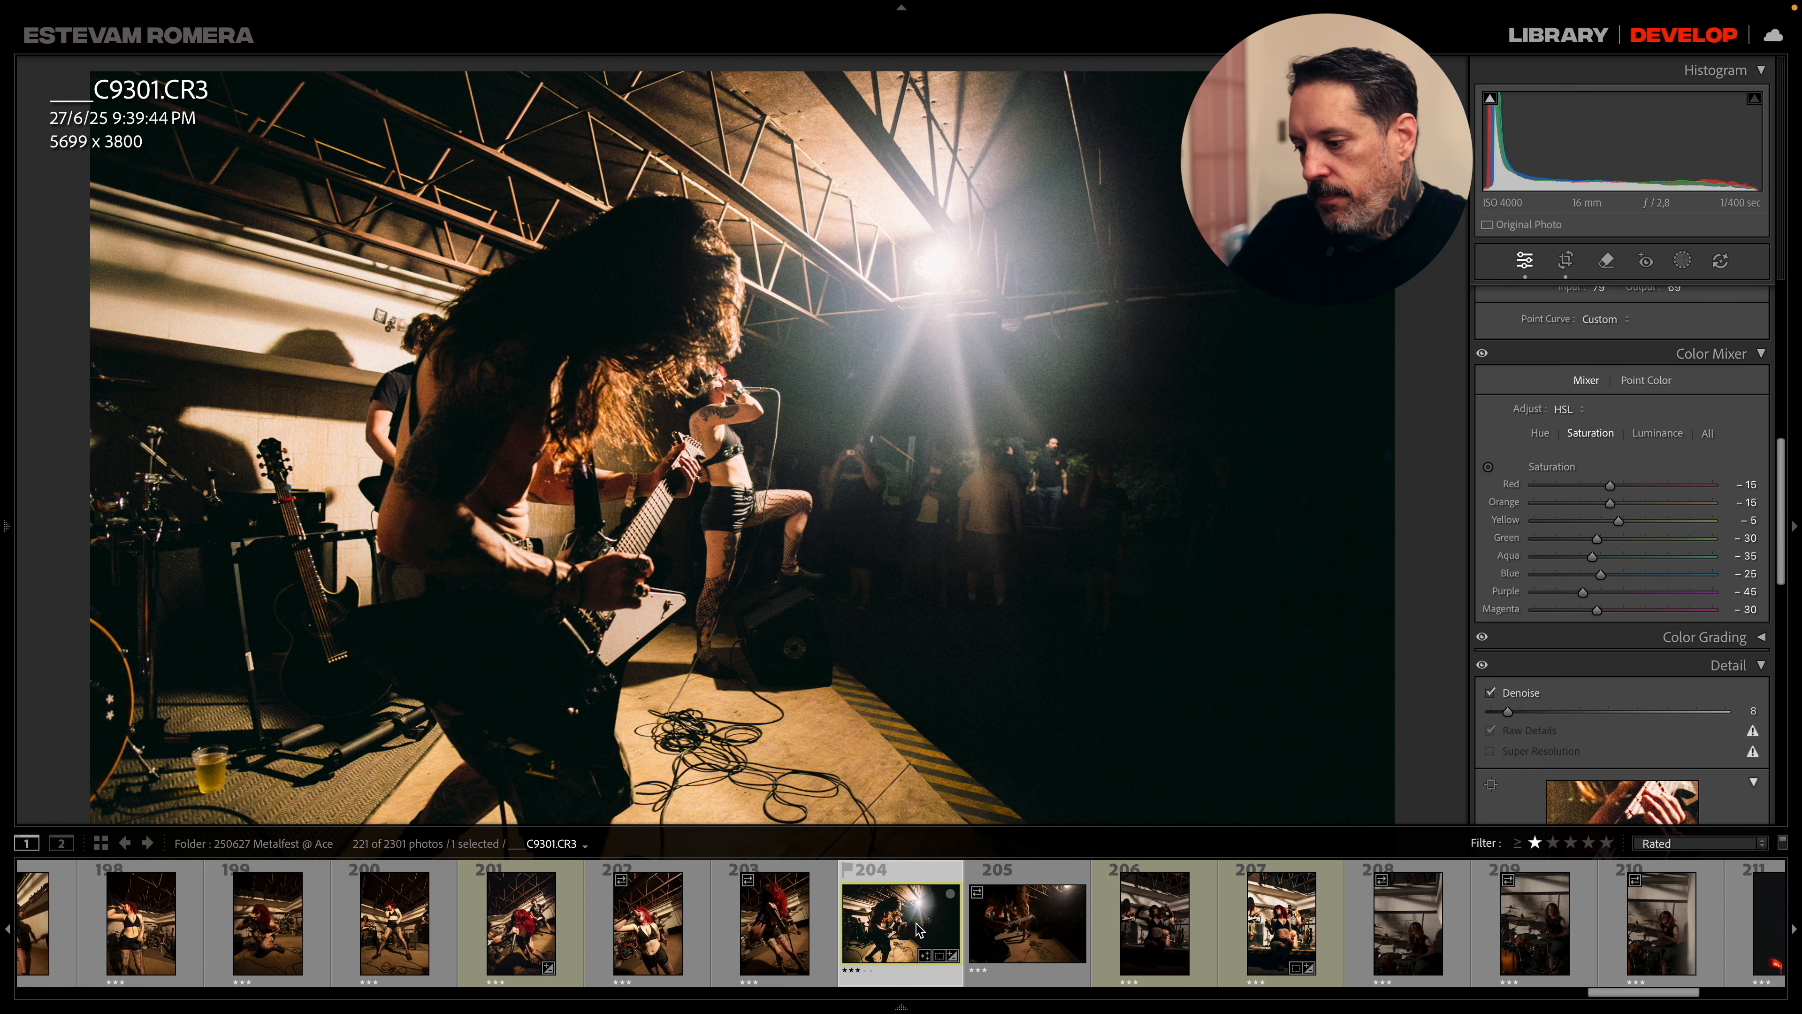
- Open ER__3605.CR3 and examine the red-haired singer and the photographer behind her up close
left_click(1267, 912)
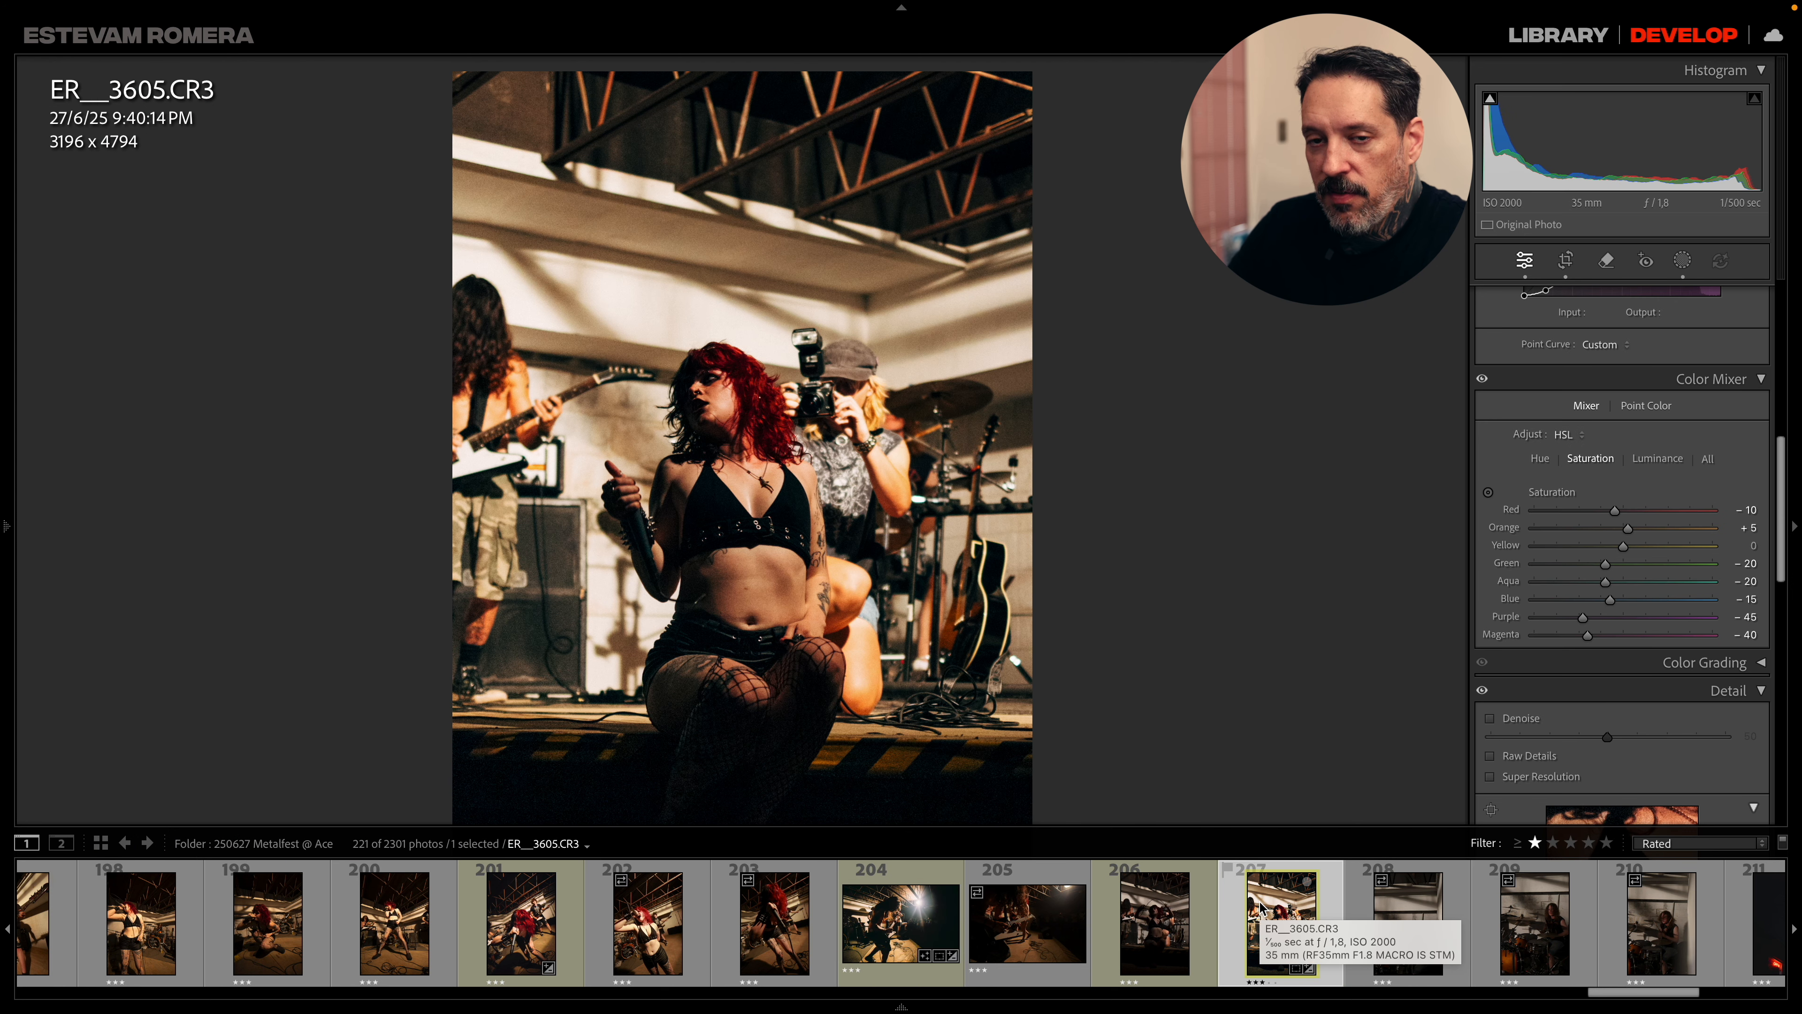
left_click(825, 419)
left_click(816, 461)
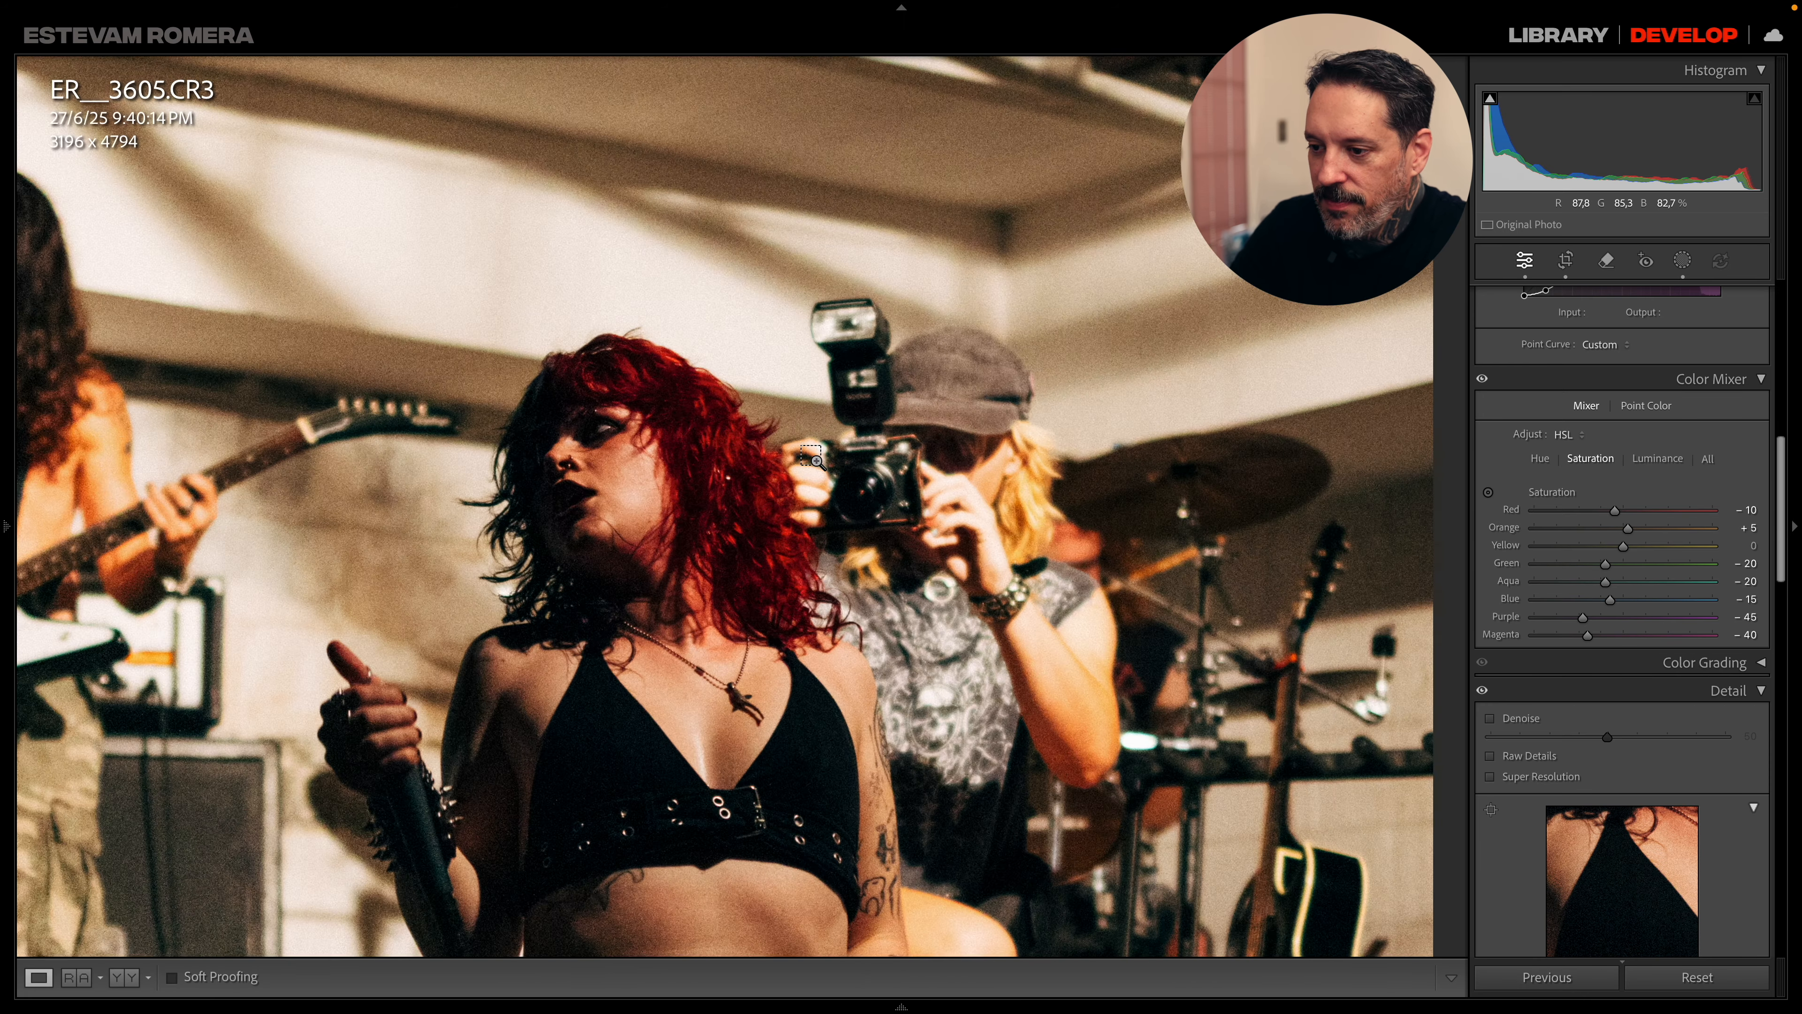
left_click(816, 461)
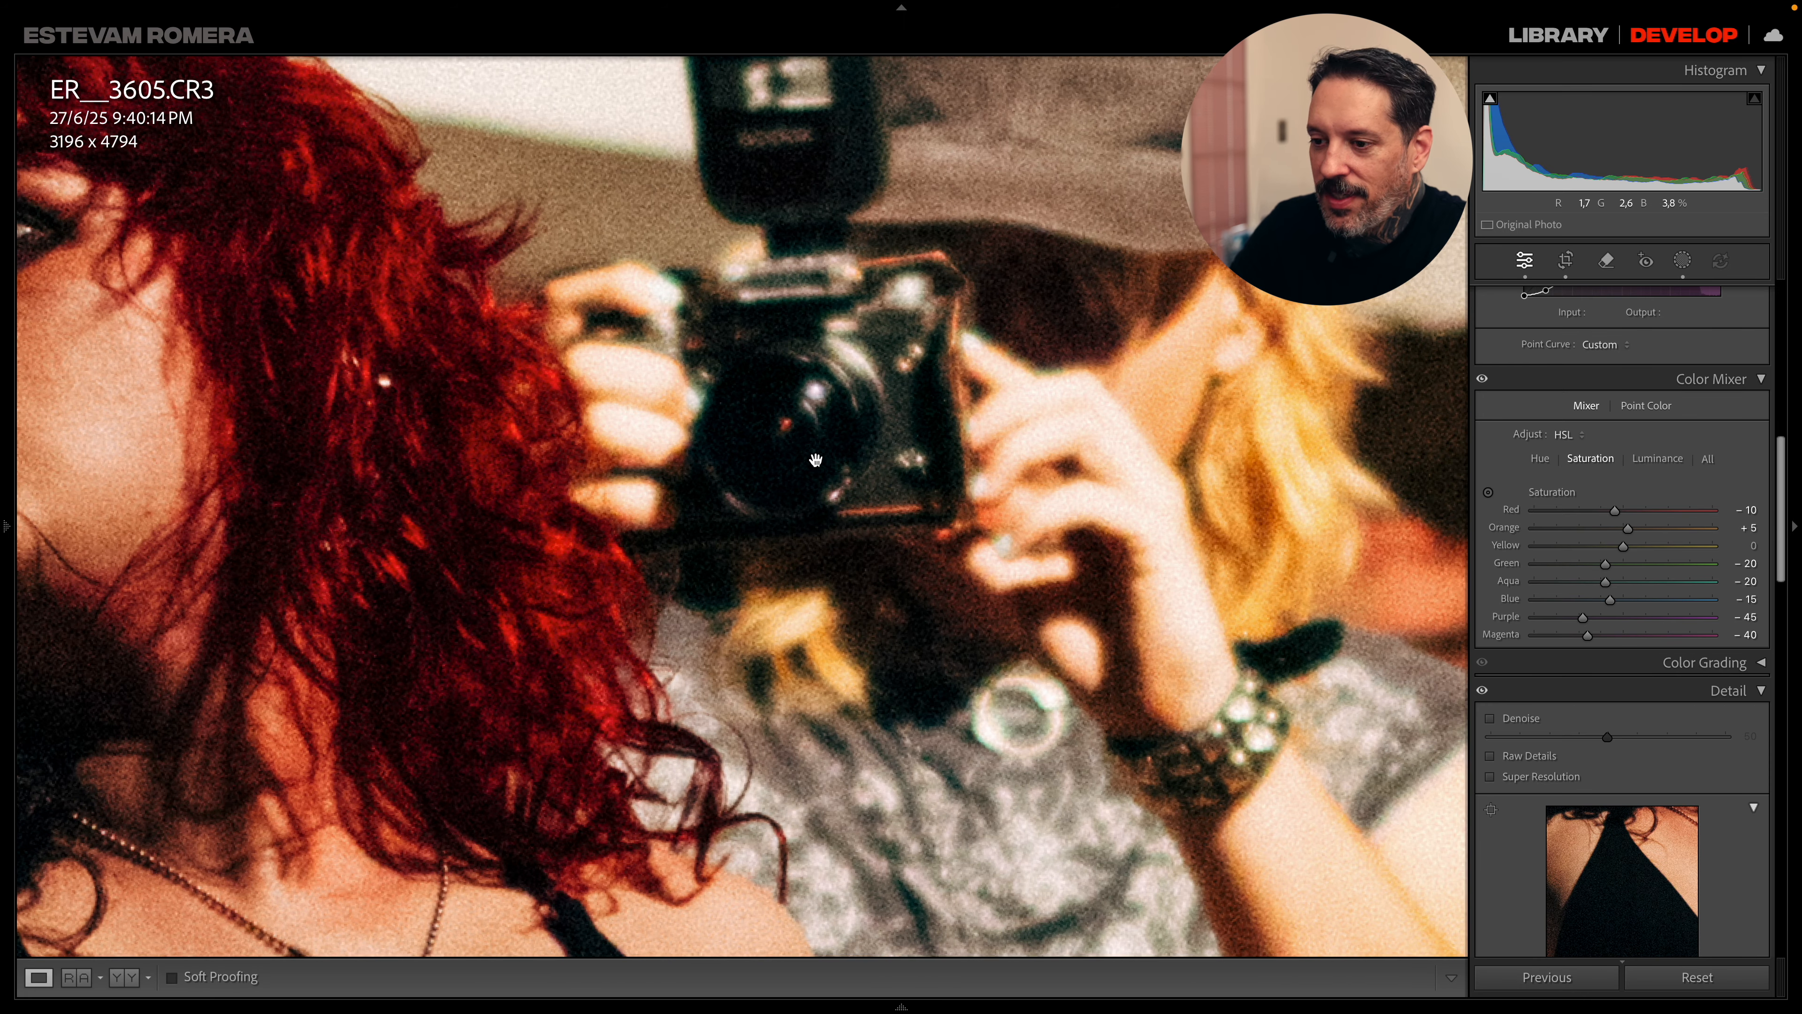
left_click_drag(947, 463, 783, 525)
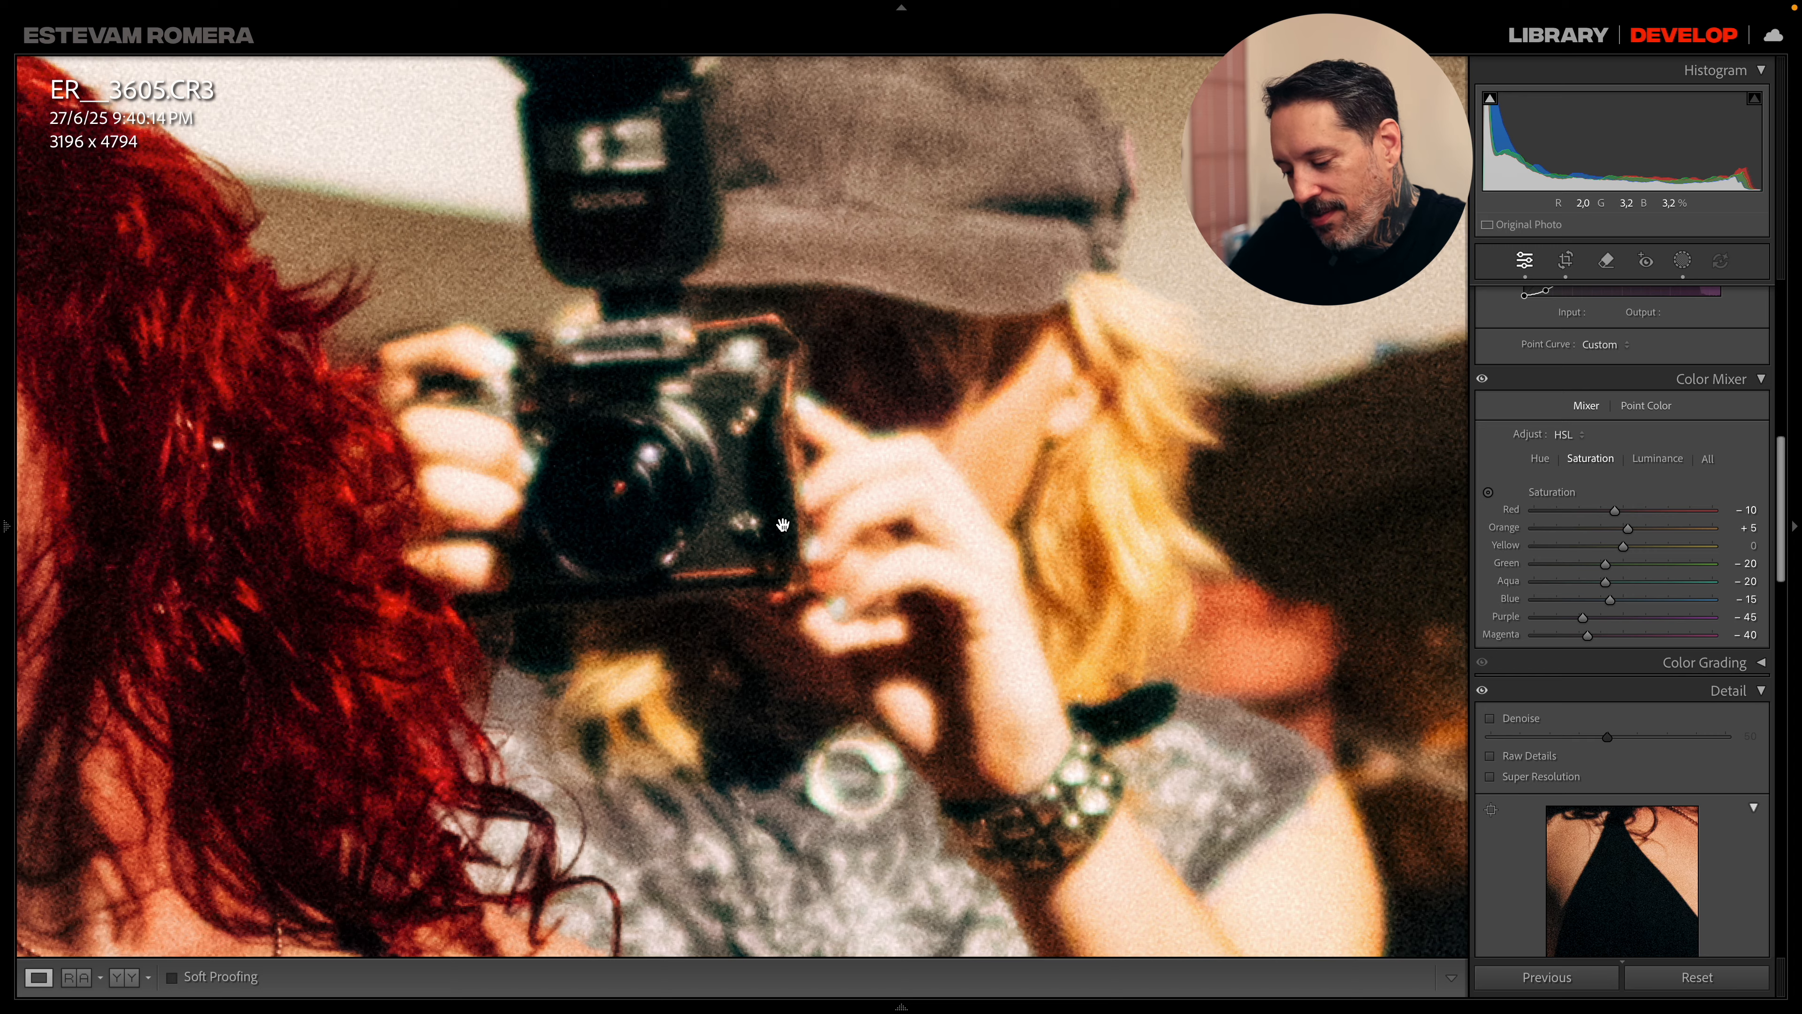
left_click(783, 525)
left_click(783, 525)
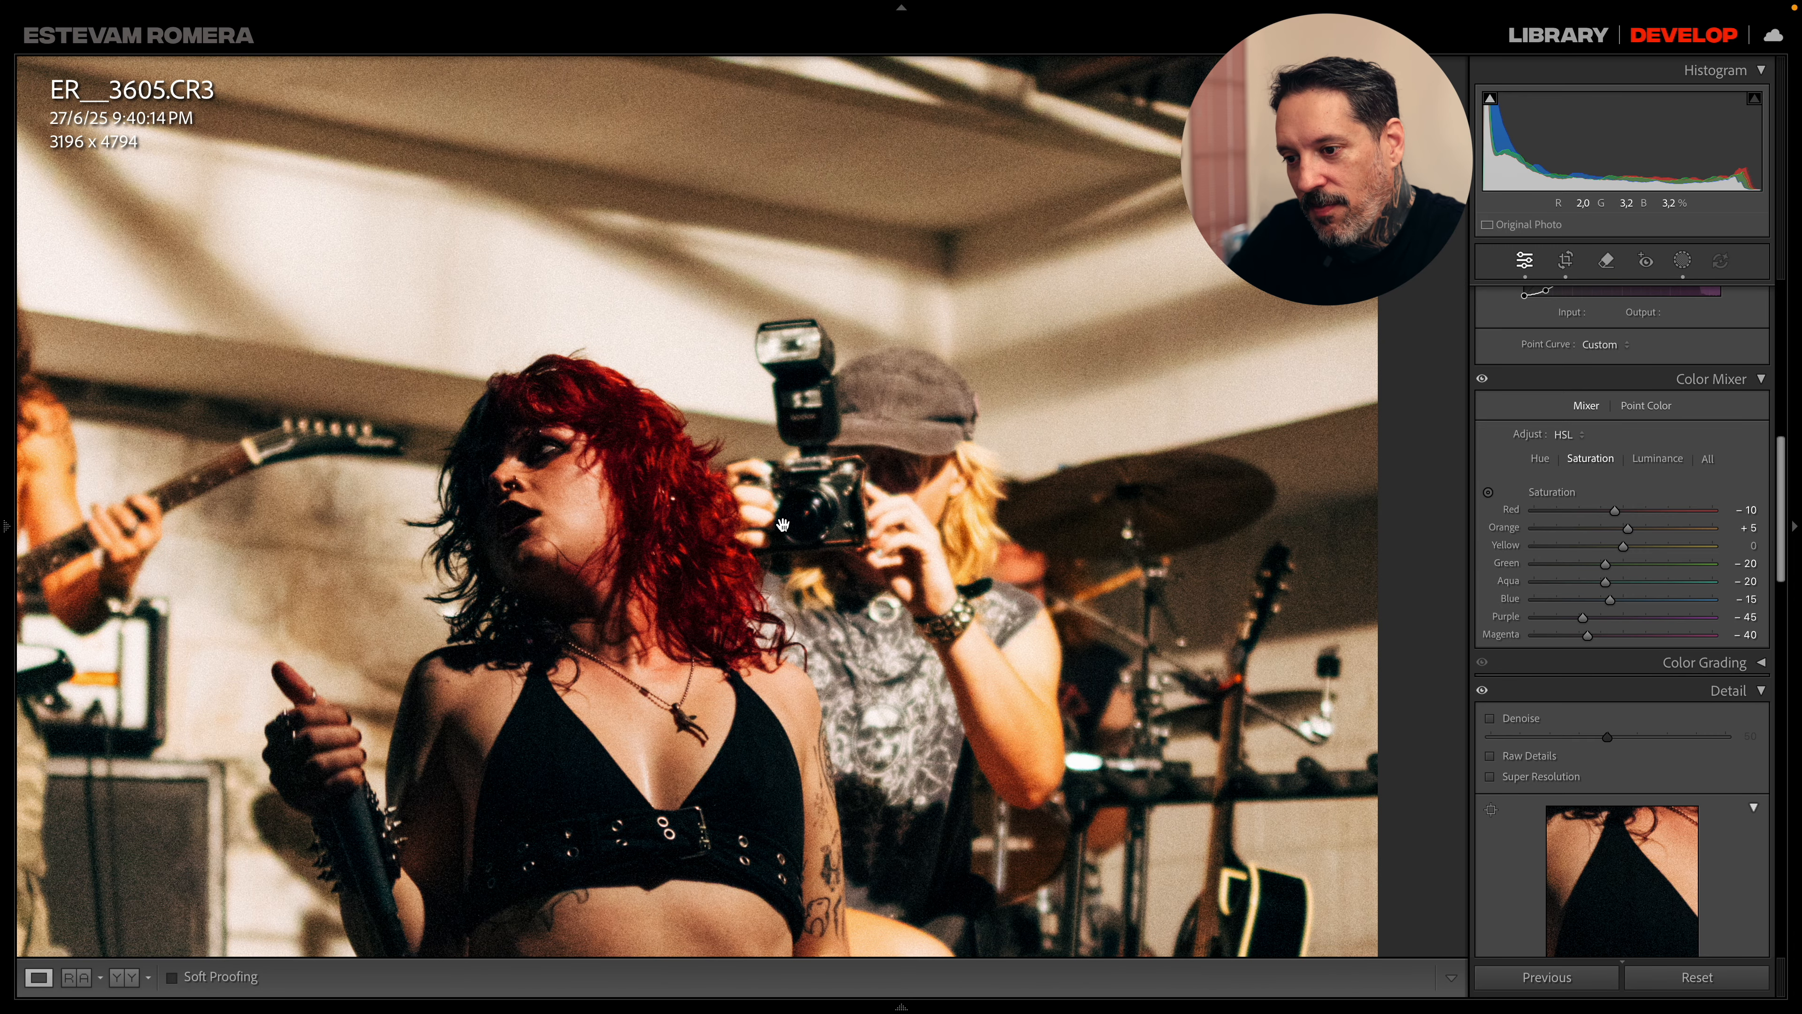
left_click(783, 526)
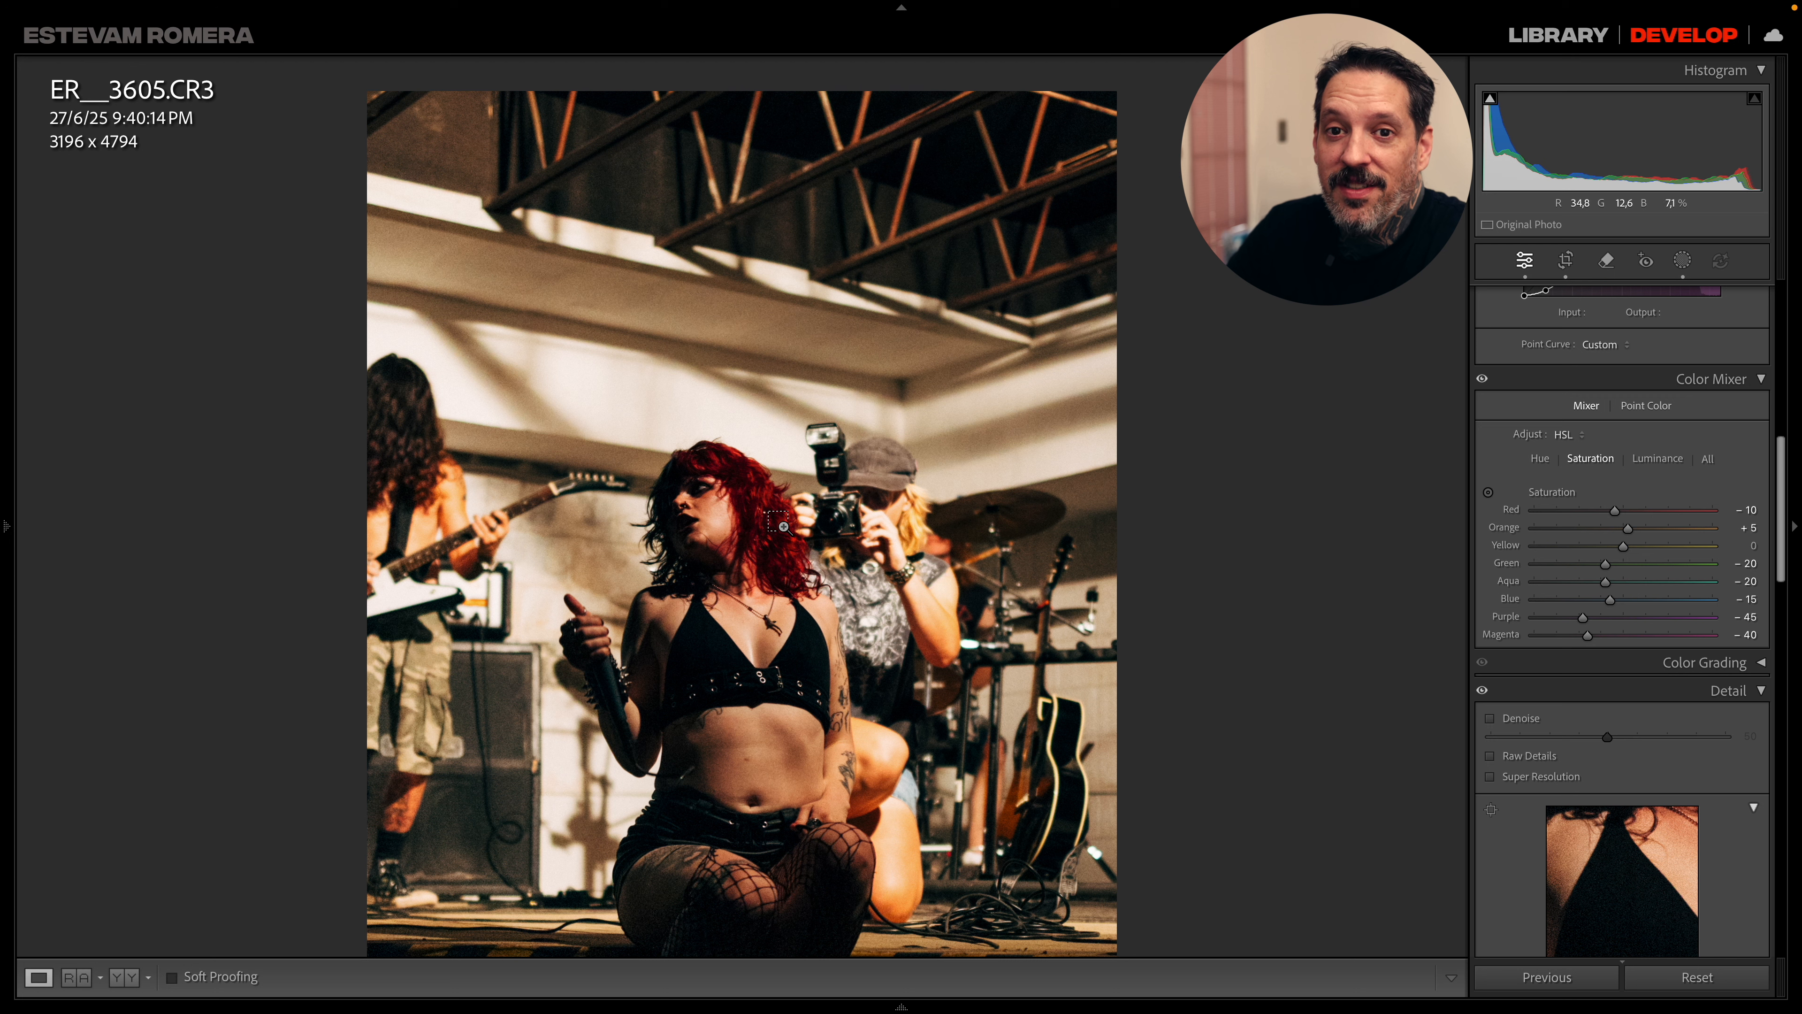
- Paste the copied develop settings onto ER__3605.CR3
key("ctrl+shift+v")
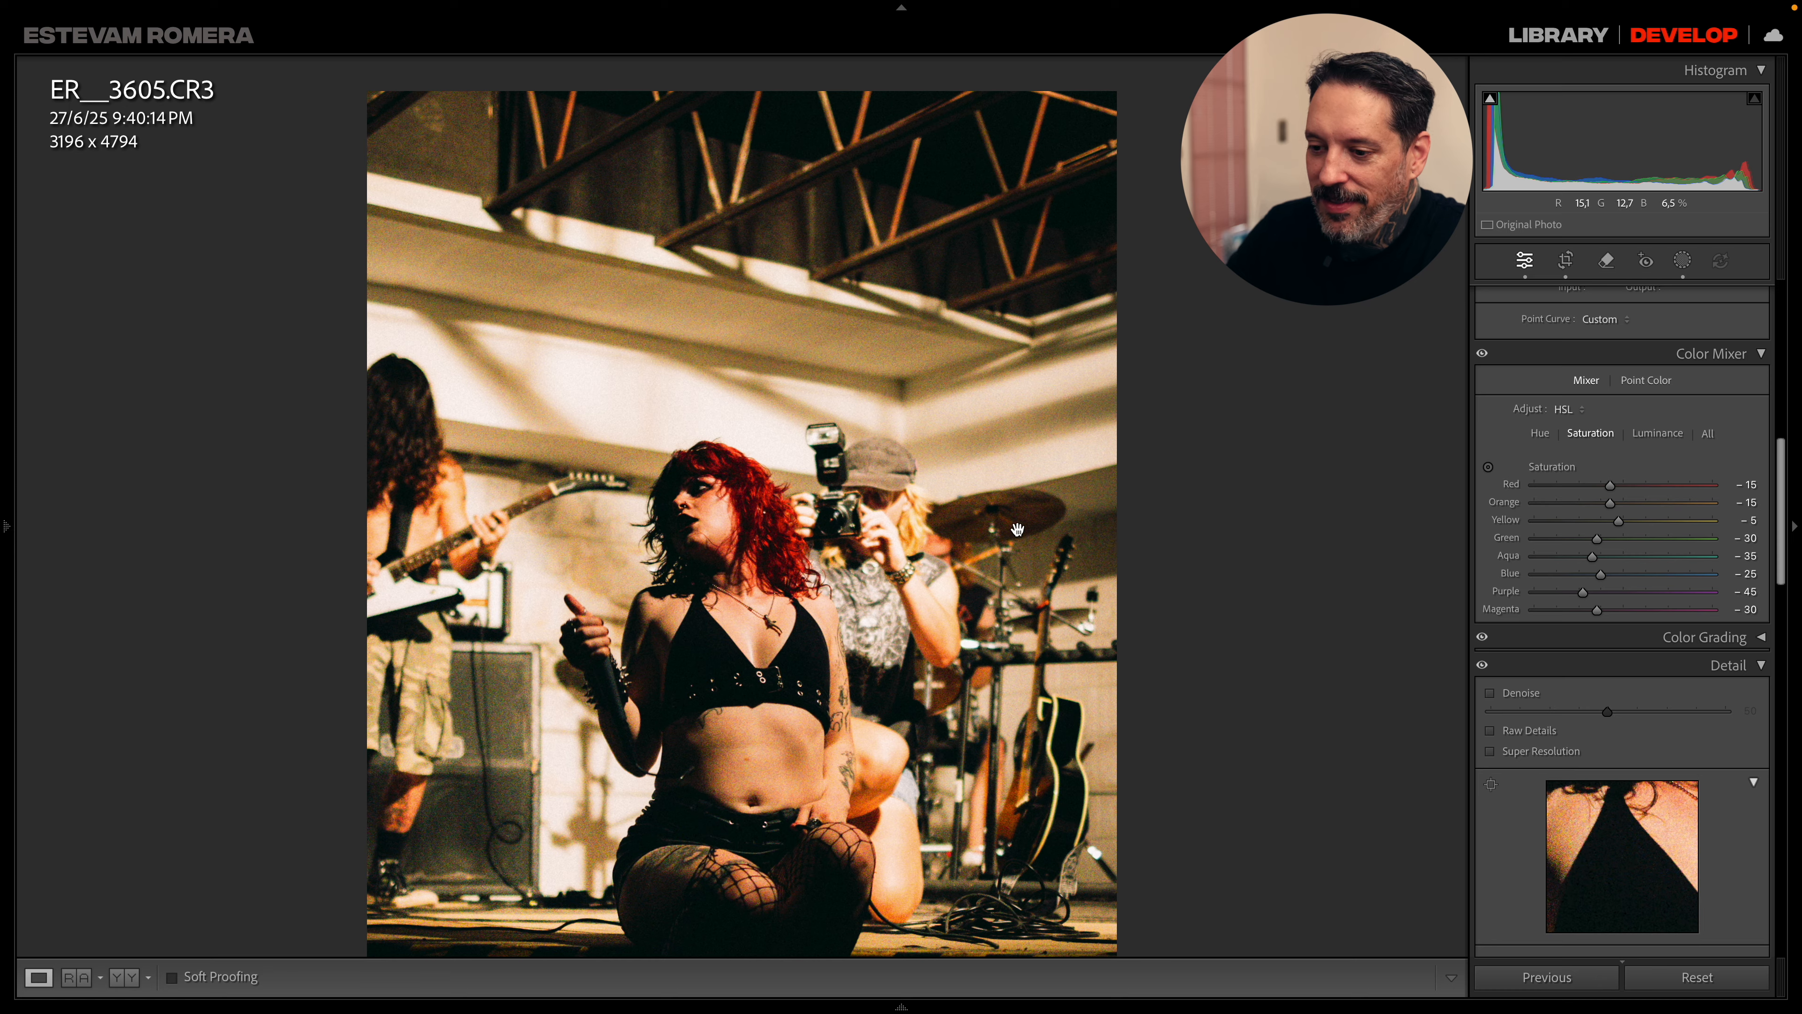
left_click_drag(922, 629, 889, 580)
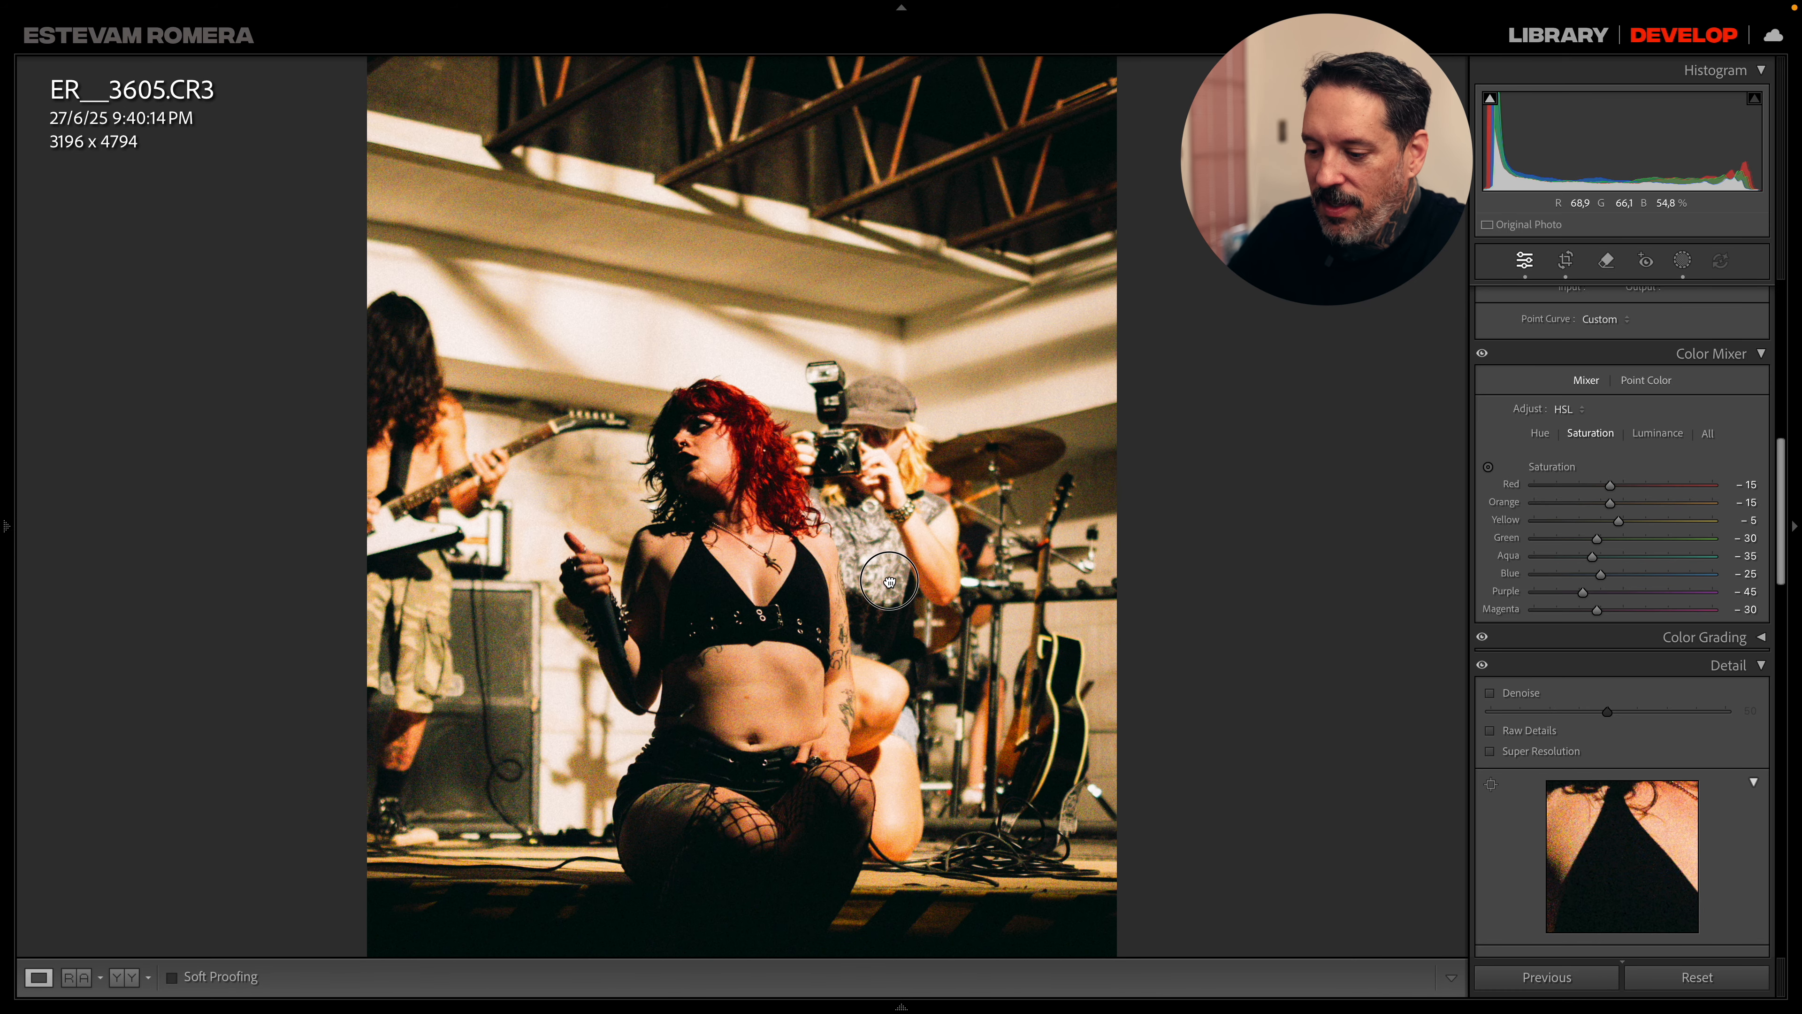
- Open ER__3604.CR3, paste the copied develop settings onto it and enable Denoise
left_click(810, 938)
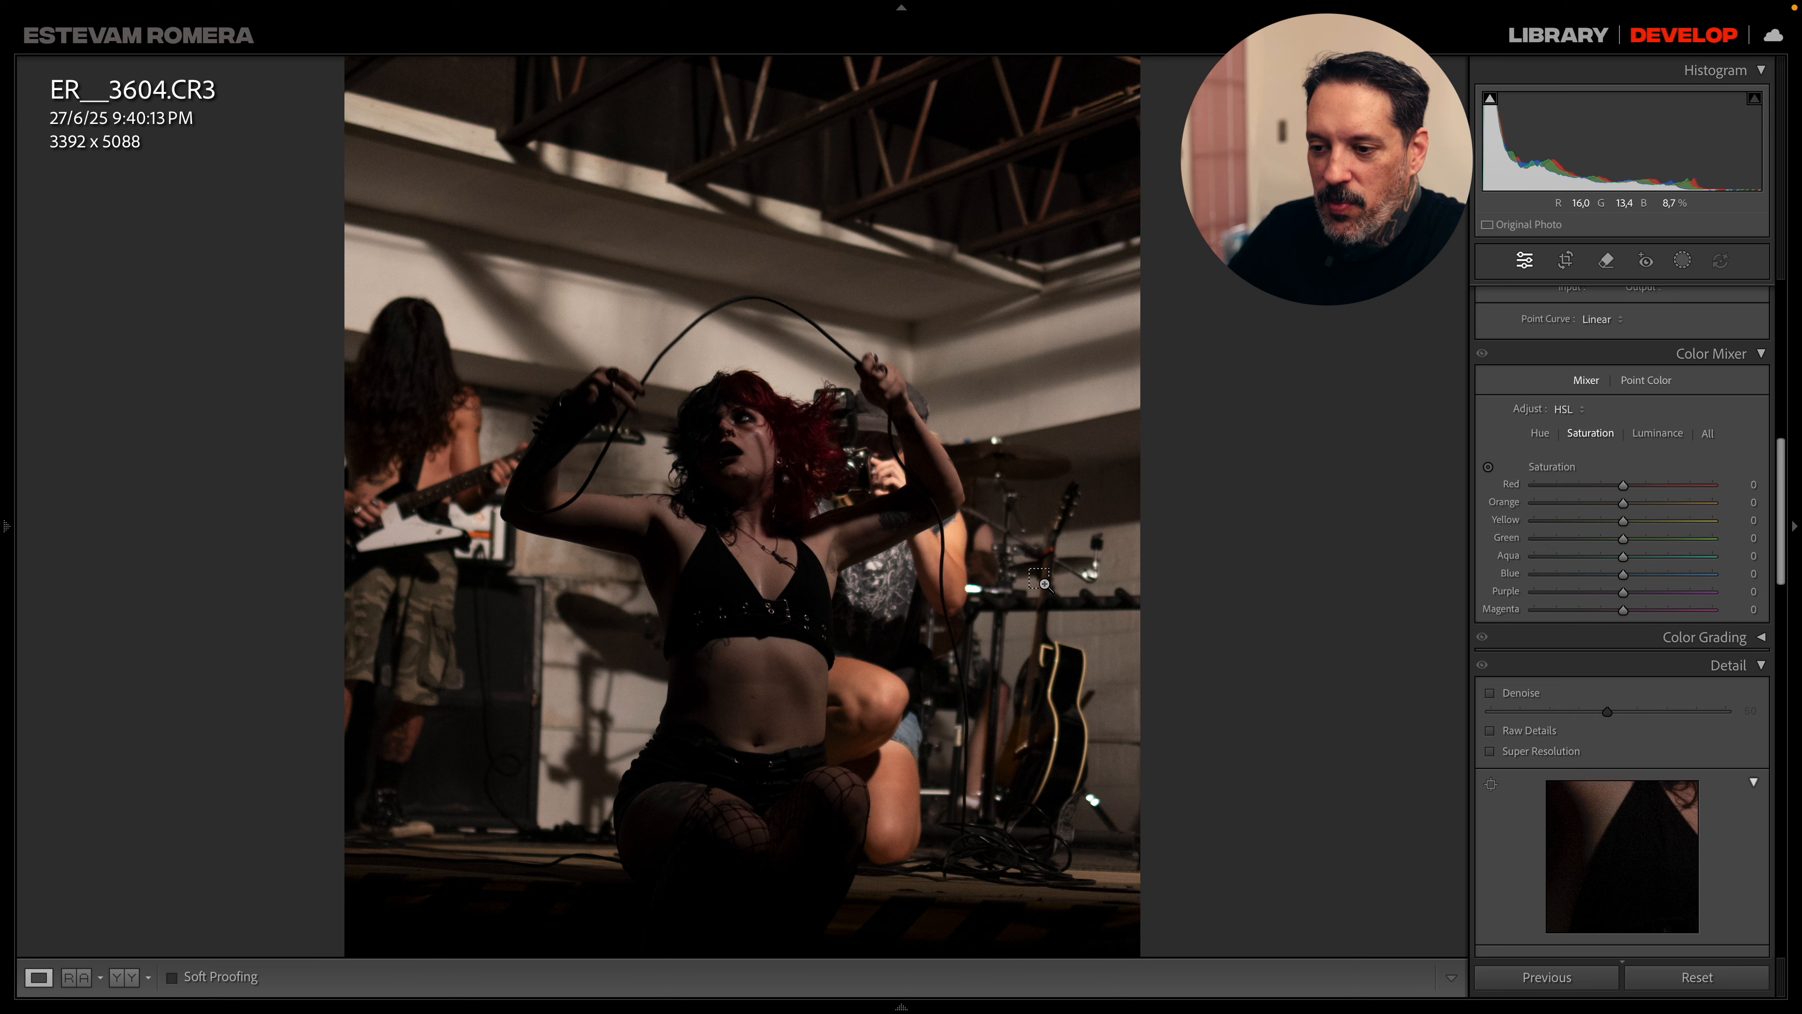
key("super+shift+v")
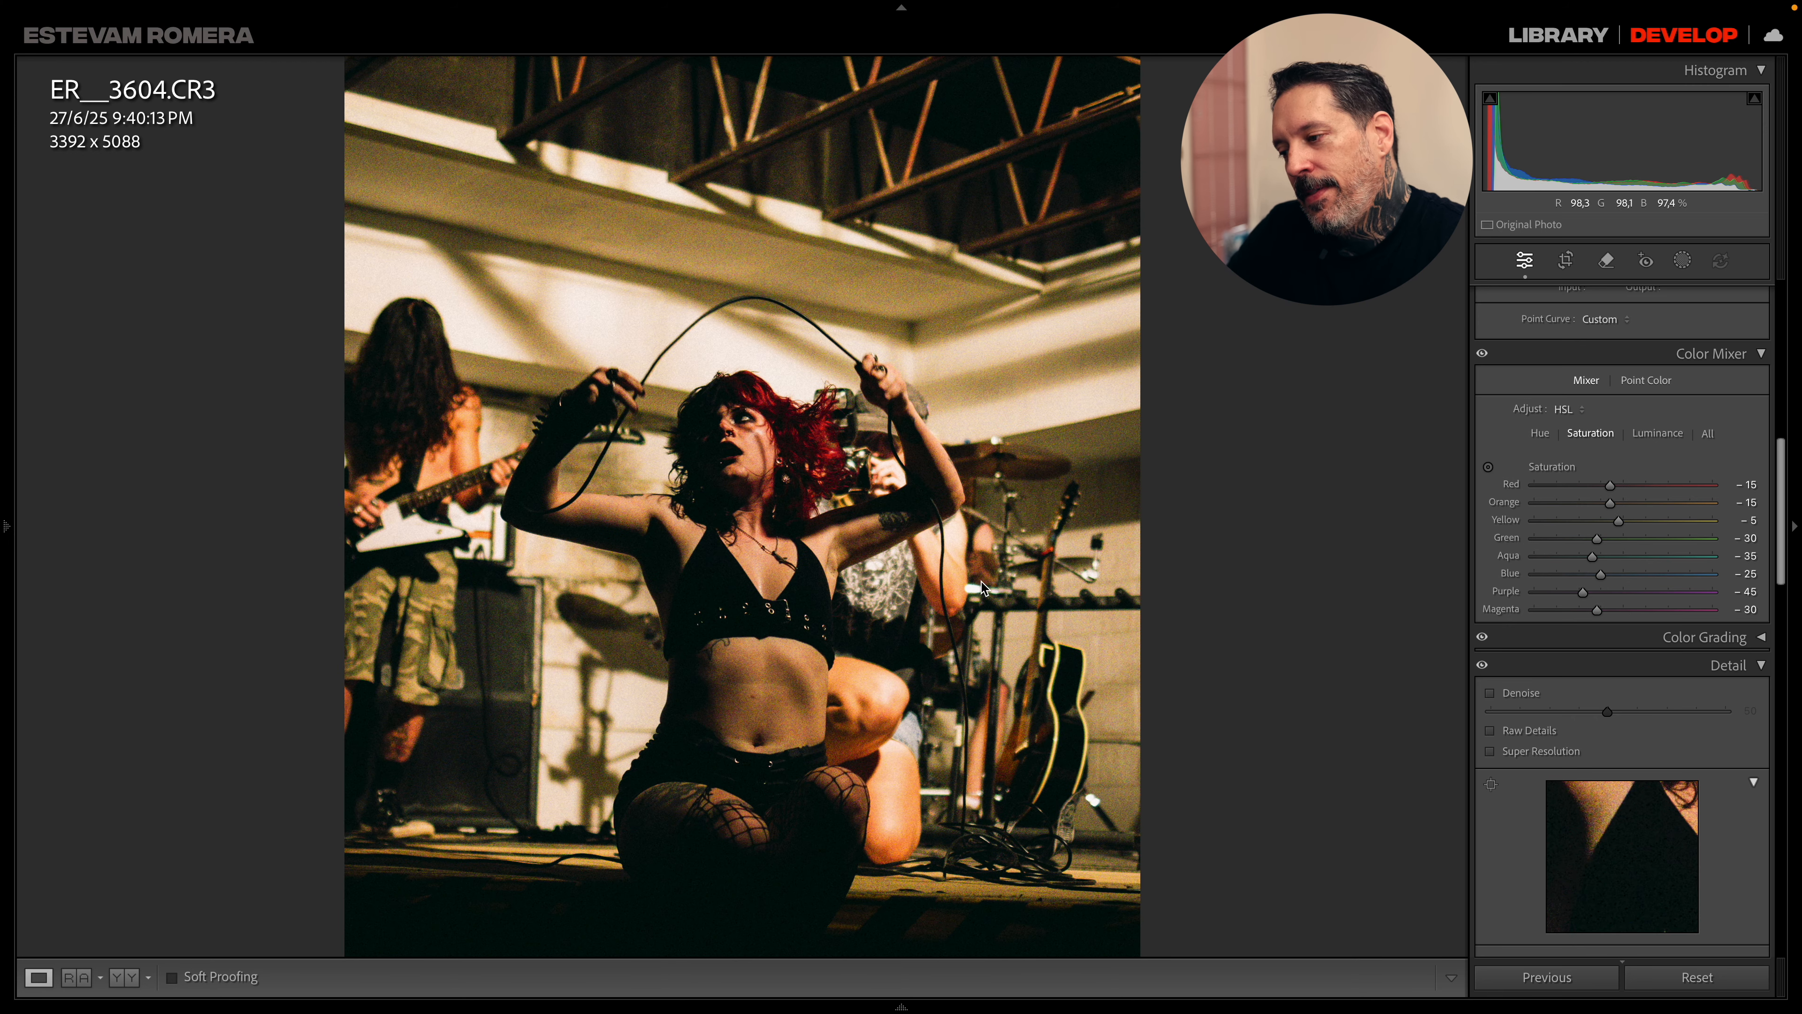
left_click(1489, 692)
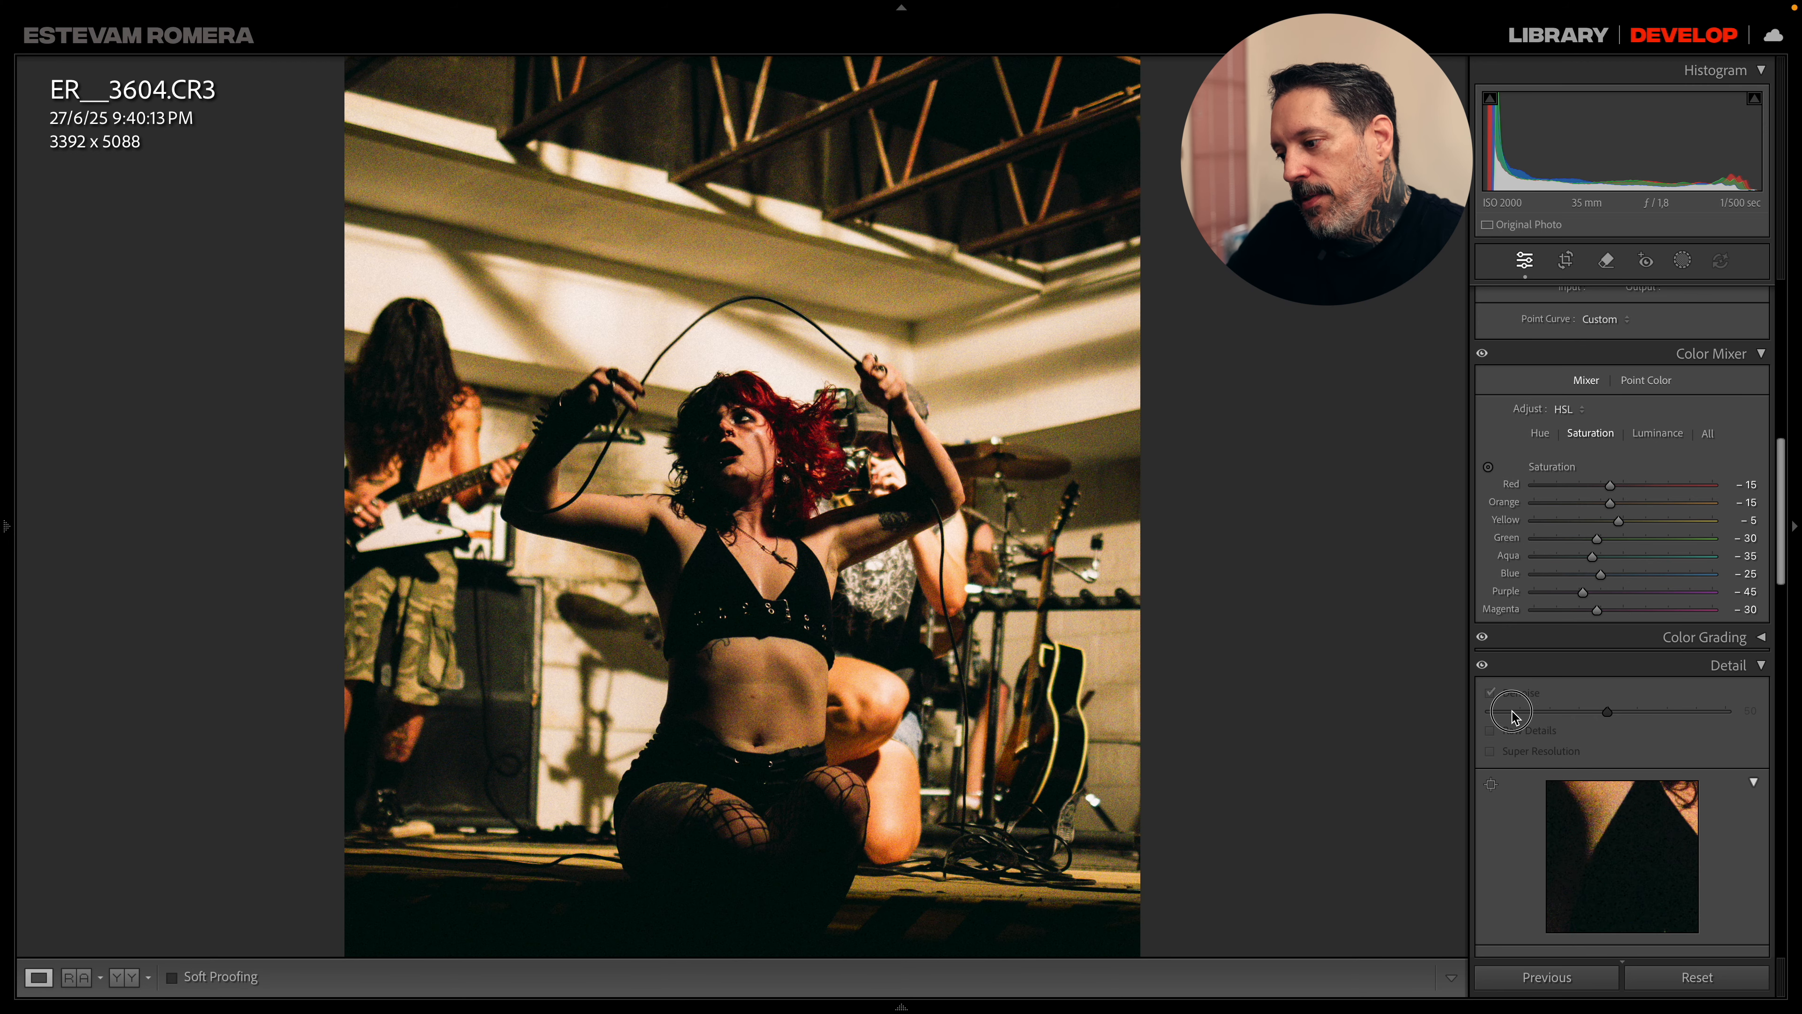
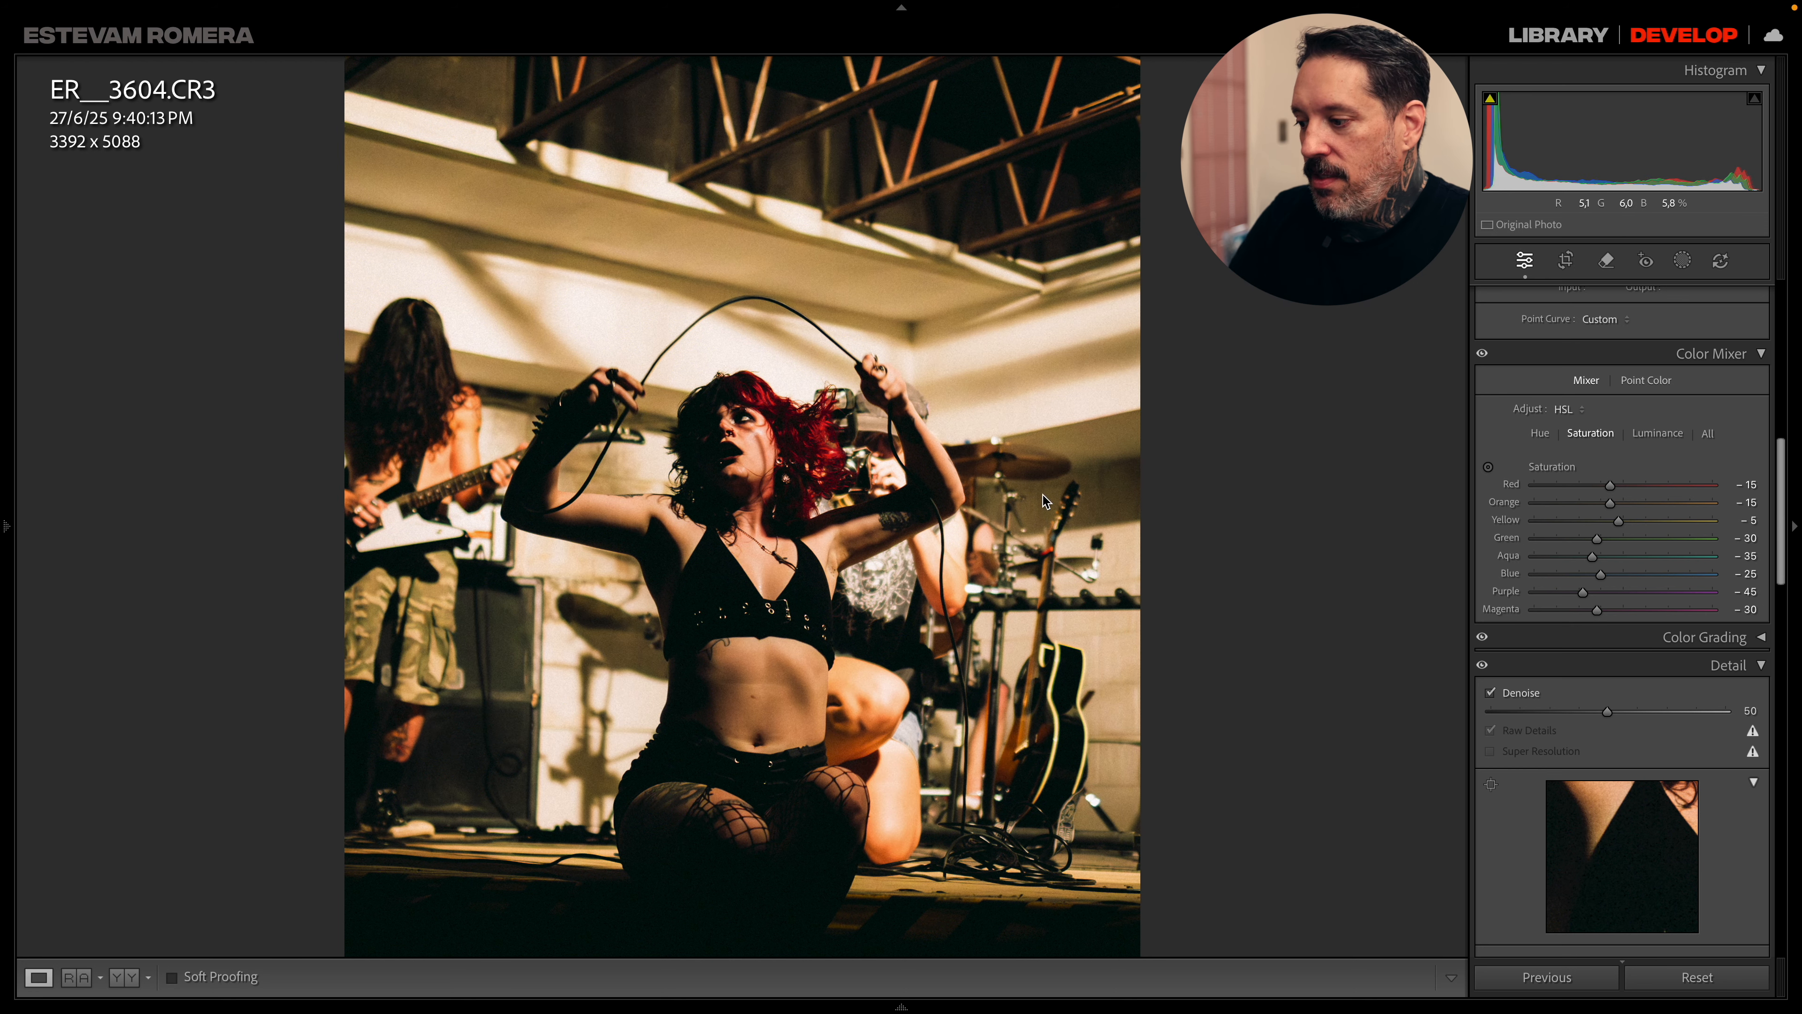
- Set the Denoise amount of ER__3604.CR3 to 12
left_click(1512, 712)
left_click_drag(1514, 712, 1518, 712)
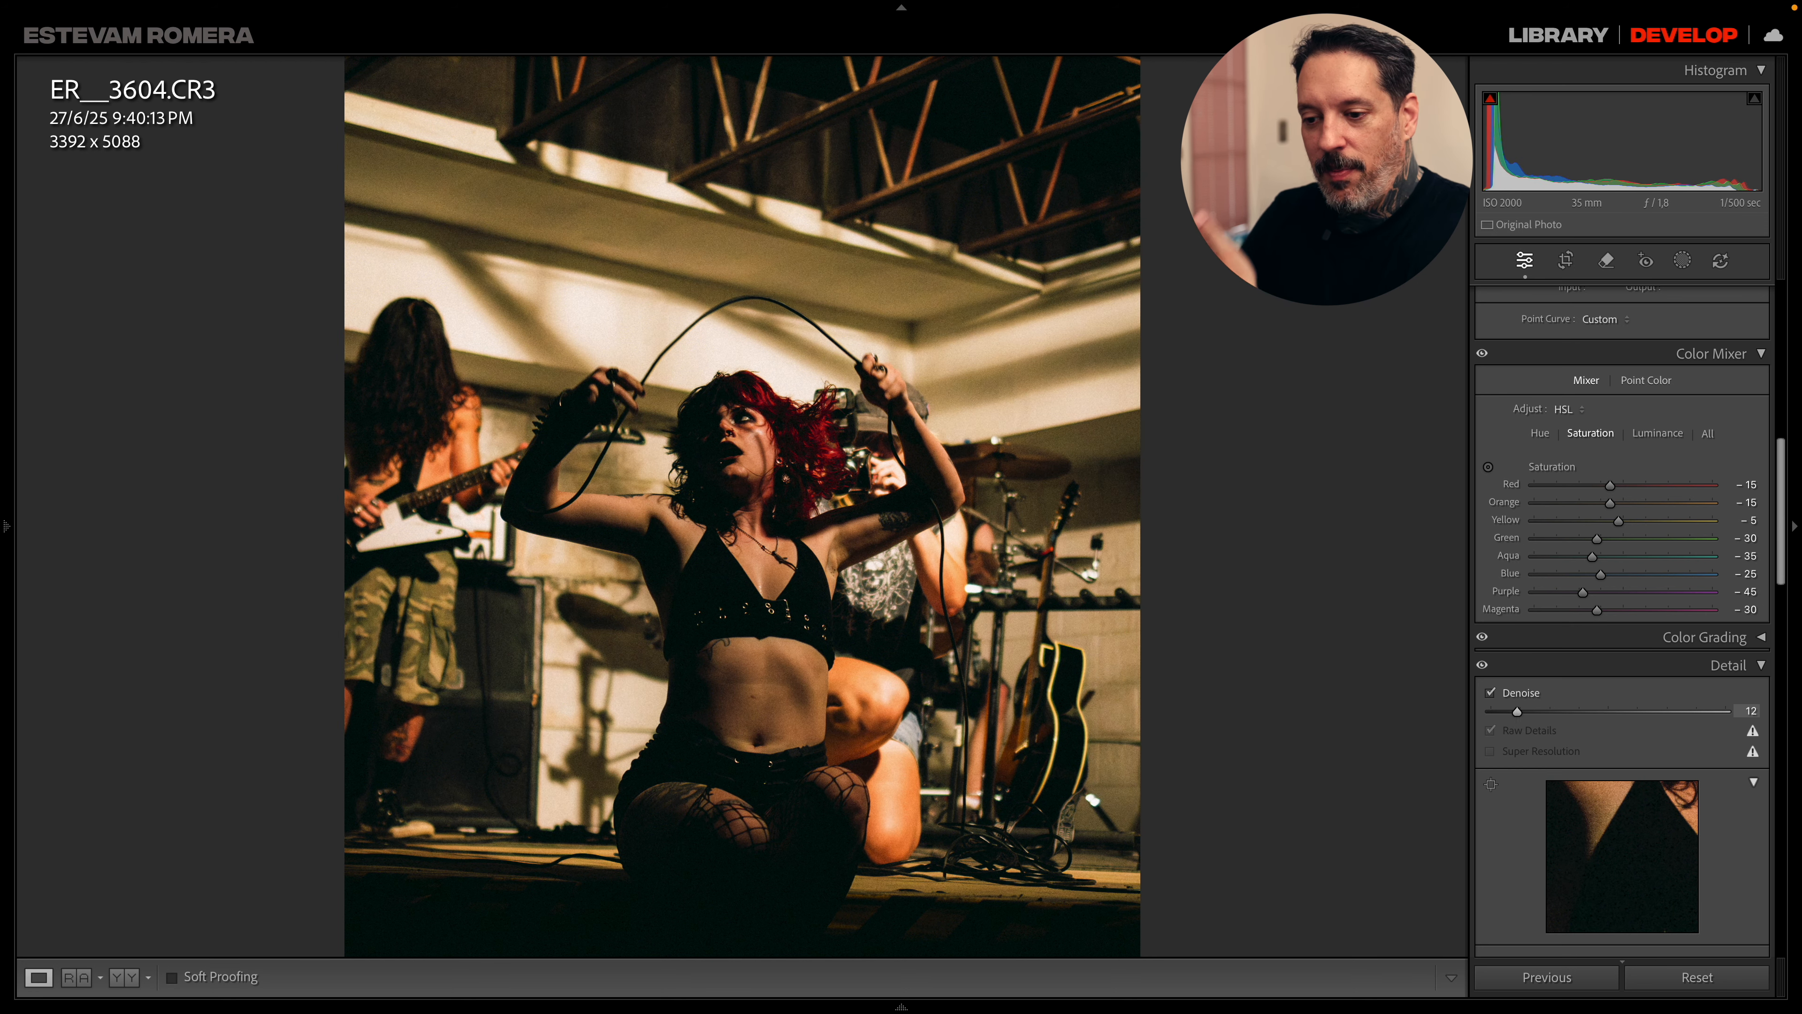
left_click(1514, 712)
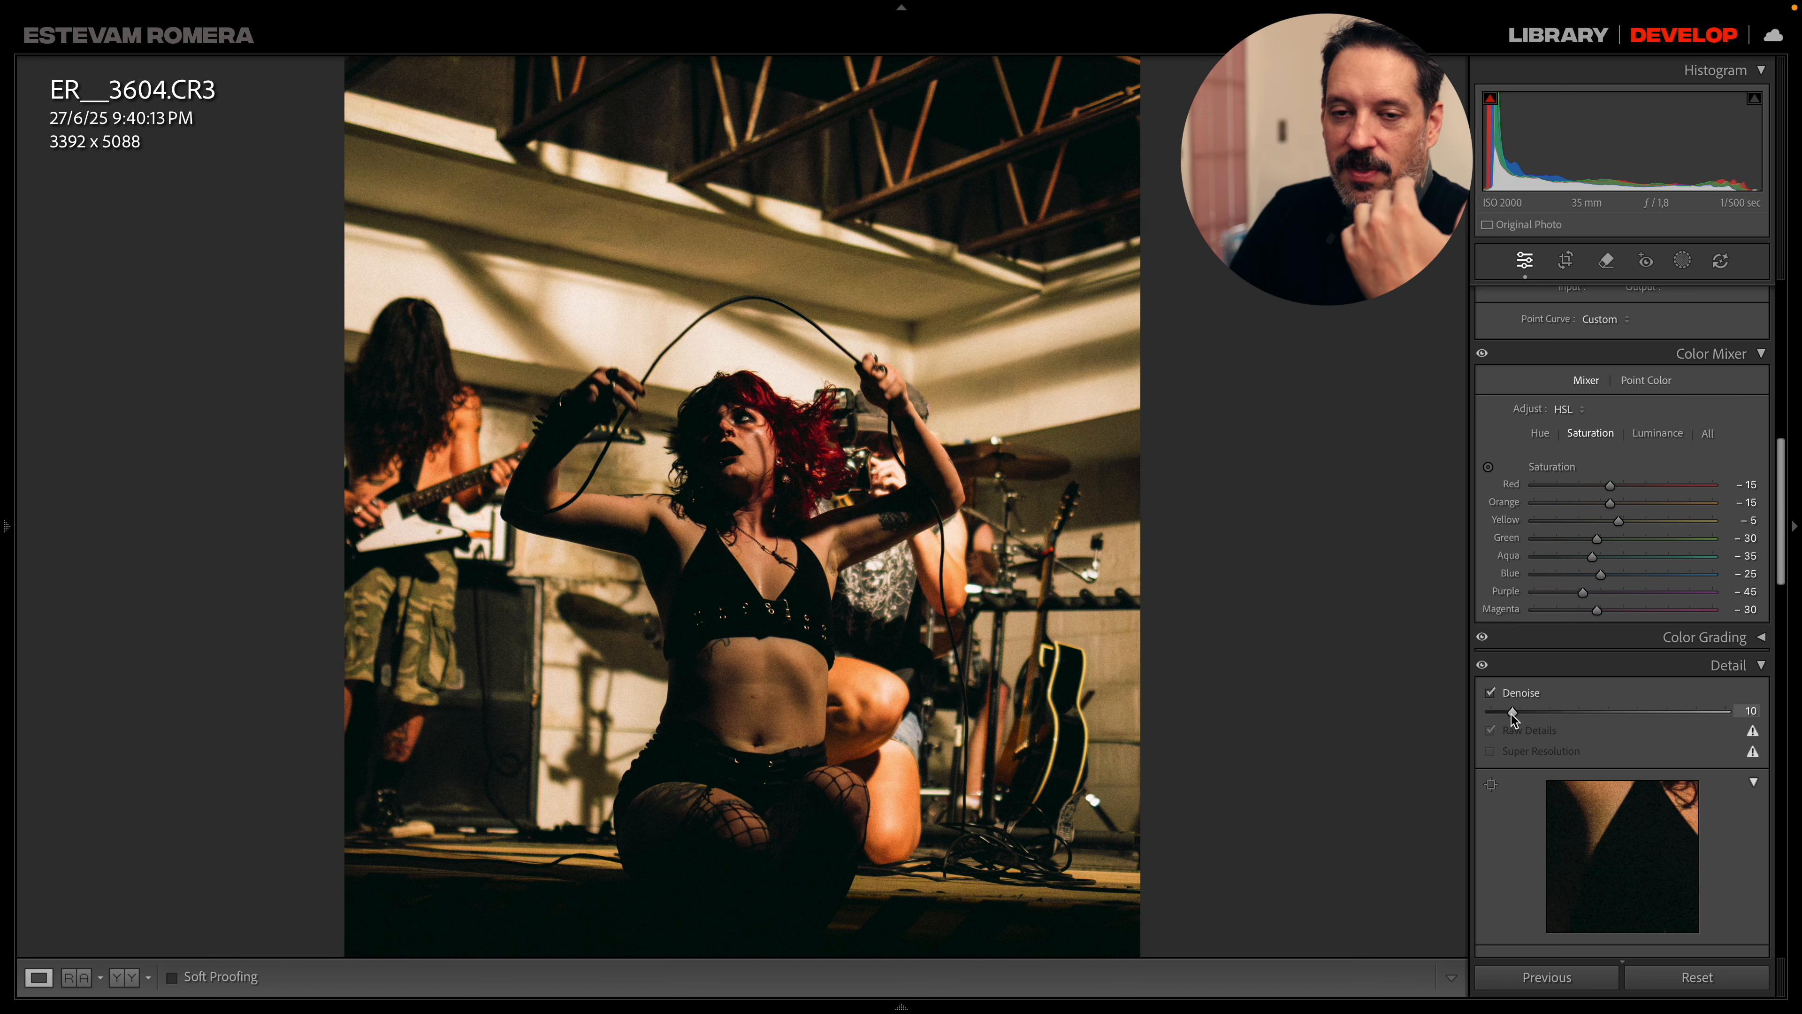
left_click_drag(1513, 711, 1517, 712)
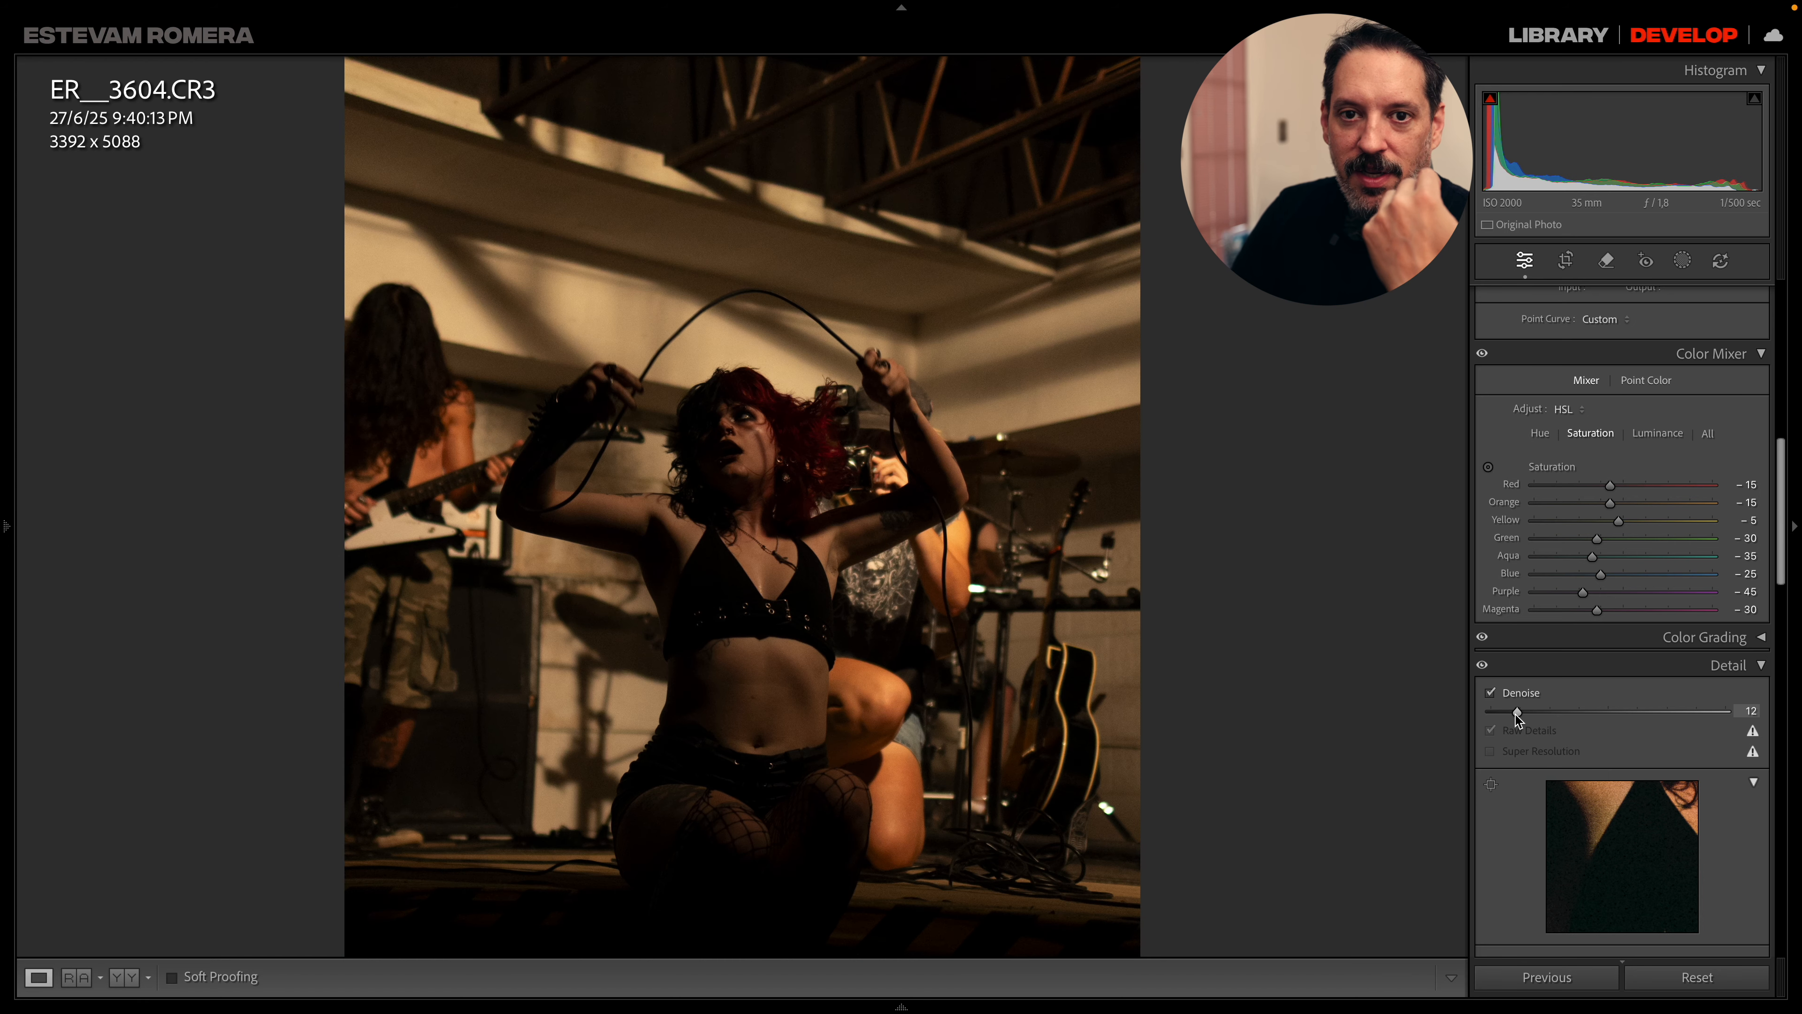
- Raise the exposure of ER__3604.CR3 to +2.90
scroll(1487, 543, "up", 6)
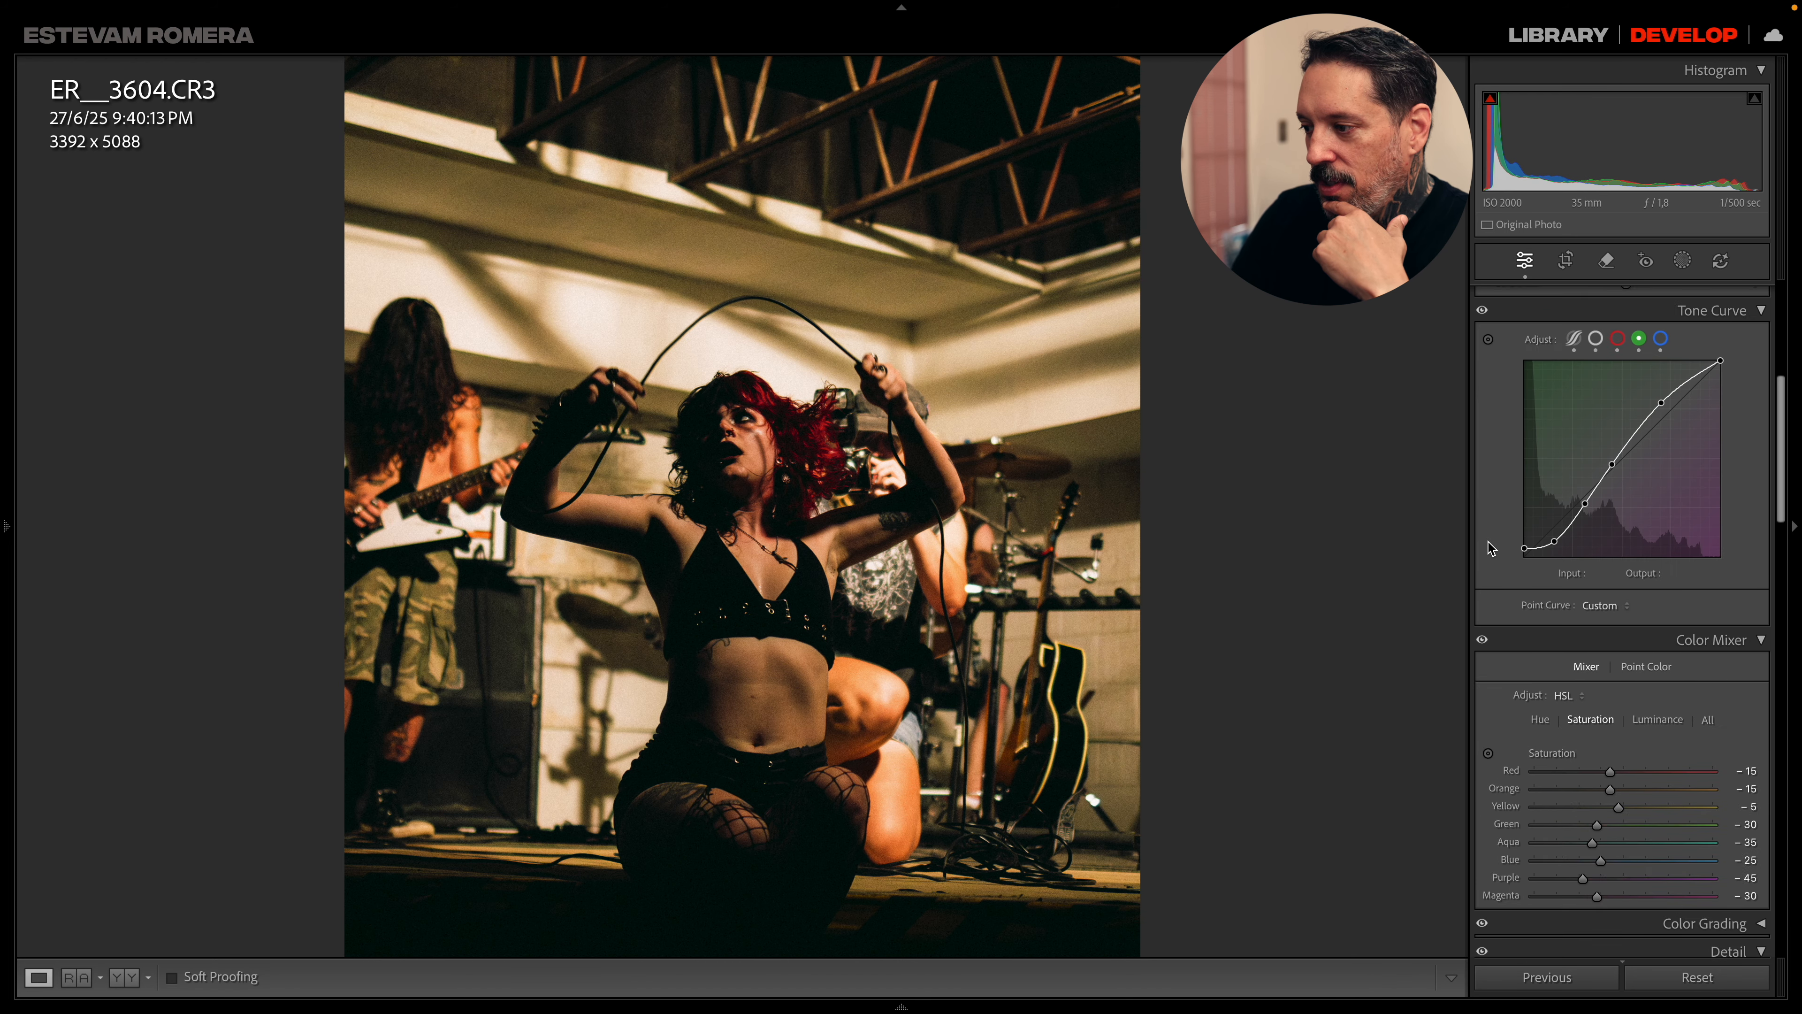
scroll(1493, 561, "up", 5)
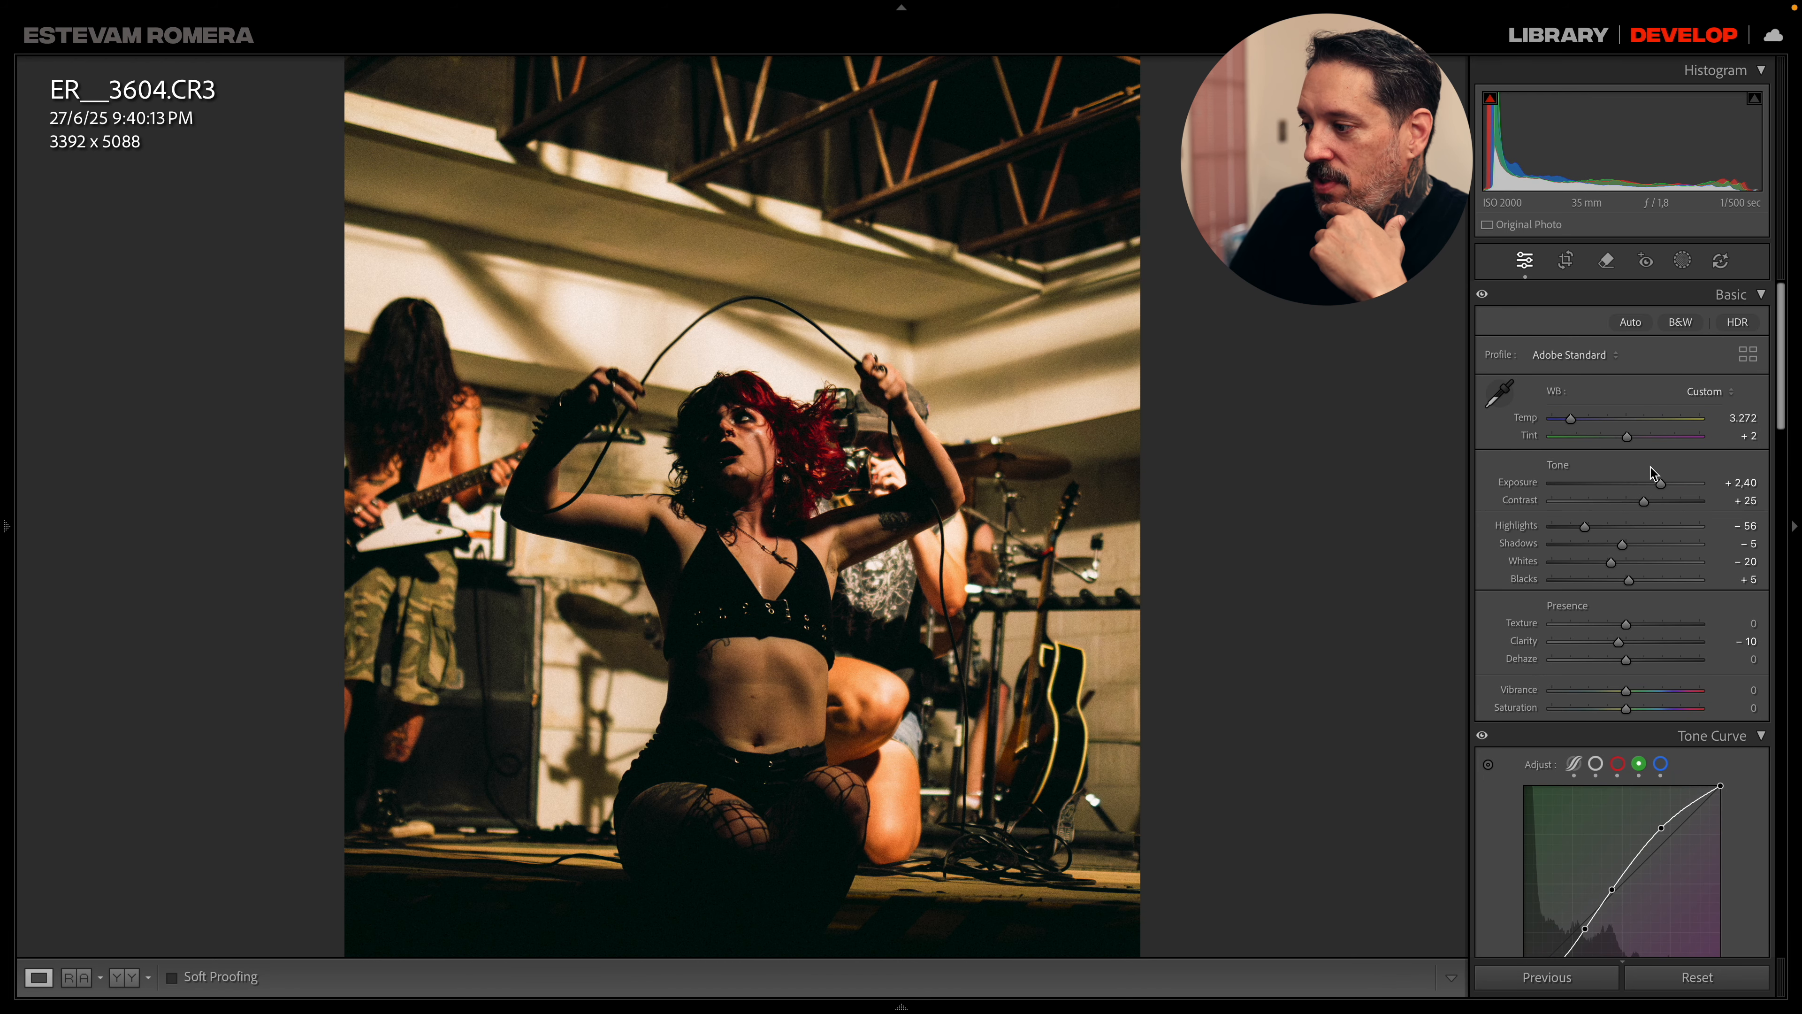
left_click_drag(1662, 483, 1669, 483)
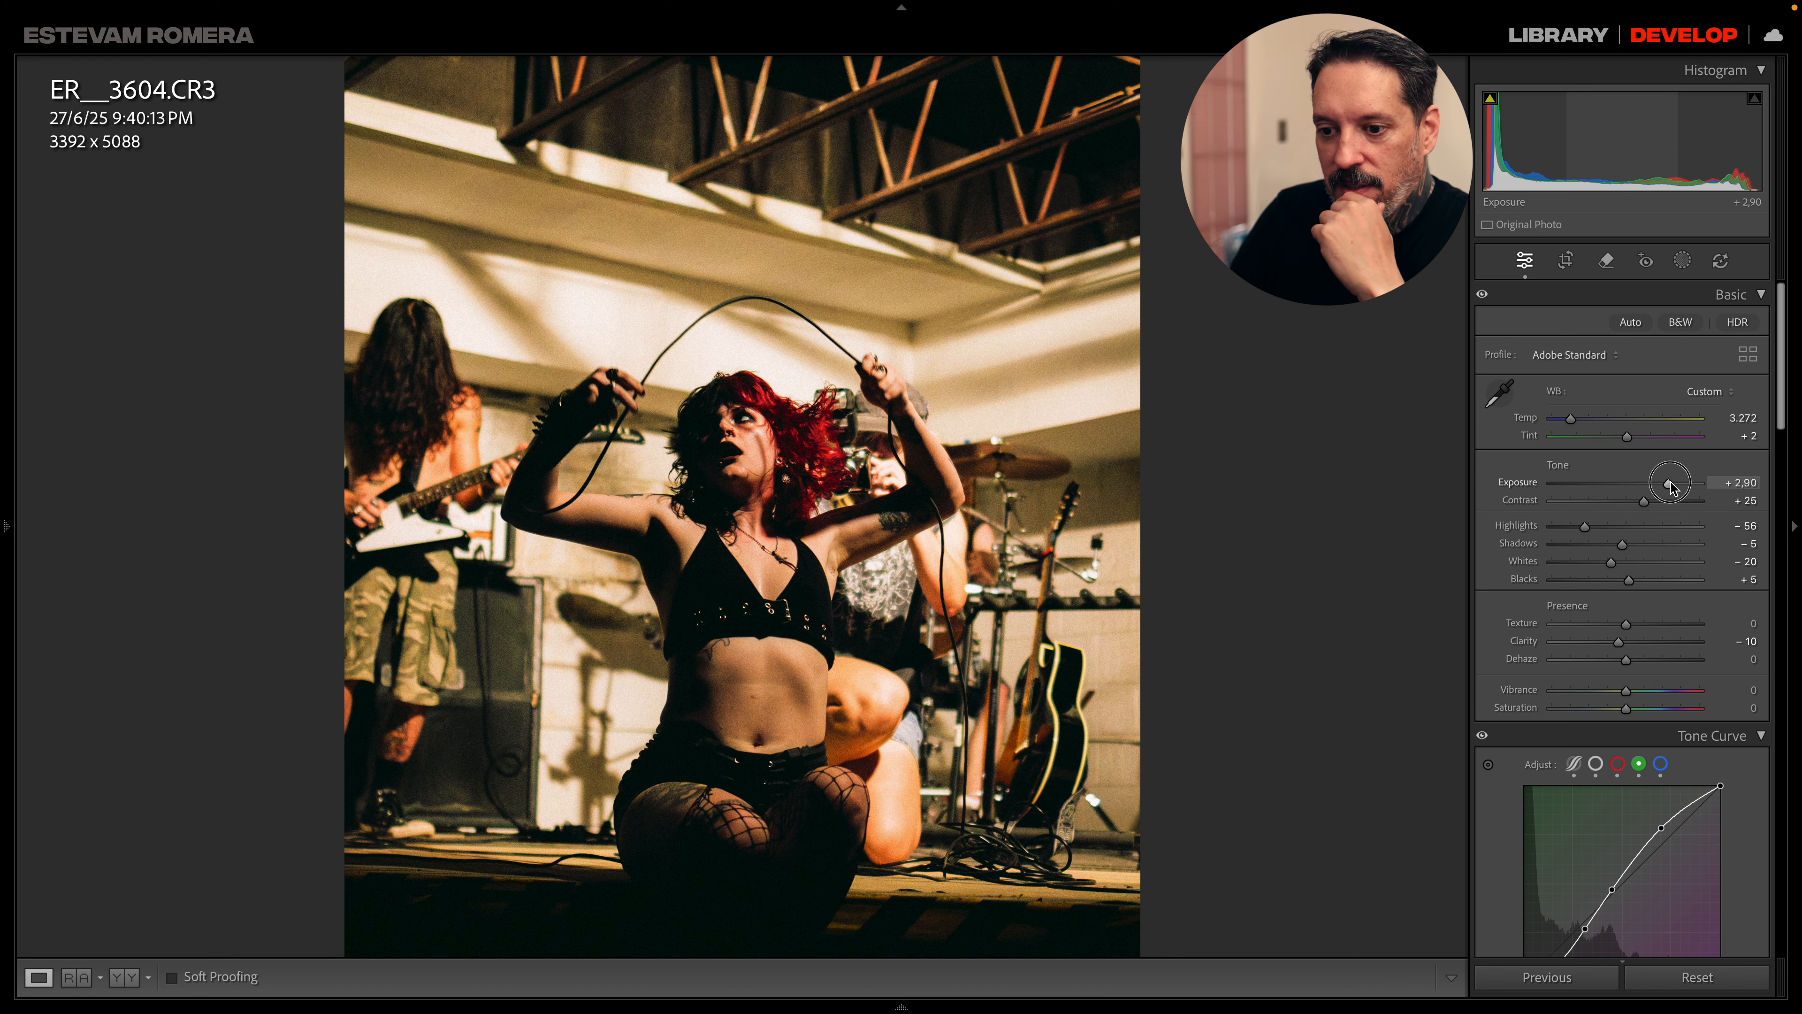
- Straighten ER__3604.CR3 by rotating its crop slightly and apply the crop
left_click(1566, 260)
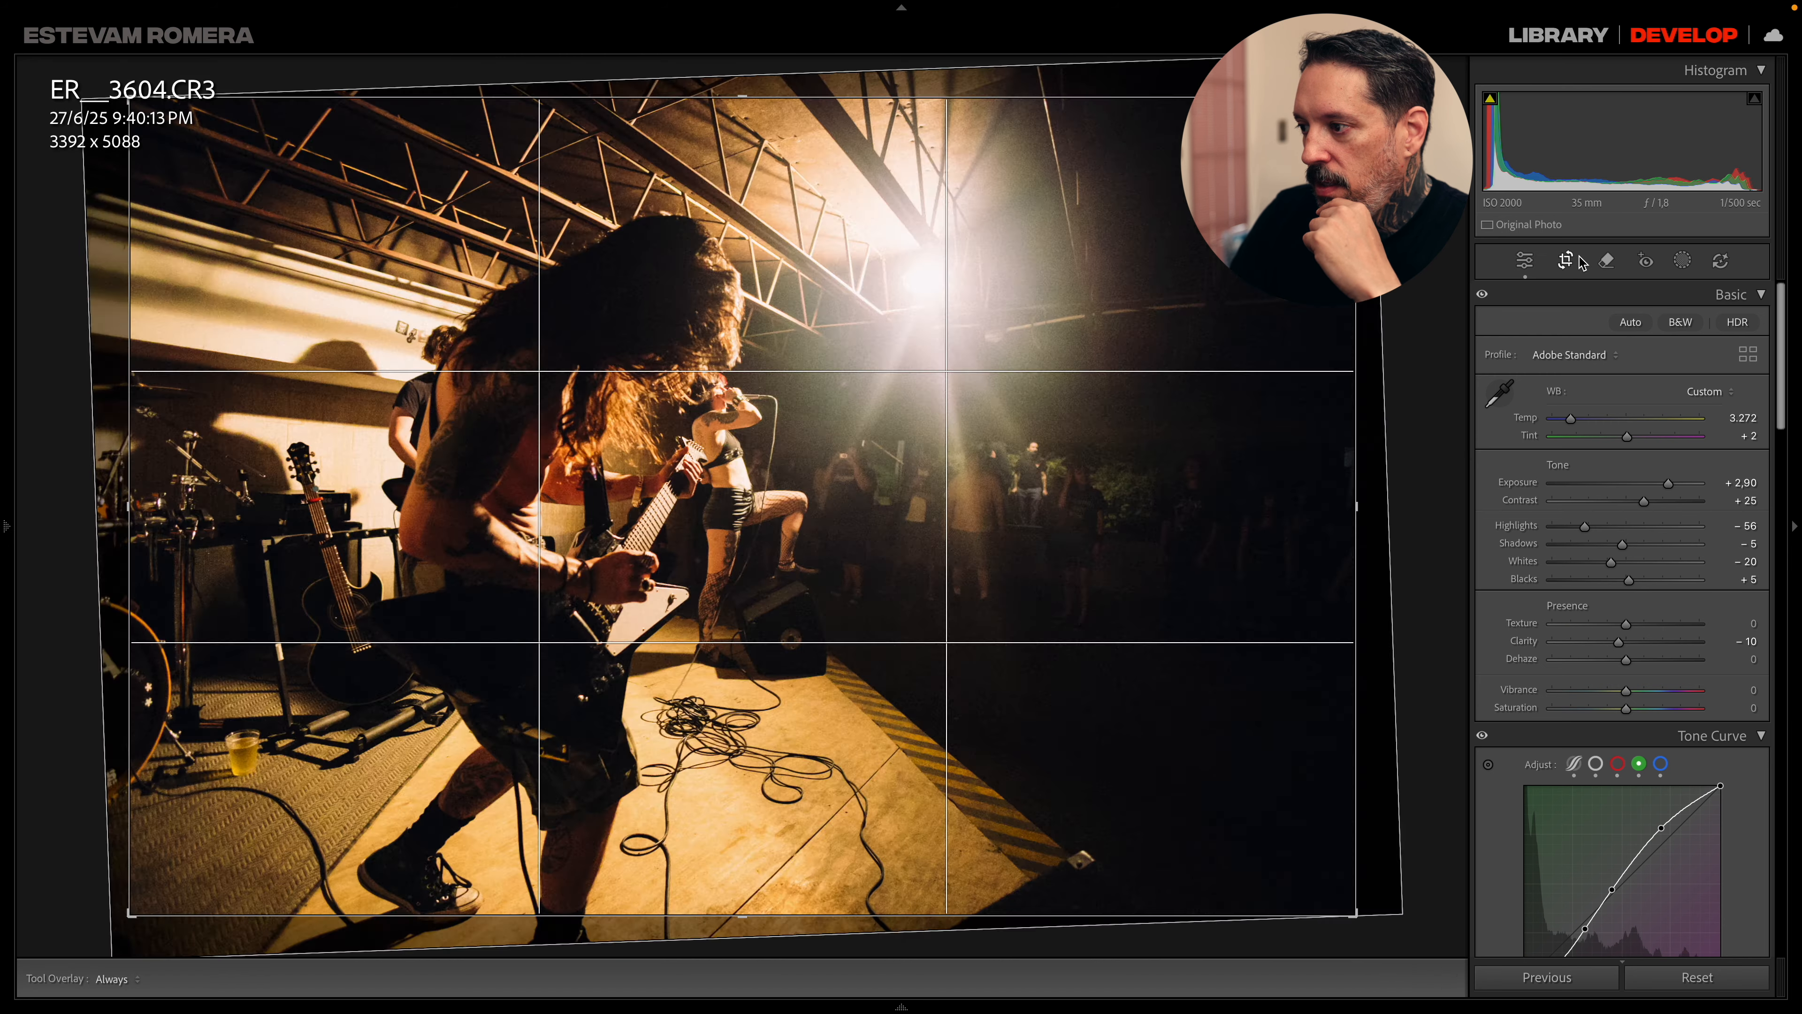
left_click_drag(1246, 347, 1248, 331)
key("Return")
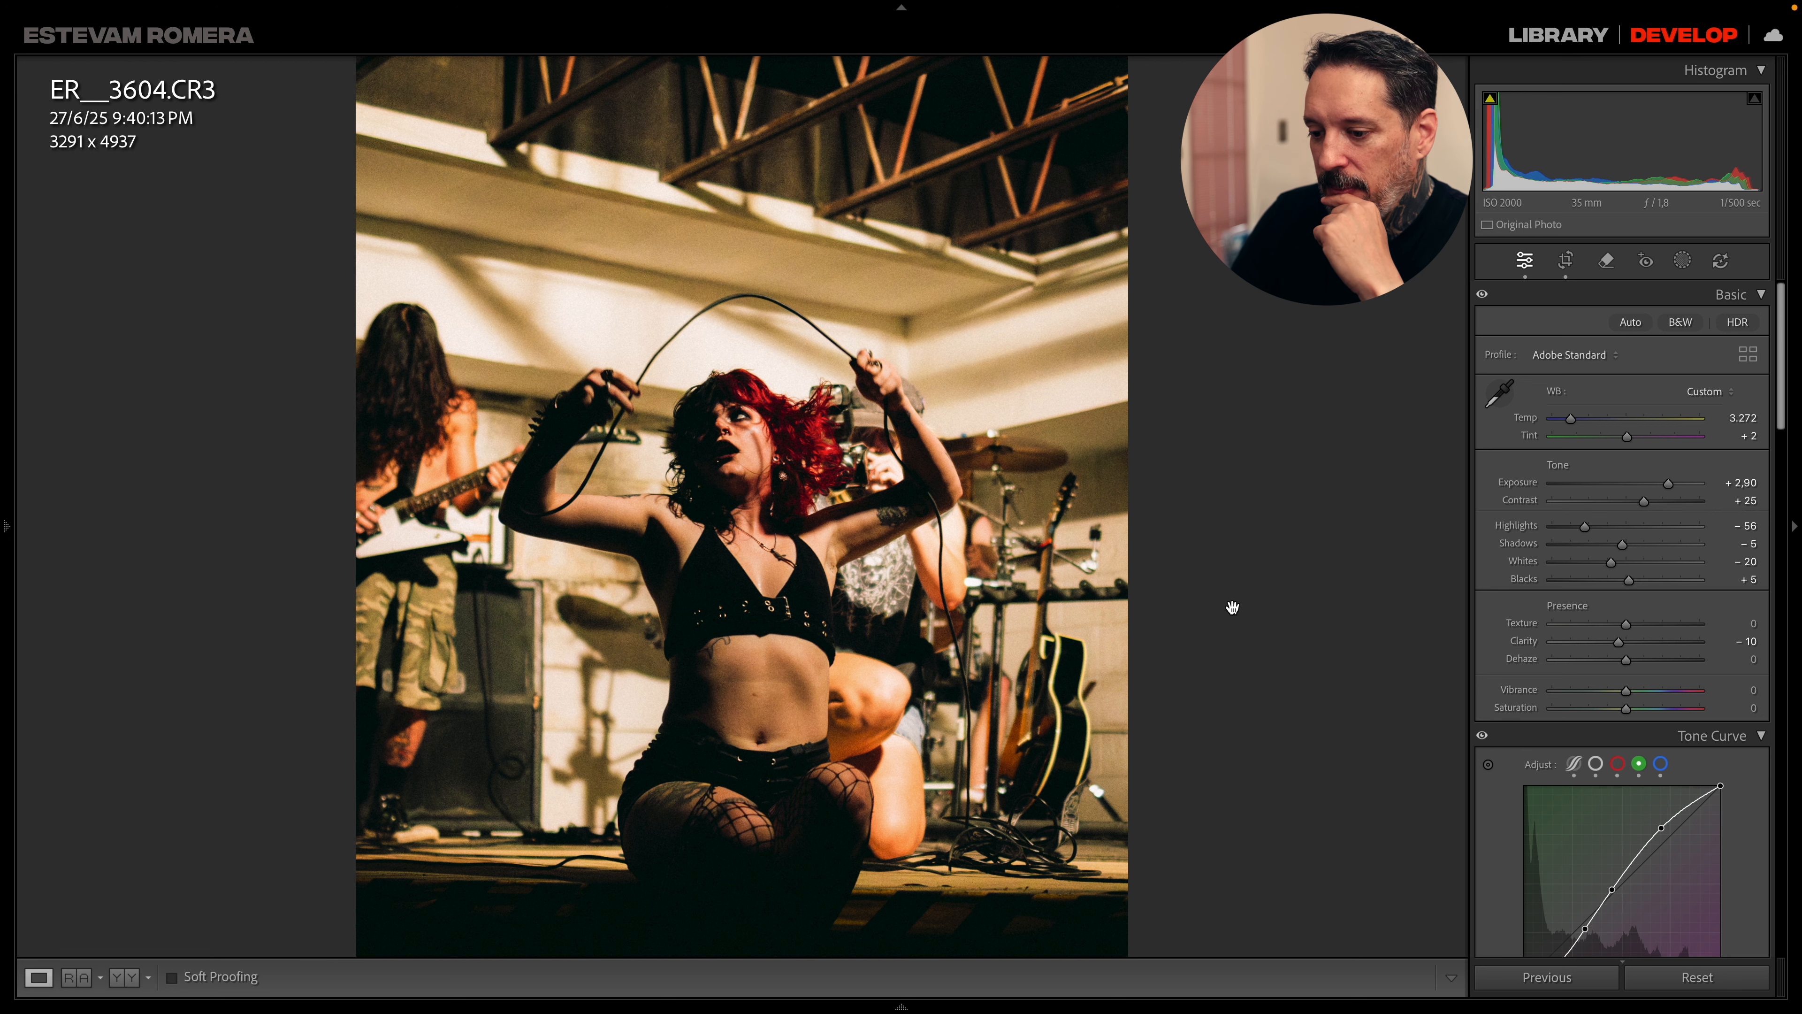
- Reduce the Denoise amount of ER__3604.CR3 to 7
scroll(1488, 580, "down", 5)
scroll(1487, 579, "down", 7)
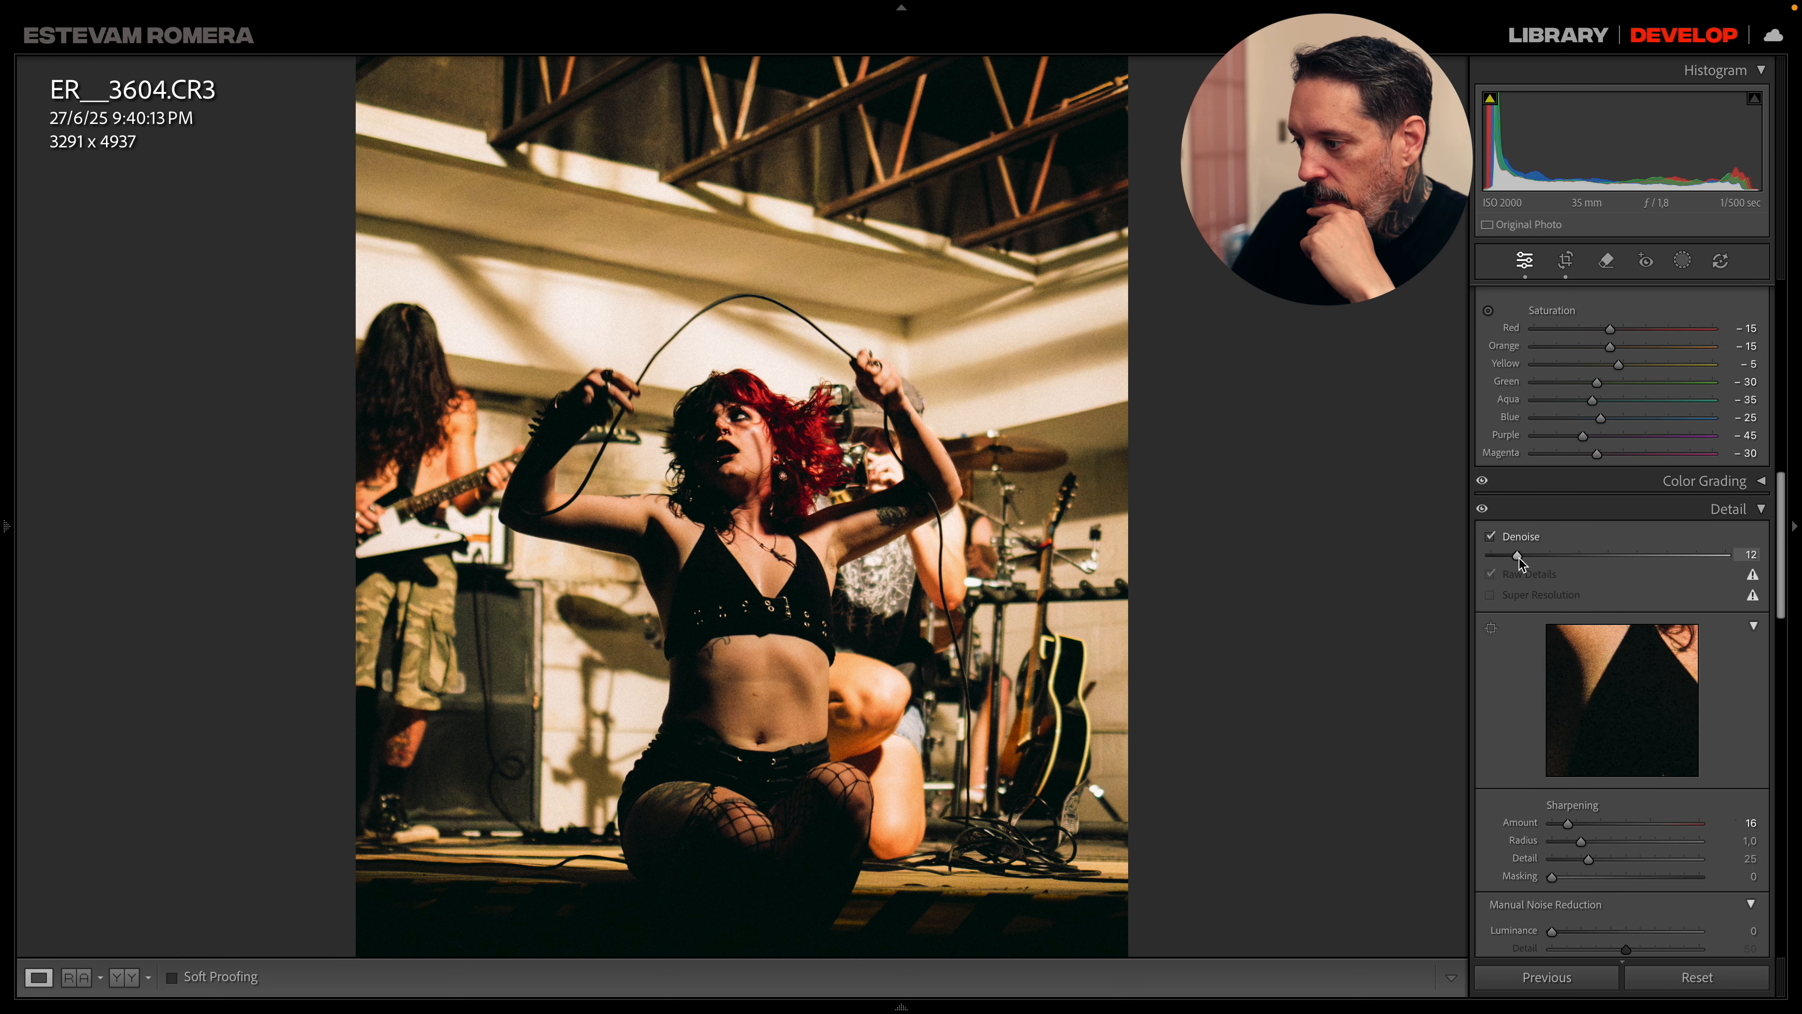
left_click_drag(1519, 558, 1508, 562)
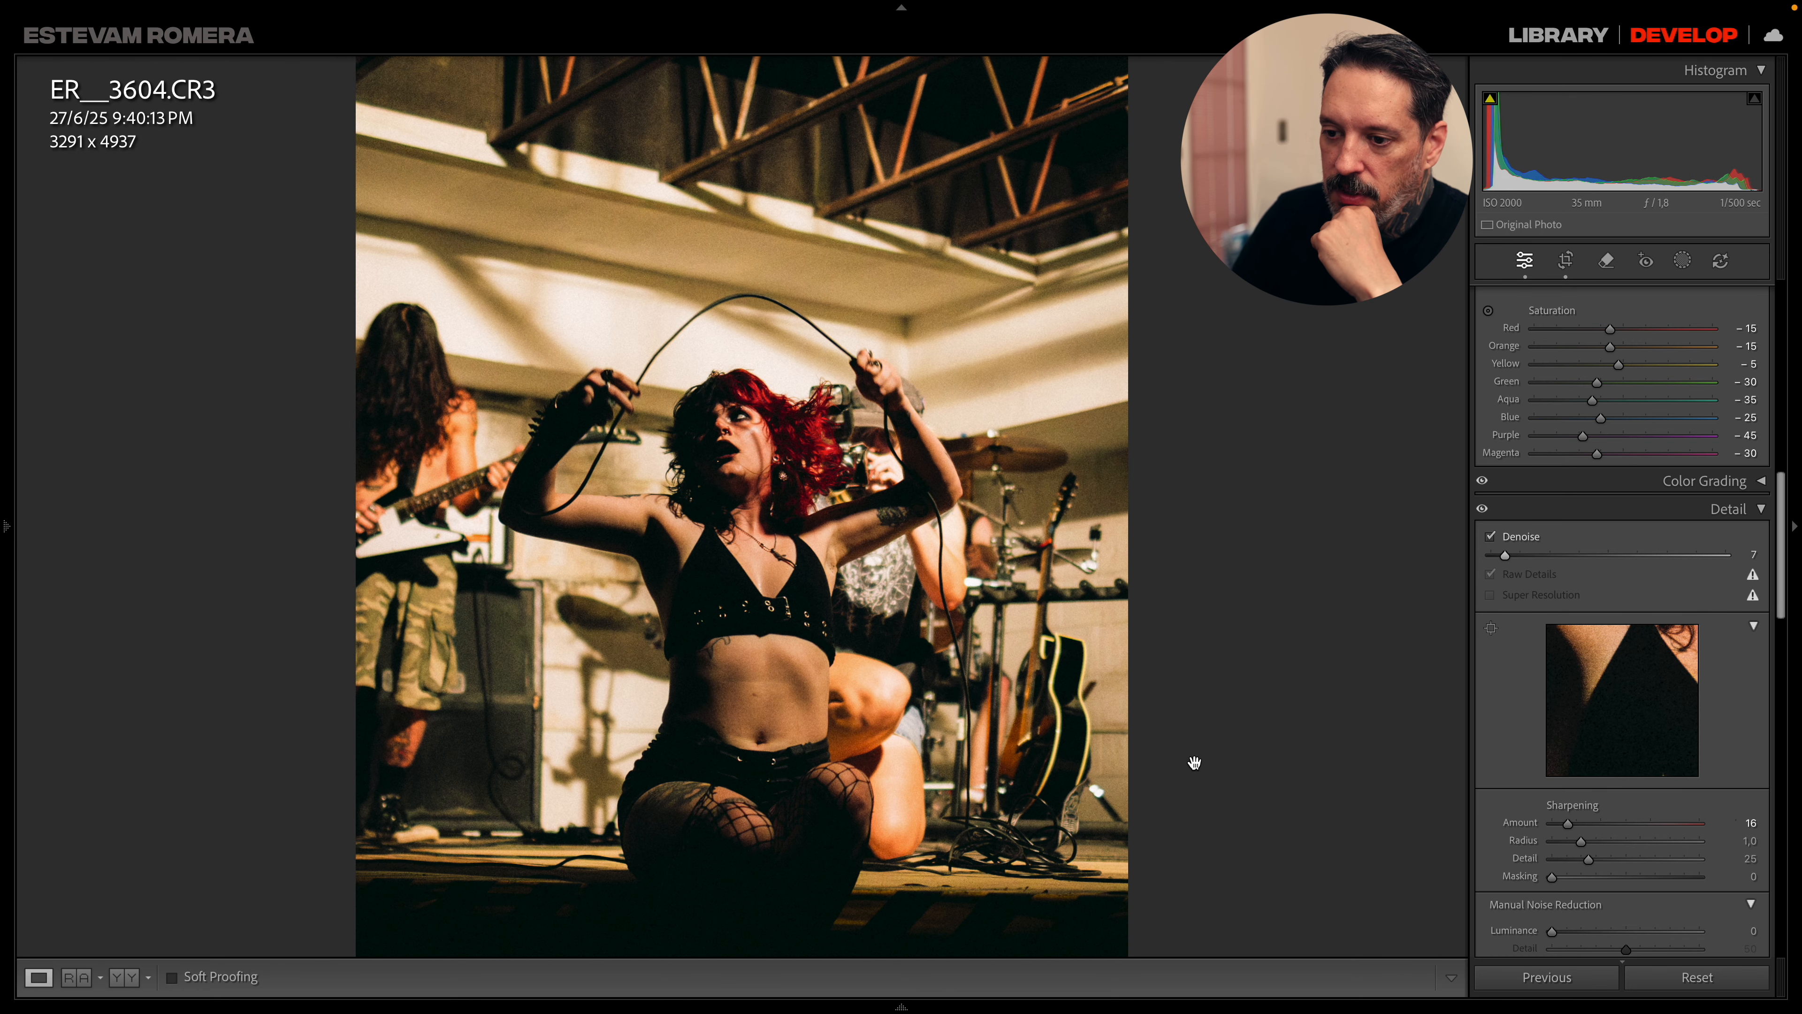
- Compare ER__3604.CR3 with ER__3605.CR3 and enable Denoise on ER__3605.CR3 with an amount of 7
mouse_move(930, 967)
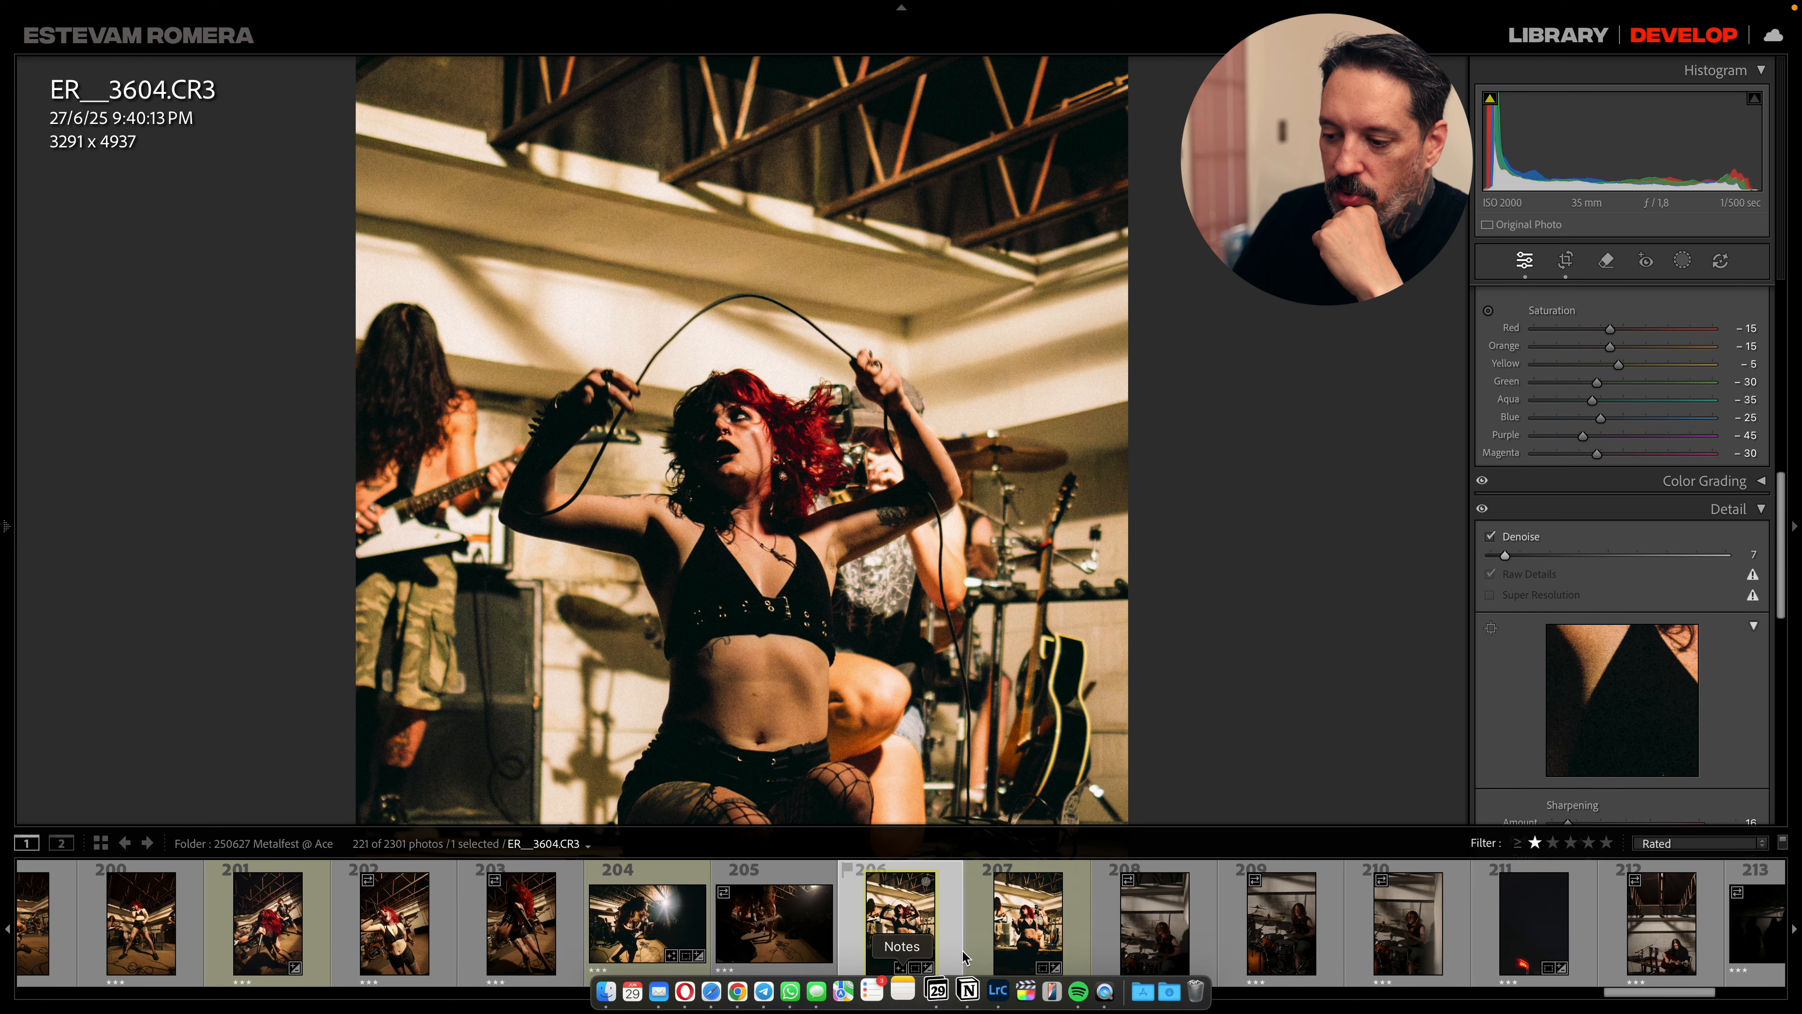
left_click(1036, 923)
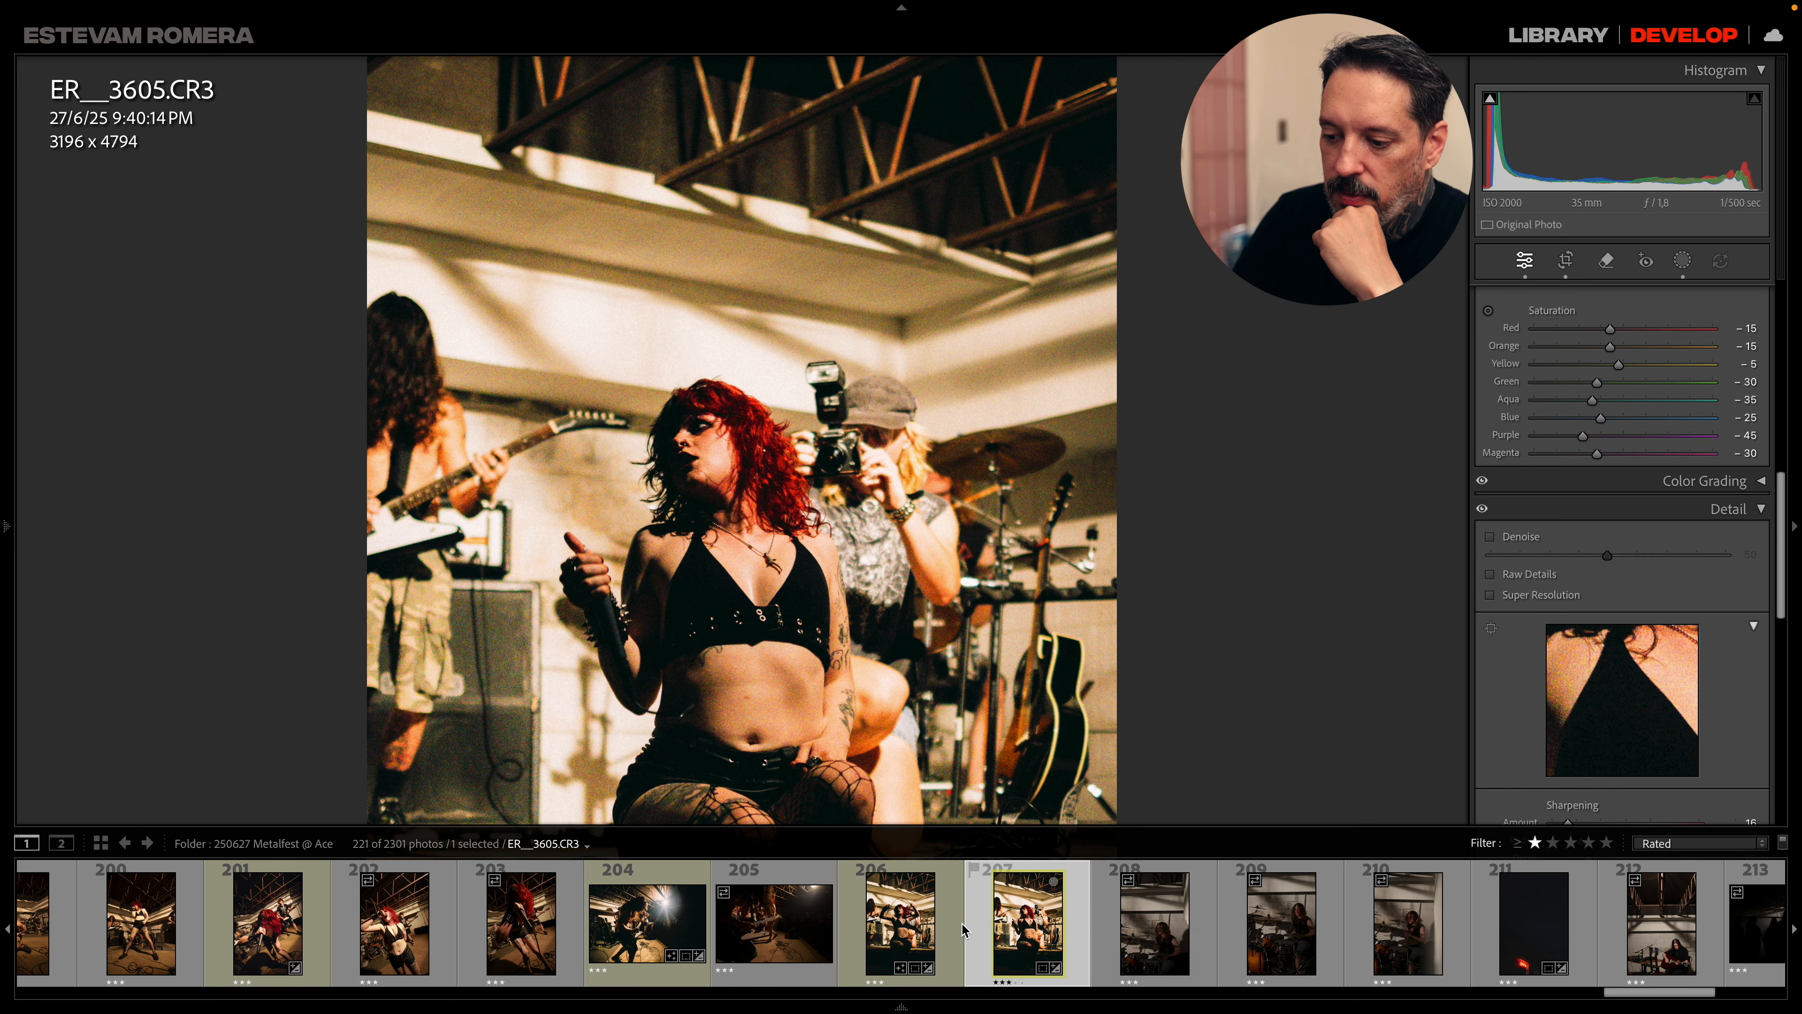
left_click(903, 927)
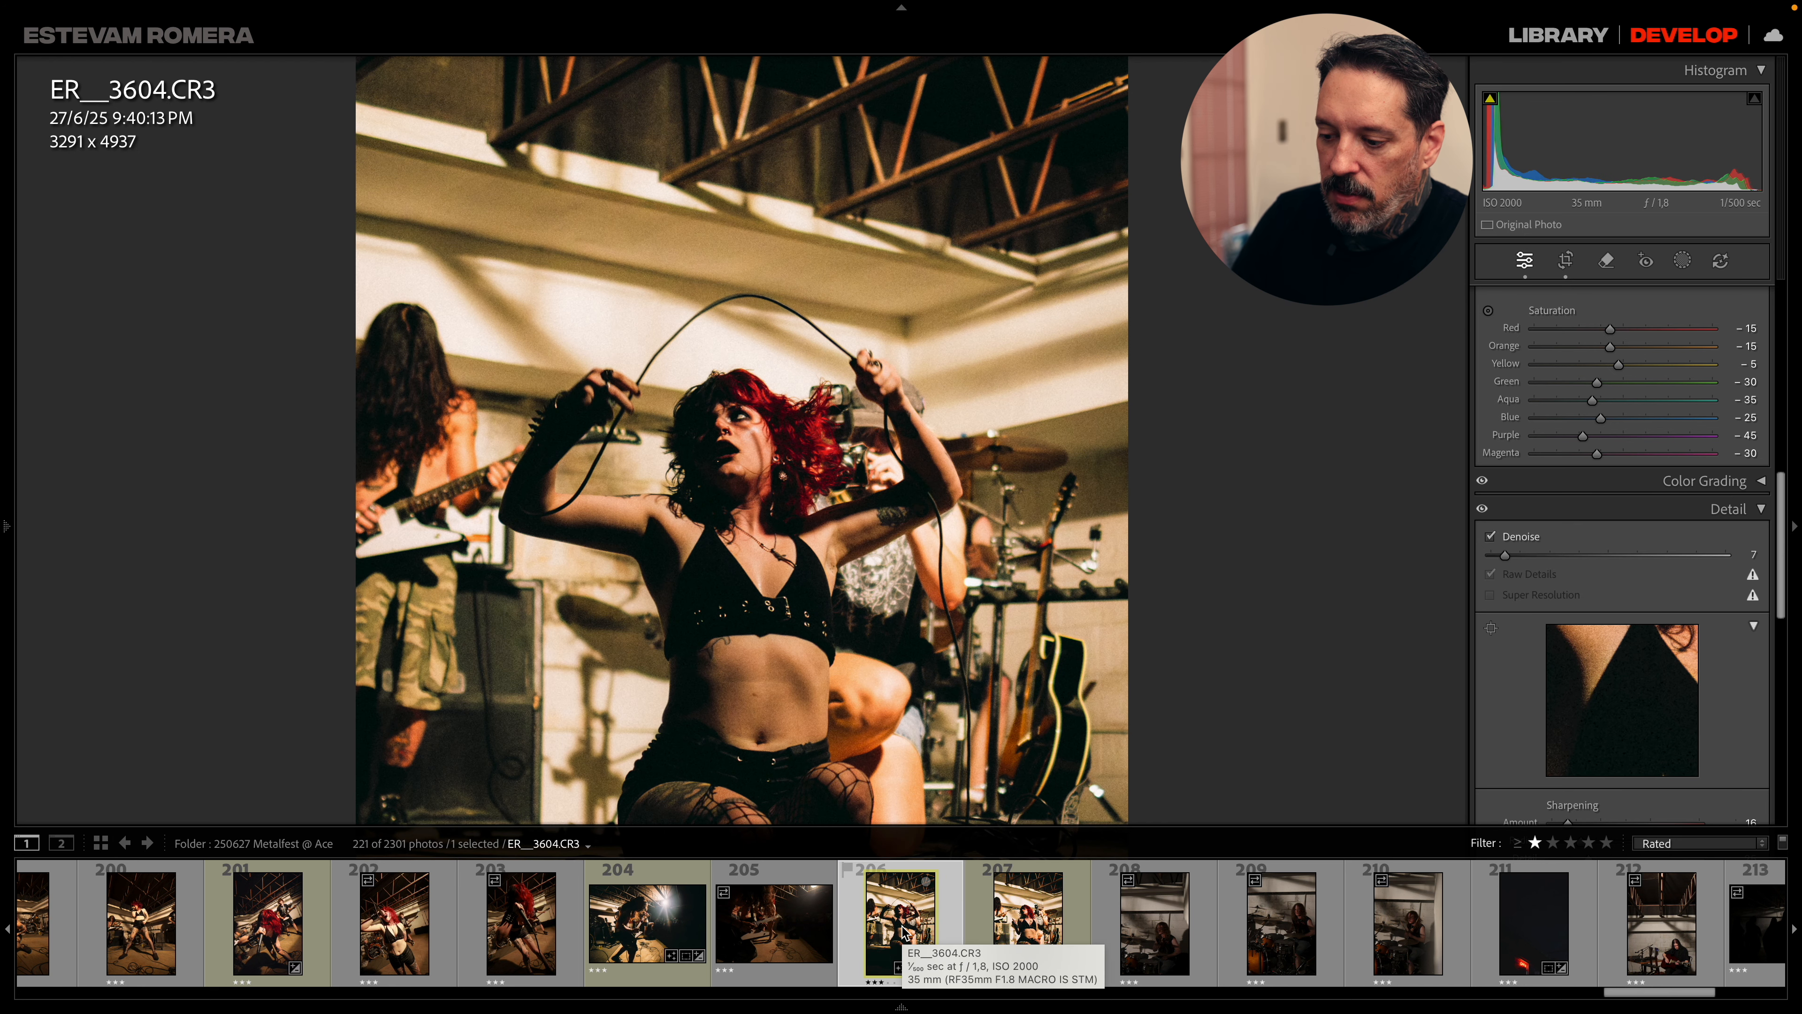
left_click(1046, 921)
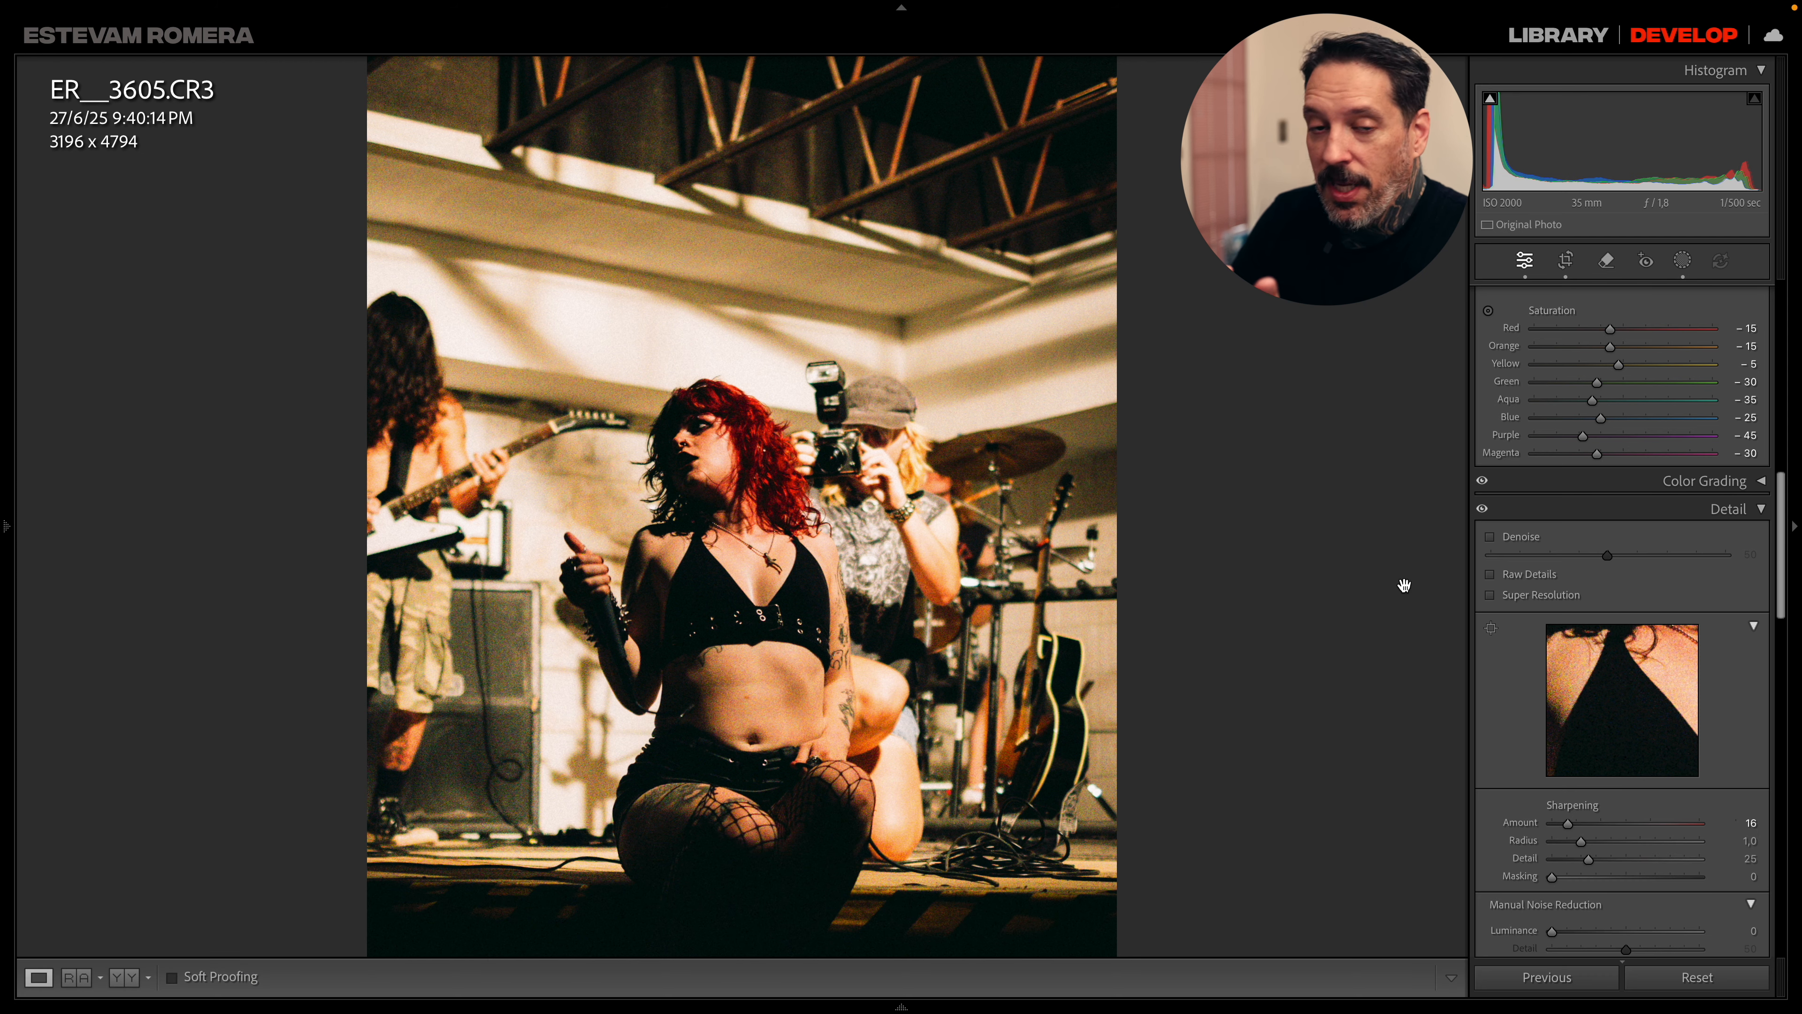
left_click(1489, 536)
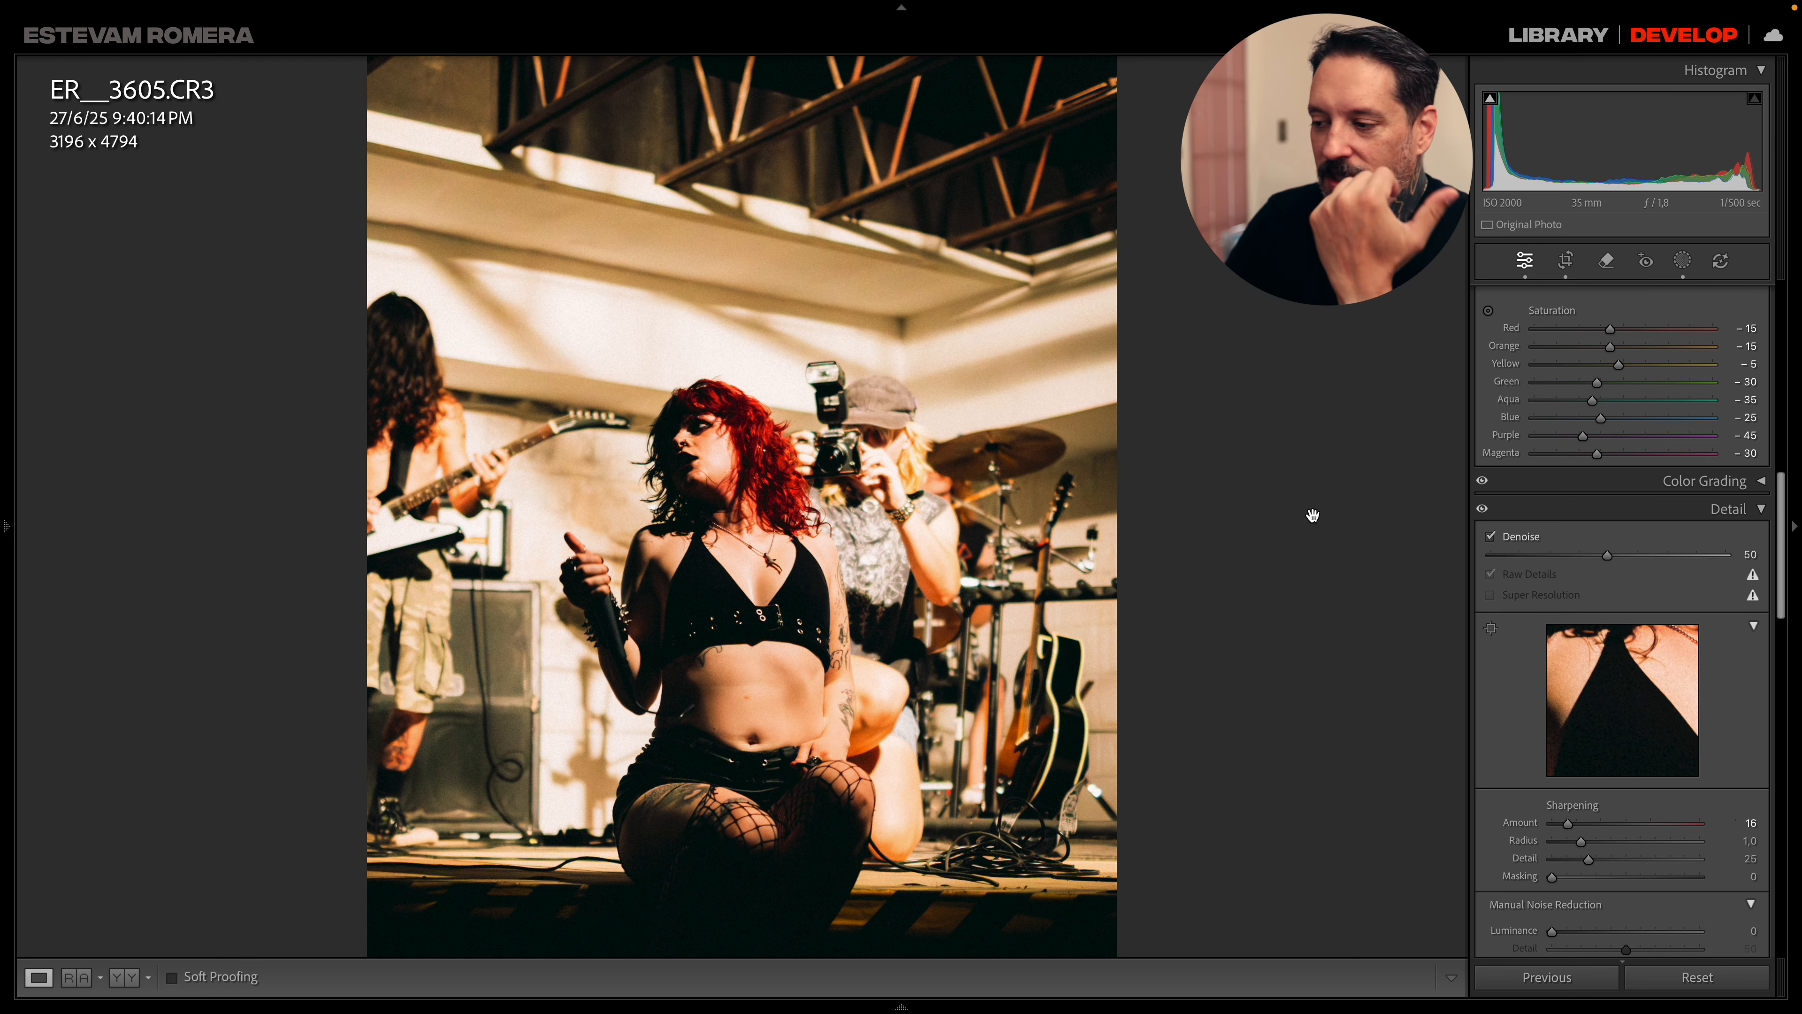
left_click_drag(1519, 553, 1505, 557)
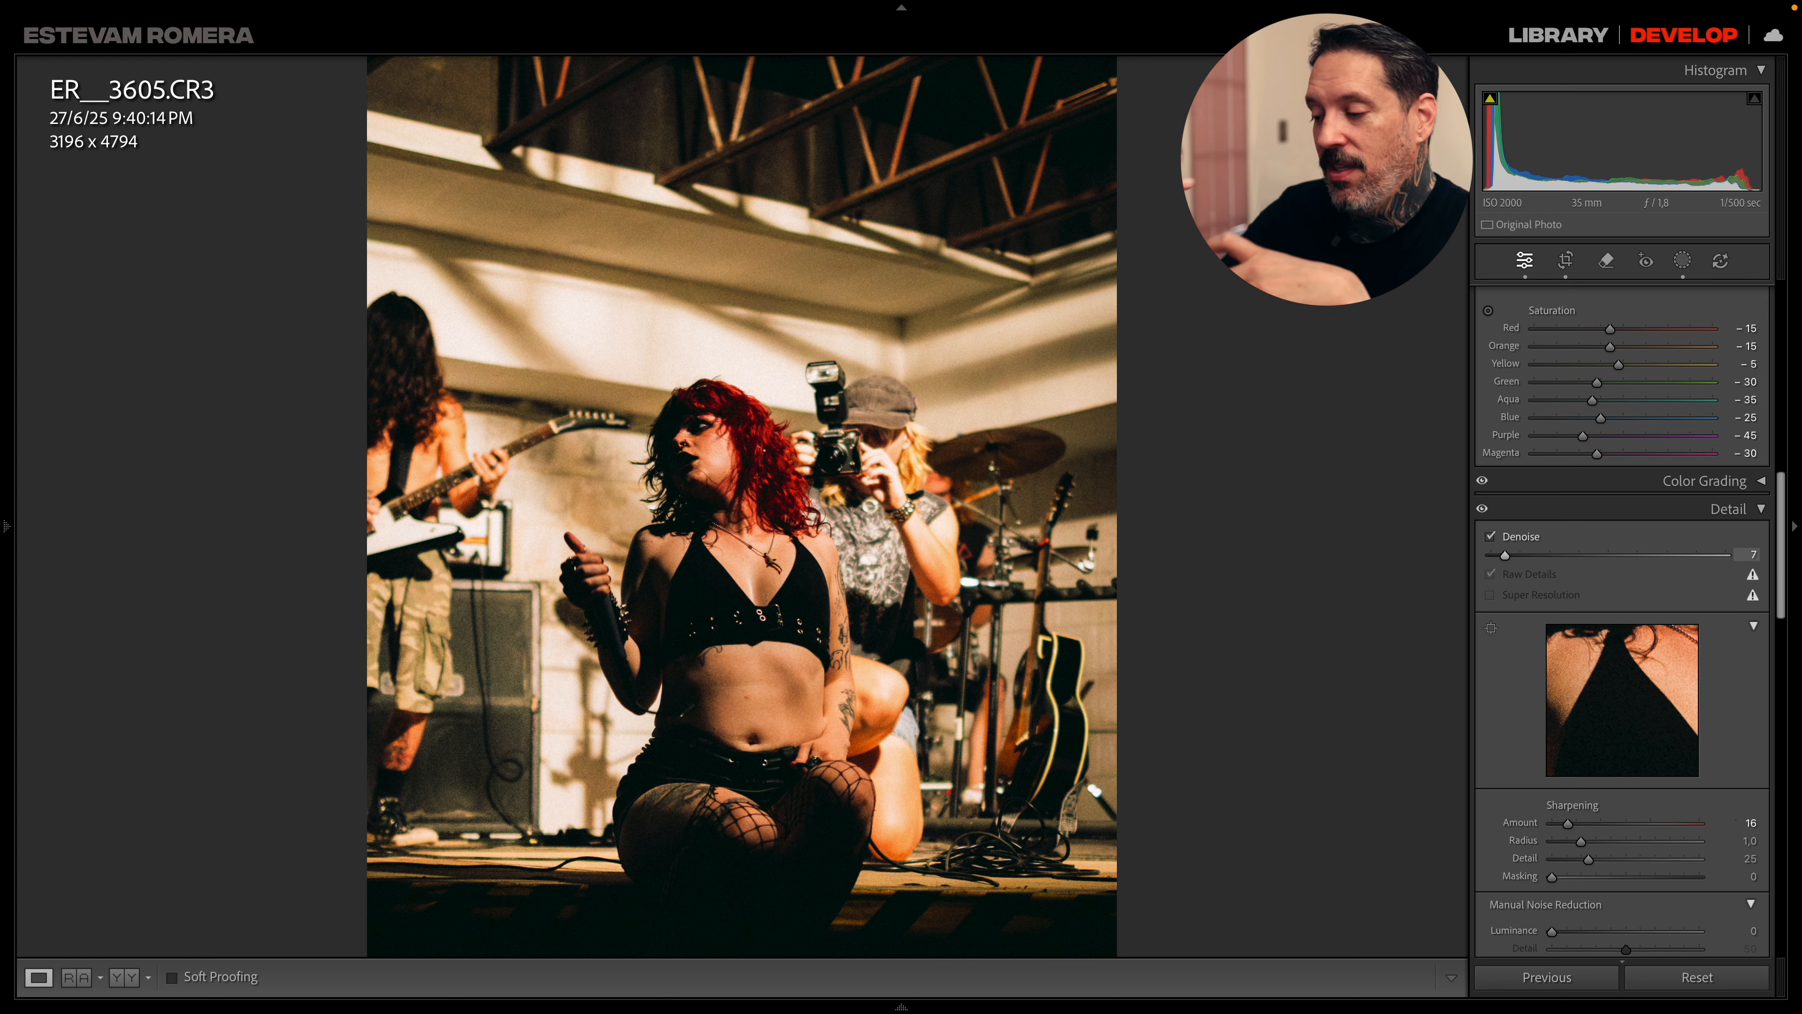
- Set the exposure of ER__3605.CR3 to +2.55 and its contrast to −2
scroll(1569, 321, "up", 15)
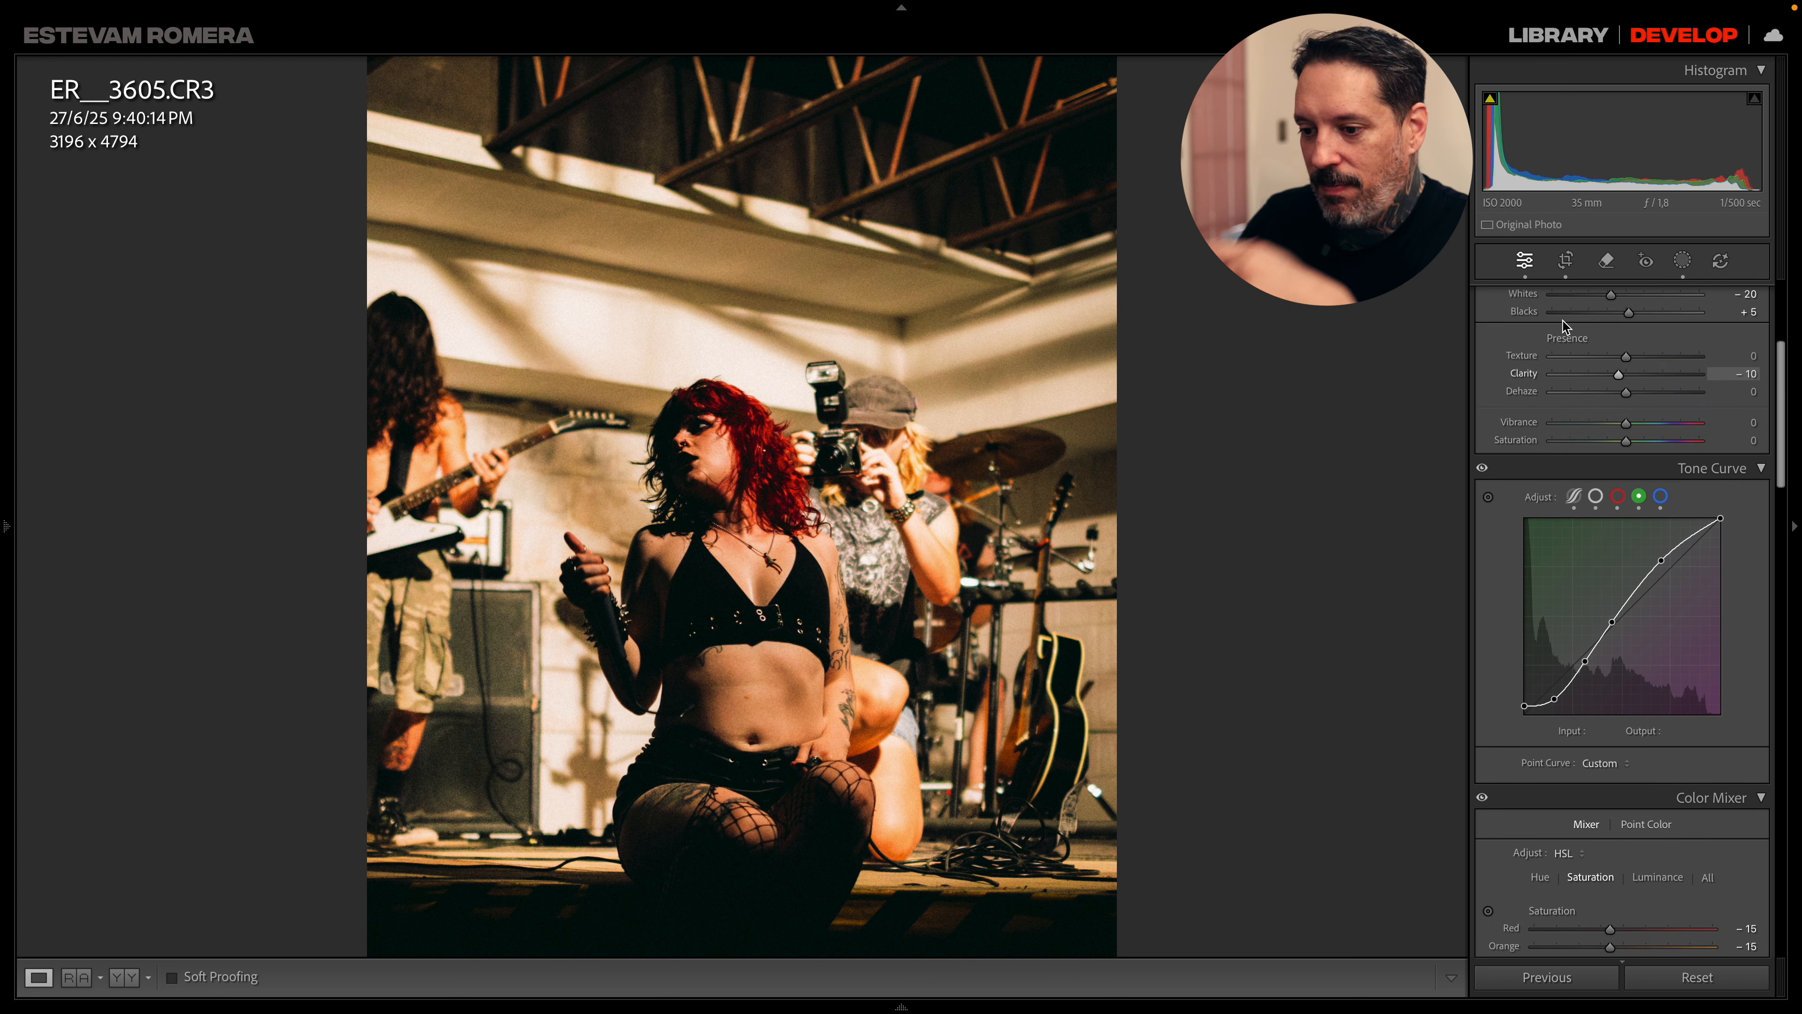
scroll(1595, 368, "up", 5)
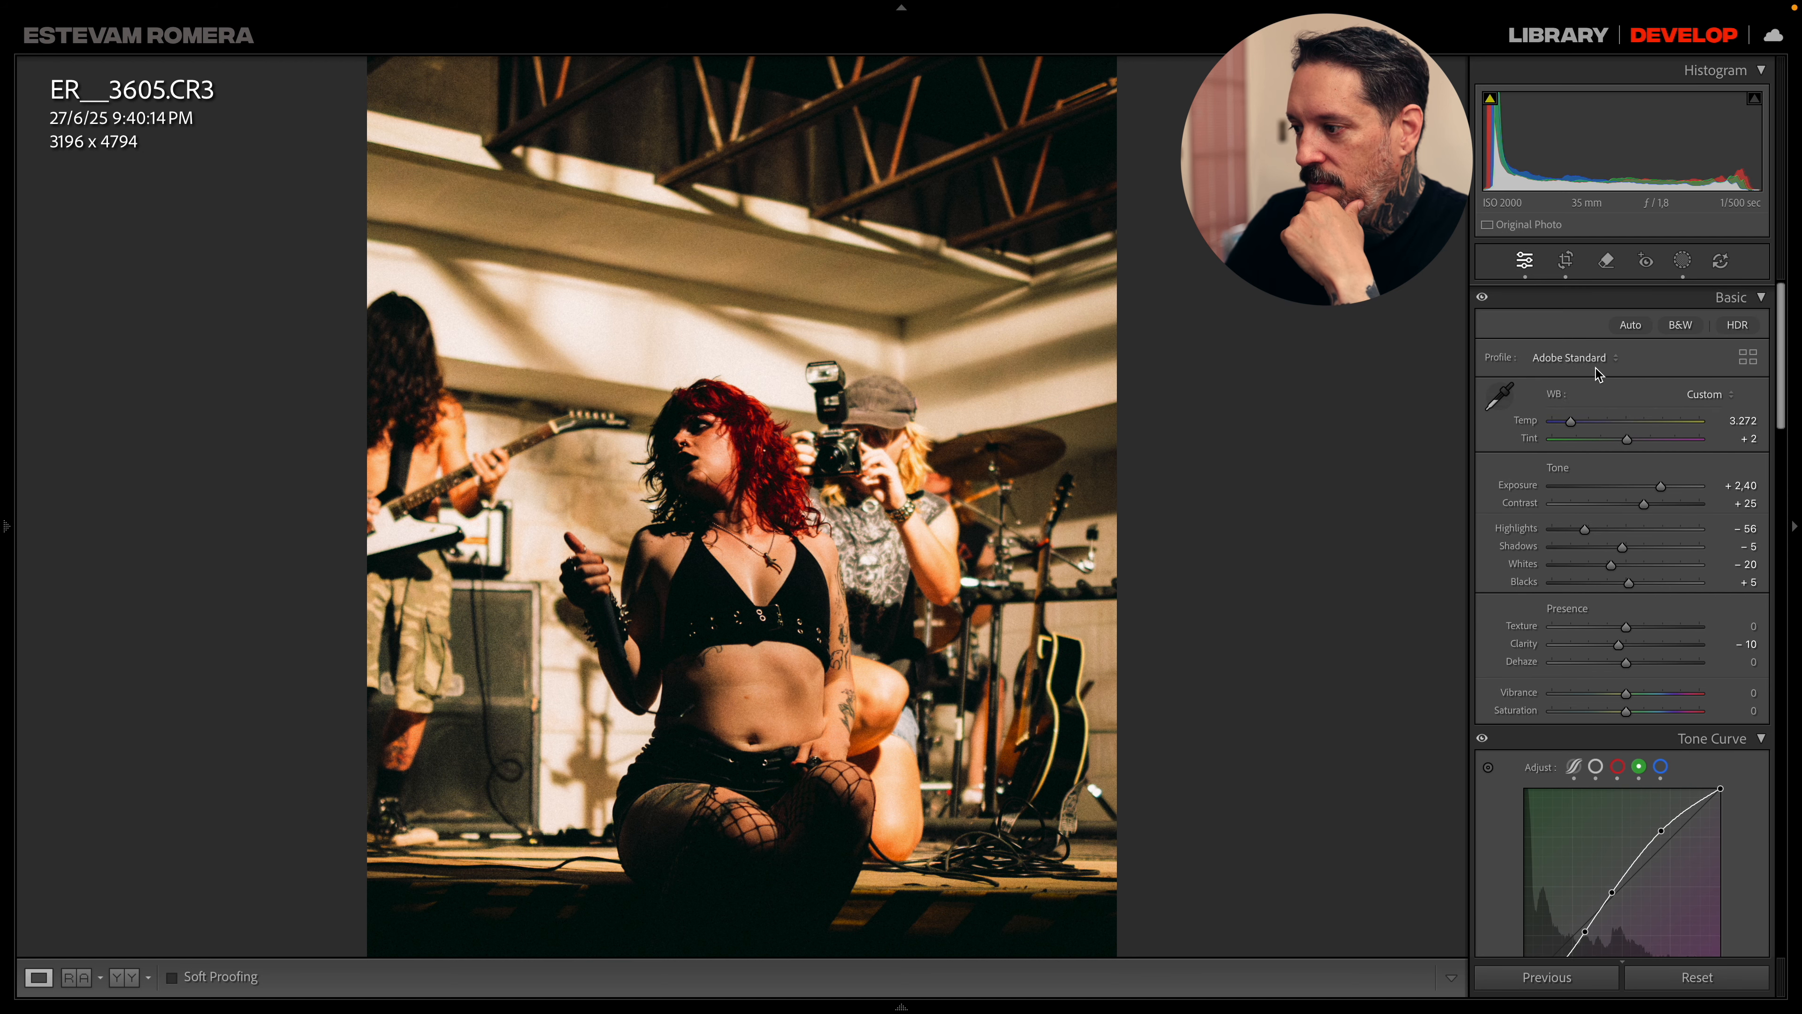
left_click_drag(1662, 485, 1623, 504)
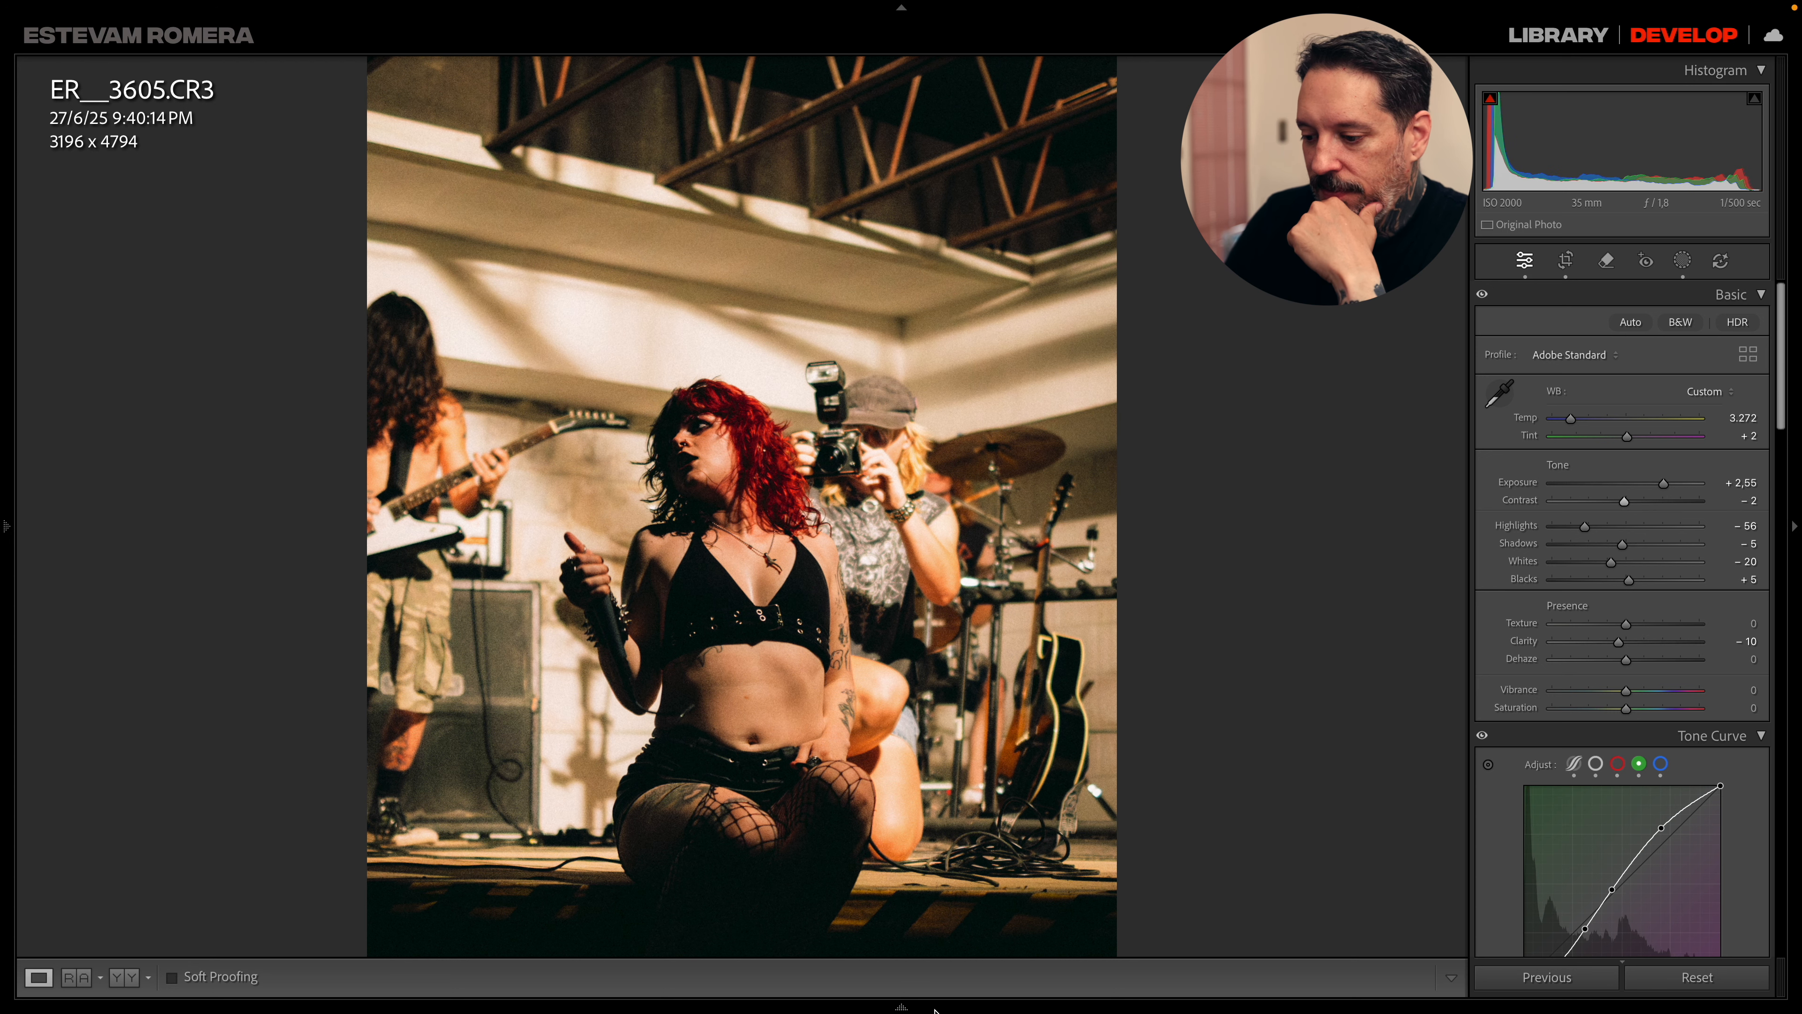
- Look through the neighbouring shots, viewing ___C9301.CR3 and examining the red-haired singer in ___C9278.CR3 up close and in full
mouse_move(915, 1006)
scroll(1299, 937, "down", 5)
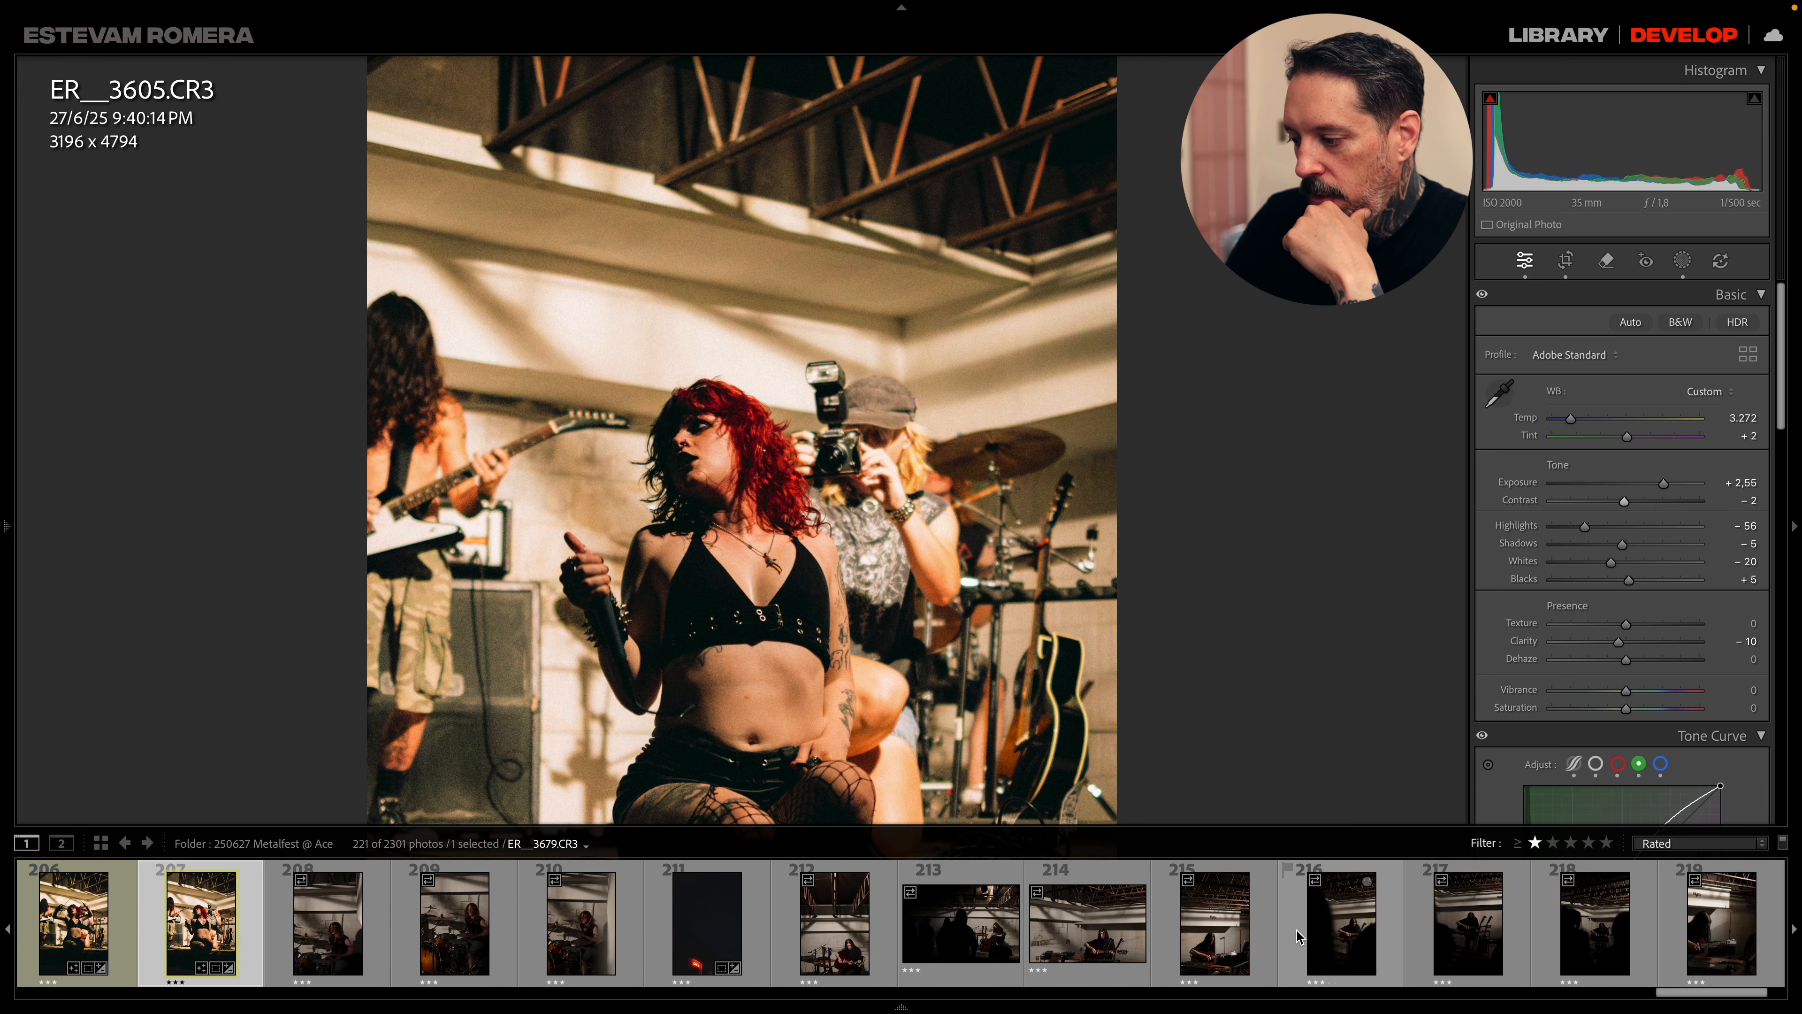
scroll(1297, 938, "up", 7)
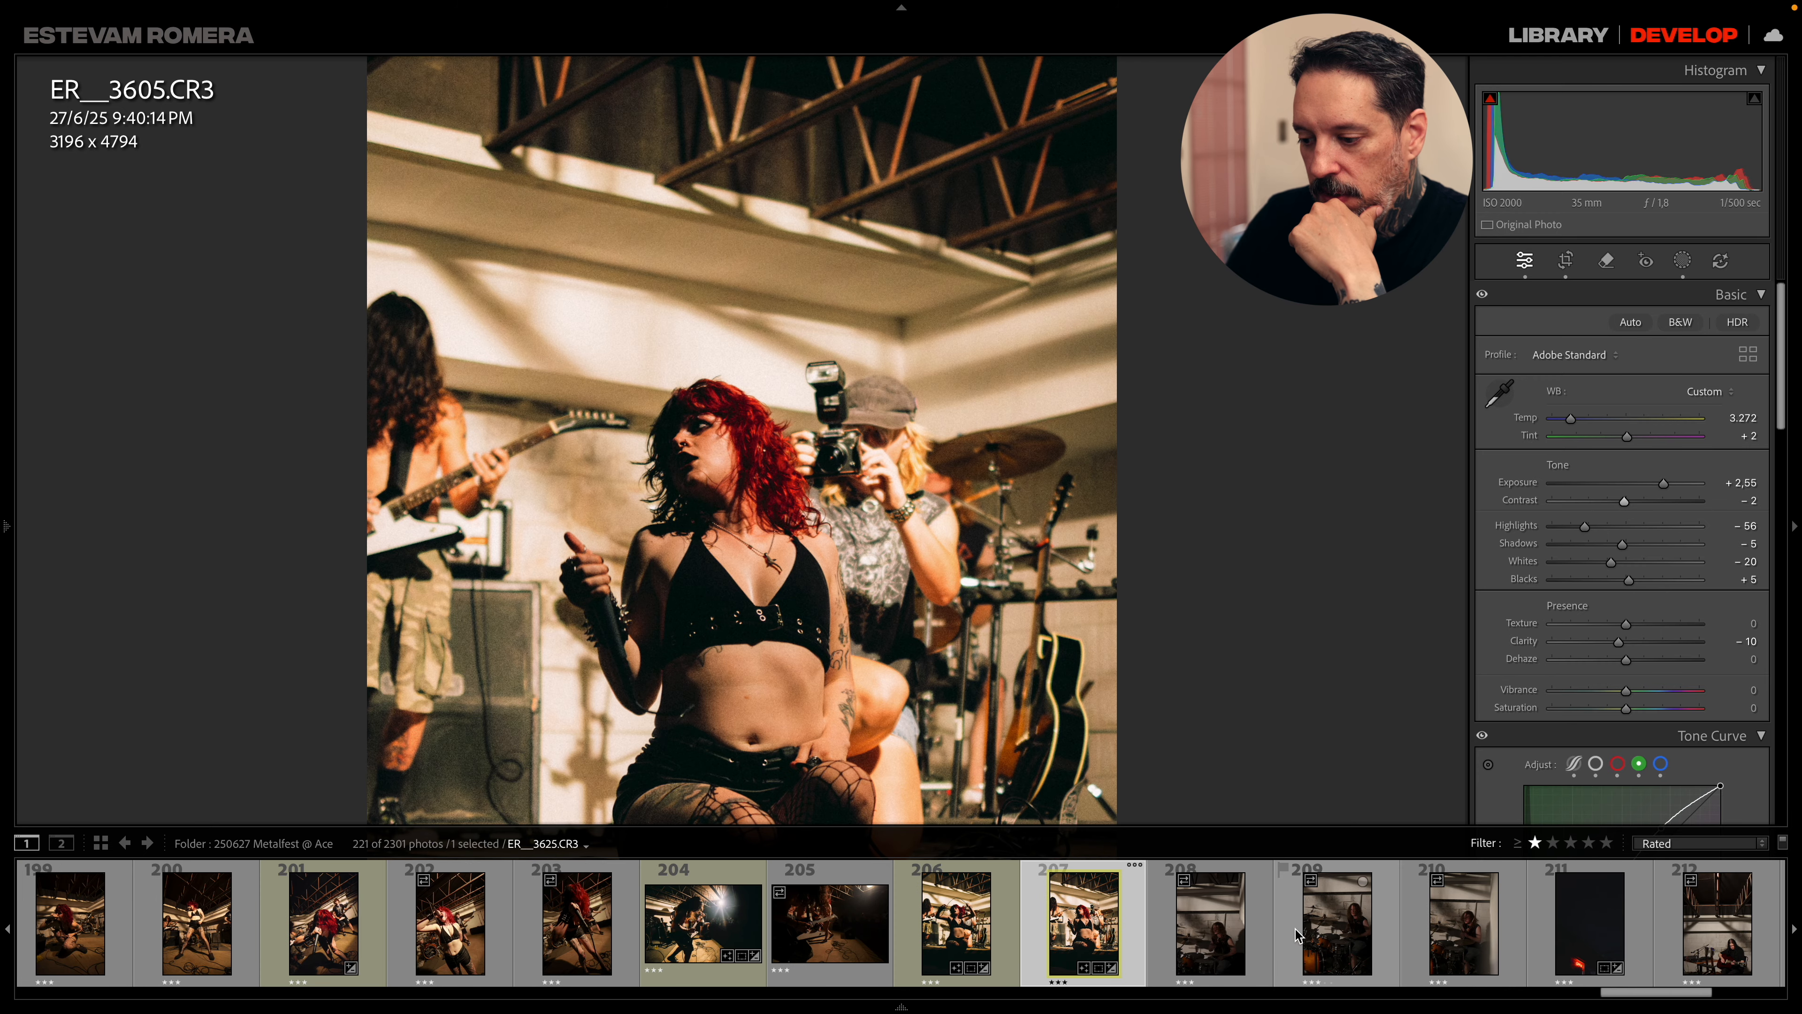
left_click(717, 922)
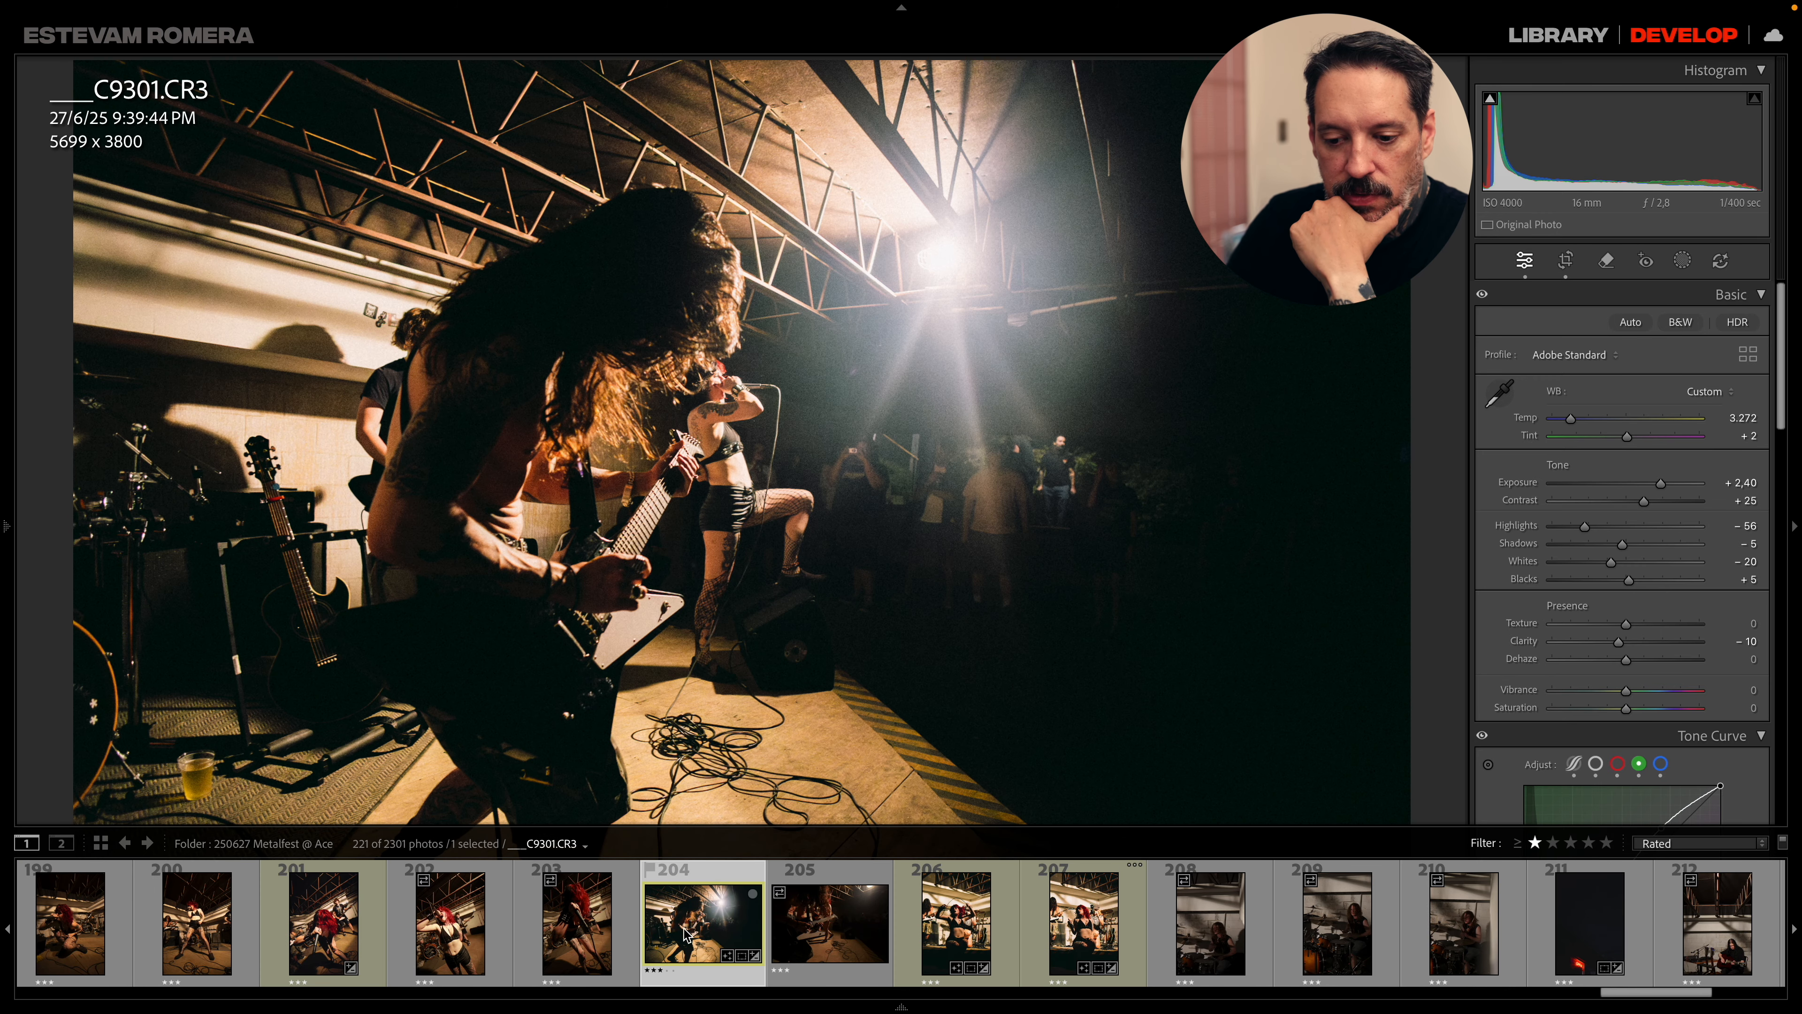
left_click(355, 930)
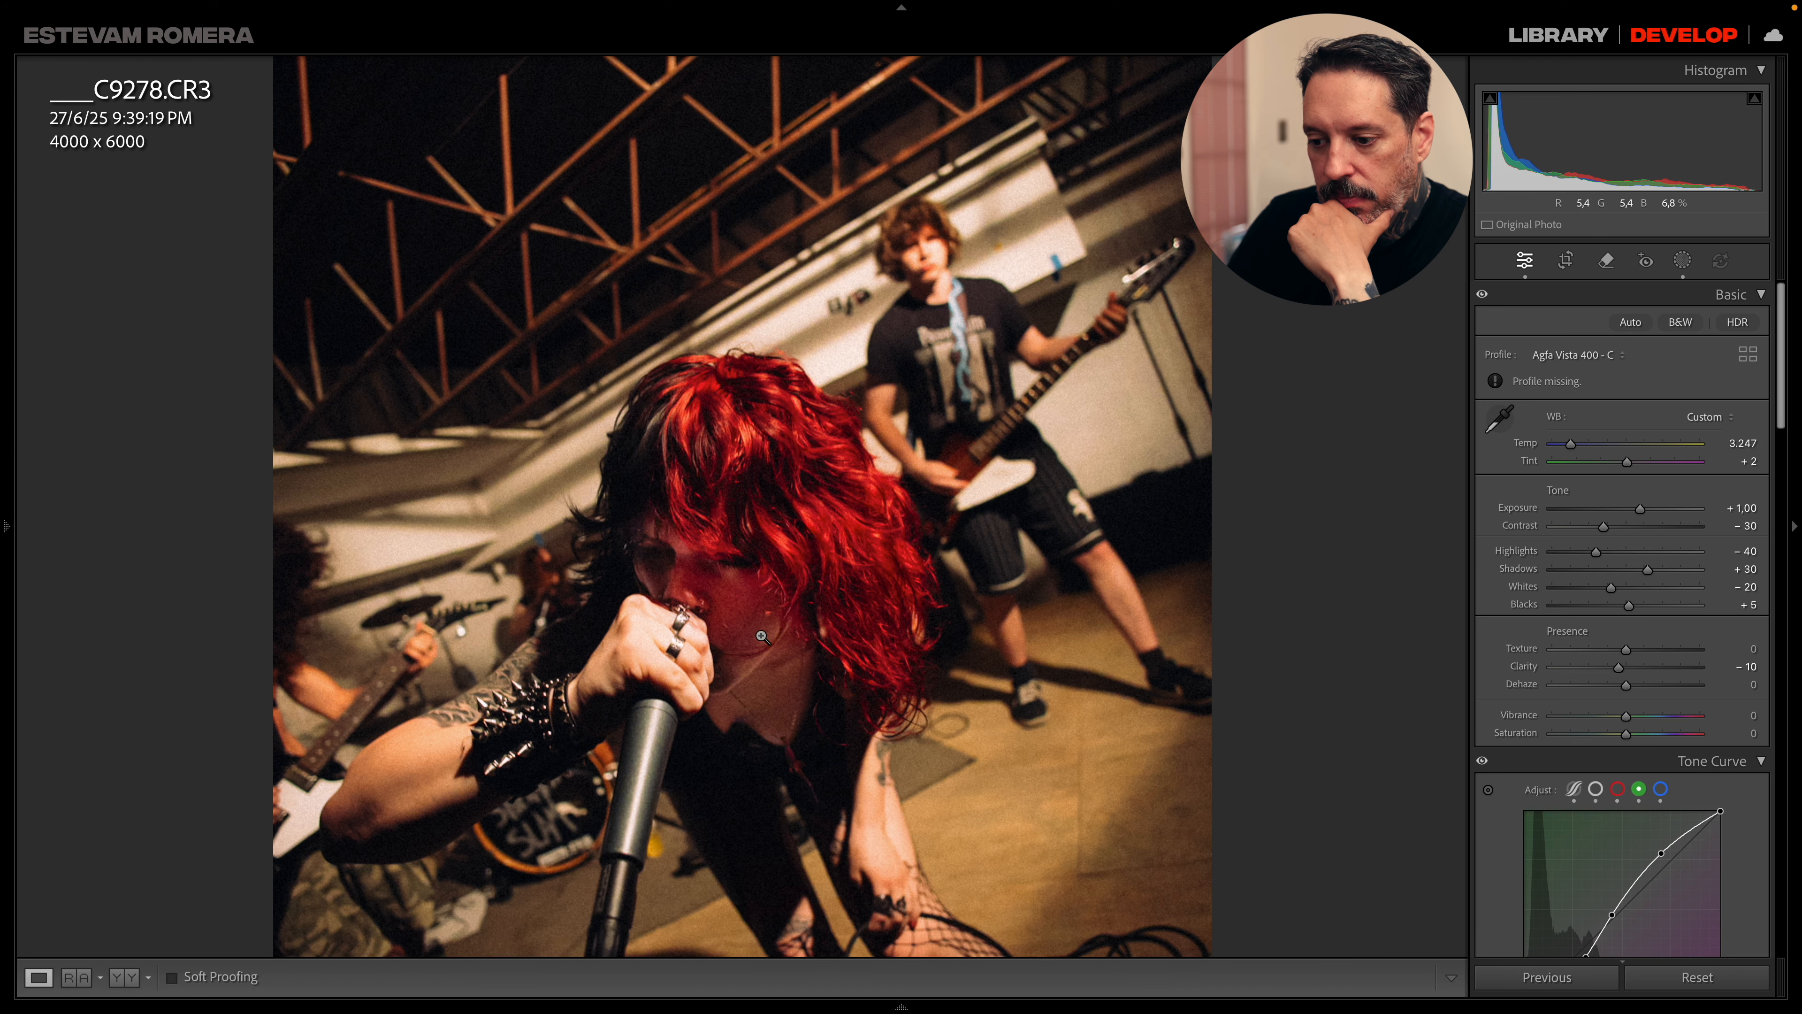
scroll(760, 635, "down", 5)
left_click(764, 500)
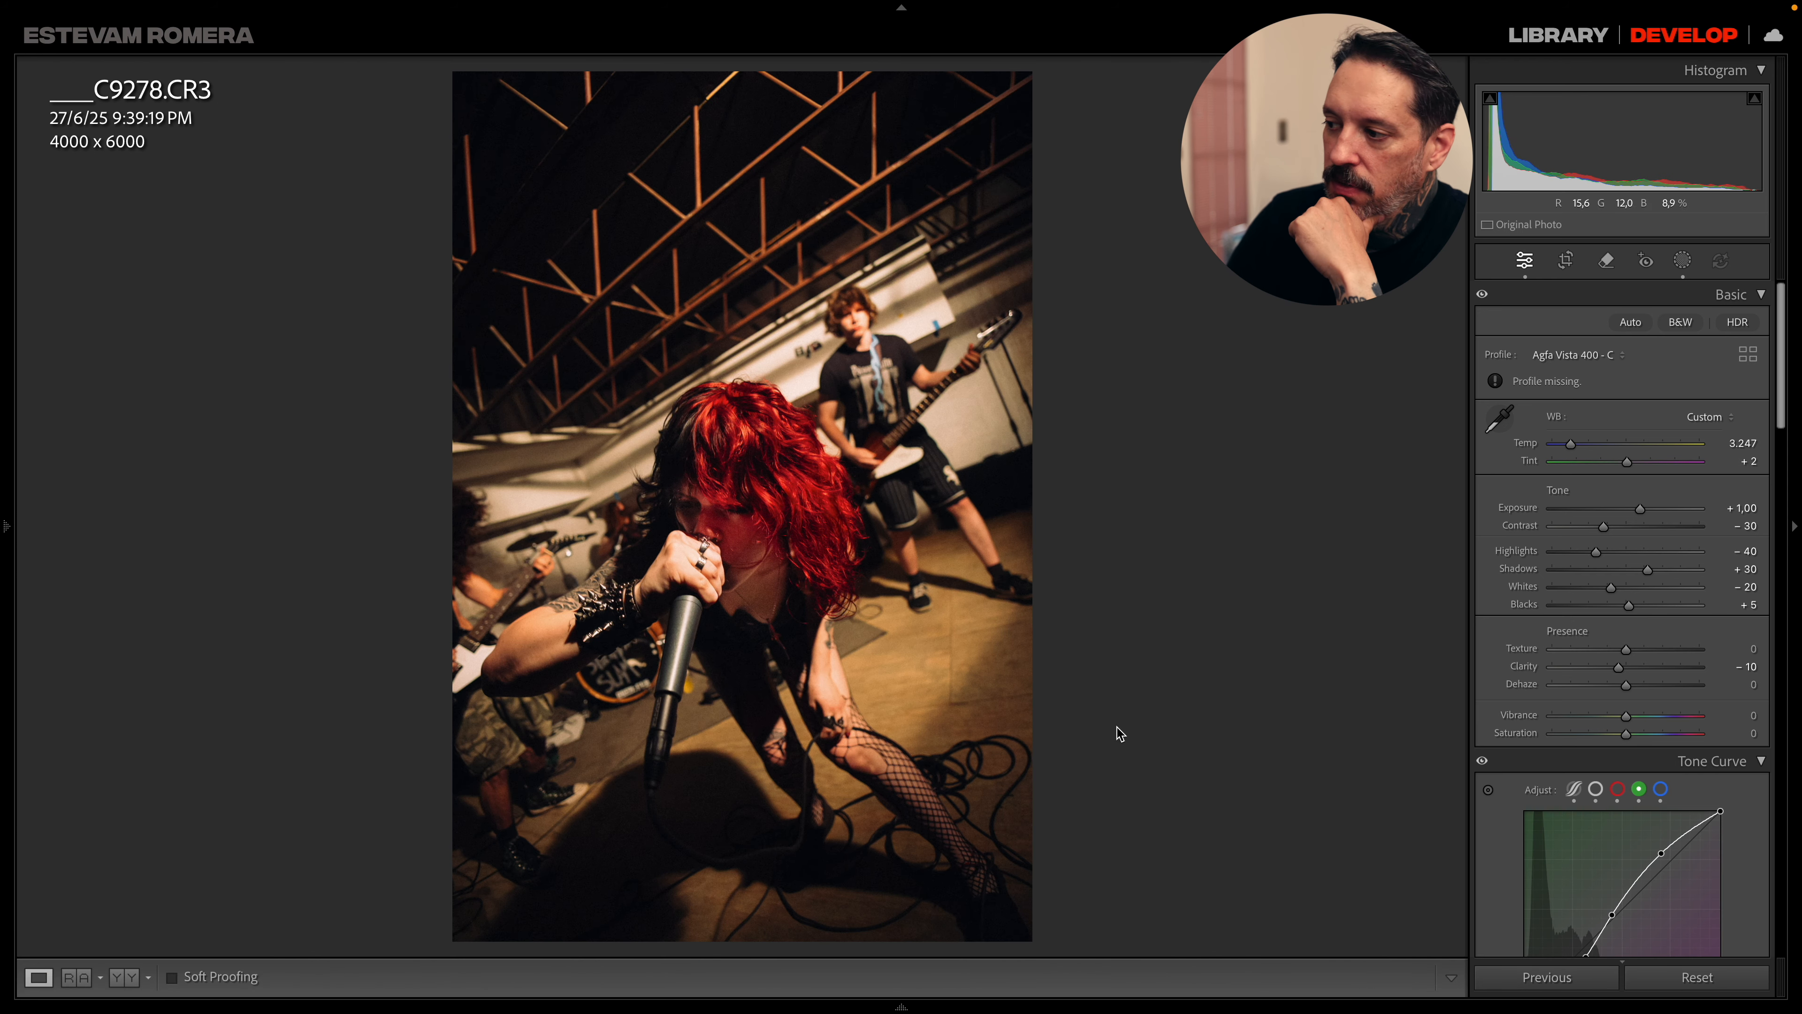
- Lower the exposure of the brush mask Mask 1 on ___C9278.CR3 to 0.95 and compare the photo before and after
left_click(1682, 260)
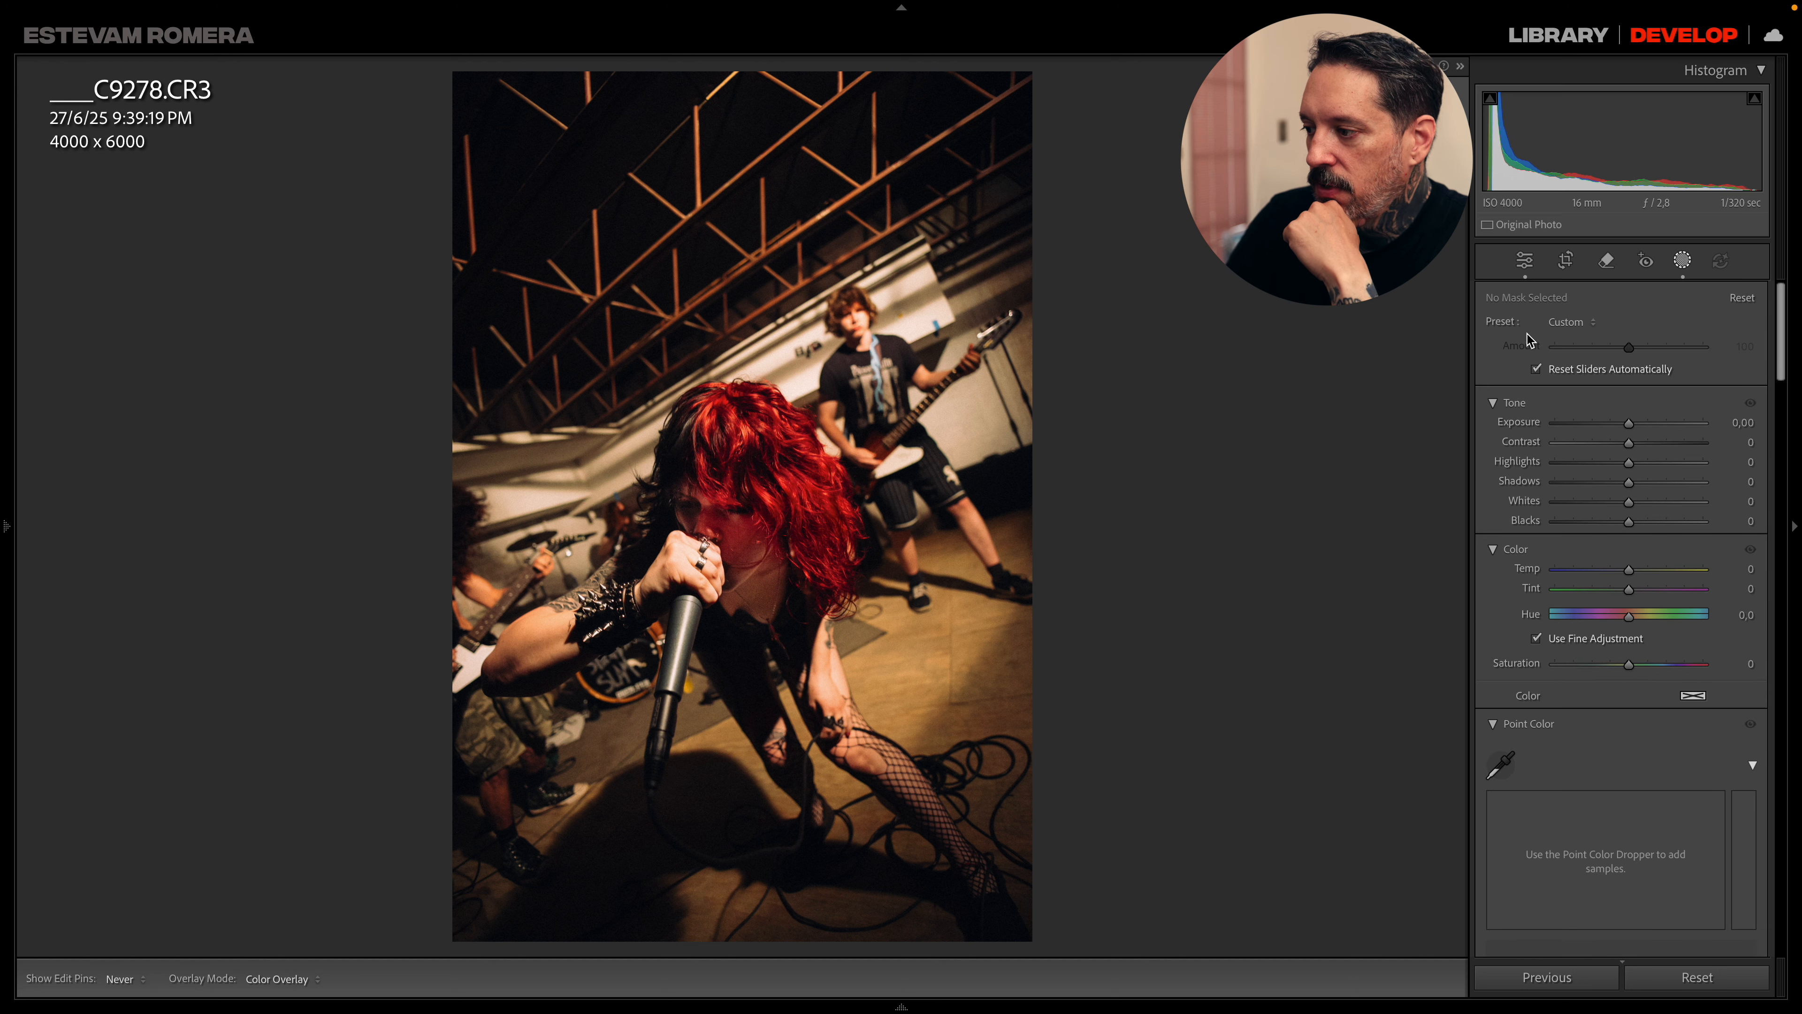
key("k")
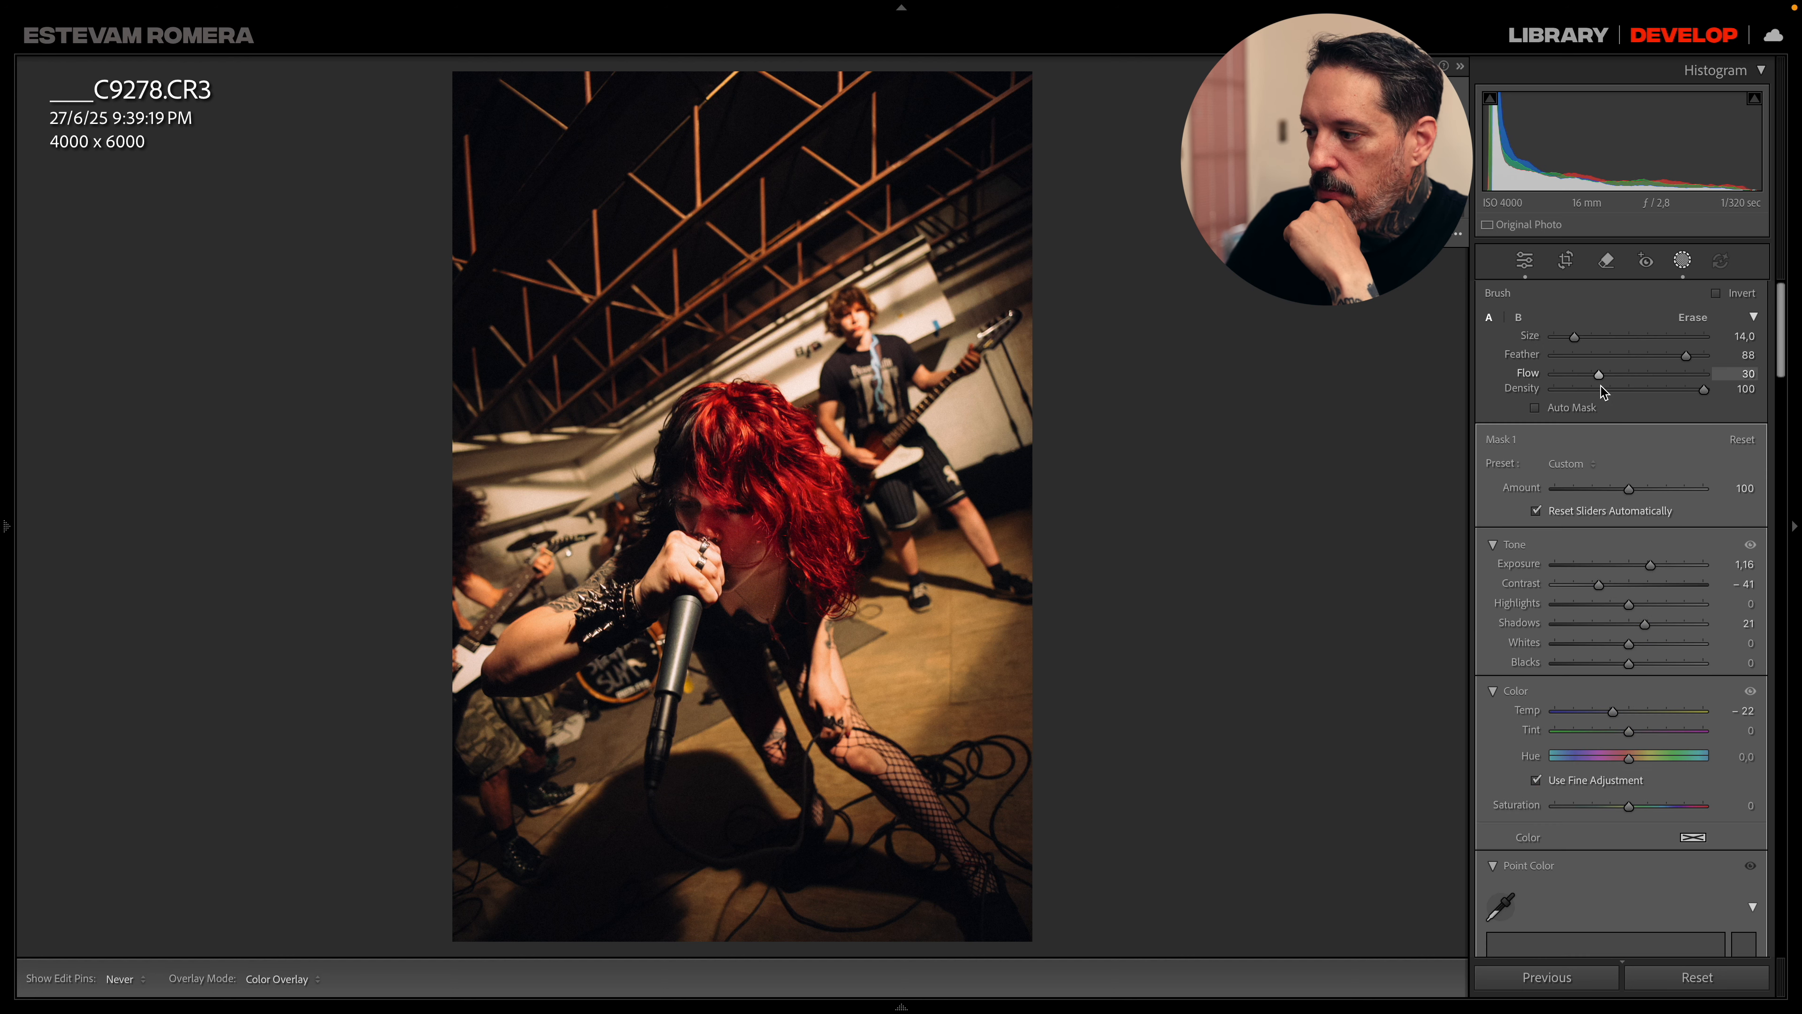
left_click_drag(1647, 566, 1643, 565)
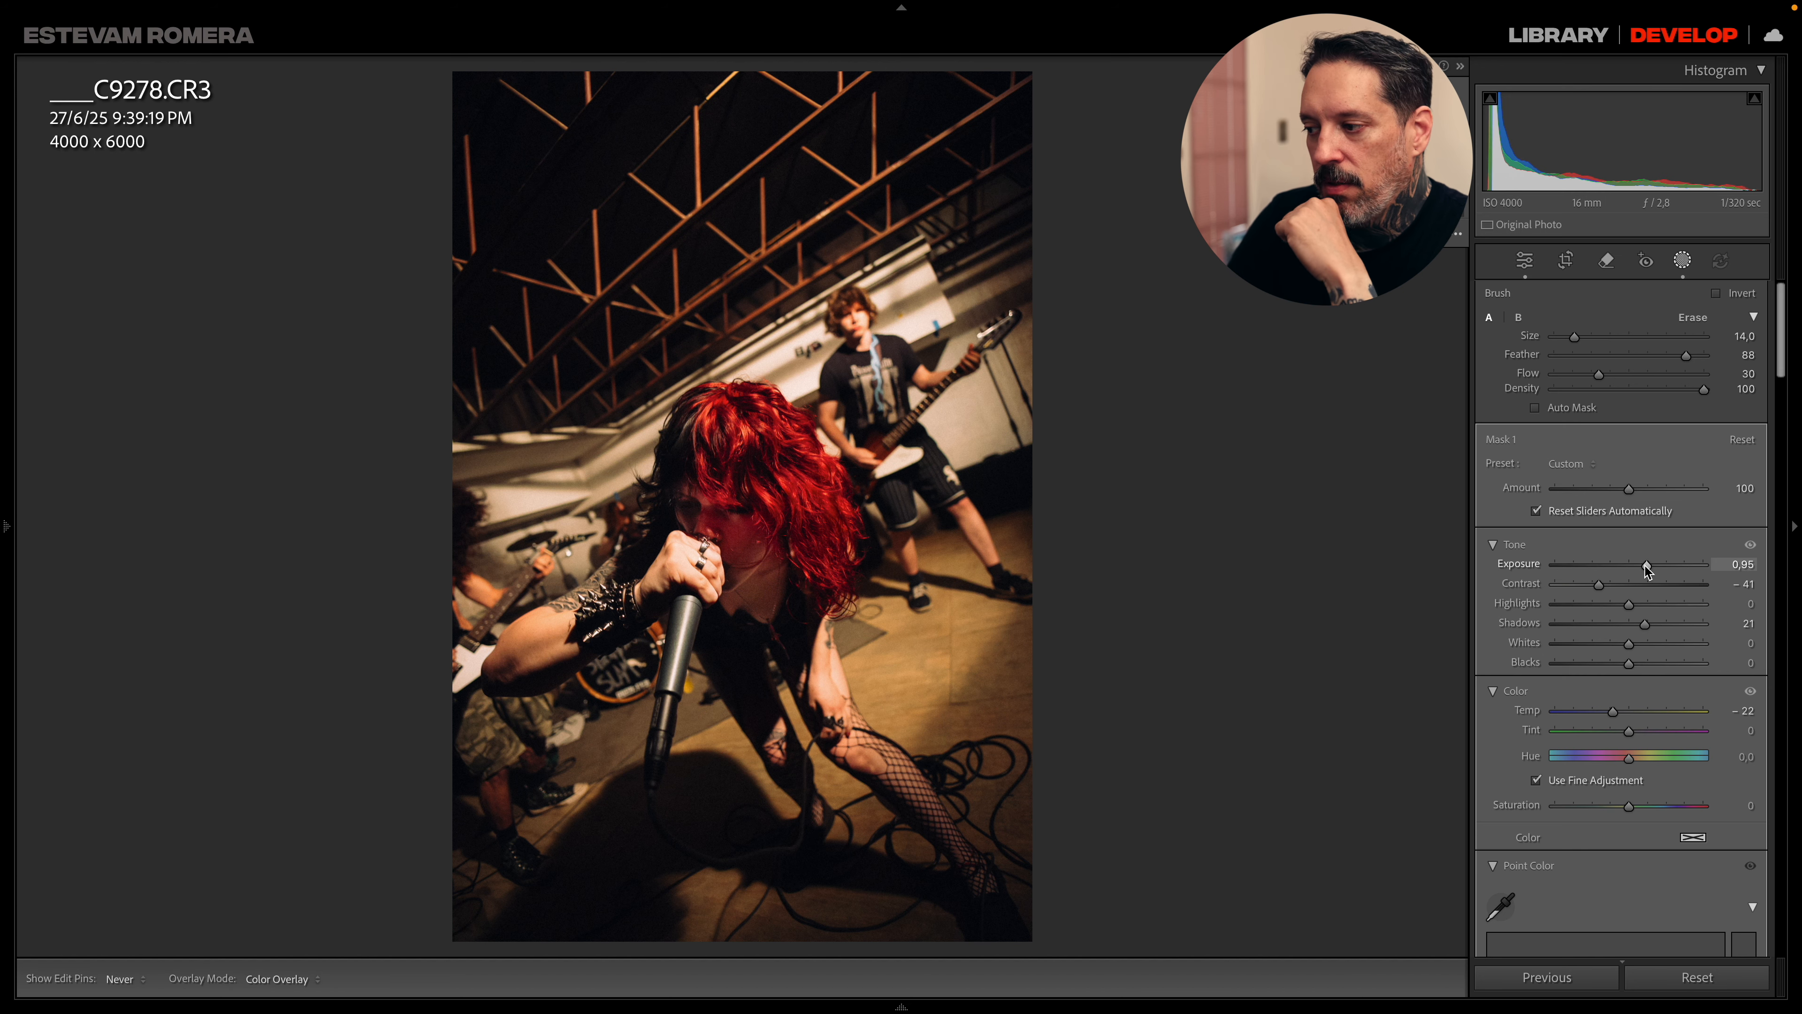
key("y")
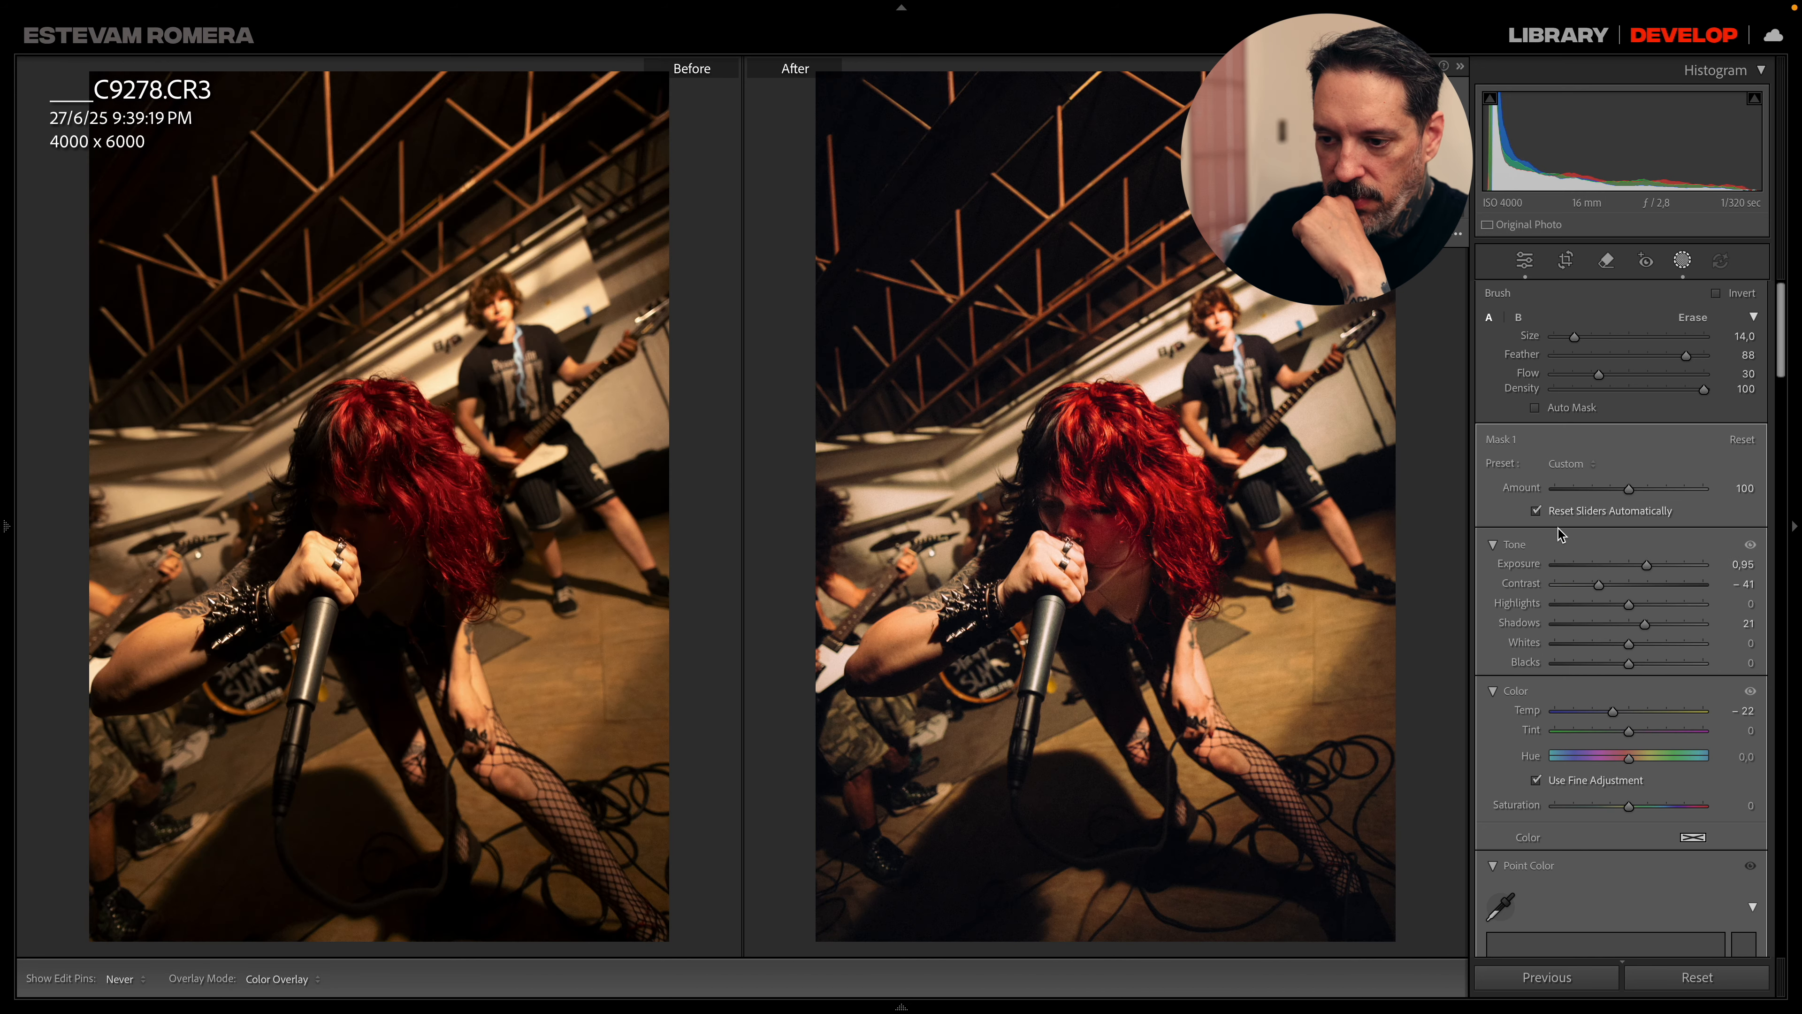
key("y")
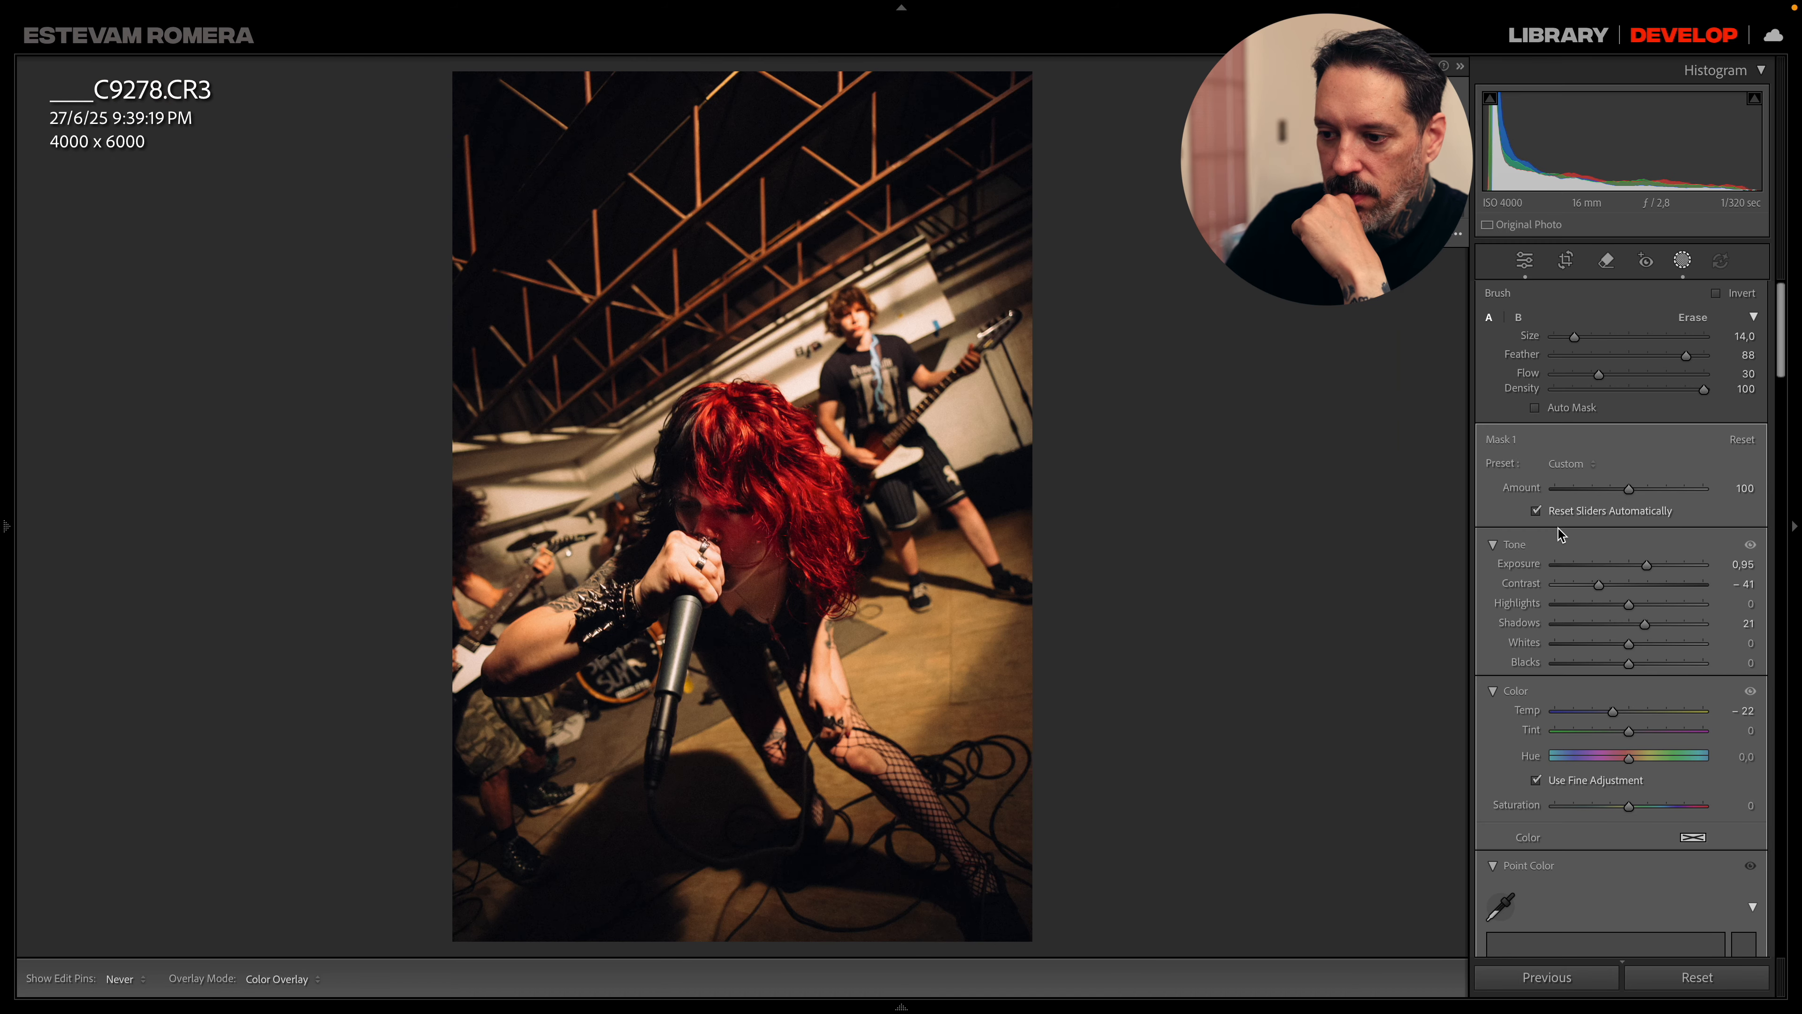
- Browse the earlier Metalfest photos, opening the singing guitarist ___C7543.CR3 and the bassist ER__3333.CR3
mouse_move(790, 1011)
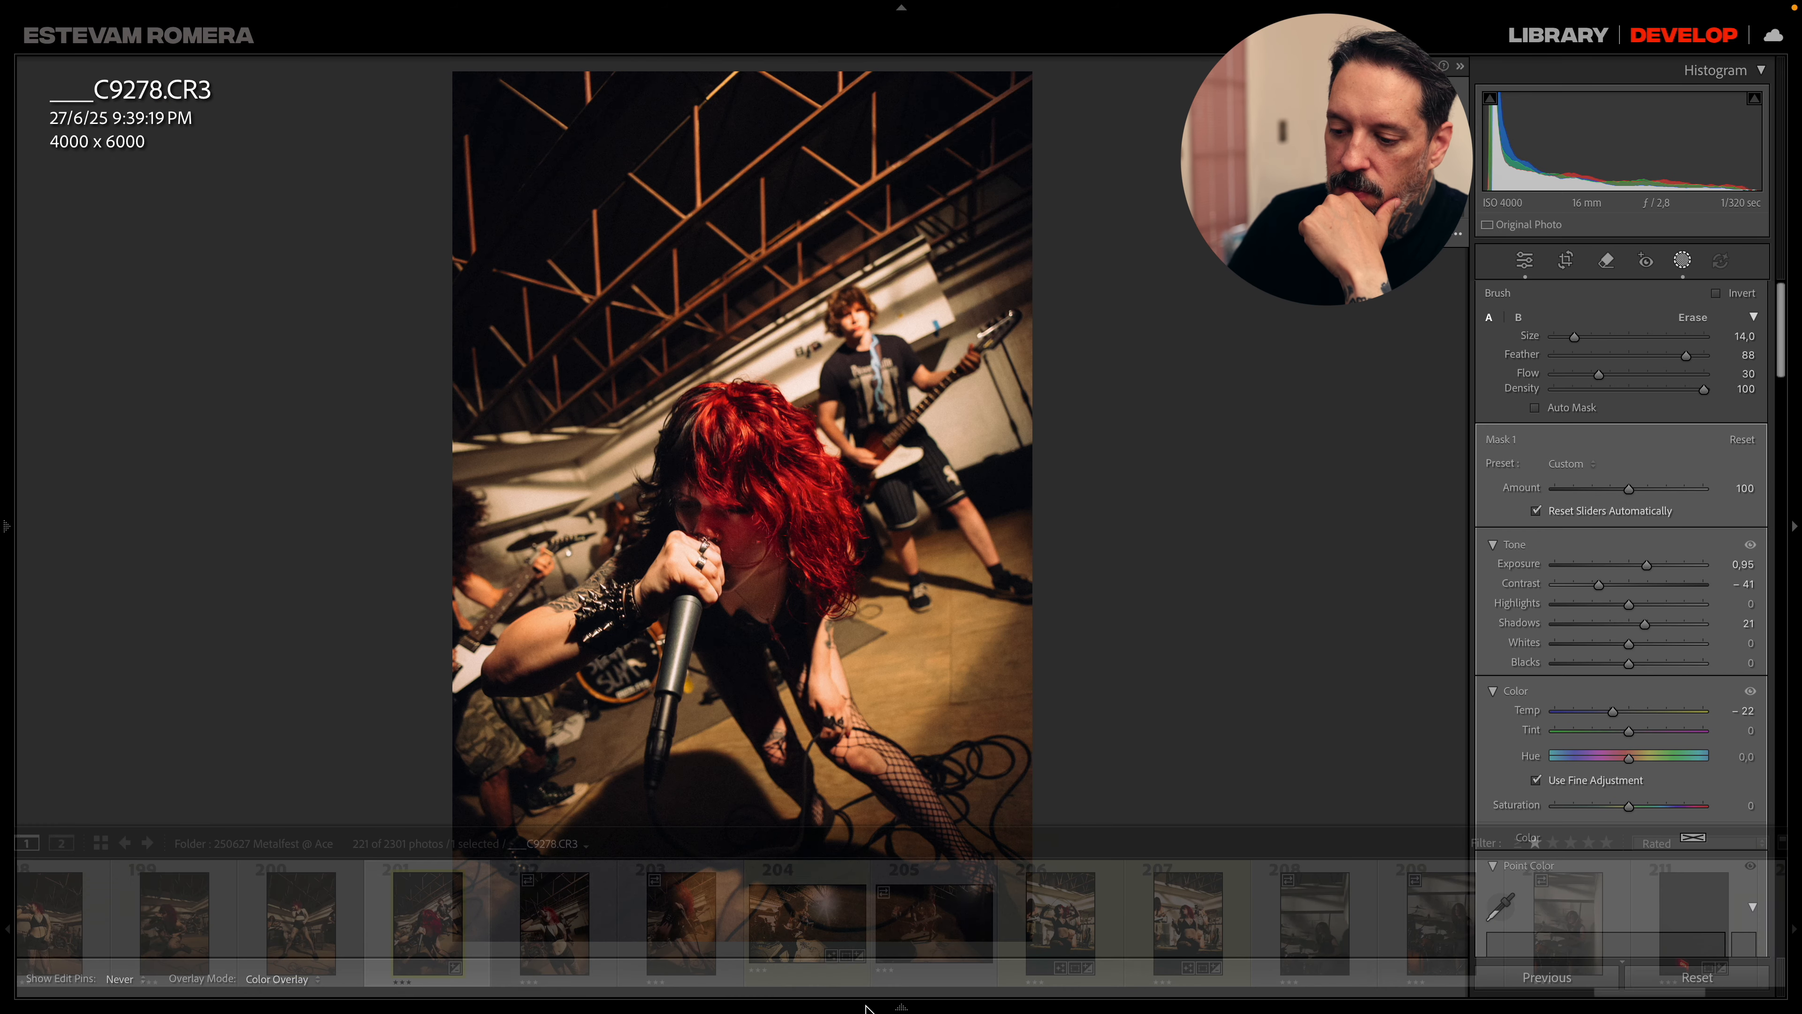
left_click_drag(1554, 1001, 100, 980)
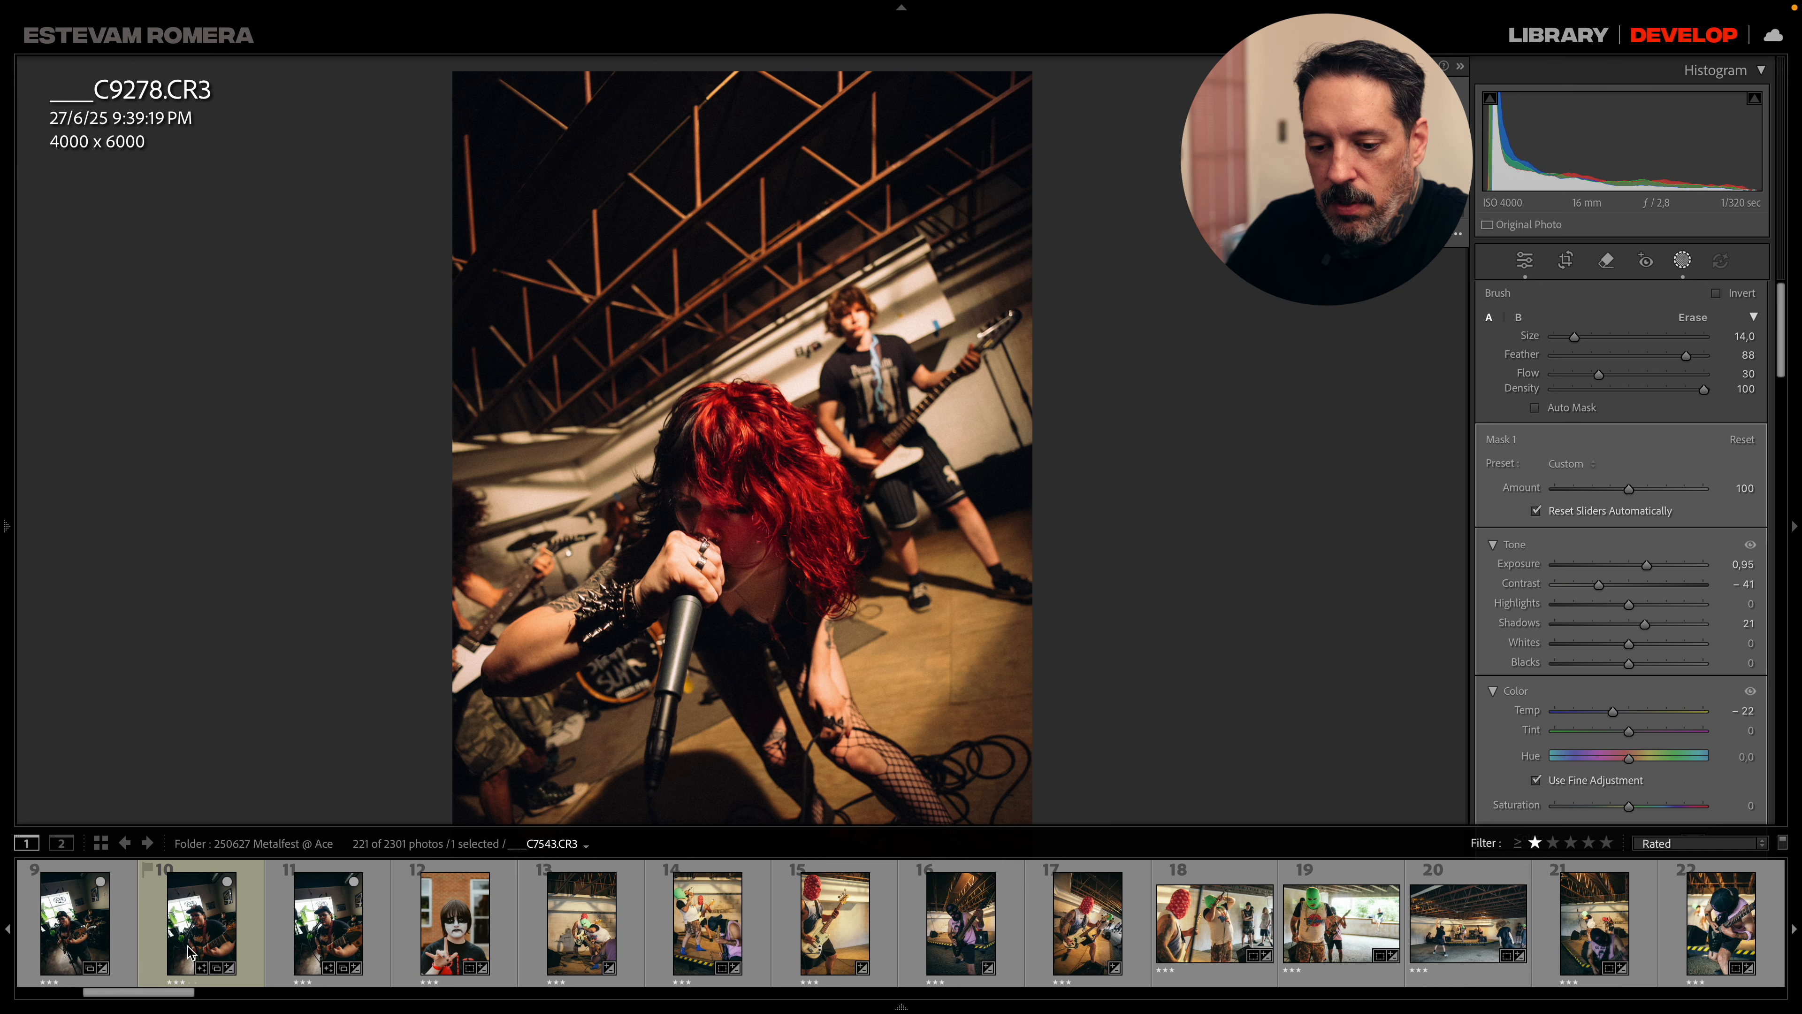
left_click(231, 933)
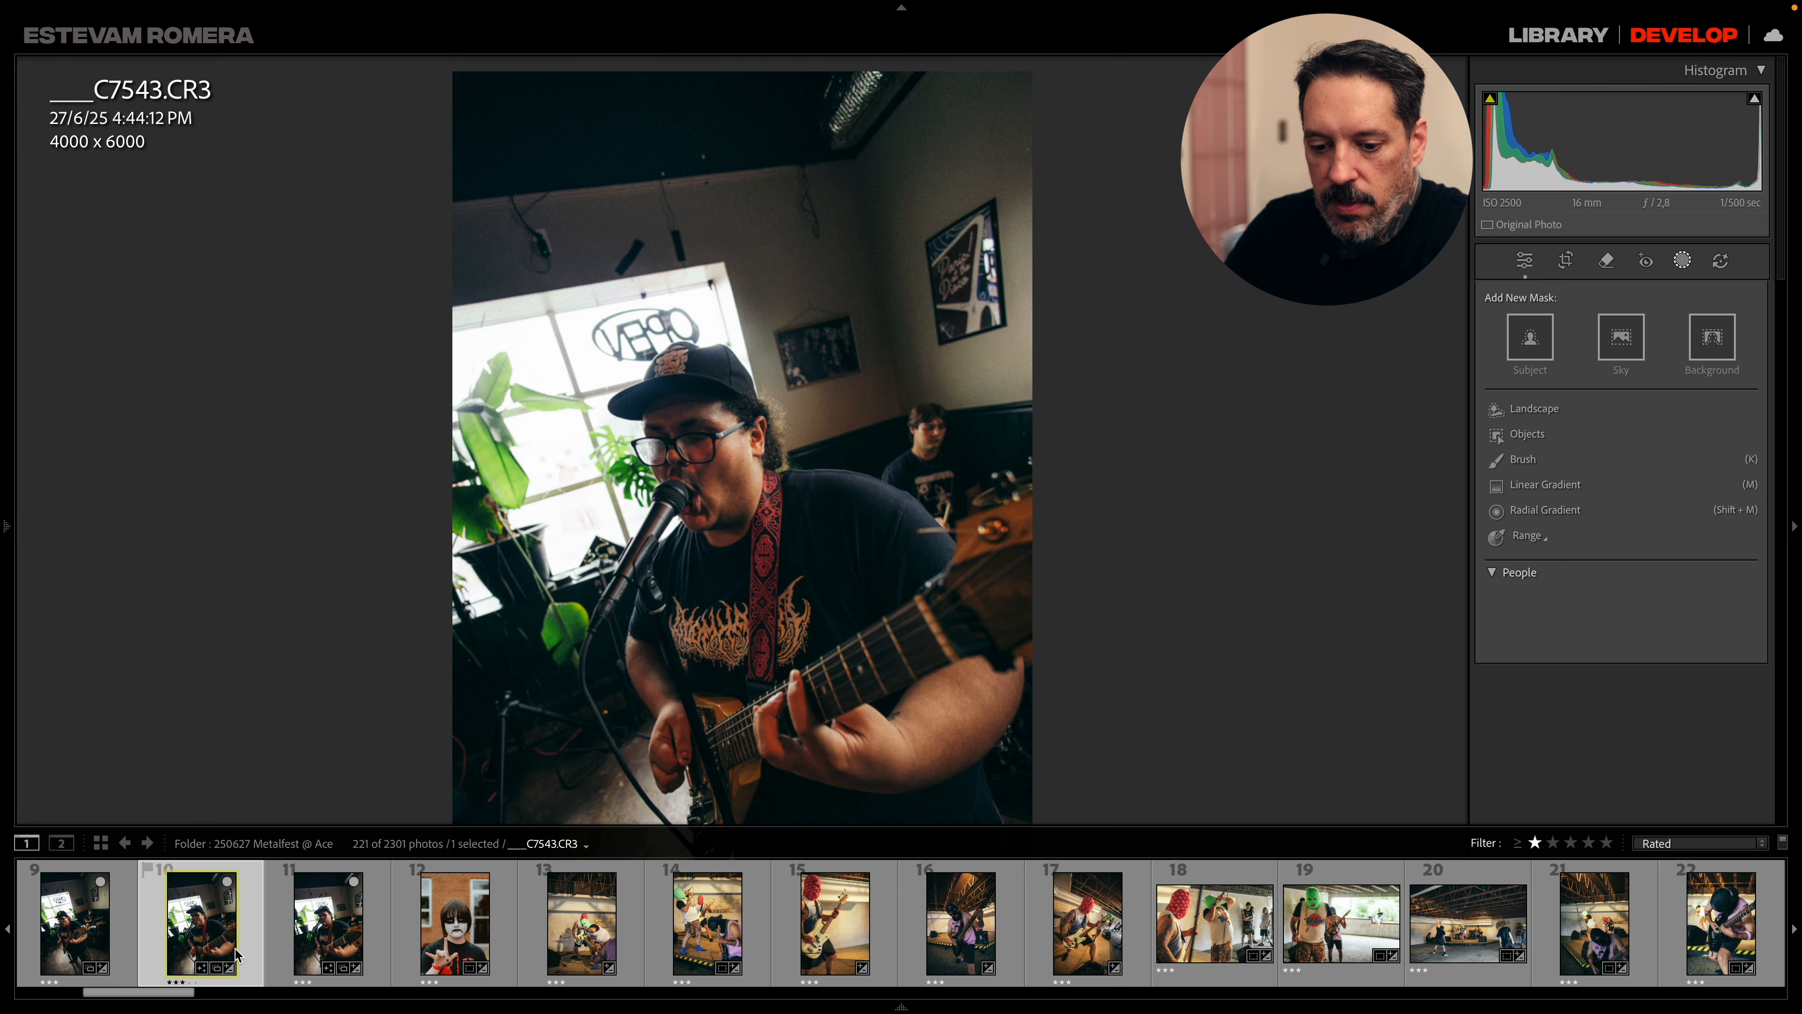
left_click_drag(181, 993, 545, 990)
left_click(585, 930)
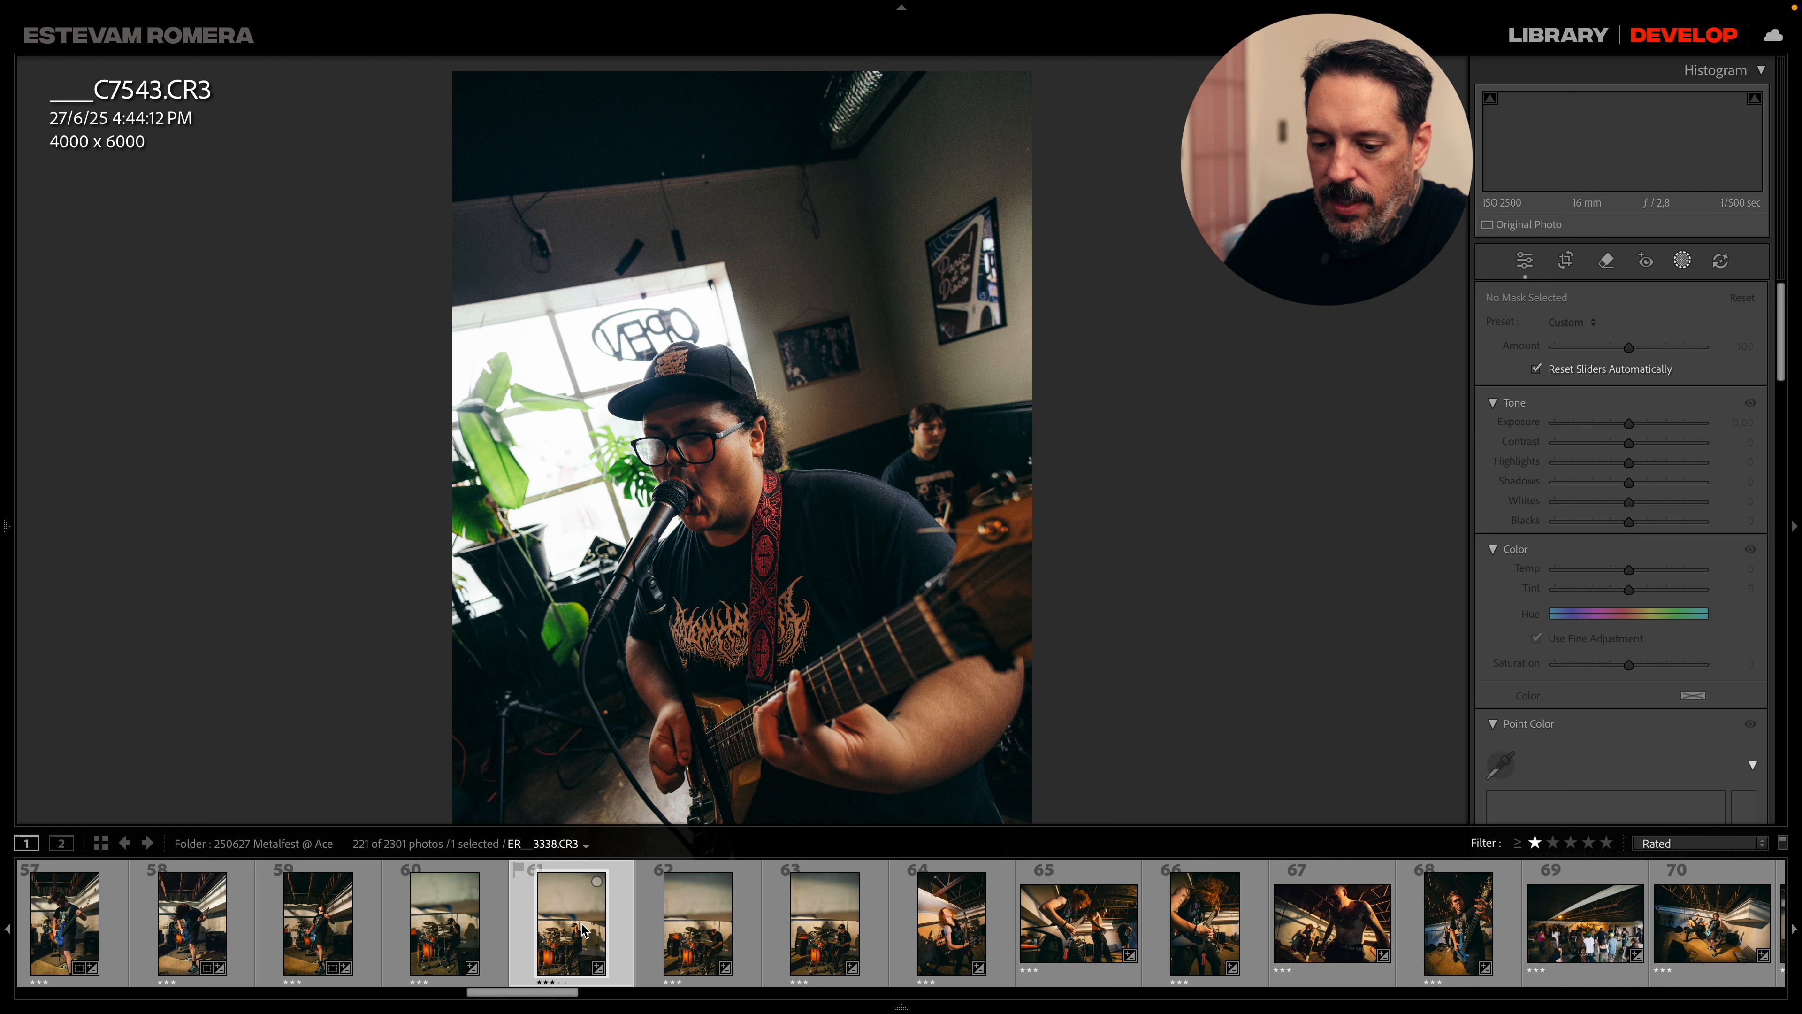
left_click(343, 930)
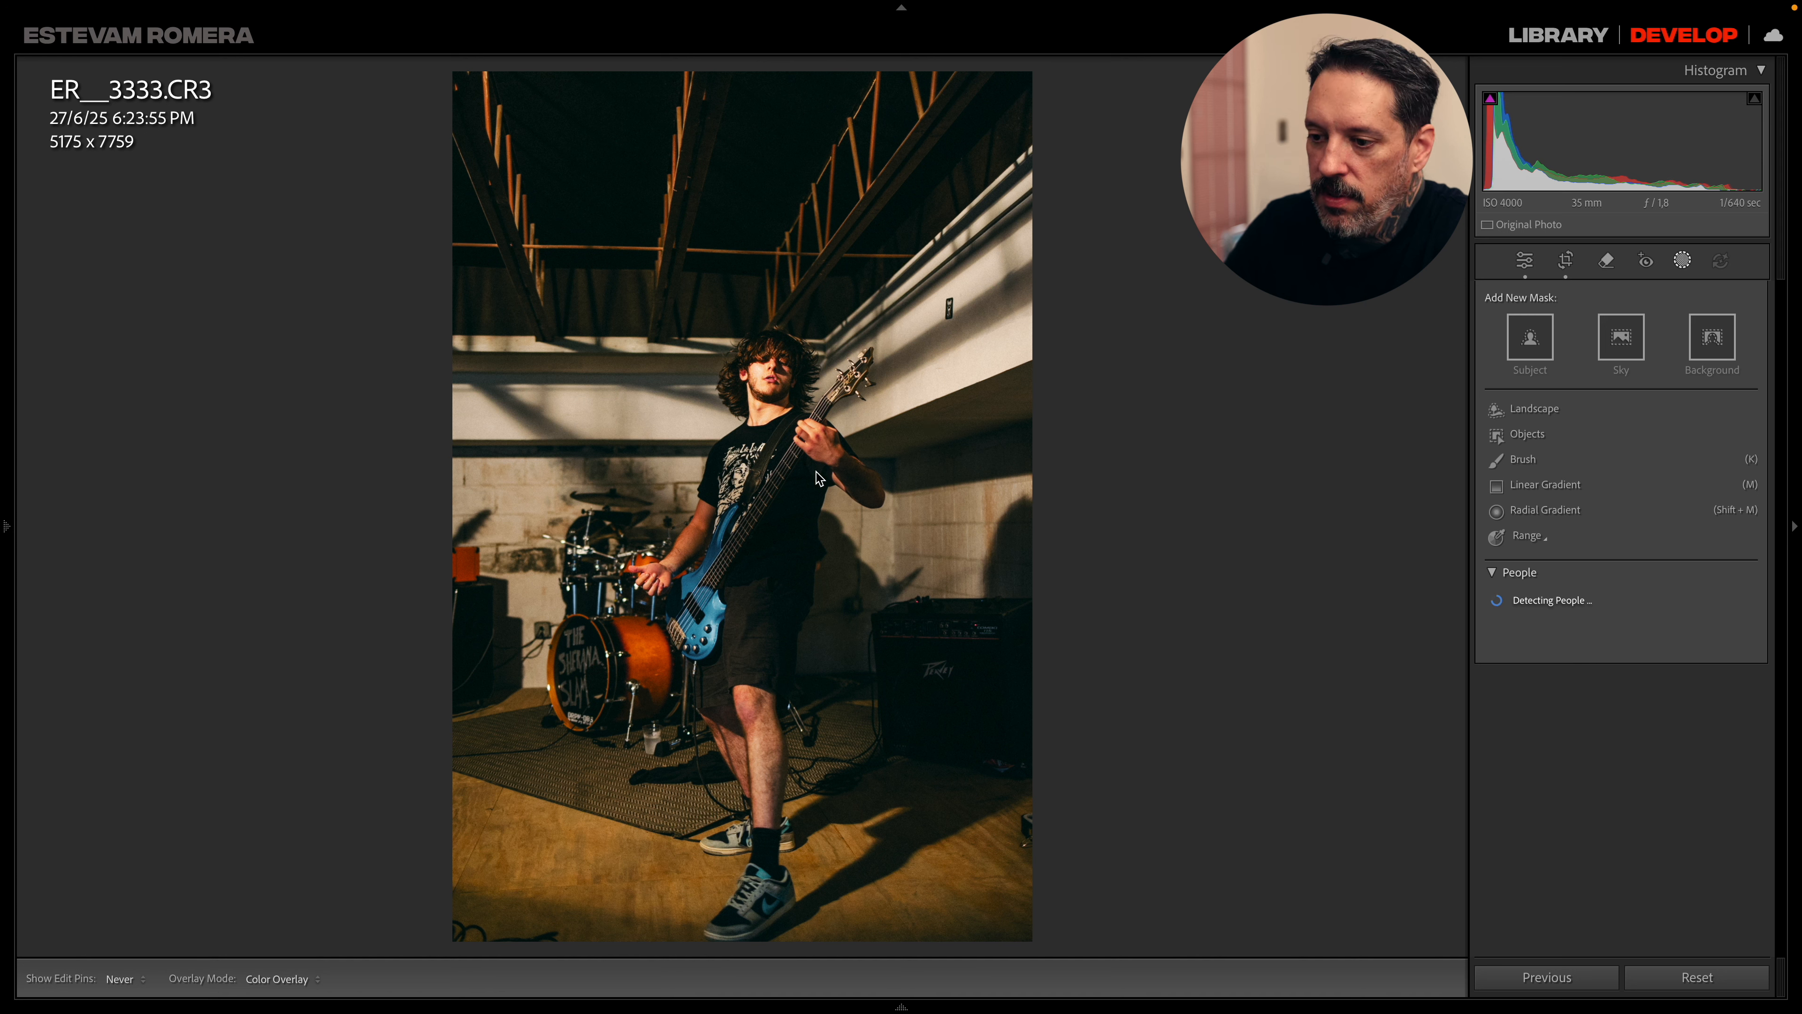
mouse_move(558, 1004)
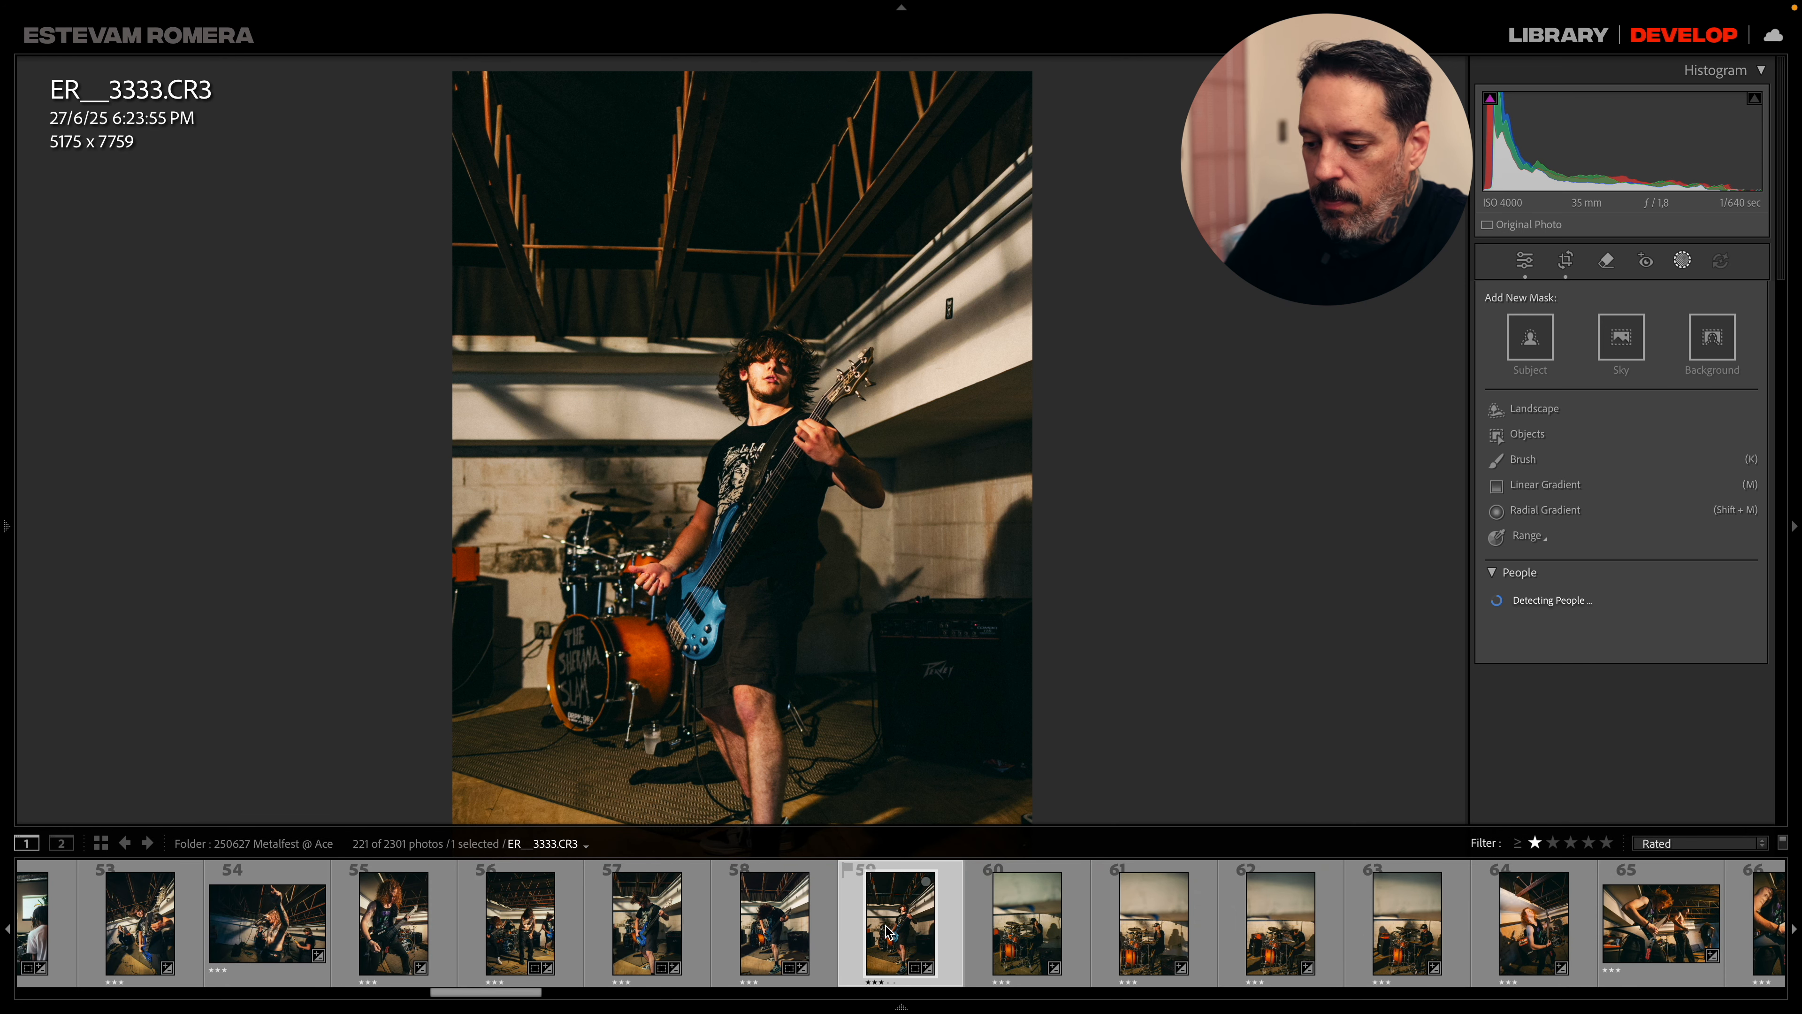
- Look through the drummer shots, including ER__3338.CR3, and open the shirtless singer photo ER__3362.CR3
left_click(1016, 932)
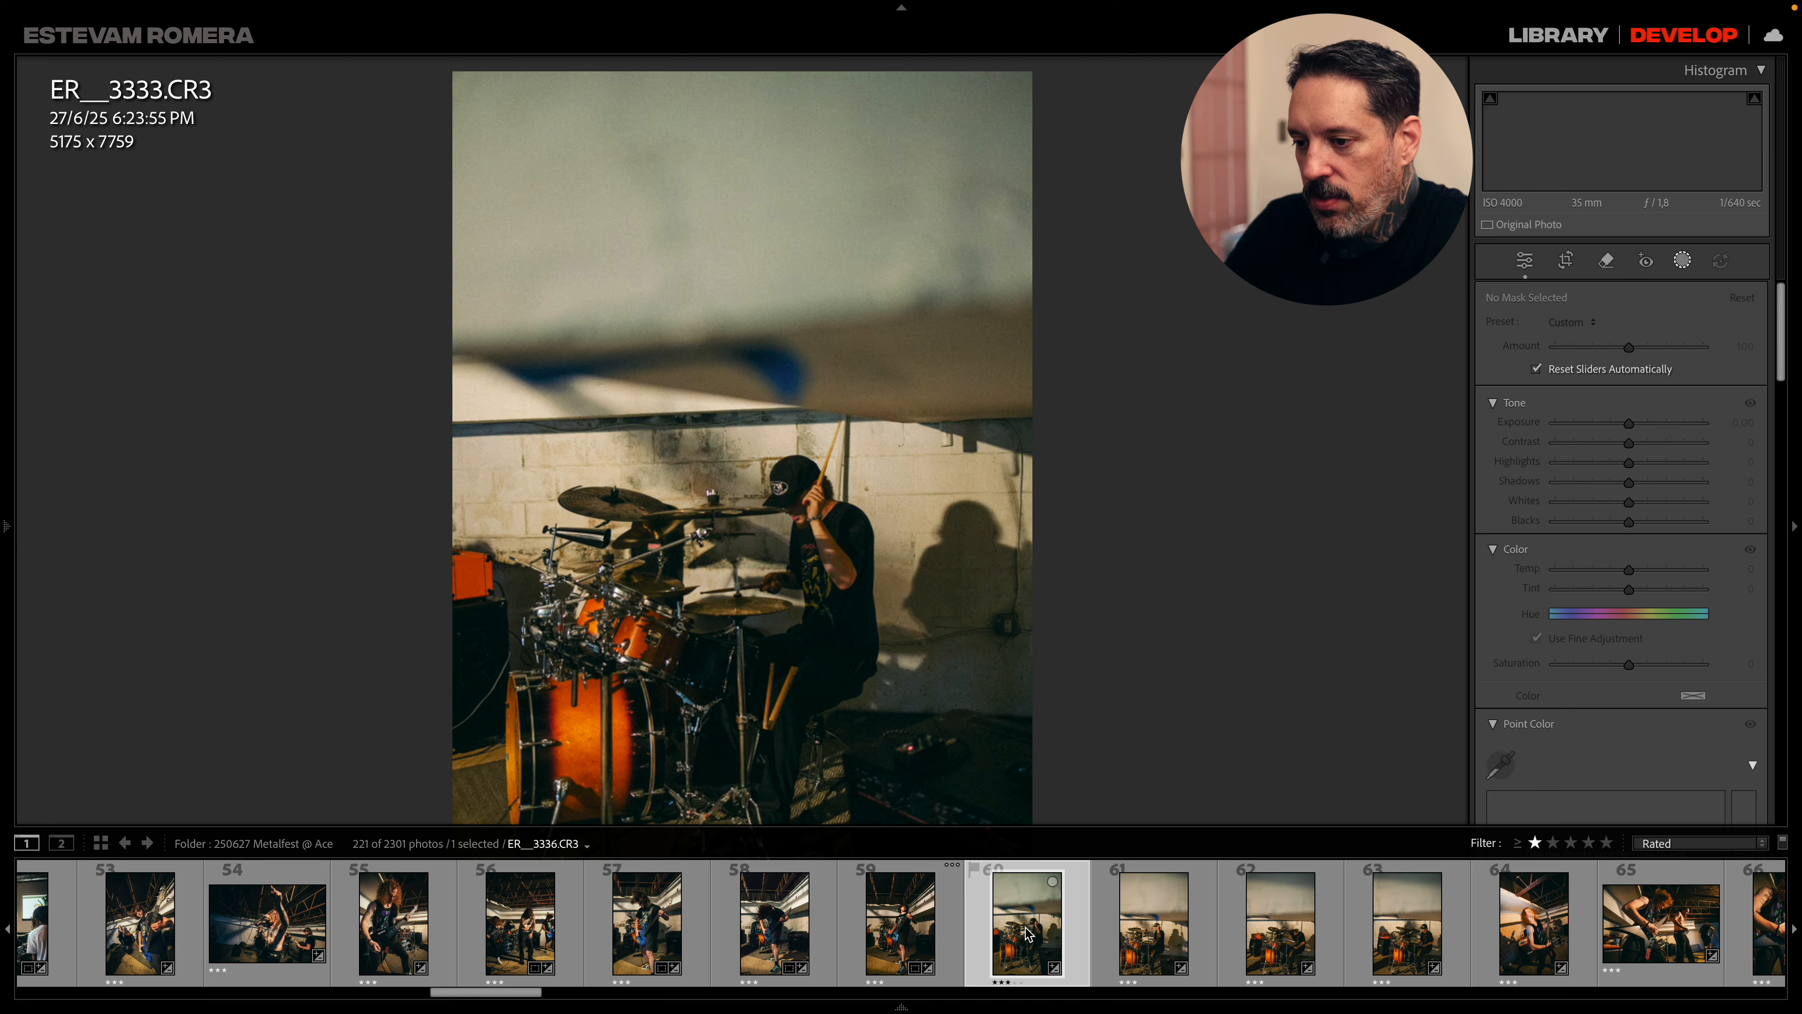
left_click(1098, 921)
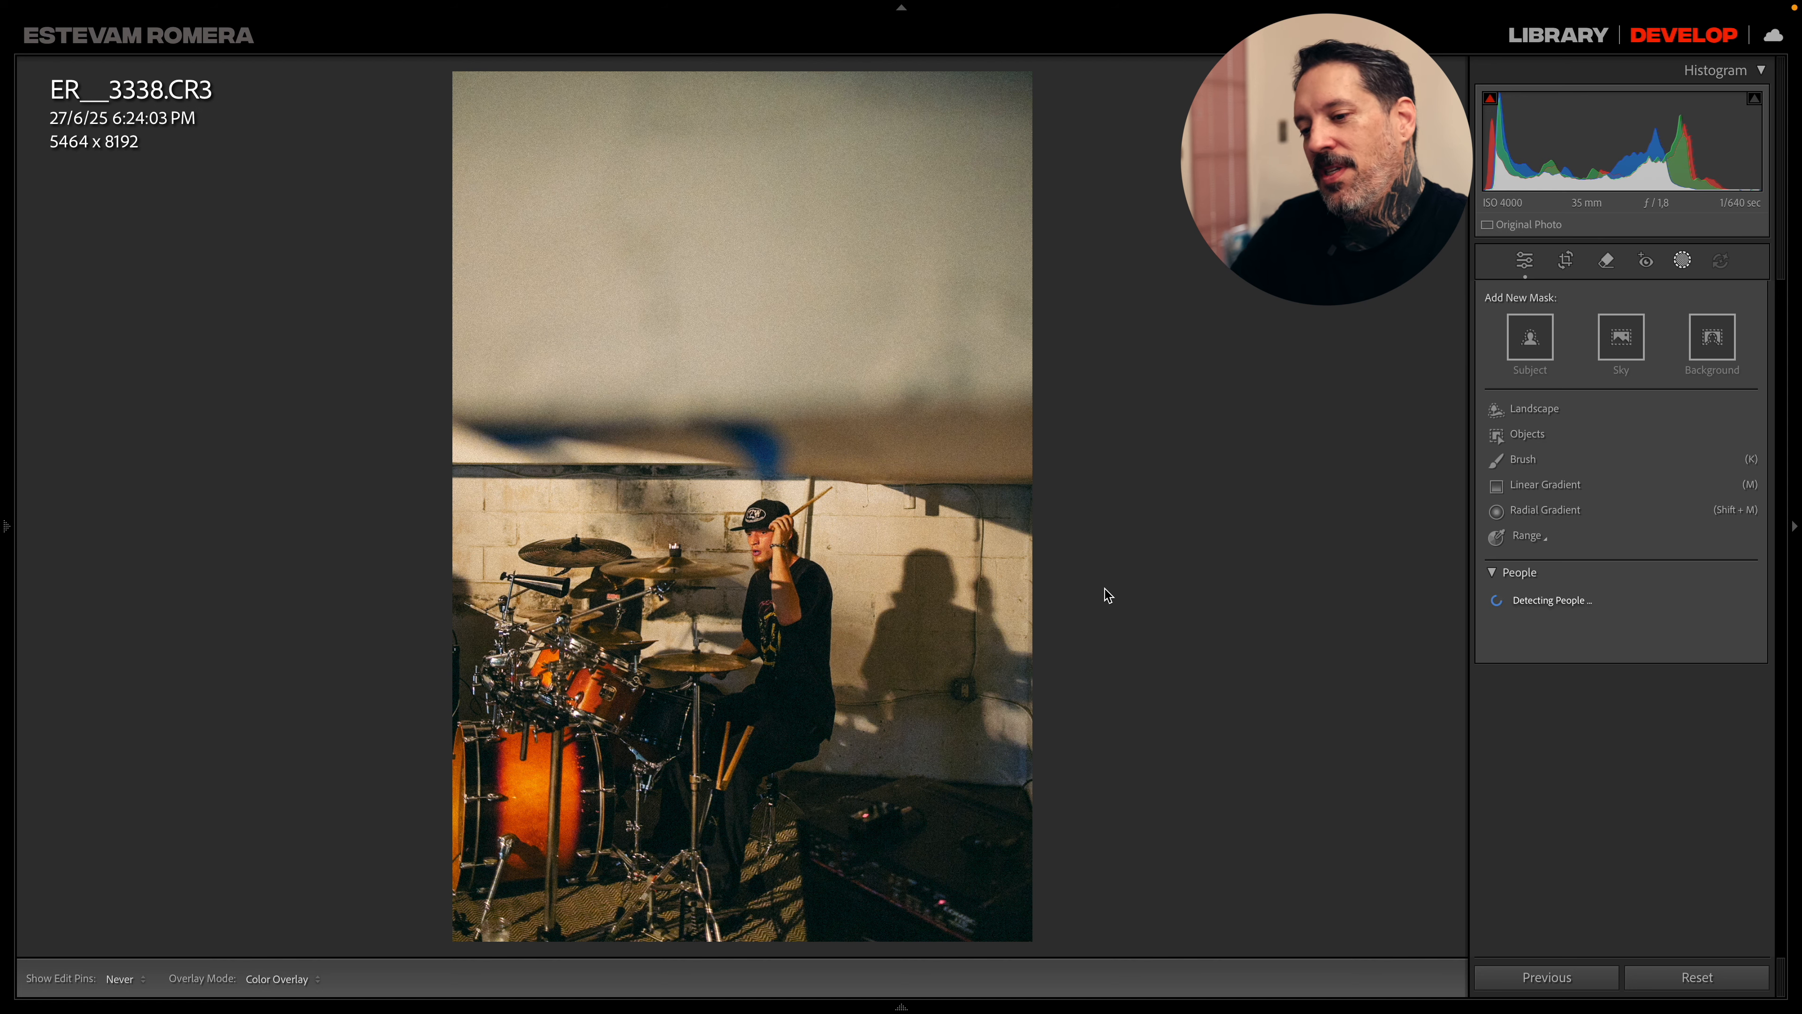
mouse_move(1050, 1007)
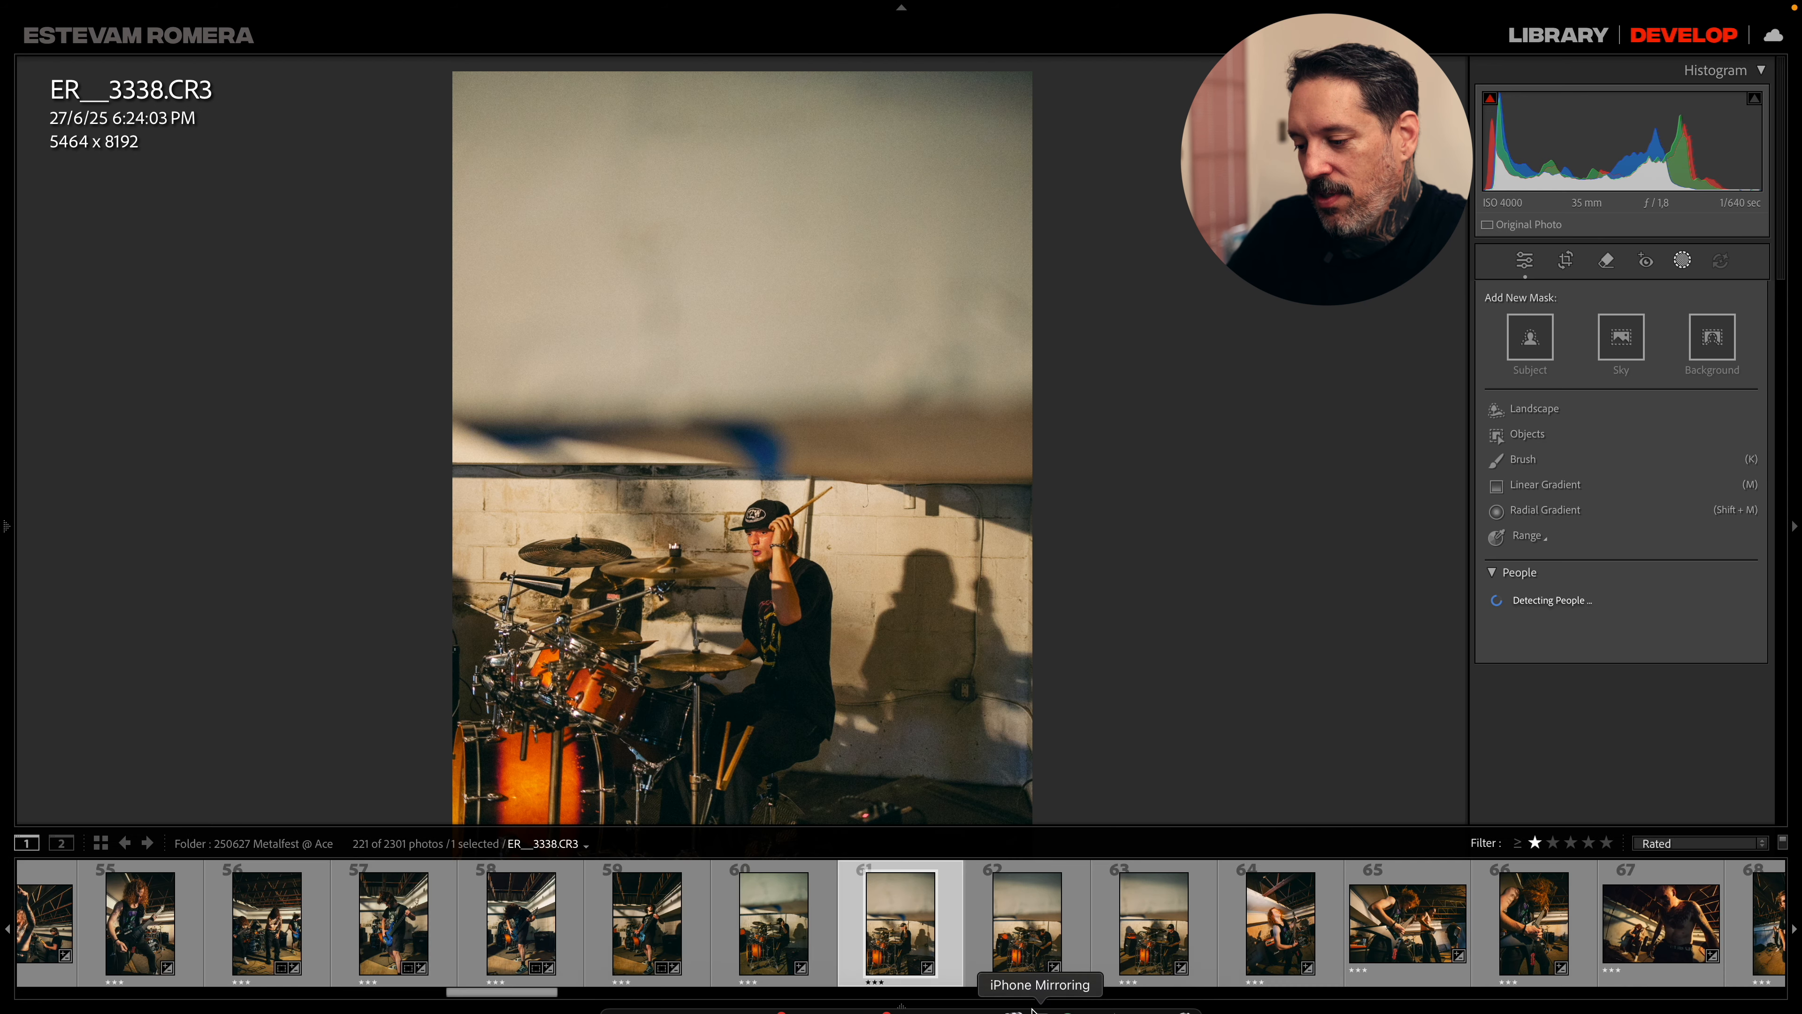
left_click_drag(508, 992, 667, 987)
left_click(447, 922)
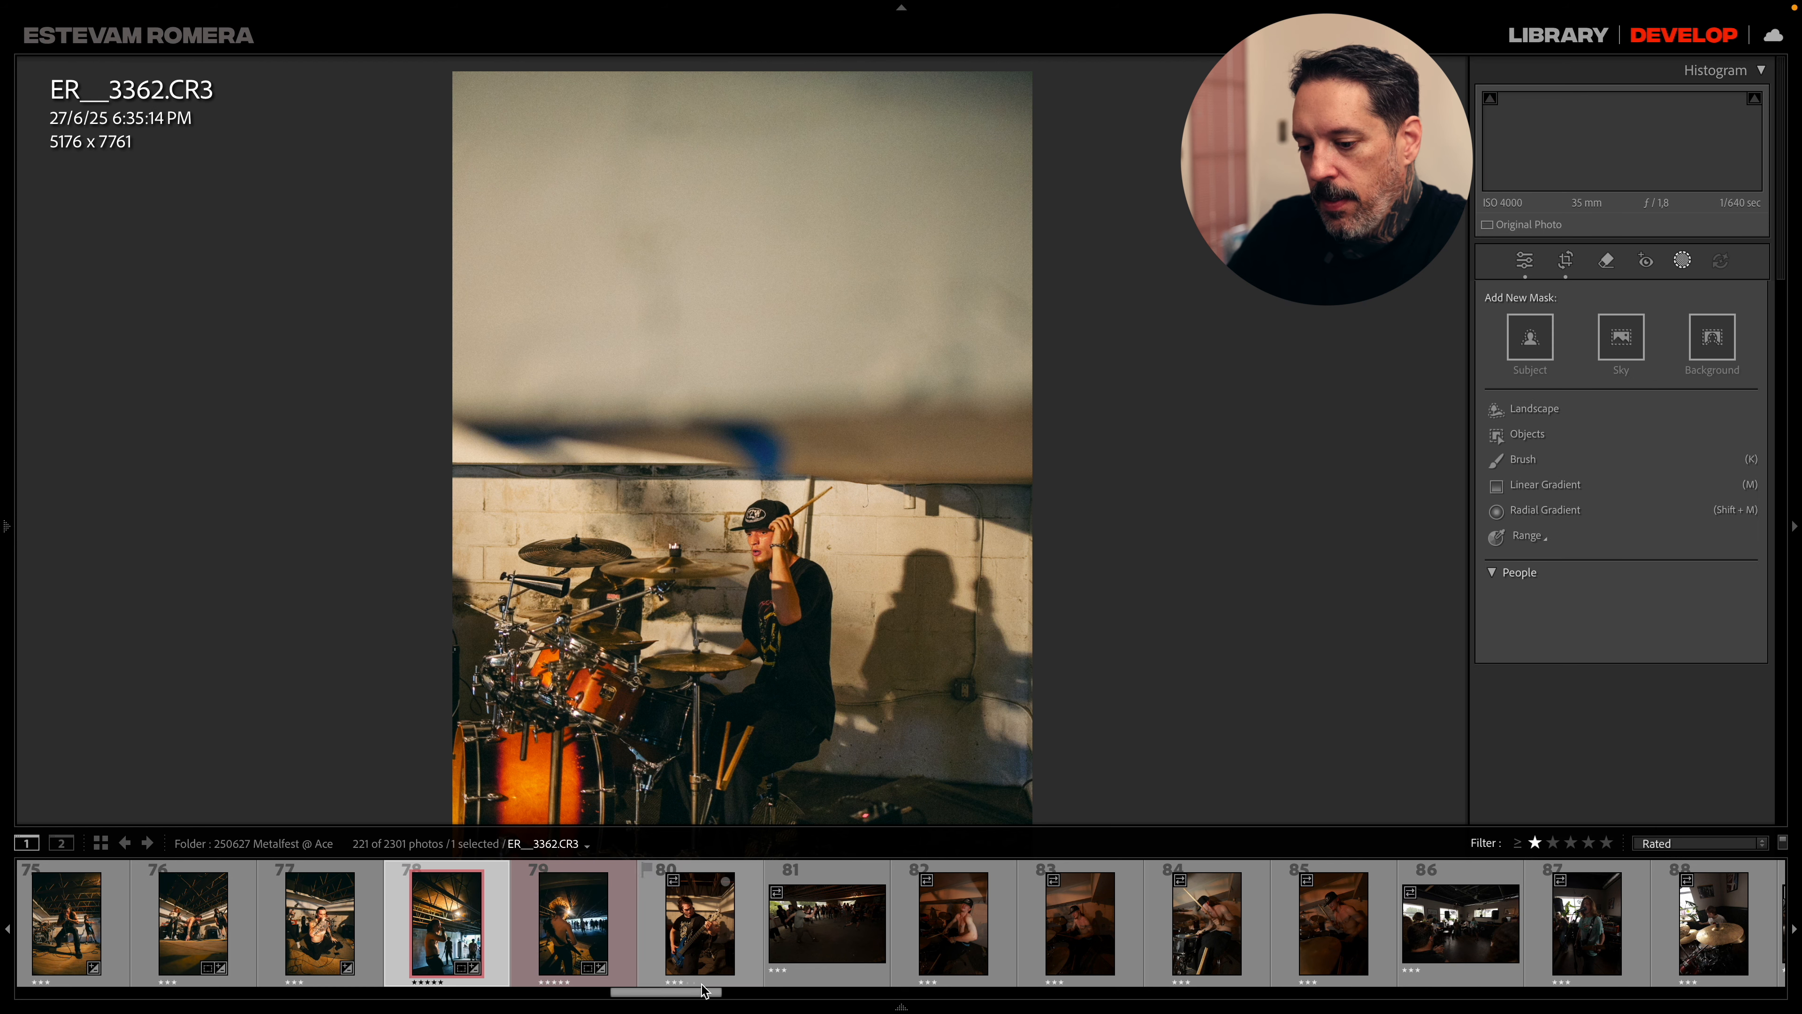
- Open ___C8994.CR3 of the bald singer from further along the shoot and apply the ER Salão FFF preset
left_click_drag(699, 991, 1303, 995)
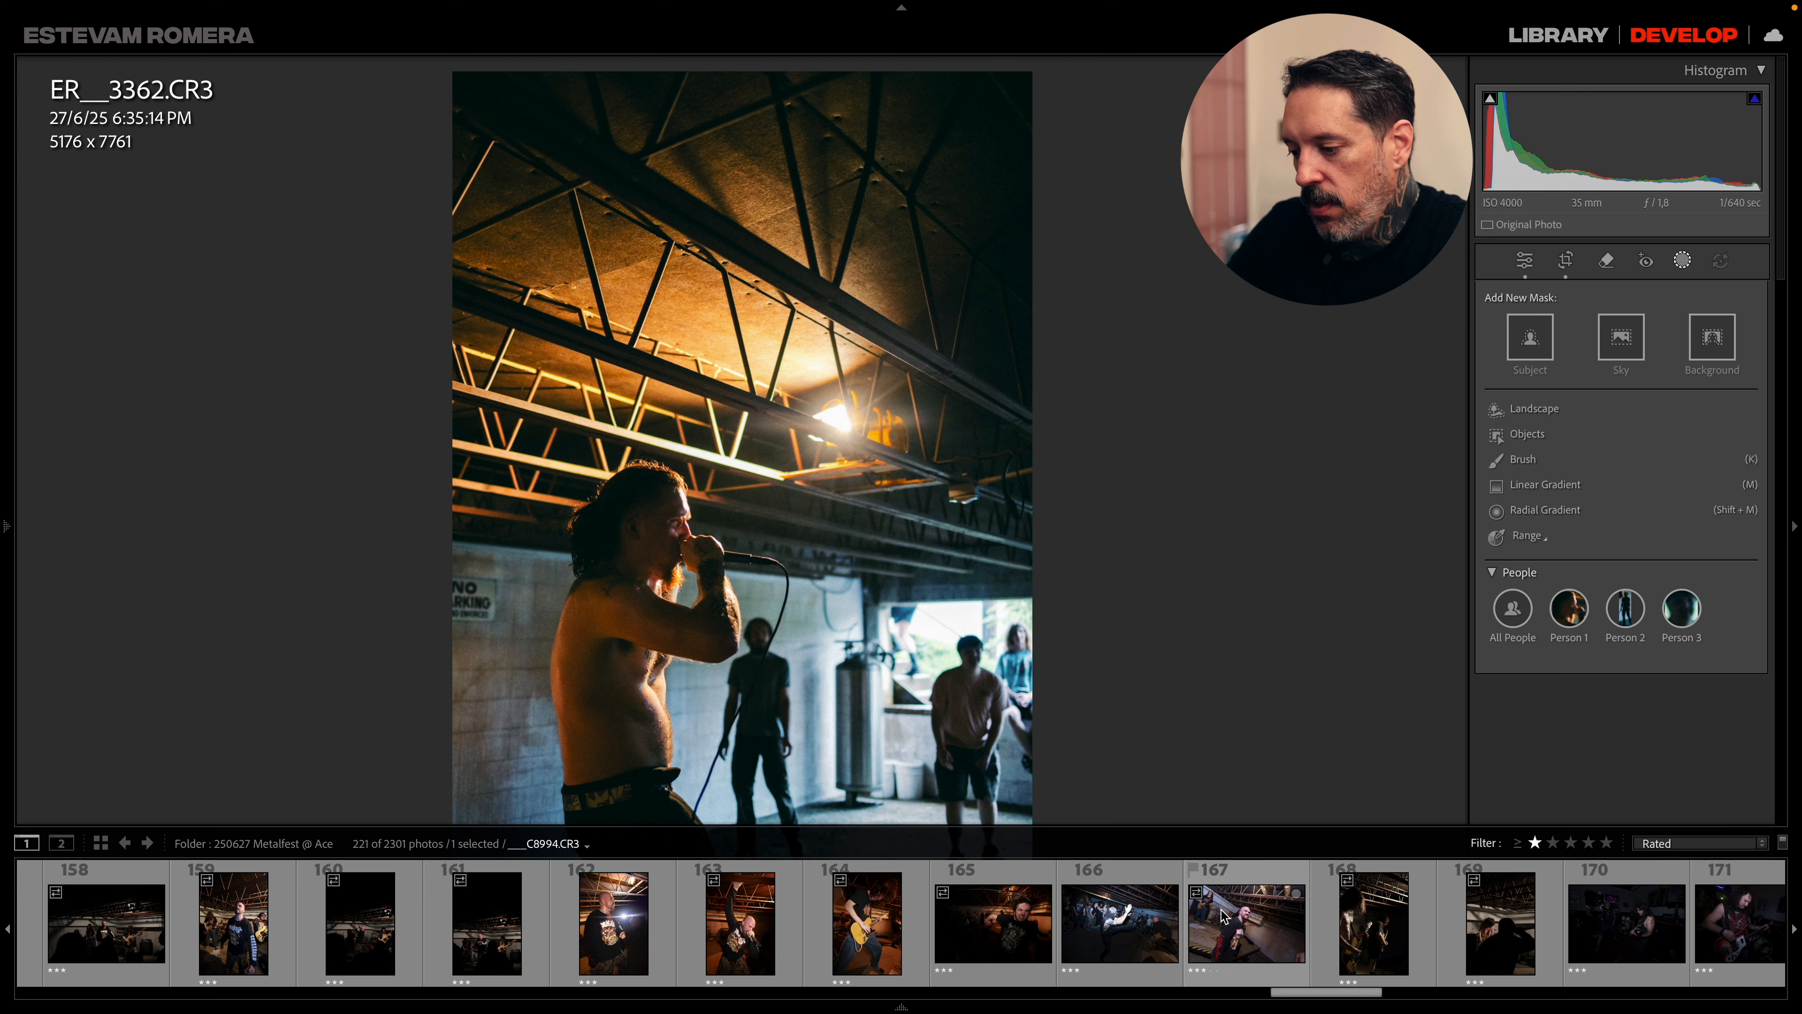
left_click(1229, 921)
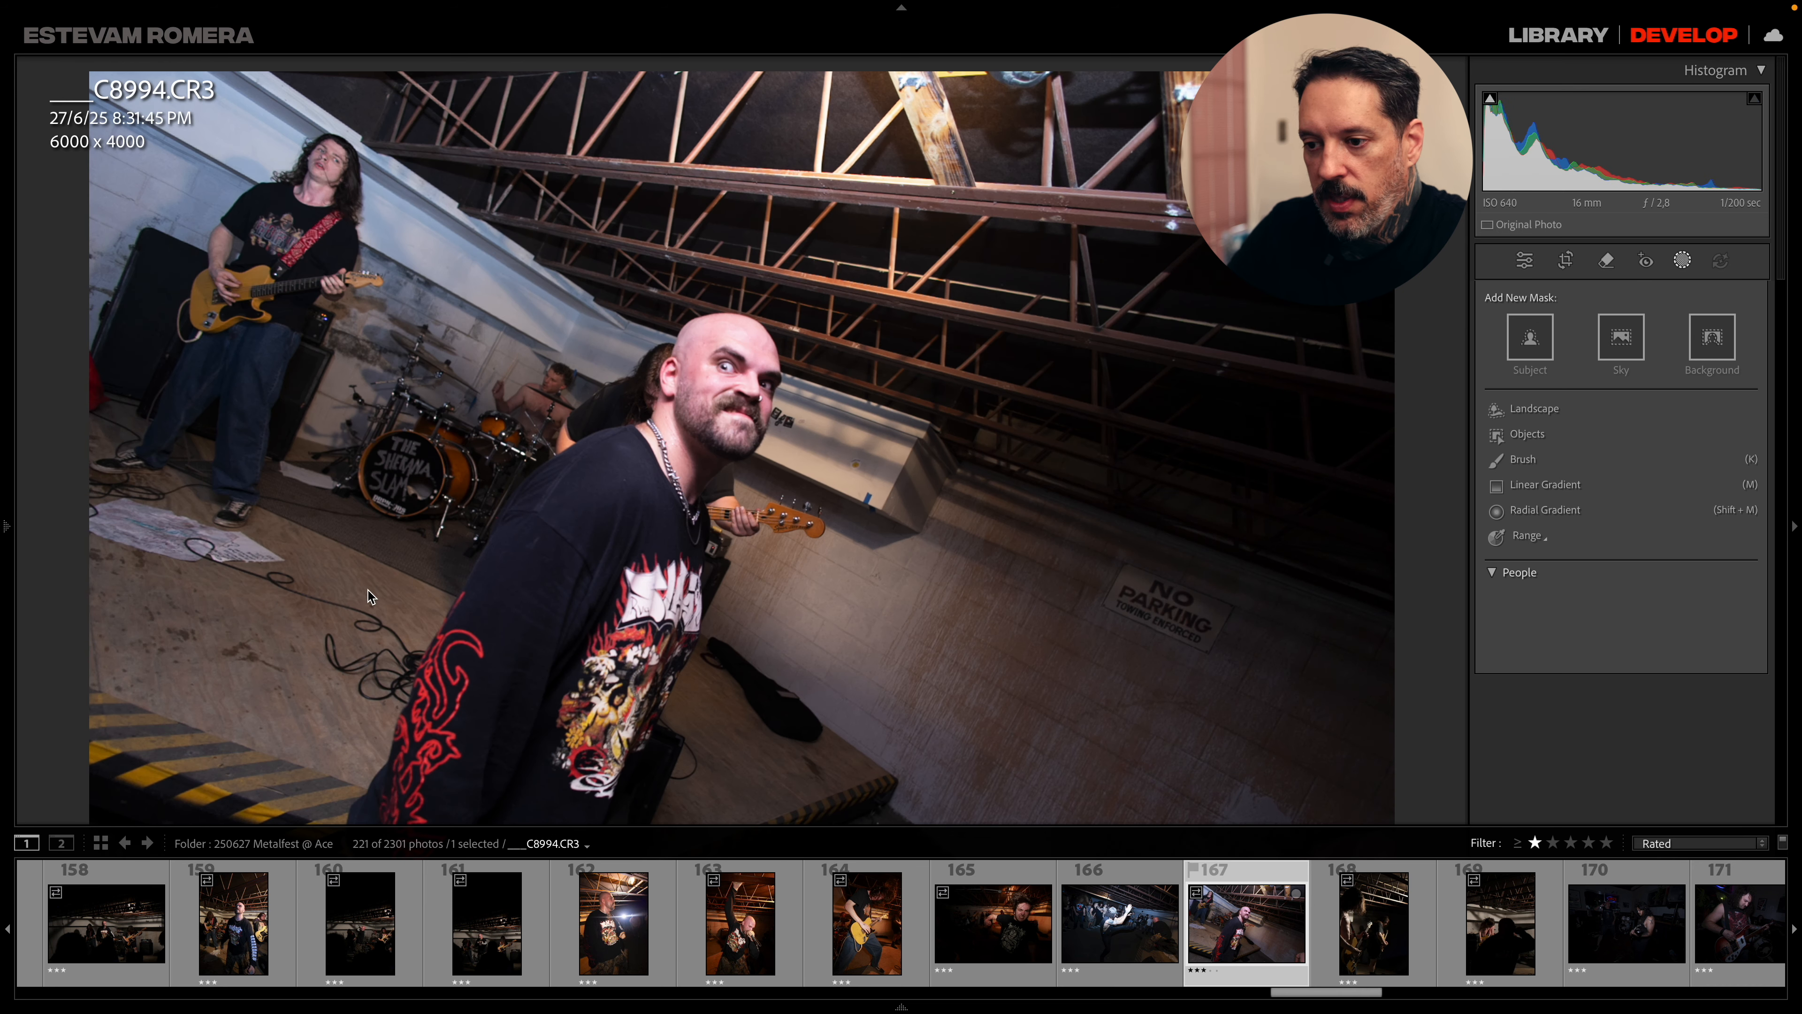
mouse_move(6, 497)
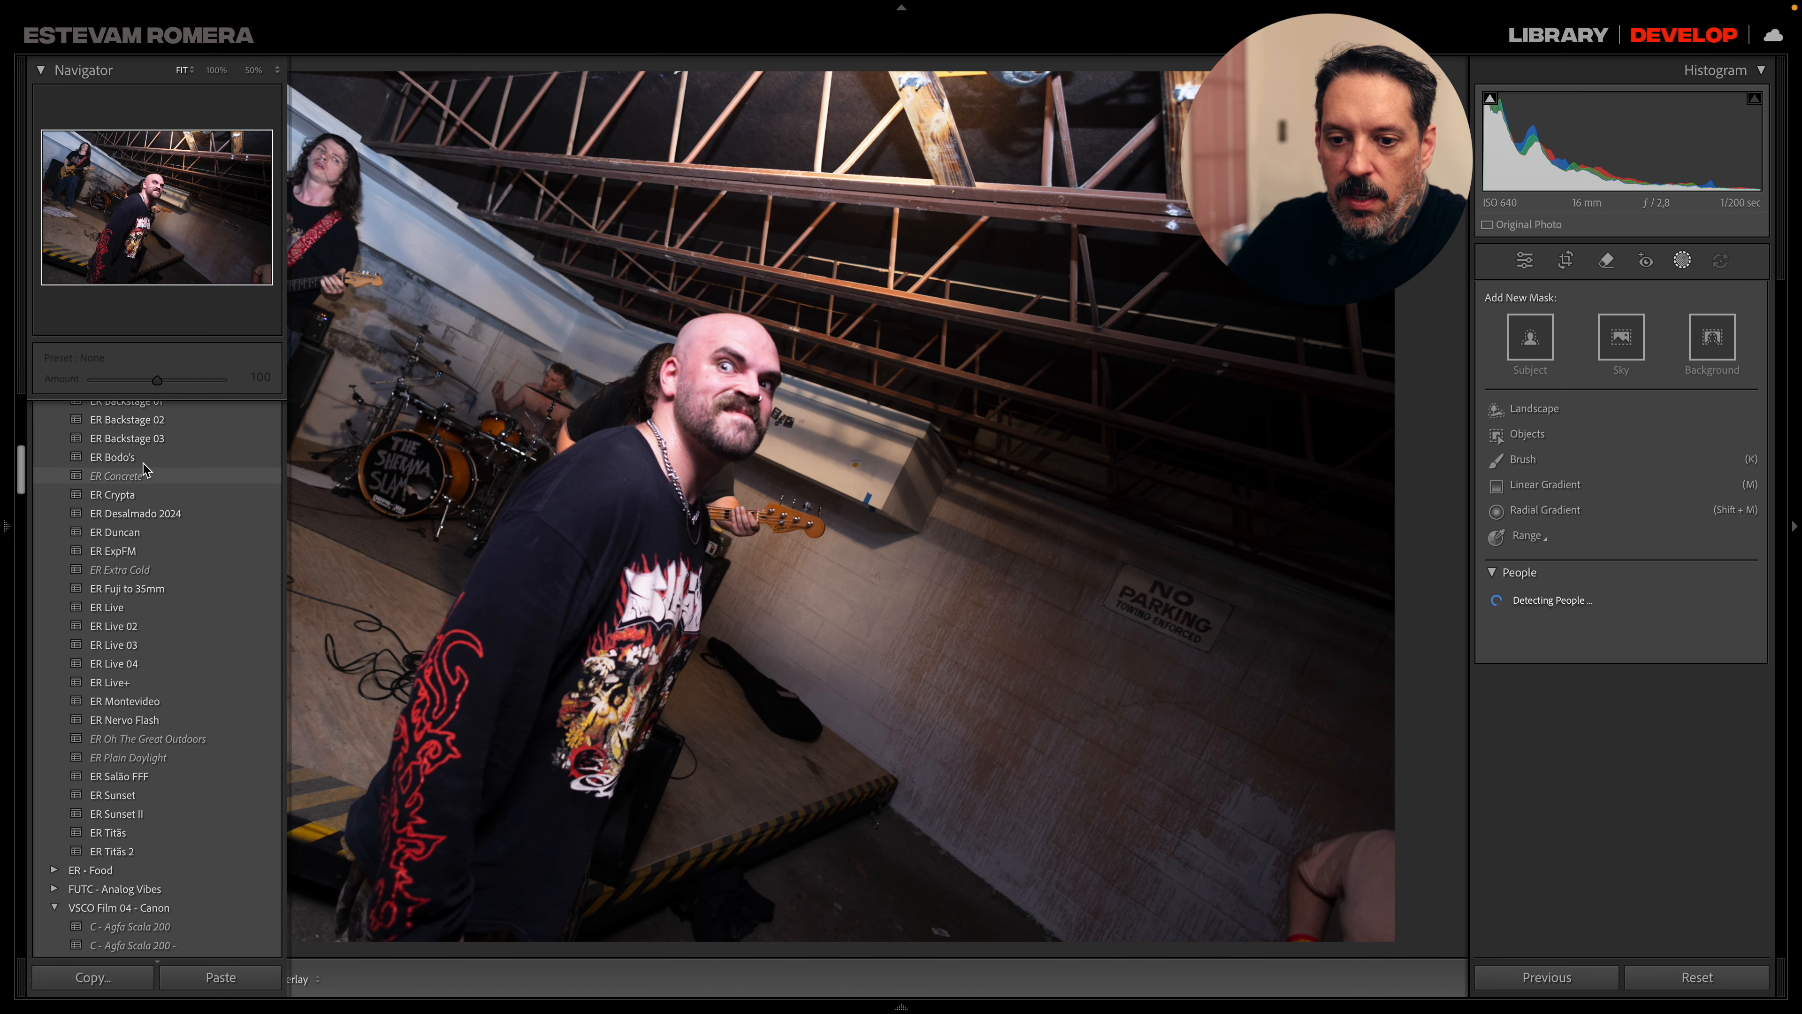
scroll(141, 466, "up", 5)
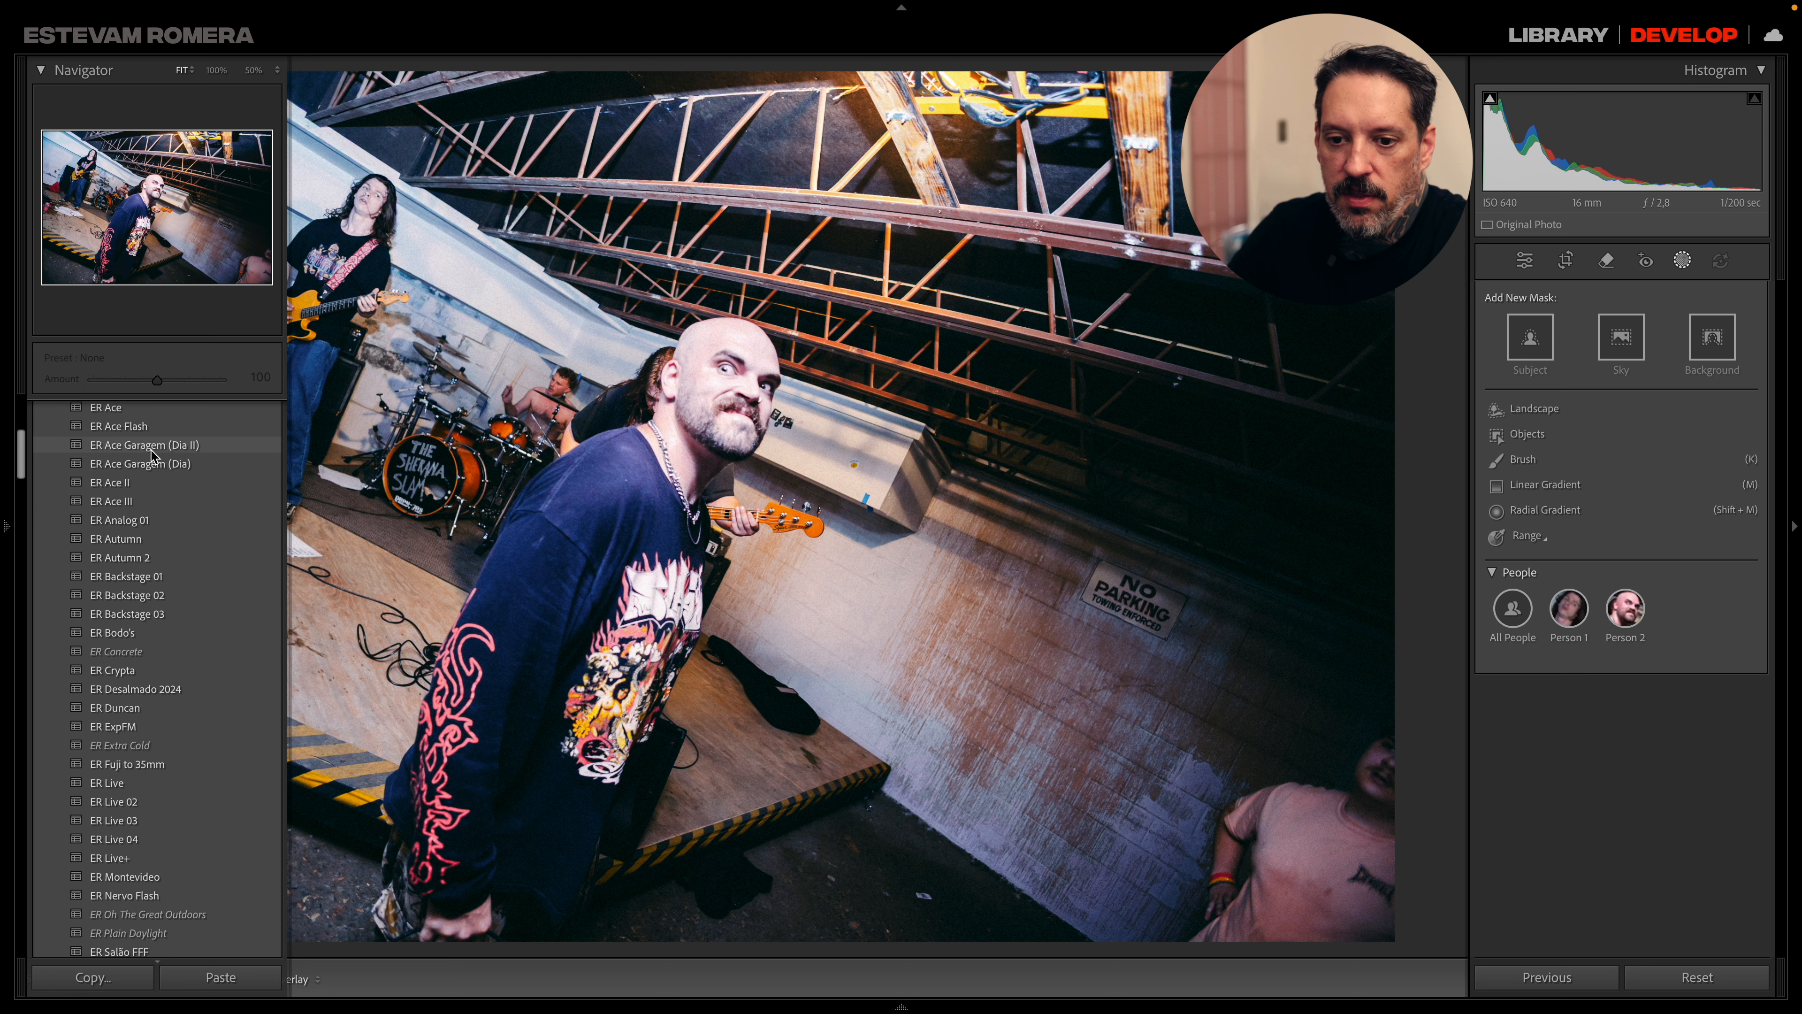
scroll(157, 431, "up", 3)
scroll(134, 816, "down", 4)
scroll(130, 837, "down", 4)
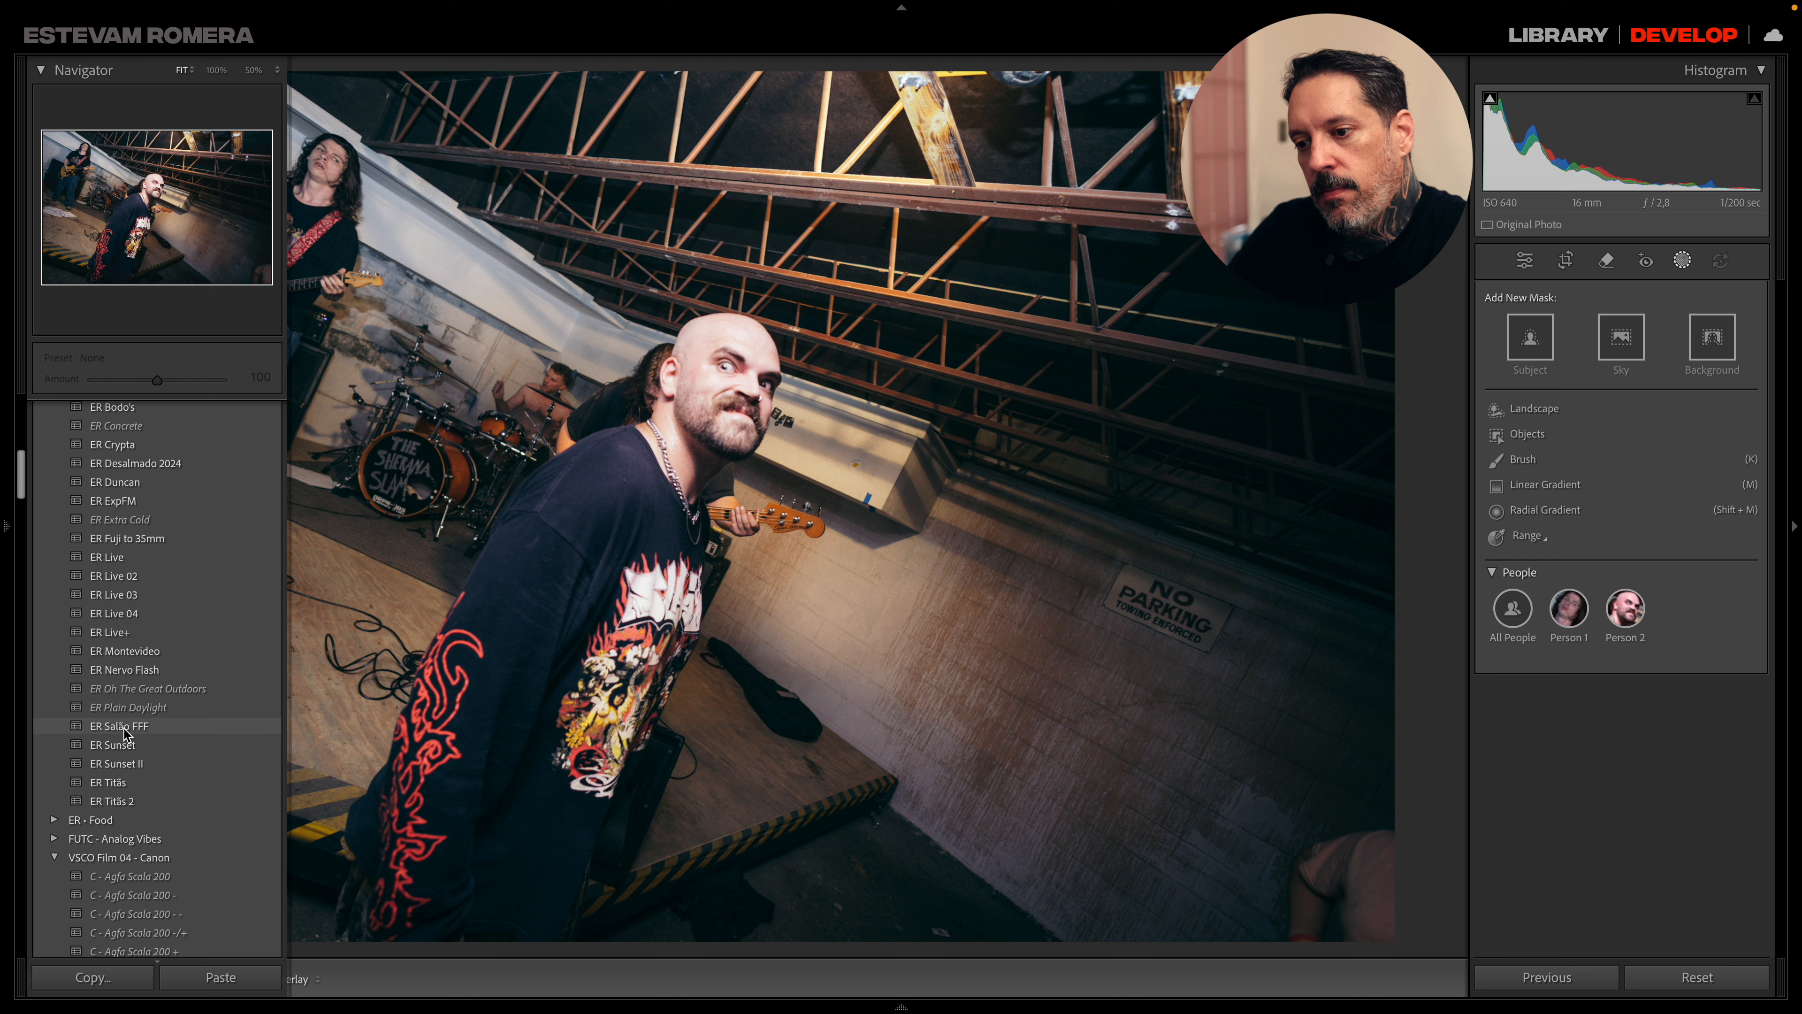
left_click(124, 727)
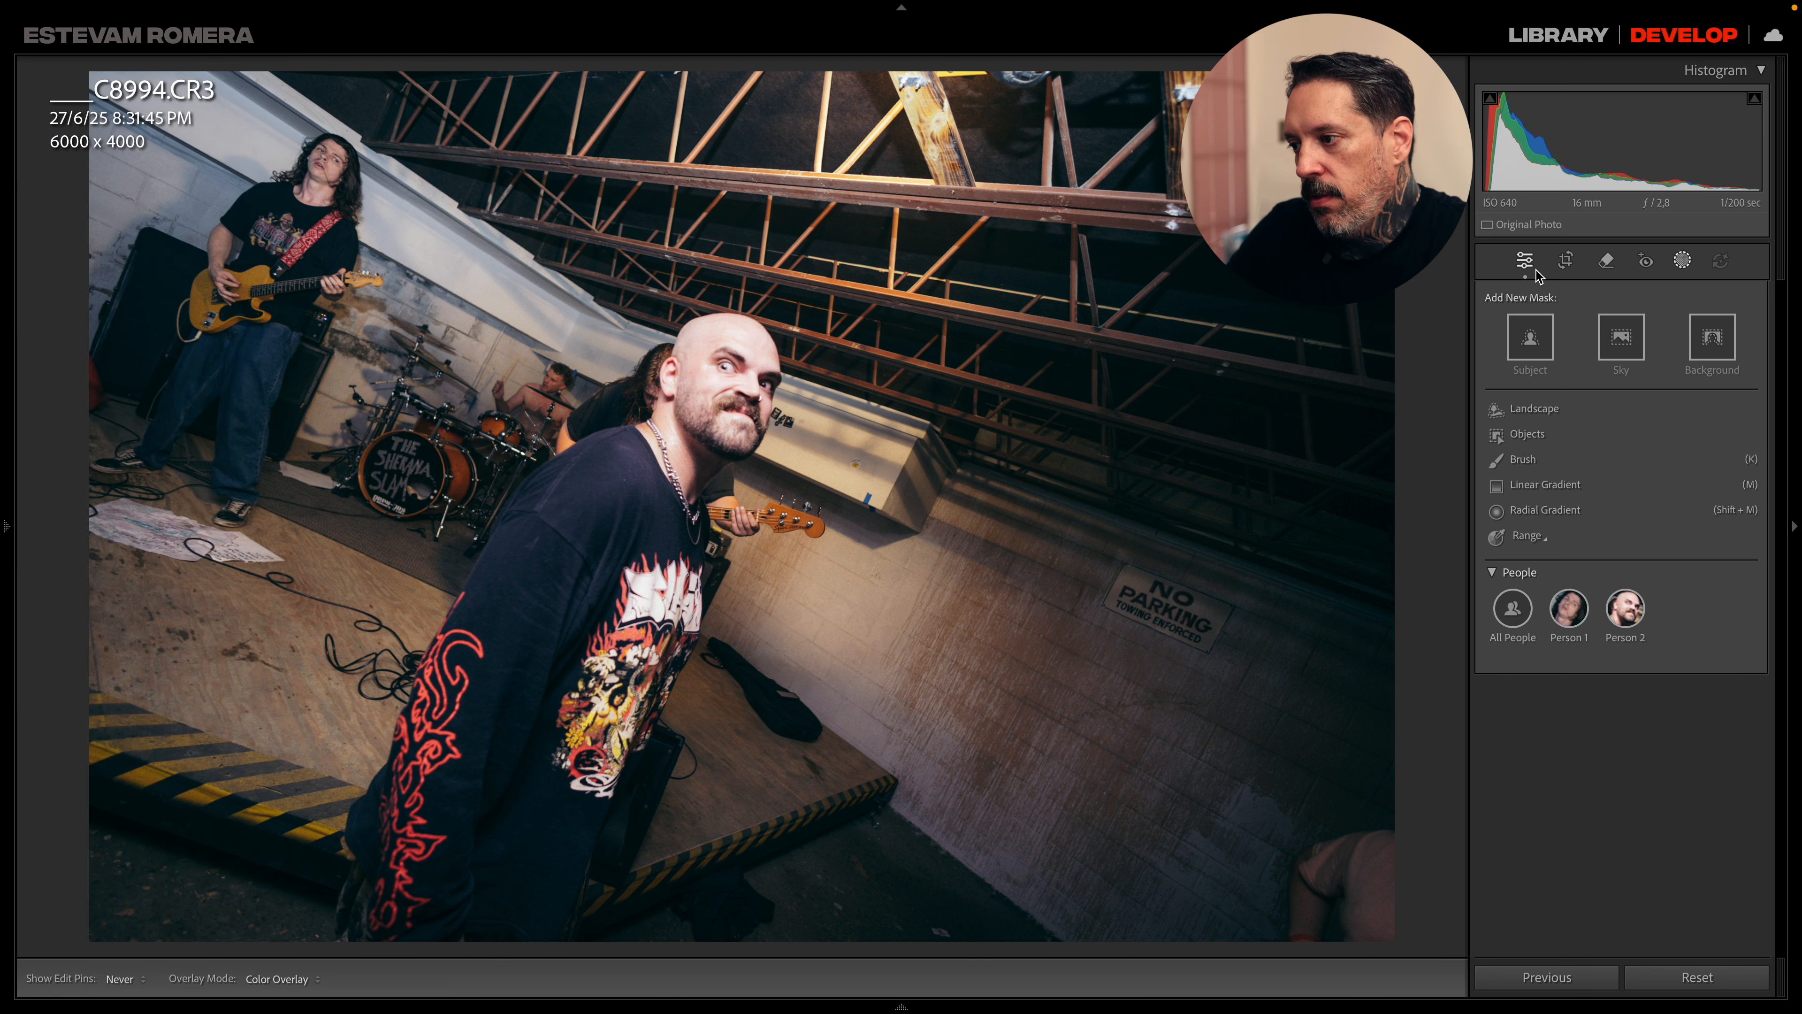
- Set the temperature of ___C8994.CR3 to 4,878, contrast to +15, exposure to +0.35 and highlights to −43
left_click(1529, 265)
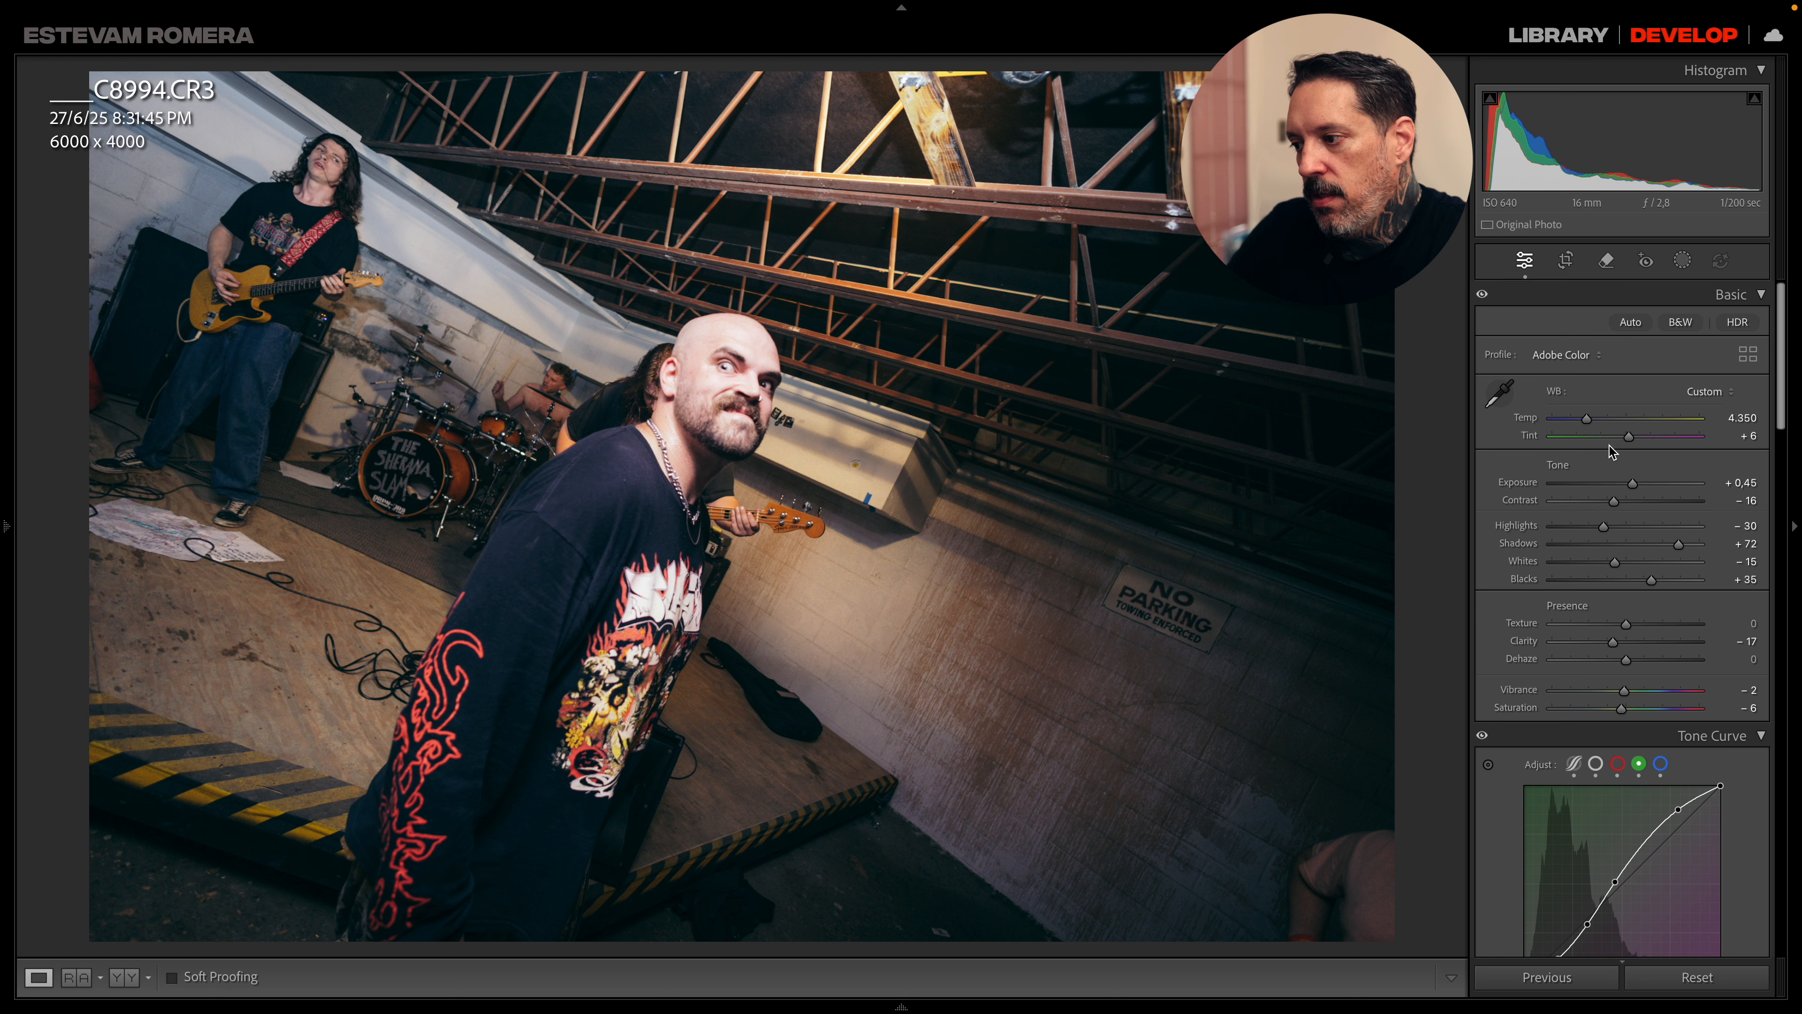
scroll(1587, 419, "up", 5)
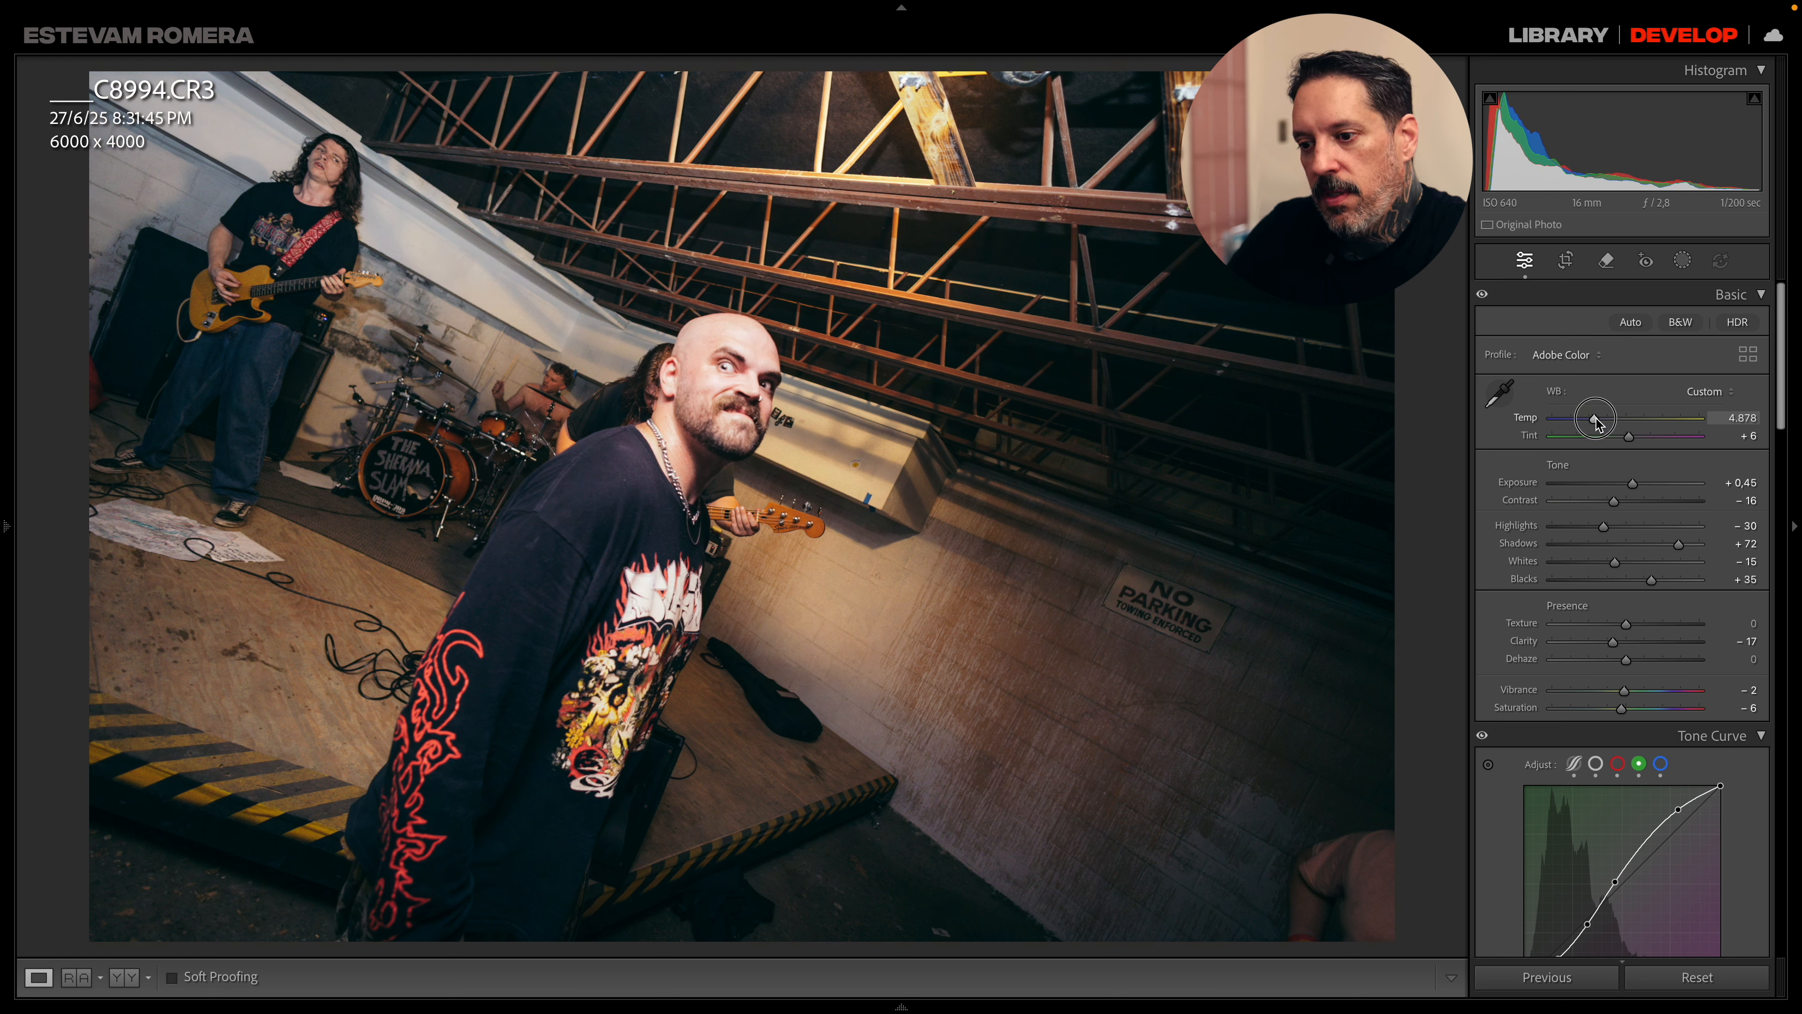
left_click_drag(1614, 501, 1638, 505)
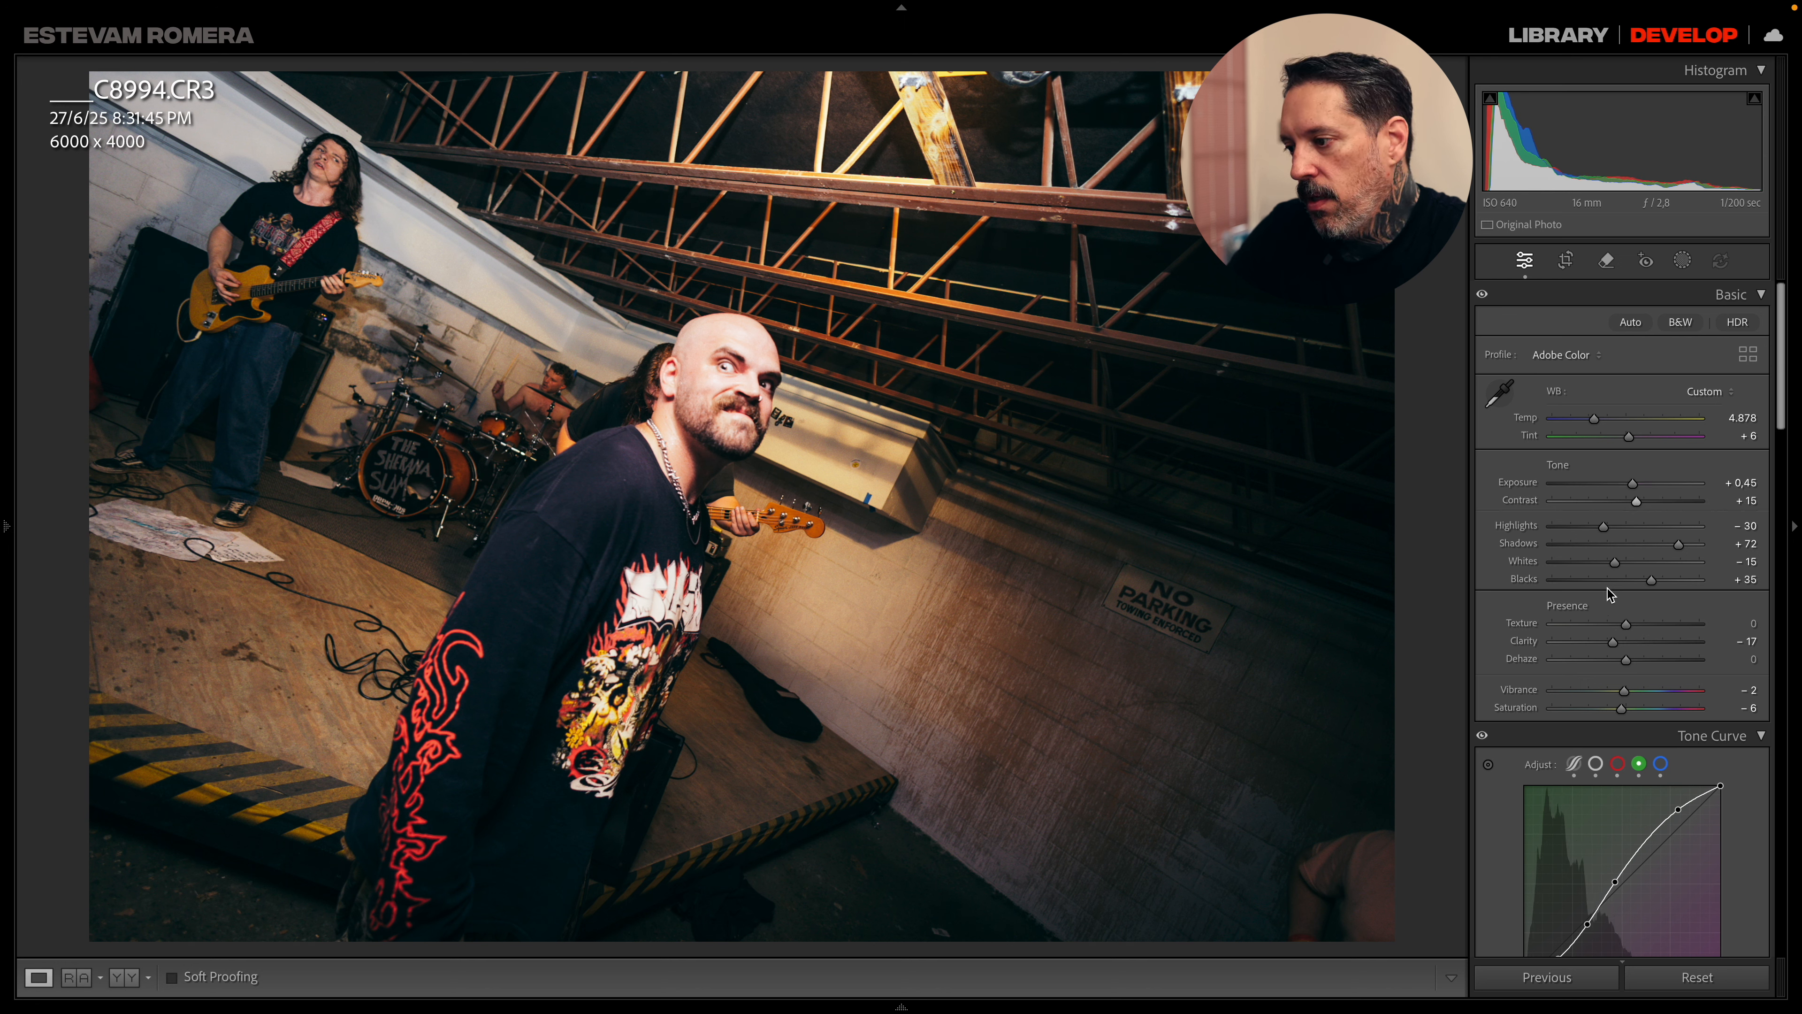
left_click_drag(1631, 486, 1595, 535)
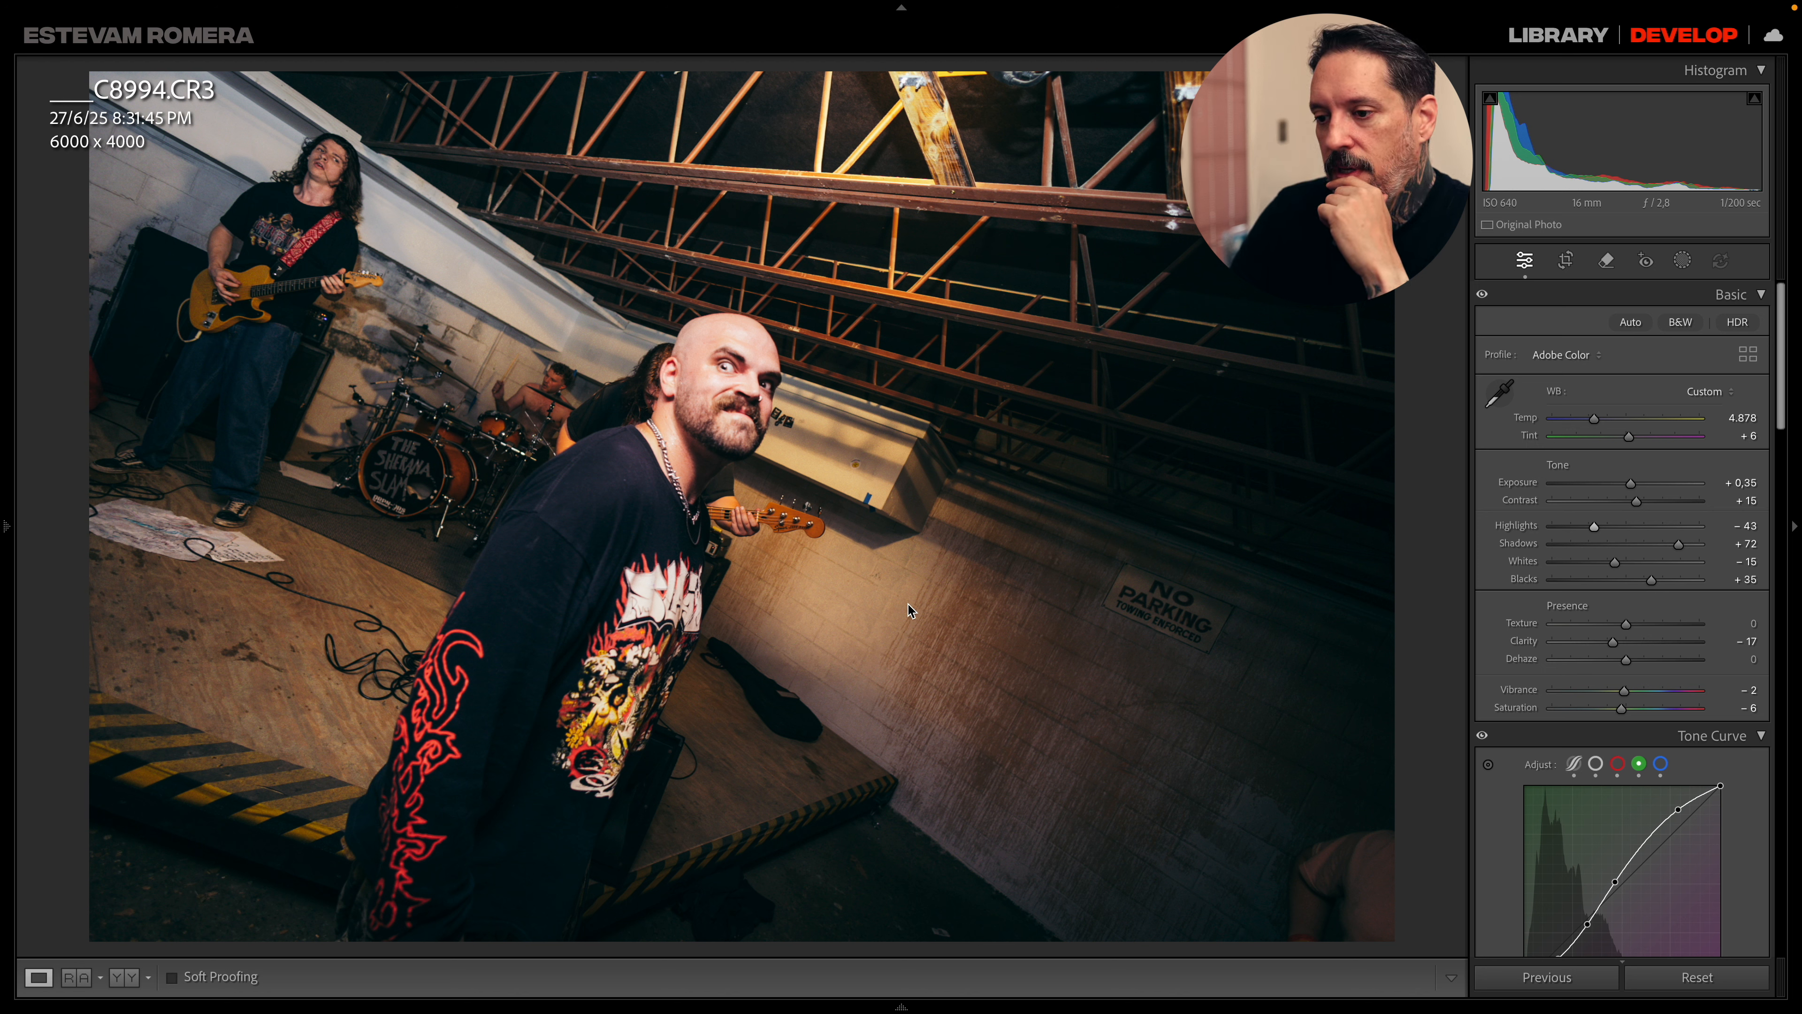
- Straighten ___C8994.CR3 to an angle of −1.39 and copy its develop settings without the crop
left_click(1566, 261)
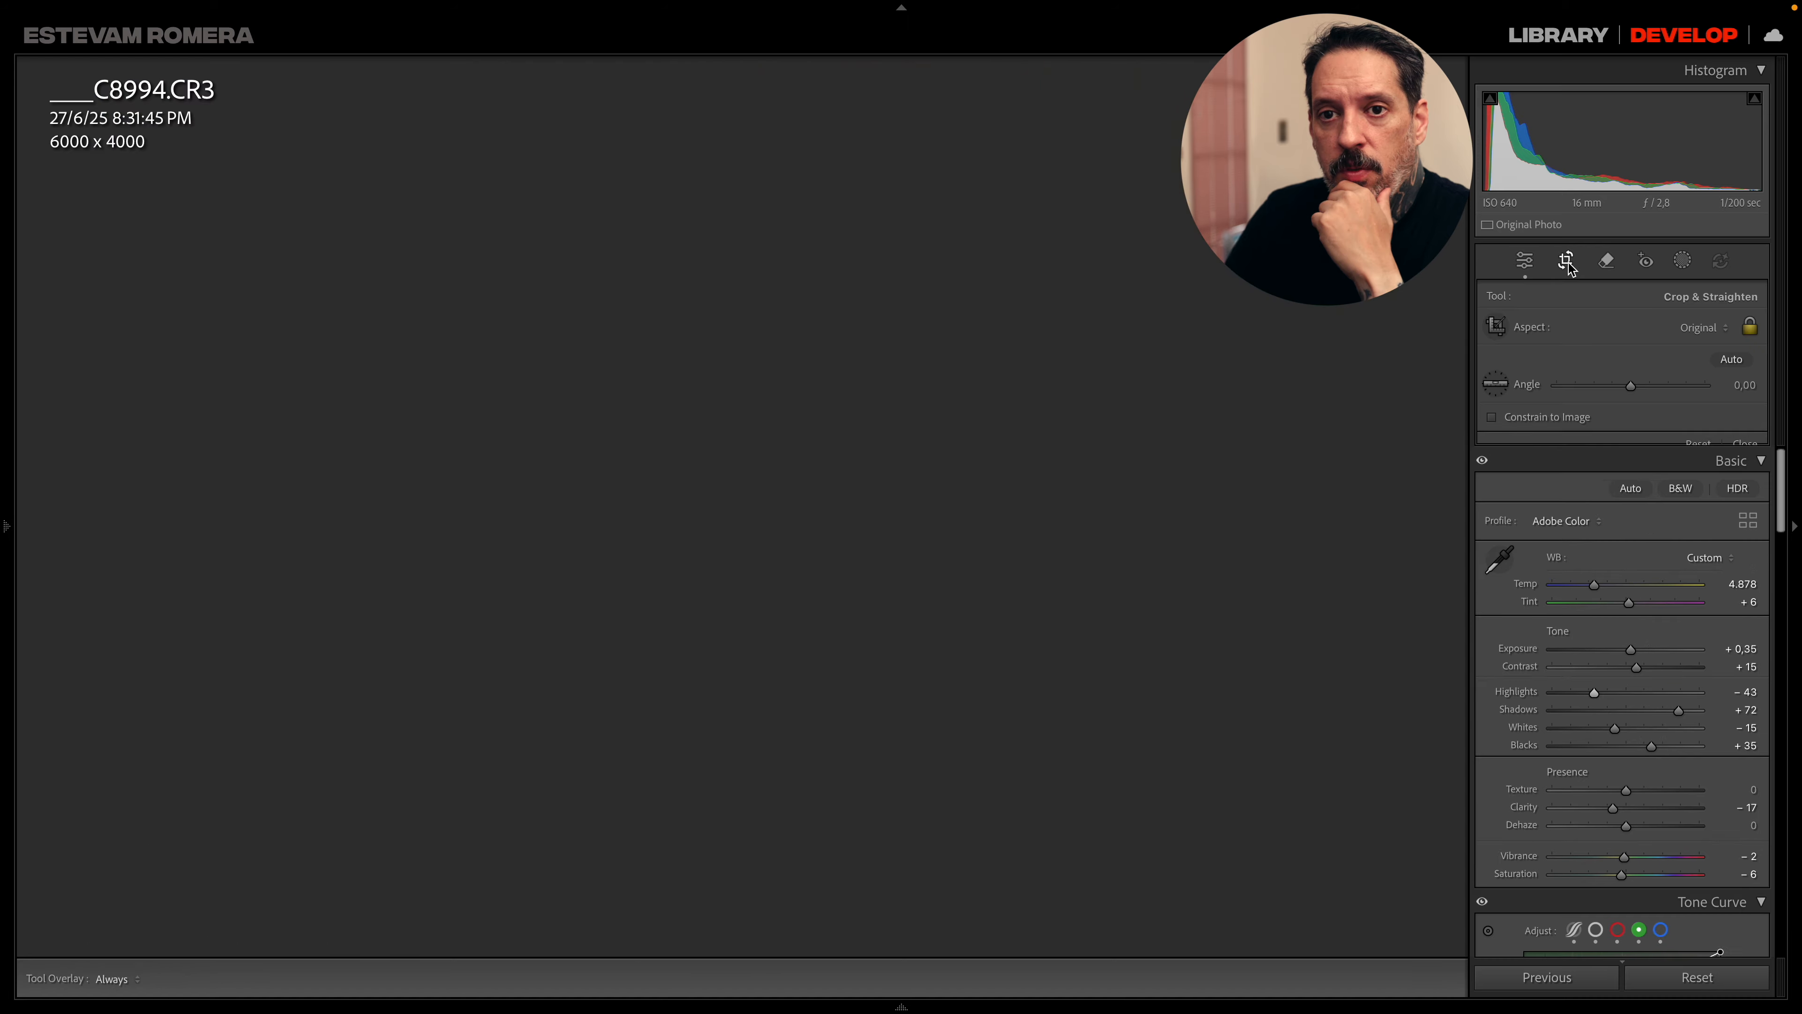
left_click_drag(1409, 272, 1403, 256)
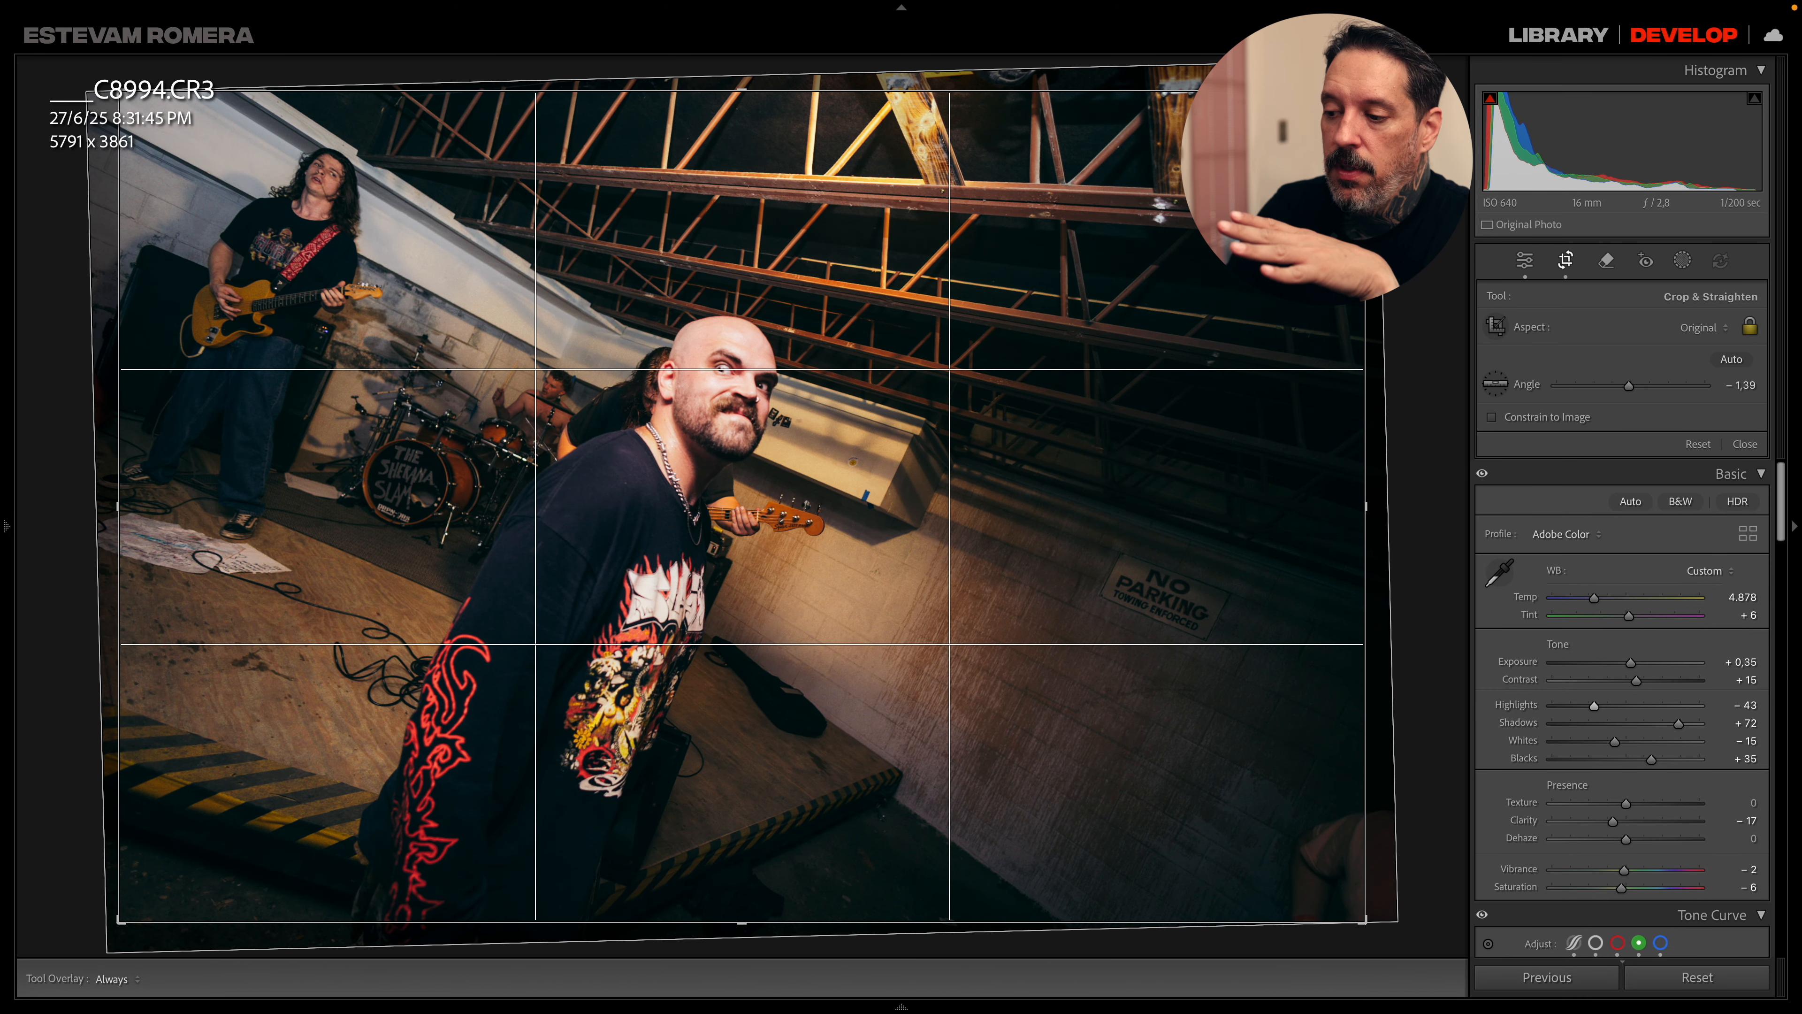
key("Return")
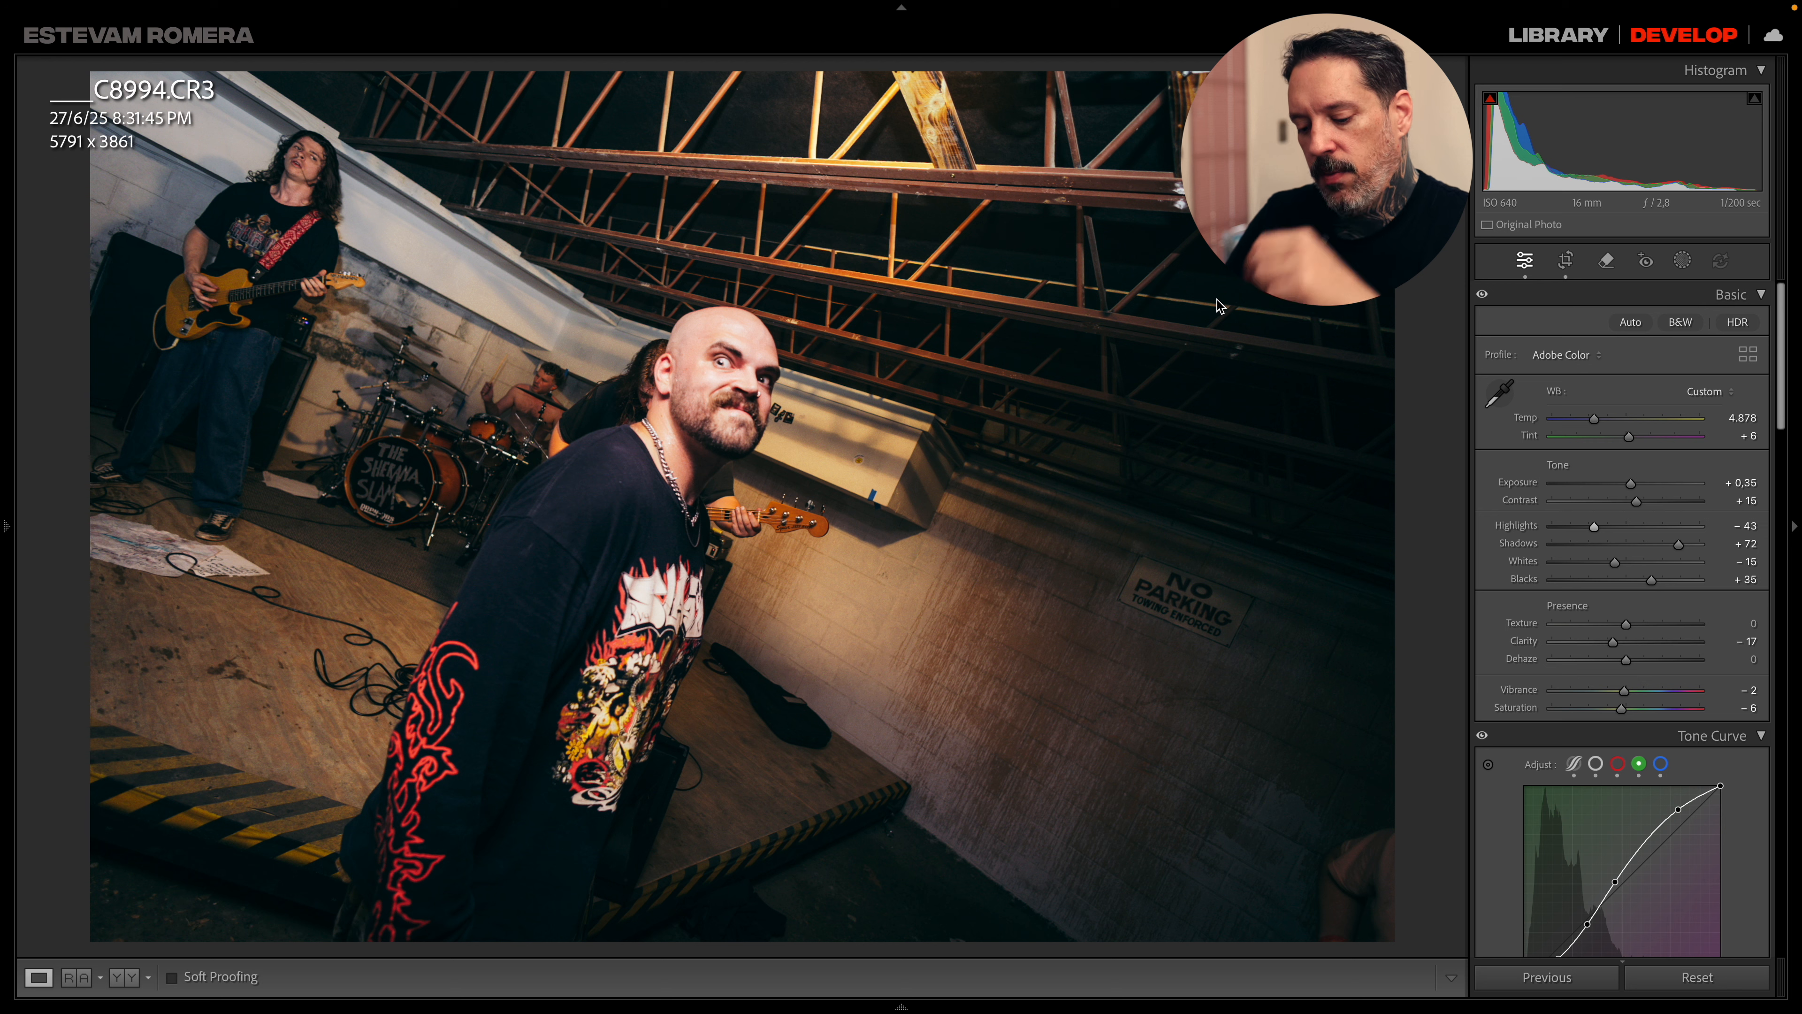
key("super+shift+c")
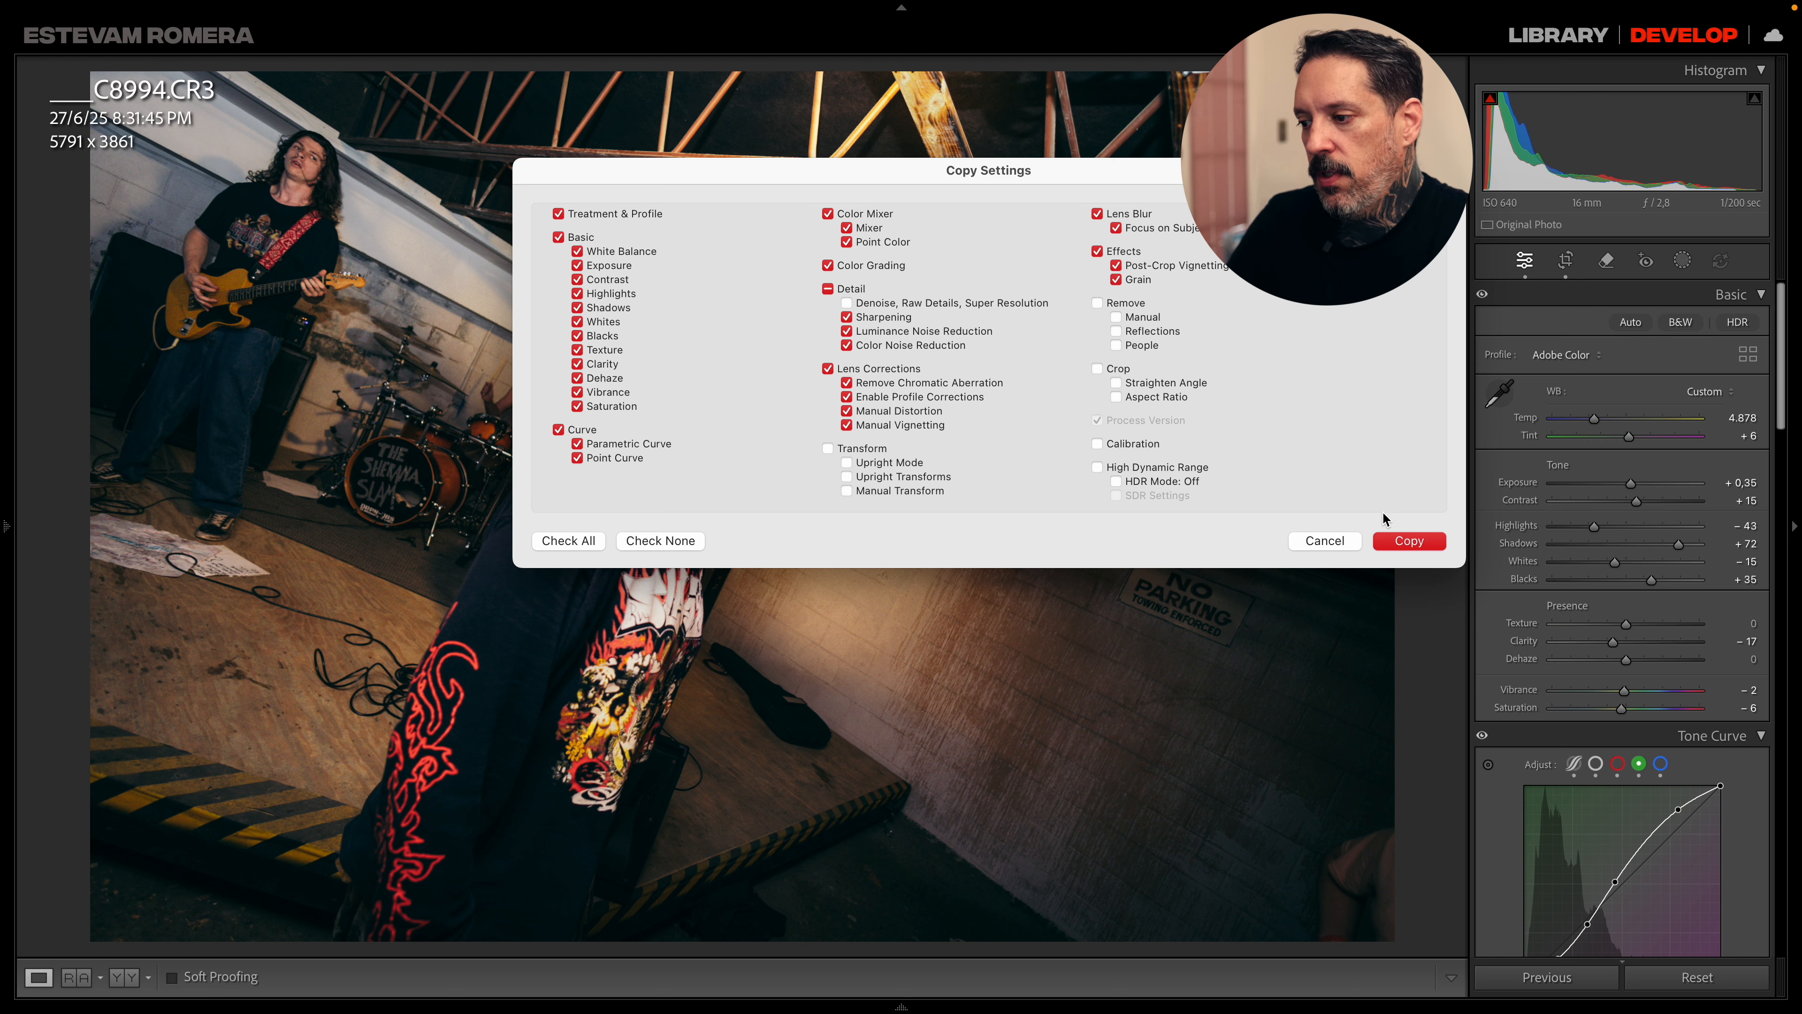
left_click(1408, 540)
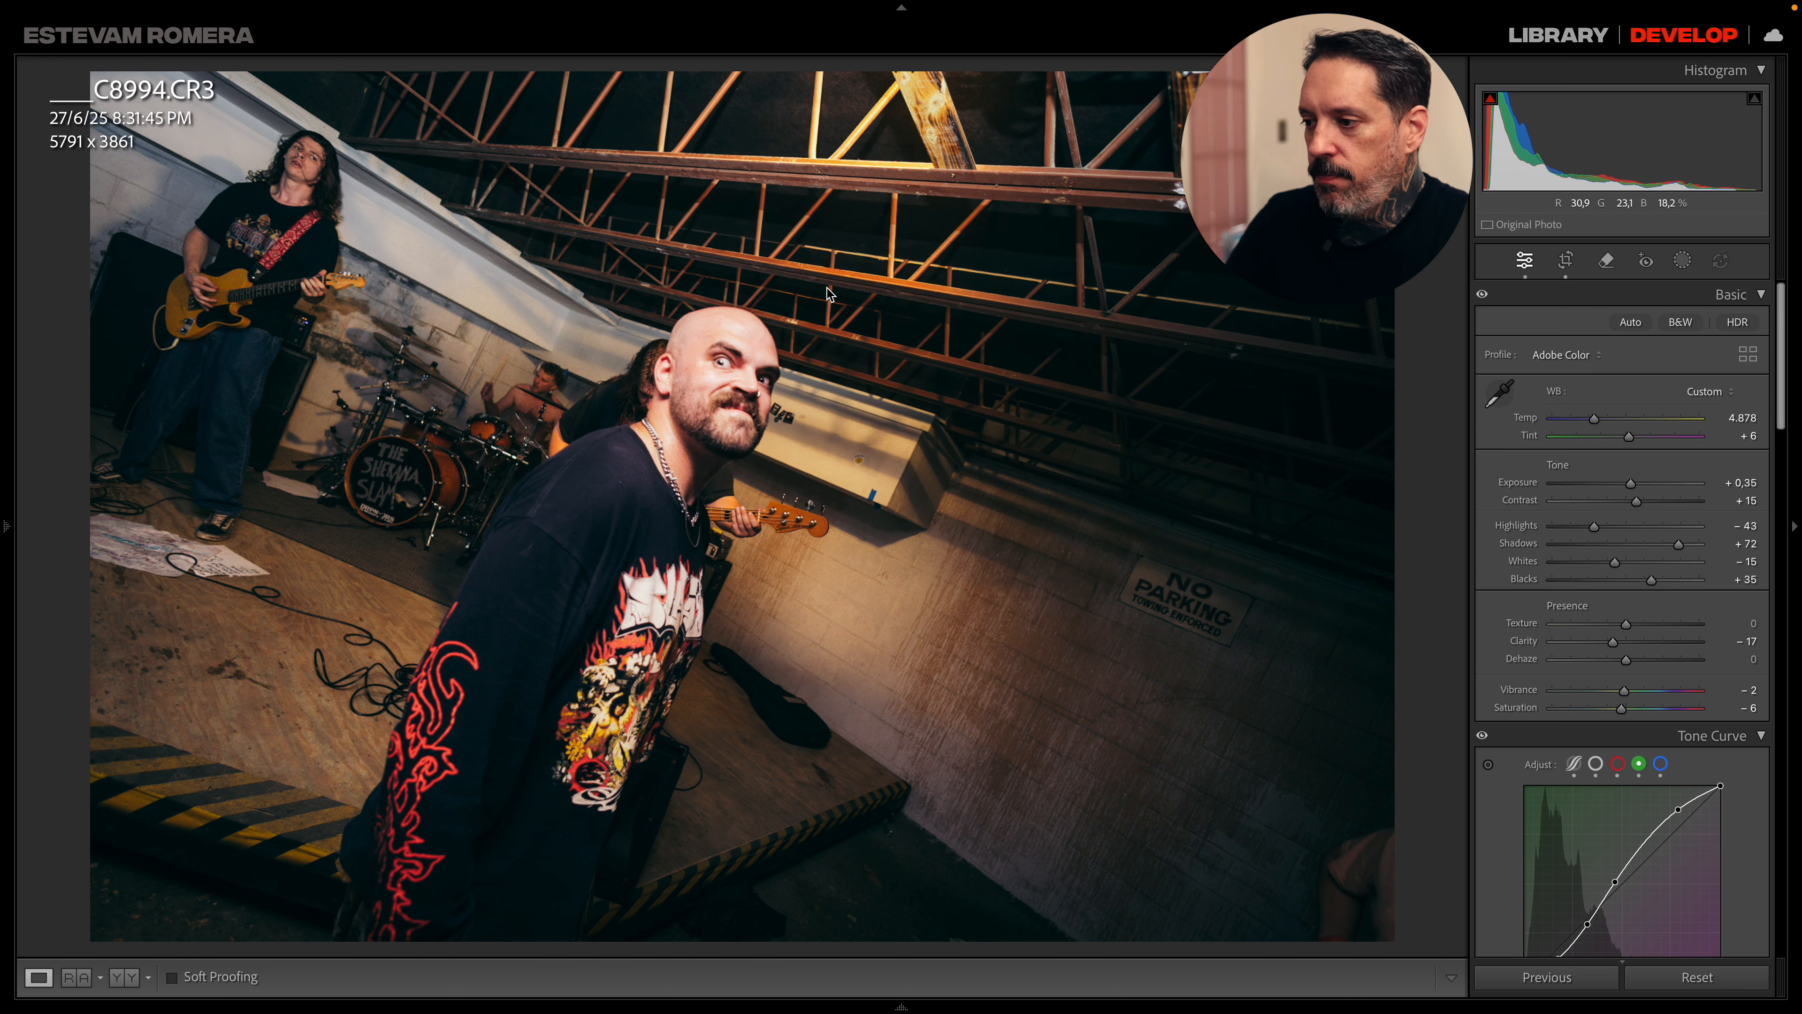